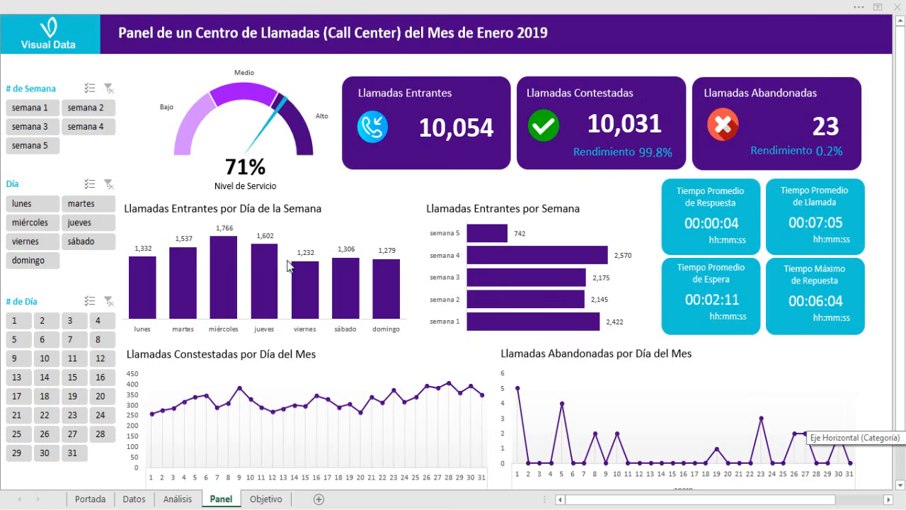
# Step: Test the dashboard's slicers with semana 5 and miércoles, clear both filters, and filter by day 7 and day 6
pyautogui.moveTo(272, 269)
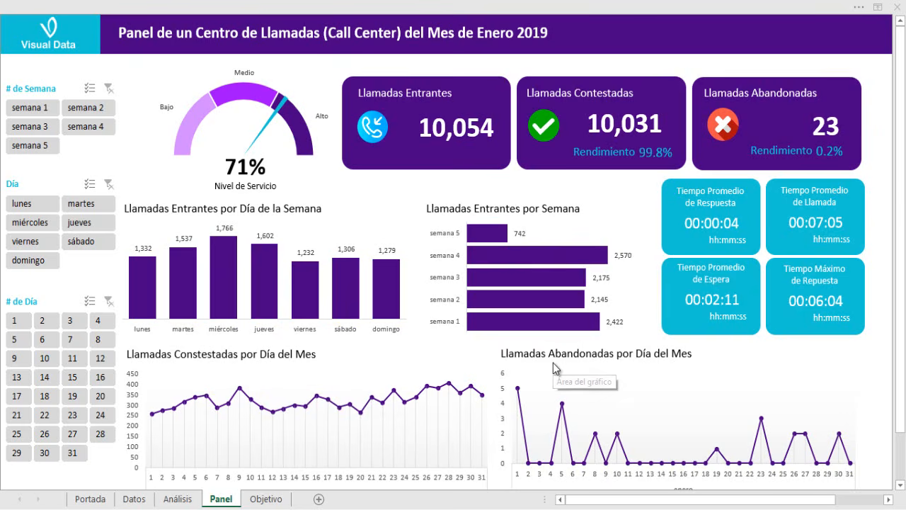
pyautogui.click(46, 147)
pyautogui.click(48, 224)
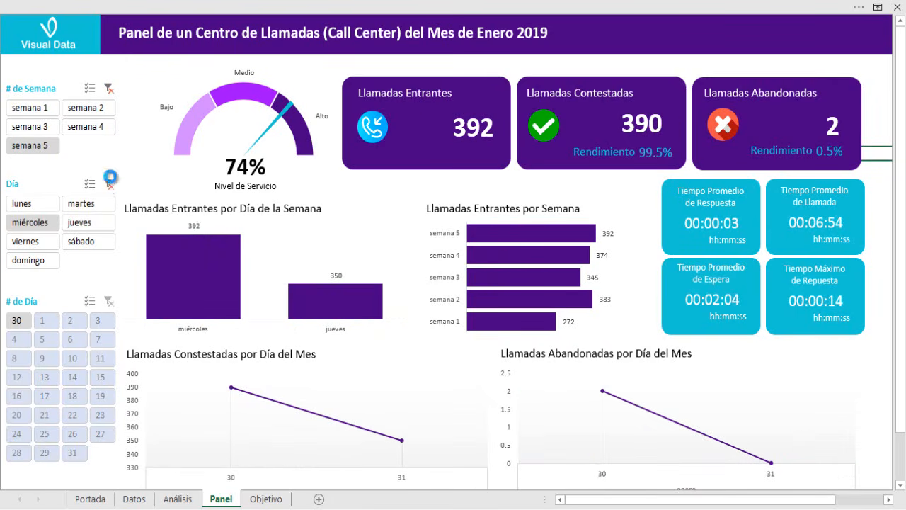
pyautogui.click(109, 184)
pyautogui.click(107, 88)
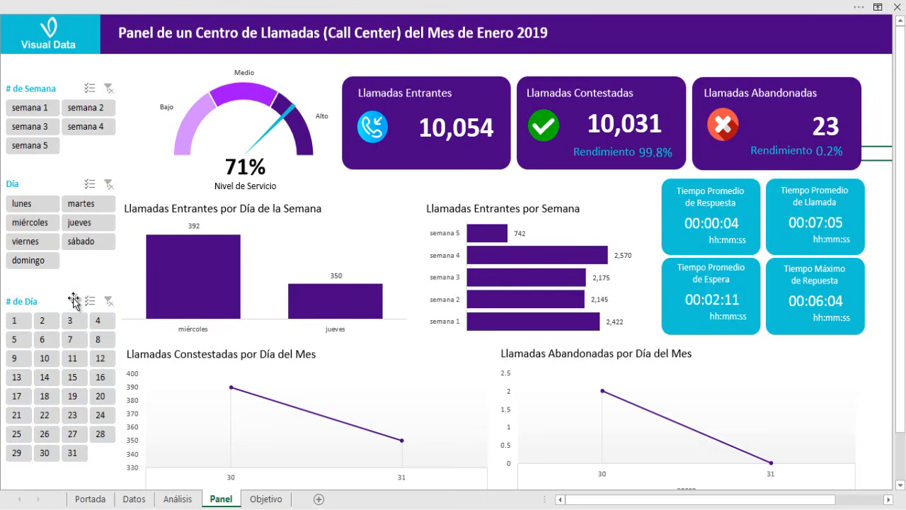
pyautogui.click(66, 341)
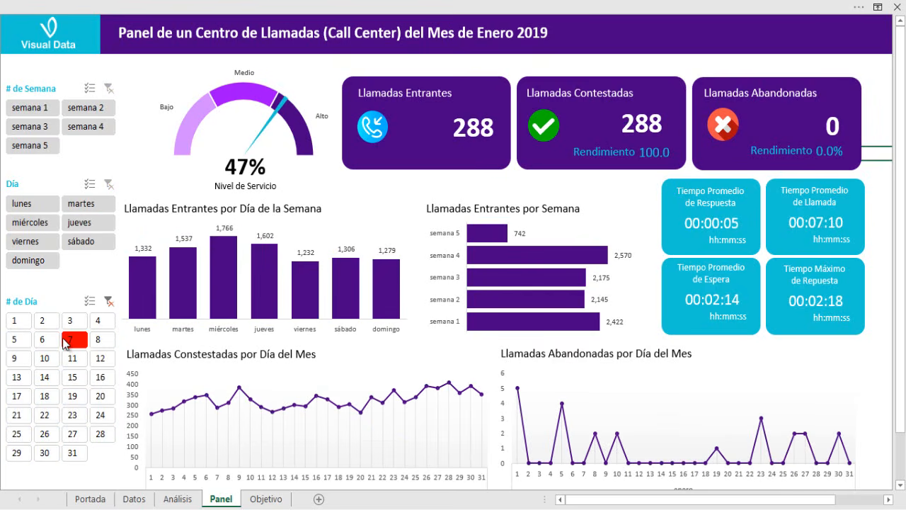
pyautogui.click(46, 340)
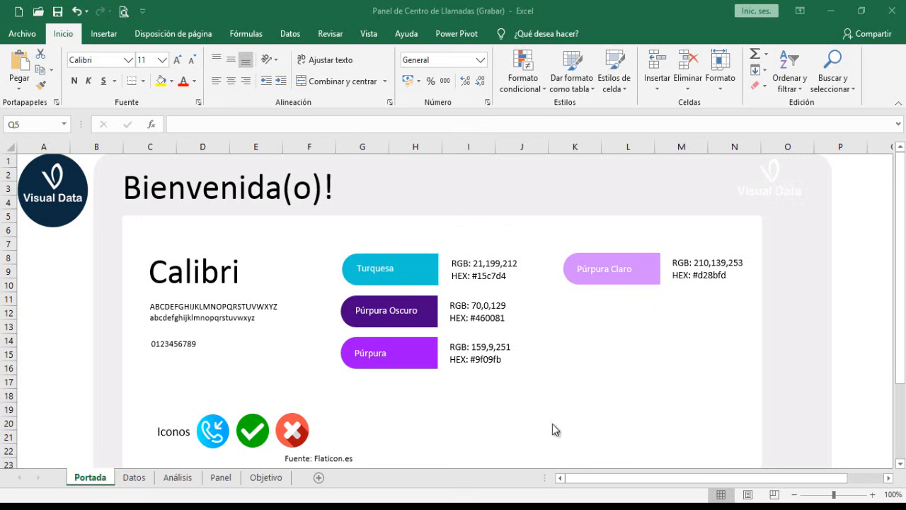
# Step: Draw a rectangle about 1.69 by 4.58 cm below the Púrpura Claro swatch and remove its outline
pyautogui.click(105, 39)
pyautogui.click(170, 83)
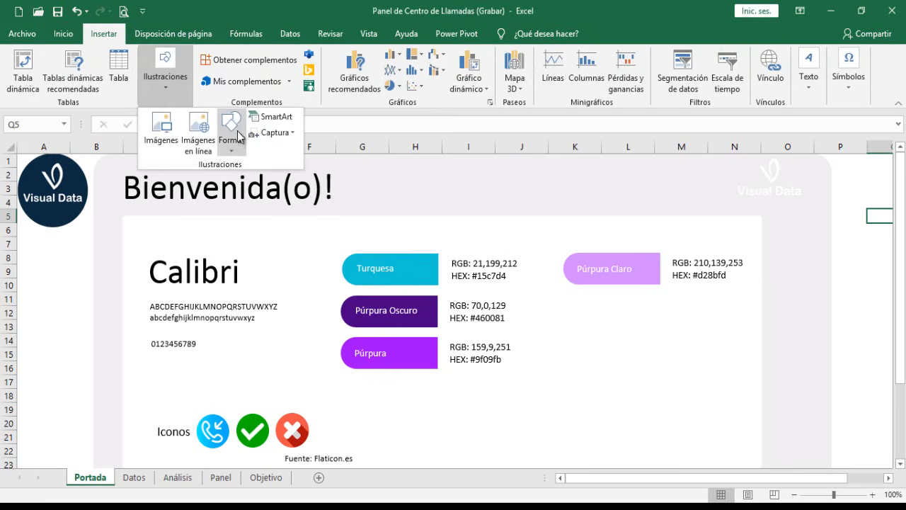
pyautogui.click(234, 127)
pyautogui.click(275, 180)
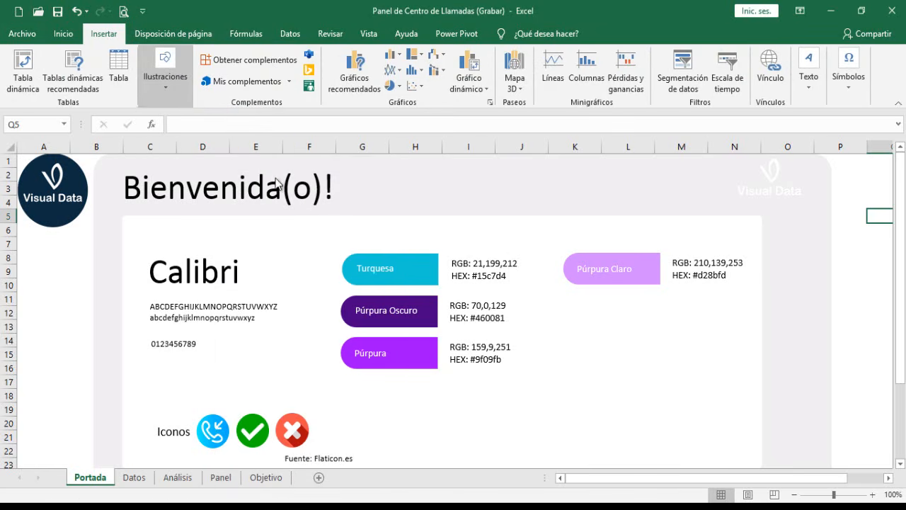
pyautogui.moveTo(575, 330); pyautogui.dragTo(691, 374)
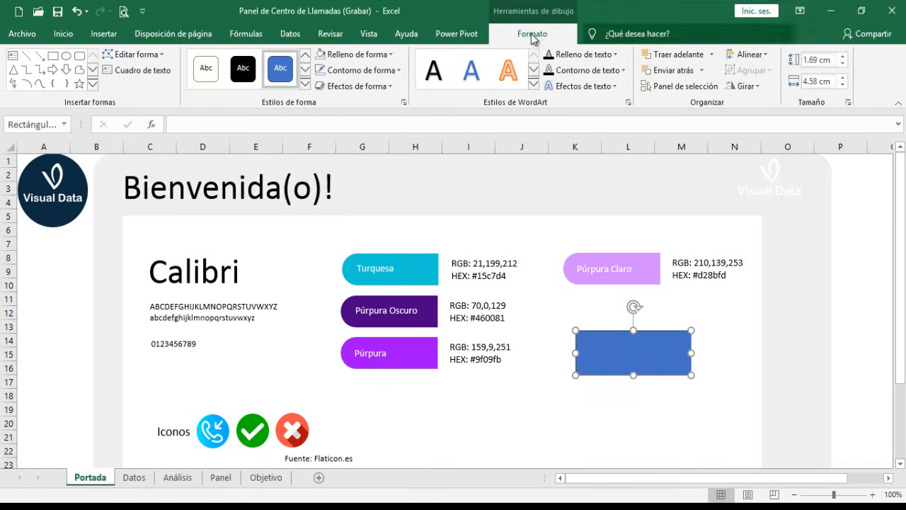
pyautogui.click(373, 71)
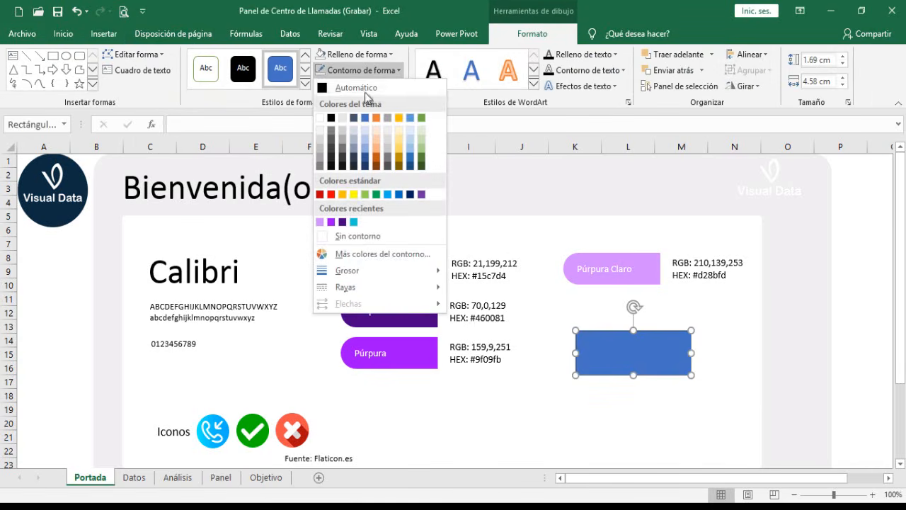
pyautogui.click(342, 234)
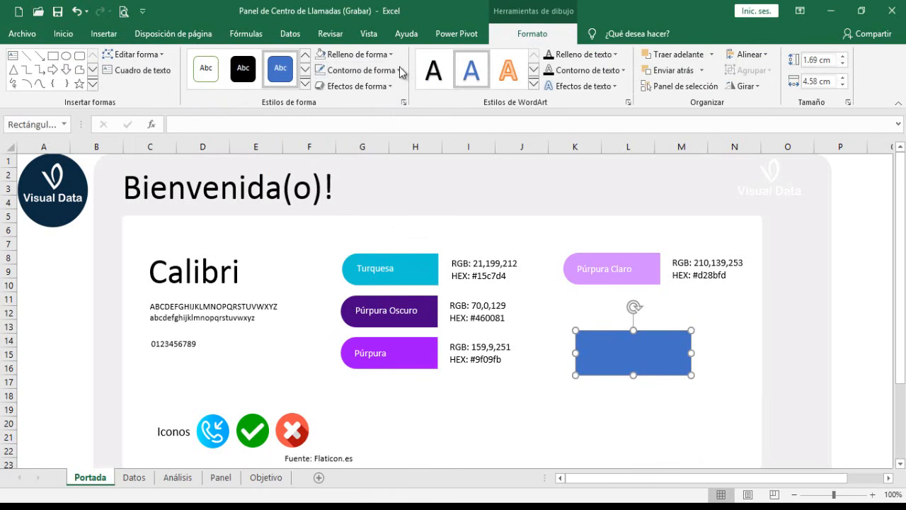
# Step: Fill the rectangle with the custom colour RGB 21, 199, 212 and move it slightly closer to the Púrpura Claro swatch
pyautogui.click(356, 55)
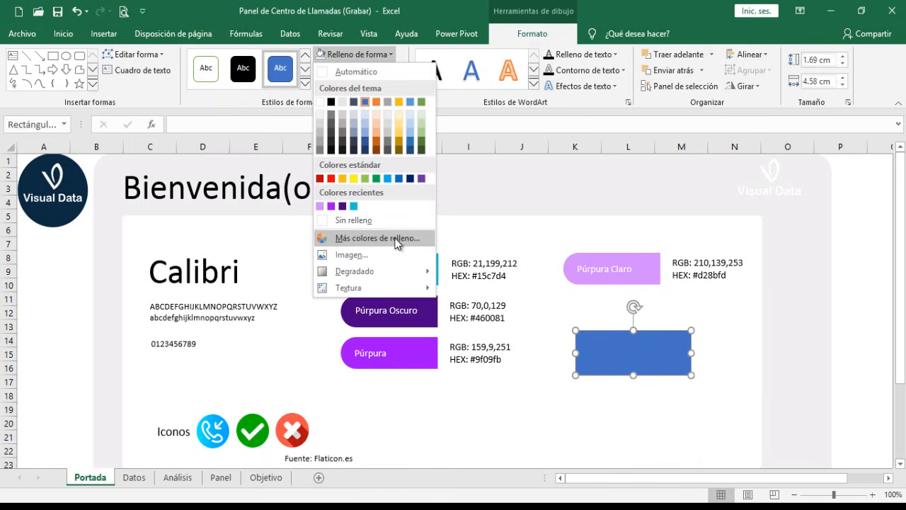
pyautogui.click(375, 242)
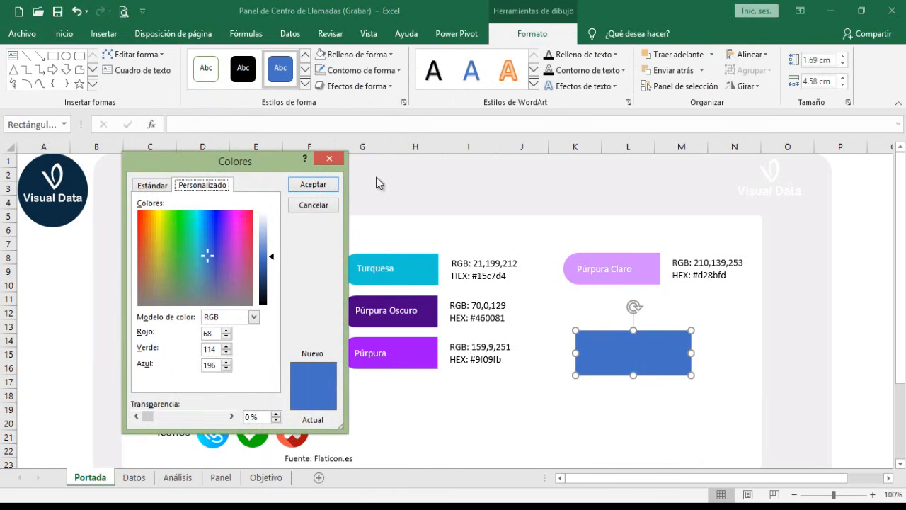
pyautogui.click(216, 336)
pyautogui.write('21')
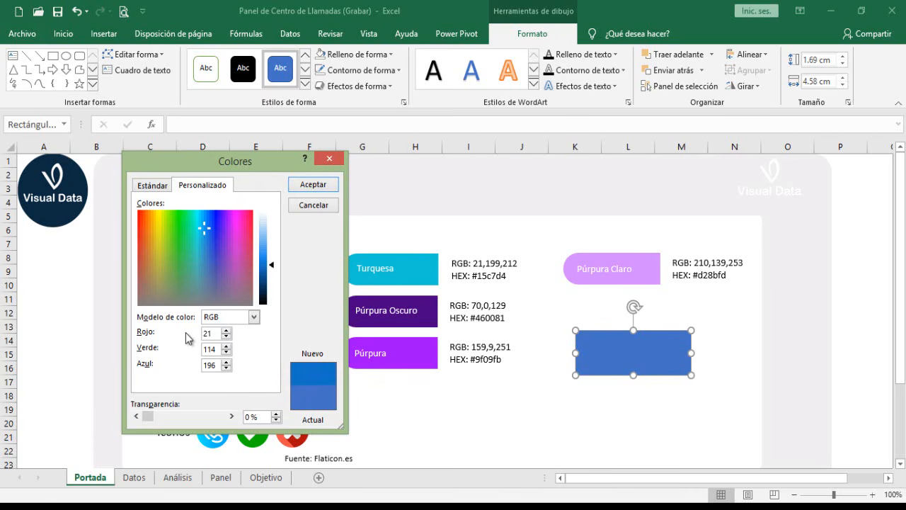
pyautogui.write('1')
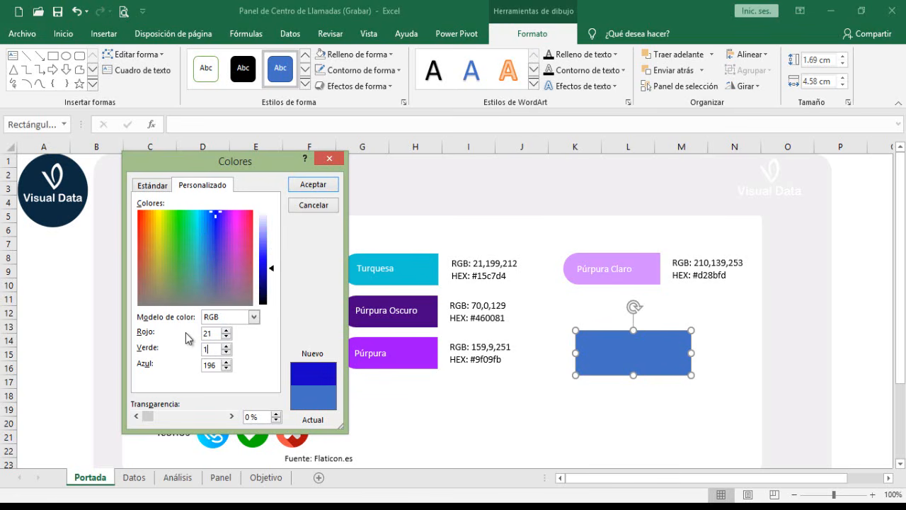
pyautogui.write('99')
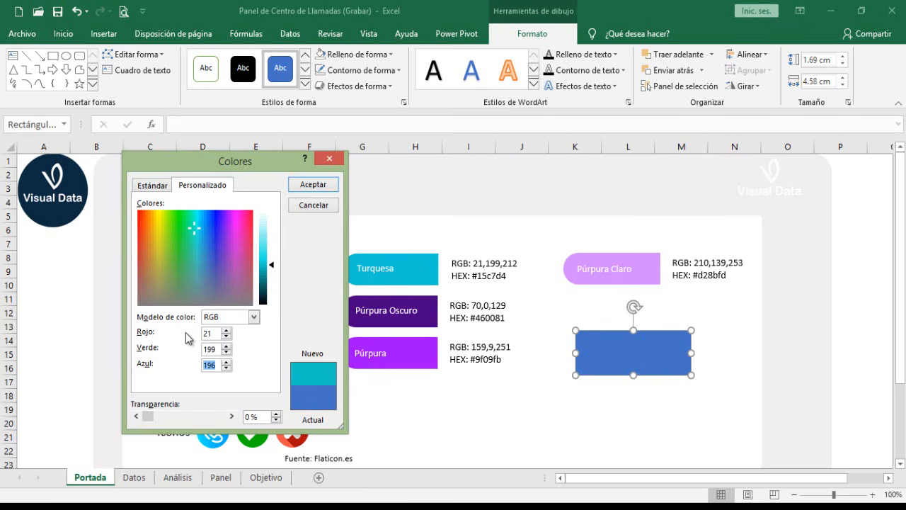
pyautogui.write('212')
pyautogui.click(313, 184)
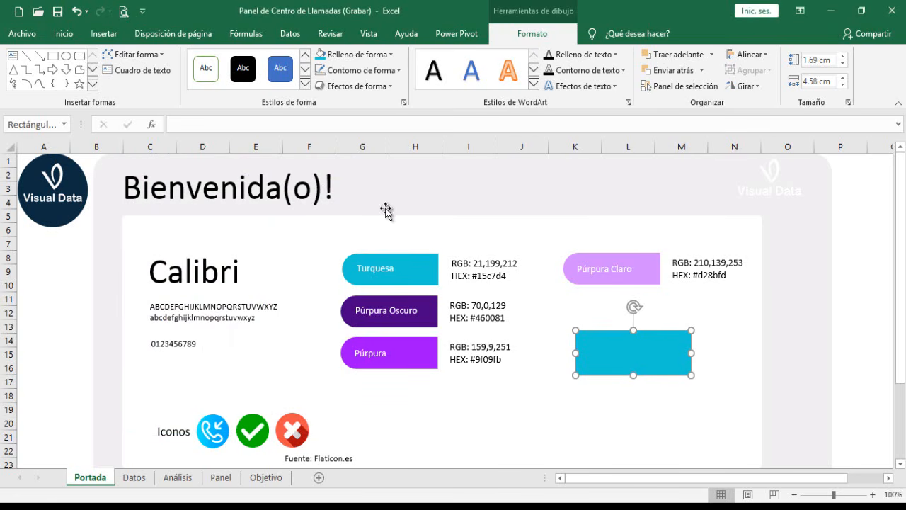
pyautogui.moveTo(640, 354); pyautogui.dragTo(630, 345)
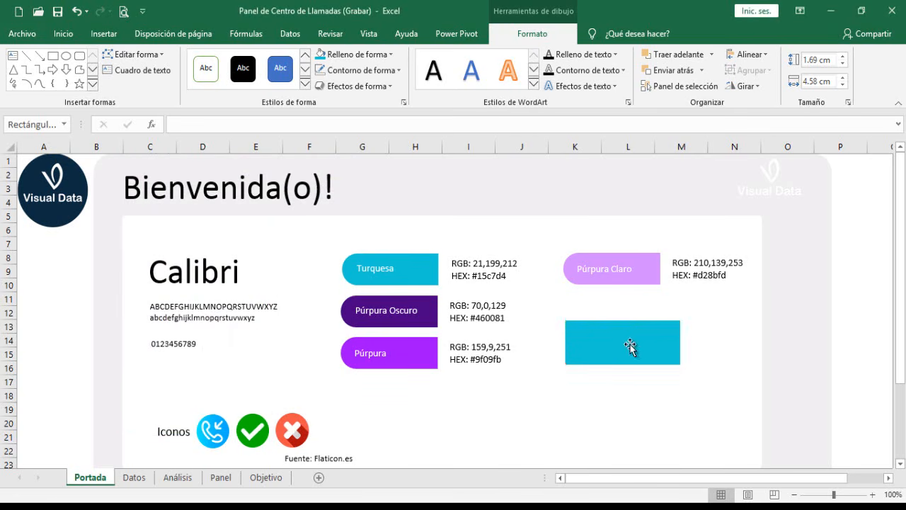
pyautogui.click(389, 55)
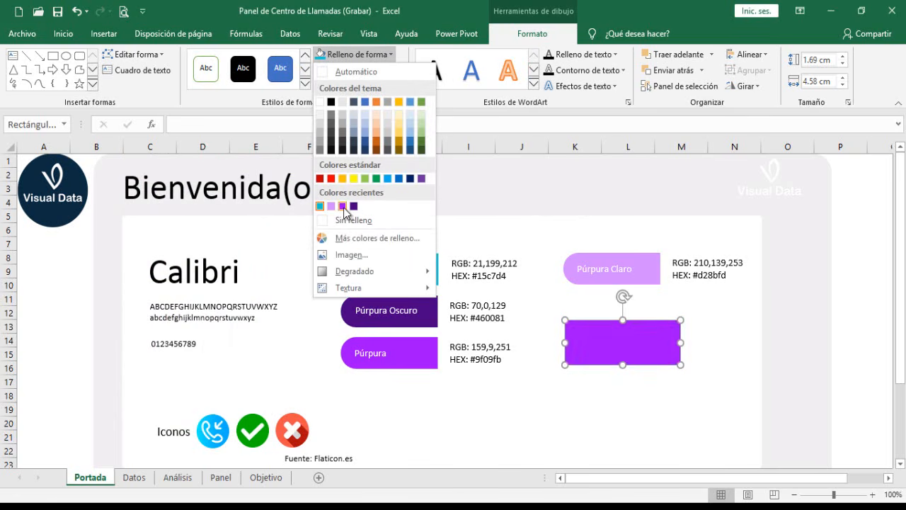
pyautogui.click(58, 338)
pyautogui.click(58, 338)
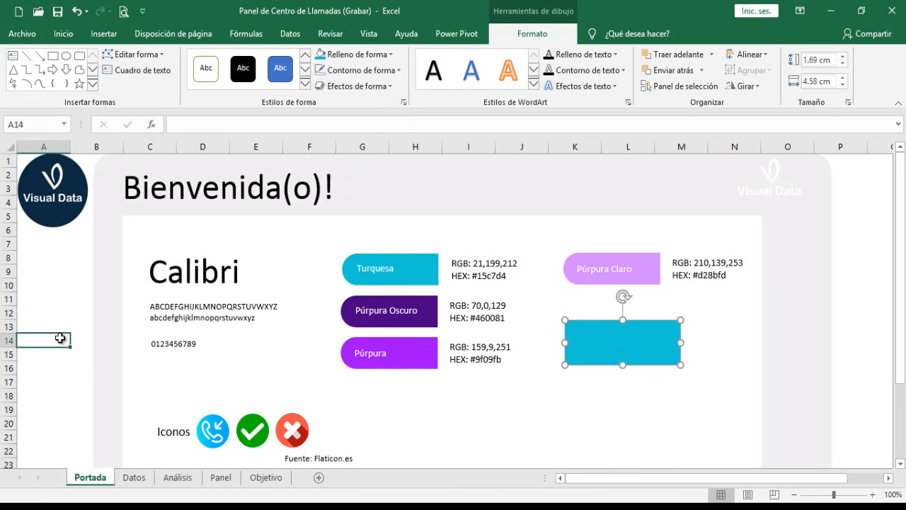
# Step: Convert the call data range A1:M1489 on the Datos sheet into a table with headers
pyautogui.click(134, 477)
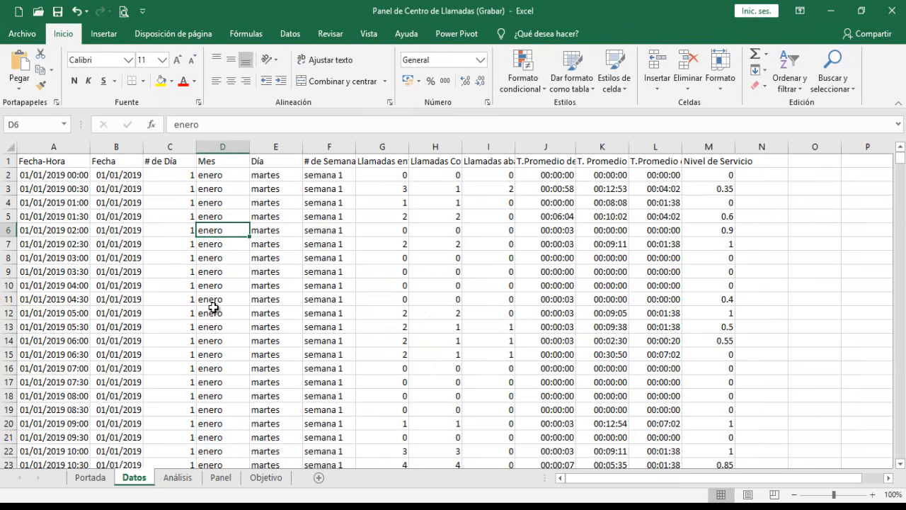
pyautogui.hotkey('ctrl', 't')
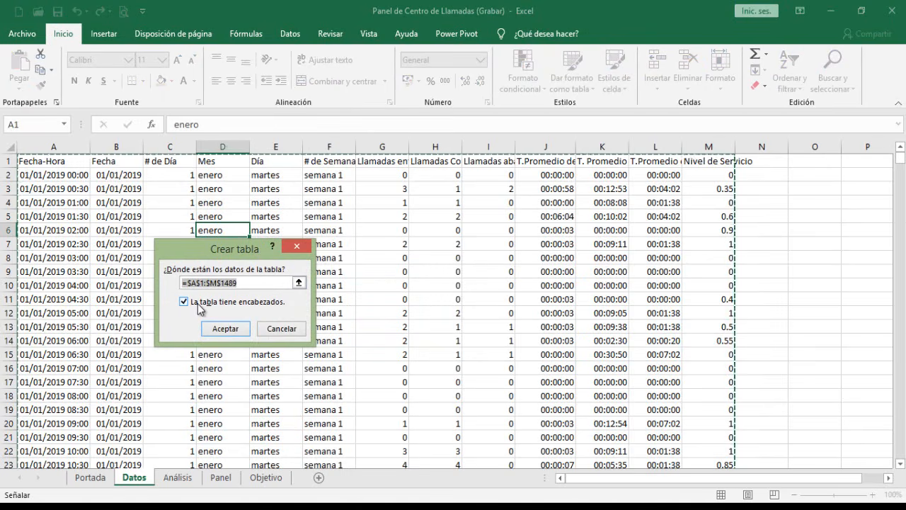
pyautogui.click(221, 330)
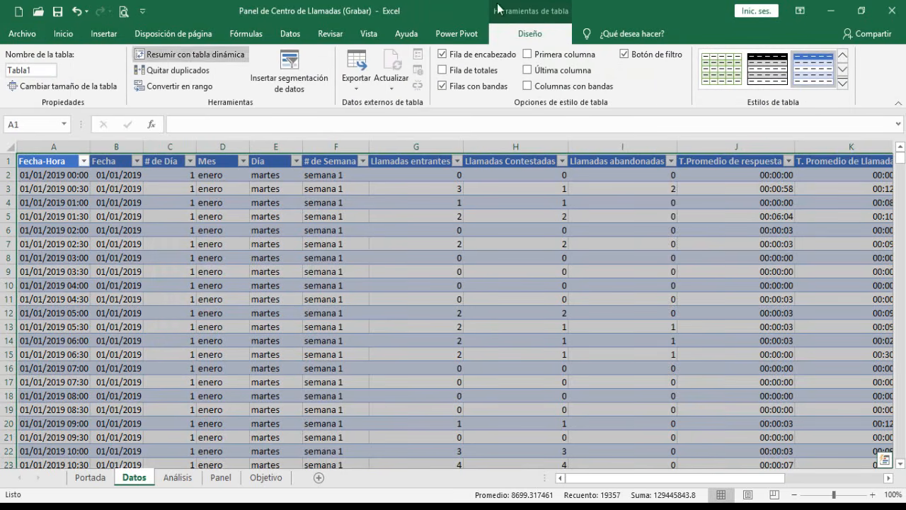
# Step: Rename the call data table as base
pyautogui.click(33, 70)
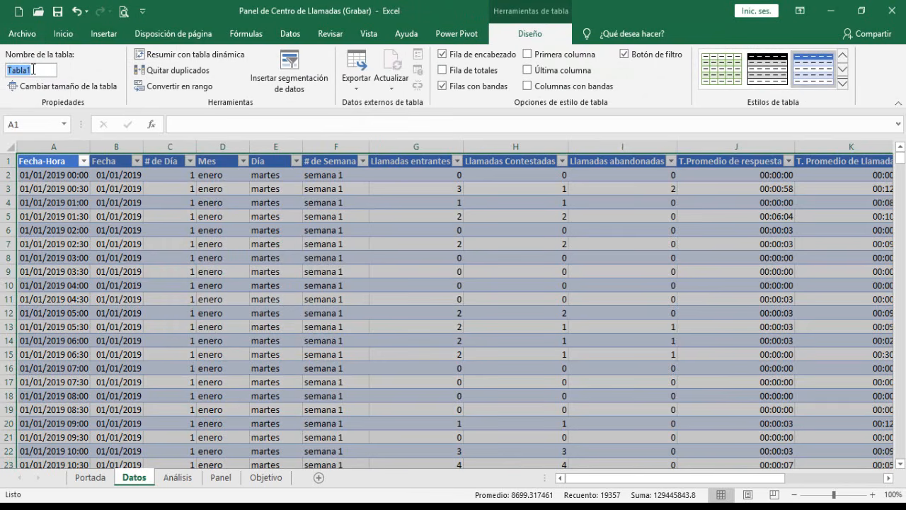
pyautogui.write('base')
pyautogui.press('Return')
pyautogui.click(117, 298)
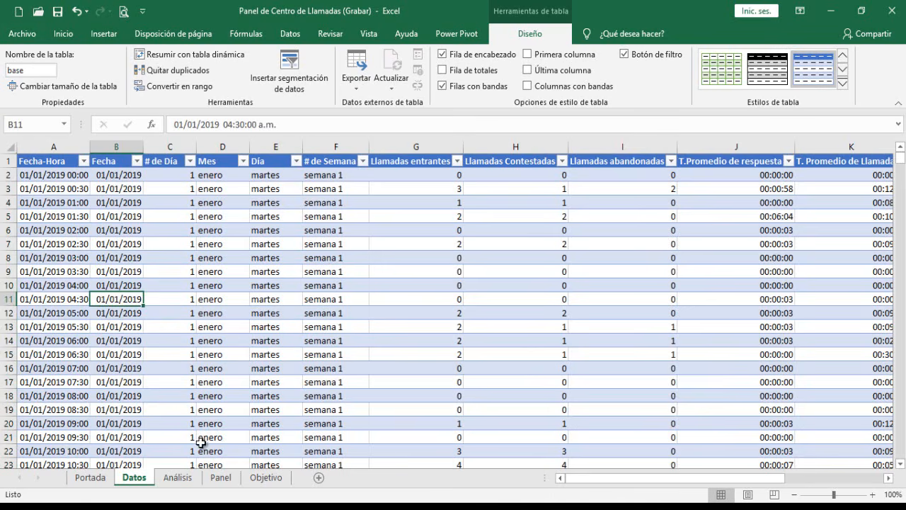
# Step: Consult the finished design on the Objetivo sheet and hide the gridlines on the empty Panel sheet
pyautogui.click(266, 477)
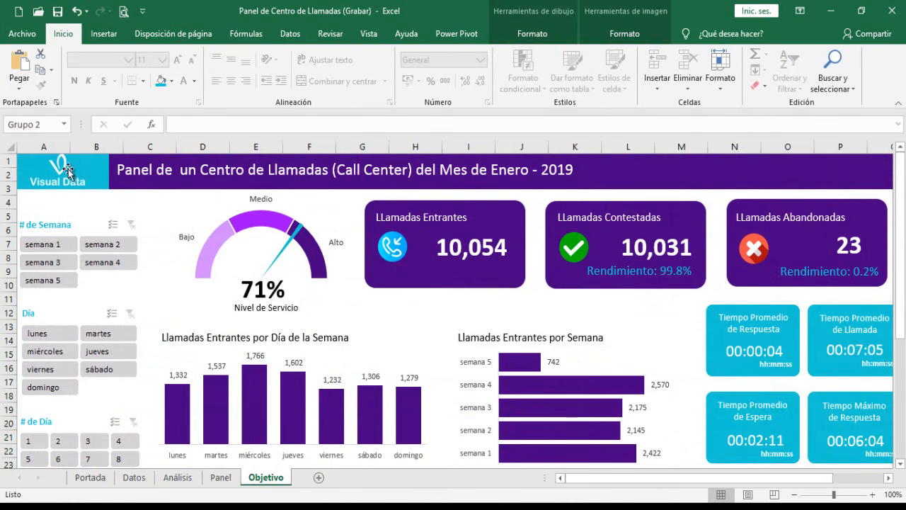
pyautogui.click(220, 477)
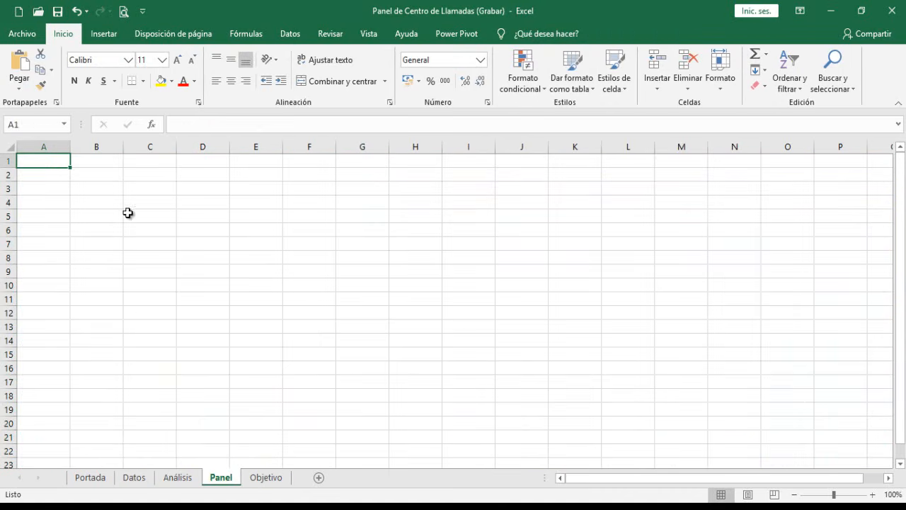
pyautogui.click(97, 187)
pyautogui.click(363, 40)
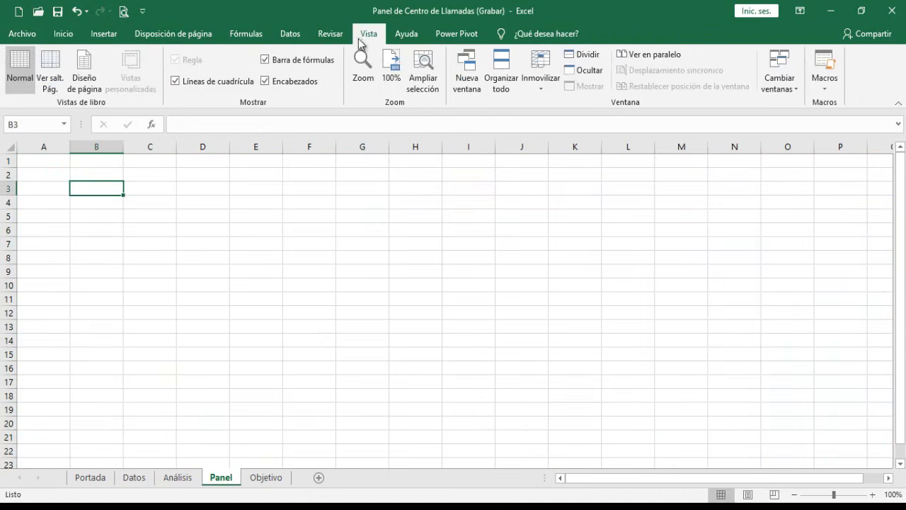
pyautogui.click(214, 85)
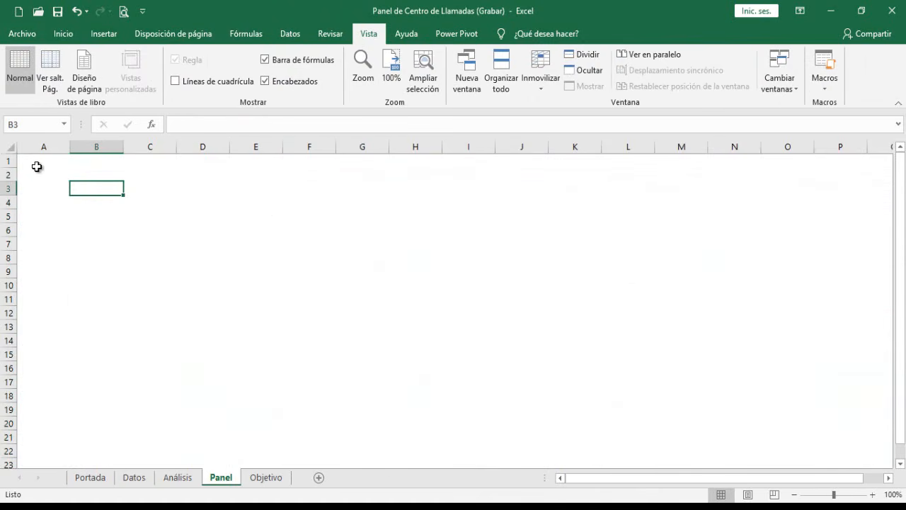
# Step: Fill cells A1:B3 of the Panel sheet with the recent turquoise colour for the logo area
pyautogui.moveTo(38, 160); pyautogui.dragTo(106, 182)
pyautogui.click(64, 34)
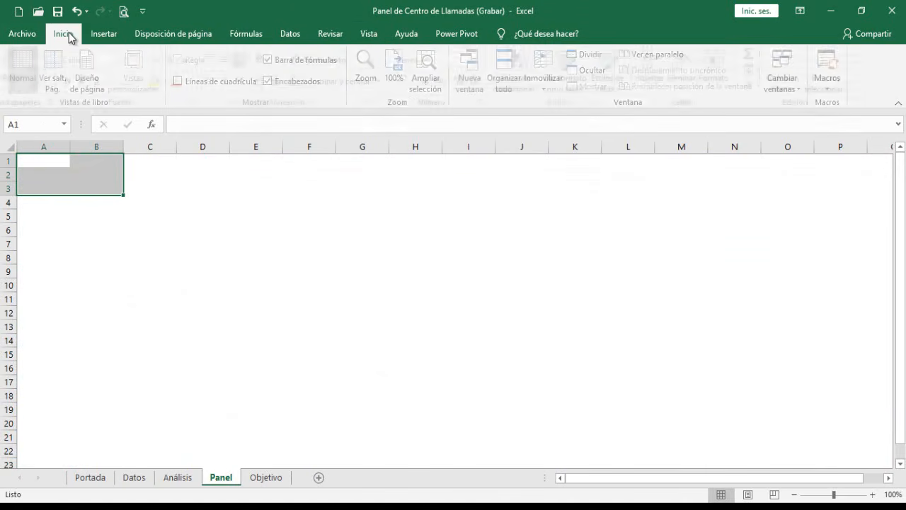
pyautogui.click(172, 82)
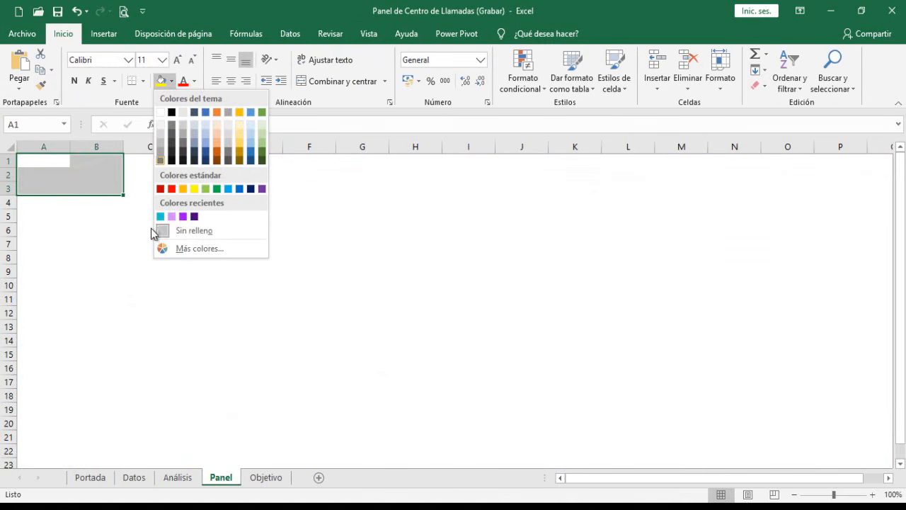
pyautogui.click(159, 214)
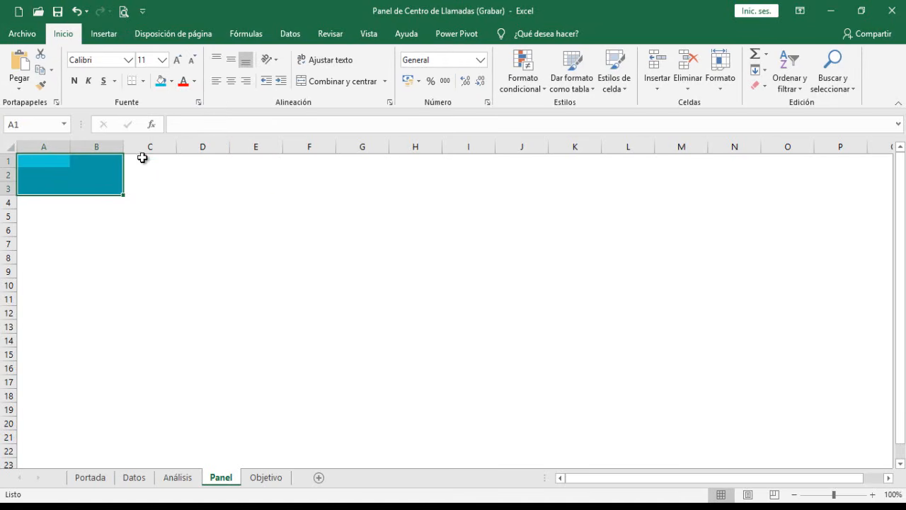
# Step: Fill the header band C1:S3 of the Panel sheet with the recent dark purple colour
pyautogui.moveTo(145, 160); pyautogui.dragTo(844, 191)
pyautogui.click(172, 86)
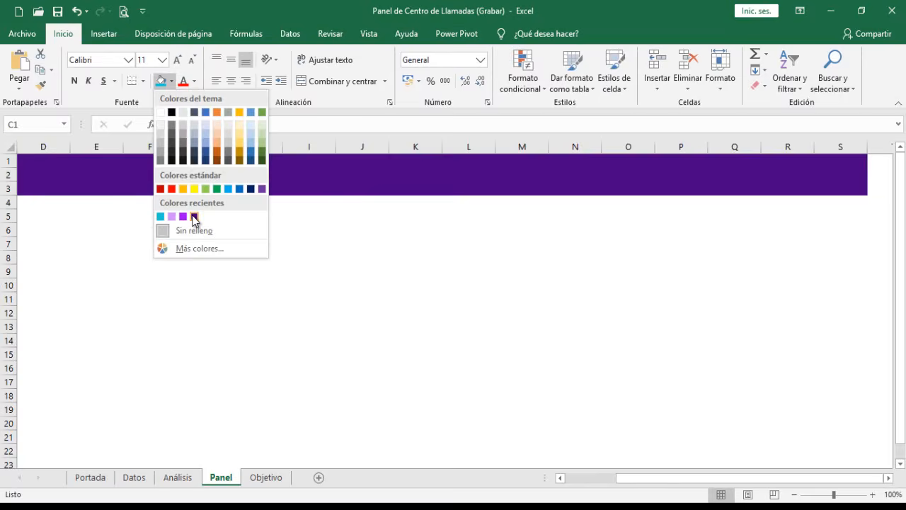
pyautogui.click(194, 217)
pyautogui.hscroll(-3, 362, 260)
pyautogui.click(241, 301)
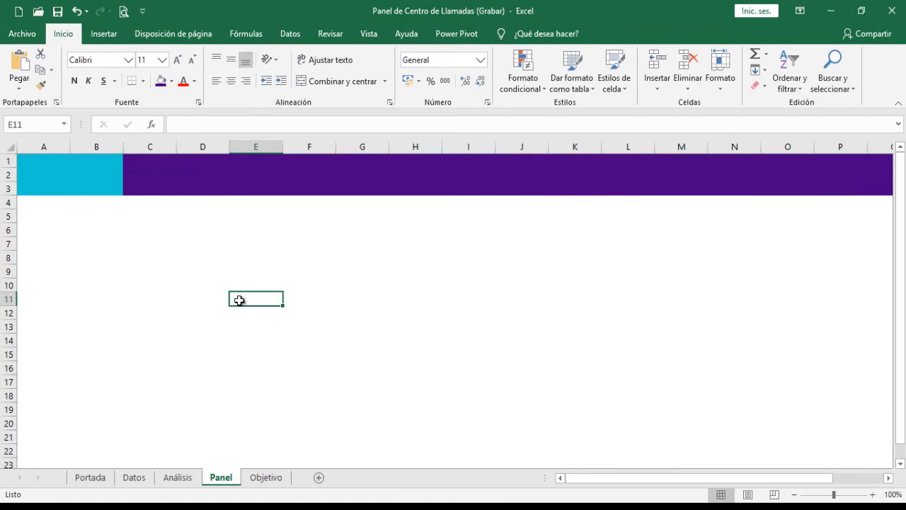
# Step: Copy the white Visual Data logo from the Portada sheet and place it over the turquoise area A1:B3 of the Panel sheet
pyautogui.click(95, 481)
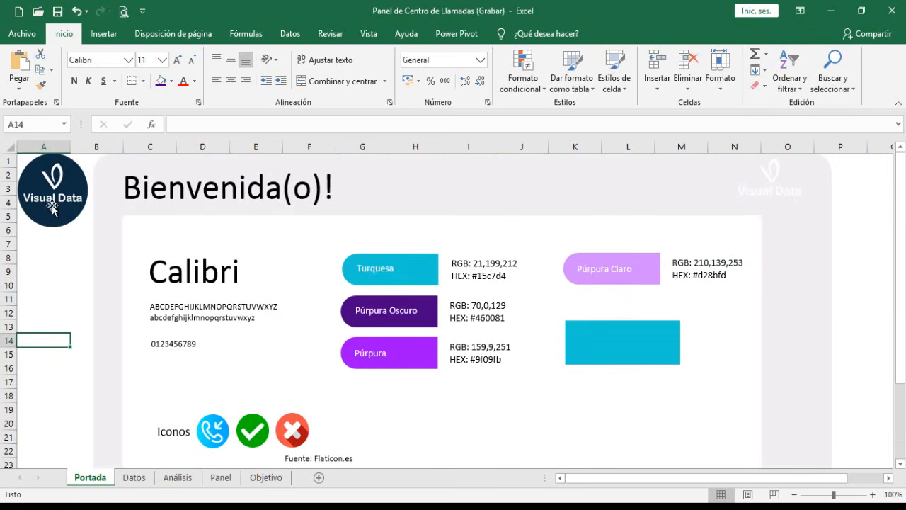
pyautogui.click(782, 188)
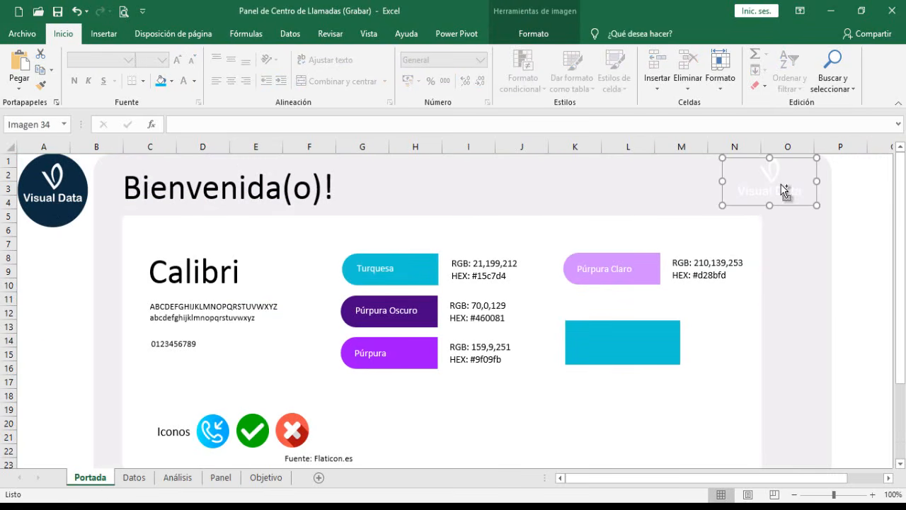
pyautogui.click(221, 477)
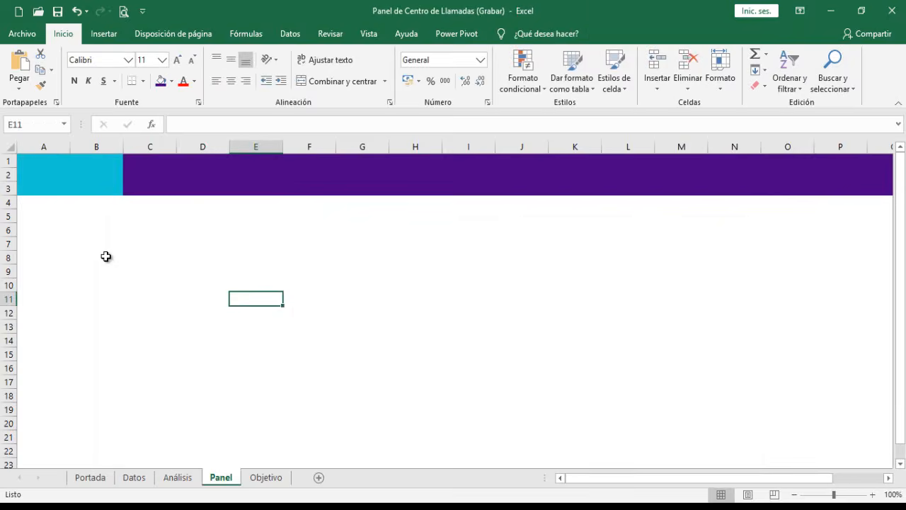
pyautogui.hotkey('ctrl', 'v')
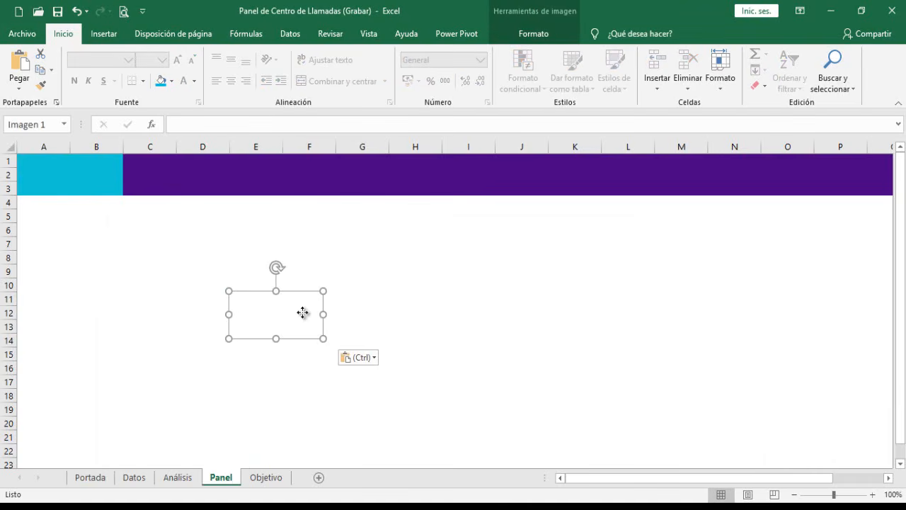
pyautogui.moveTo(288, 301); pyautogui.dragTo(110, 197)
pyautogui.moveTo(75, 172); pyautogui.dragTo(75, 174)
# Step: Add a text box about 14.8 × 0.9 cm to the purple header reading "Panel de un Centro de Llamadas (Call Center) del Mes de Enero 2019"
pyautogui.click(113, 35)
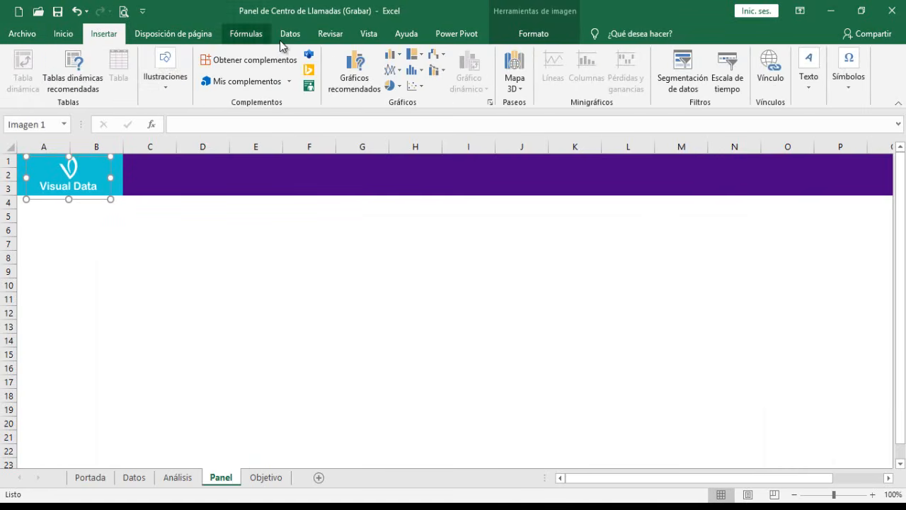
pyautogui.click(178, 85)
pyautogui.click(230, 135)
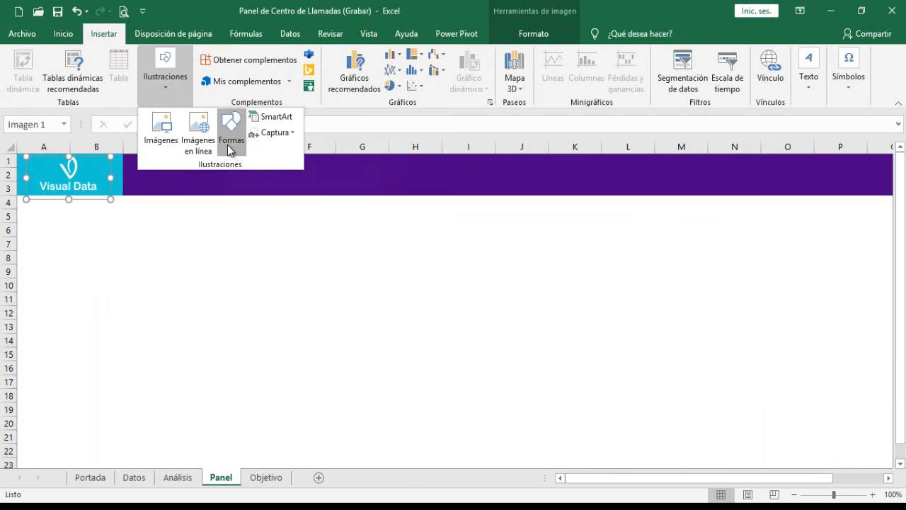
pyautogui.click(224, 179)
pyautogui.moveTo(149, 159); pyautogui.dragTo(523, 185)
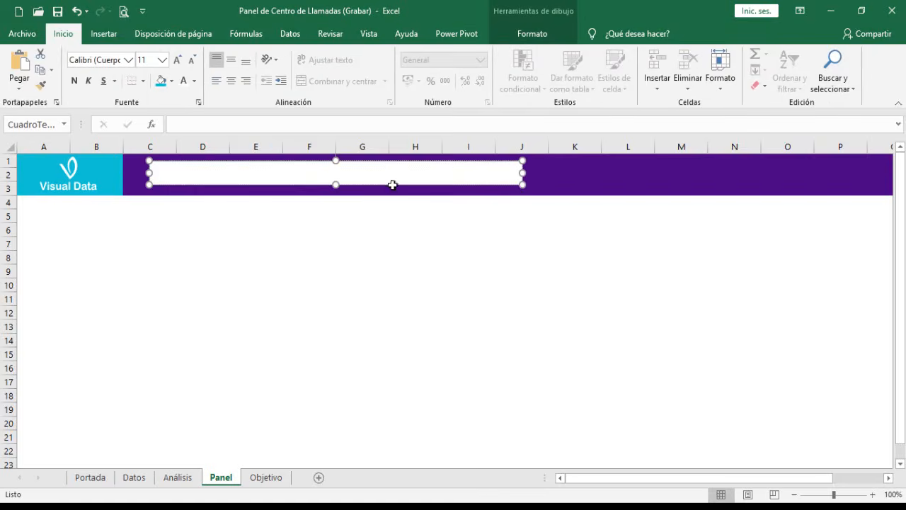
pyautogui.click(266, 479)
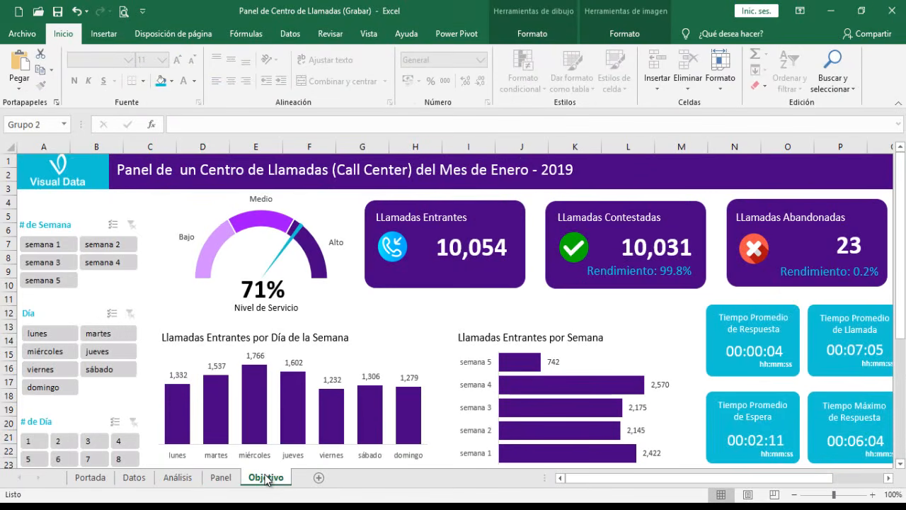
pyautogui.click(220, 478)
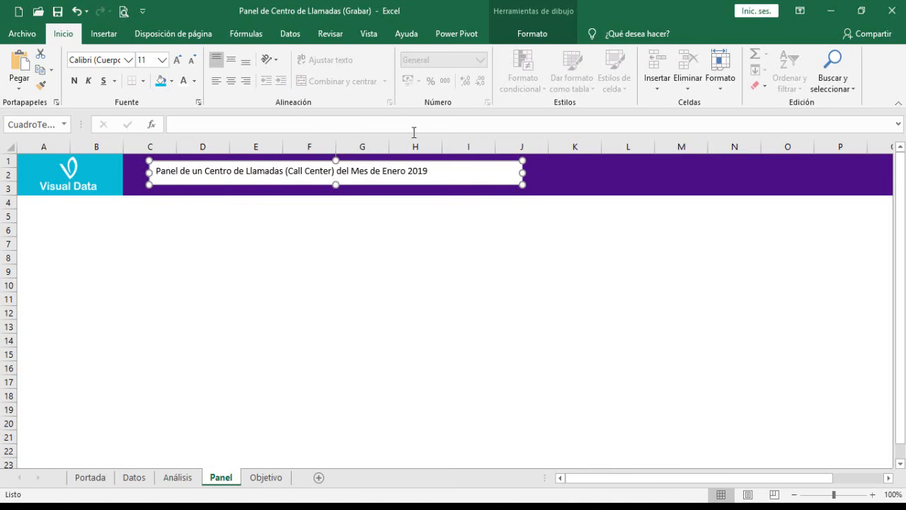
# Step: Align the header title to the middle vertically and remove the text box's outline and fill
pyautogui.click(234, 60)
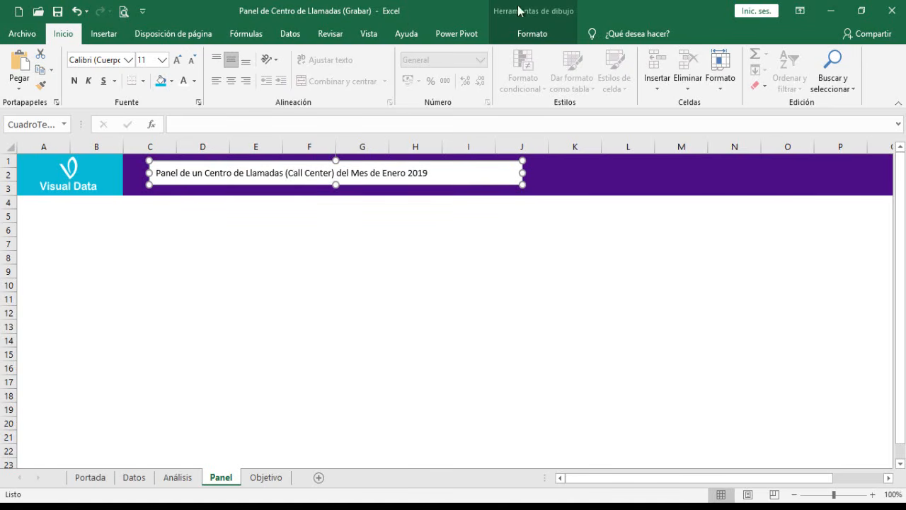
pyautogui.click(542, 33)
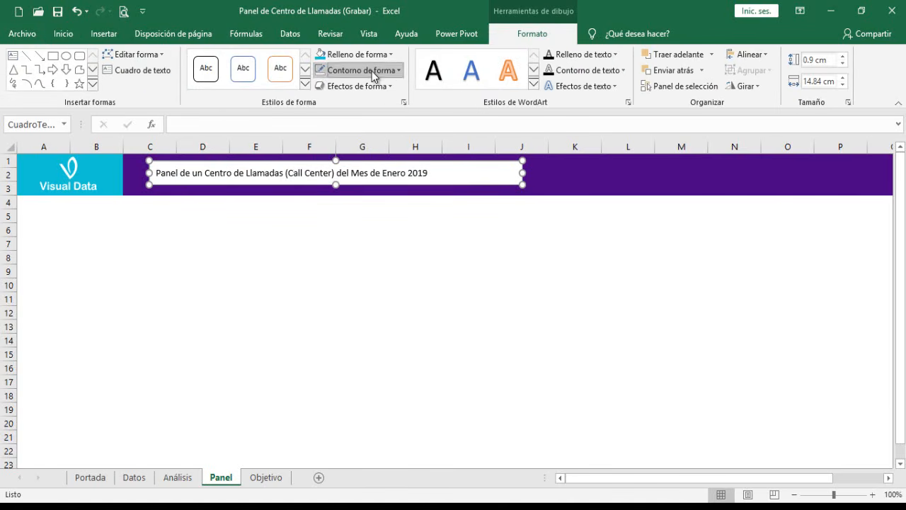
pyautogui.click(373, 74)
pyautogui.click(335, 241)
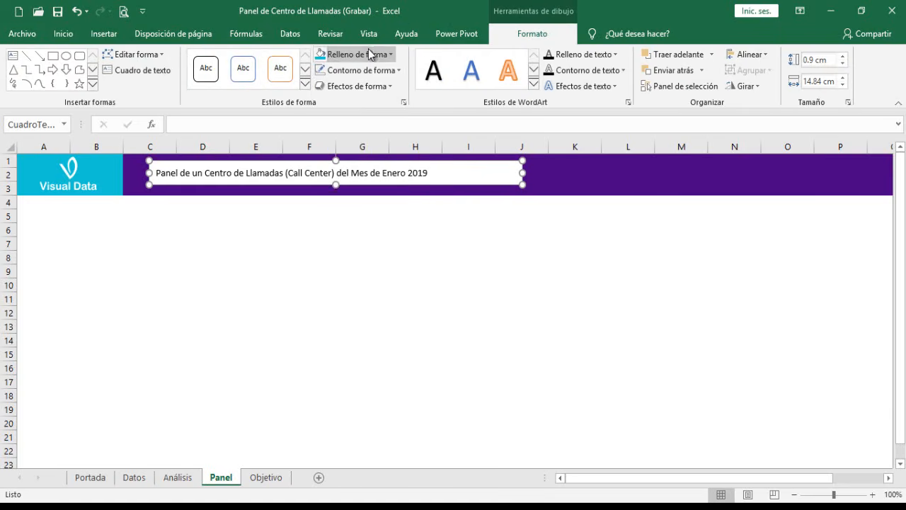
pyautogui.click(375, 54)
pyautogui.click(348, 219)
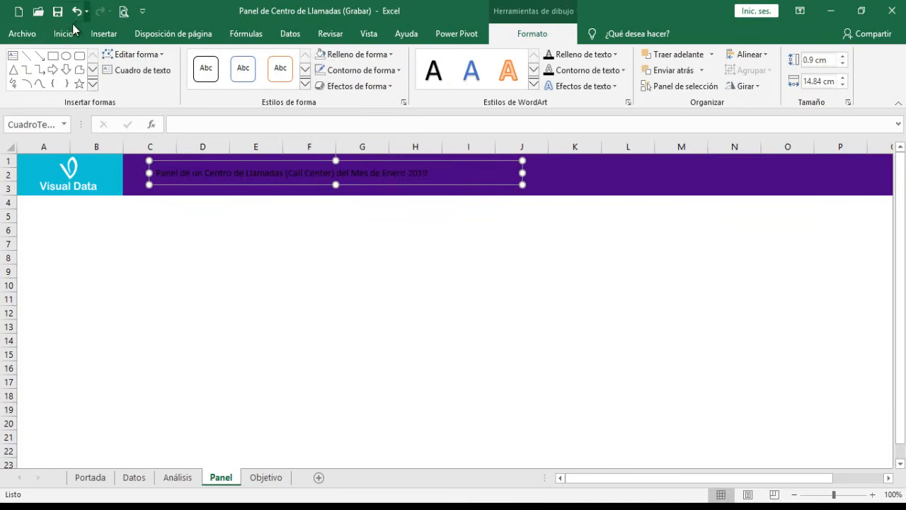
# Step: Set the header title's font colour to white and its size to 18
pyautogui.click(63, 34)
pyautogui.click(194, 81)
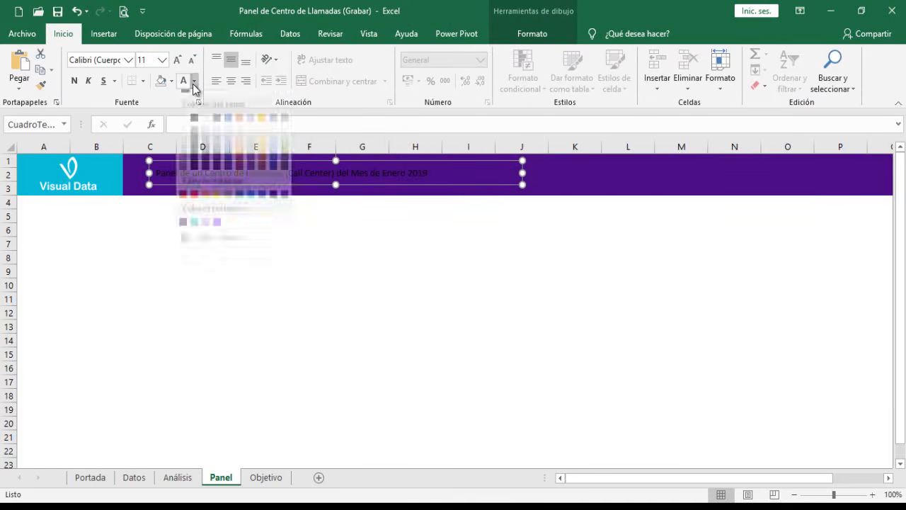
pyautogui.click(183, 129)
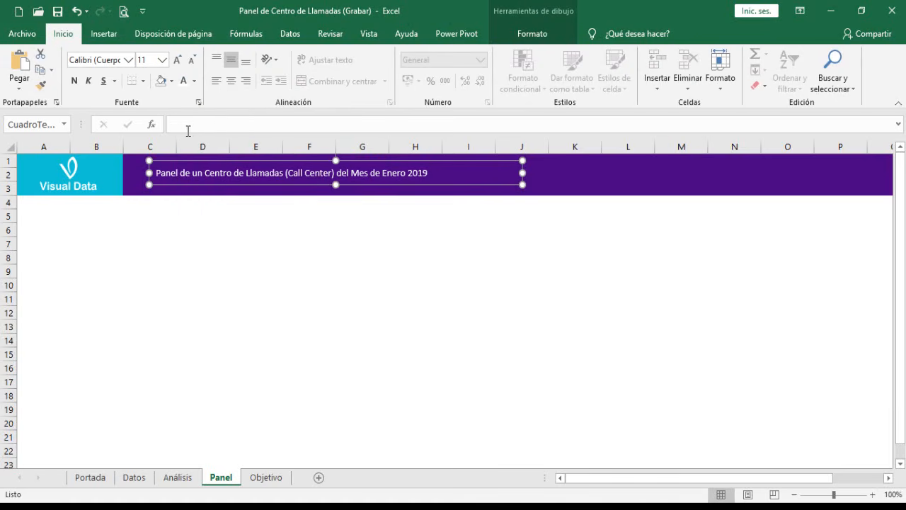
pyautogui.click(178, 61)
pyautogui.click(177, 60)
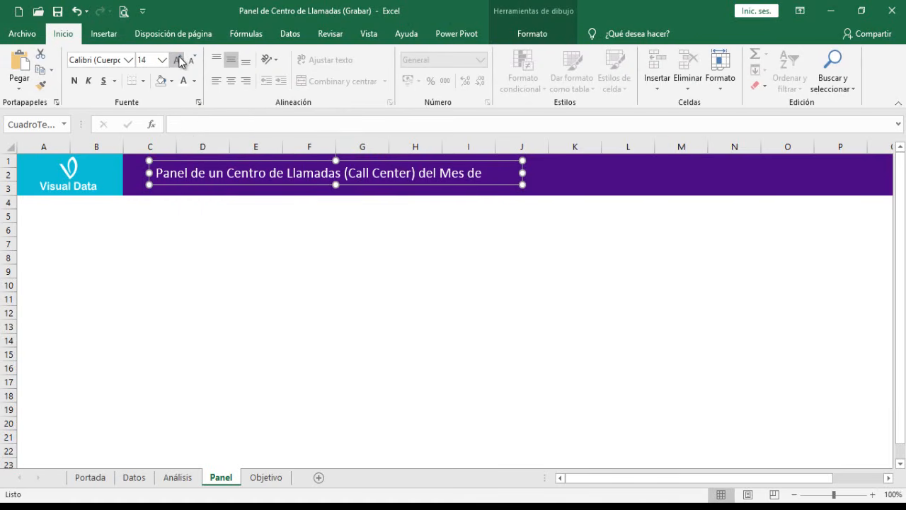
pyautogui.click(178, 60)
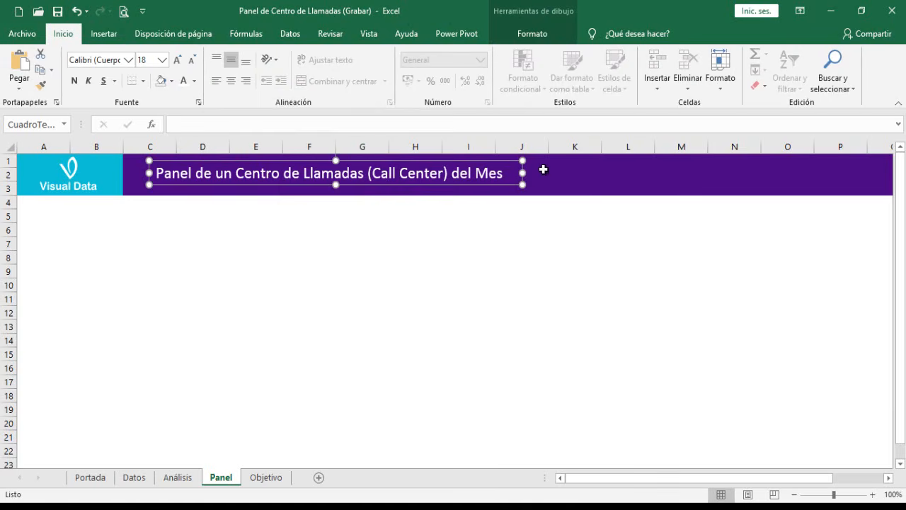
# Step: Make the header title bold, move its text box closer to the logo and widen it to fit the whole title
pyautogui.moveTo(522, 172); pyautogui.dragTo(608, 173)
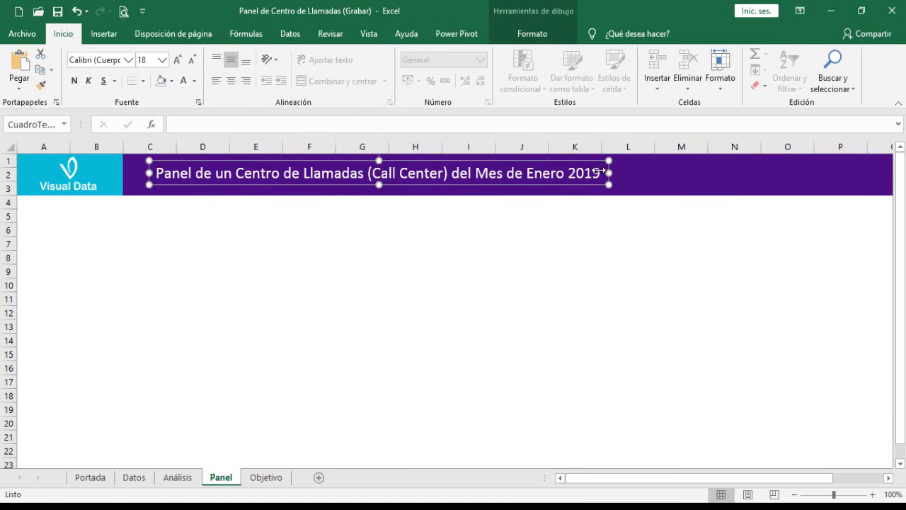
pyautogui.click(75, 80)
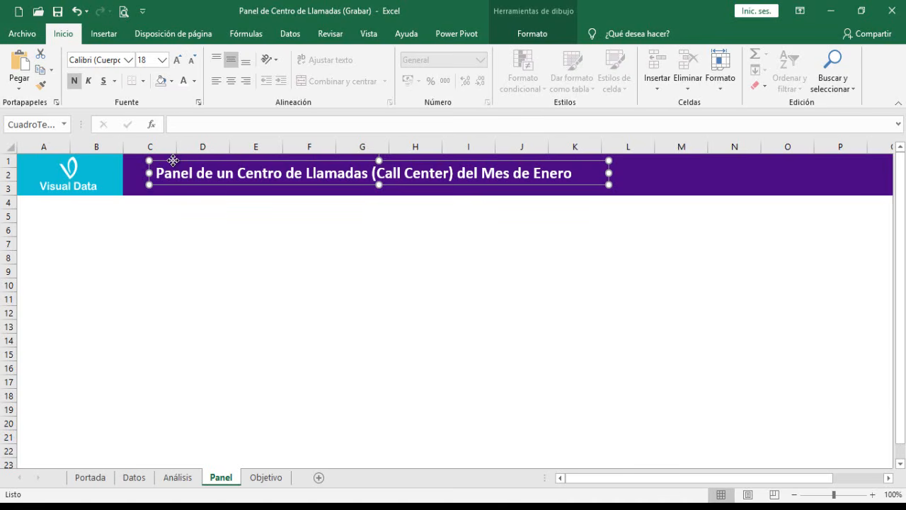
pyautogui.moveTo(173, 161); pyautogui.dragTo(159, 161)
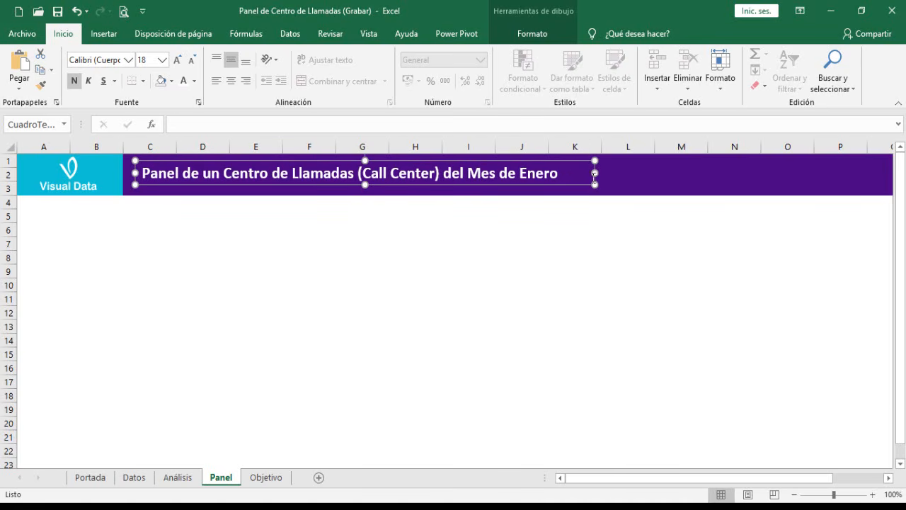
pyautogui.moveTo(595, 172); pyautogui.dragTo(614, 173)
pyautogui.click(193, 228)
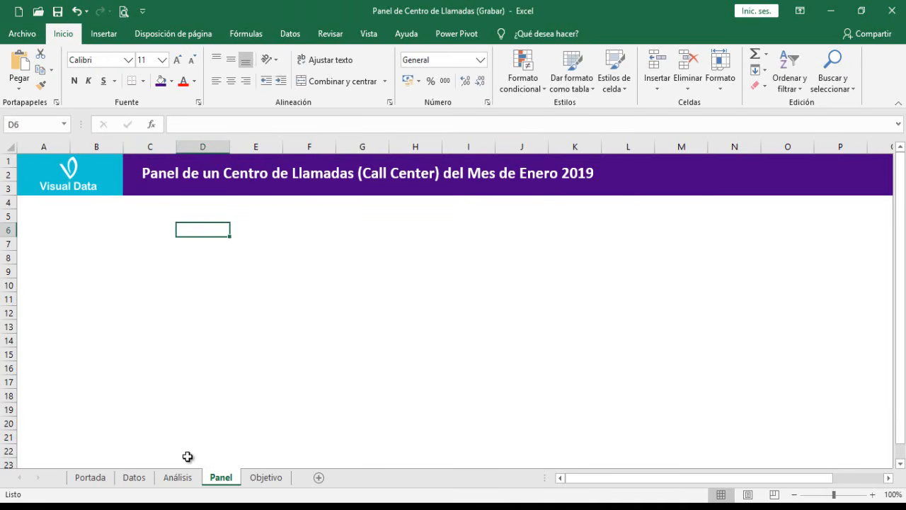
# Step: Consult the service level gauge on the Objetivo sheet and enter the label "nivel de servicio" in cell B3 of the Análisis sheet
pyautogui.click(259, 478)
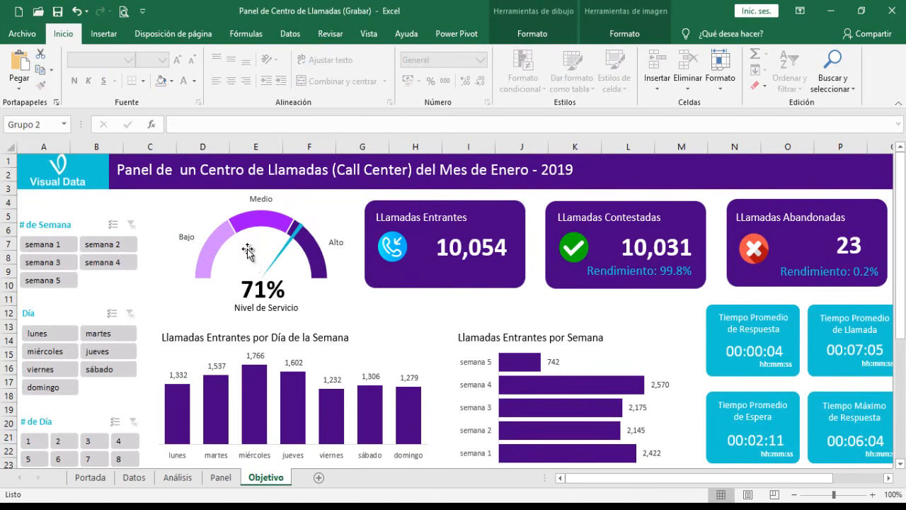
pyautogui.click(177, 479)
pyautogui.click(101, 189)
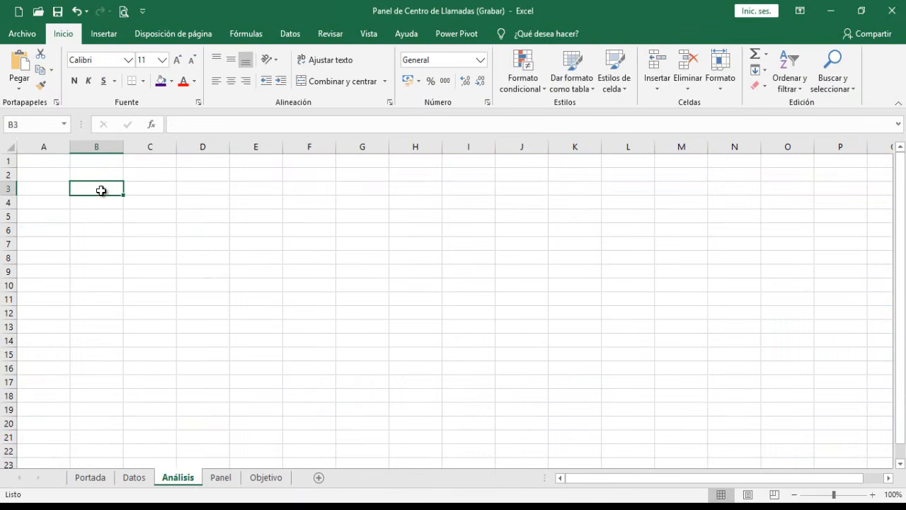
pyautogui.write('n')
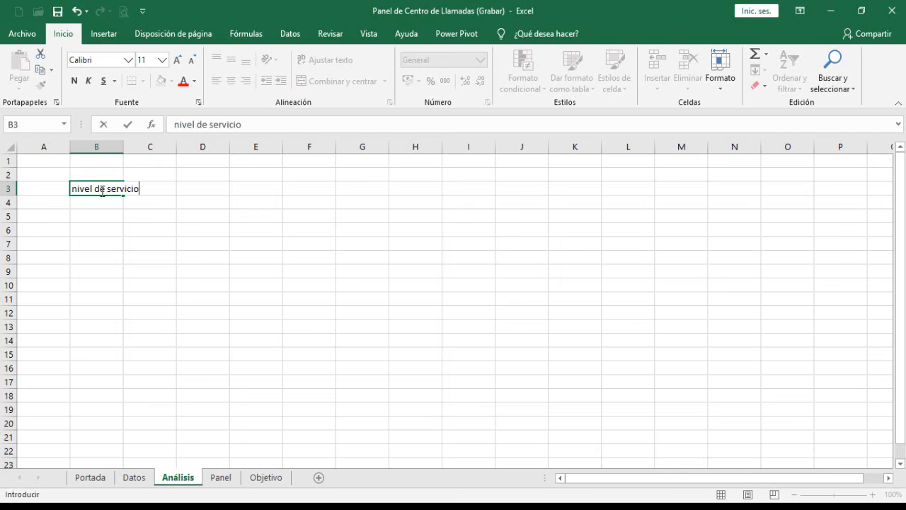
pyautogui.write('ivel de servicio')
pyautogui.press('Return')
pyautogui.press('Return')
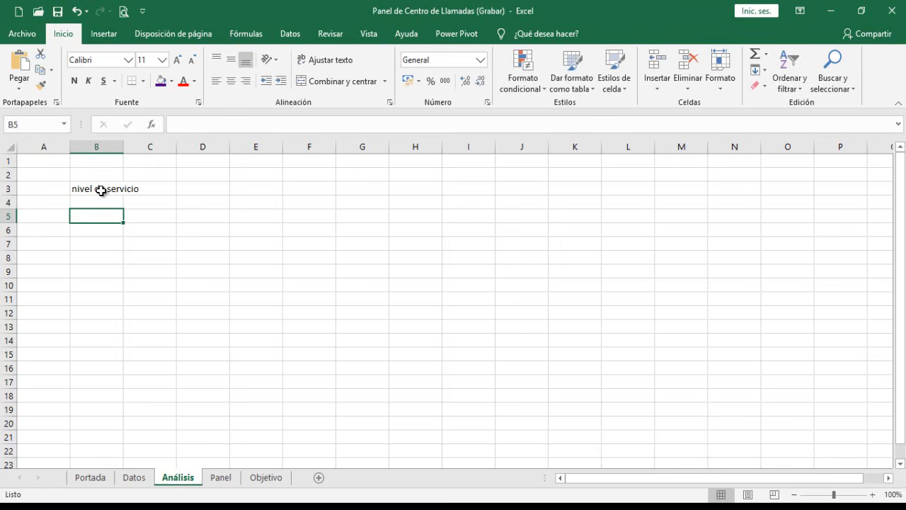
# Step: Insert a pivot table based on the table base at cell B6 of the Análisis sheet
pyautogui.press('Return')
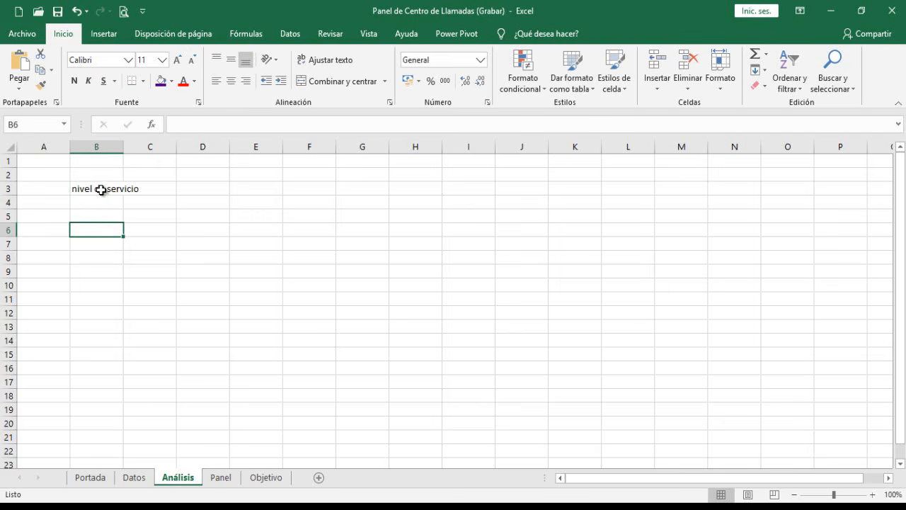
pyautogui.click(105, 33)
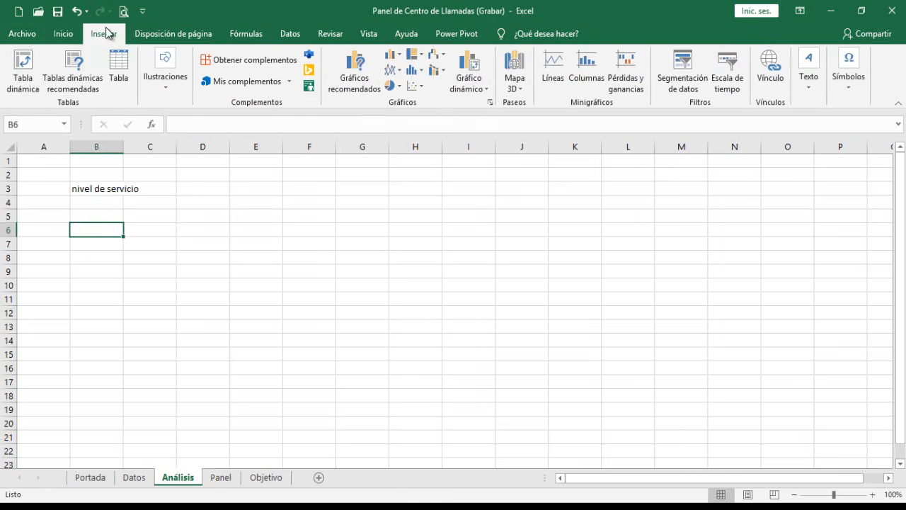
pyautogui.click(21, 88)
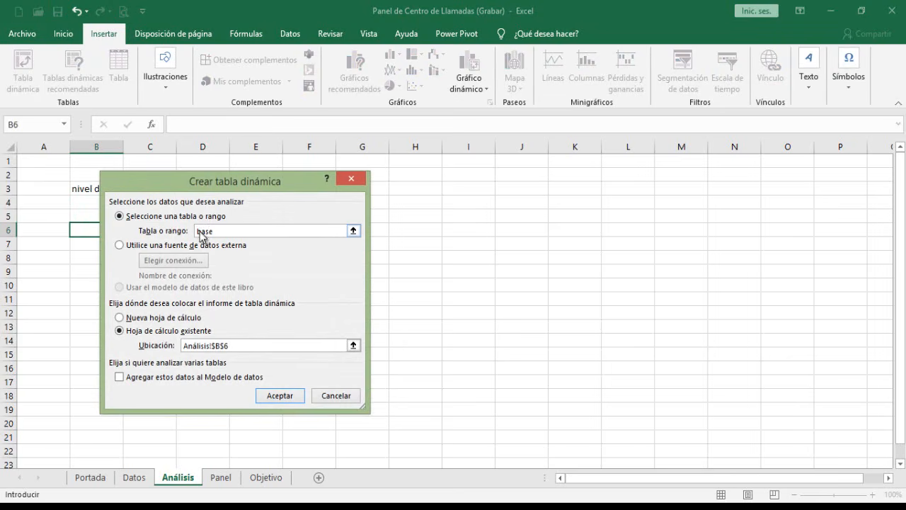
pyautogui.press('Return')
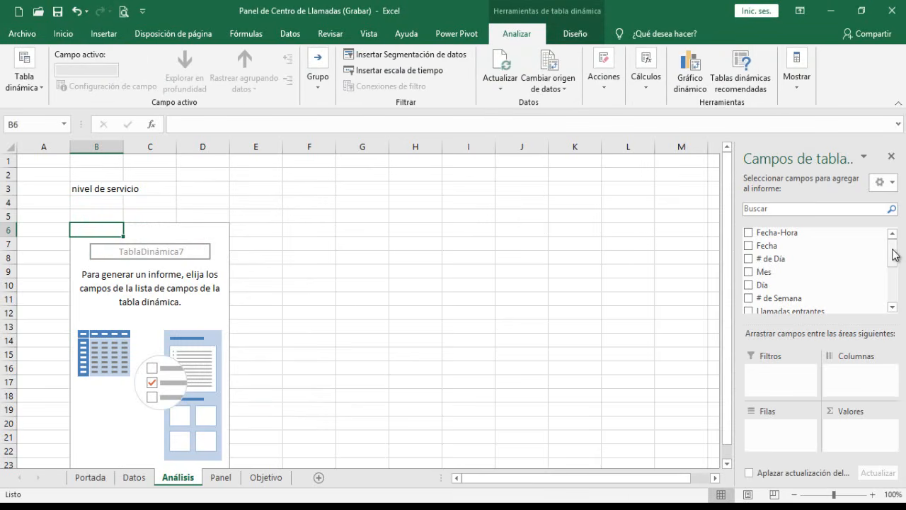
# Step: Add the Nivel de Servicio field to the pivot table's values and summarize it by Promedio
pyautogui.click(895, 283)
pyautogui.moveTo(785, 287); pyautogui.dragTo(860, 429)
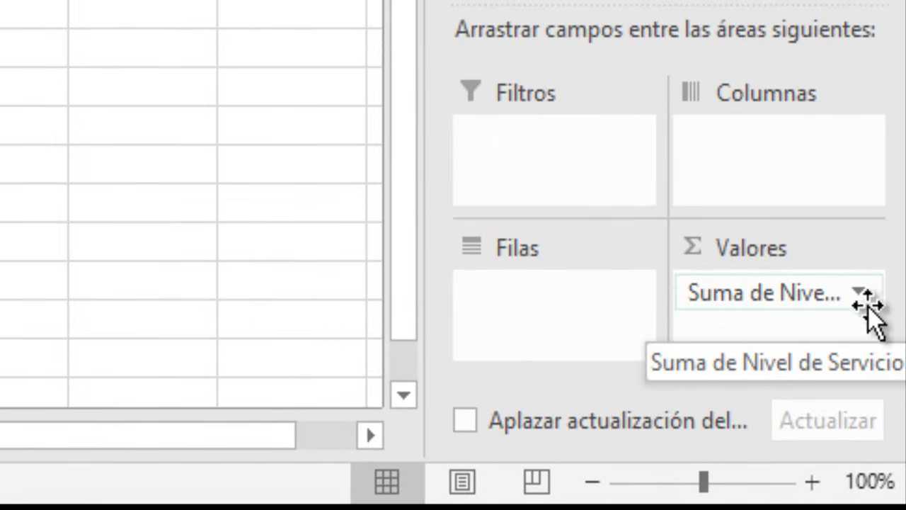
pyautogui.click(859, 292)
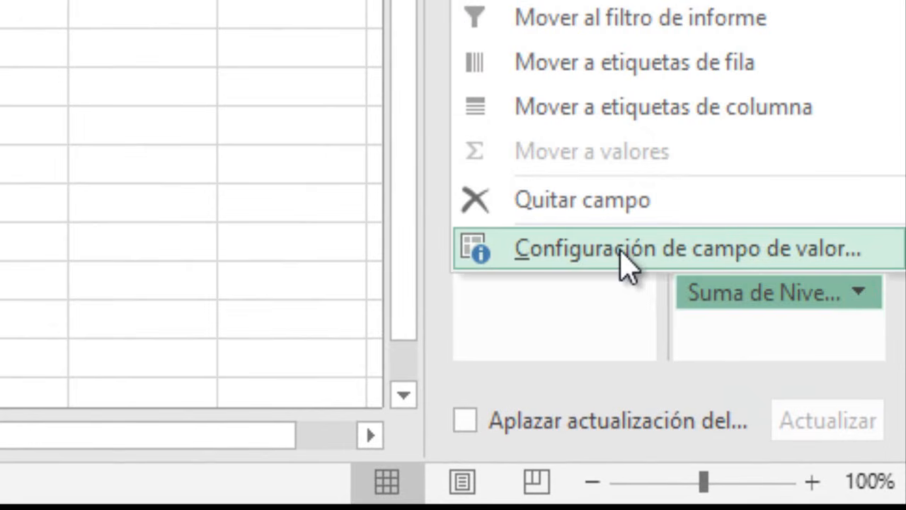
pyautogui.click(680, 252)
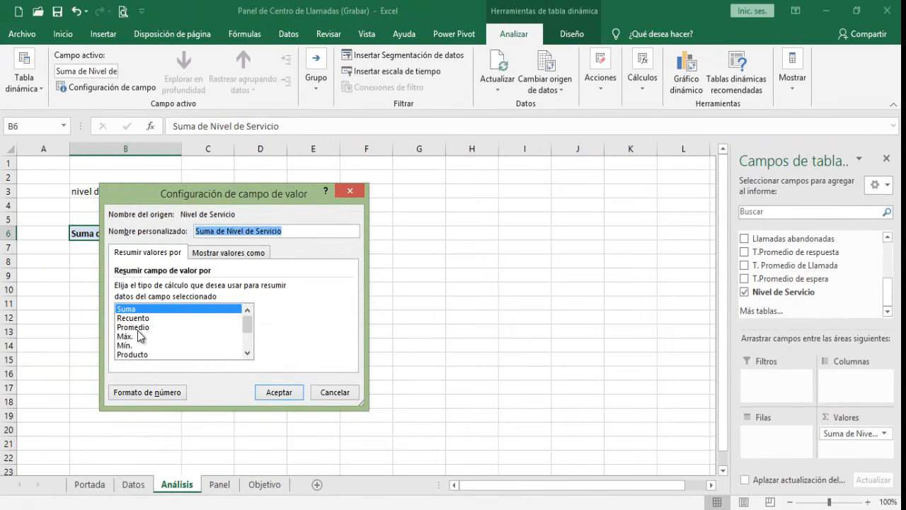
pyautogui.click(133, 327)
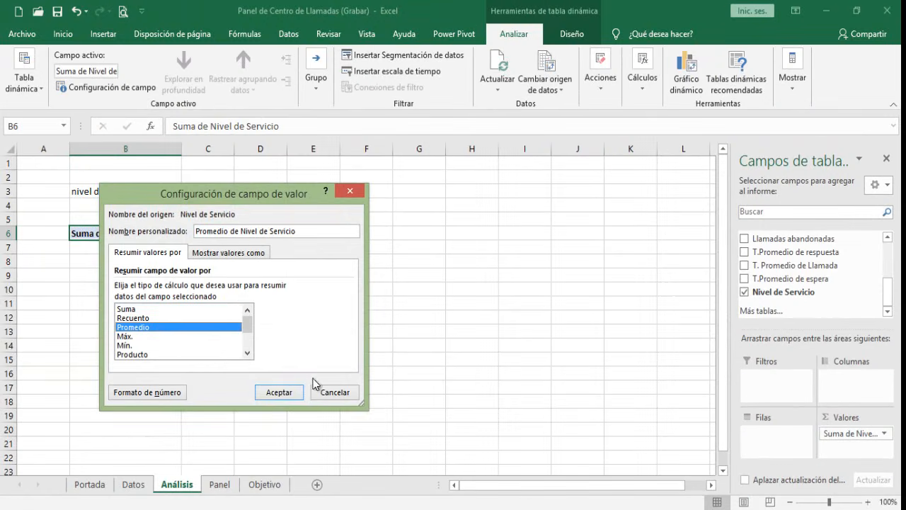
pyautogui.click(281, 392)
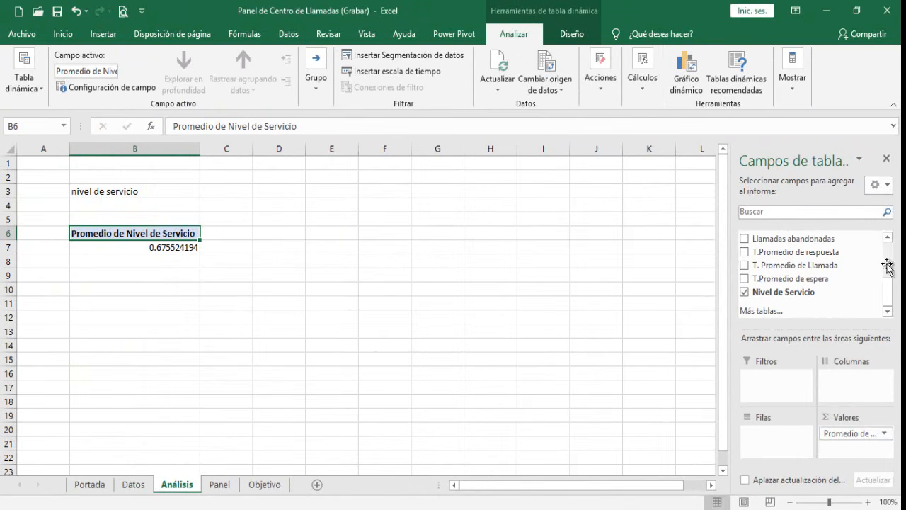
pyautogui.moveTo(890, 290); pyautogui.dragTo(885, 265)
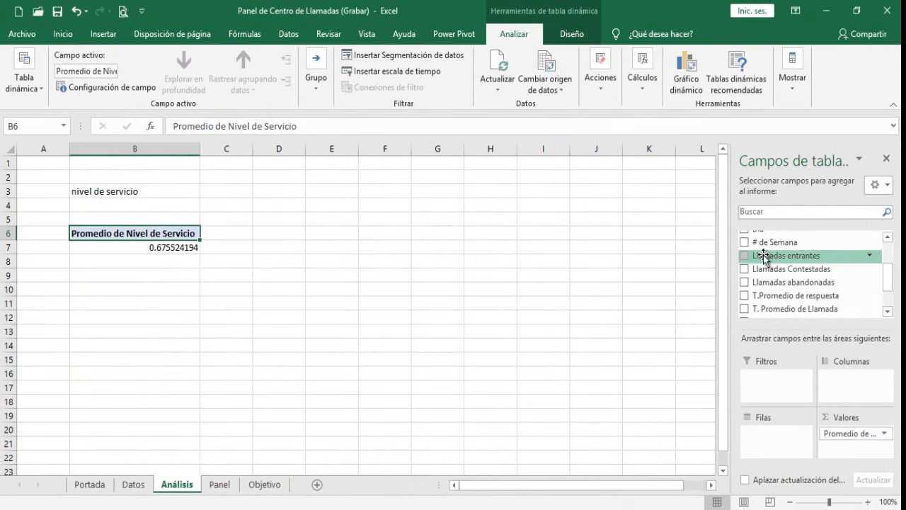
# Step: Add Llamadas entrantes as a filter of the service level pivot table and exclude the value 0
pyautogui.moveTo(824, 259)
pyautogui.mouseDown()
pyautogui.moveTo(798, 376)
pyautogui.moveTo(786, 382)
pyautogui.mouseUp()
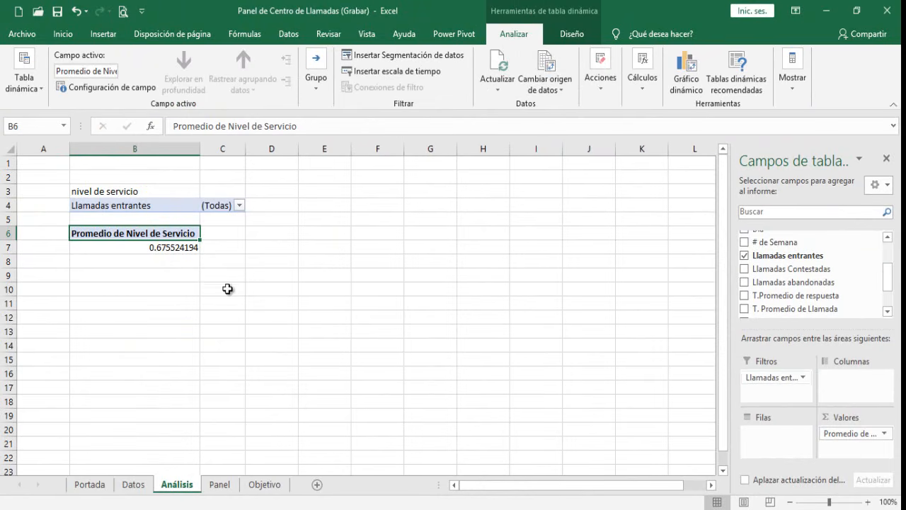
pyautogui.click(240, 206)
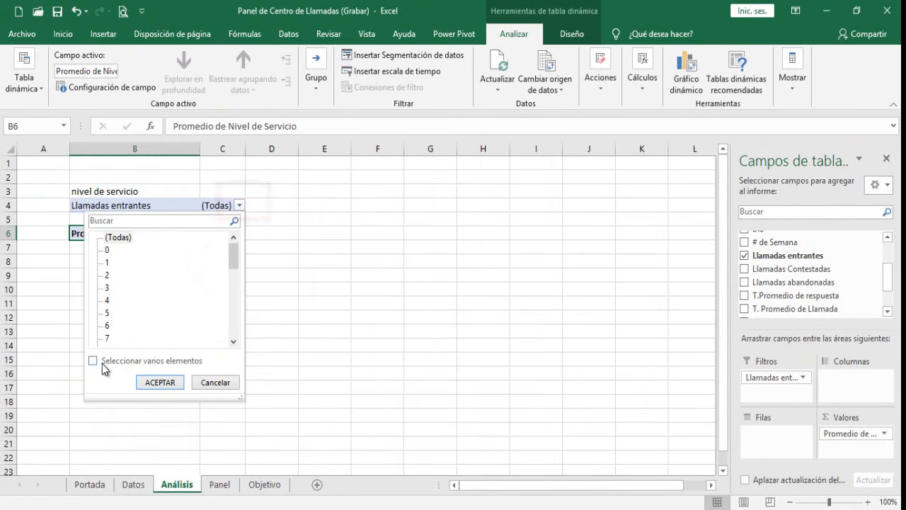
pyautogui.click(117, 361)
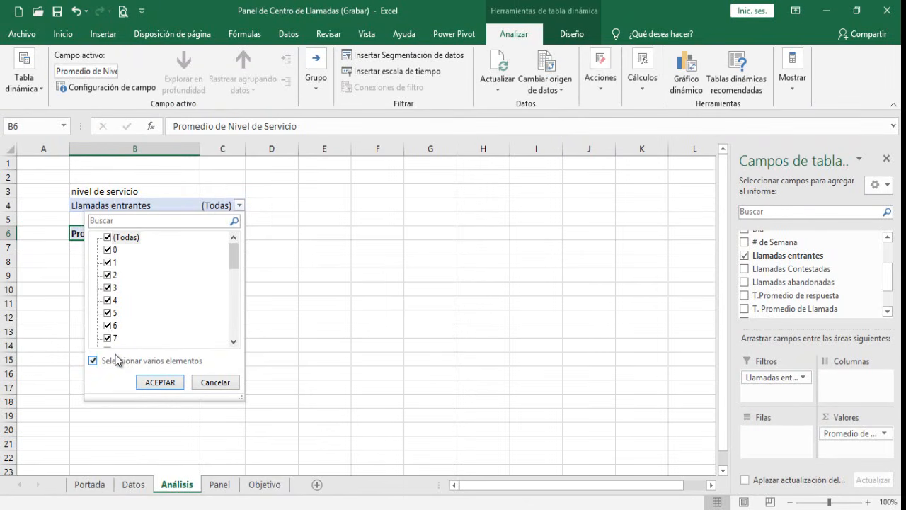
pyautogui.click(108, 250)
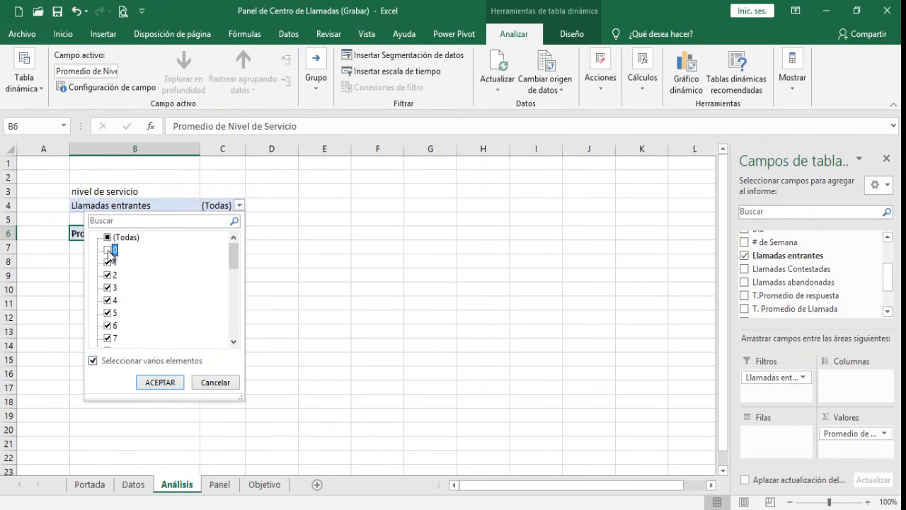
pyautogui.click(160, 382)
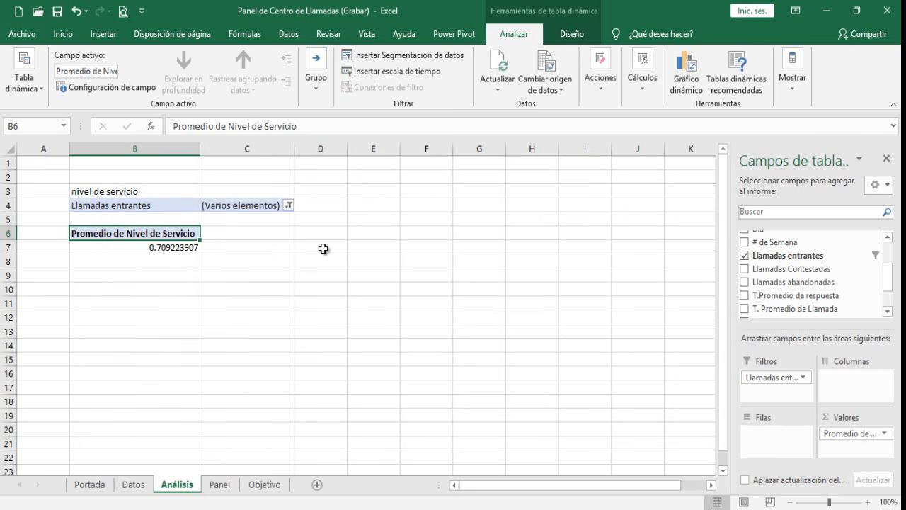
# Step: Reference the pivot table's average in B7 from cell C7 and format C7 as a percentage
pyautogui.click(287, 246)
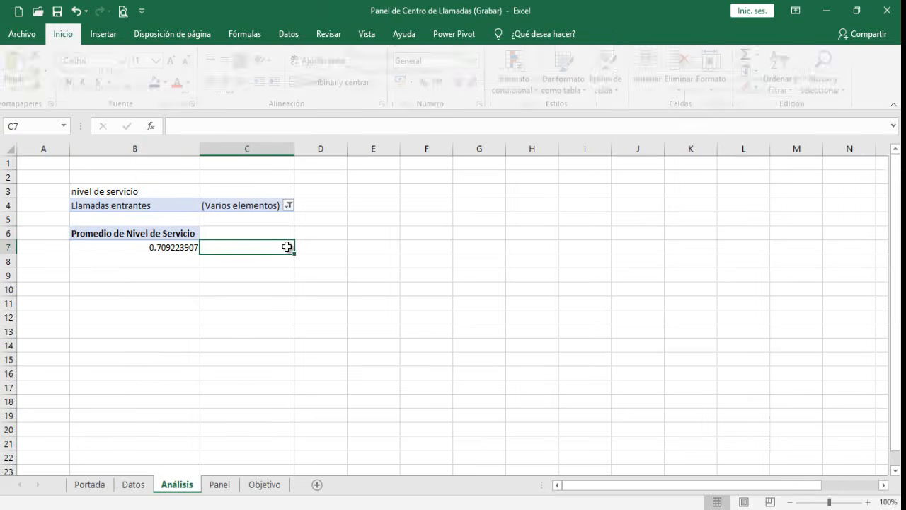
pyautogui.write('+')
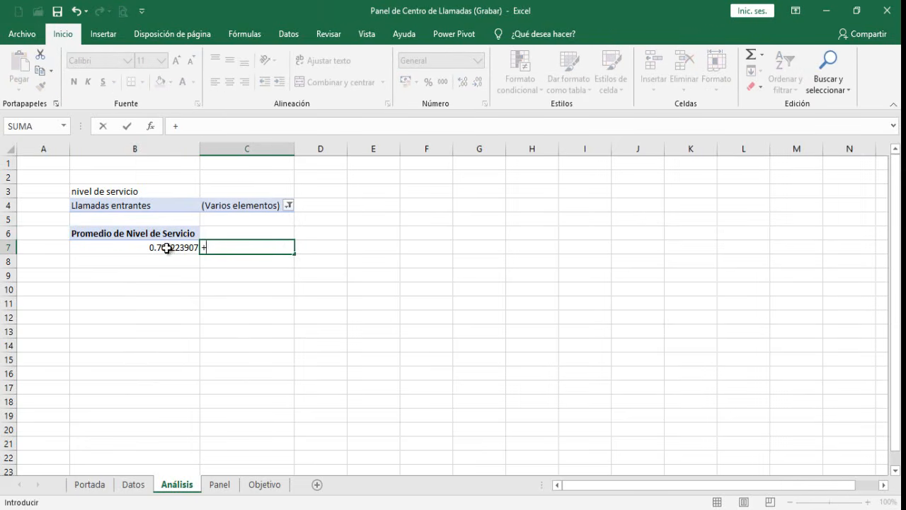
pyautogui.click(167, 248)
pyautogui.press('Return')
pyautogui.press('Up')
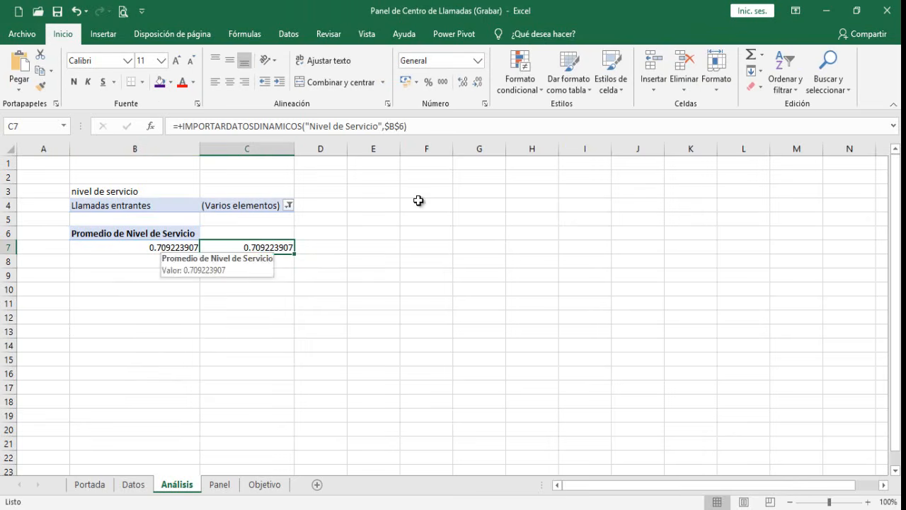
pyautogui.click(430, 84)
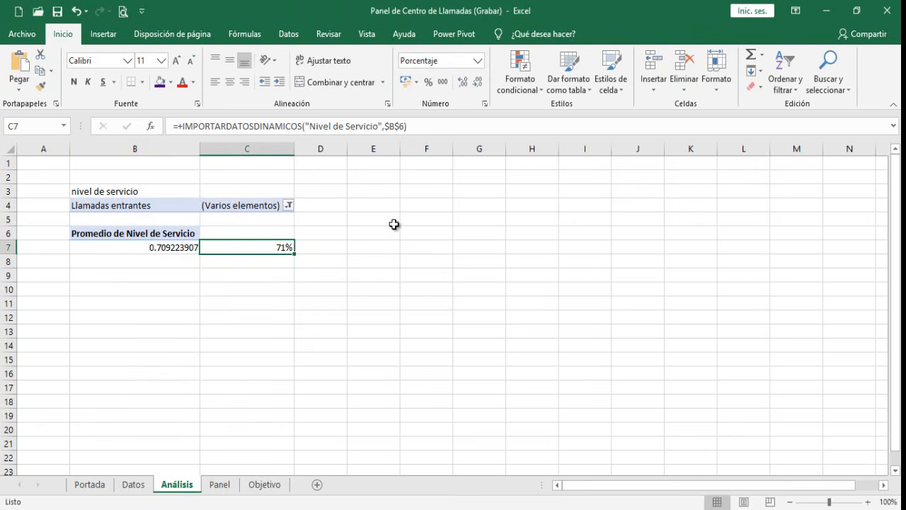
# Step: Fill cells E7:E9 with standard yellow and enter 2% in cell E8
pyautogui.click(418, 246)
pyautogui.moveTo(369, 248); pyautogui.dragTo(374, 272)
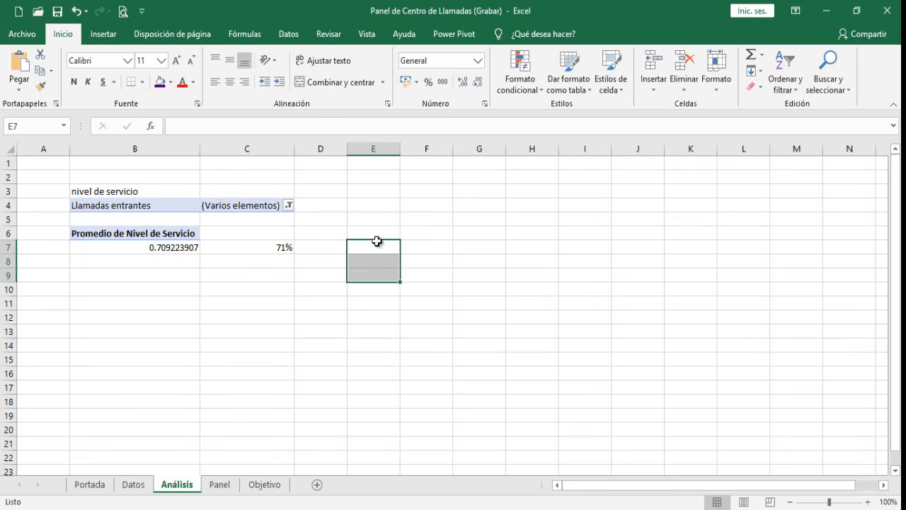
pyautogui.click(170, 82)
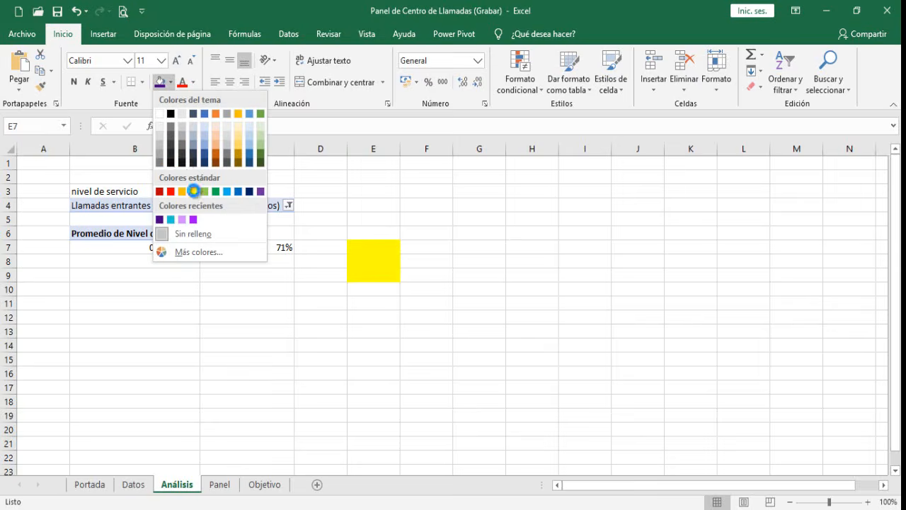
pyautogui.click(194, 192)
pyautogui.click(373, 261)
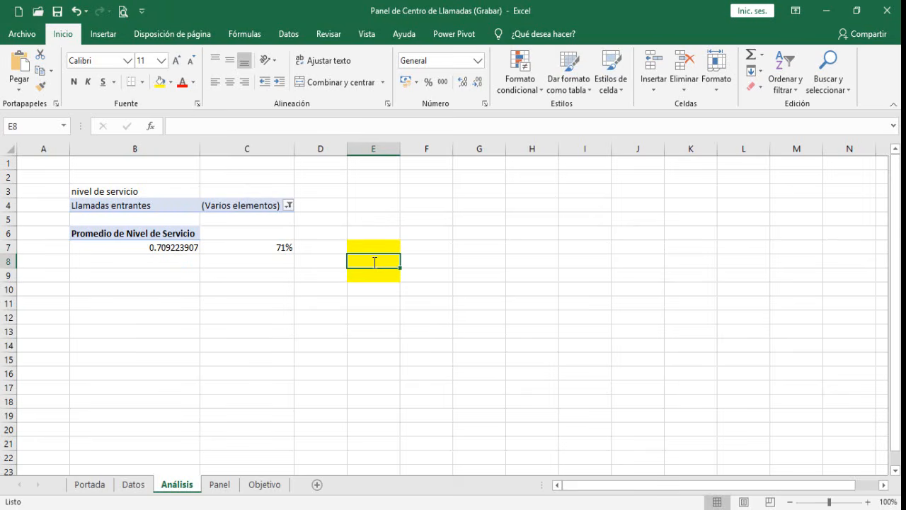
pyautogui.write('2')
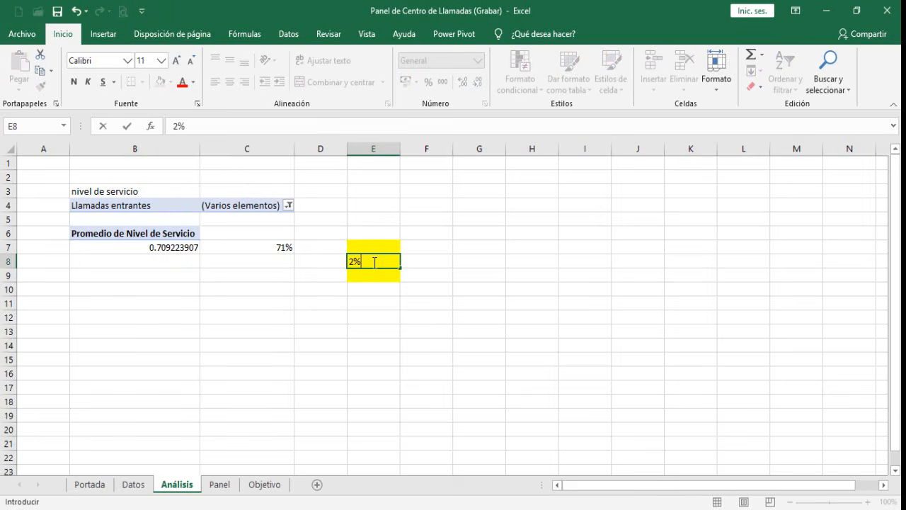
pyautogui.press('Return')
# Step: Enter the formula +C7-E8/2 in cell E7 and format it as a percentage
pyautogui.press('Up')
pyautogui.press('Up')
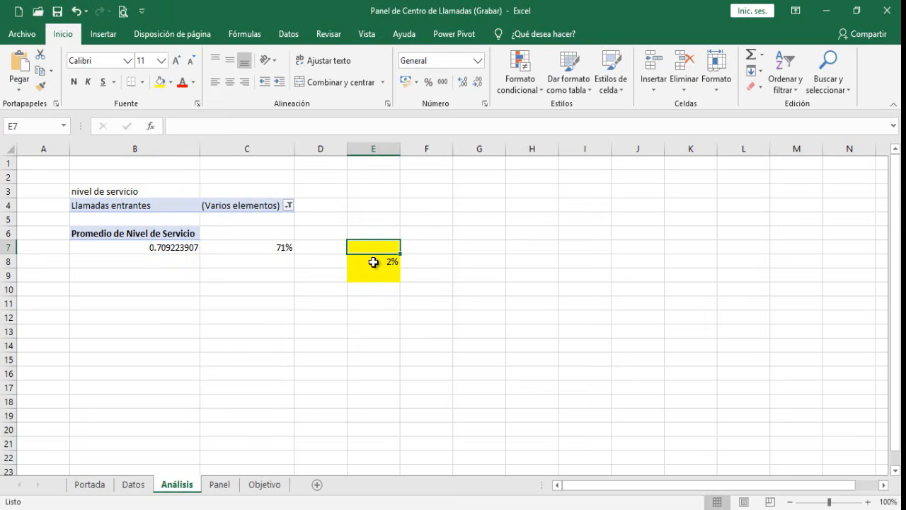
pyautogui.write('+')
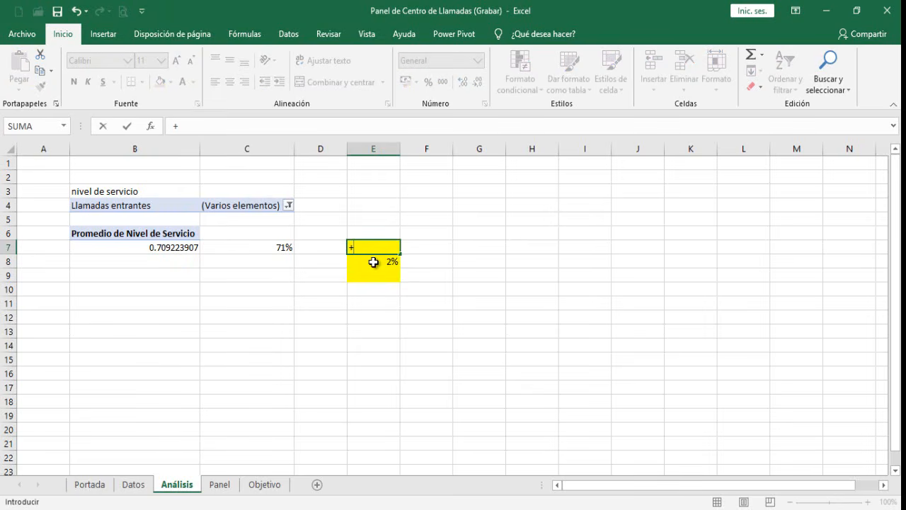
pyautogui.click(282, 248)
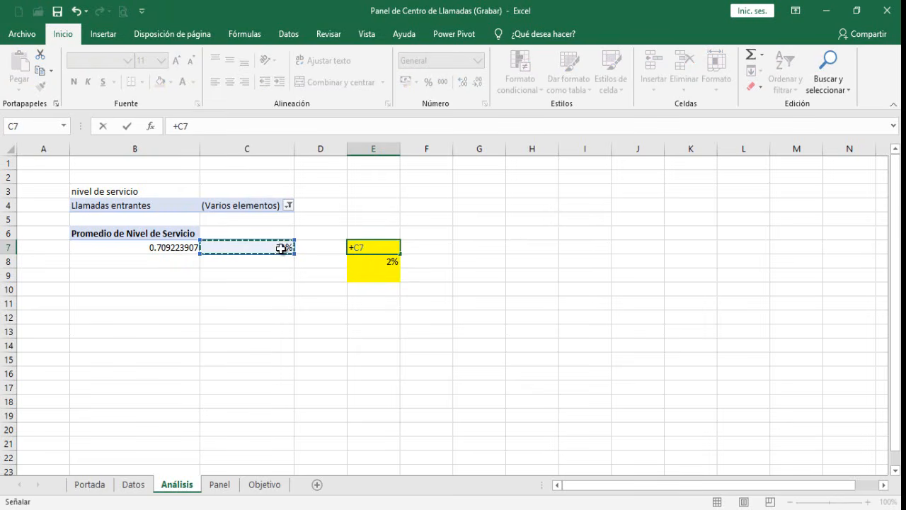
pyautogui.write('-')
pyautogui.click(379, 264)
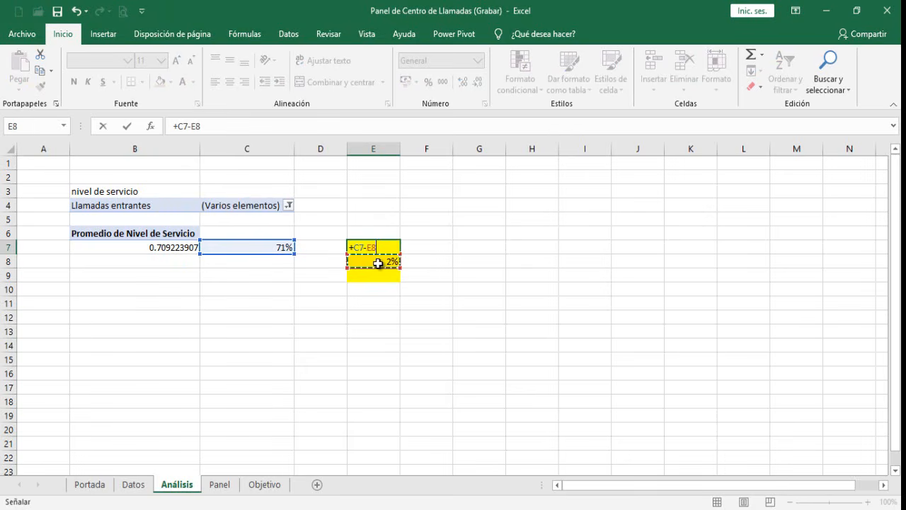
pyautogui.write('/')
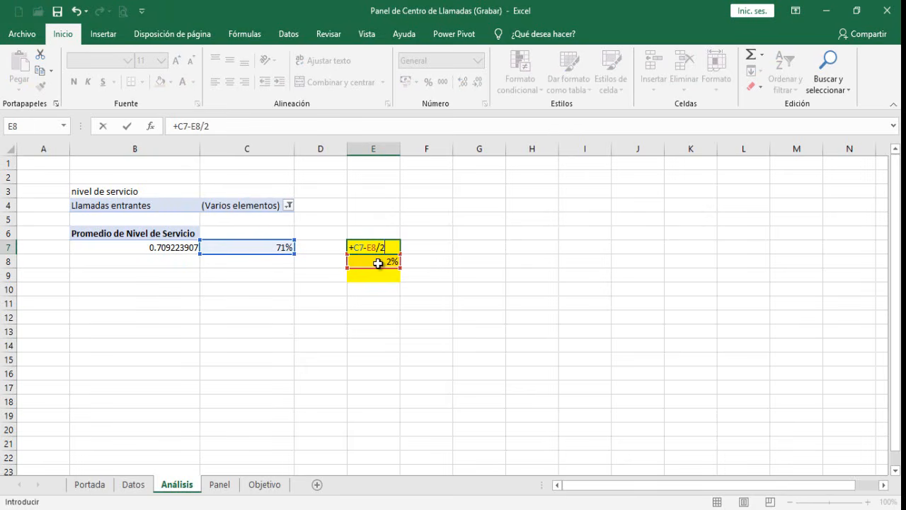
pyautogui.write('2')
pyautogui.press('Return')
pyautogui.press('Up')
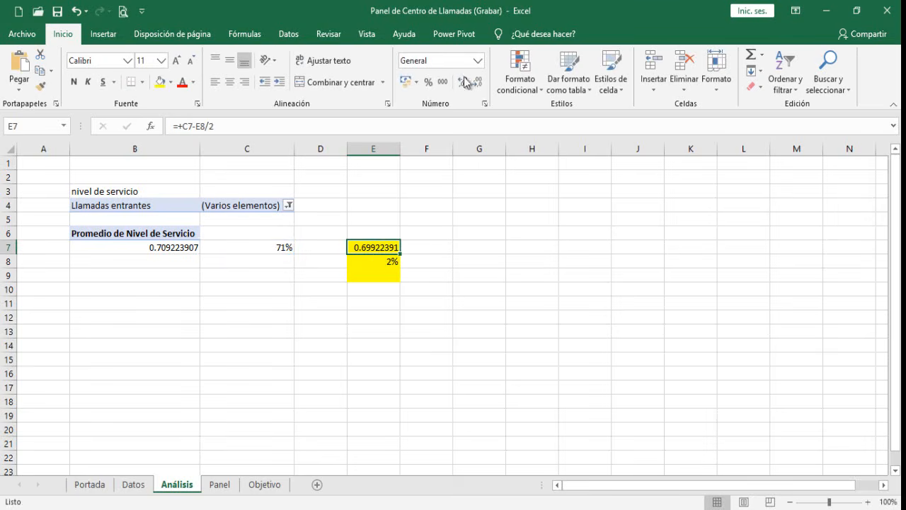
pyautogui.click(427, 88)
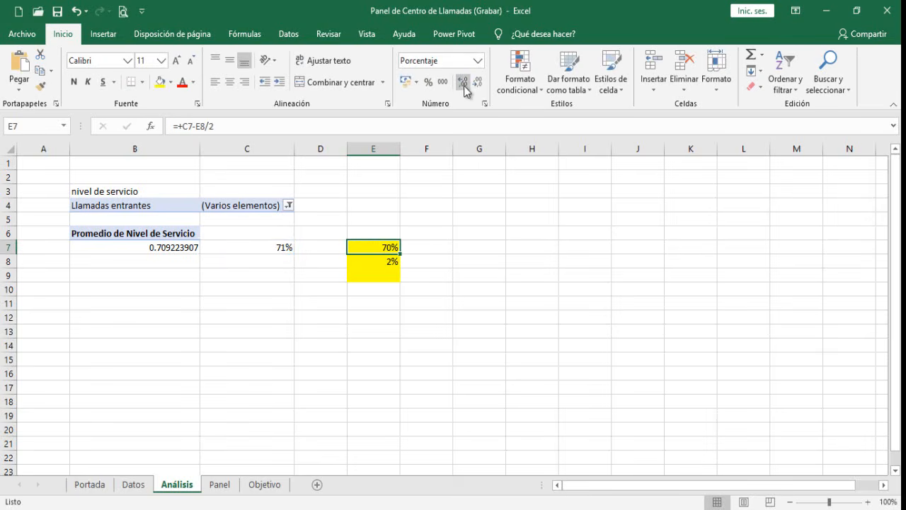
# Step: Enter a formula in cell E9 that subtracts E8 and E7 from 200%
pyautogui.click(380, 274)
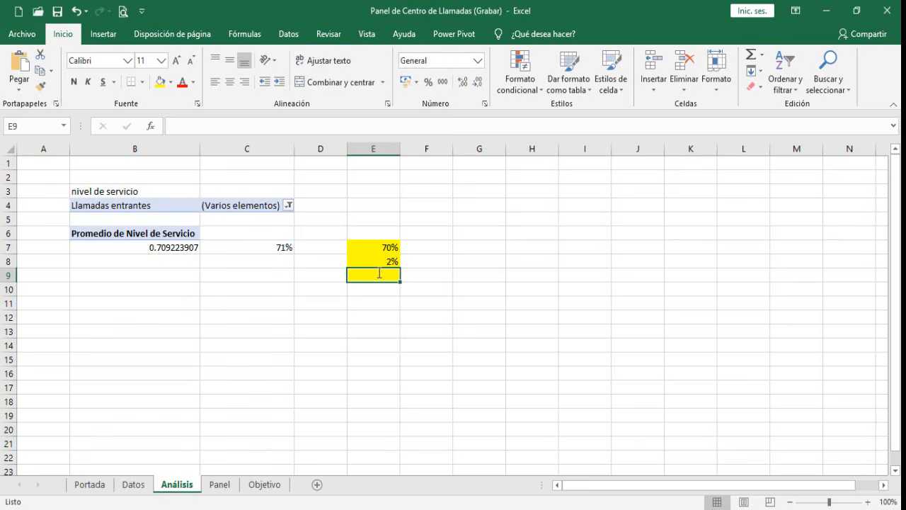
pyautogui.write('+200%-')
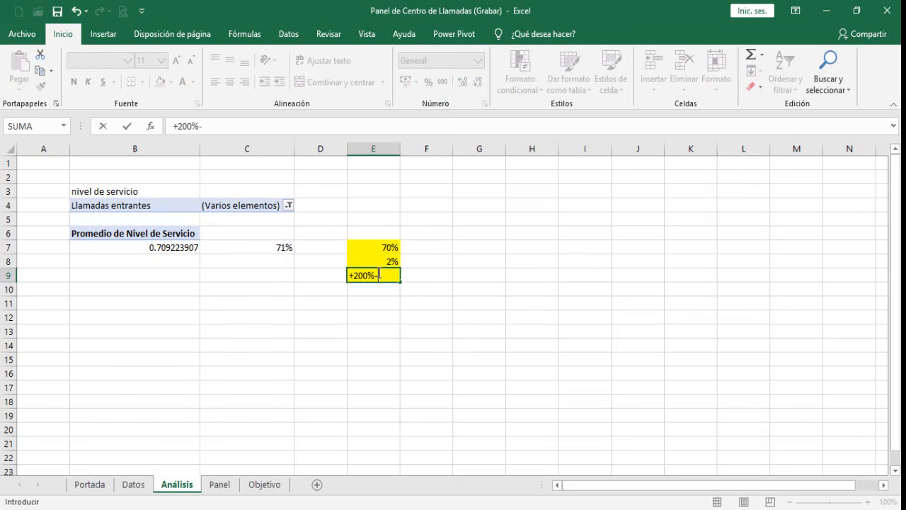
pyautogui.click(384, 259)
pyautogui.write('-')
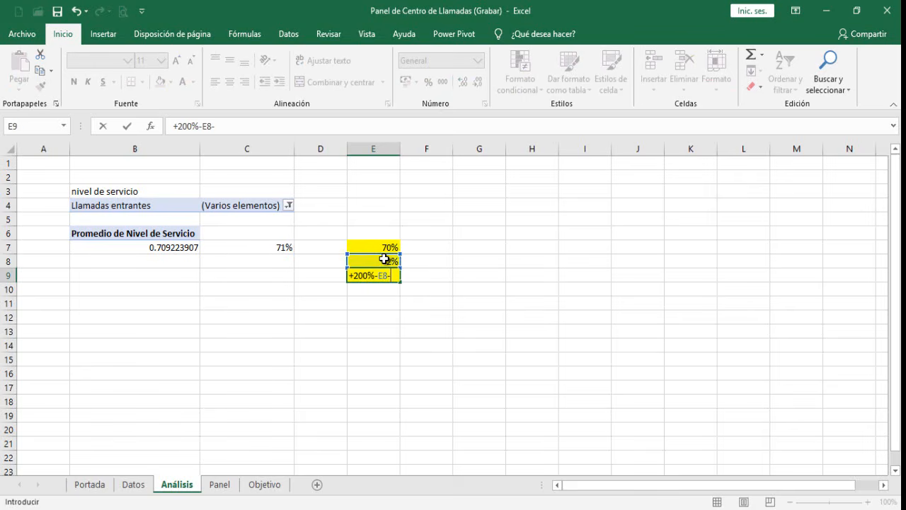
pyautogui.click(384, 245)
pyautogui.press('Return')
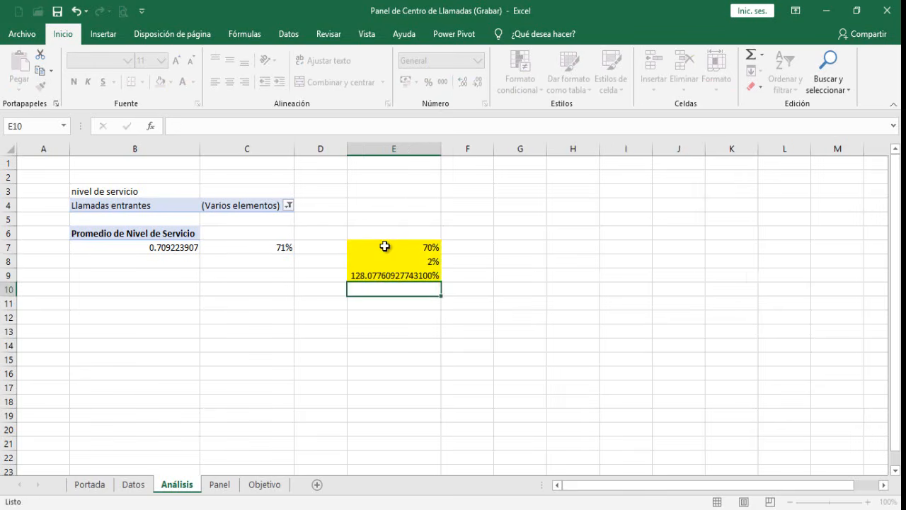
# Step: Reduce the percentage in cell E9 to zero decimal places
pyautogui.press('Up')
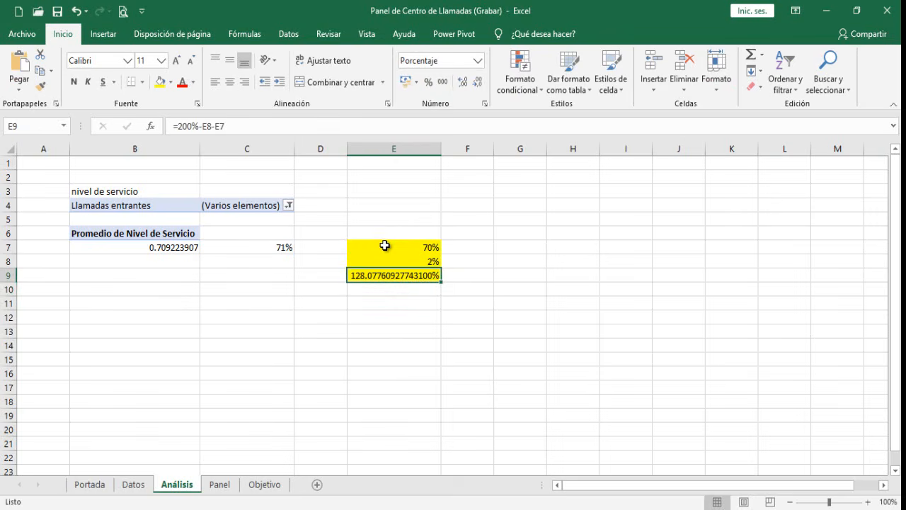
pyautogui.click(477, 90)
pyautogui.click(477, 90)
pyautogui.click(477, 89)
pyautogui.click(477, 89)
pyautogui.click(477, 89)
pyautogui.click(477, 89)
pyautogui.click(478, 90)
pyautogui.click(477, 90)
pyautogui.click(478, 90)
pyautogui.click(477, 89)
pyautogui.click(477, 90)
pyautogui.click(478, 90)
pyautogui.click(477, 90)
pyautogui.click(477, 90)
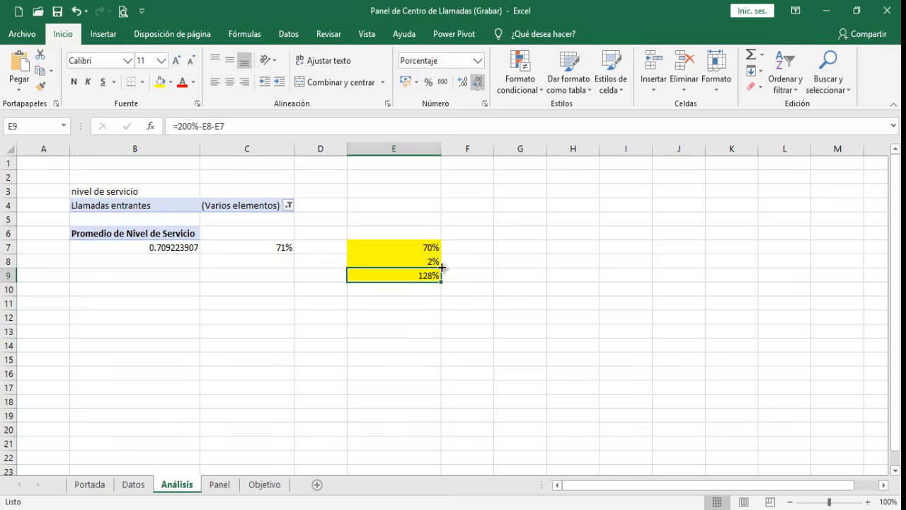
# Step: Consult the gauge on the Objetivo sheet and enter 30, 30, 30 and 90 in cells H7:H10 of the Análisis sheet
pyautogui.click(262, 485)
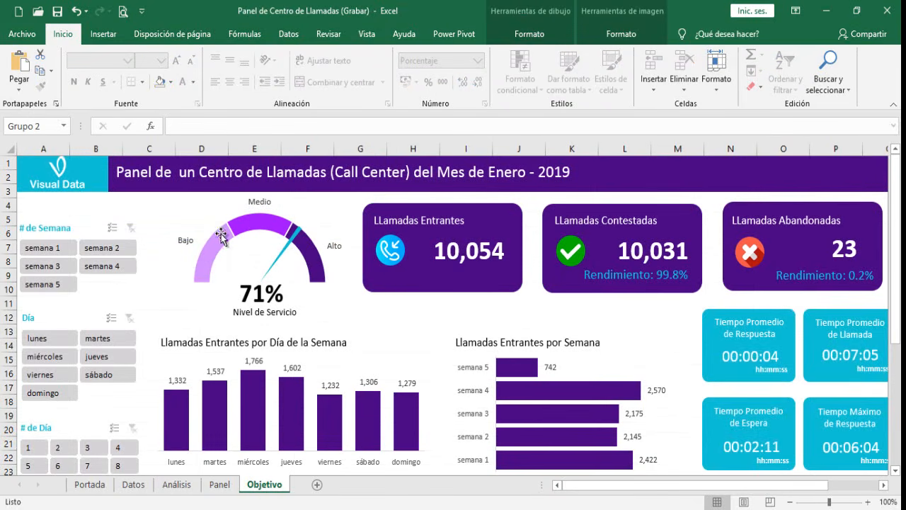
pyautogui.click(186, 484)
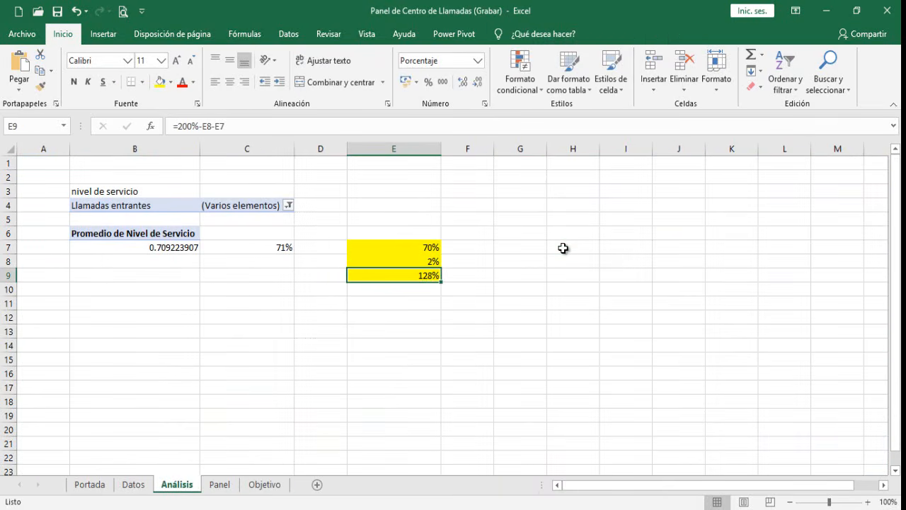
pyautogui.click(563, 248)
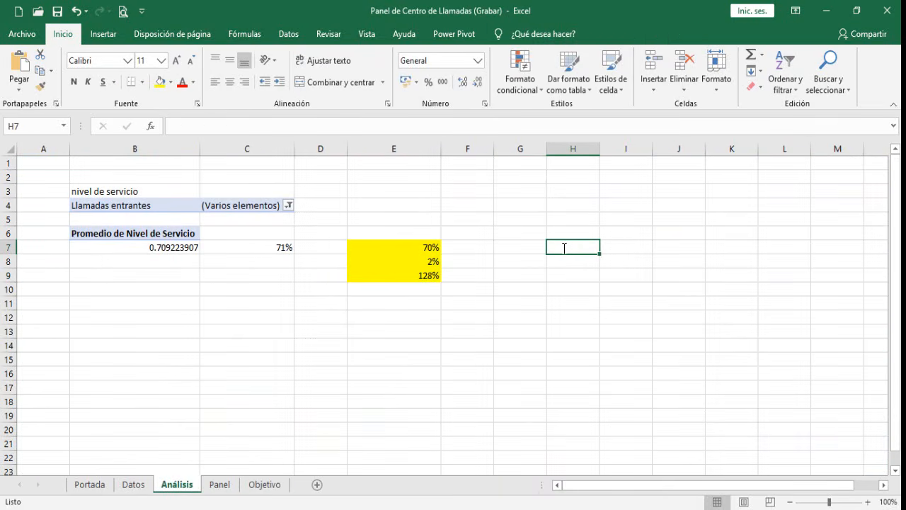
pyautogui.write('30')
pyautogui.press('Return')
pyautogui.write('30')
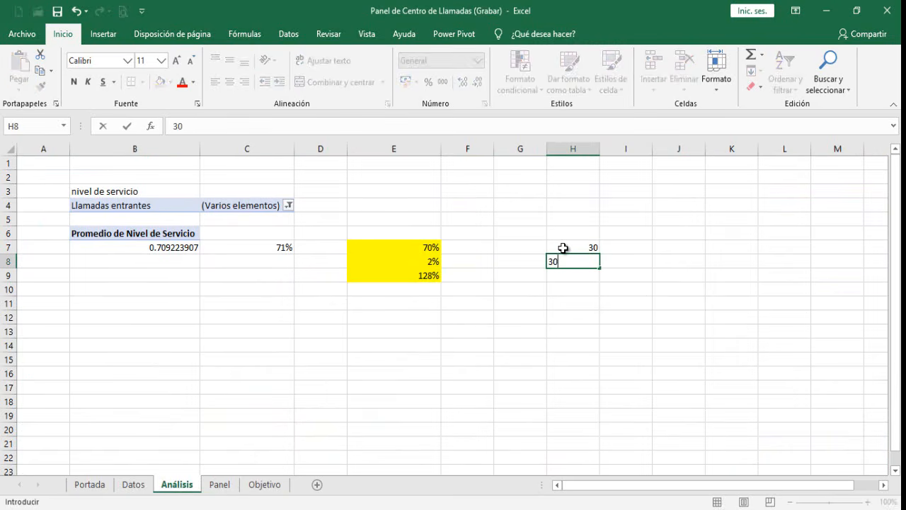
pyautogui.press('Return')
pyautogui.write('30')
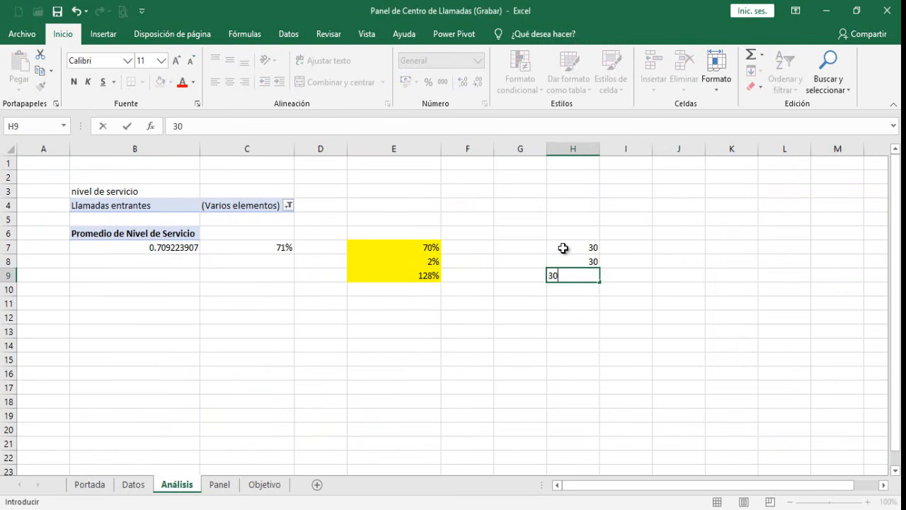
pyautogui.press('Return')
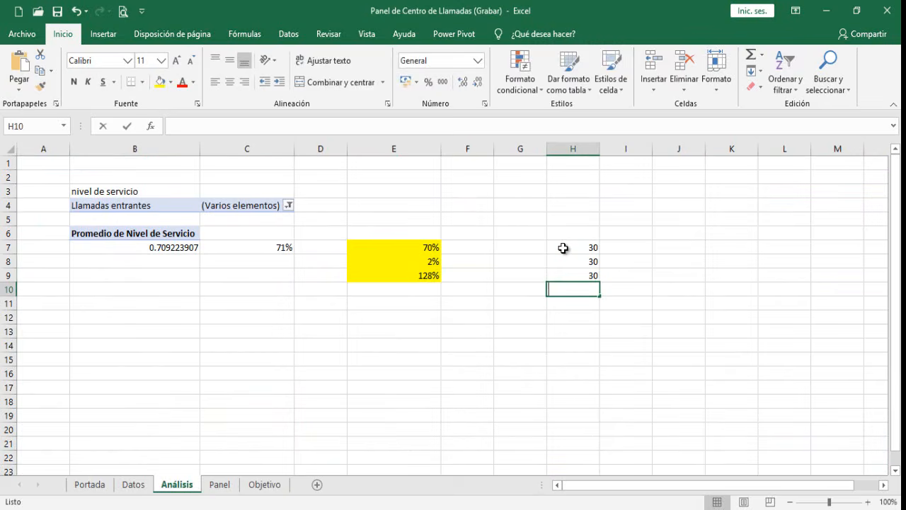
pyautogui.write('80')
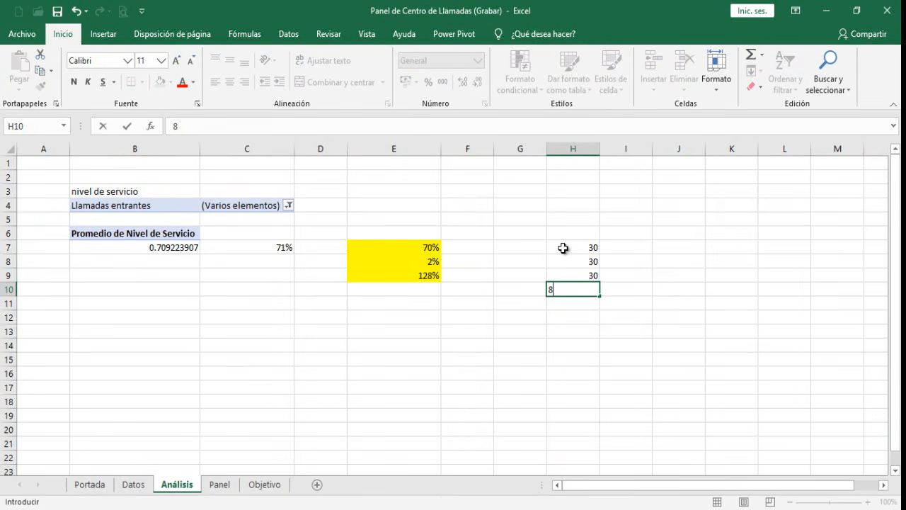
pyautogui.press('Return')
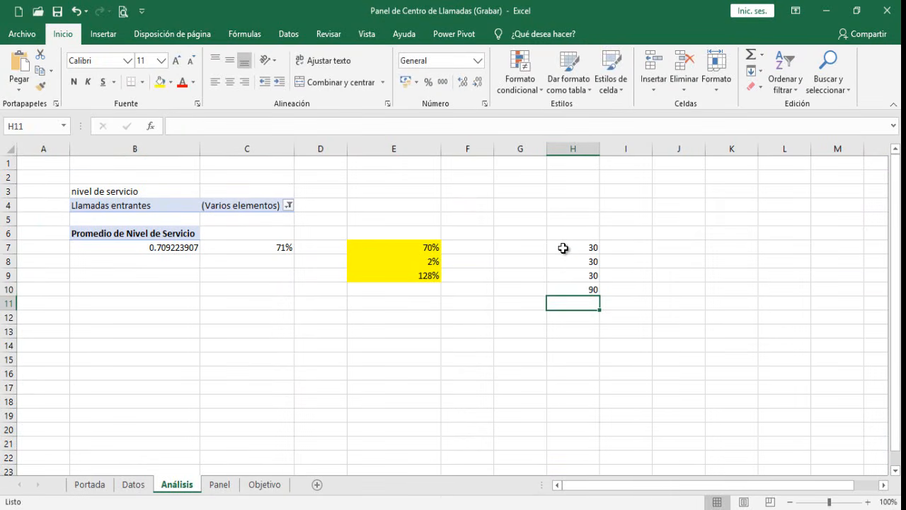
# Step: Insert a doughnut chart from cells H7:H10 and move it off the source values
pyautogui.press('Up')
pyautogui.press('Up')
pyautogui.press('Up')
pyautogui.press('Up')
pyautogui.keyDown('shift'); pyautogui.click(569, 285); pyautogui.keyUp('shift')
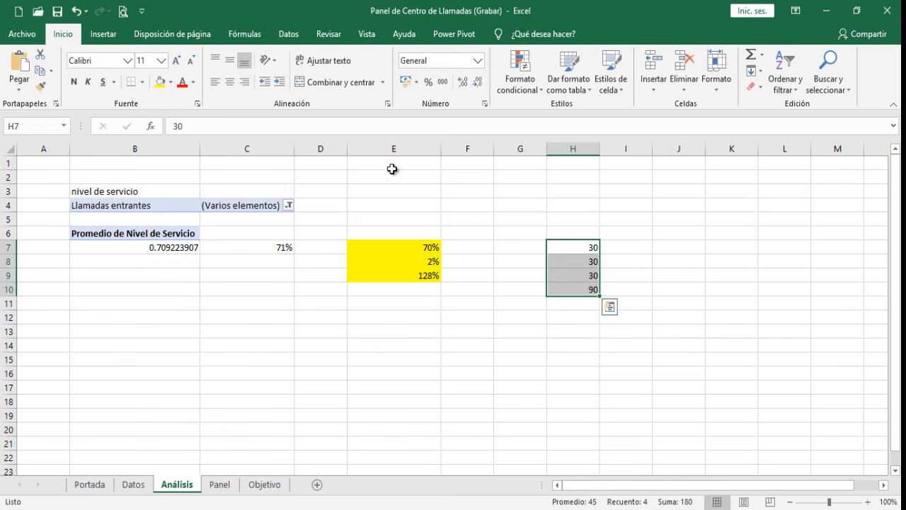
pyautogui.click(115, 34)
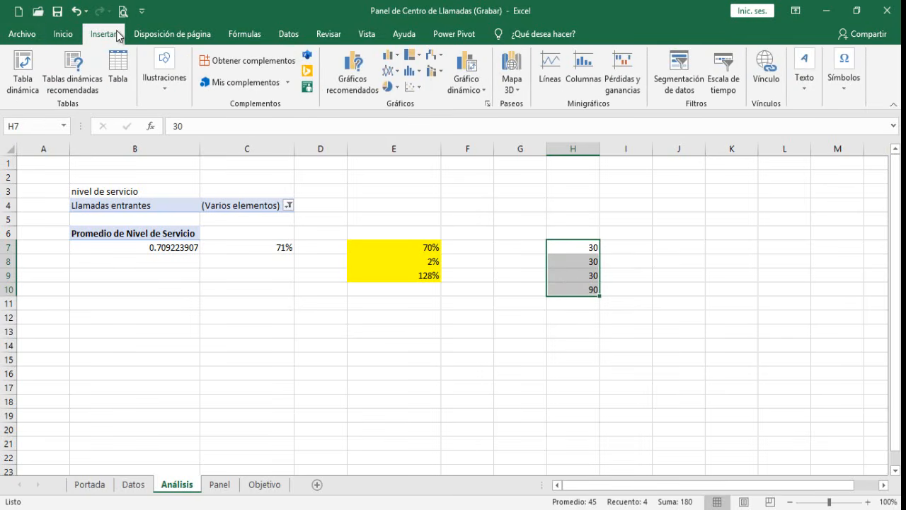
pyautogui.click(390, 86)
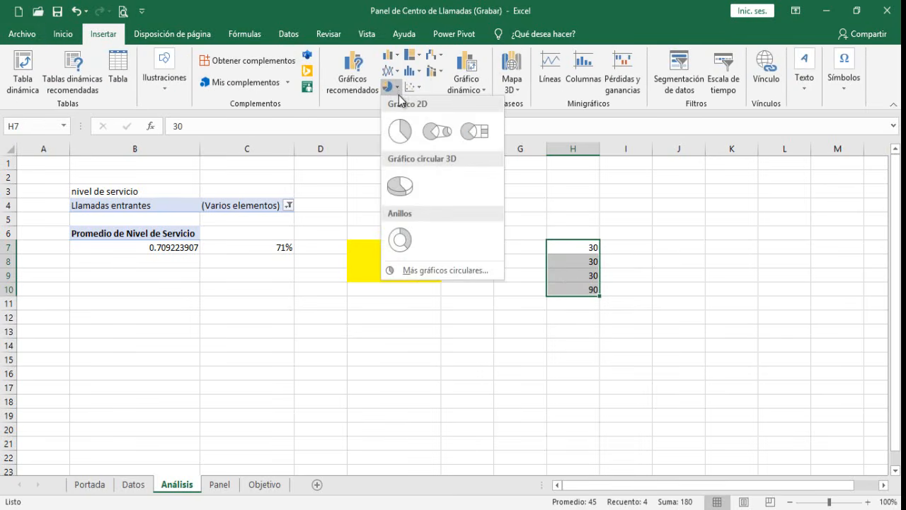
pyautogui.click(400, 241)
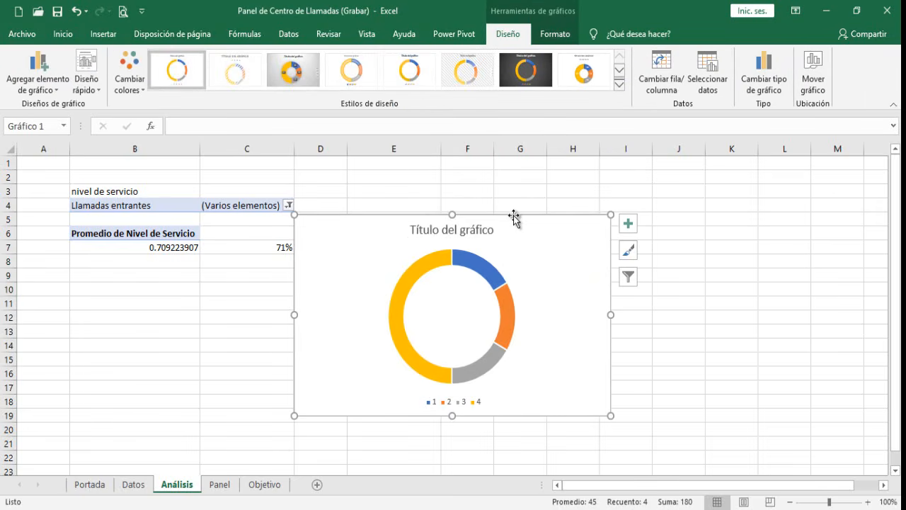
pyautogui.moveTo(513, 215)
pyautogui.mouseDown()
pyautogui.moveTo(466, 189)
pyautogui.moveTo(437, 184)
pyautogui.moveTo(439, 196)
pyautogui.mouseUp()
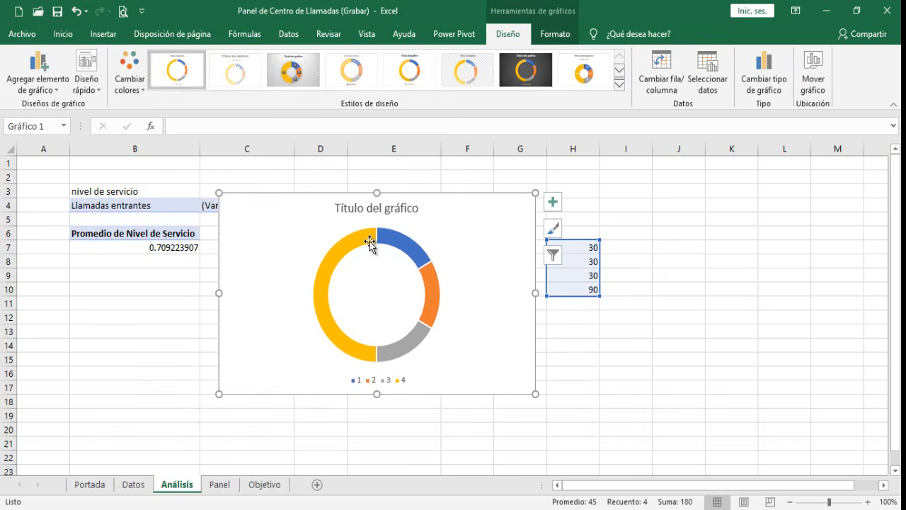
# Step: Set the doughnut series' first slice angle to 270°
pyautogui.click(369, 241)
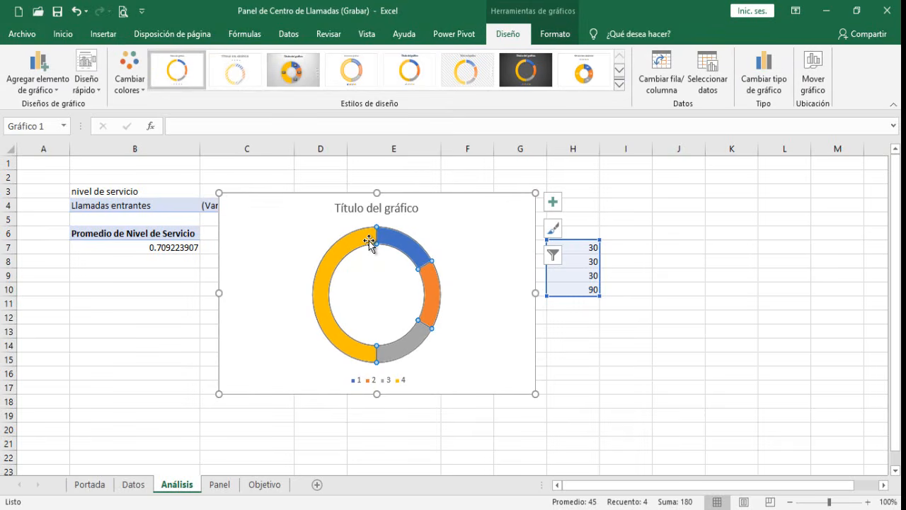
pyautogui.hotkey('ctrl', '1')
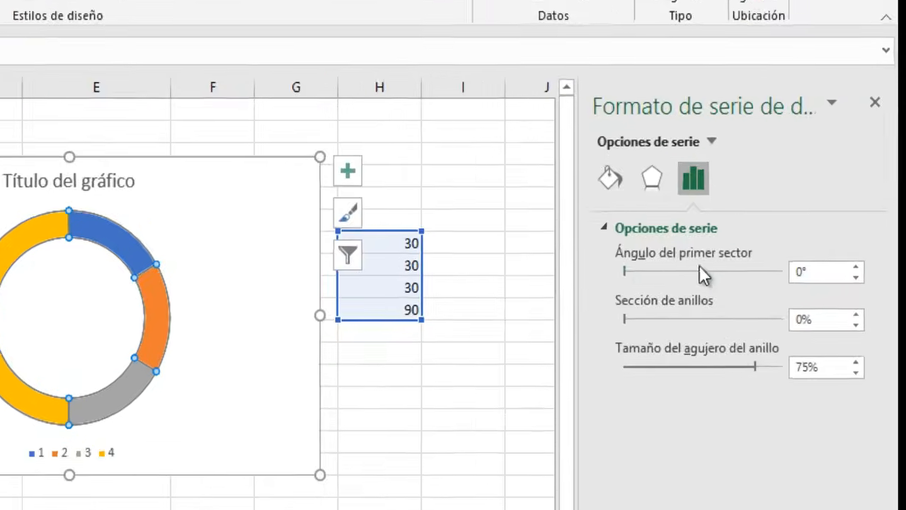
pyautogui.click(850, 266)
pyautogui.write('270')
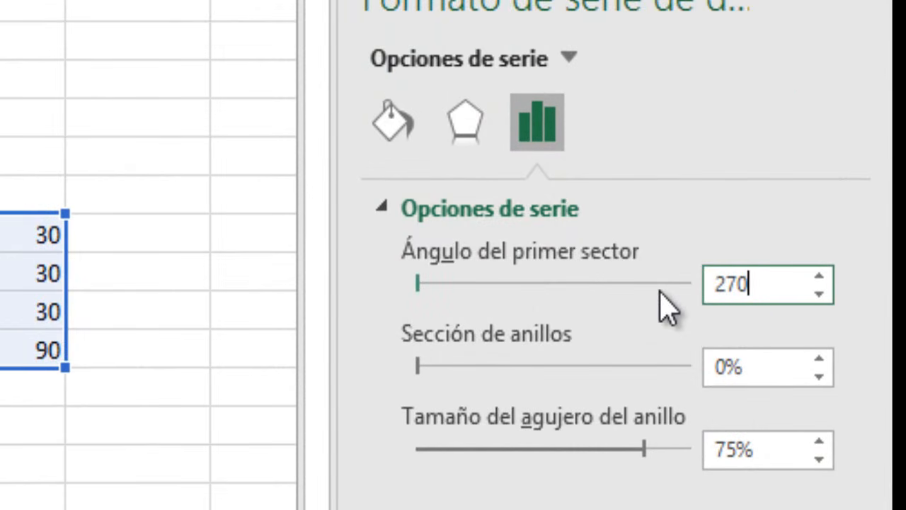
pyautogui.press('Return')
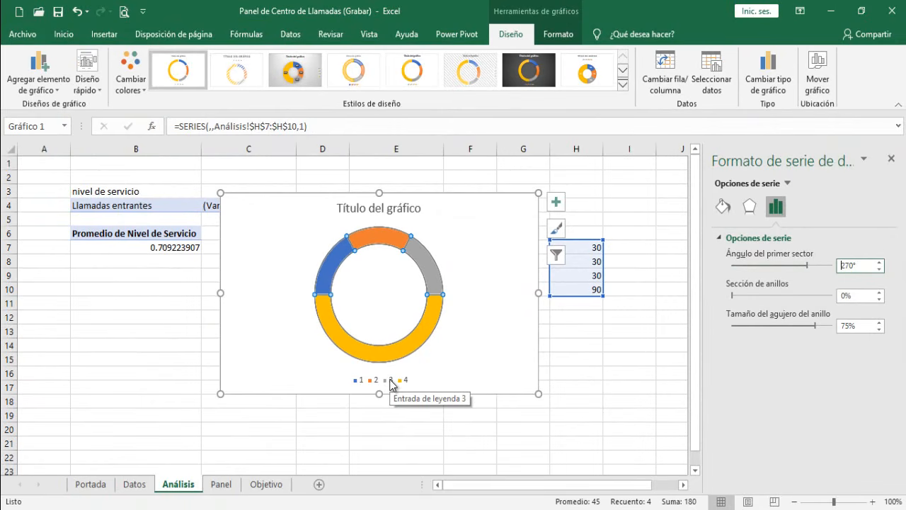
# Step: Give the doughnut's lower half, the 90 slice, no fill and no border line
pyautogui.moveTo(427, 323)
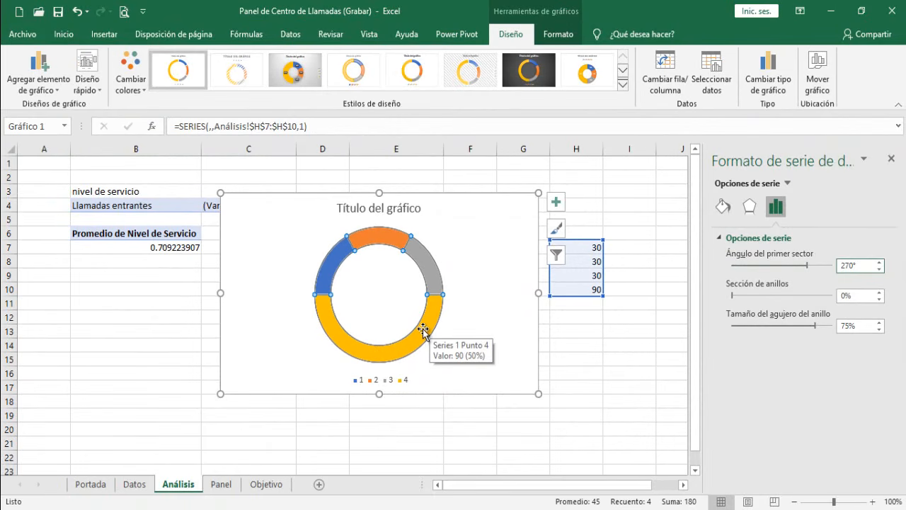
pyautogui.click(423, 330)
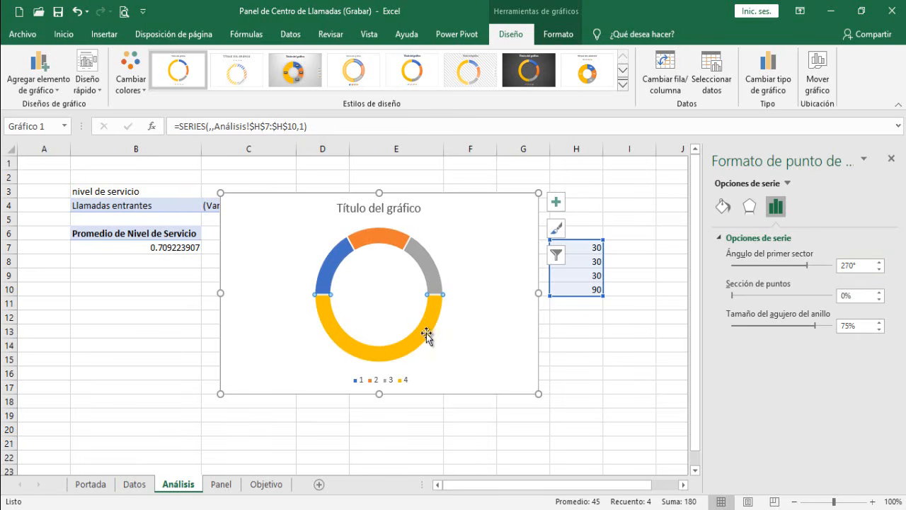
pyautogui.click(724, 208)
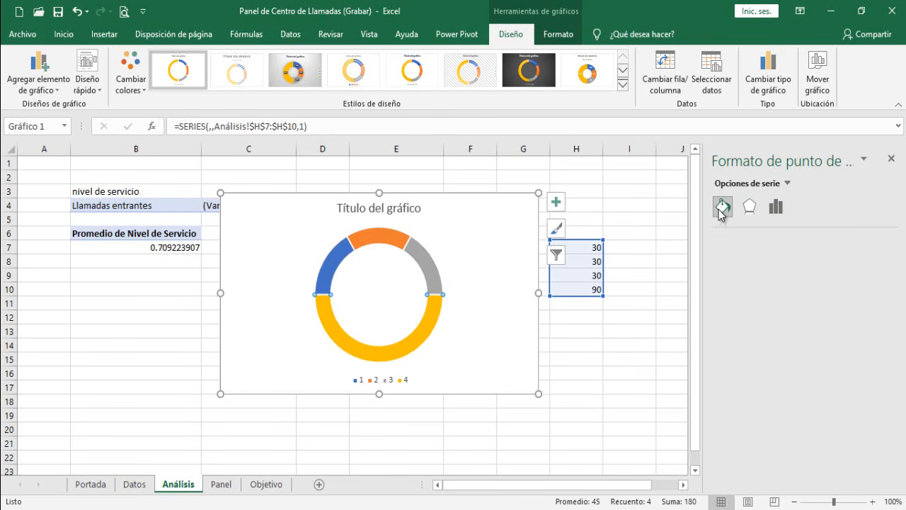
pyautogui.click(739, 238)
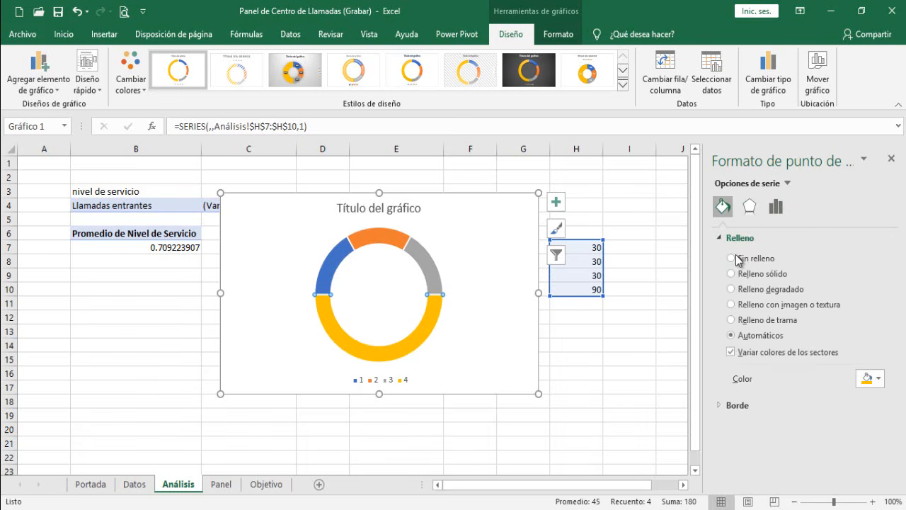
pyautogui.click(736, 259)
pyautogui.click(734, 239)
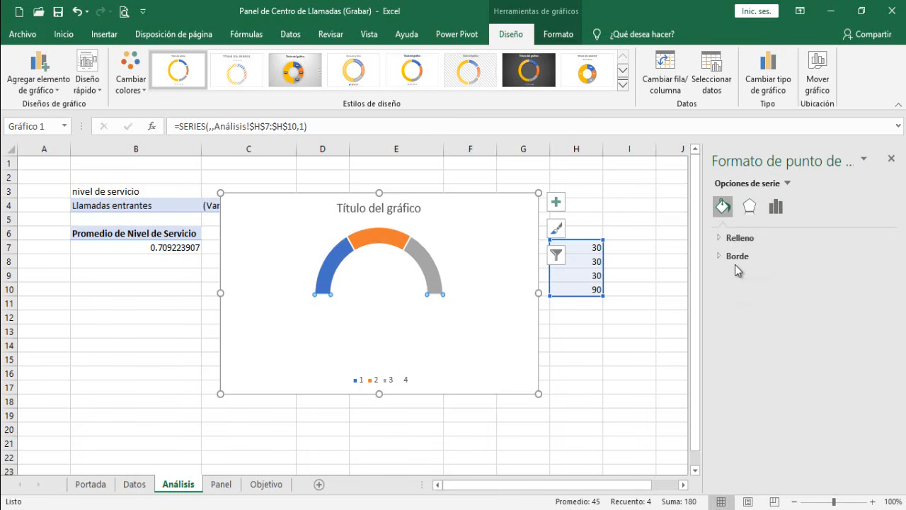
pyautogui.click(736, 261)
pyautogui.click(733, 276)
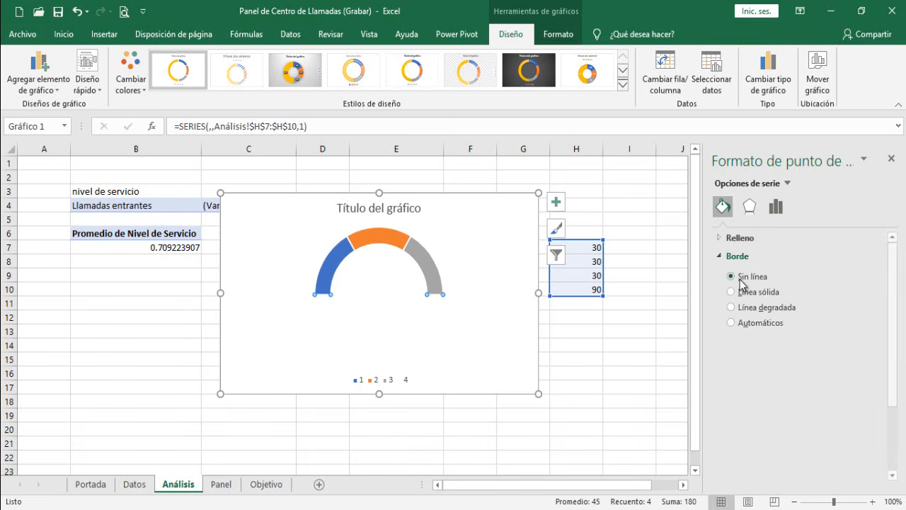
# Step: Fill the gauge's first segment, the blue one, with the recent light purple
pyautogui.click(333, 261)
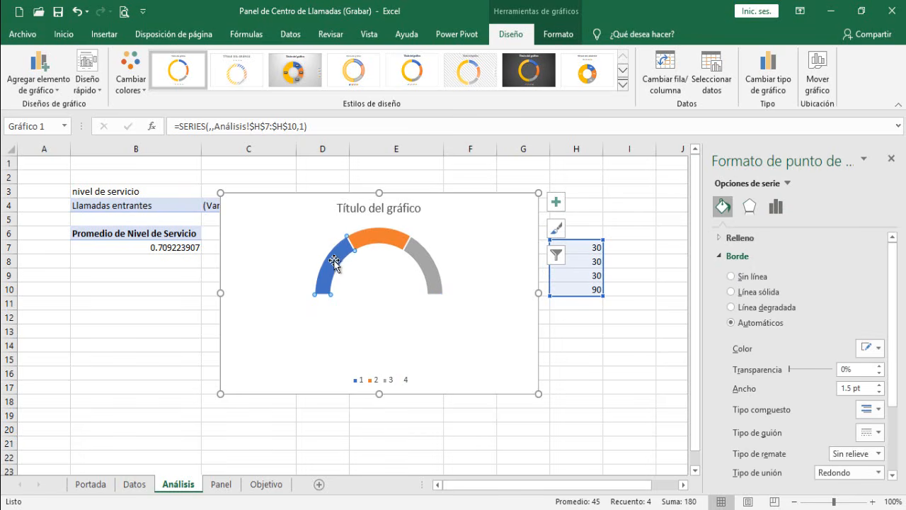
pyautogui.moveTo(322, 273)
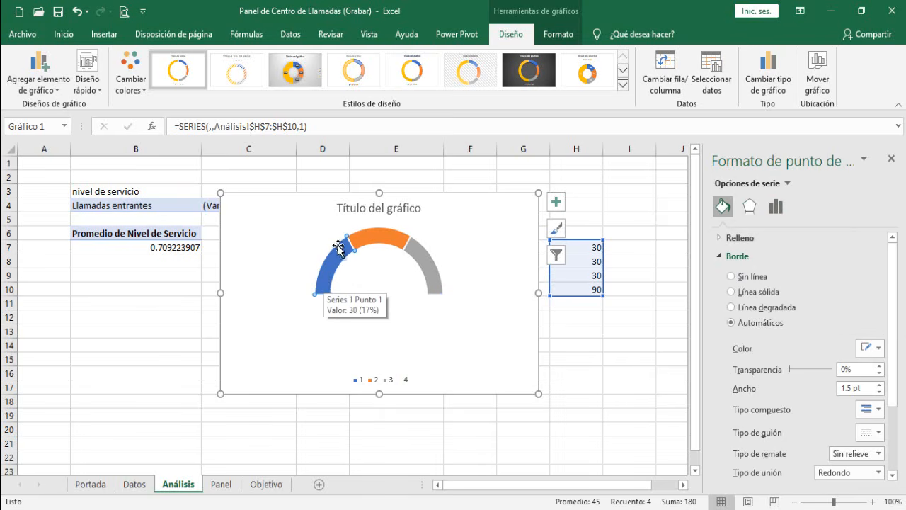
pyautogui.click(737, 241)
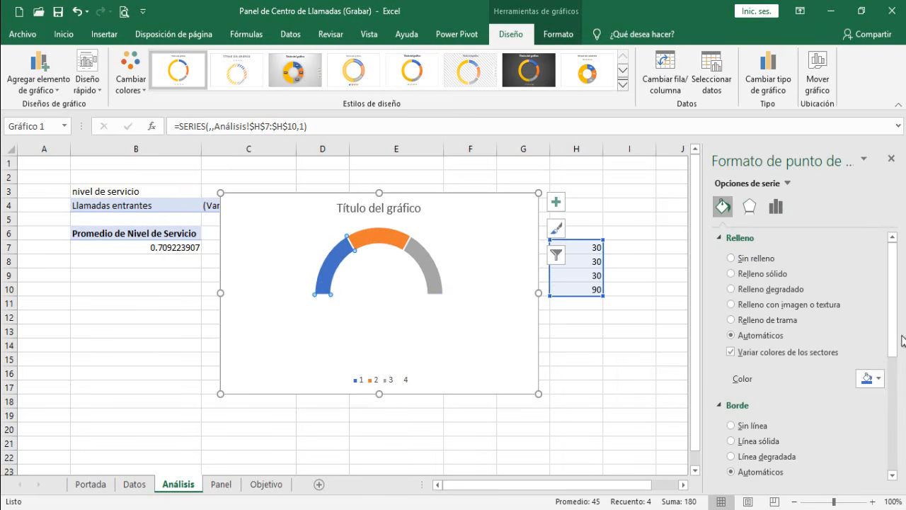
pyautogui.click(879, 380)
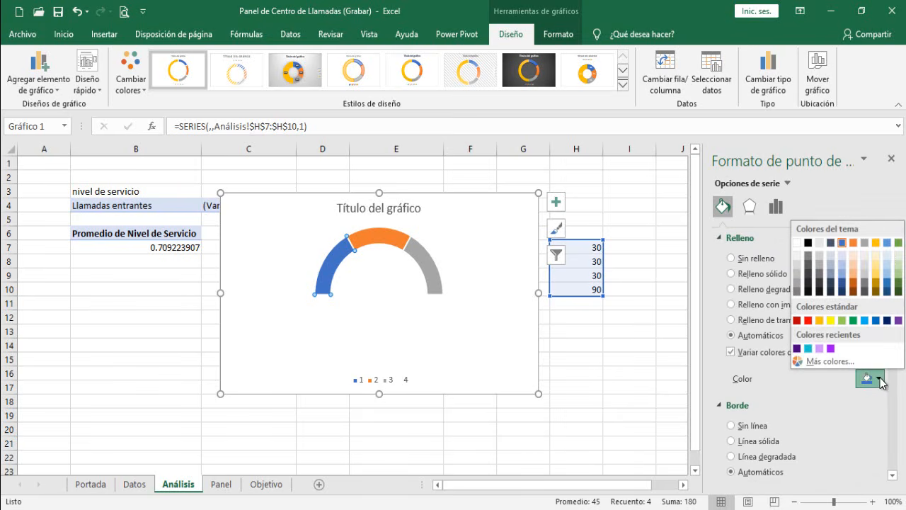
pyautogui.click(819, 349)
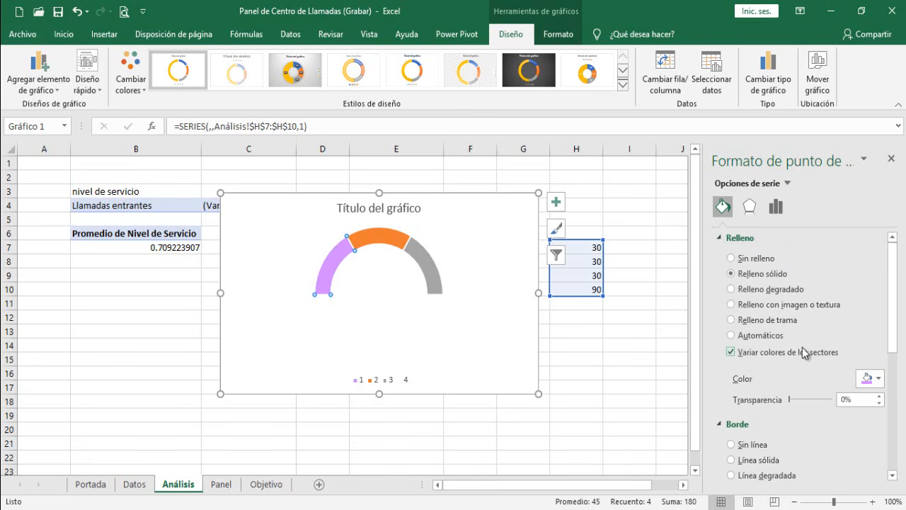
# Step: Fill the gauge's middle segment with bright purple and its third segment with dark purple from the recent colours
pyautogui.click(379, 239)
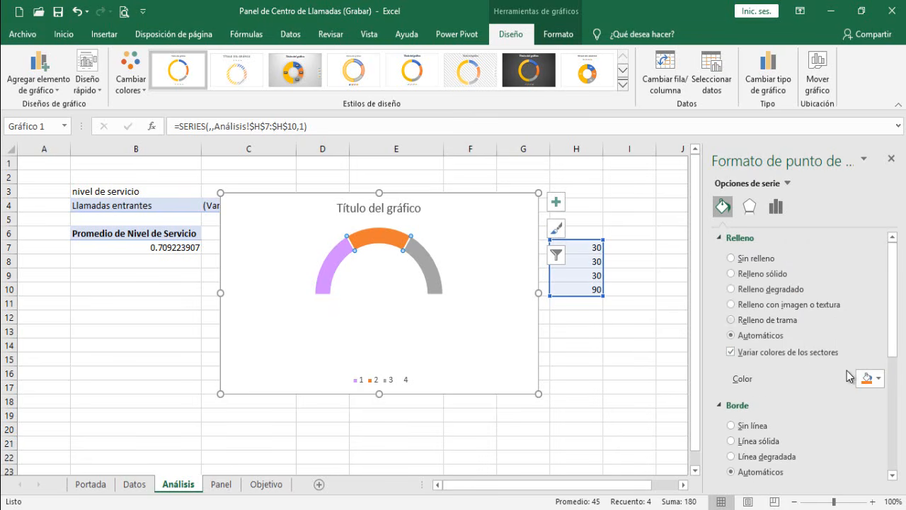
pyautogui.click(878, 381)
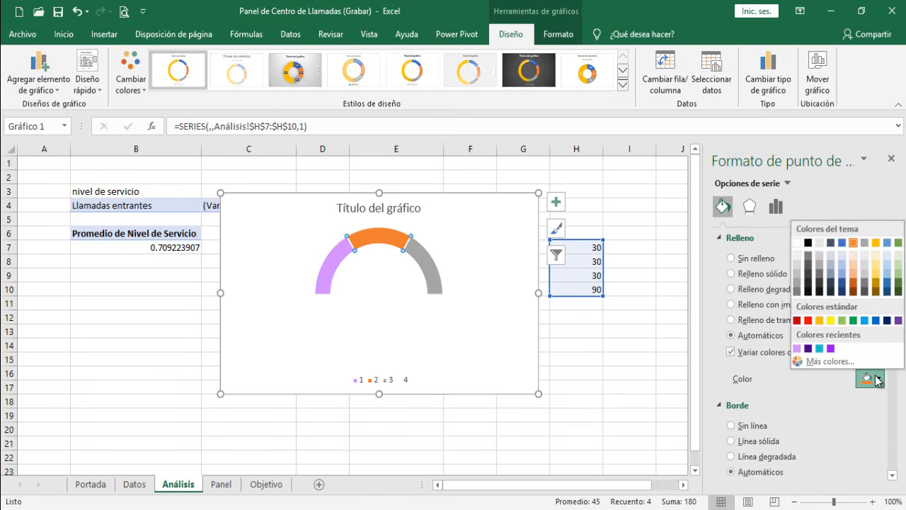
pyautogui.click(830, 348)
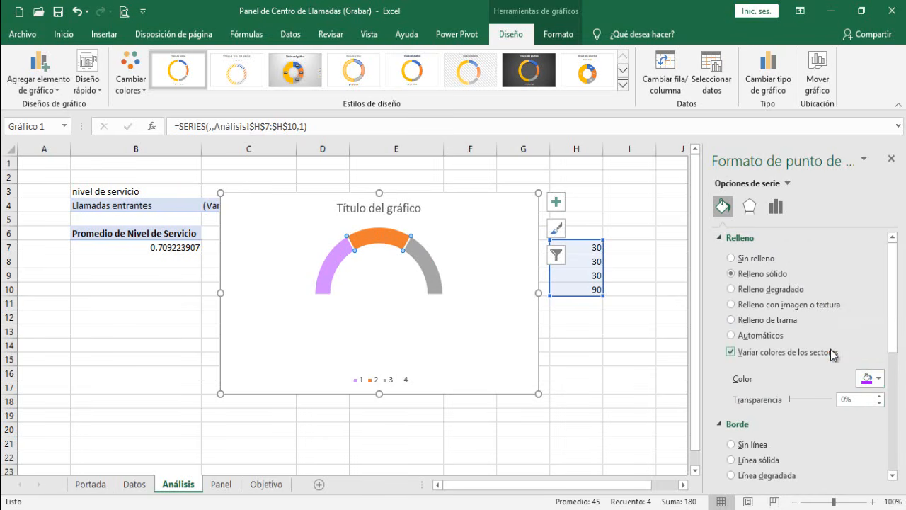
pyautogui.click(431, 273)
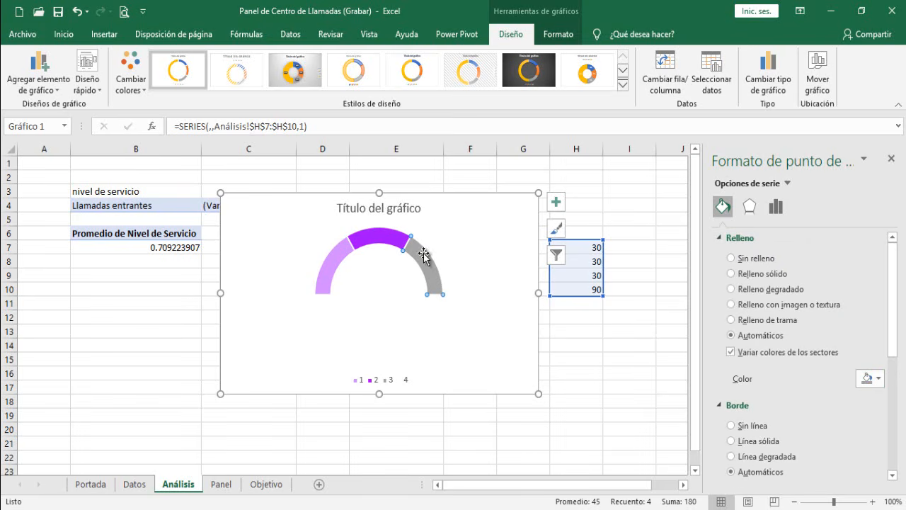
pyautogui.click(878, 380)
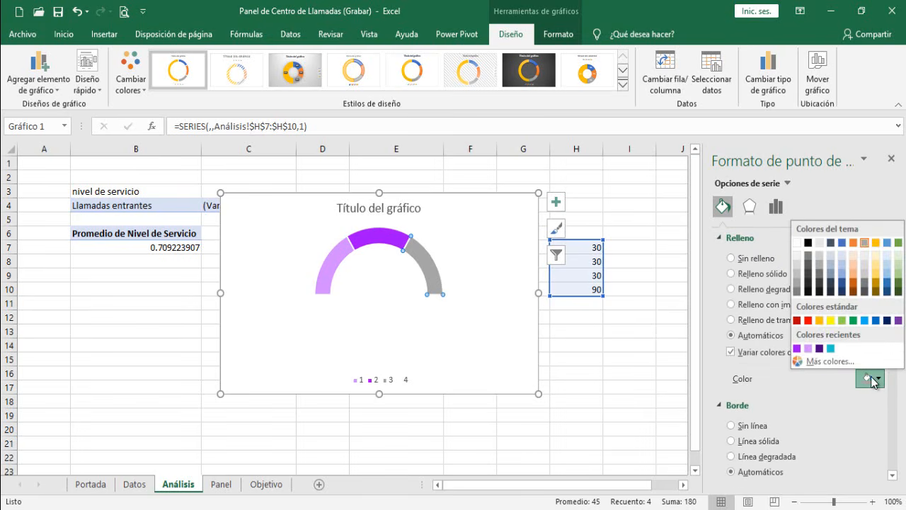
pyautogui.click(819, 349)
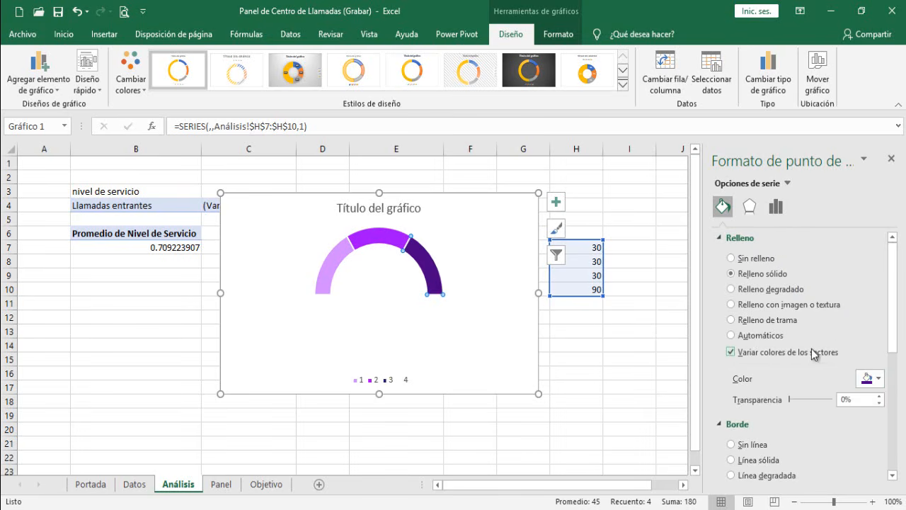
# Step: Delete the gauge chart's legend and title
pyautogui.click(388, 381)
pyautogui.press('Delete')
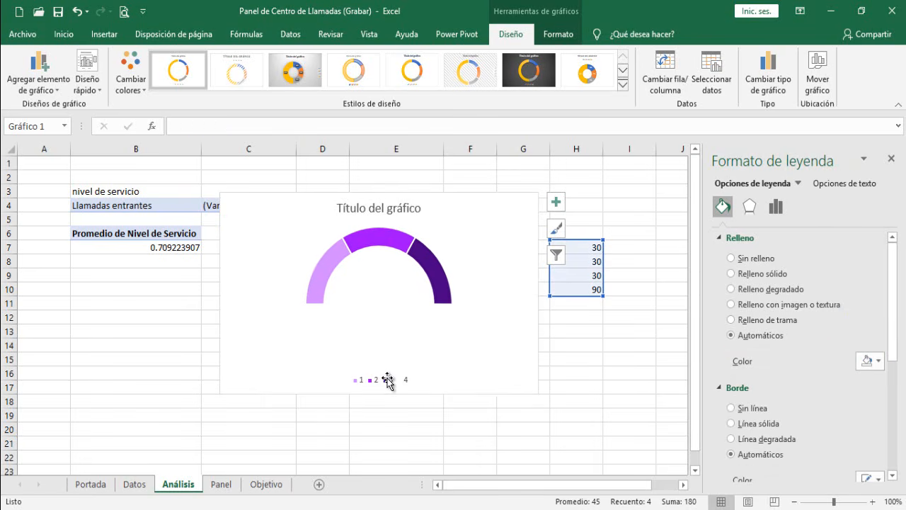
pyautogui.click(391, 206)
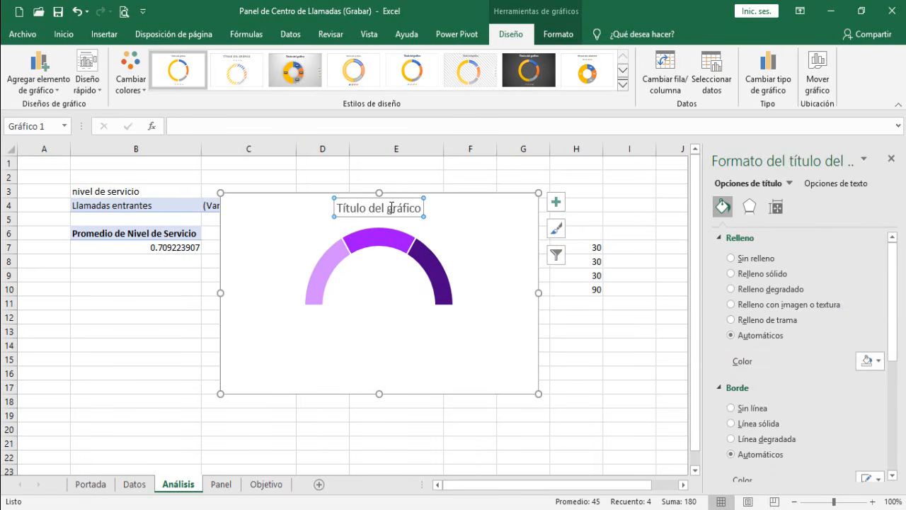
pyautogui.press('Delete')
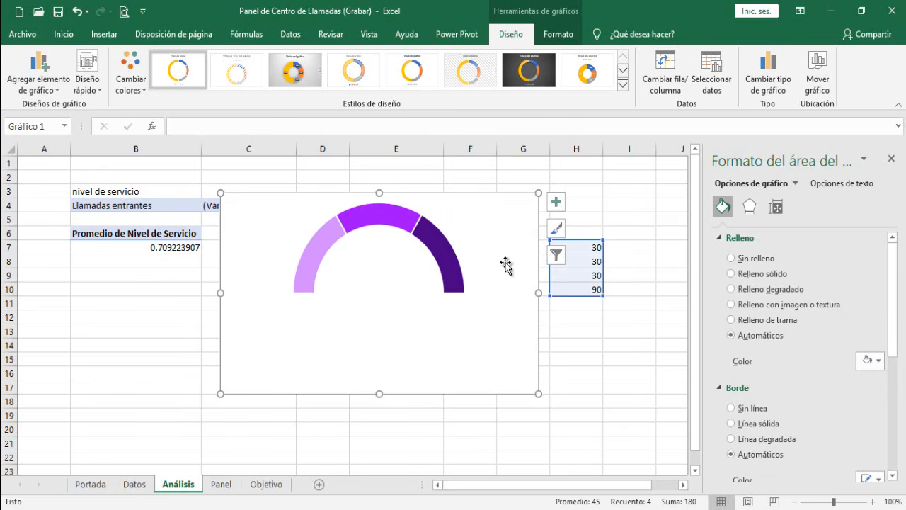
# Step: Add data labels to the gauge chart and delete the label of the invisible 90 slice
pyautogui.click(557, 204)
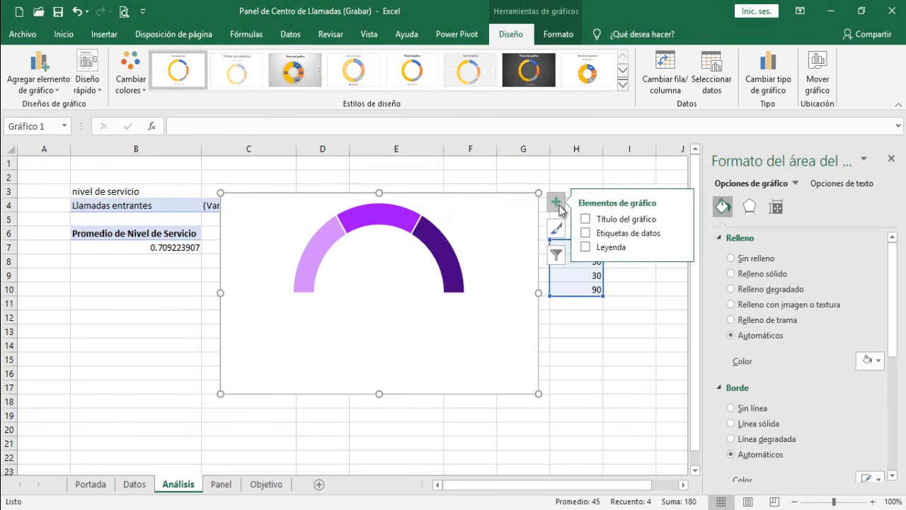
pyautogui.click(588, 233)
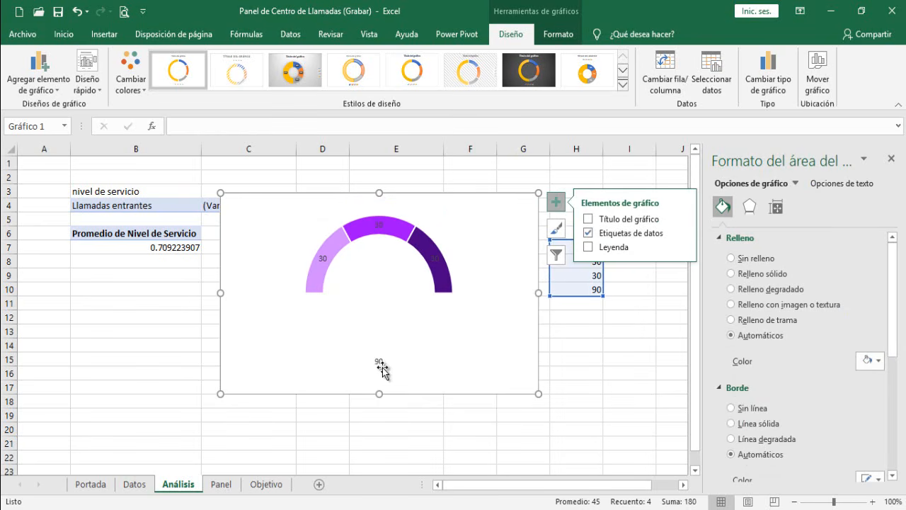
pyautogui.click(557, 202)
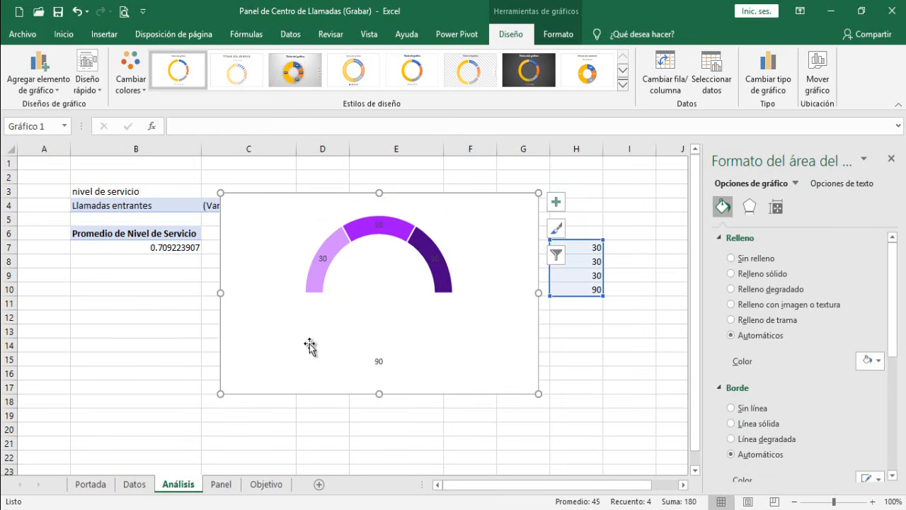
pyautogui.click(380, 363)
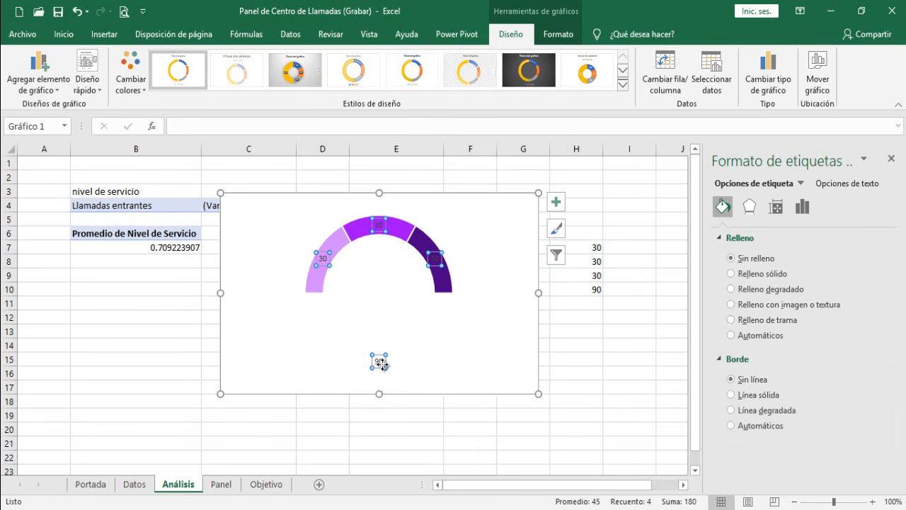
pyautogui.click(381, 363)
pyautogui.press('Delete')
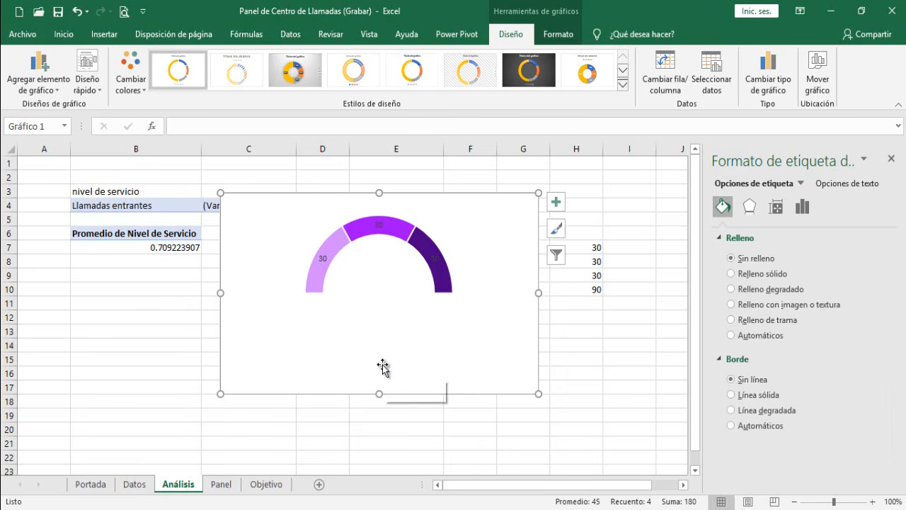
# Step: Move the gauge's three data labels outside the ring, each next to its own segment
pyautogui.click(327, 258)
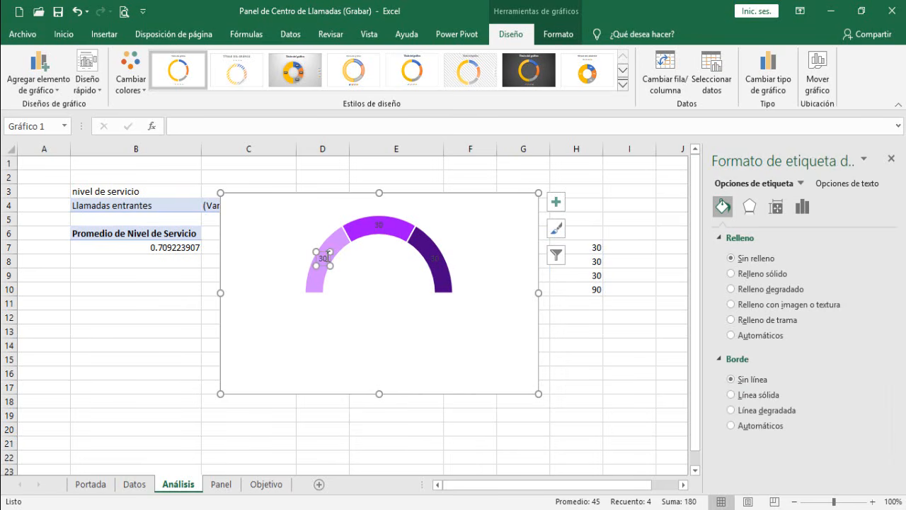
pyautogui.moveTo(323, 252); pyautogui.dragTo(298, 240)
pyautogui.click(378, 224)
pyautogui.moveTo(380, 220); pyautogui.dragTo(382, 196)
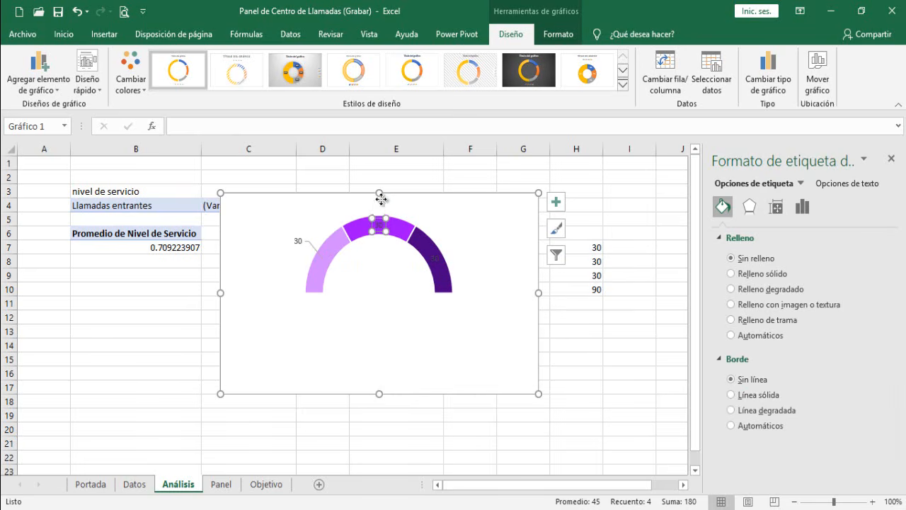
pyautogui.click(439, 259)
pyautogui.moveTo(435, 254); pyautogui.dragTo(465, 245)
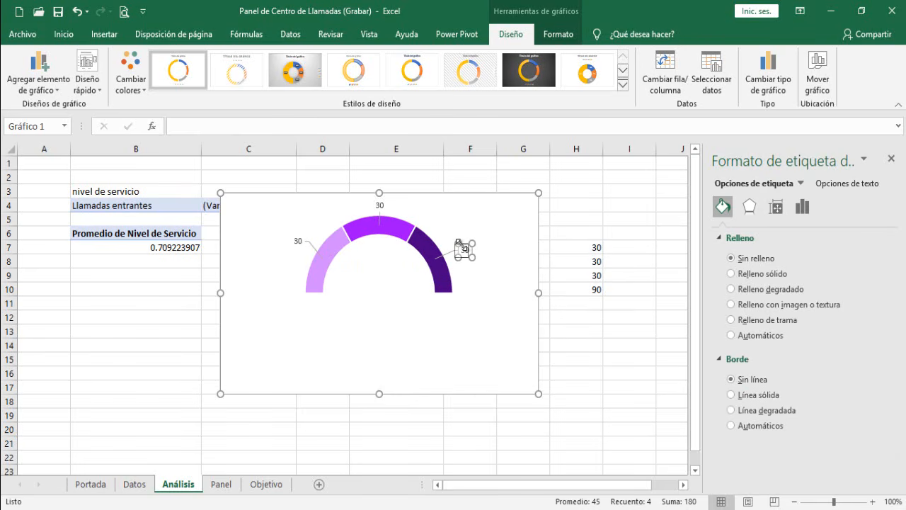
pyautogui.moveTo(465, 246); pyautogui.dragTo(460, 246)
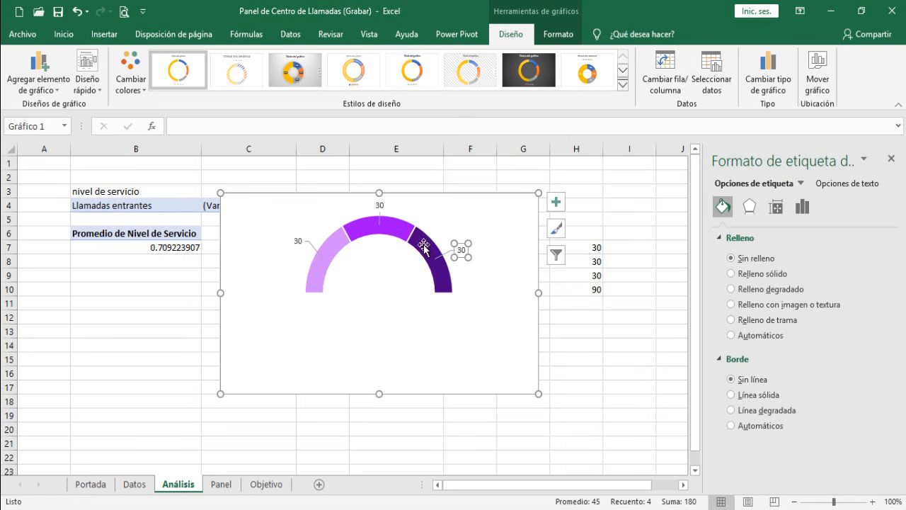
# Step: Replace the text of the gauge's three labels with Bajo for light purple, Medio for bright purple and Alto for dark purple
pyautogui.click(301, 242)
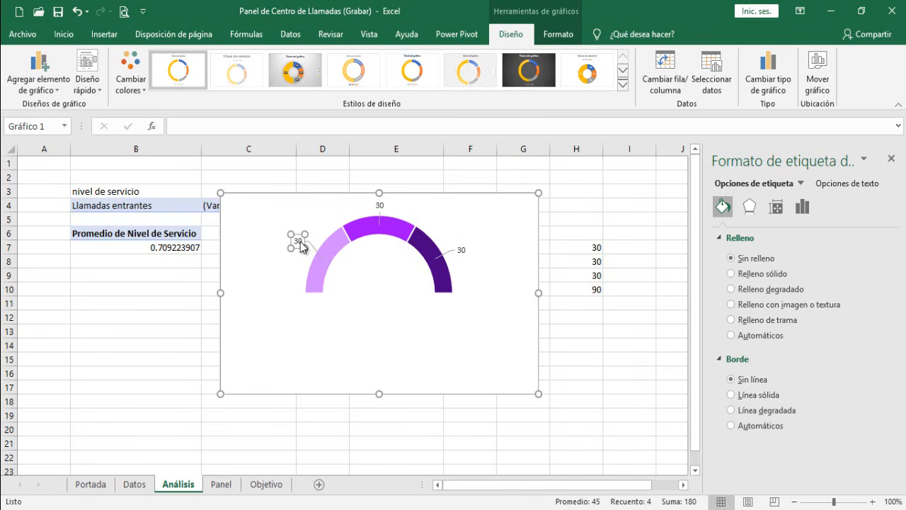
pyautogui.write('Bajo')
pyautogui.click(381, 205)
pyautogui.click(383, 205)
pyautogui.write('Medio')
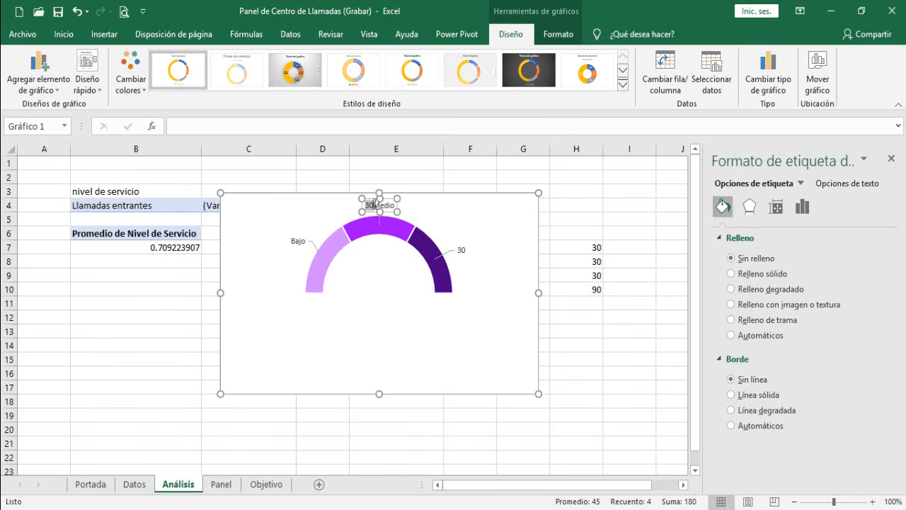
pyautogui.press('BackSpace')
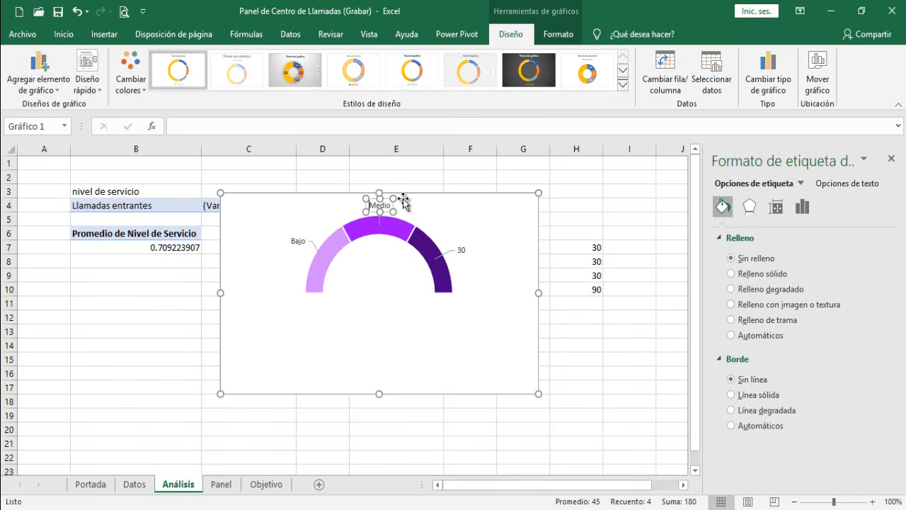
pyautogui.click(462, 251)
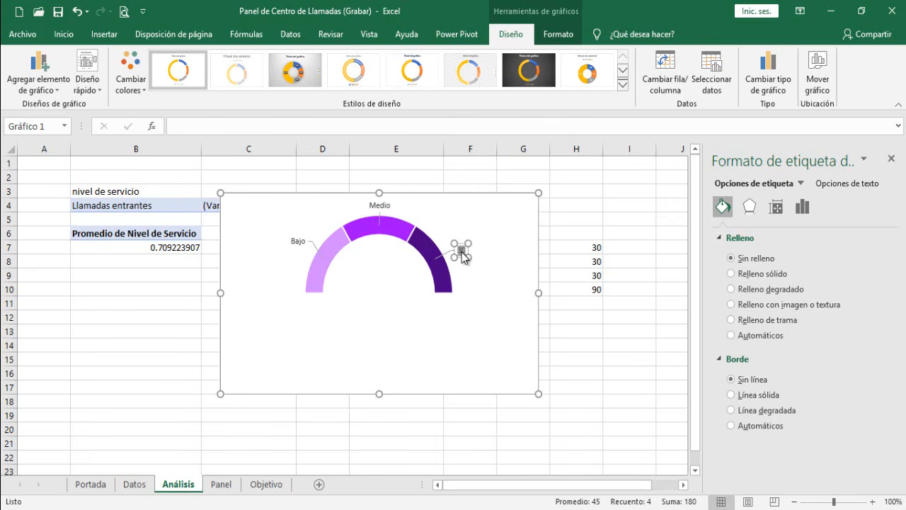
pyautogui.write('Alto')
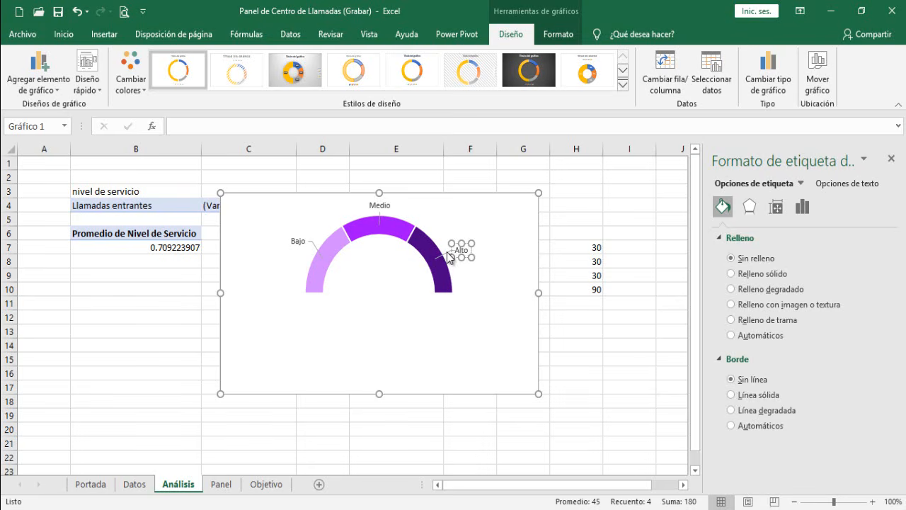
# Step: Delete the leader lines of the gauge labels and move the chart so it starts in column B at row 6
pyautogui.click(447, 252)
pyautogui.press('Delete')
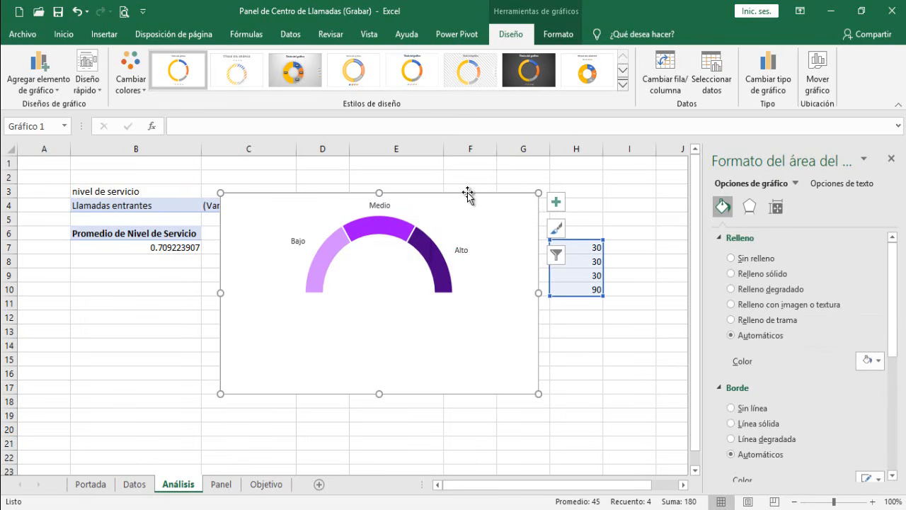
pyautogui.moveTo(469, 195); pyautogui.dragTo(386, 233)
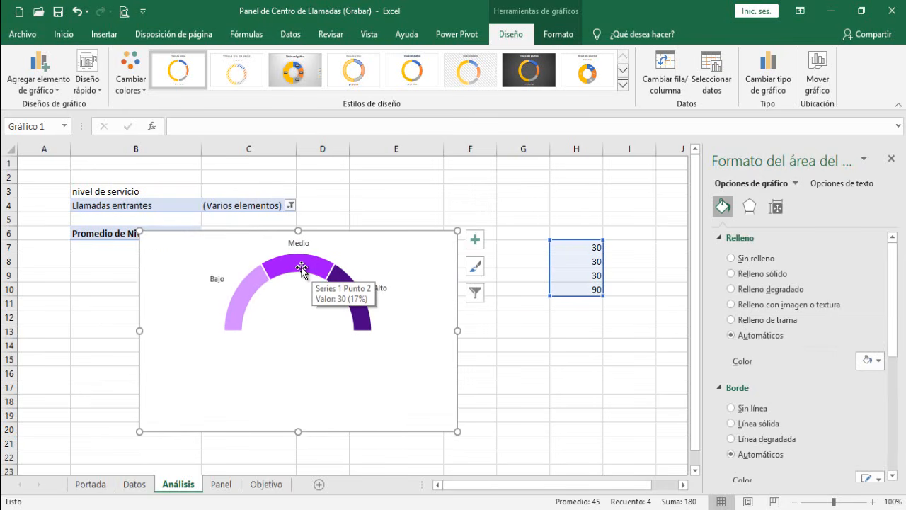
# Step: Duplicate the ring series within the gauge chart and delete the data labels of the copied inner series
pyautogui.click(302, 266)
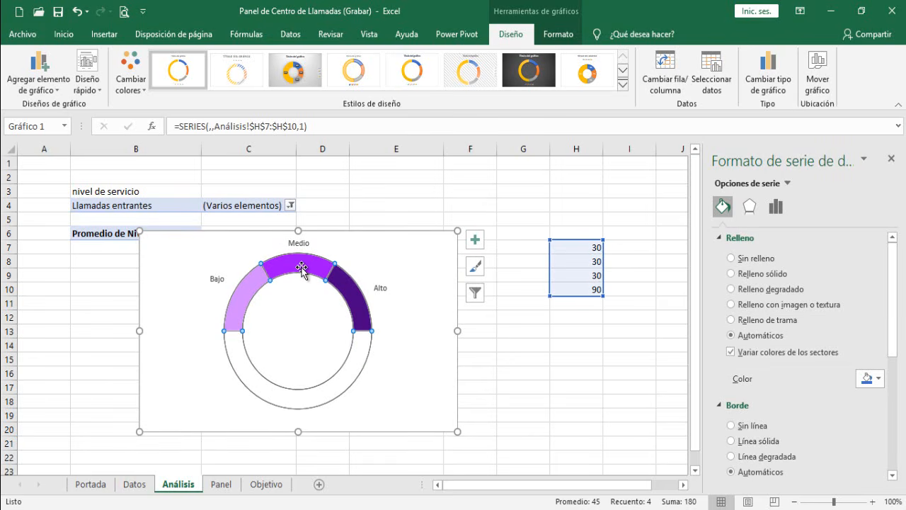
pyautogui.hotkey('ctrl', 'v')
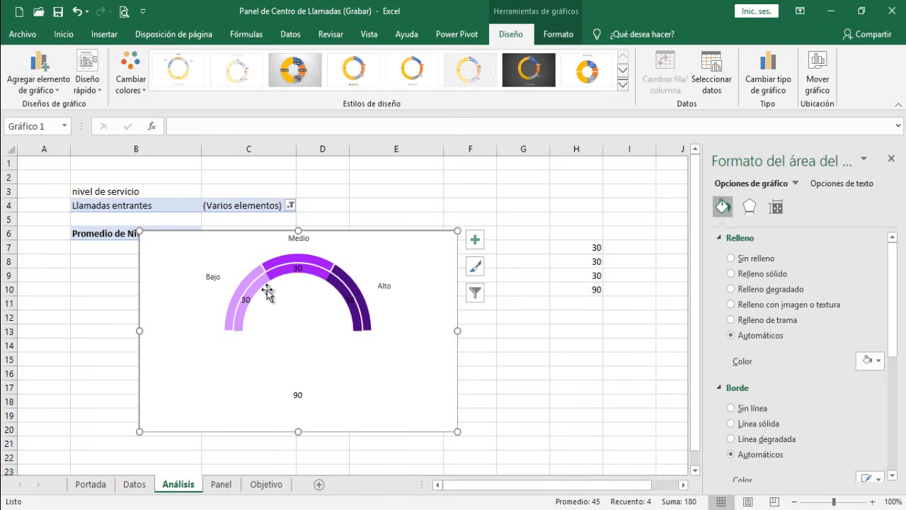
pyautogui.click(248, 301)
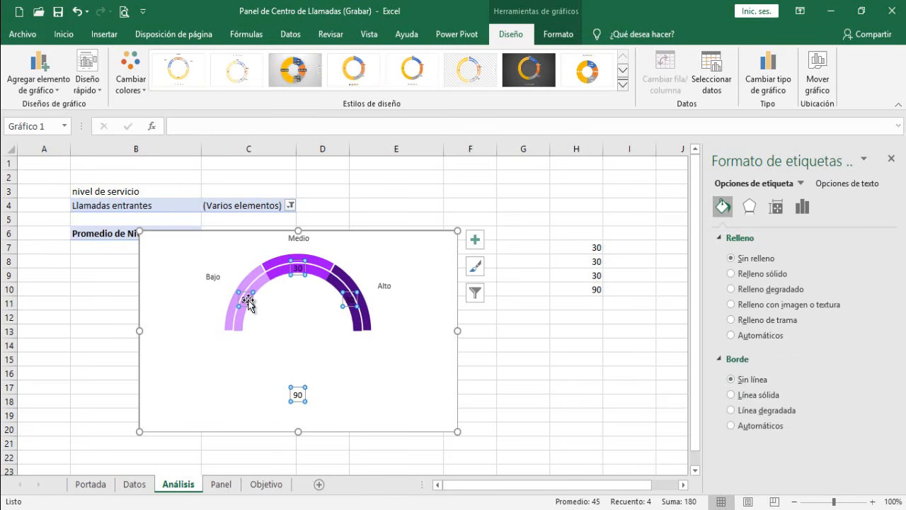
pyautogui.press('Delete')
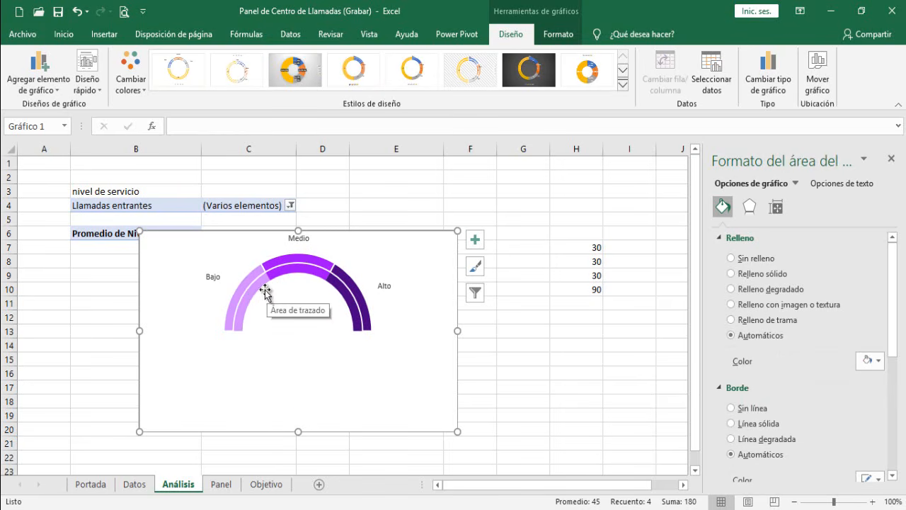
# Step: Change the chart type of Series2 to Circular in the custom combination, keeping Series1 as Anillos
pyautogui.click(259, 290)
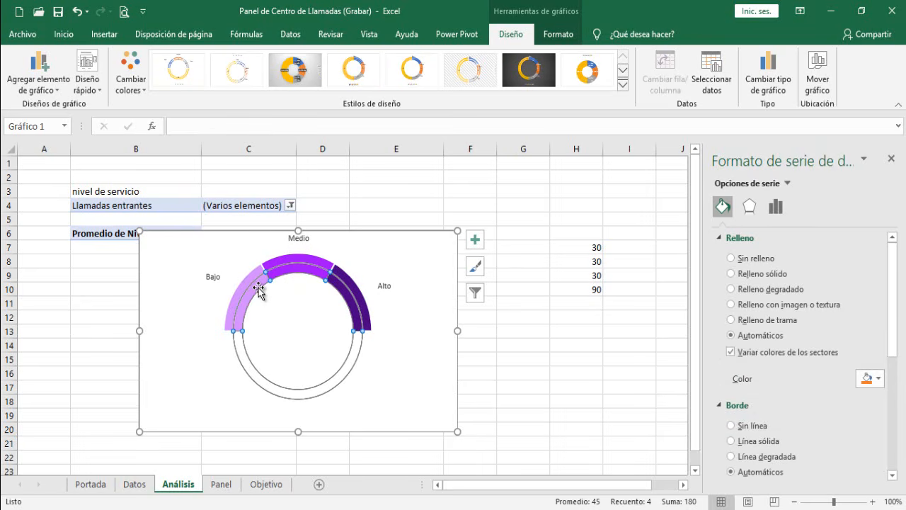
pyautogui.click(892, 161)
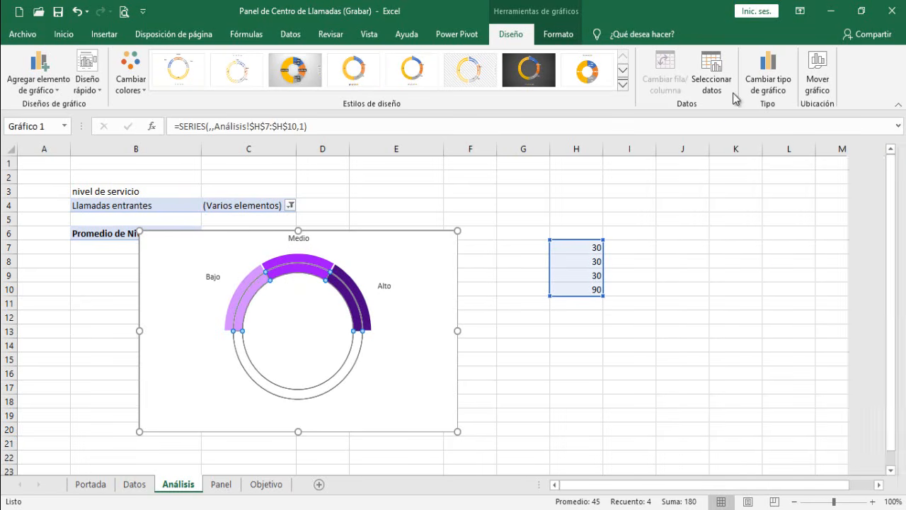
pyautogui.click(772, 84)
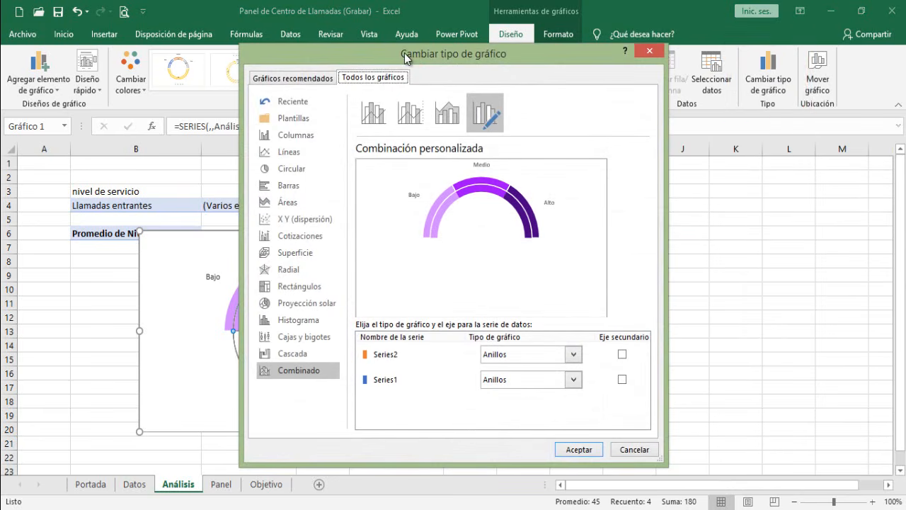
pyautogui.moveTo(398, 53); pyautogui.dragTo(597, 60)
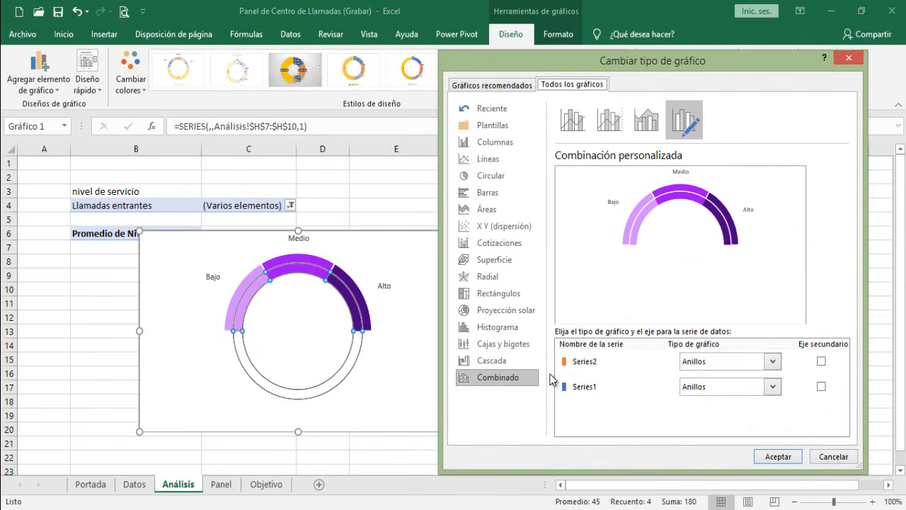
pyautogui.click(772, 361)
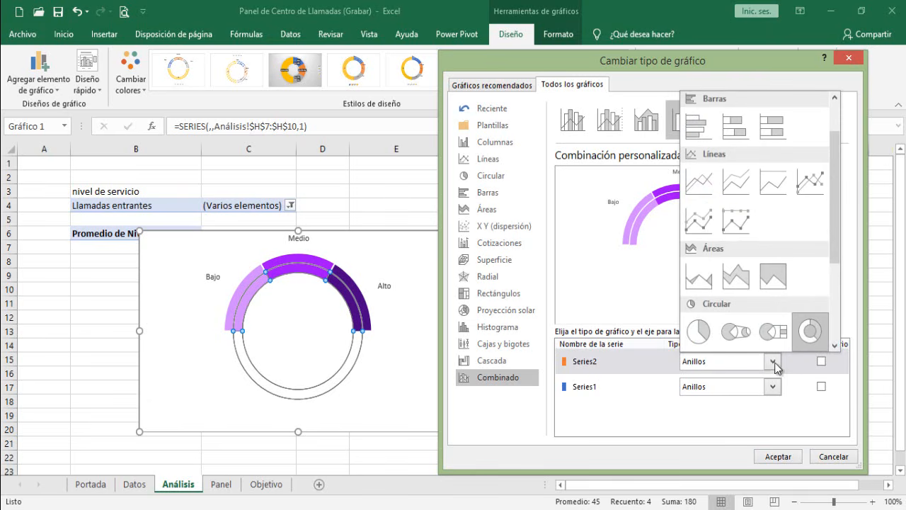
pyautogui.click(697, 331)
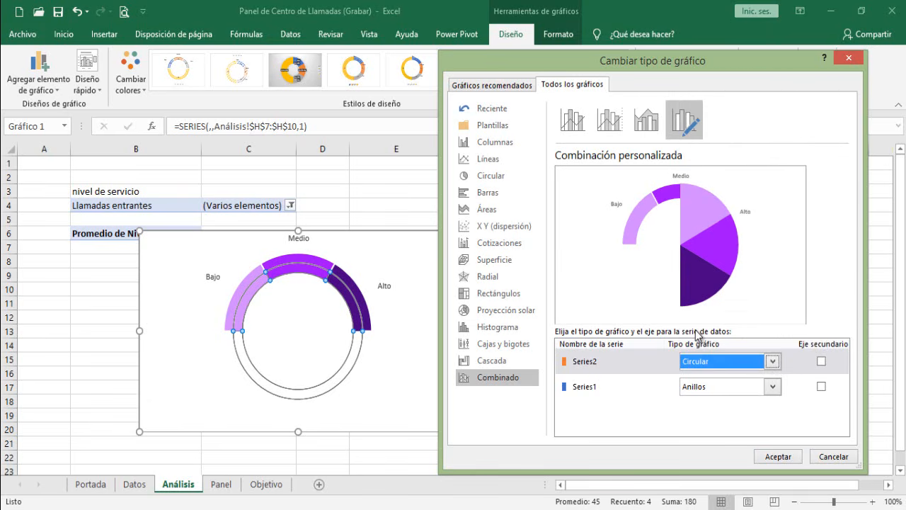
pyautogui.click(772, 457)
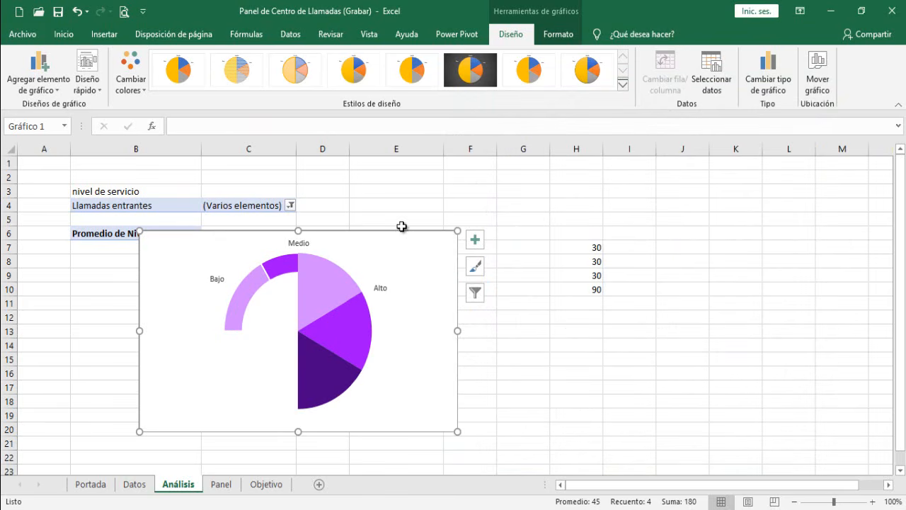
# Step: Move the chart off the yellow cells and change the pie series' source range to E7:E9
pyautogui.moveTo(402, 231); pyautogui.dragTo(306, 257)
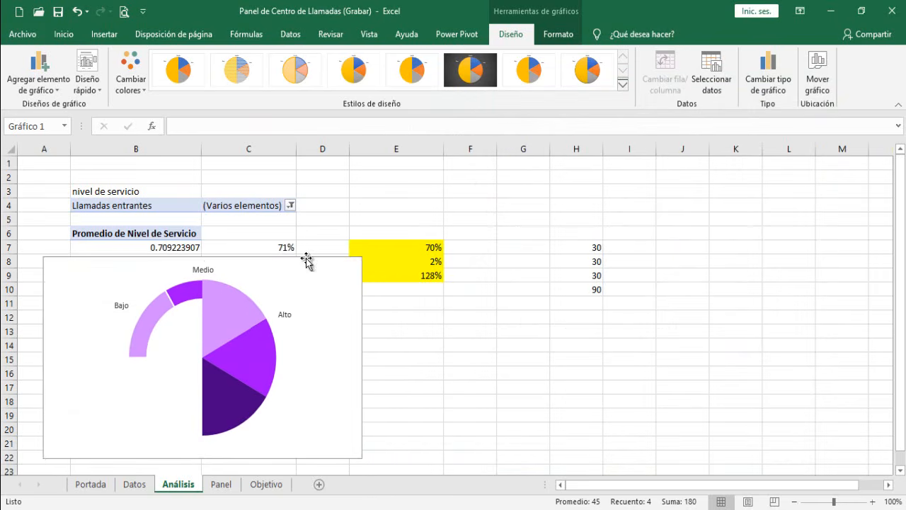
pyautogui.click(221, 320)
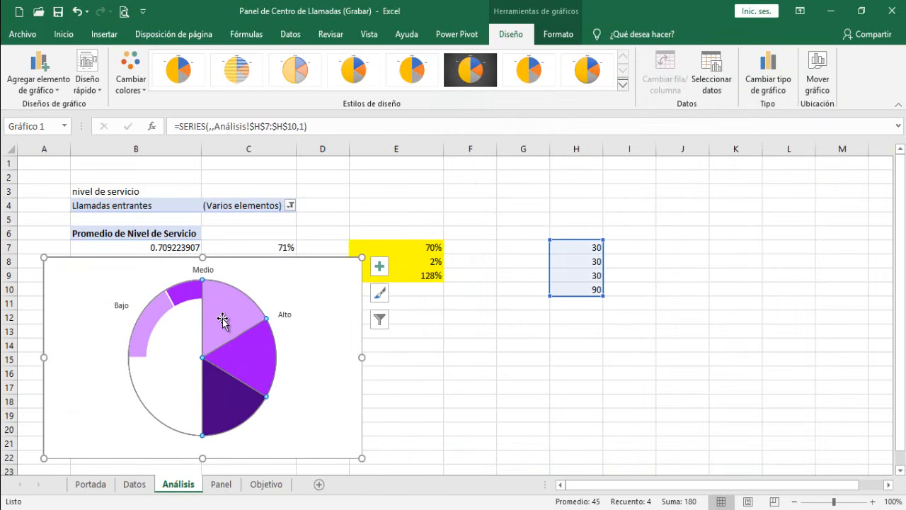
pyautogui.moveTo(590, 241); pyautogui.dragTo(591, 227)
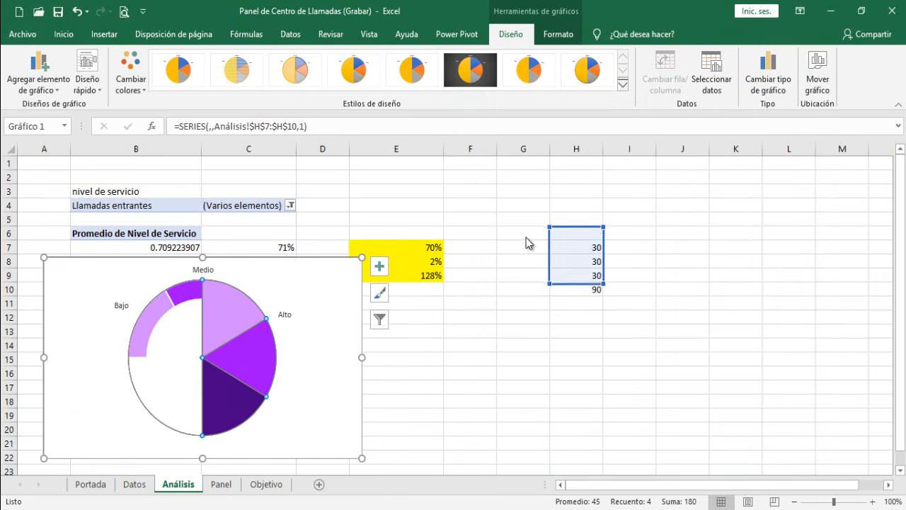
pyautogui.moveTo(527, 243); pyautogui.dragTo(423, 249)
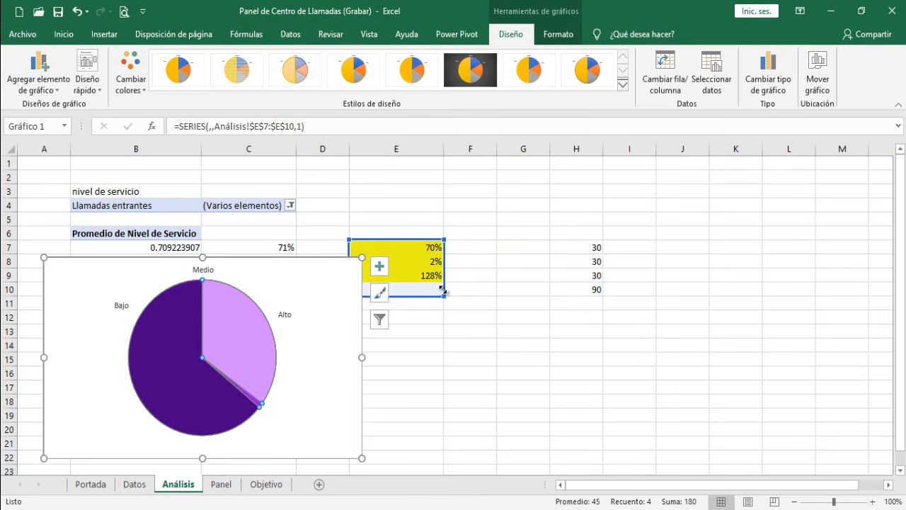
pyautogui.moveTo(442, 289); pyautogui.dragTo(442, 280)
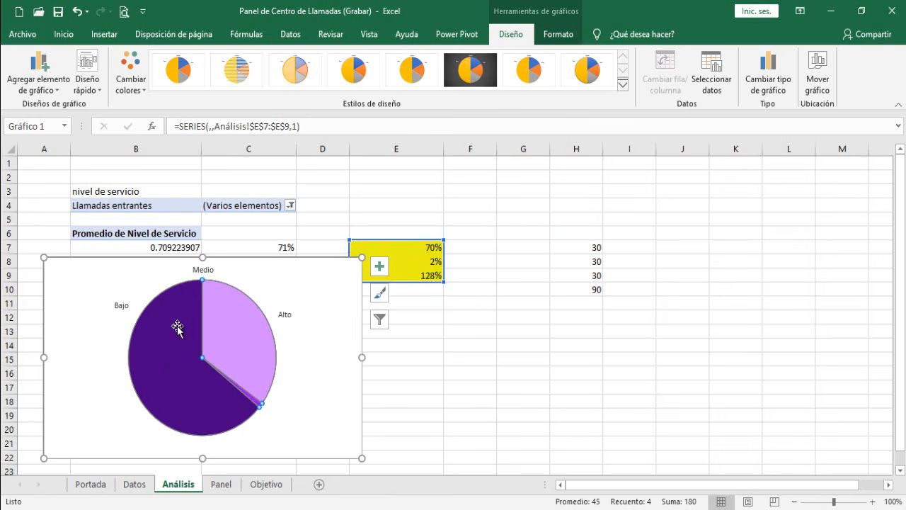
# Step: Remove the outline and fill from the pie's dark purple third slice
pyautogui.moveTo(171, 358)
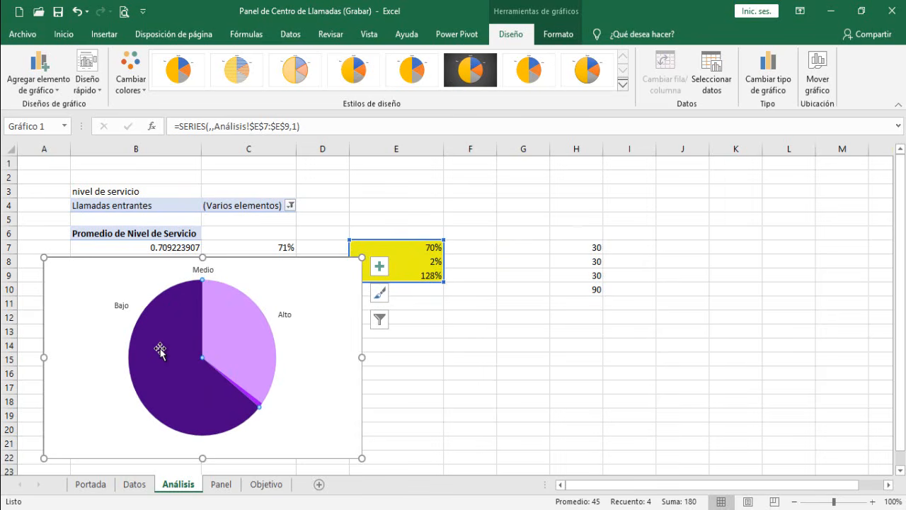
pyautogui.click(550, 35)
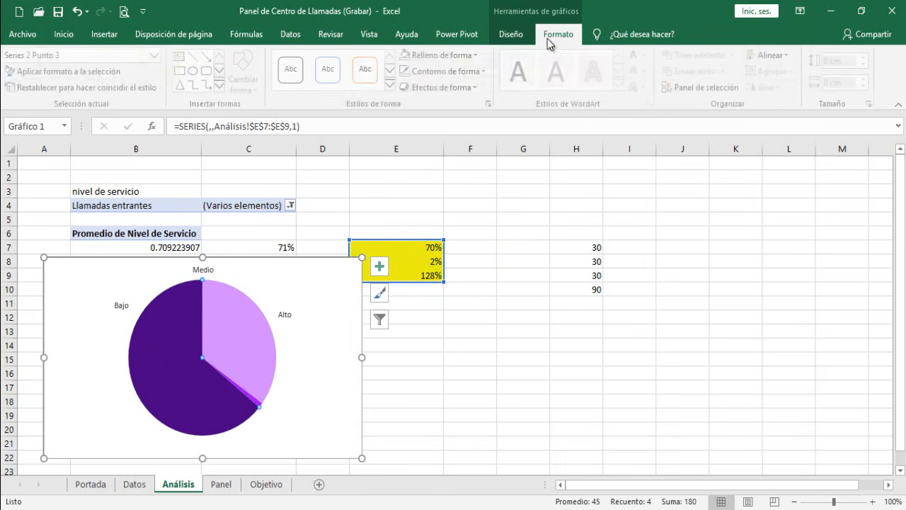
pyautogui.click(451, 75)
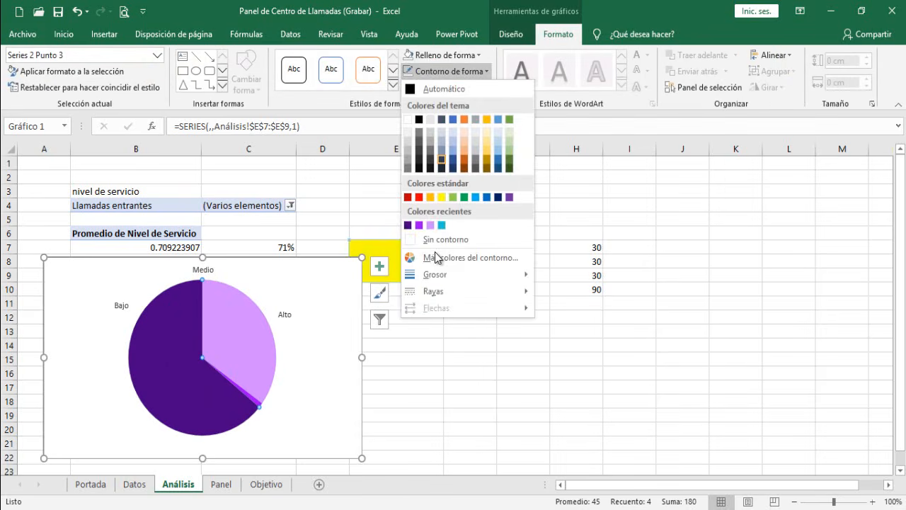
pyautogui.click(441, 239)
pyautogui.click(454, 59)
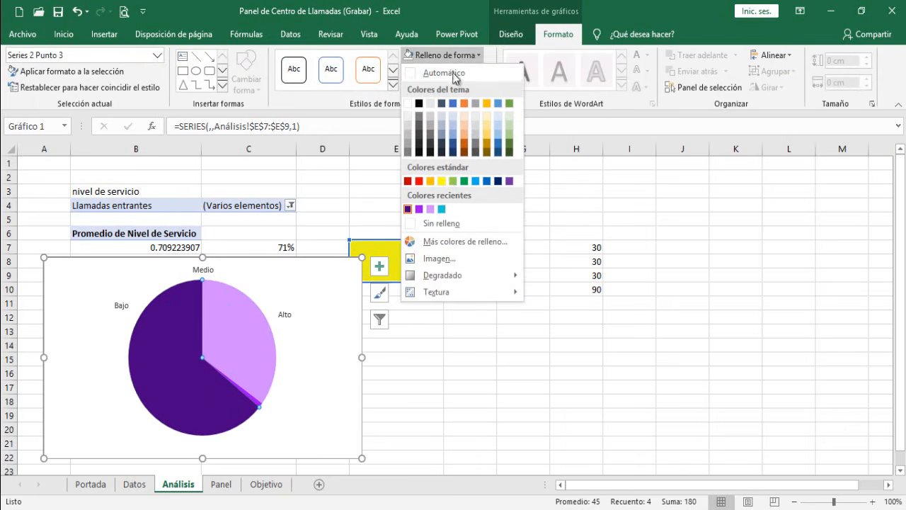
pyautogui.click(440, 224)
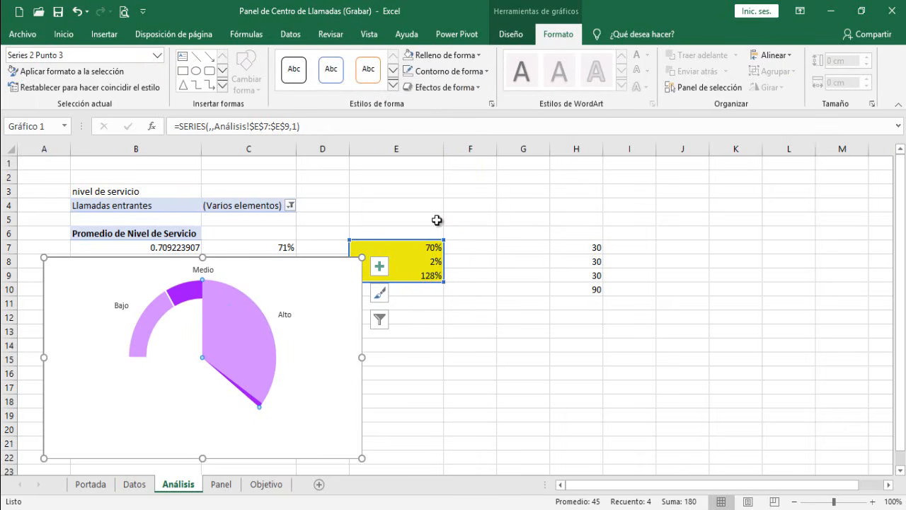
# Step: Remove the outline and fill from the pie's light purple first slice, leaving only the thin needle slice filled
pyautogui.click(238, 335)
pyautogui.click(439, 73)
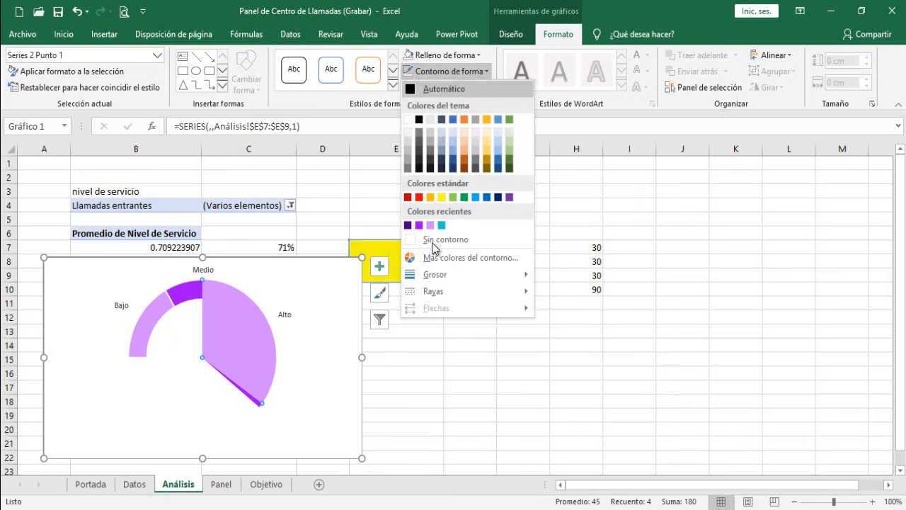
pyautogui.click(434, 240)
pyautogui.click(452, 56)
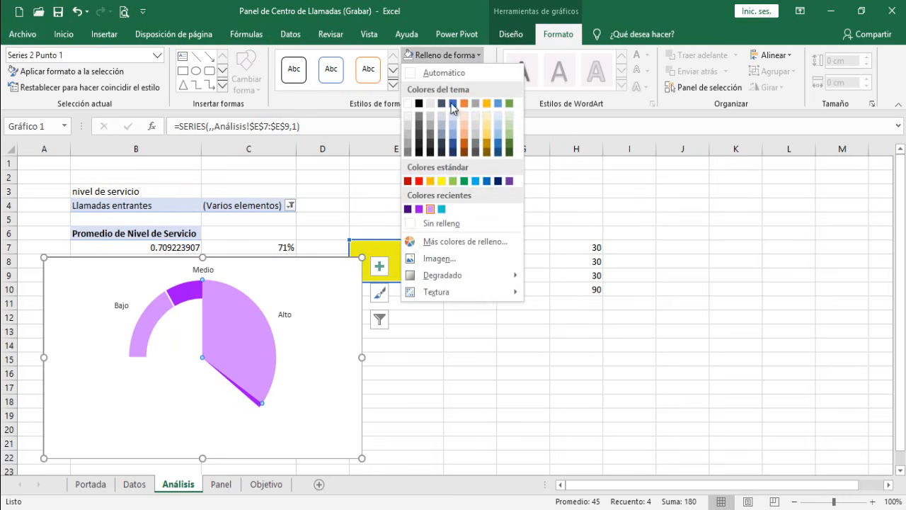
pyautogui.click(454, 225)
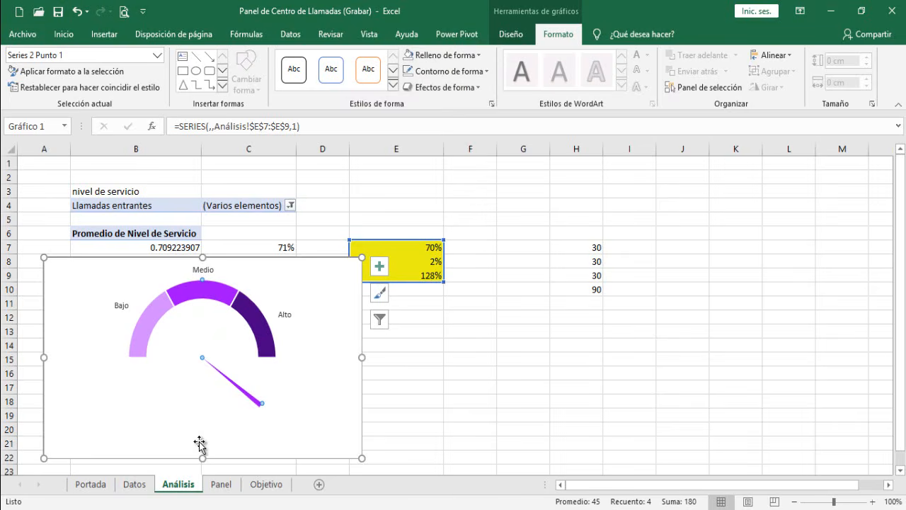
# Step: Set the angle of the first slice to 270° for the needle's pie series
pyautogui.click(239, 390)
pyautogui.hotkey('ctrl', '1')
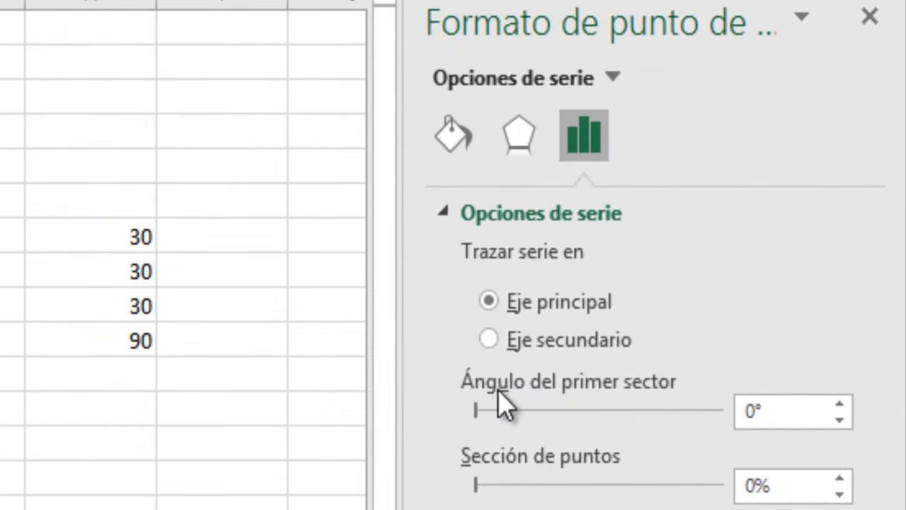
pyautogui.click(793, 411)
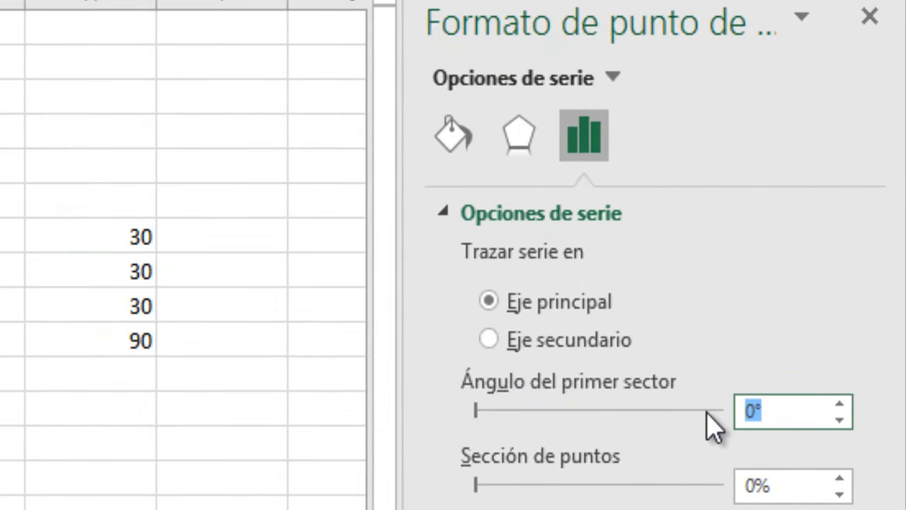
pyautogui.write('27')
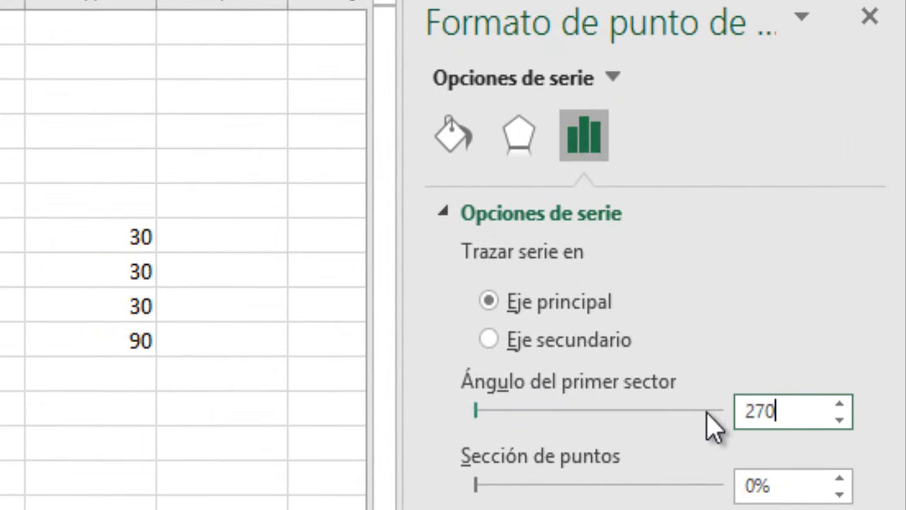
pyautogui.press('Return')
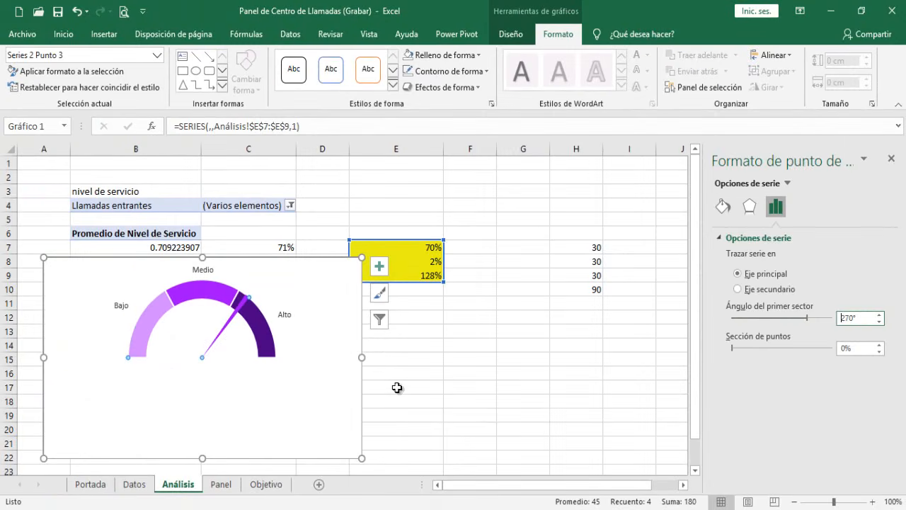
# Step: Keep the pie's third slice without fill and fill the needle slice with the recent turquoise color
pyautogui.click(468, 55)
pyautogui.click(441, 223)
pyautogui.click(433, 56)
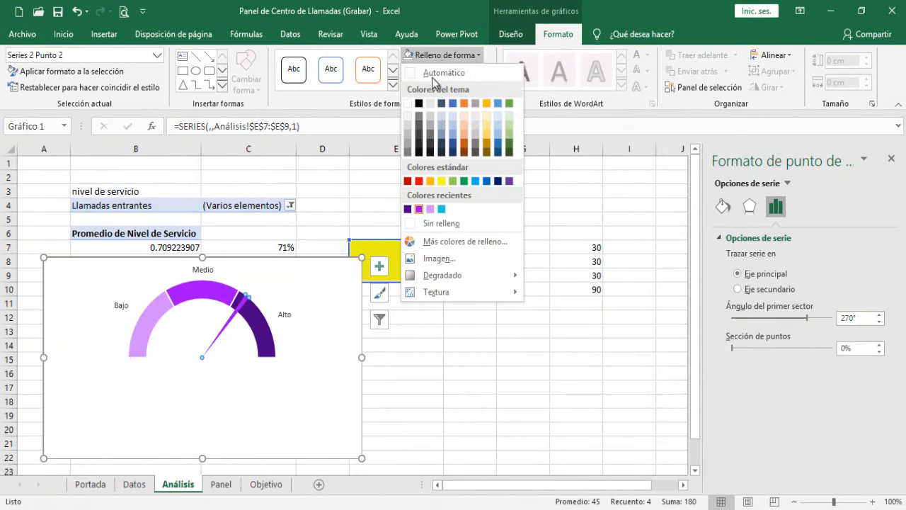
pyautogui.click(441, 210)
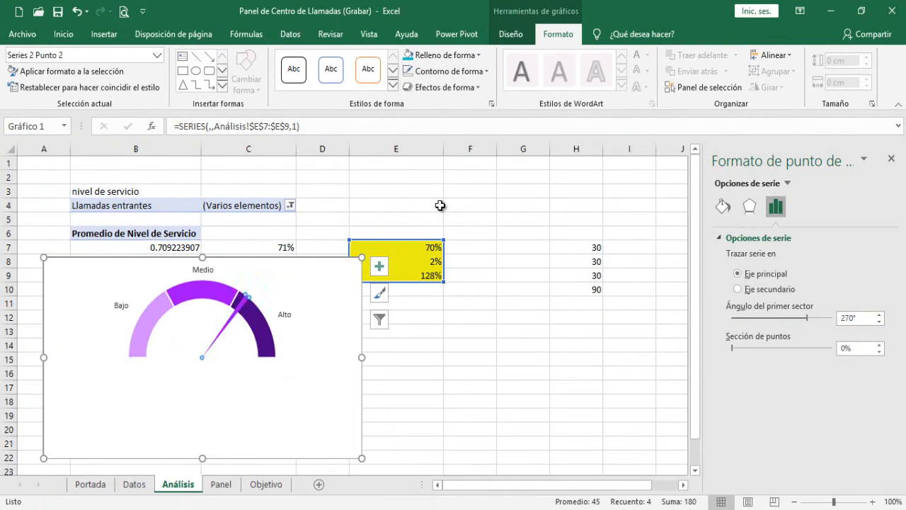
pyautogui.click(542, 224)
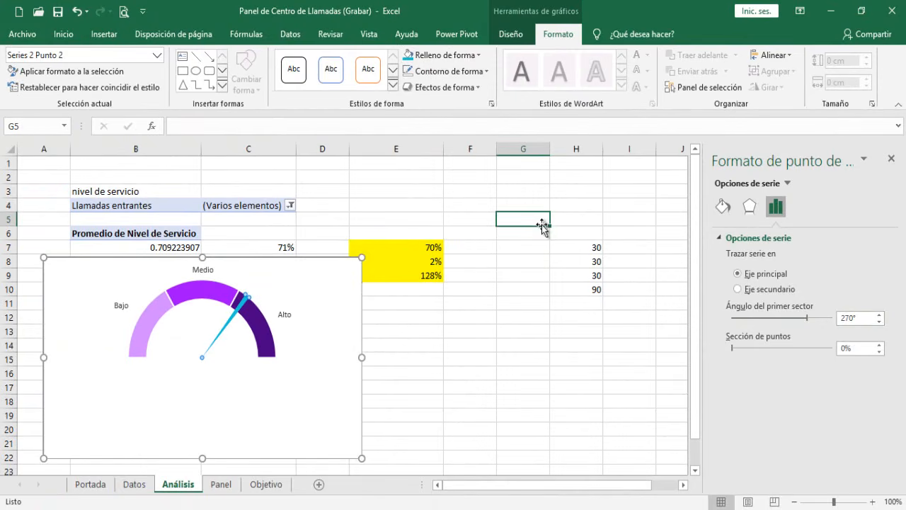
# Step: Move the gauge chart from the Análisis sheet to the Panel sheet, placing it just below the title banner
pyautogui.moveTo(328, 262); pyautogui.dragTo(538, 201)
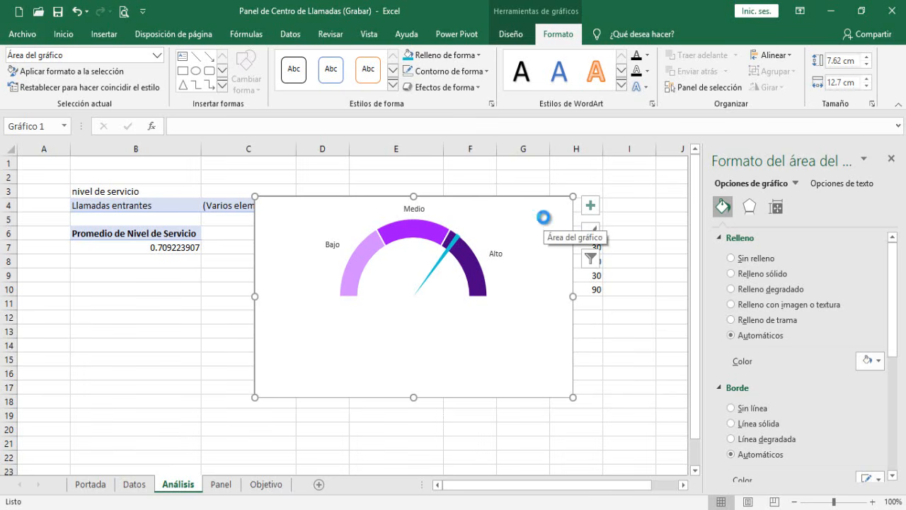
pyautogui.hotkey('ctrl', 'x')
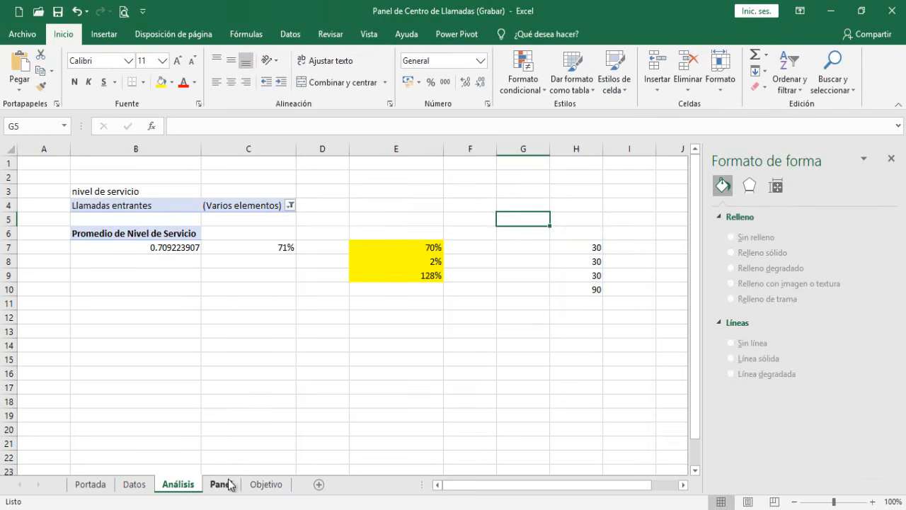
pyautogui.click(228, 484)
pyautogui.hotkey('ctrl', 'v')
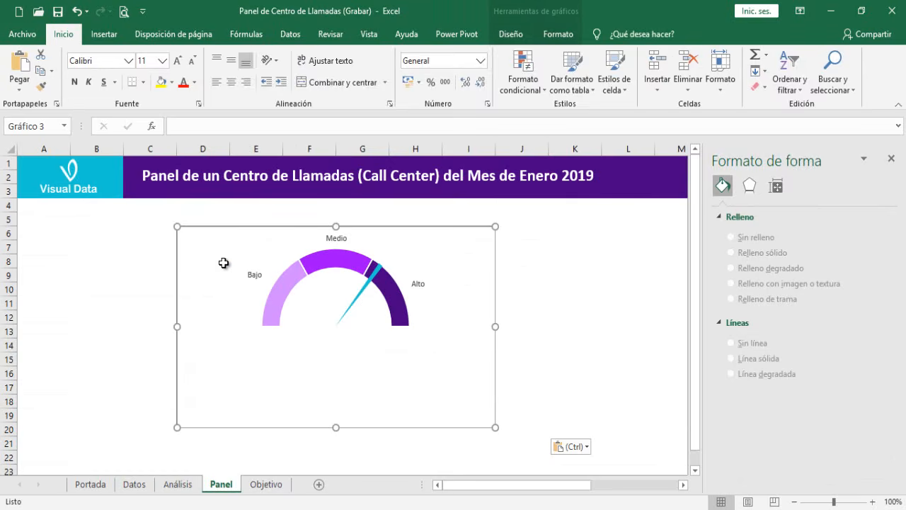
pyautogui.moveTo(259, 221); pyautogui.dragTo(262, 207)
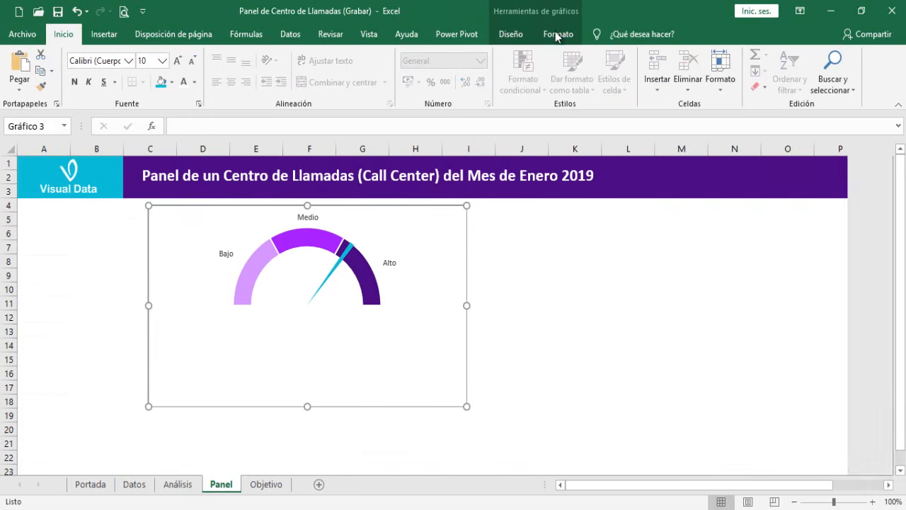
# Step: Remove the outline and fill from the gauge's chart area on the Panel sheet
pyautogui.click(558, 34)
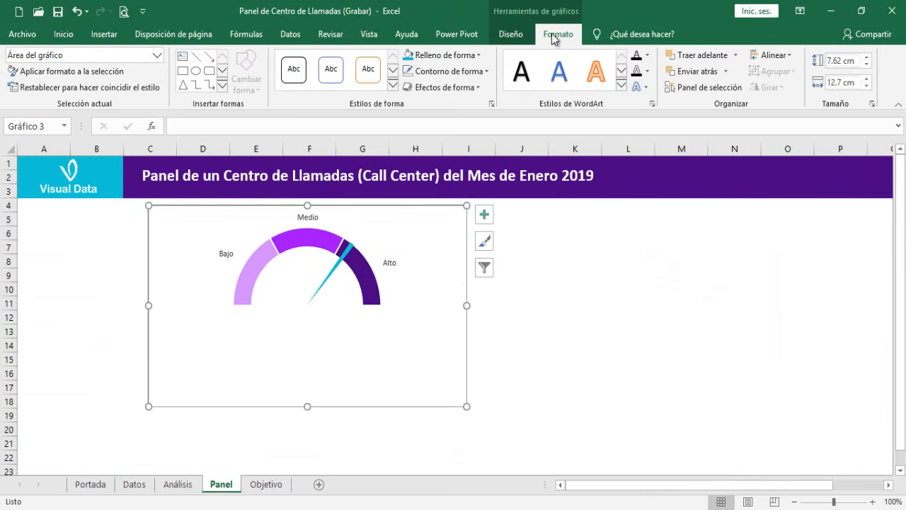
pyautogui.click(432, 72)
pyautogui.click(427, 239)
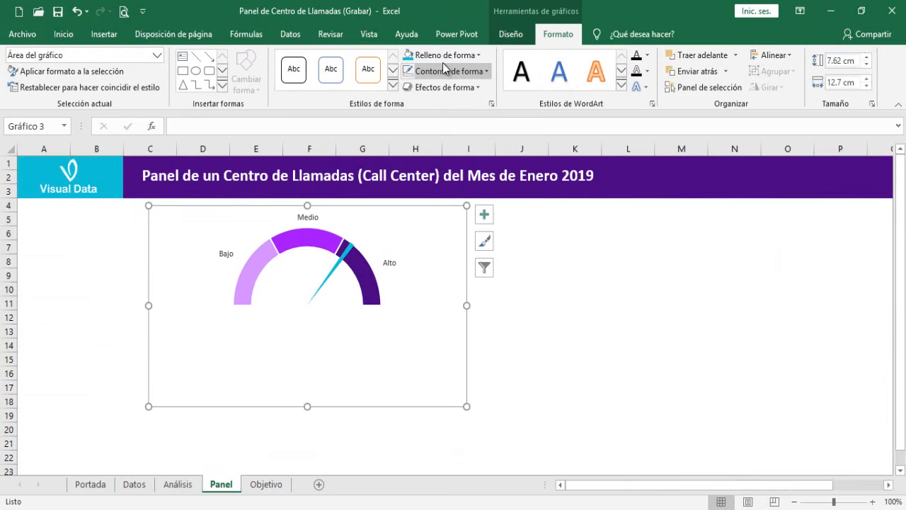
pyautogui.click(437, 55)
pyautogui.click(433, 226)
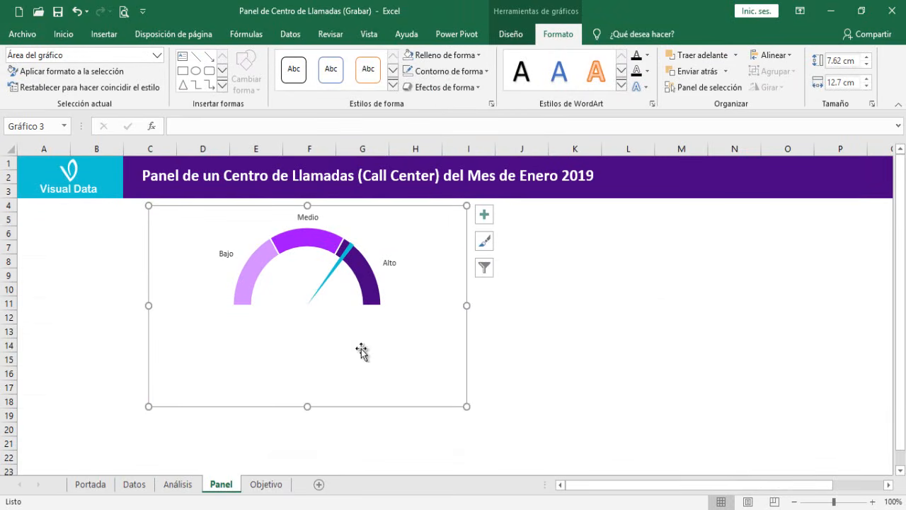
# Step: Try shortening the gauge chart to 6.17 cm, undo the resize, and check the layout on the Objetivo sheet
pyautogui.moveTo(307, 406); pyautogui.dragTo(311, 368)
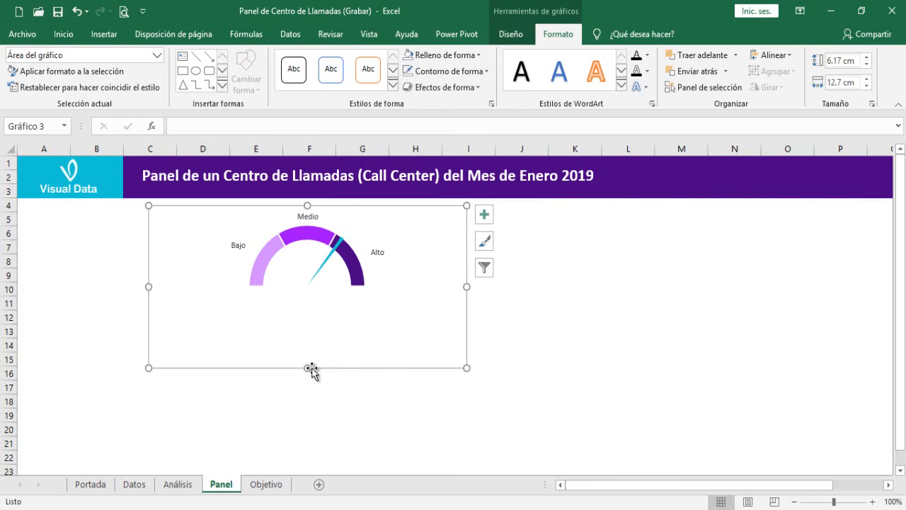
pyautogui.hotkey('ctrl', 'z')
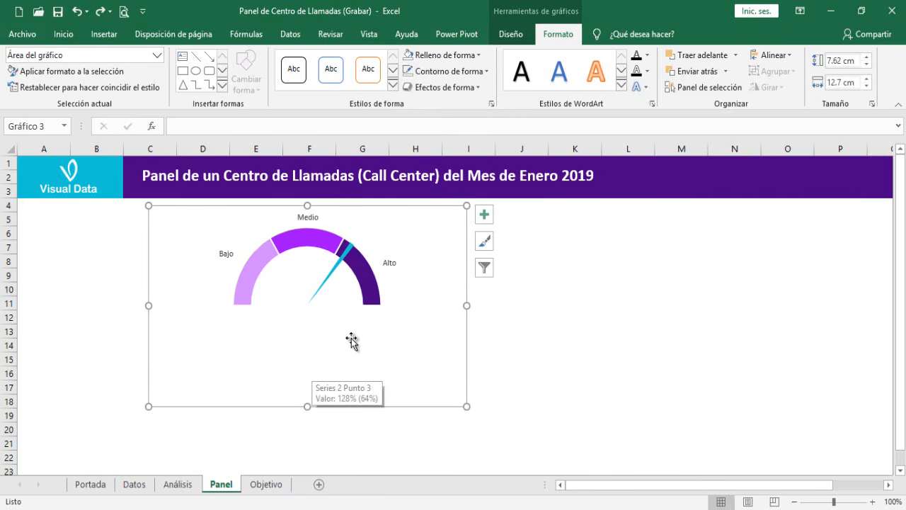
pyautogui.click(262, 483)
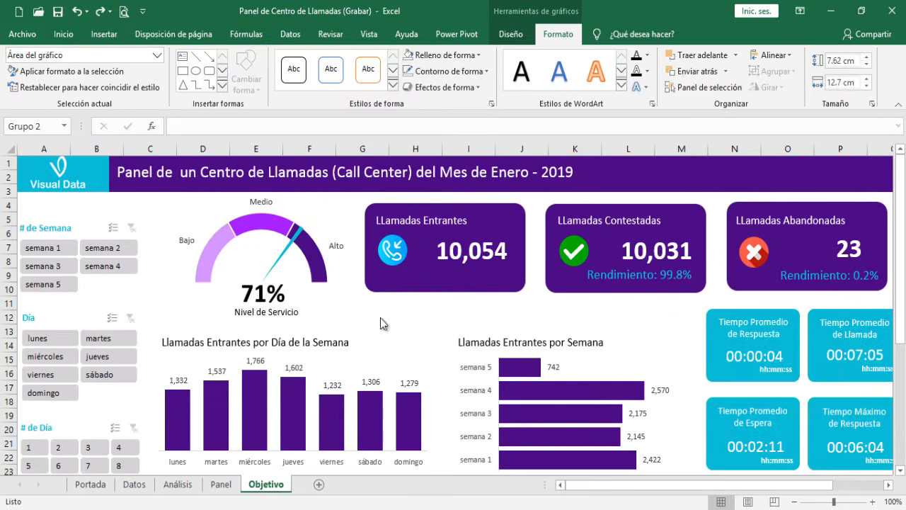
pyautogui.click(221, 488)
# Step: Insert a text box inside the gauge chart, centred just below the base of the needle
pyautogui.click(105, 34)
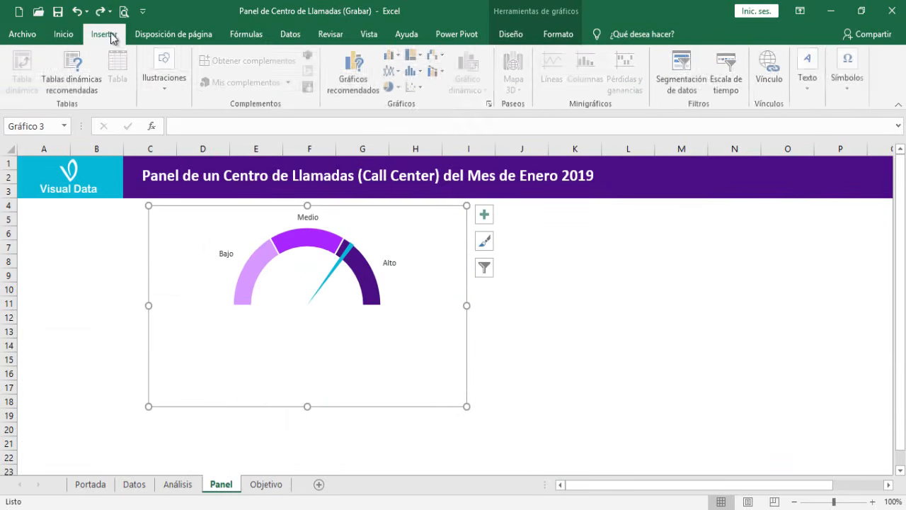
pyautogui.click(167, 98)
pyautogui.click(237, 151)
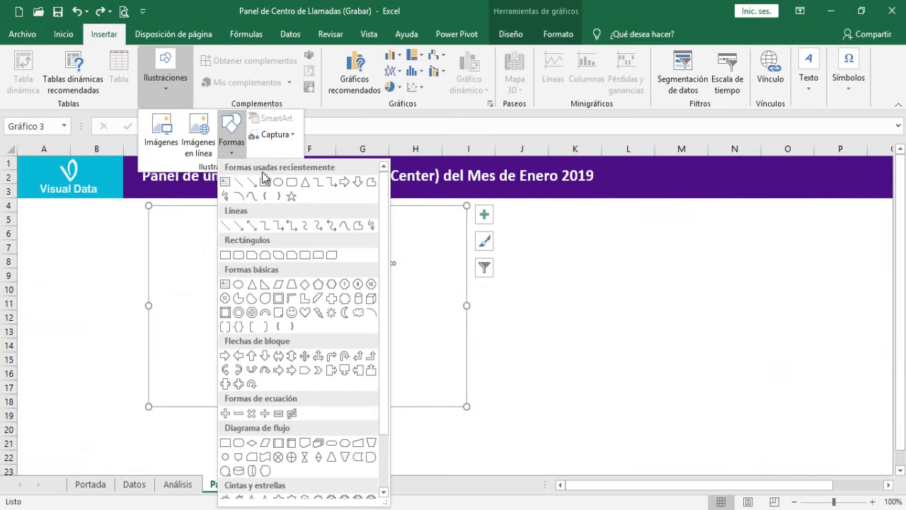
pyautogui.click(225, 182)
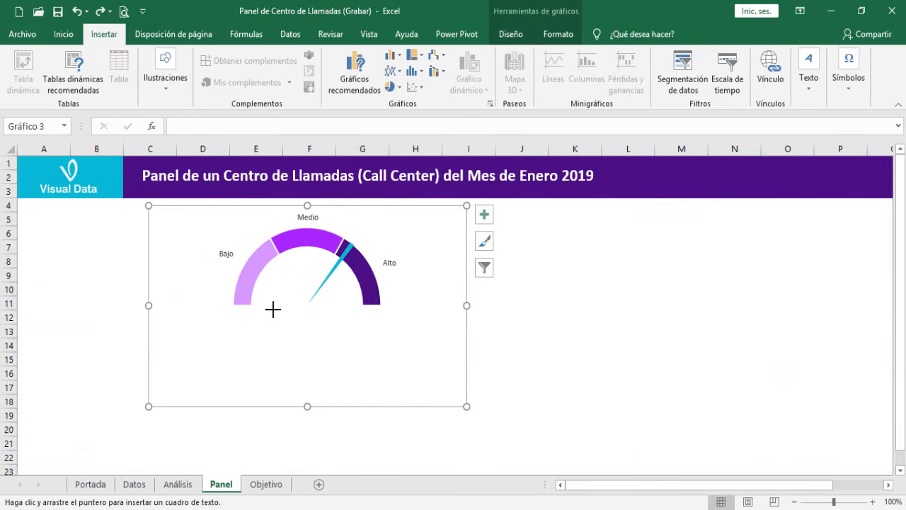
pyautogui.moveTo(273, 309); pyautogui.dragTo(344, 345)
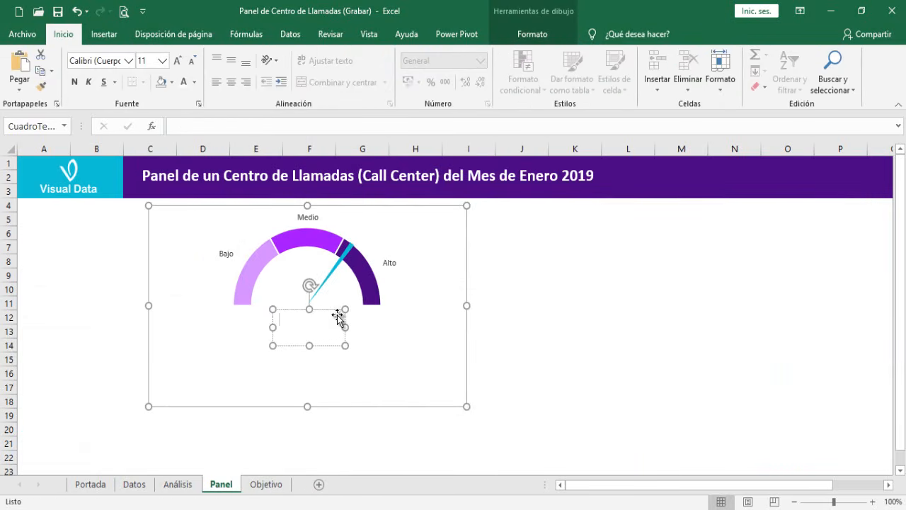
# Step: Link the text box to the service level percentage in cell C7 of the Análisis sheet
pyautogui.click(209, 126)
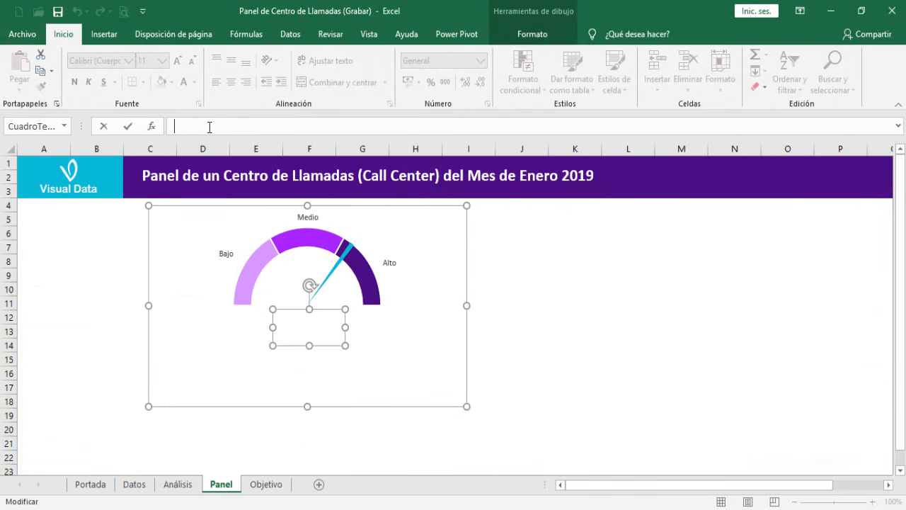
pyautogui.write('=')
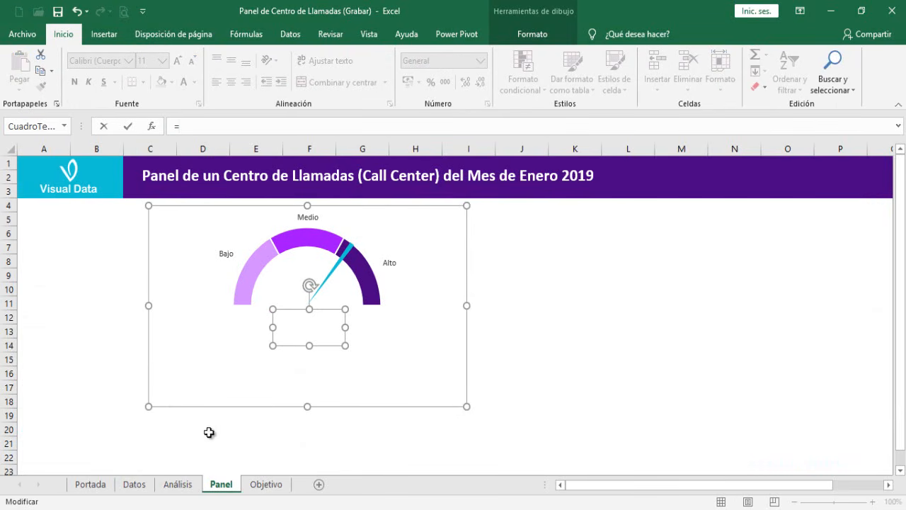
pyautogui.click(185, 491)
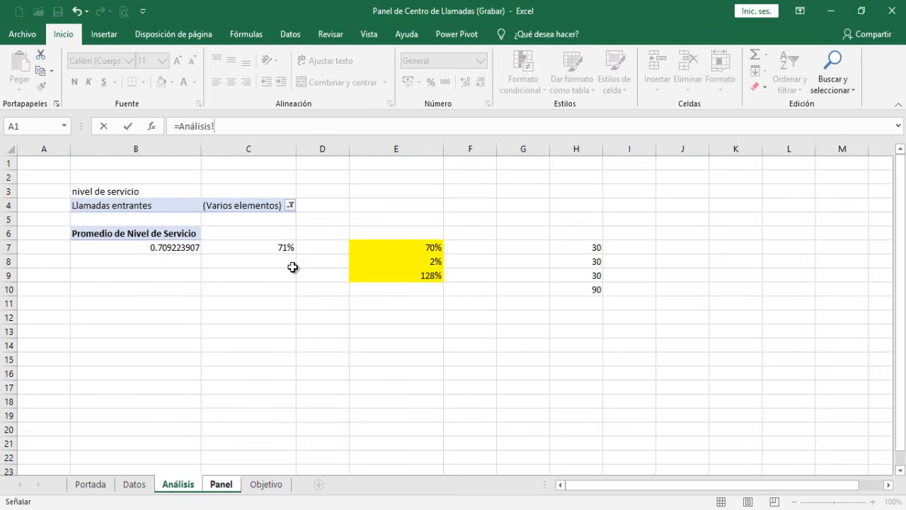
pyautogui.click(275, 247)
pyautogui.press('Return')
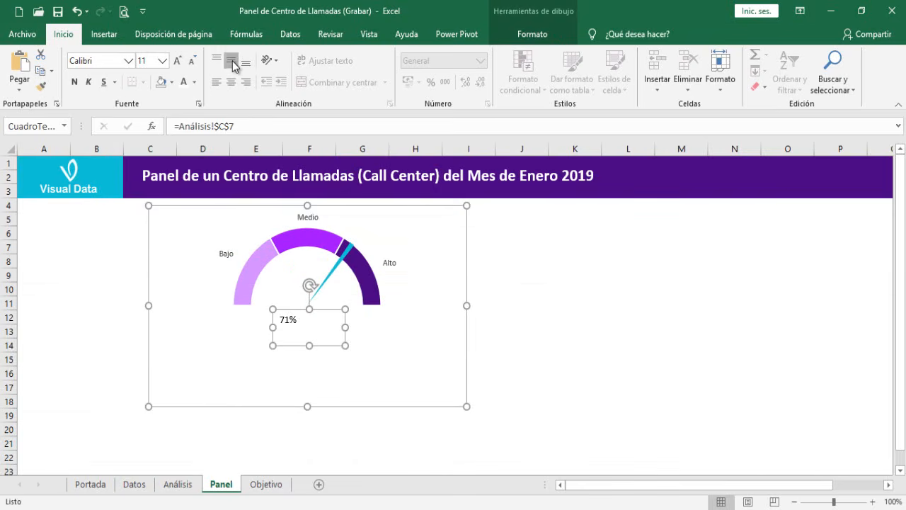
# Step: Format the percentage text as centred, bold and 28 pt, and move its box slightly up toward the needle
pyautogui.click(232, 88)
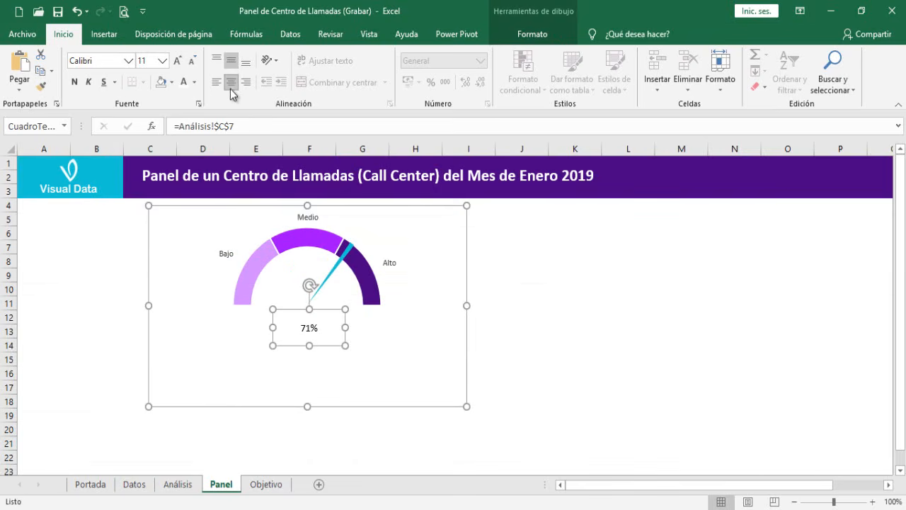
pyautogui.click(182, 61)
pyautogui.click(182, 61)
pyautogui.click(182, 61)
pyautogui.click(182, 60)
pyautogui.click(182, 61)
pyautogui.click(182, 60)
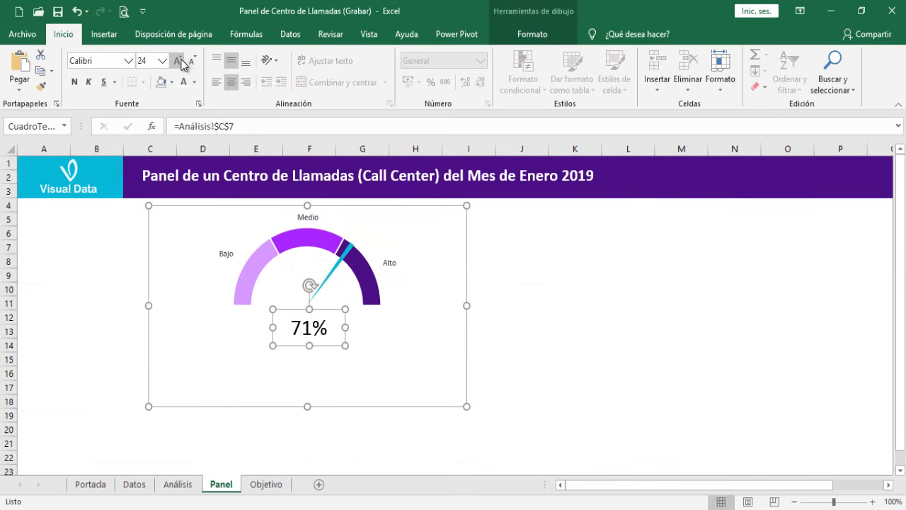
pyautogui.click(74, 83)
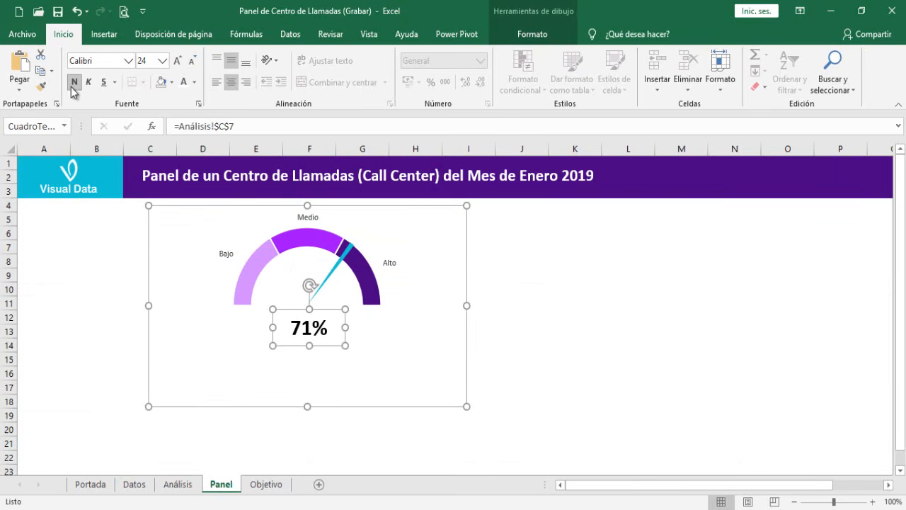
pyautogui.click(182, 61)
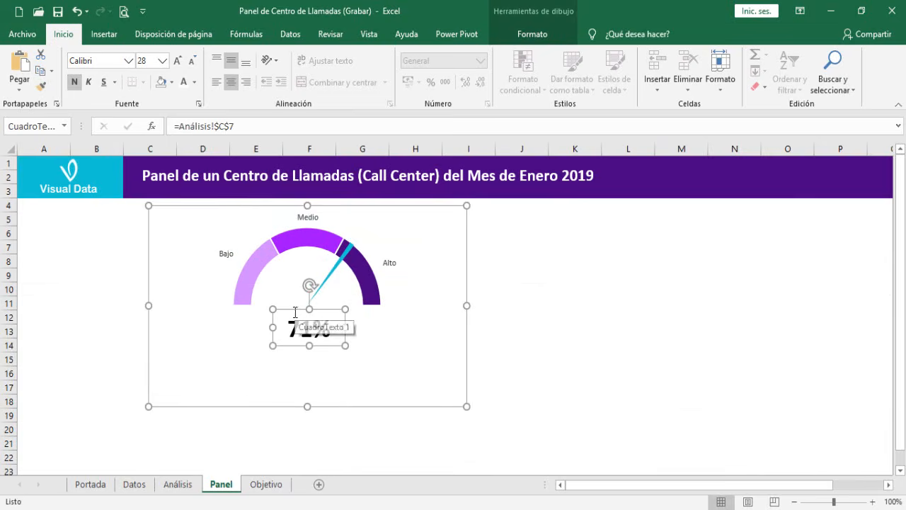
pyautogui.moveTo(293, 309); pyautogui.dragTo(293, 303)
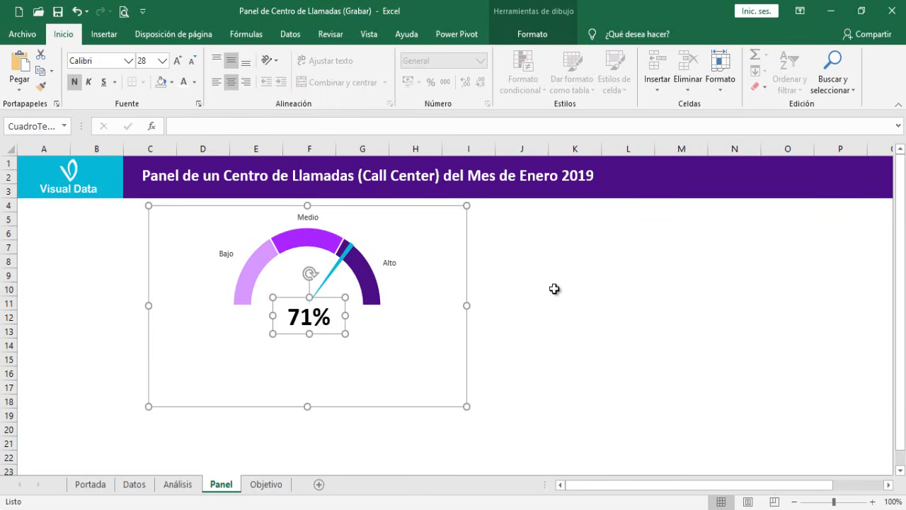
pyautogui.click(554, 288)
# Step: Insert a text box reading "Nivel de Servicio" and centre it directly below the gauge's percentage figure
pyautogui.click(108, 41)
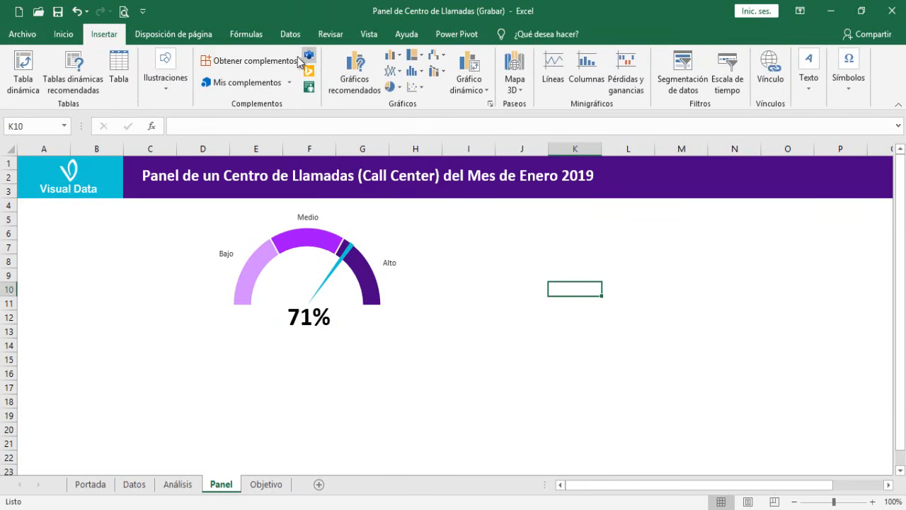
pyautogui.click(161, 79)
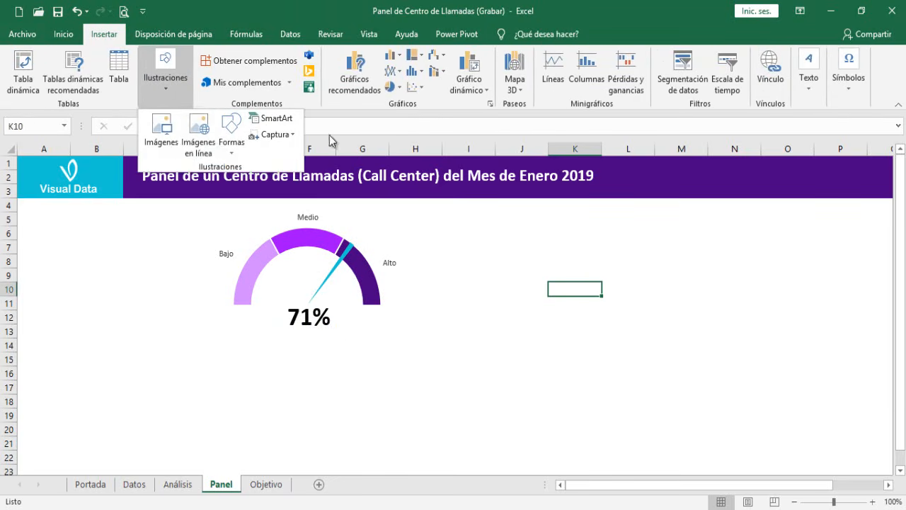
pyautogui.click(233, 141)
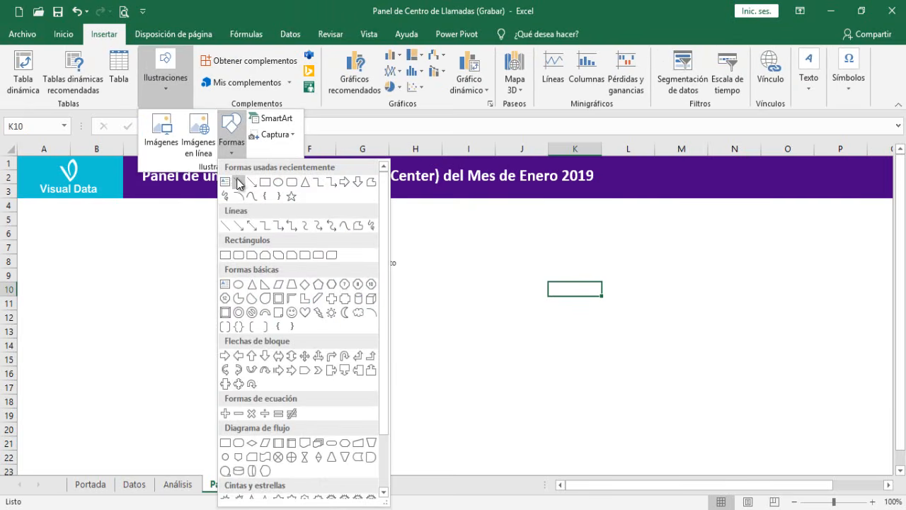
pyautogui.click(228, 182)
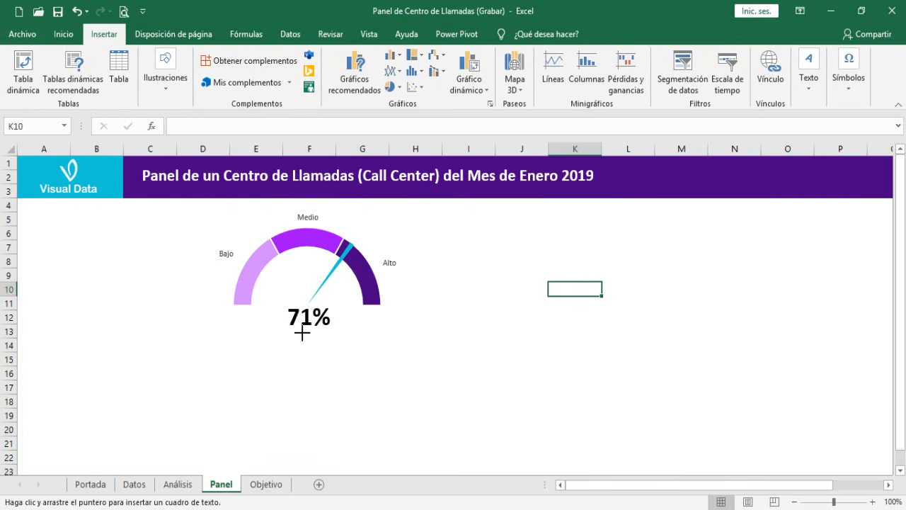
pyautogui.moveTo(272, 331); pyautogui.dragTo(340, 351)
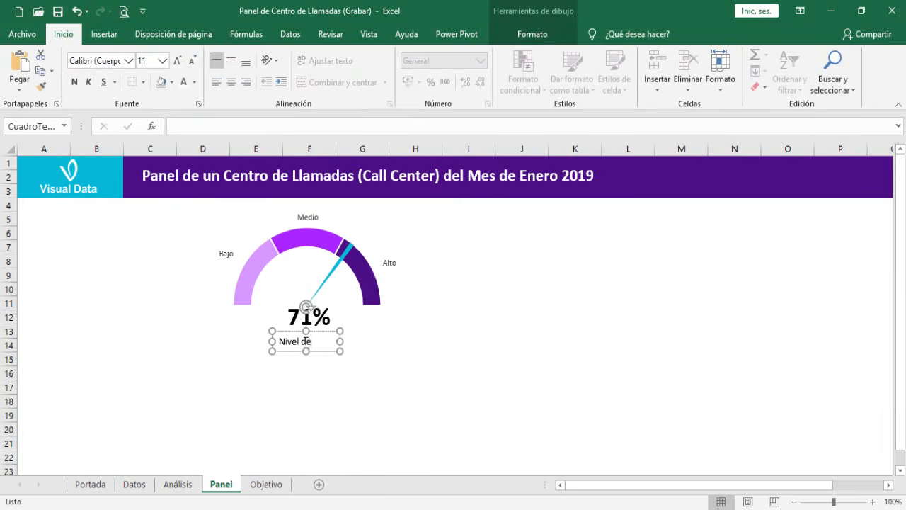
pyautogui.write('Nivel de Servicio')
pyautogui.moveTo(340, 341)
pyautogui.mouseDown()
pyautogui.moveTo(357, 341)
pyautogui.moveTo(336, 329)
pyautogui.mouseUp()
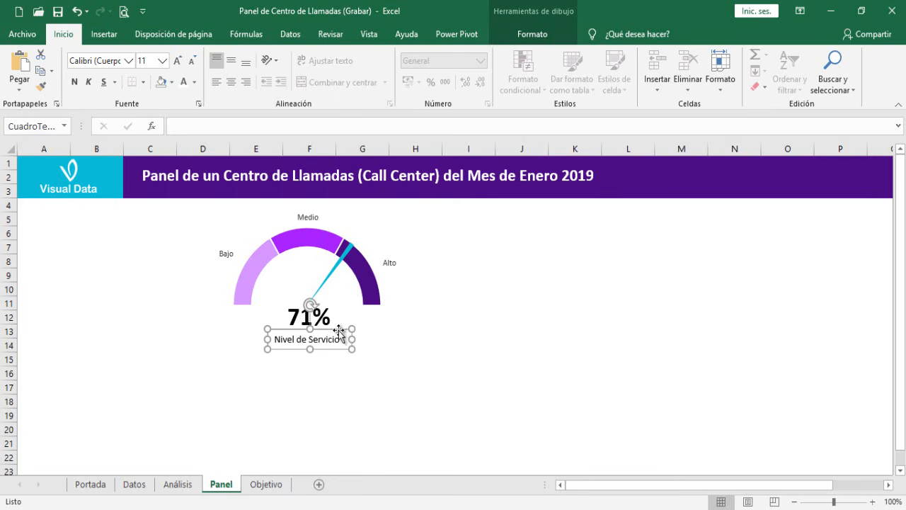
# Step: Centre the text of the "Nivel de Servicio" label and remove the box's outline and fill
pyautogui.click(231, 82)
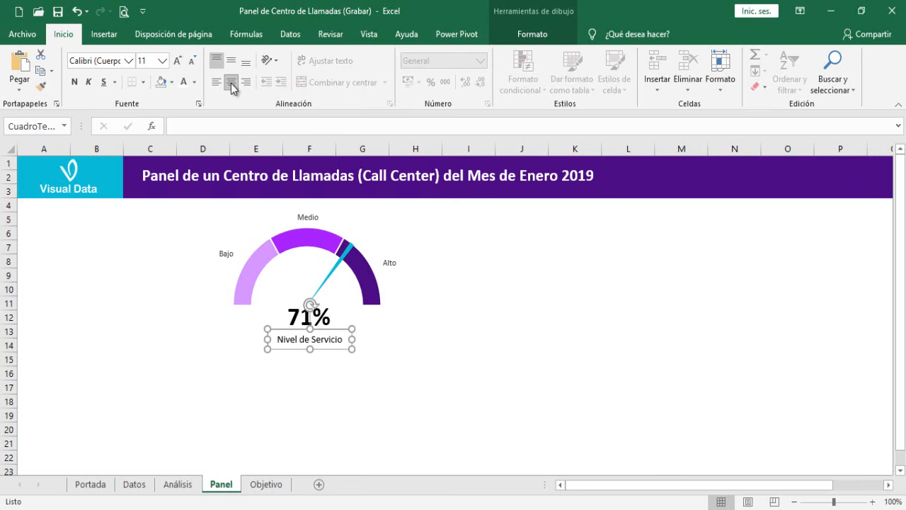
pyautogui.click(547, 35)
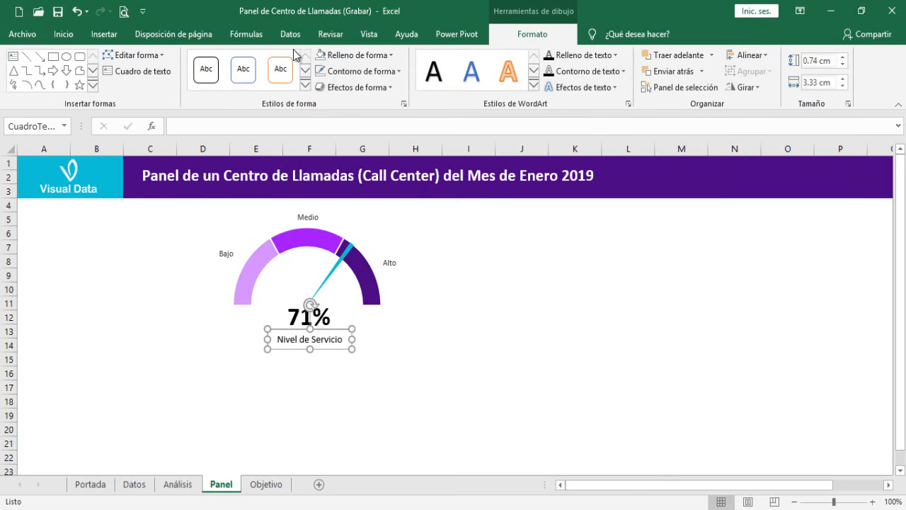
pyautogui.click(358, 72)
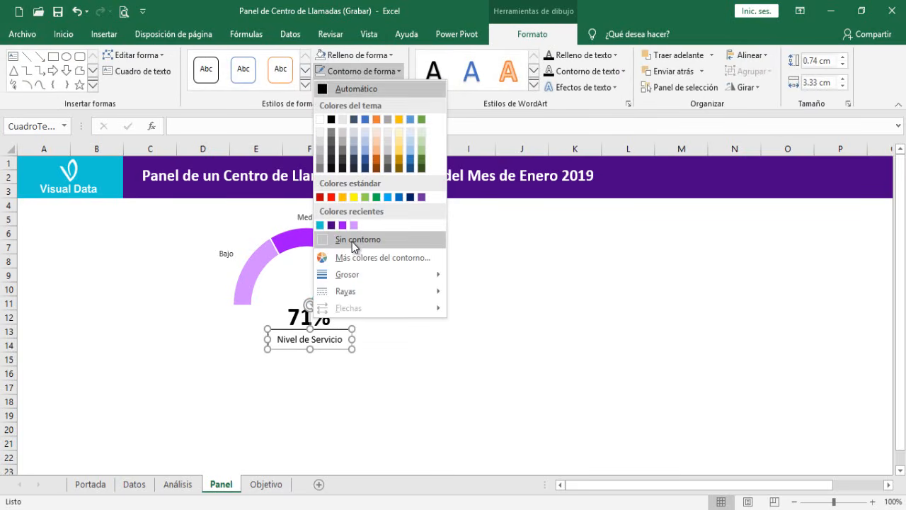
pyautogui.click(351, 242)
pyautogui.click(358, 55)
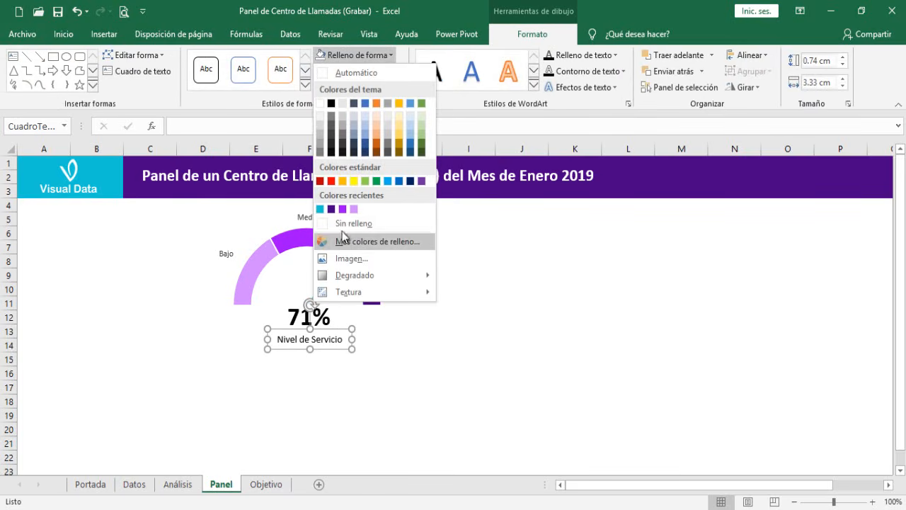
pyautogui.click(340, 224)
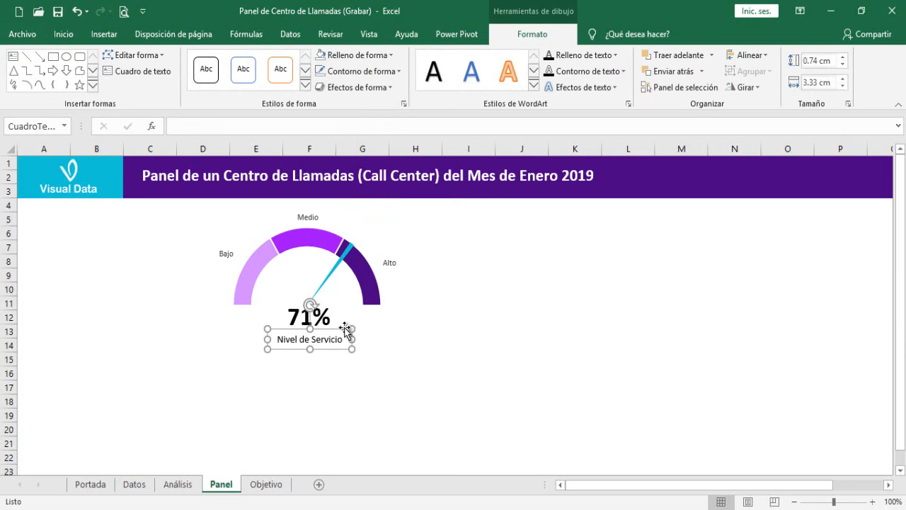
pyautogui.click(595, 294)
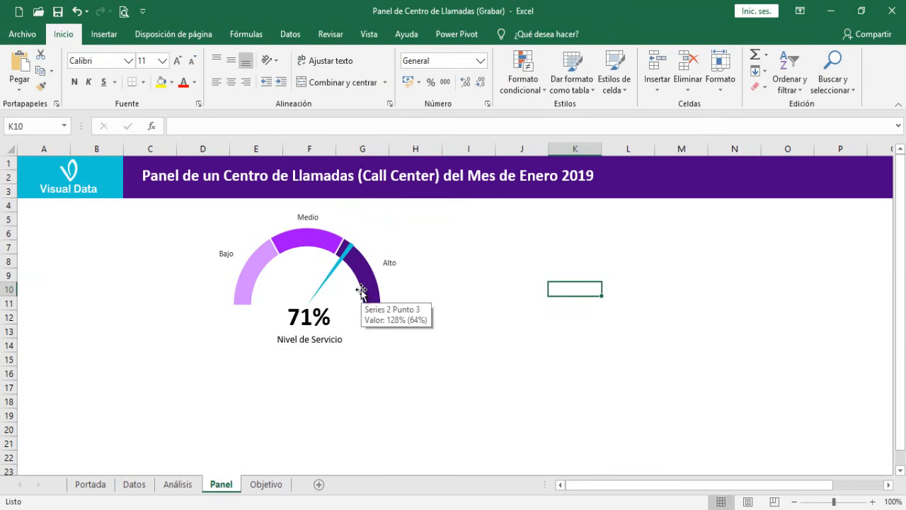
# Step: Check the card layout on the Objetivo sheet, and draw a rounded rectangle about 3.1 cm high and 7.73 cm wide beside the Panel gauge
pyautogui.click(266, 484)
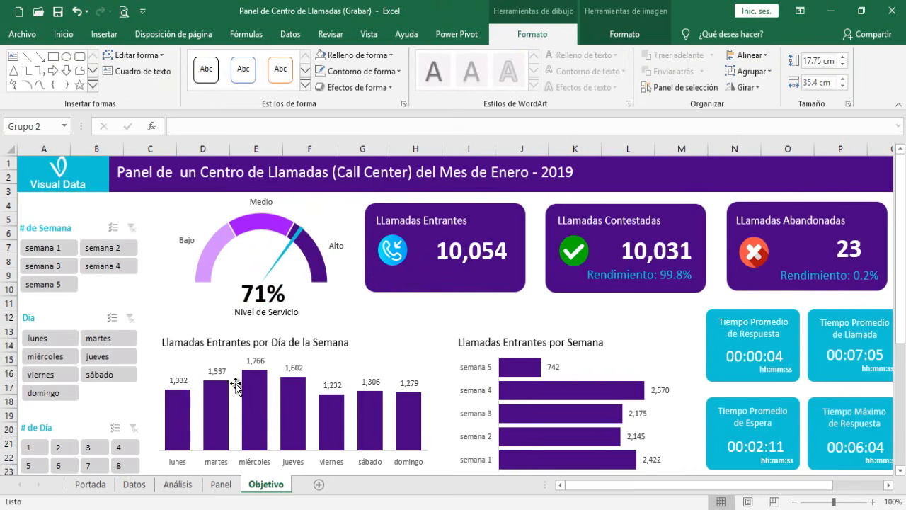
pyautogui.click(227, 487)
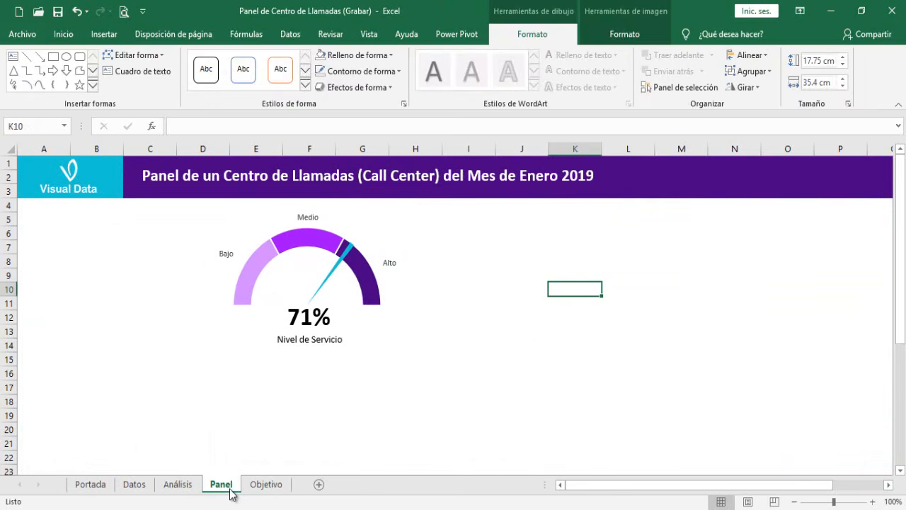
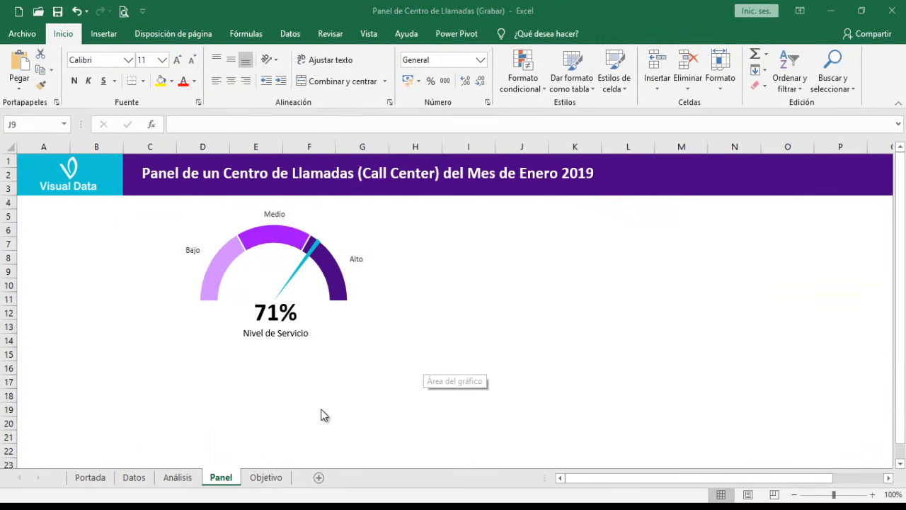
pyautogui.click(265, 478)
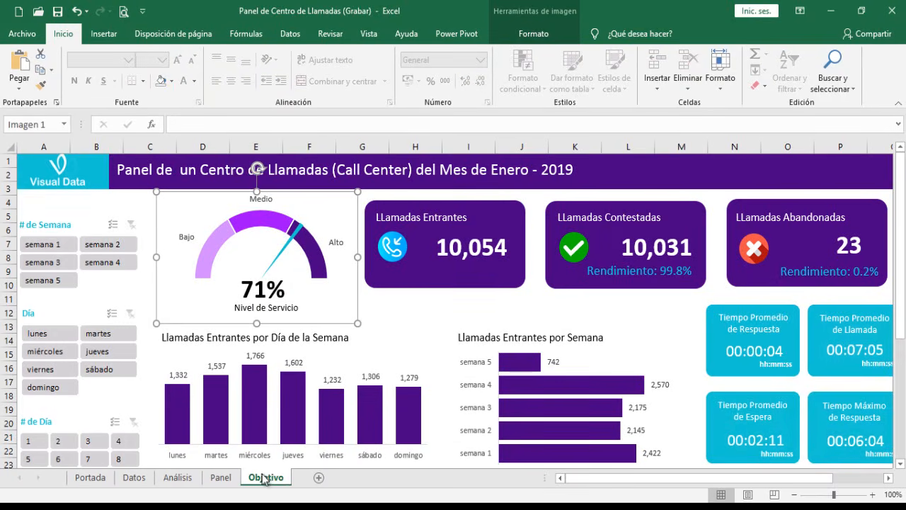
pyautogui.click(463, 305)
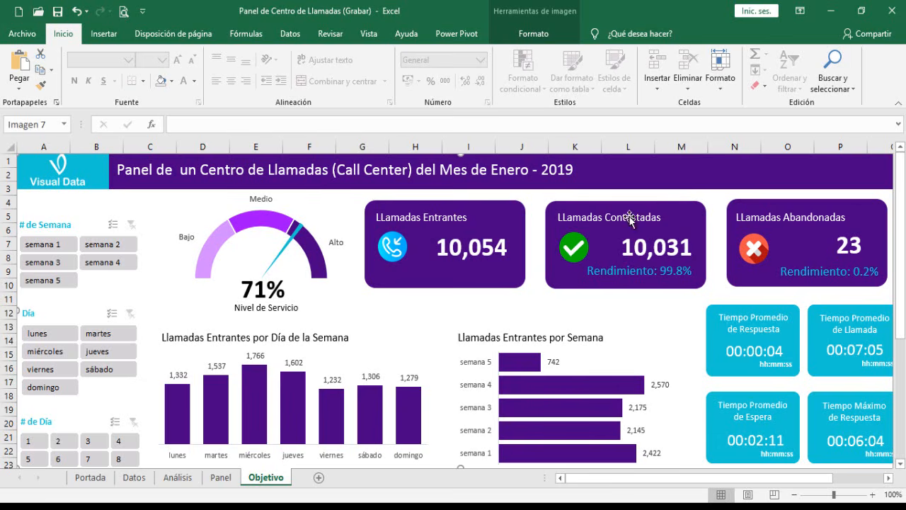
pyautogui.click(221, 479)
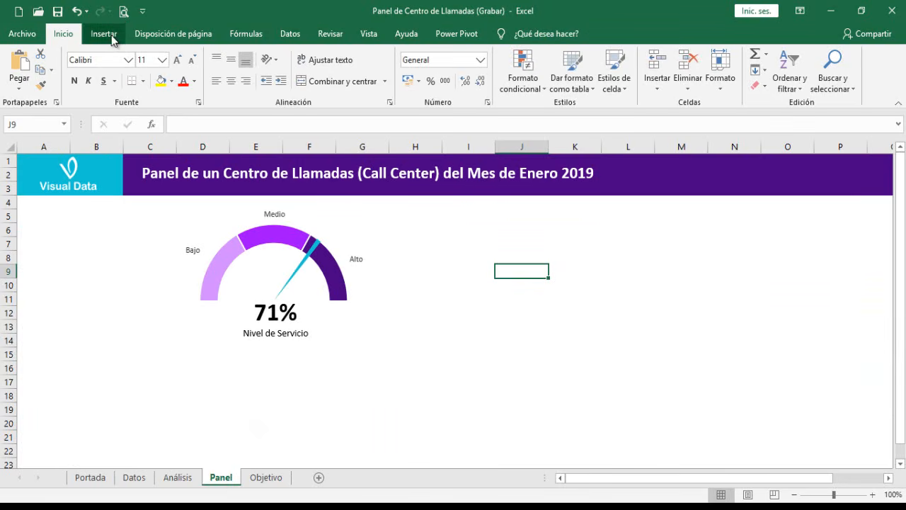
pyautogui.click(114, 34)
pyautogui.click(169, 82)
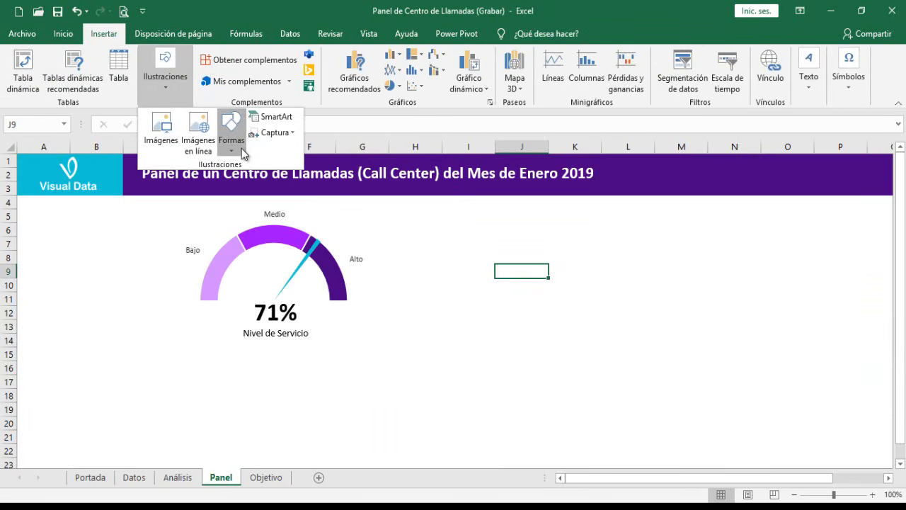
pyautogui.click(241, 149)
pyautogui.click(292, 179)
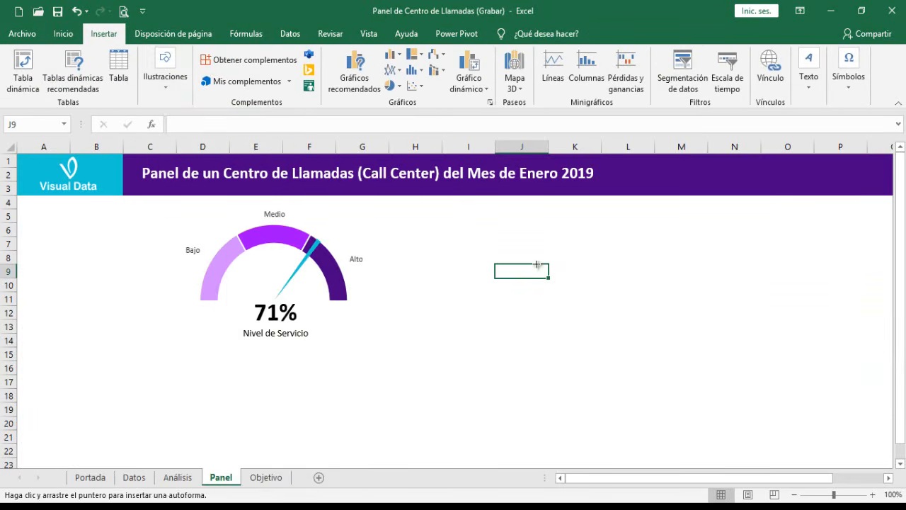
pyautogui.moveTo(423, 235); pyautogui.dragTo(614, 311)
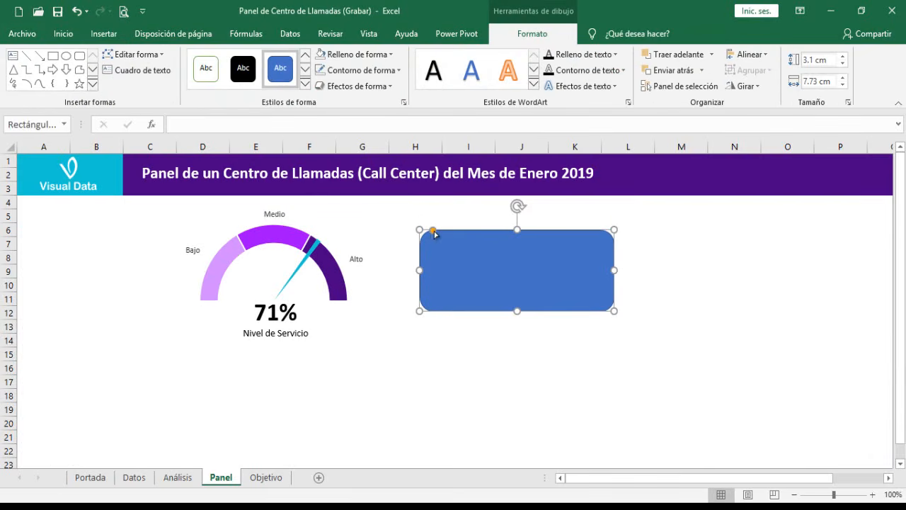
pyautogui.moveTo(474, 247); pyautogui.dragTo(445, 246)
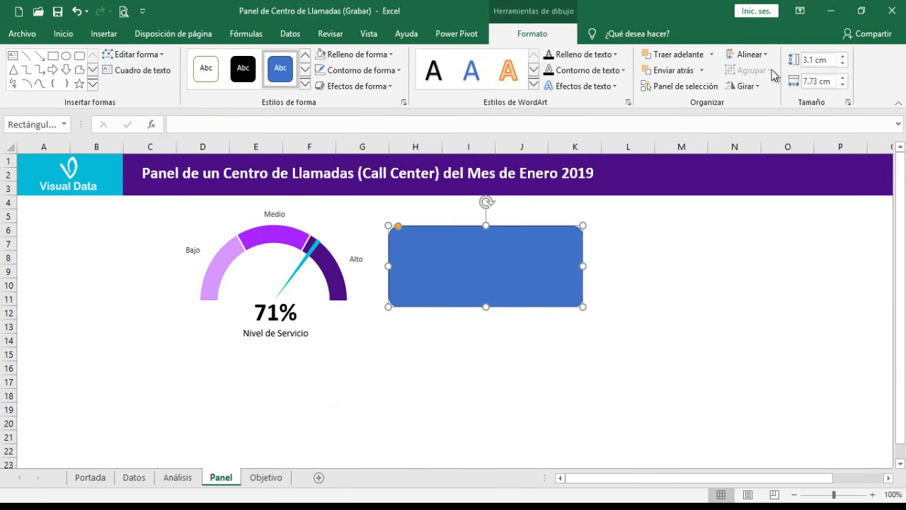
# Step: Set the rounded rectangle's size to 3.7 cm high and 7.09 cm wide, and nudge it slightly upward
pyautogui.click(814, 61)
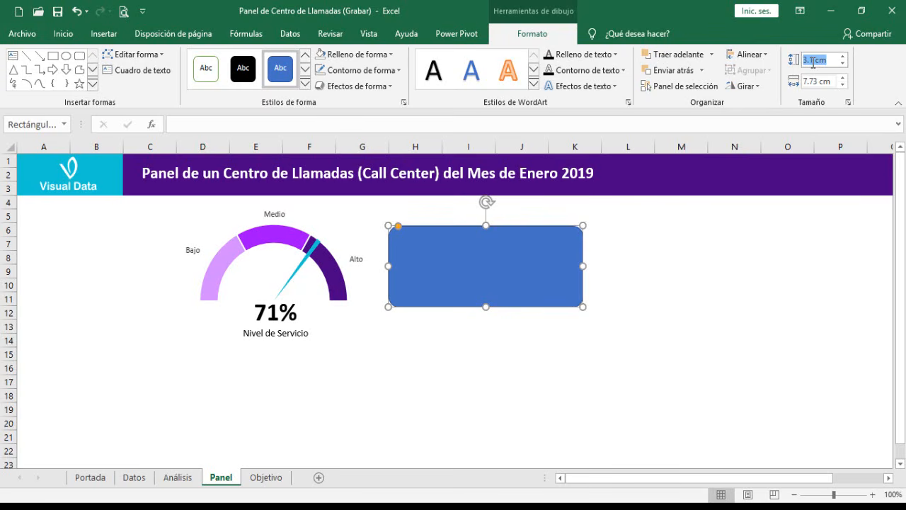
pyautogui.write('2')
pyautogui.press('Return')
pyautogui.click(827, 82)
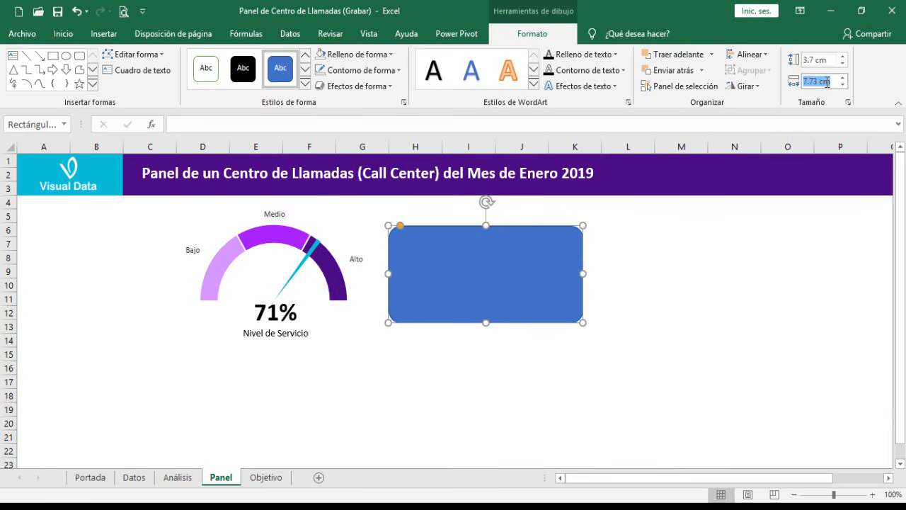
pyautogui.write('7.09')
pyautogui.press('Return')
pyautogui.moveTo(440, 298)
pyautogui.mouseDown()
pyautogui.moveTo(465, 298)
pyautogui.moveTo(440, 297)
pyautogui.mouseUp()
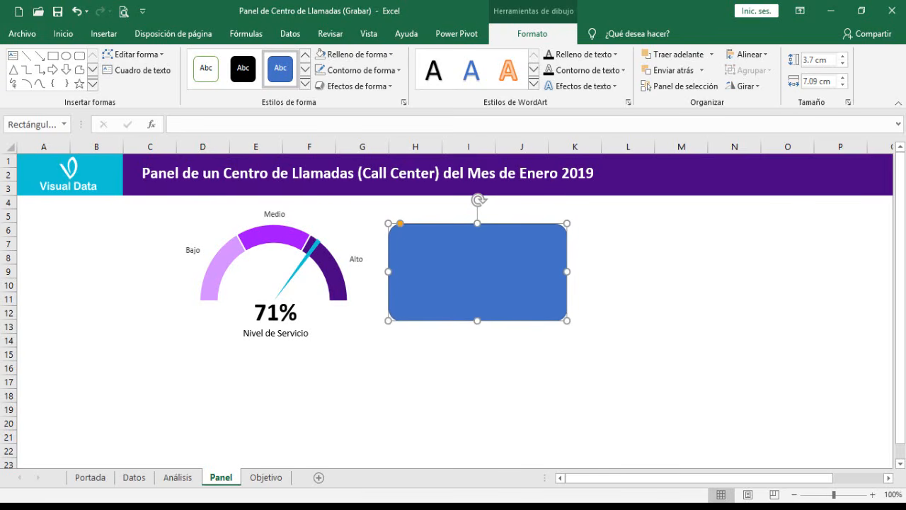
# Step: Remove the rounded rectangle's outline and fill it with the recently used dark purple
pyautogui.click(386, 72)
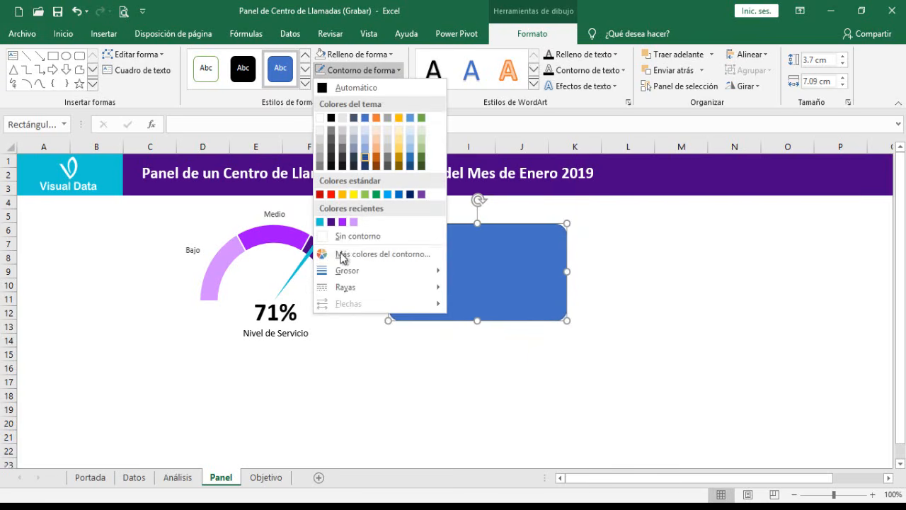
pyautogui.click(357, 235)
pyautogui.click(361, 57)
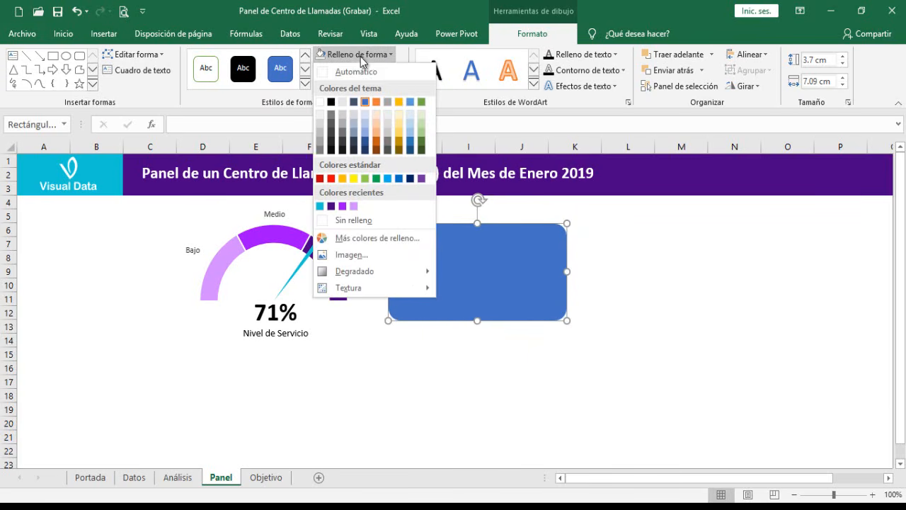
pyautogui.click(330, 206)
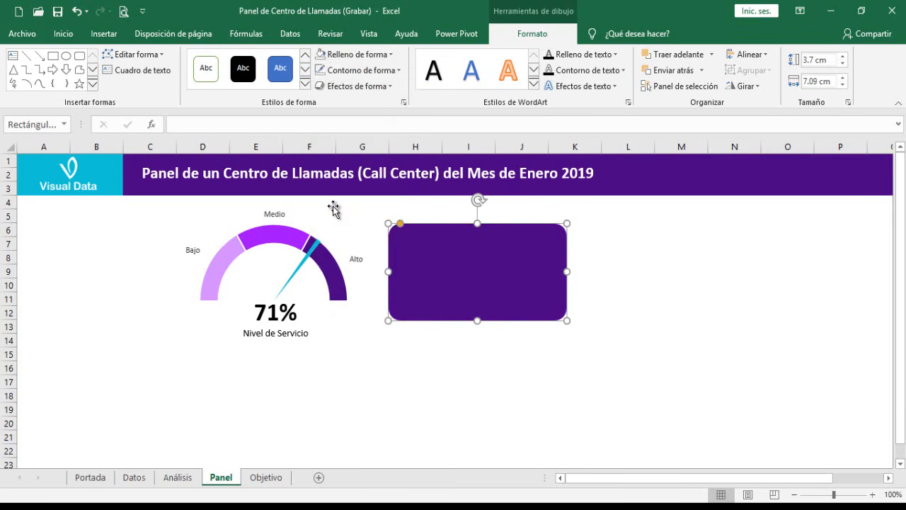
# Step: Shift the purple card slightly toward the gauge, and duplicate it to form a horizontal row of three cards
pyautogui.click(259, 479)
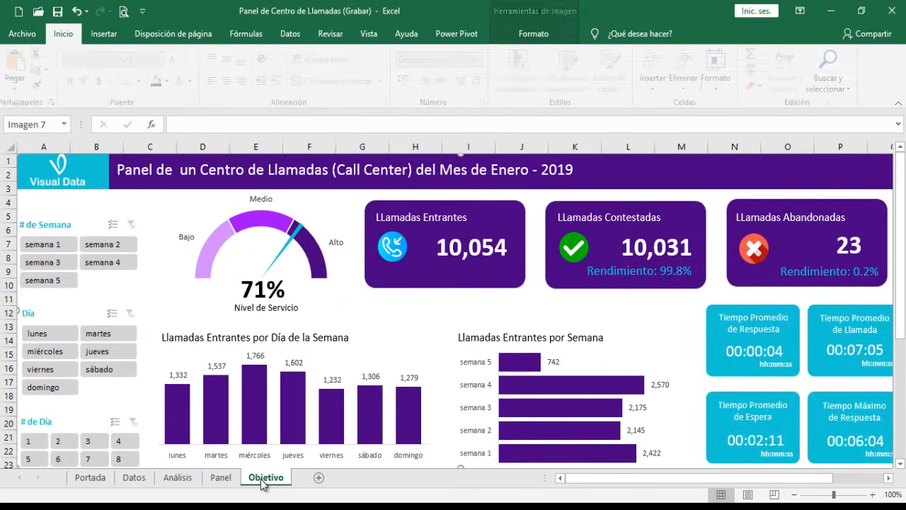
pyautogui.click(221, 478)
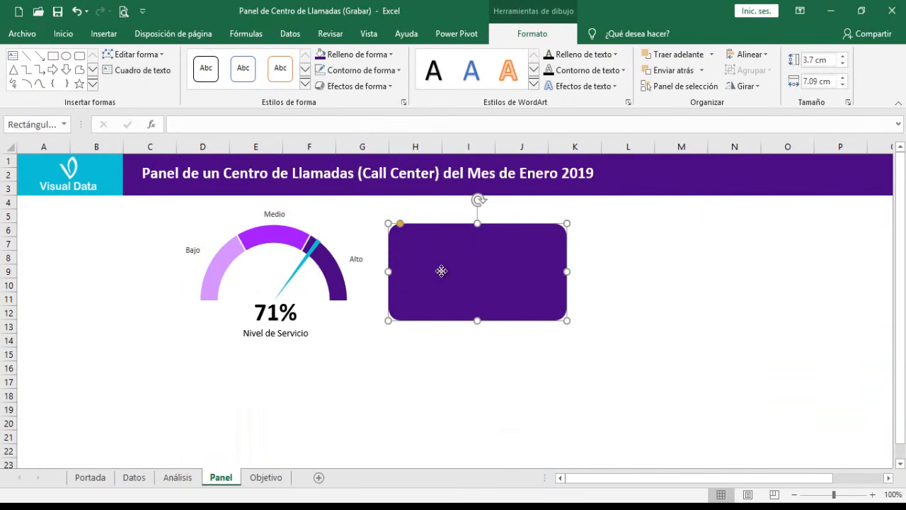
pyautogui.moveTo(440, 269); pyautogui.dragTo(435, 270)
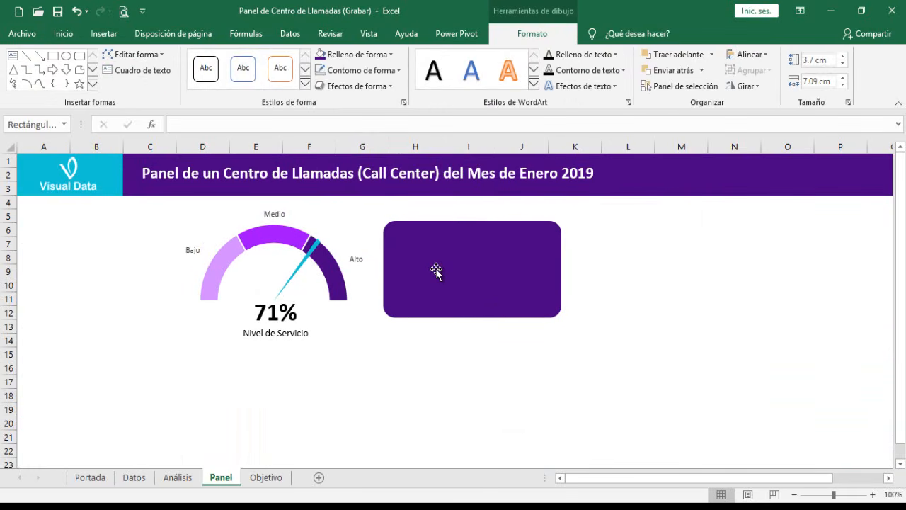
pyautogui.hotkey('ctrl', 'd')
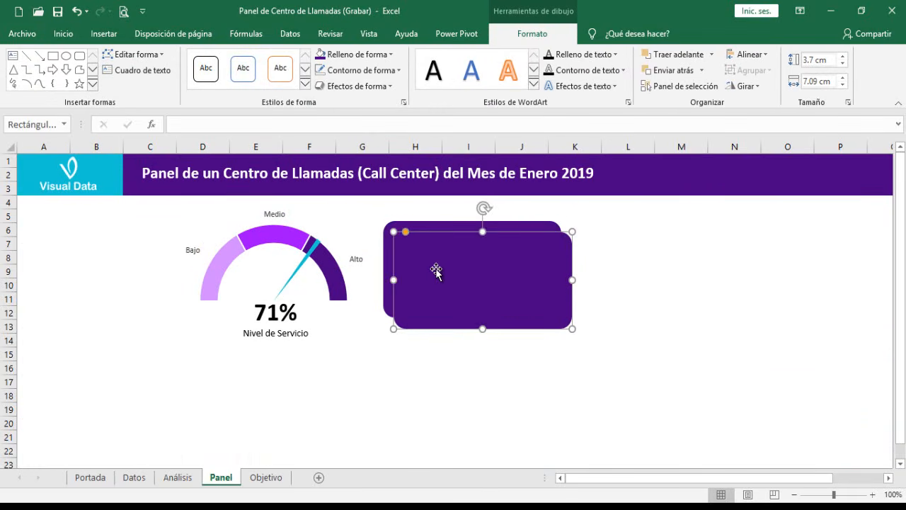
pyautogui.moveTo(451, 271); pyautogui.dragTo(786, 263)
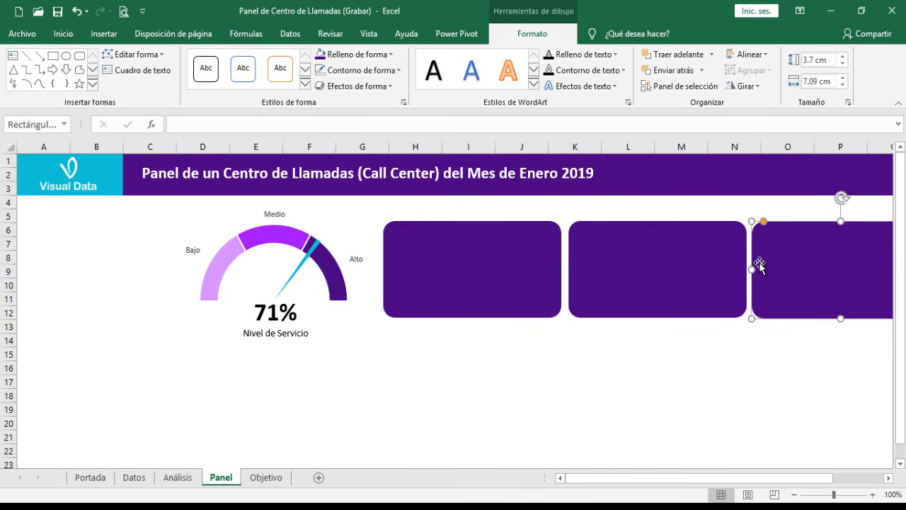
# Step: Distribute the three purple cards horizontally, and shift them together slightly up and toward the gauge
pyautogui.keyDown('shift'); pyautogui.click(659, 265); pyautogui.keyUp('shift')
pyautogui.keyDown('shift'); pyautogui.click(471, 270); pyautogui.keyUp('shift')
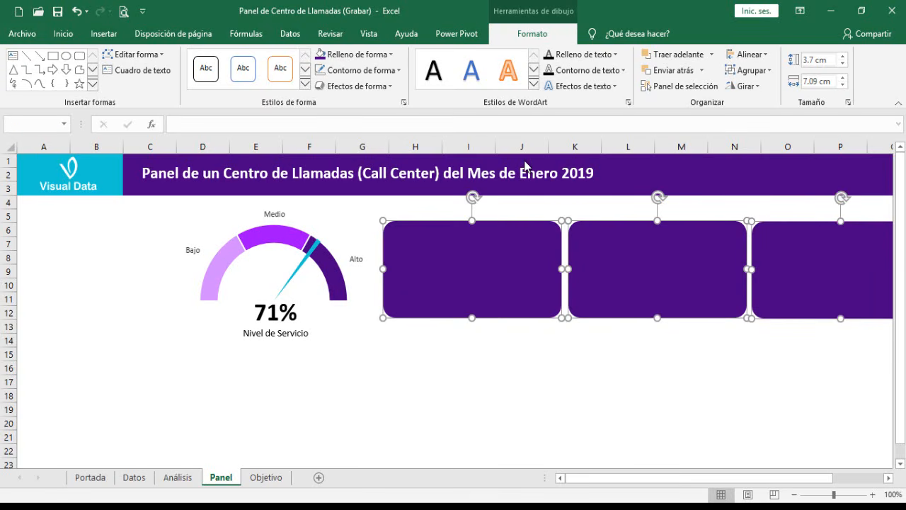
pyautogui.click(765, 55)
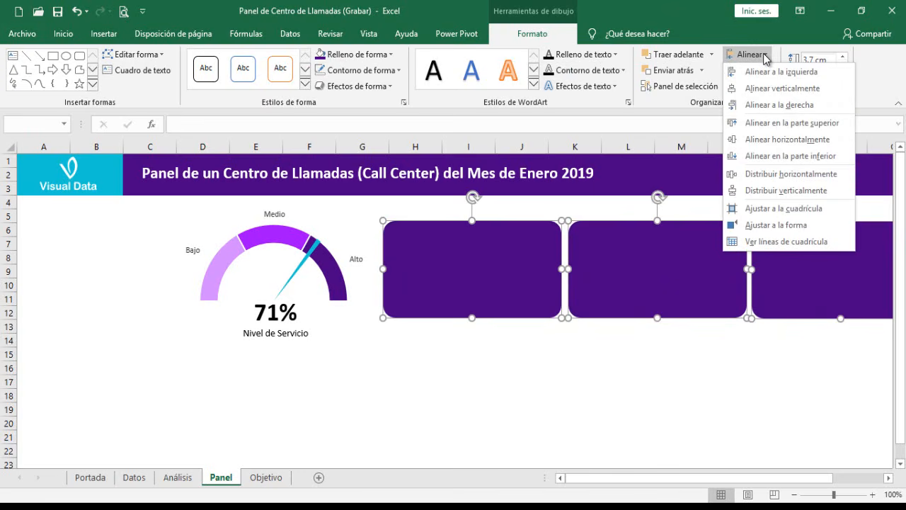
pyautogui.click(786, 174)
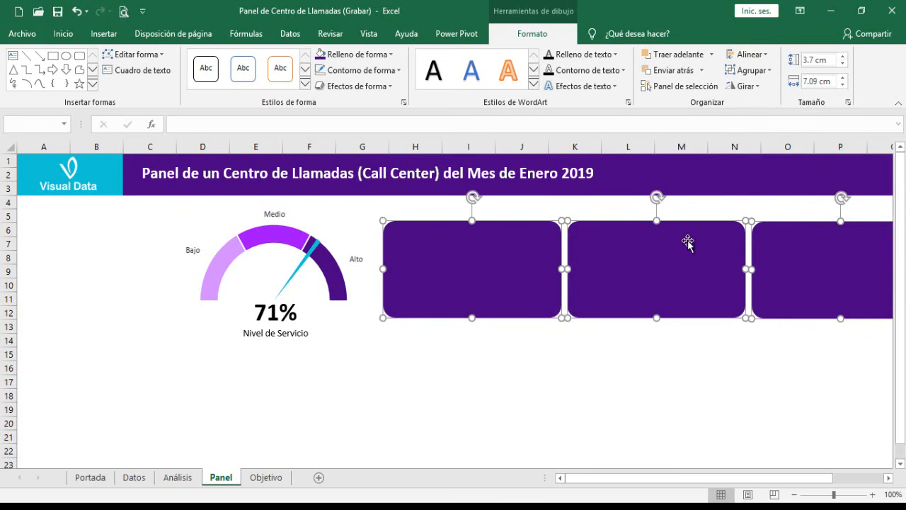
pyautogui.moveTo(680, 252); pyautogui.dragTo(677, 252)
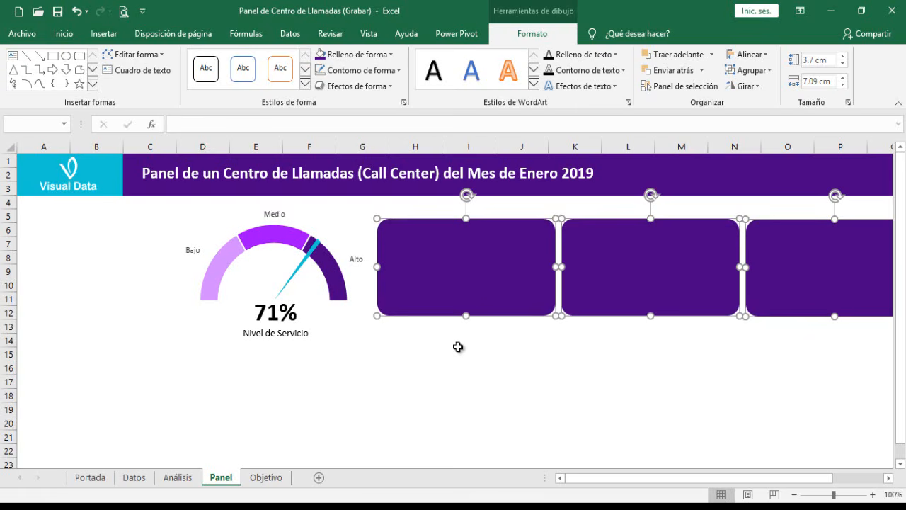
pyautogui.click(497, 352)
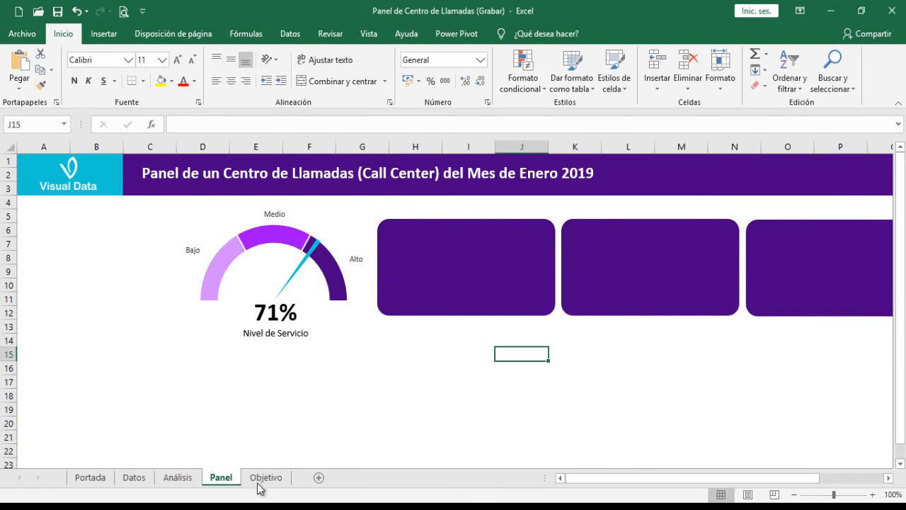
# Step: Check the first card's content on the Objetivo sheet, and enter the label "llamadas entrantes" in cell K3 of the Análisis sheet
pyautogui.click(259, 484)
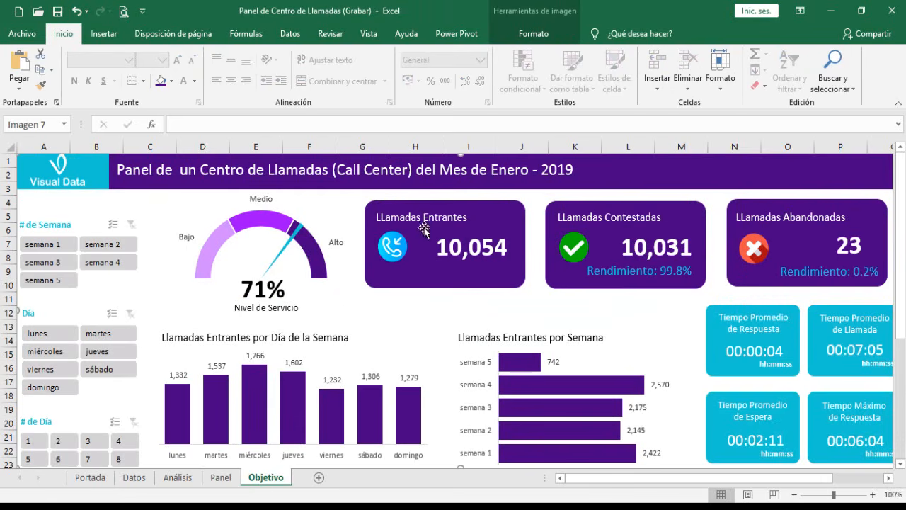
pyautogui.click(178, 477)
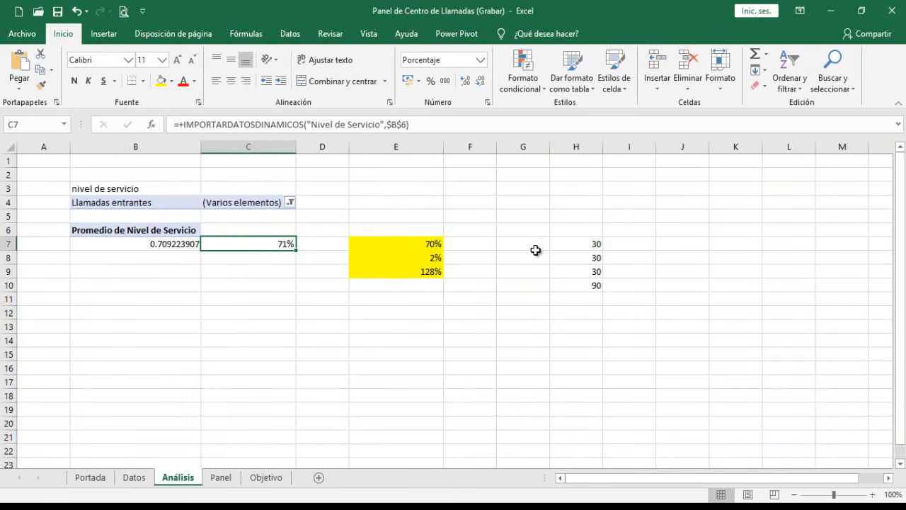
pyautogui.moveTo(648, 481); pyautogui.dragTo(670, 481)
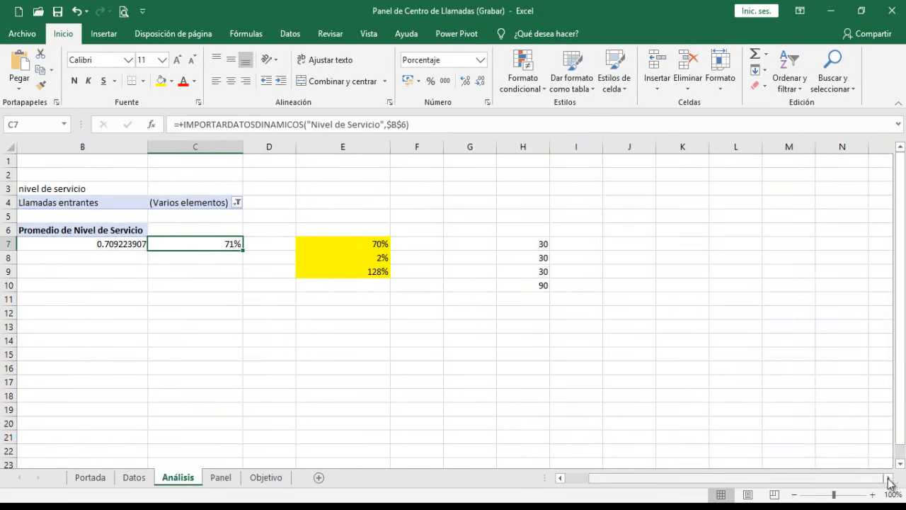
pyautogui.hscroll(3, 890, 483)
pyautogui.click(417, 193)
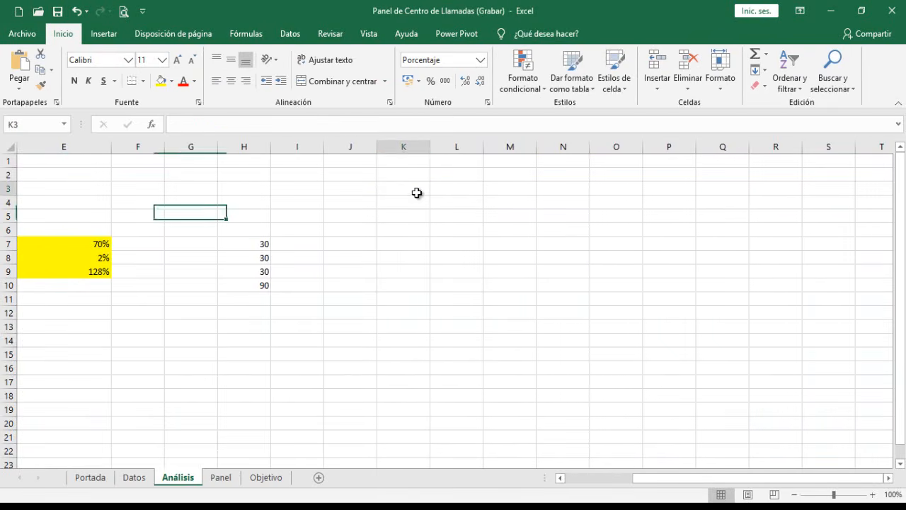
pyautogui.click(461, 192)
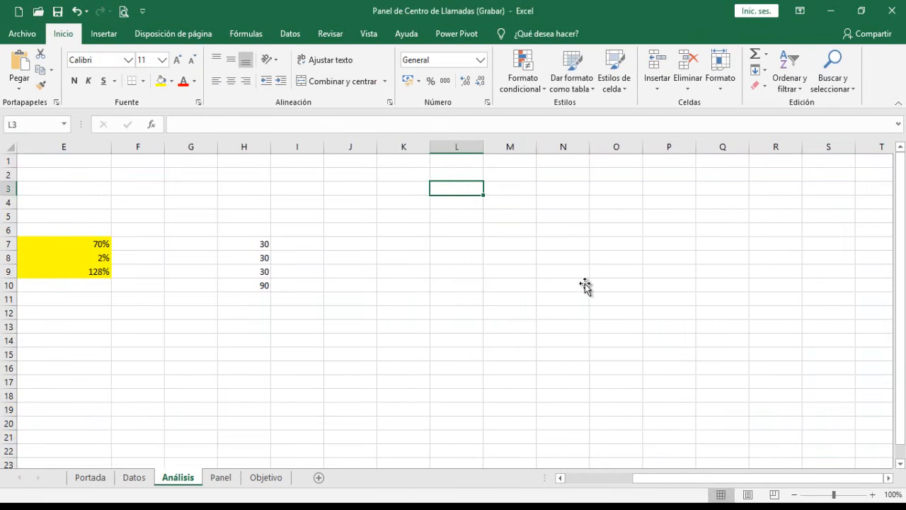
pyautogui.click(717, 399)
pyautogui.write('ll')
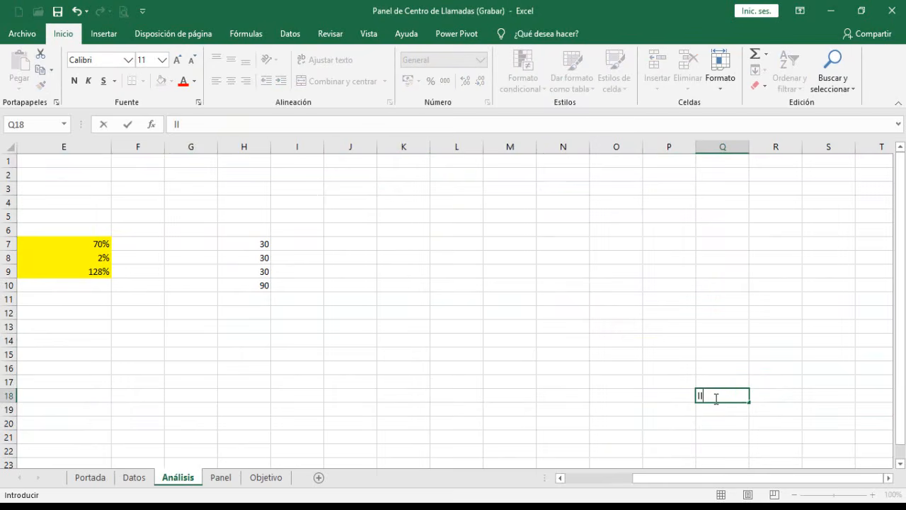
pyautogui.click(390, 190)
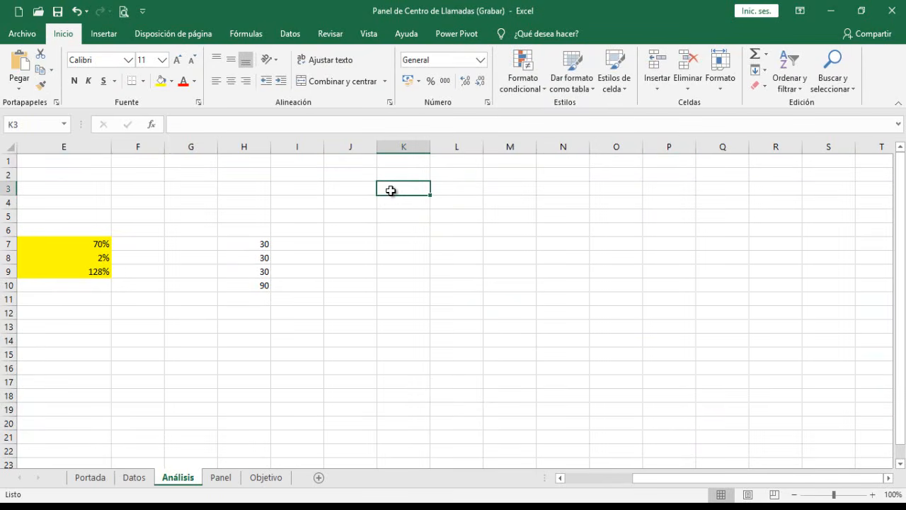
pyautogui.moveTo(681, 482); pyautogui.dragTo(663, 488)
pyautogui.write('llamadas entrantes')
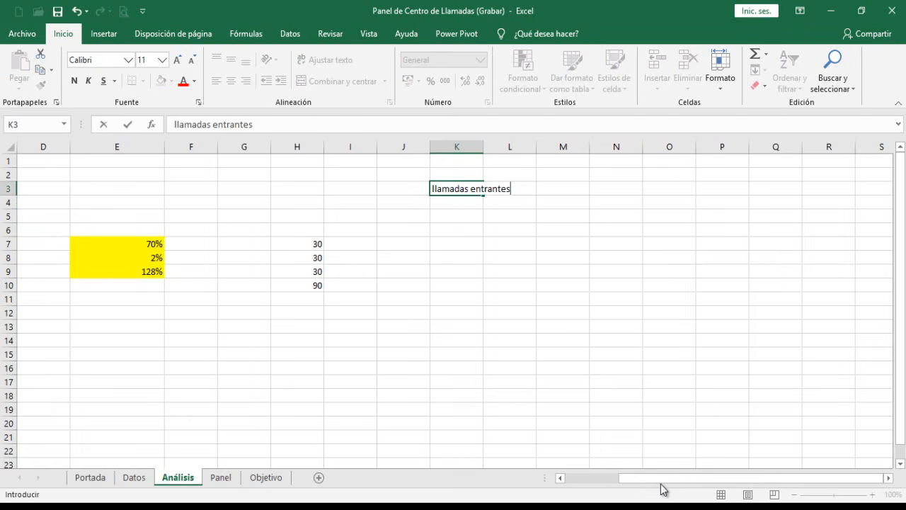
pyautogui.press('Return')
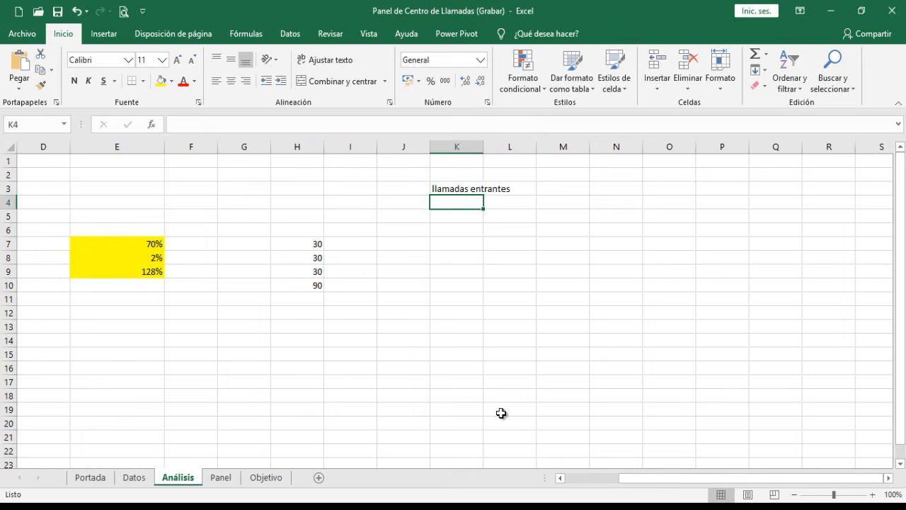
# Step: Insert a pivot table from the source "base" at Análisis K4, with Llamadas entrantes summed as its value
pyautogui.click(112, 37)
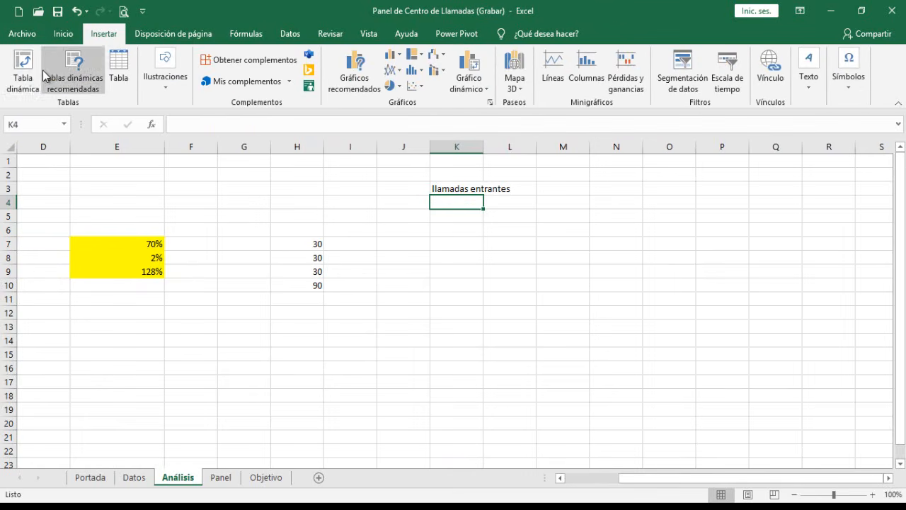
pyautogui.click(36, 76)
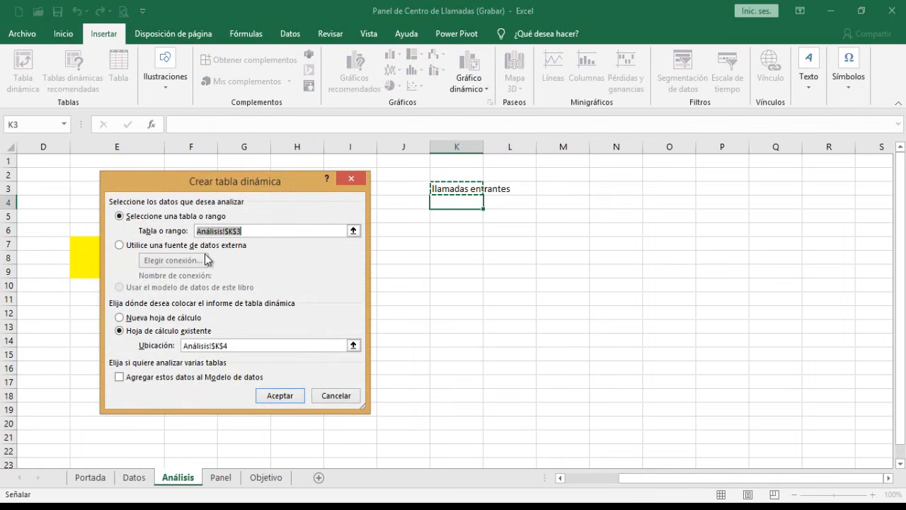
pyautogui.write('base')
pyautogui.press('Return')
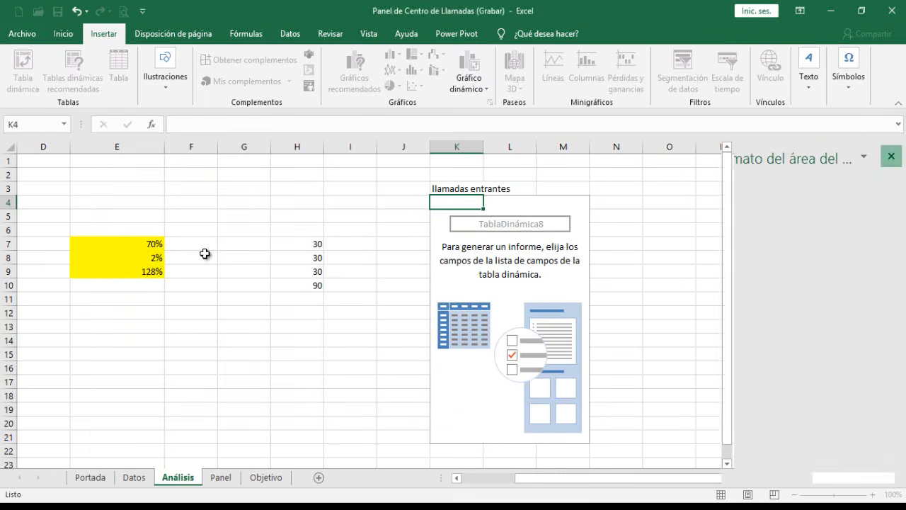
pyautogui.scroll(-3, 892, 255)
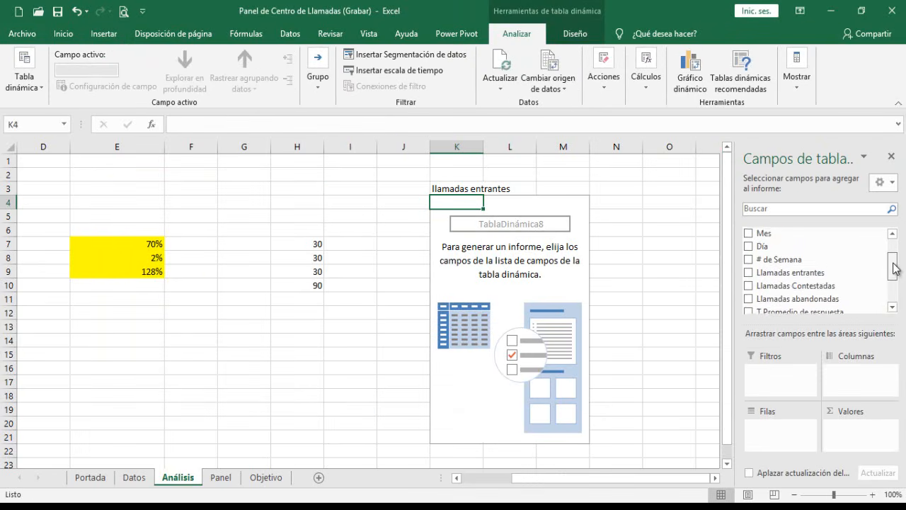
pyautogui.moveTo(824, 264); pyautogui.dragTo(861, 433)
# Step: Enter a formula in K7 that retrieves the pivot table's Llamadas entrantes total from K5
pyautogui.click(516, 240)
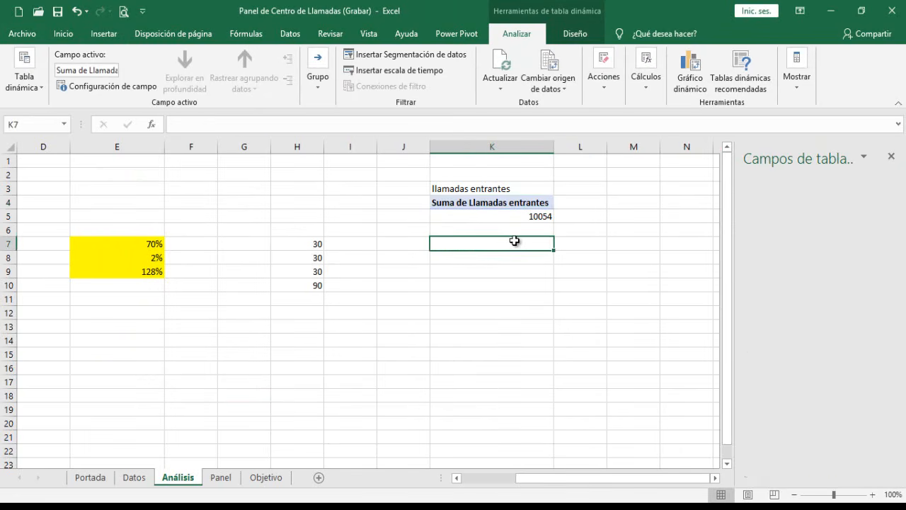
pyautogui.write('+')
pyautogui.click(516, 217)
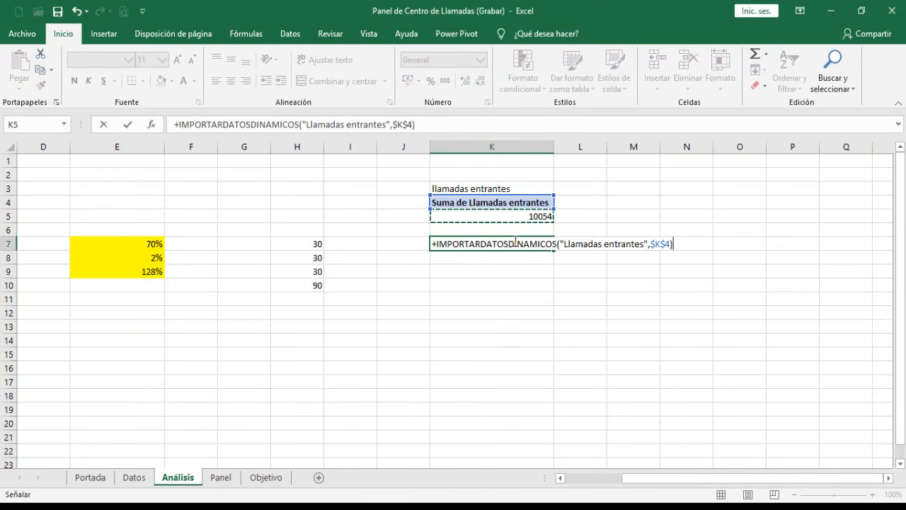
pyautogui.press('Return')
# Step: Format cell K7 with a thousands separator and no decimals
pyautogui.click(515, 242)
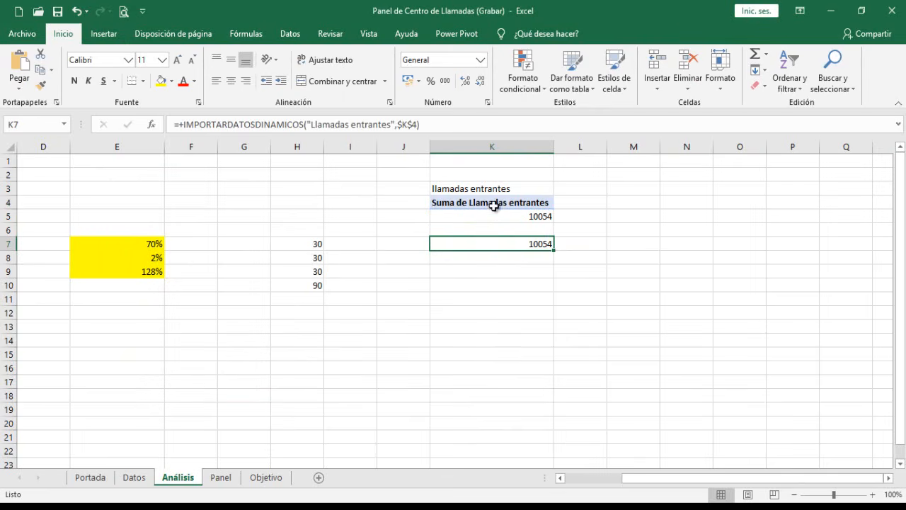
pyautogui.click(444, 81)
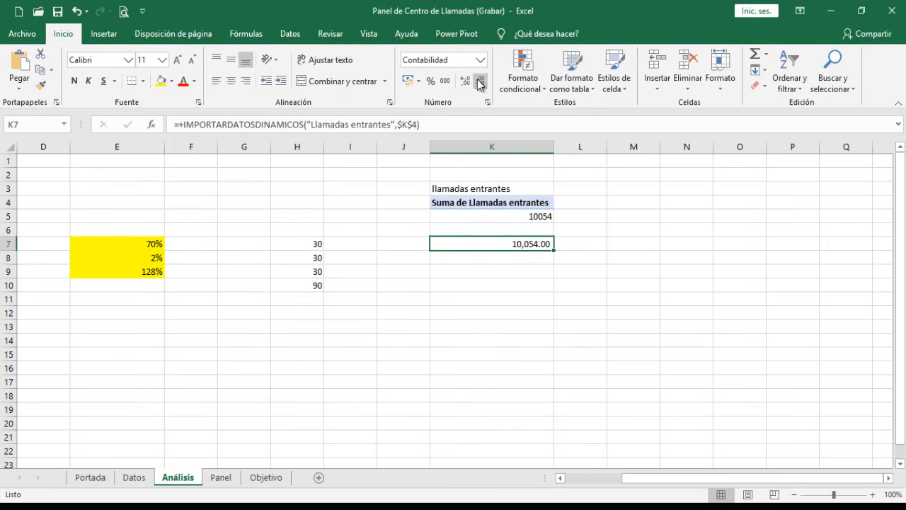
pyautogui.click(480, 84)
pyautogui.click(480, 83)
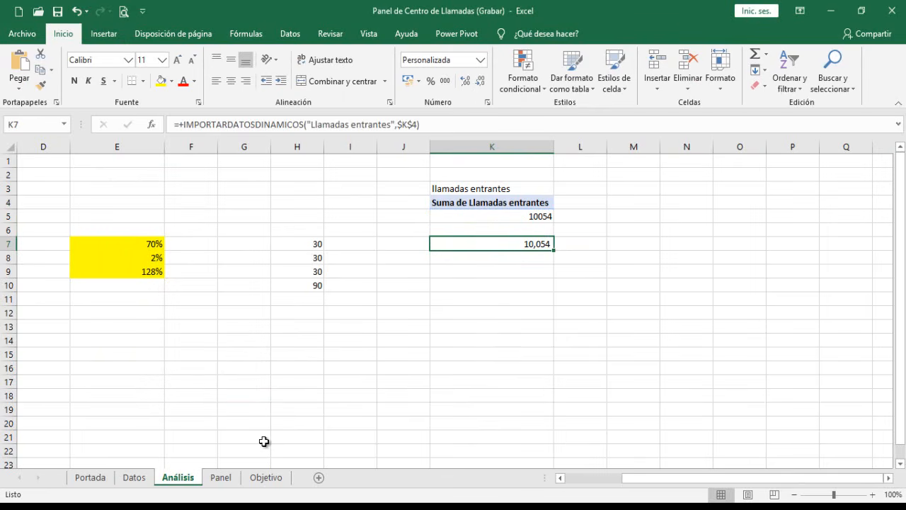
# Step: Draw a text box just below the first purple card on the Panel sheet
pyautogui.click(220, 478)
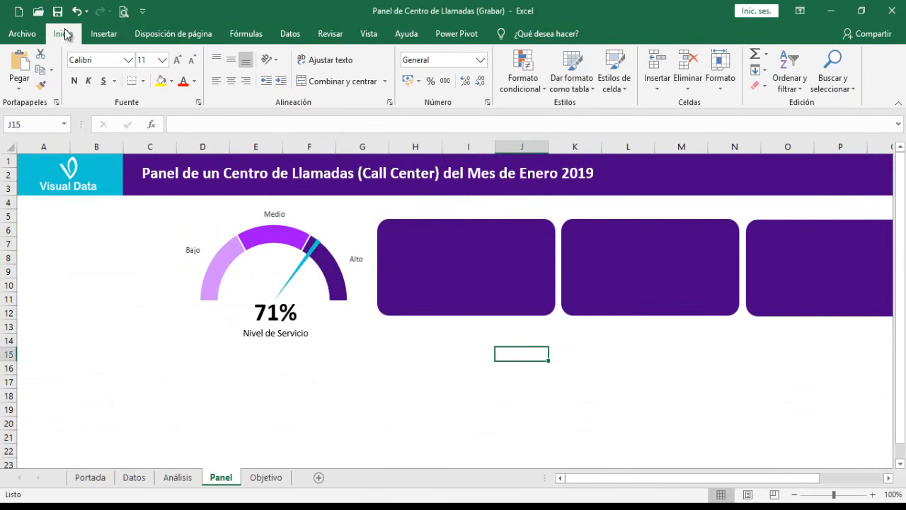
pyautogui.click(109, 34)
pyautogui.click(171, 93)
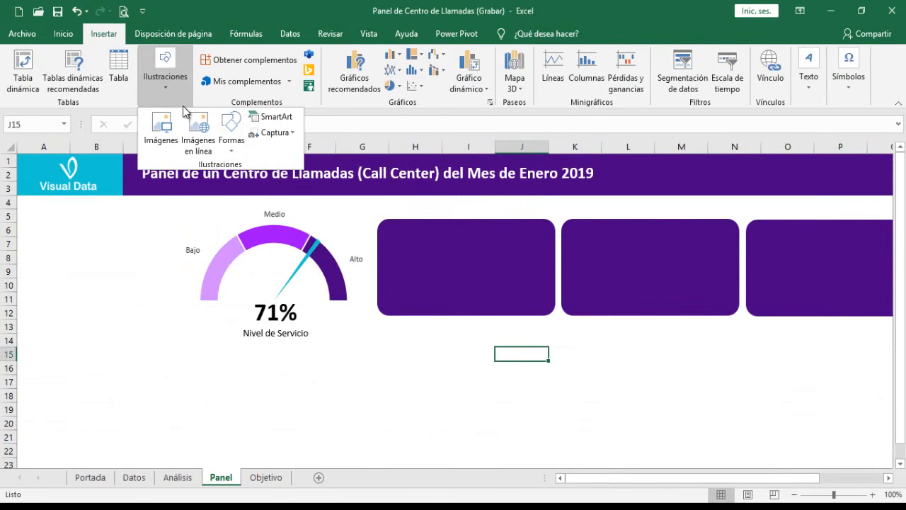
pyautogui.click(233, 152)
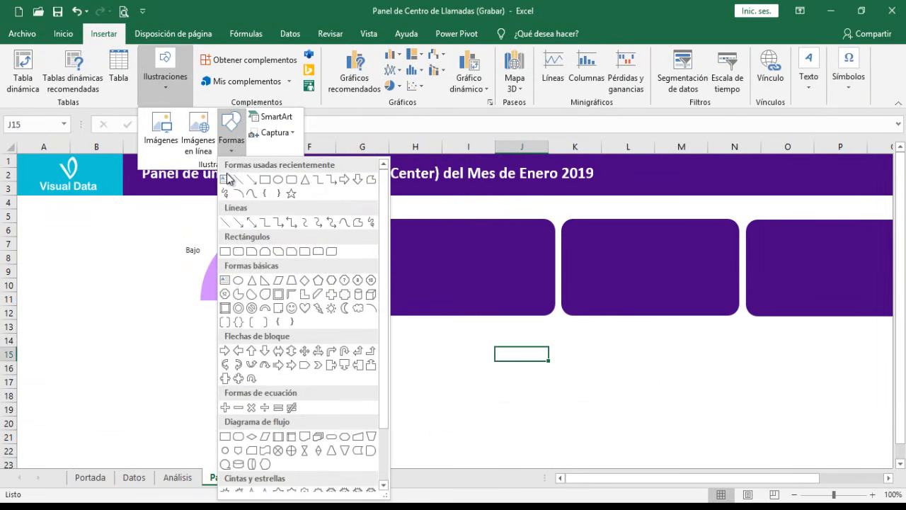
pyautogui.click(226, 178)
pyautogui.moveTo(435, 330); pyautogui.dragTo(554, 366)
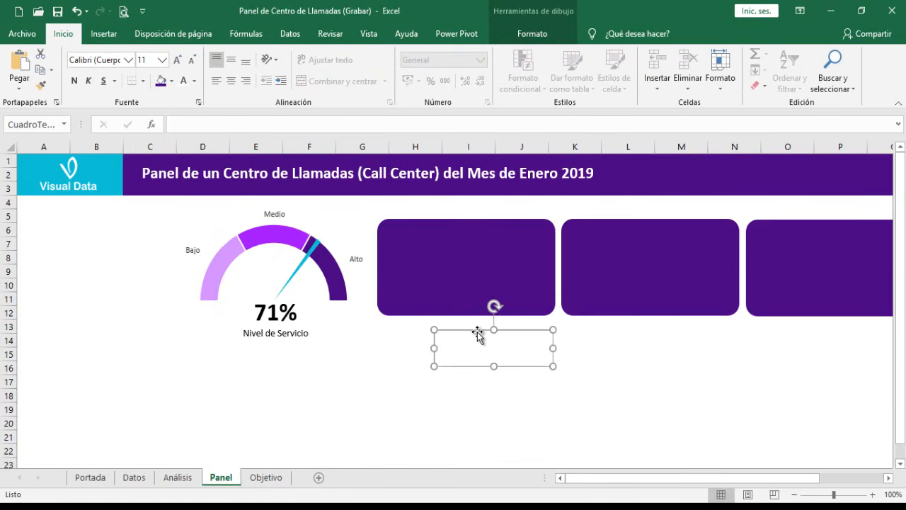
# Step: Link the new text box to the incoming calls total with the formula =Análisis!K7
pyautogui.click(194, 126)
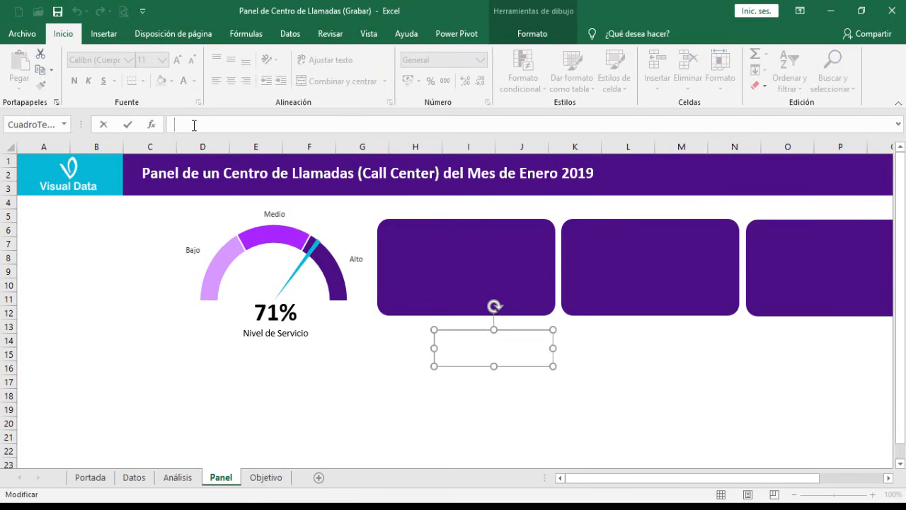
pyautogui.write('=')
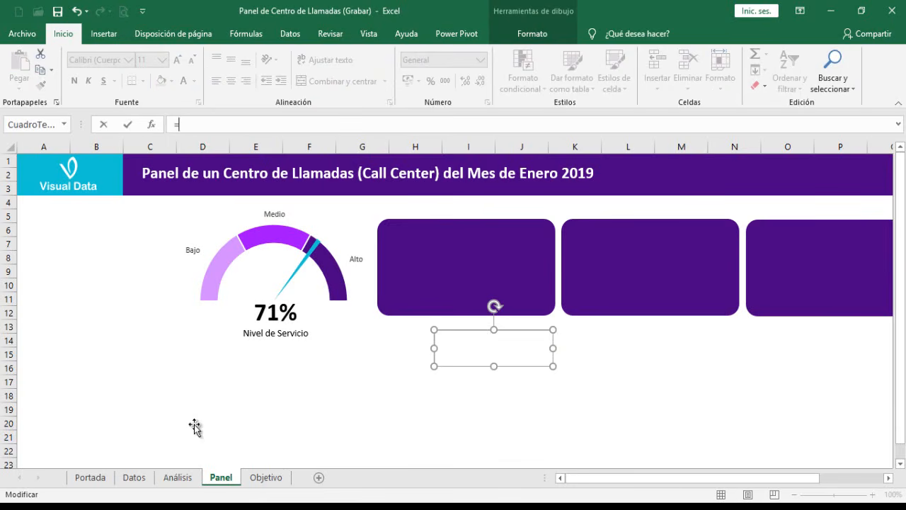
pyautogui.click(178, 477)
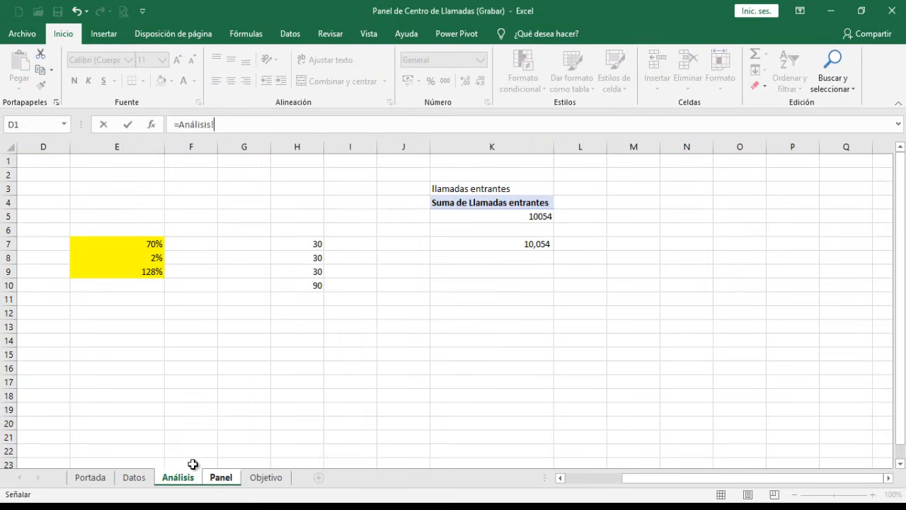
pyautogui.click(532, 244)
pyautogui.press('Return')
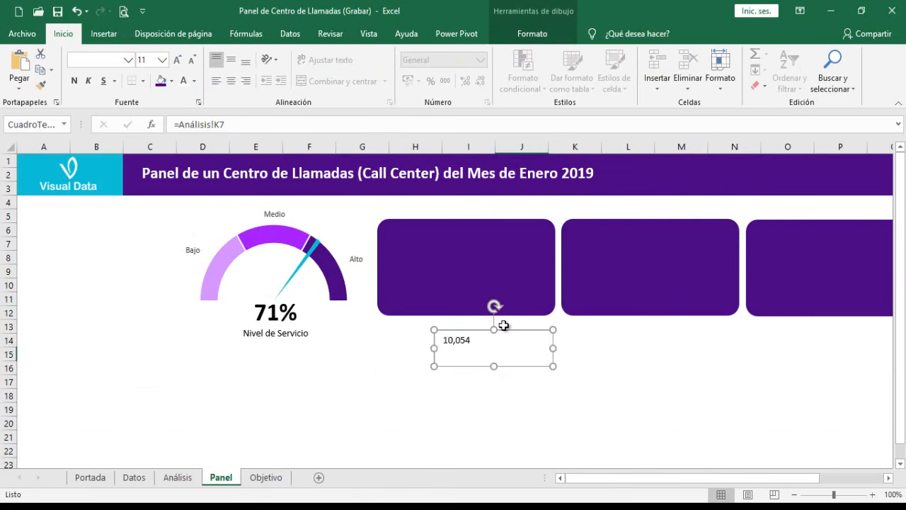
# Step: Align the linked text box's content right and vertically centered, and move the box onto the first purple card
pyautogui.click(246, 82)
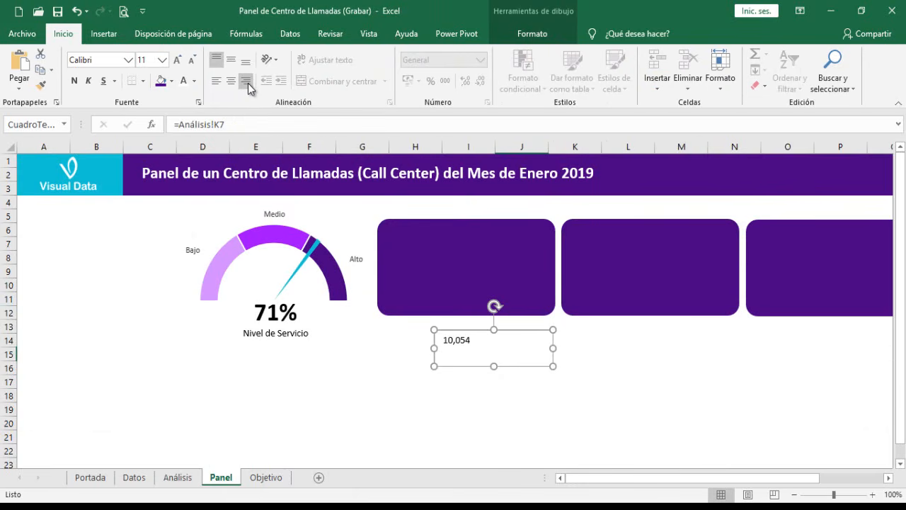
pyautogui.click(249, 85)
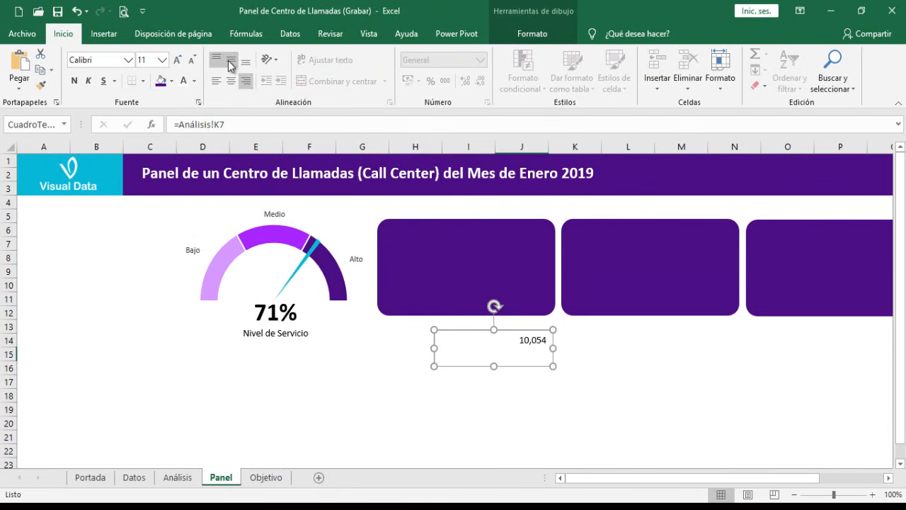
pyautogui.click(229, 62)
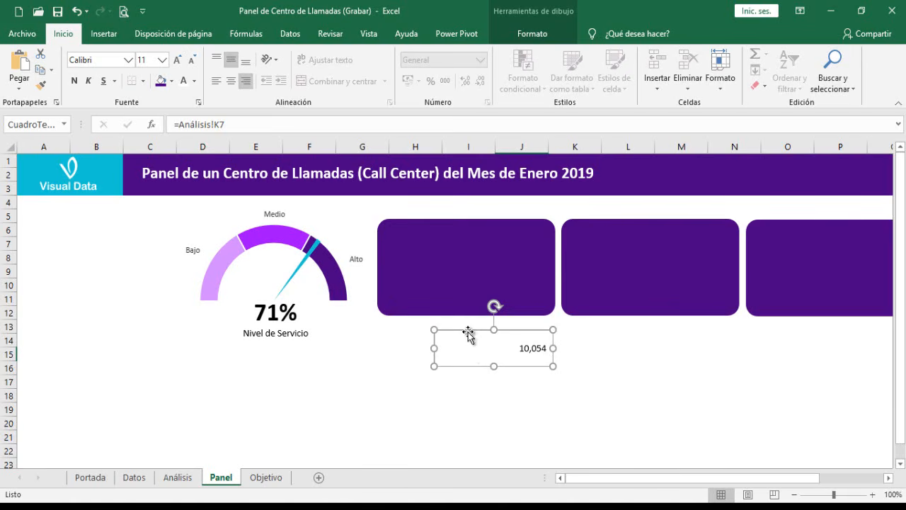
pyautogui.moveTo(467, 330); pyautogui.dragTo(458, 253)
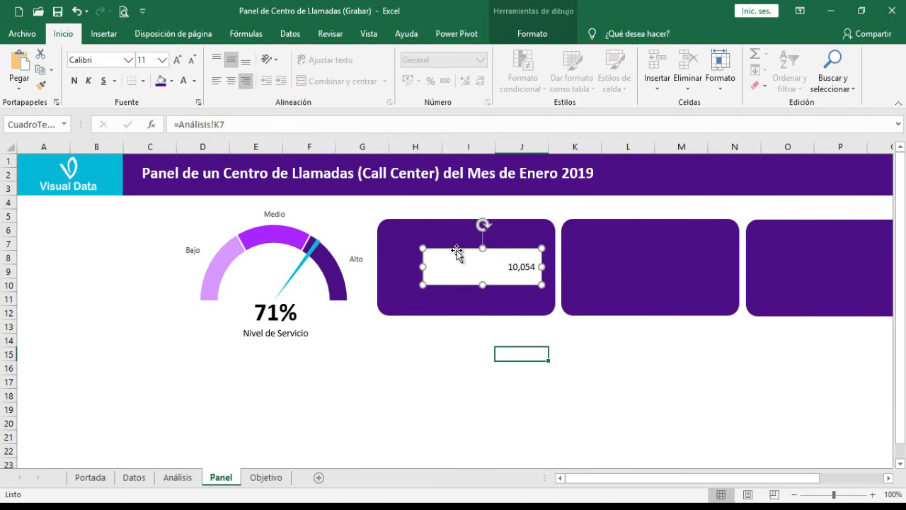
# Step: Remove the outline and the fill from the linked incoming calls text box on the first purple card
pyautogui.click(525, 35)
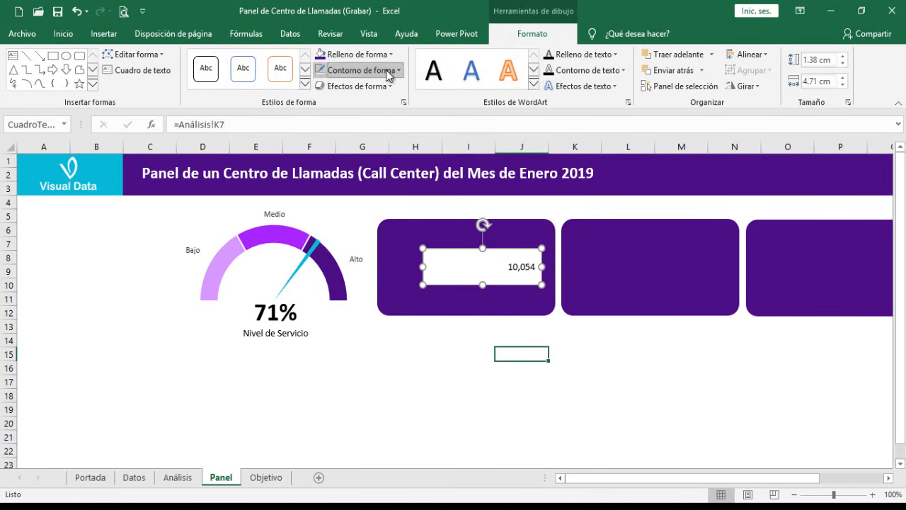
pyautogui.click(389, 71)
pyautogui.click(347, 235)
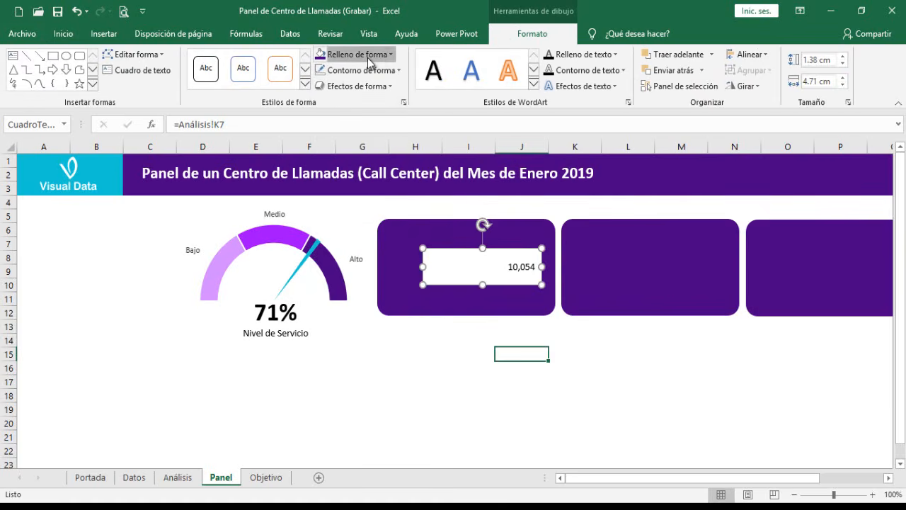
pyautogui.click(354, 55)
pyautogui.click(359, 221)
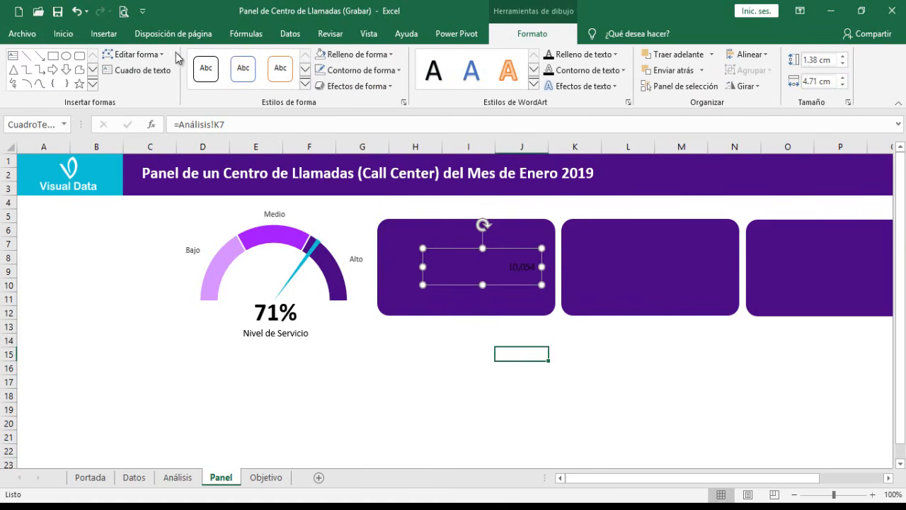
# Step: Format the linked incoming calls total as white, bold text at size 32
pyautogui.click(65, 34)
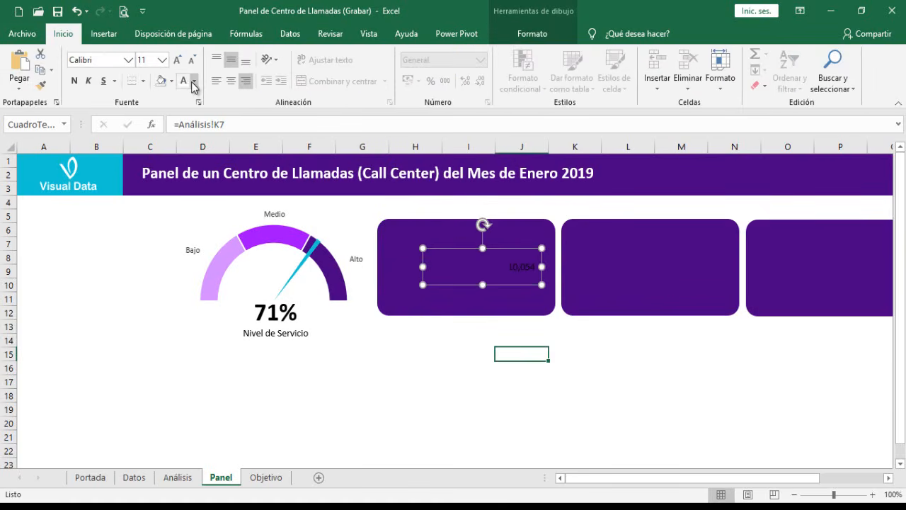
pyautogui.click(195, 81)
pyautogui.click(188, 130)
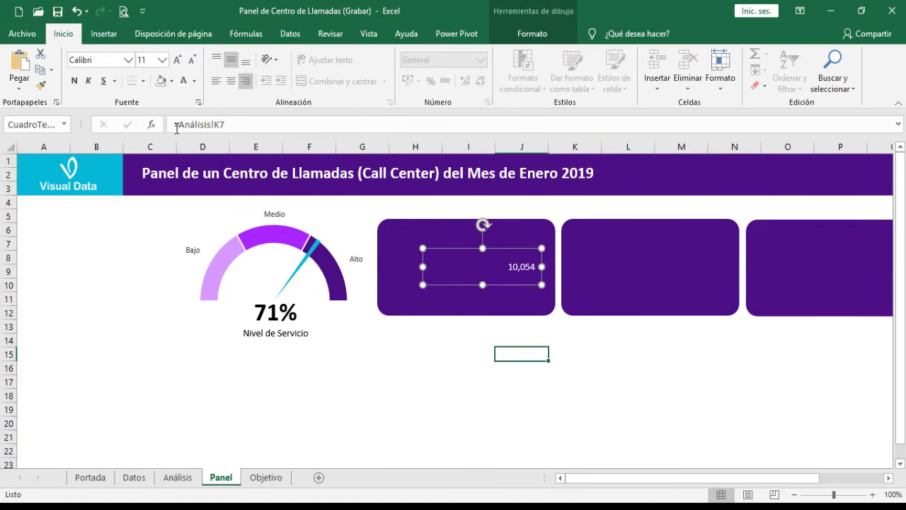
pyautogui.click(75, 82)
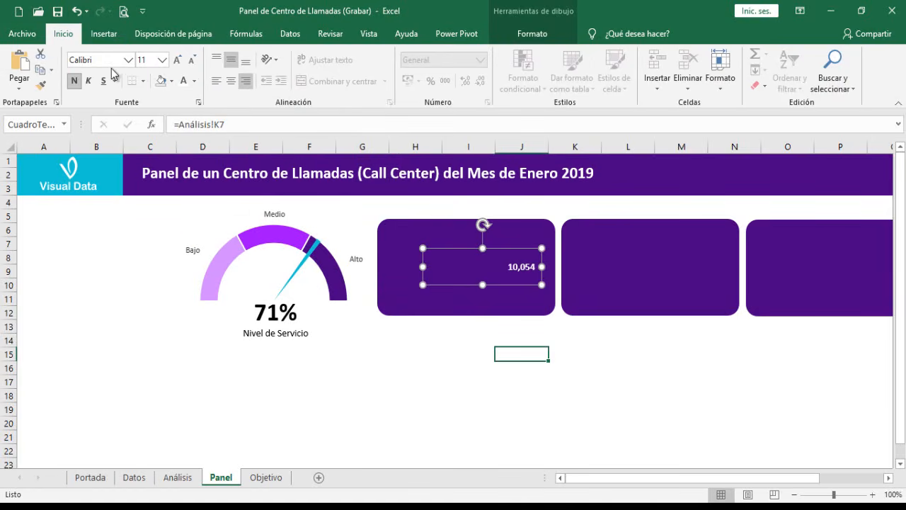
pyautogui.click(177, 60)
pyautogui.click(180, 61)
pyautogui.click(178, 60)
pyautogui.click(178, 60)
pyautogui.click(178, 60)
pyautogui.click(178, 60)
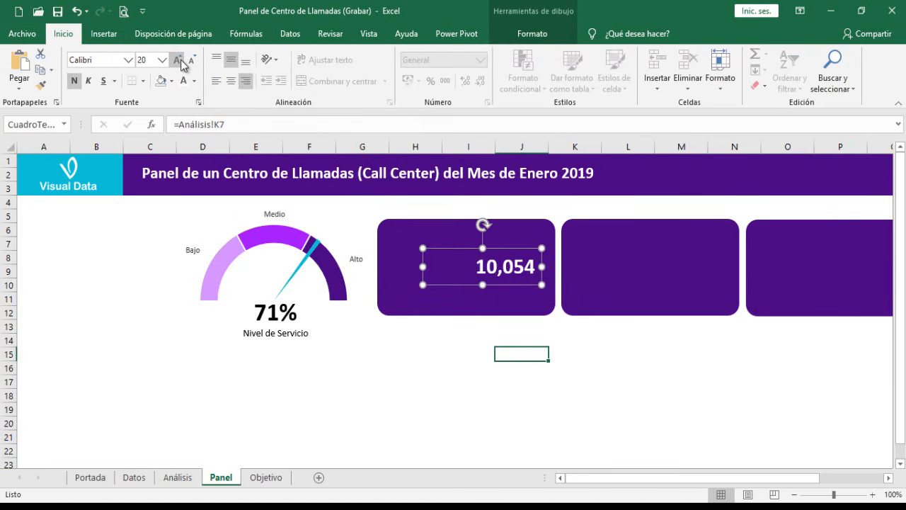
pyautogui.click(177, 60)
pyautogui.click(177, 60)
pyautogui.click(178, 60)
pyautogui.click(178, 60)
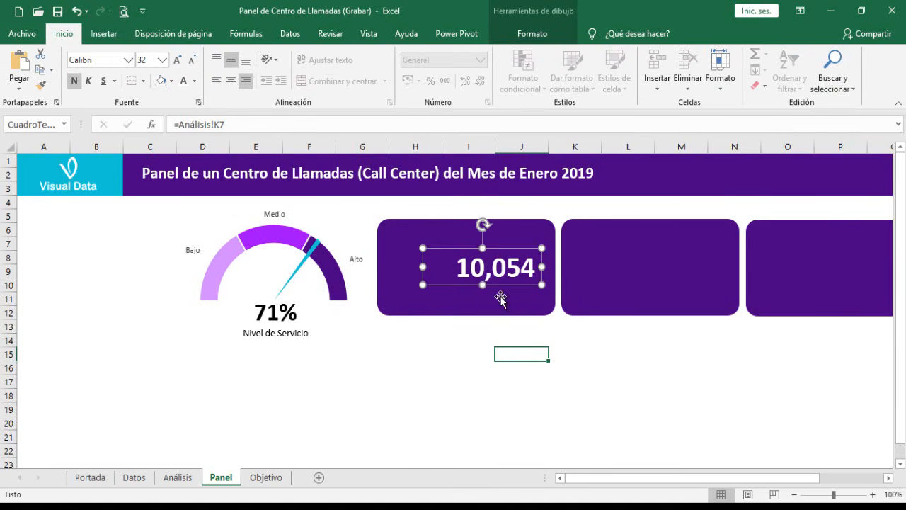
# Step: Fine-tune the total's position toward the right side of the first card, using the Objetivo sheet as reference
pyautogui.moveTo(461, 249); pyautogui.dragTo(467, 248)
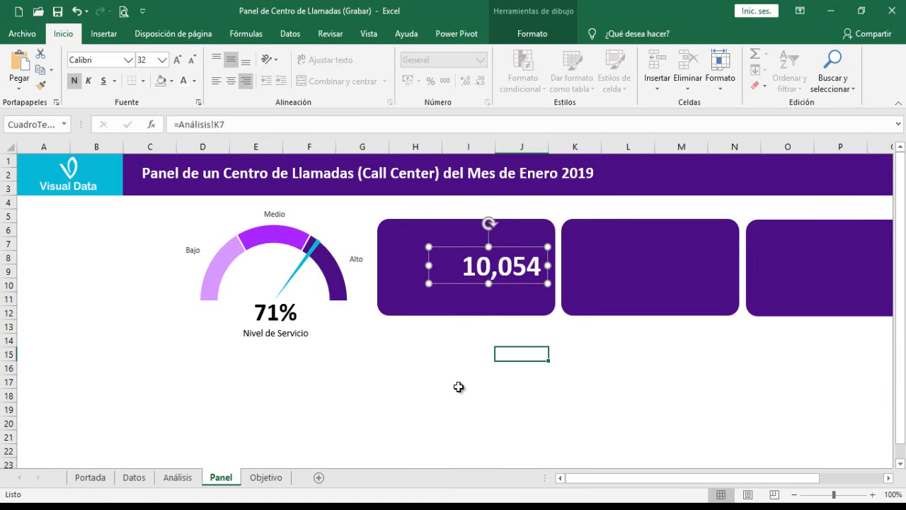
pyautogui.click(276, 479)
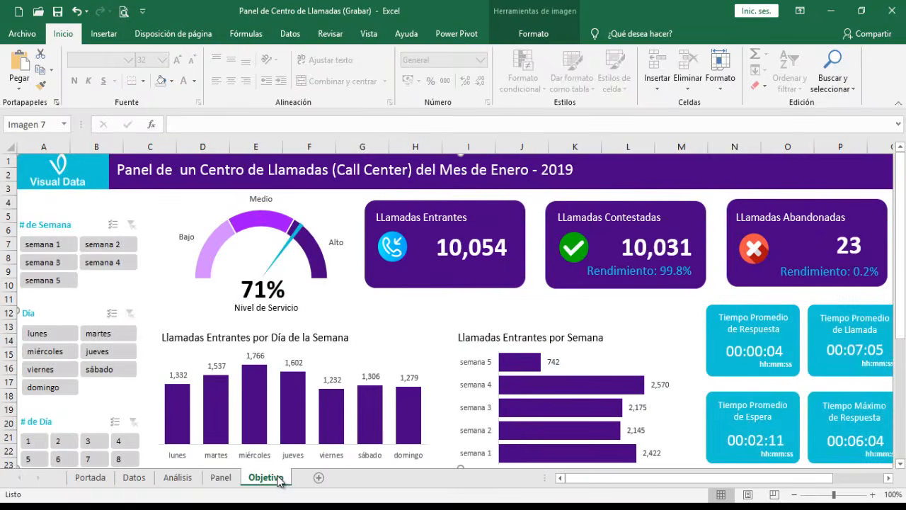
pyautogui.click(222, 478)
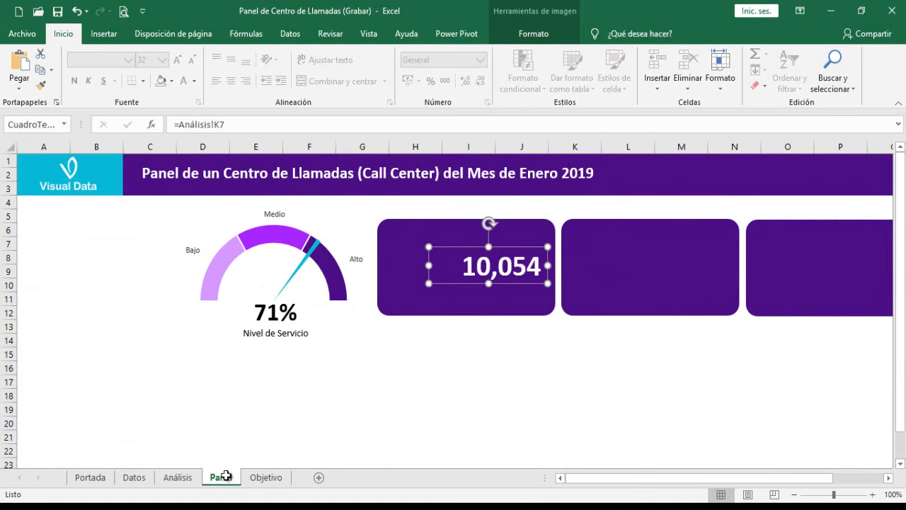
pyautogui.moveTo(478, 248); pyautogui.dragTo(474, 247)
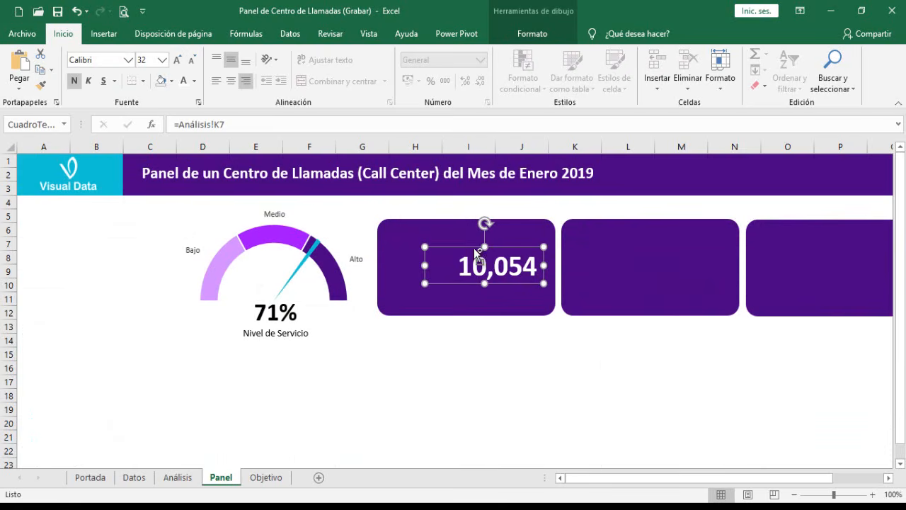
# Step: Duplicate the total's text box, place the copy in the first card's upper-left area and left-align its text
pyautogui.hotkey('ctrl', 'd')
pyautogui.moveTo(447, 294); pyautogui.dragTo(398, 255)
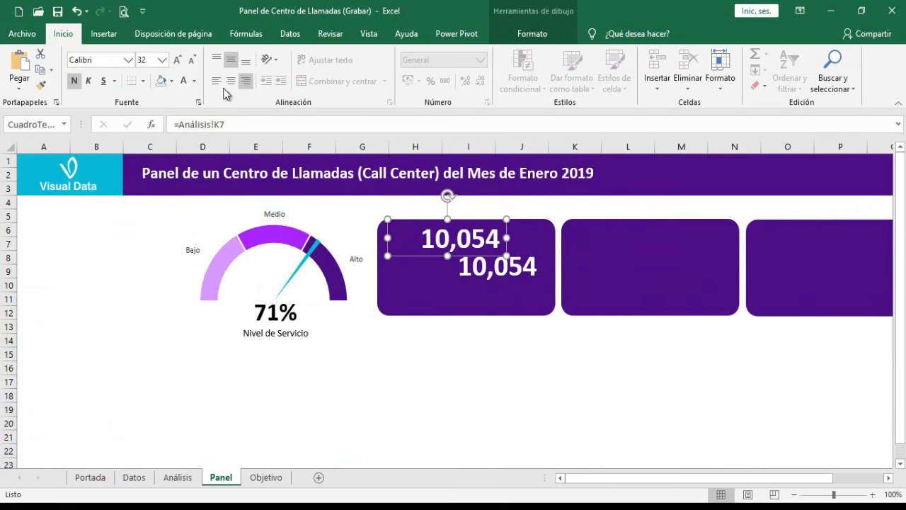
pyautogui.click(217, 82)
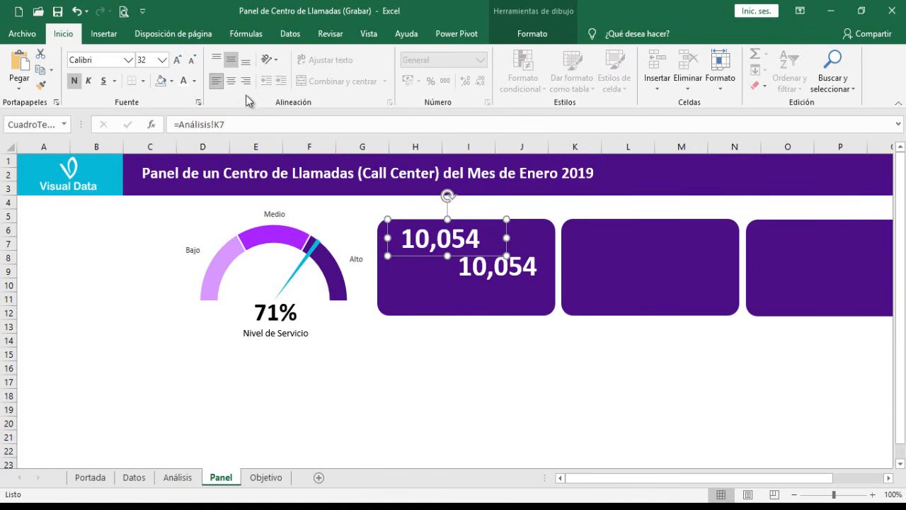
# Step: Reduce the duplicated text box's font size to 14 and remove its bold formatting
pyautogui.click(193, 60)
pyautogui.click(193, 60)
pyautogui.click(193, 60)
pyautogui.click(193, 60)
pyautogui.click(192, 60)
pyautogui.click(192, 60)
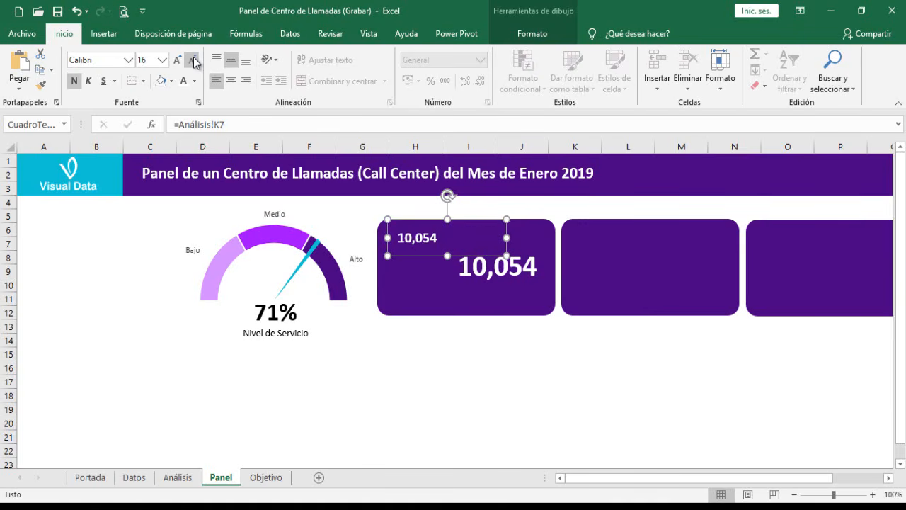
pyautogui.click(193, 61)
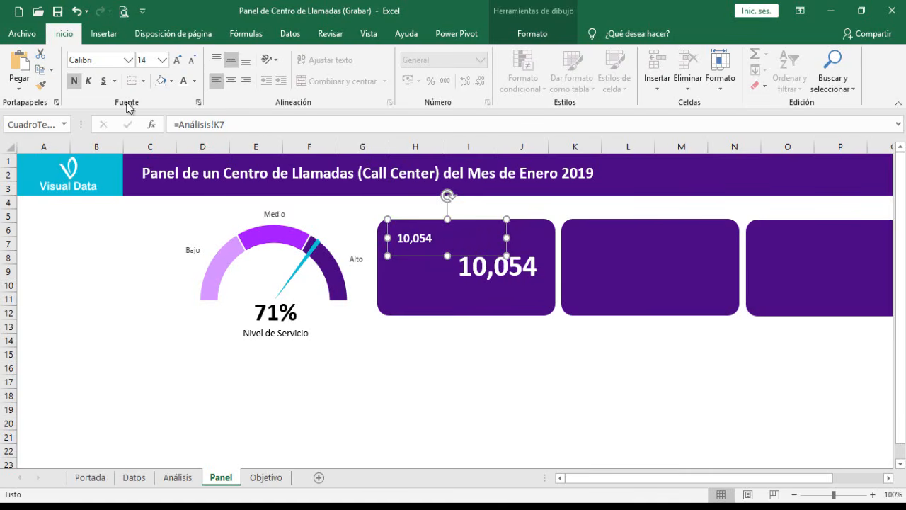
pyautogui.click(76, 81)
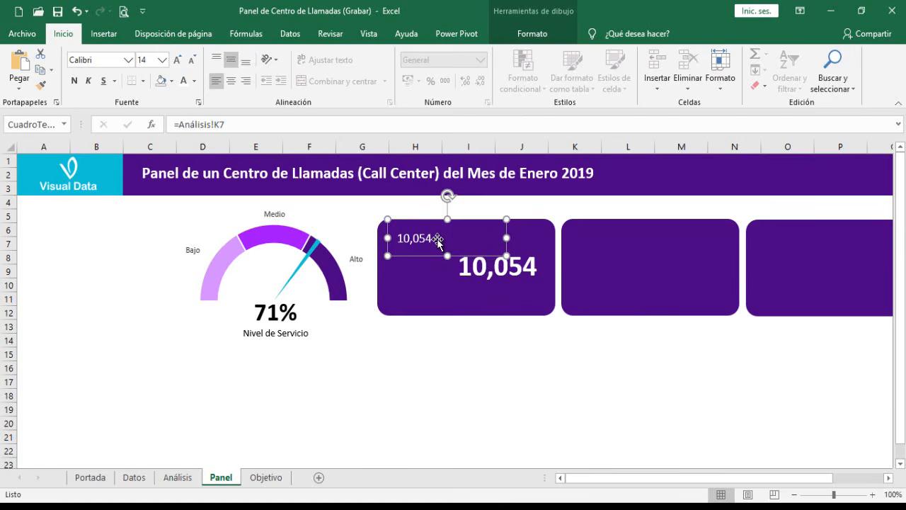
pyautogui.write('=')
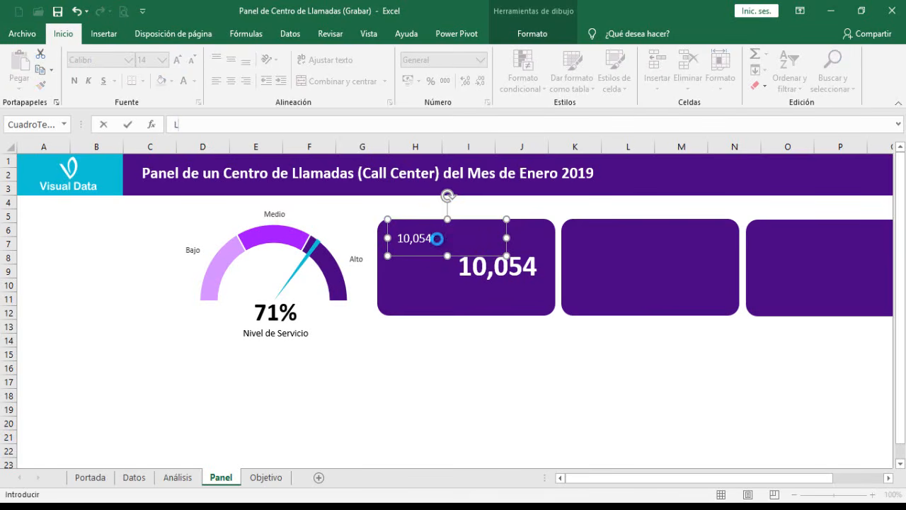
pyautogui.press('Return')
pyautogui.click(520, 239)
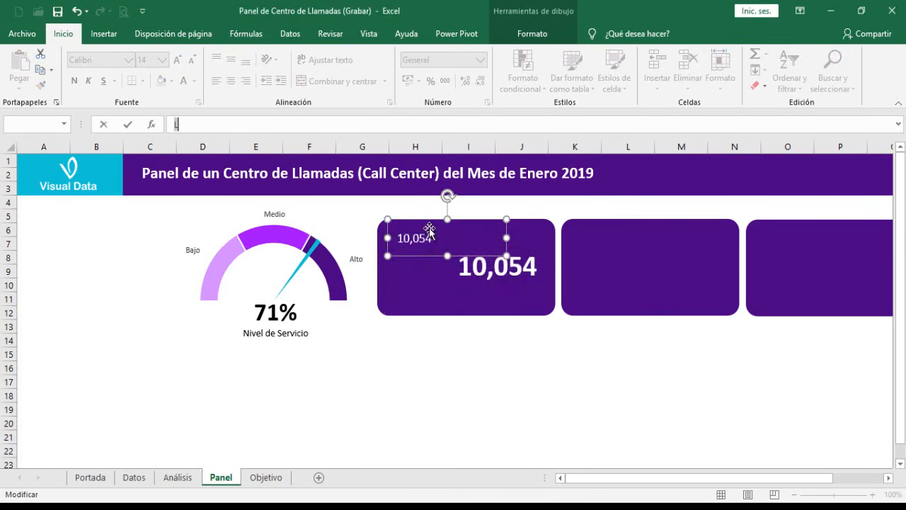
pyautogui.press('Return')
pyautogui.click(523, 240)
pyautogui.click(508, 233)
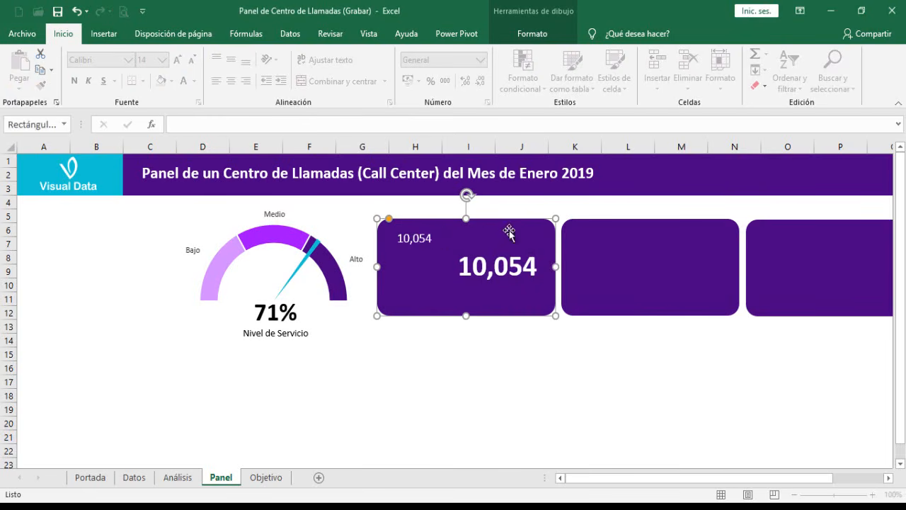
# Step: Replace the content of the duplicated text box with the label "Llamadas Entrantes"
pyautogui.click(429, 243)
pyautogui.moveTo(434, 241); pyautogui.dragTo(384, 241)
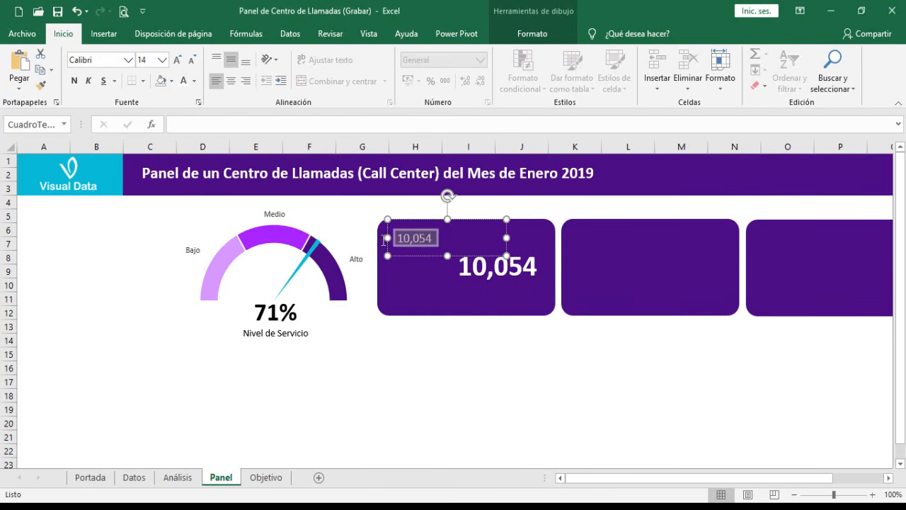
pyautogui.write('LL')
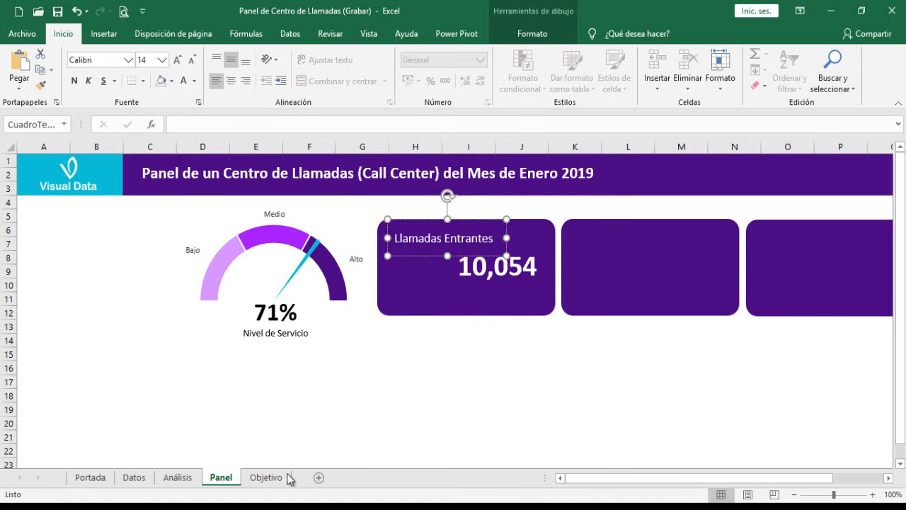
# Step: Copy the incoming call icon from the Portada sheet and place it on the first Panel card, beneath the "Llamadas Entrantes" label
pyautogui.click(267, 481)
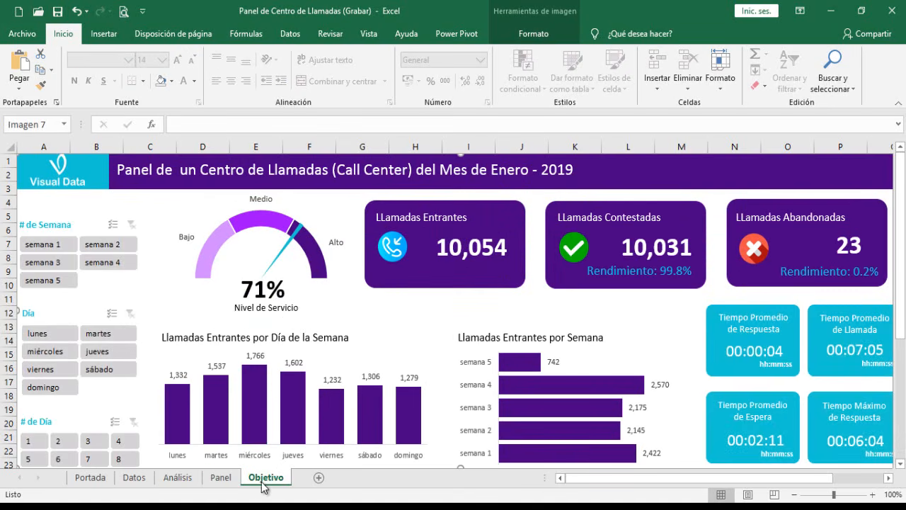
pyautogui.click(90, 479)
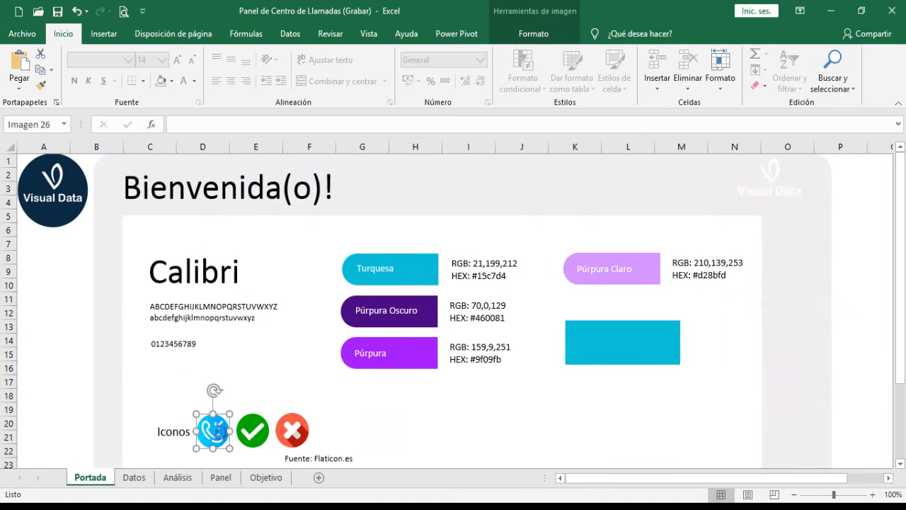
pyautogui.click(233, 479)
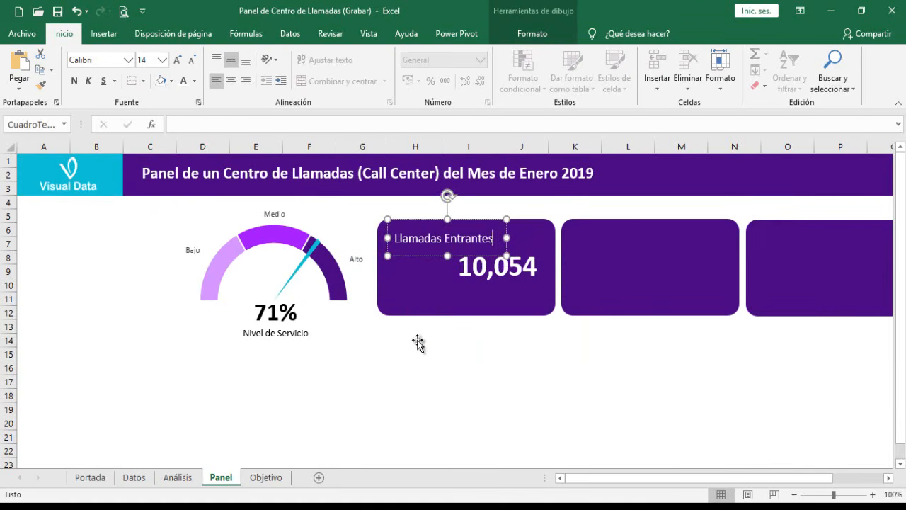
pyautogui.click(413, 359)
pyautogui.click(557, 392)
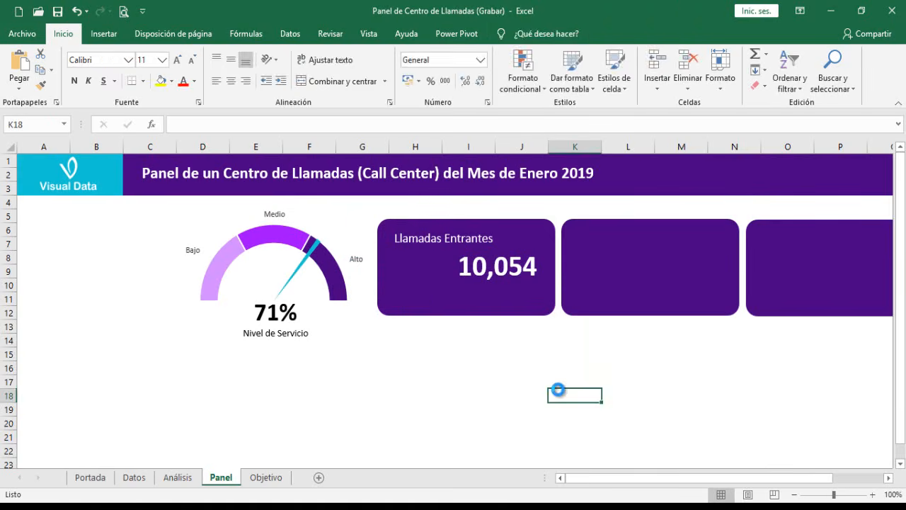
pyautogui.hotkey('ctrl', 'v')
pyautogui.moveTo(463, 305); pyautogui.dragTo(411, 272)
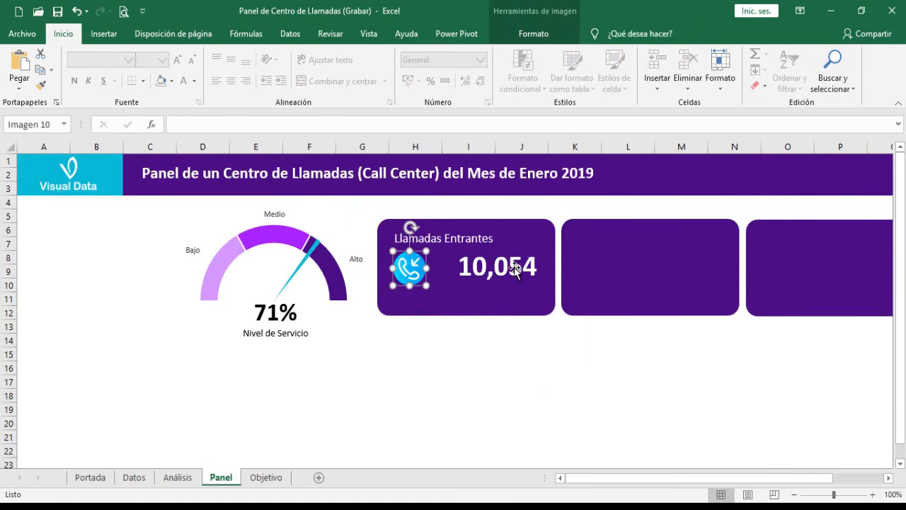
# Step: Shift the total and the phone icon slightly down on the first card so they line up with each other
pyautogui.moveTo(514, 268); pyautogui.dragTo(515, 272)
pyautogui.click(409, 271)
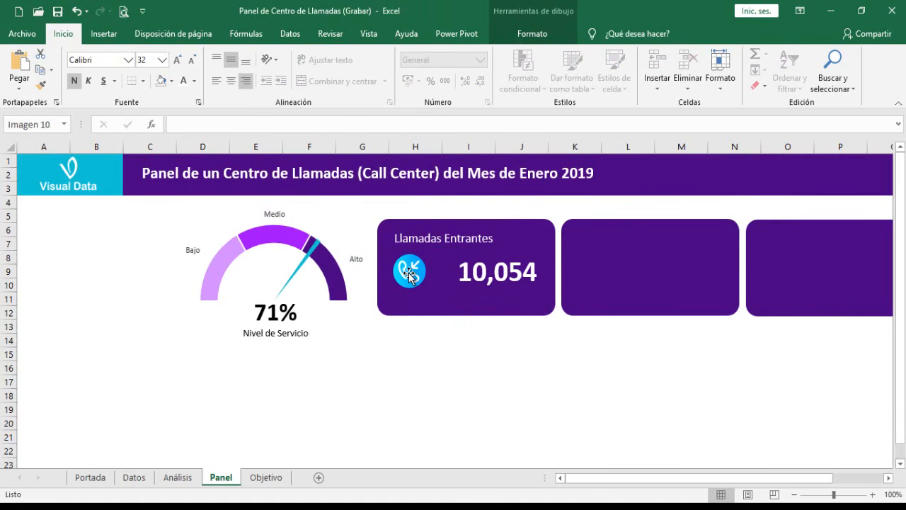
pyautogui.click(409, 273)
# Step: Duplicate the first card's label, phone icon and total together, and move the copies onto the second purple card
pyautogui.click(437, 243)
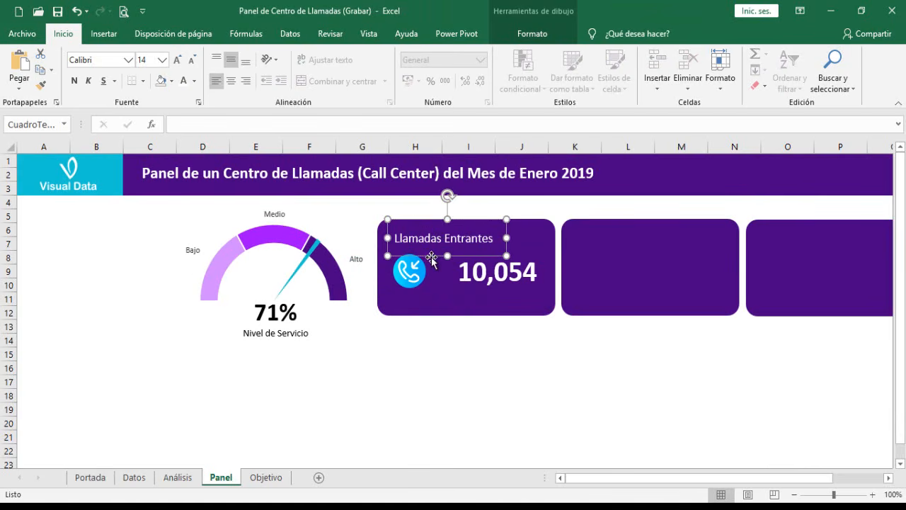
pyautogui.keyDown('shift'); pyautogui.click(410, 270); pyautogui.keyUp('shift')
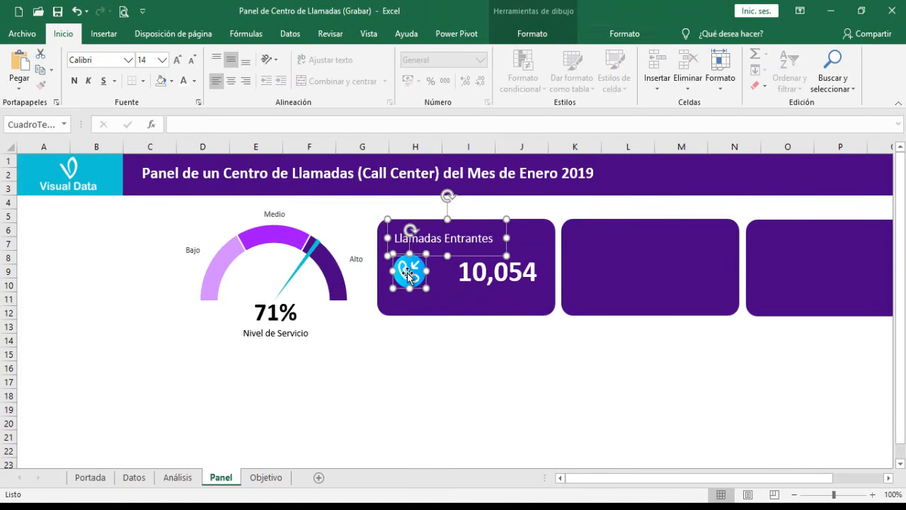
pyautogui.keyDown('shift'); pyautogui.click(486, 275); pyautogui.keyUp('shift')
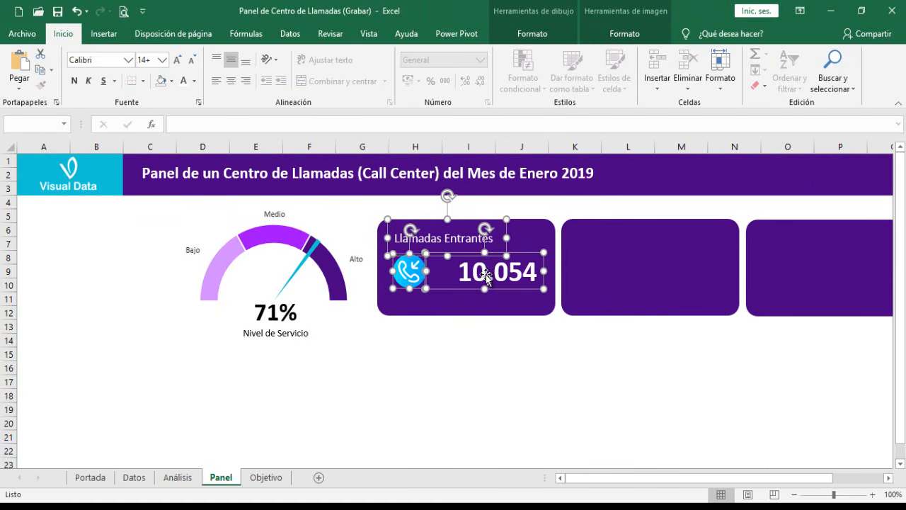
pyautogui.hotkey('ctrl', 'd')
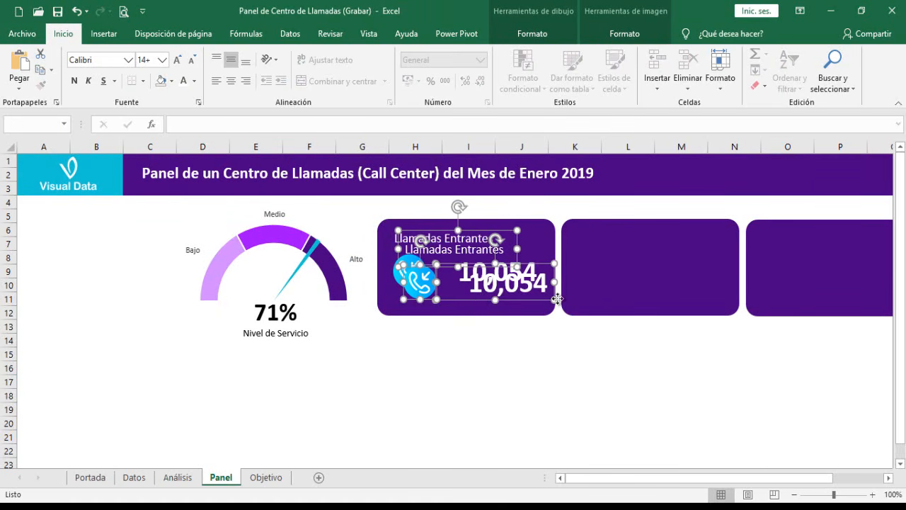
pyautogui.moveTo(557, 298); pyautogui.dragTo(646, 285)
# Step: Change the second card's label to "Llamadas Contestadas" and widen its text box so the label fits on one line
pyautogui.click(272, 483)
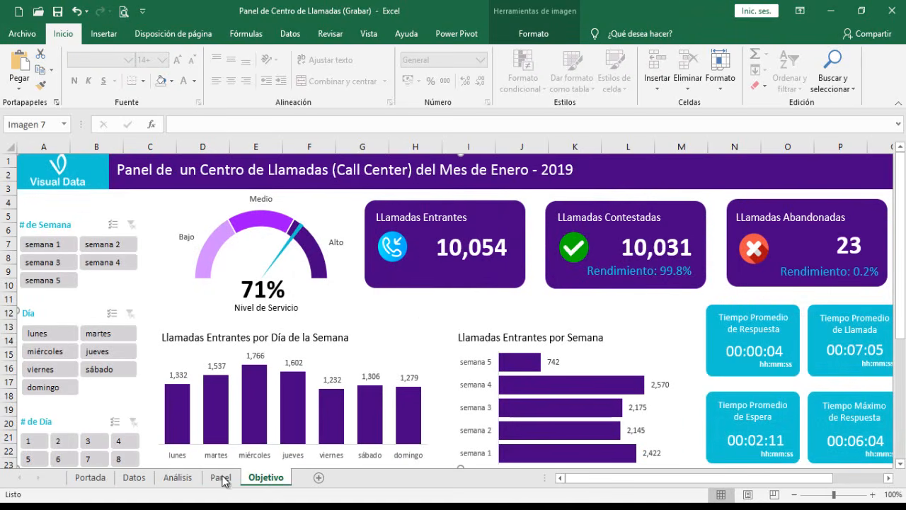
pyautogui.click(223, 480)
pyautogui.click(639, 235)
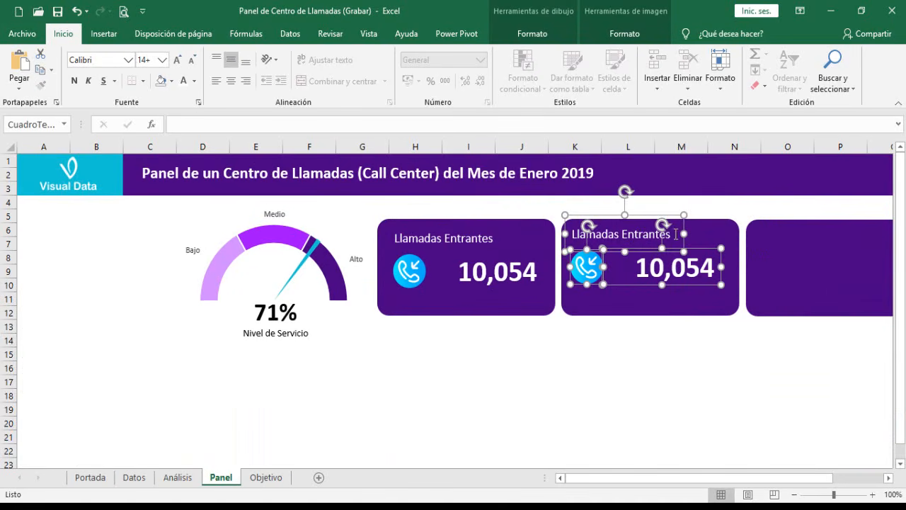
pyautogui.doubleClick(642, 236)
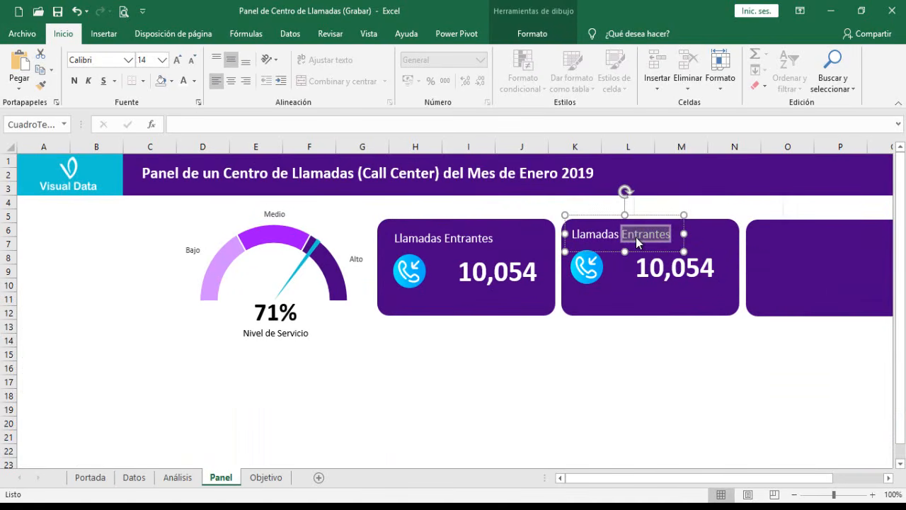
pyautogui.write('C')
pyautogui.write('a')
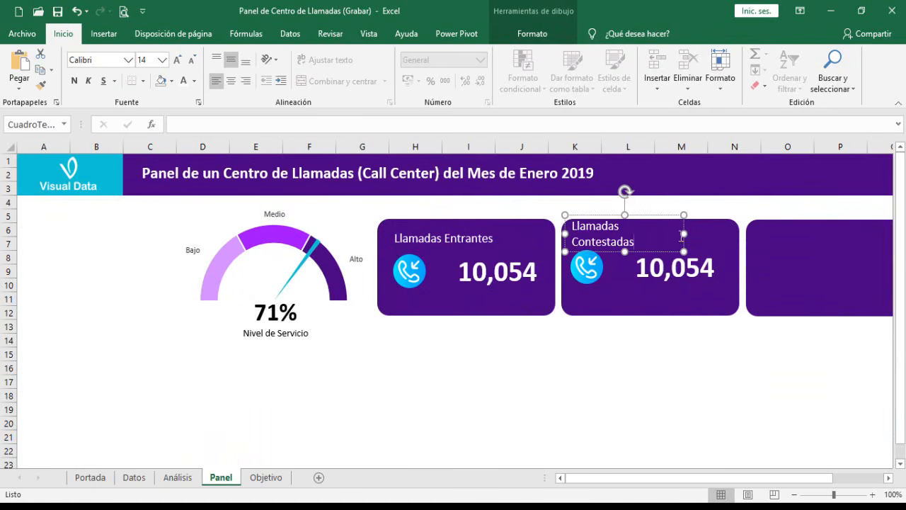
pyautogui.moveTo(685, 235); pyautogui.dragTo(698, 234)
# Step: Enter the heading "llamadas contestadas" in cell M3 of the Análisis sheet
pyautogui.click(688, 266)
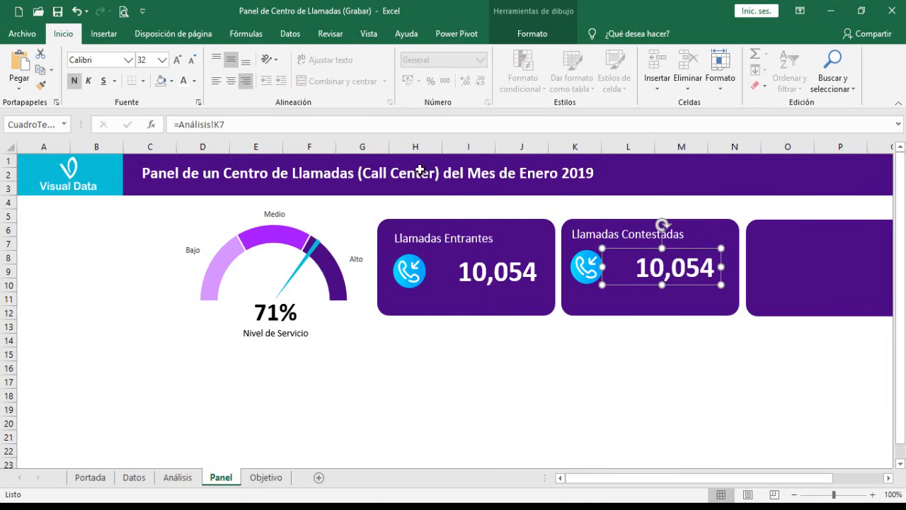
pyautogui.click(179, 477)
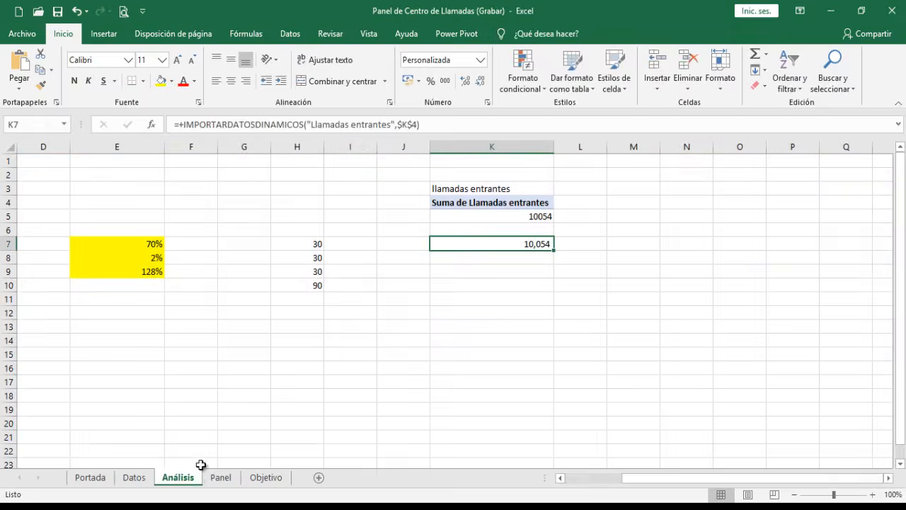
pyautogui.click(889, 478)
pyautogui.click(889, 478)
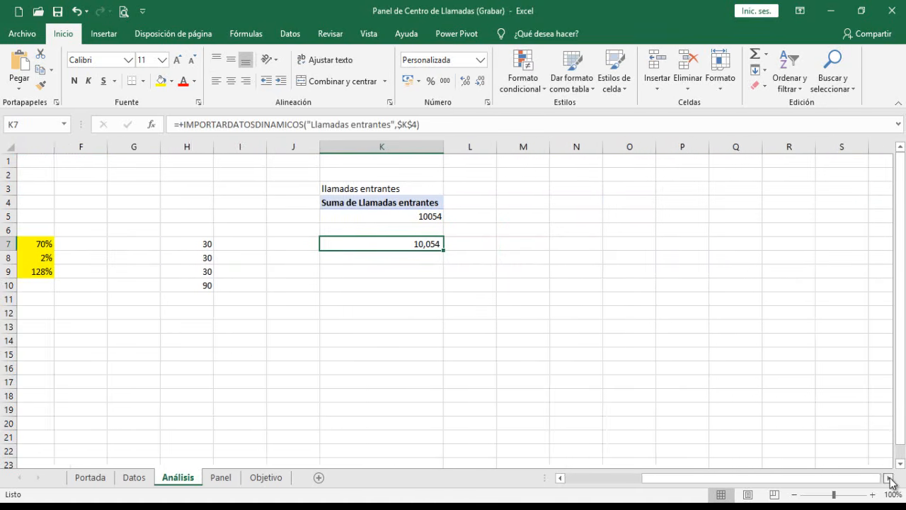
pyautogui.click(489, 190)
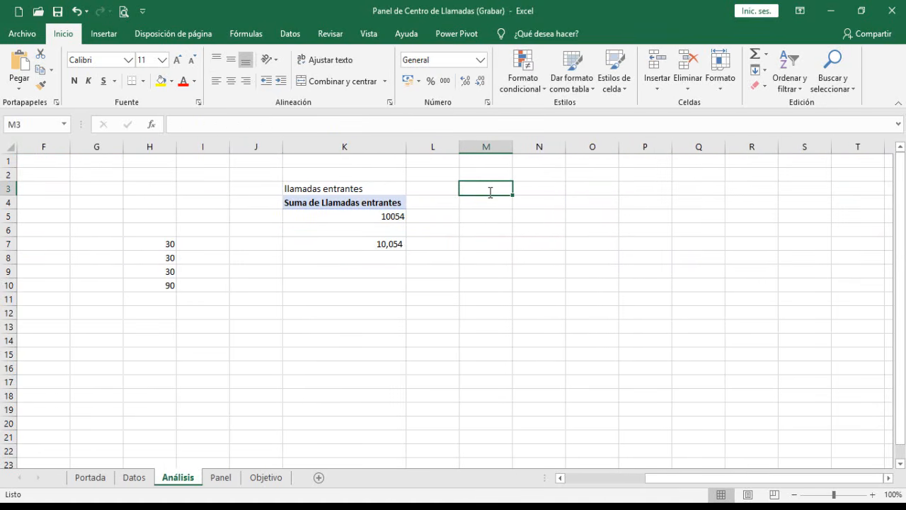
pyautogui.write('ll')
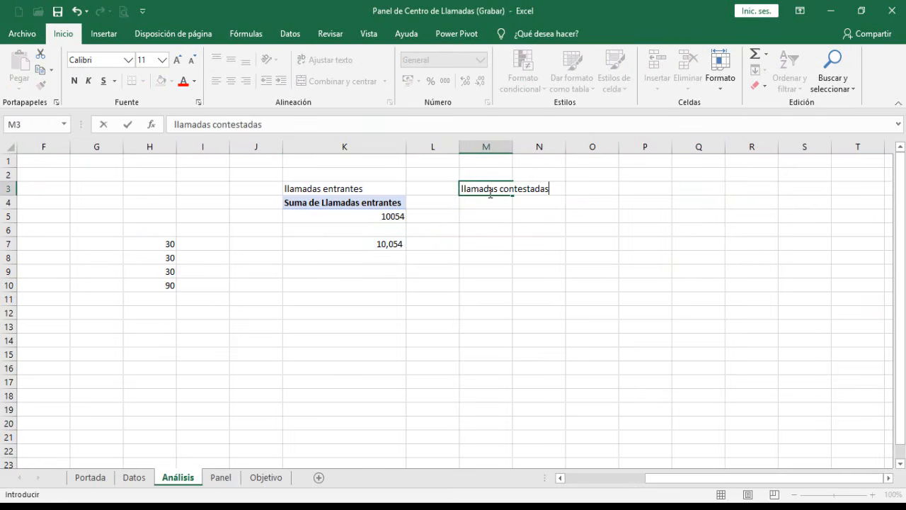
pyautogui.write('amadas contestadas')
pyautogui.press('Return')
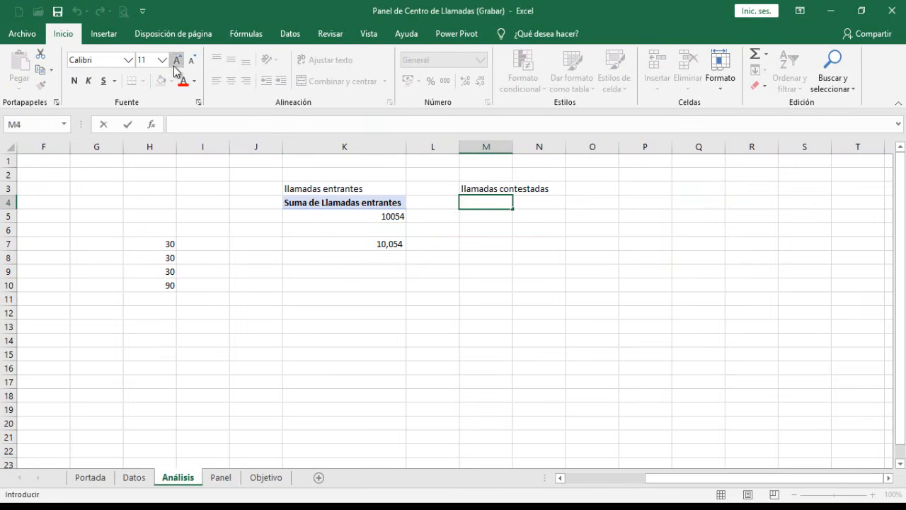
# Step: Copy the incoming calls pivot table in K4:K5 and paste it at M4, below the new heading
pyautogui.click(461, 228)
pyautogui.moveTo(326, 205); pyautogui.dragTo(343, 214)
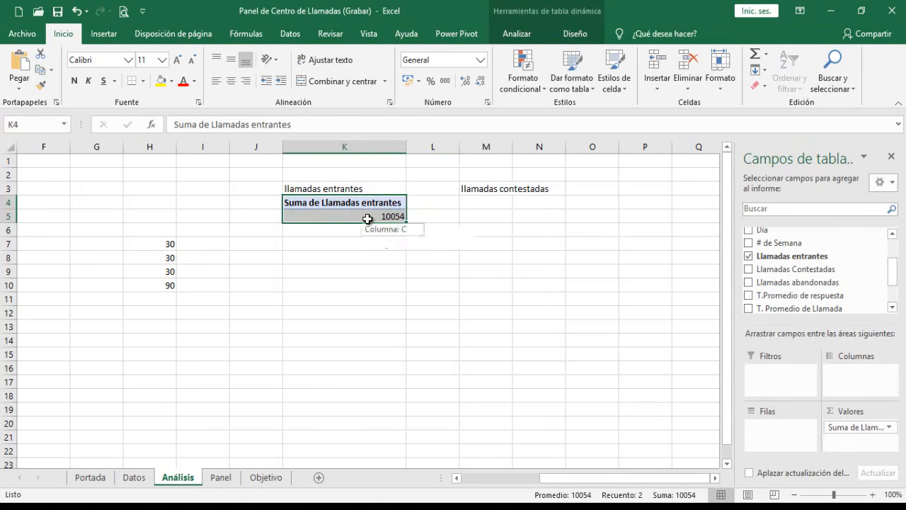
pyautogui.hotkey('ctrl', 'c')
pyautogui.click(499, 204)
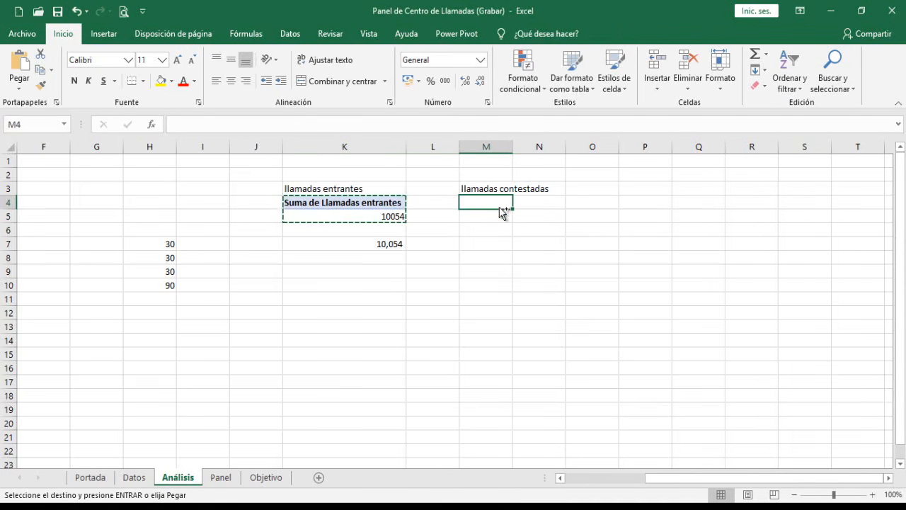
pyautogui.hotkey('ctrl', 'v')
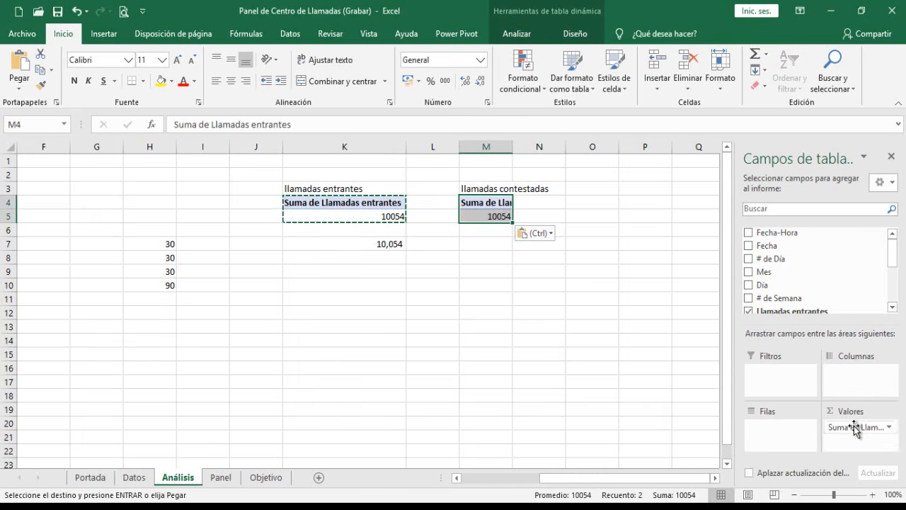
# Step: Replace the copied pivot table's value field with Llamadas Contestadas
pyautogui.moveTo(858, 428); pyautogui.dragTo(665, 395)
pyautogui.moveTo(895, 260); pyautogui.dragTo(894, 274)
pyautogui.moveTo(793, 280); pyautogui.dragTo(864, 439)
# Step: Reference the answered calls pivot total in cell M7 and format it with a thousands separator and no decimals
pyautogui.click(534, 246)
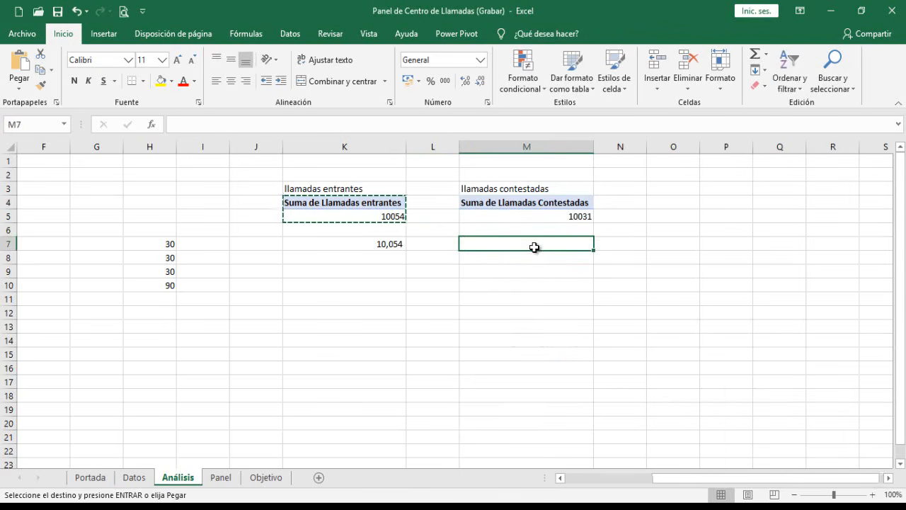
pyautogui.write('+')
pyautogui.press('Up')
pyautogui.press('Up')
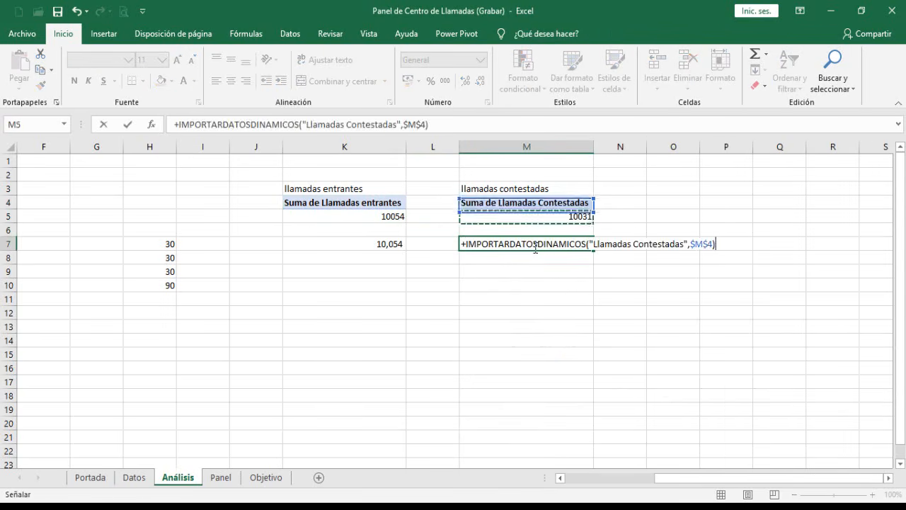
pyautogui.press('Return')
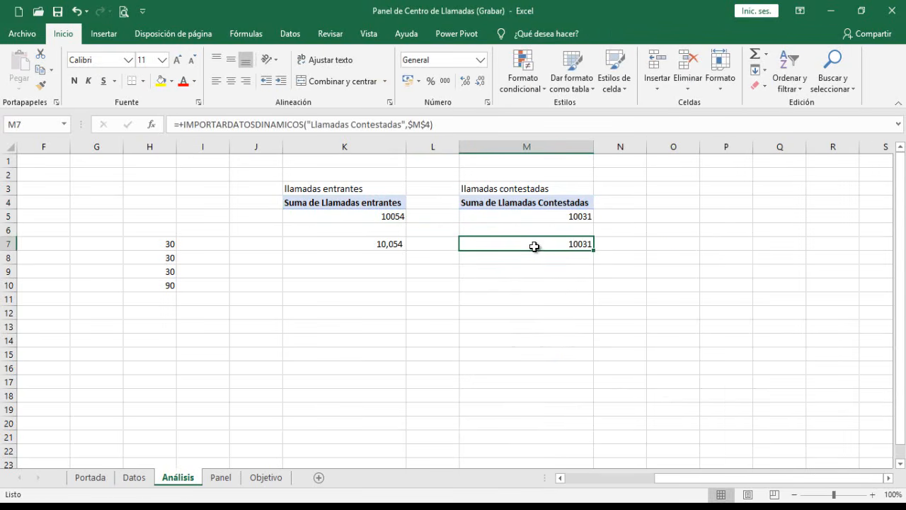
pyautogui.click(445, 80)
pyautogui.click(480, 82)
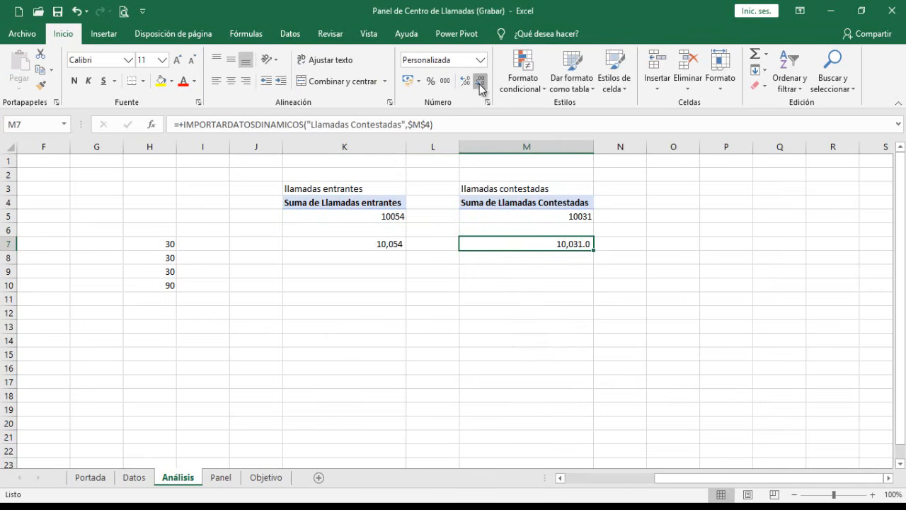
pyautogui.click(480, 82)
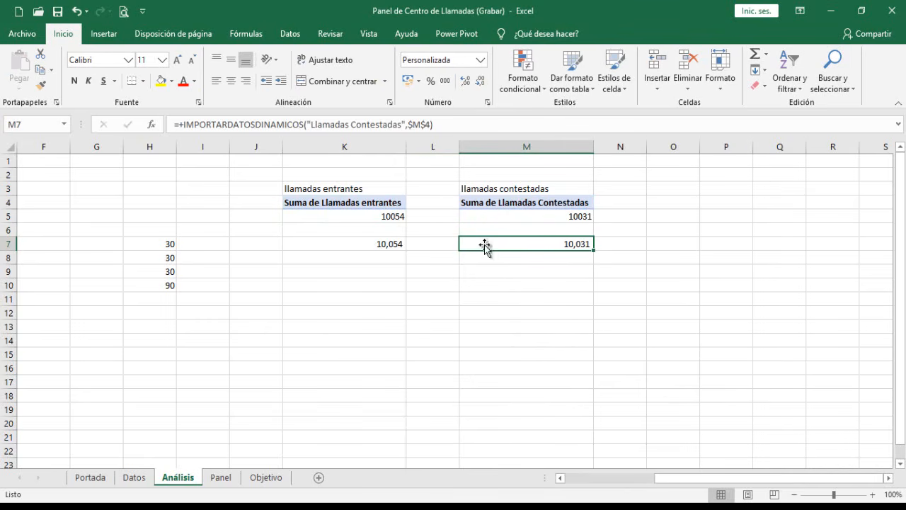
# Step: Link the total's text box on the "Llamadas Contestadas" card of the Panel sheet to =Análisis!M7
pyautogui.click(221, 477)
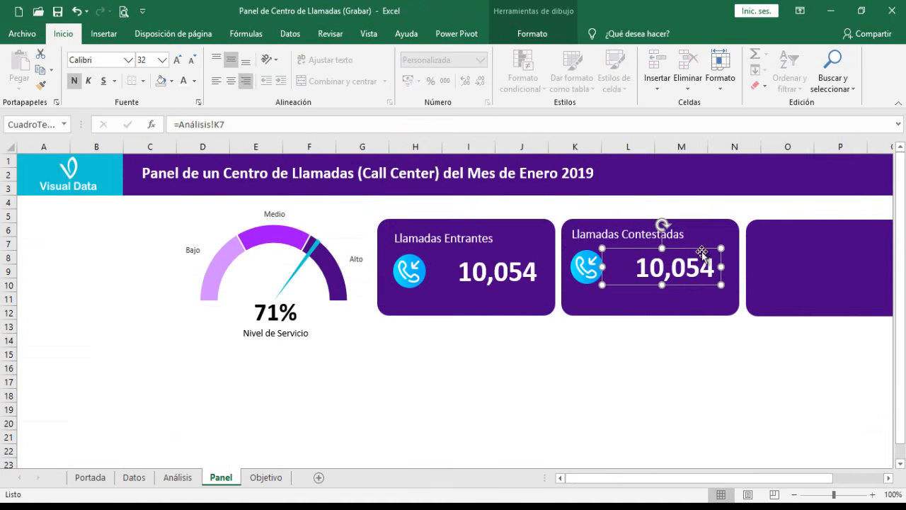
pyautogui.moveTo(225, 124); pyautogui.dragTo(175, 125)
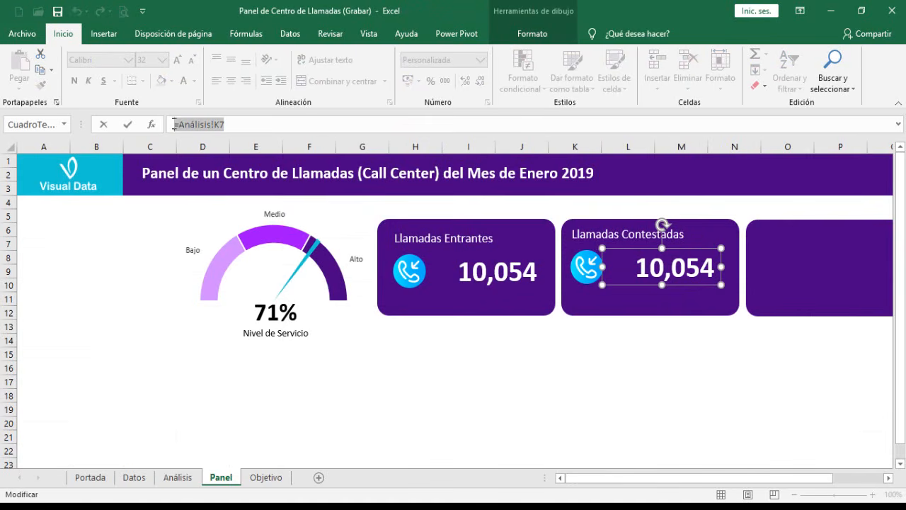
pyautogui.press('BackSpace')
pyautogui.write('=')
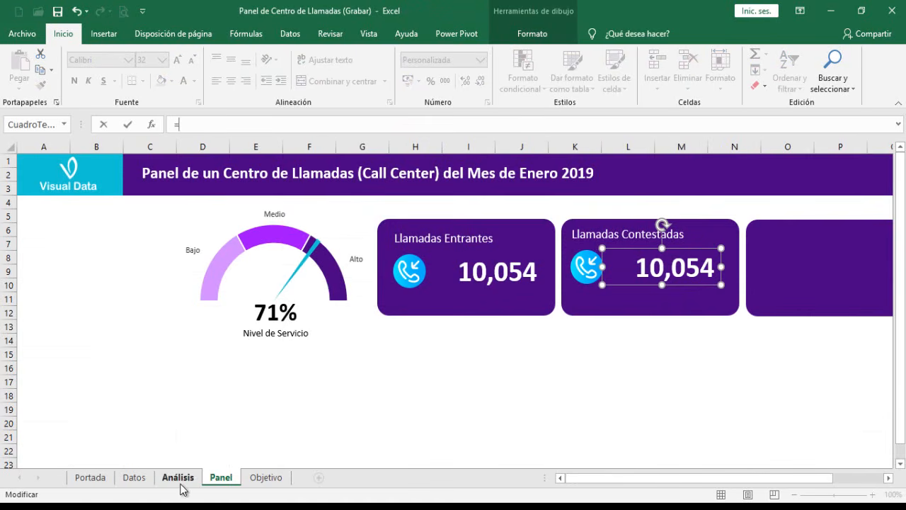
pyautogui.click(178, 479)
pyautogui.click(562, 246)
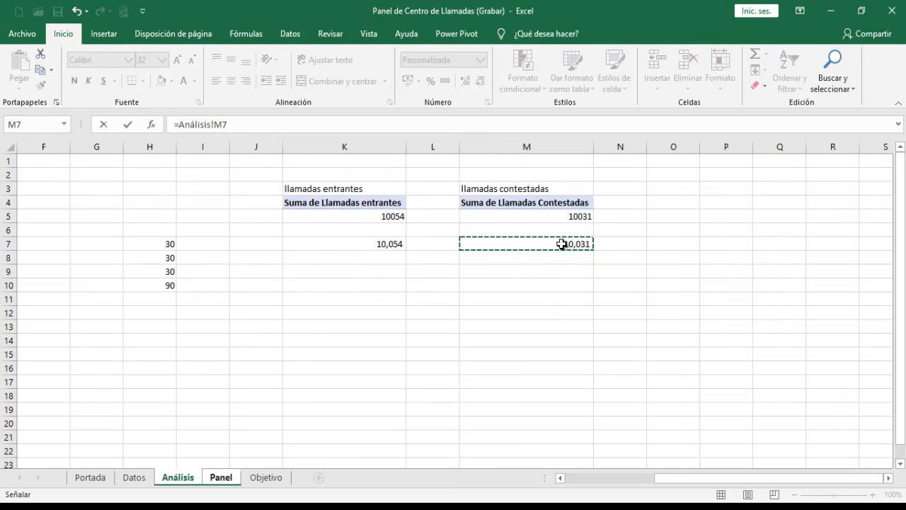
pyautogui.press('Return')
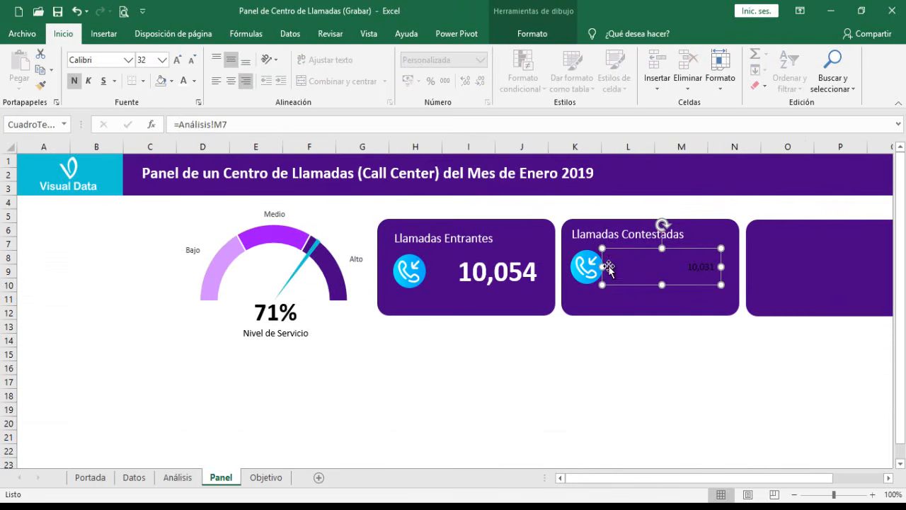
# Step: Copy the formatting of the first card's total onto the answered calls total
pyautogui.click(525, 275)
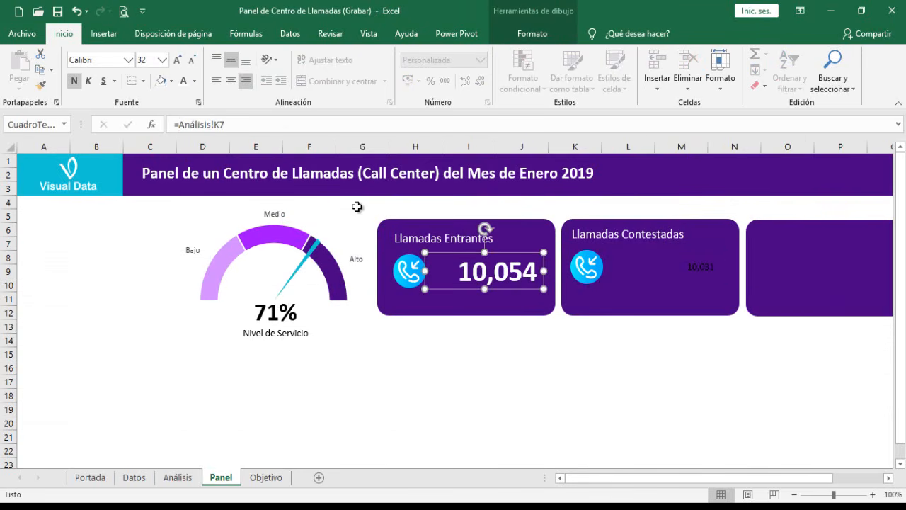
pyautogui.click(41, 85)
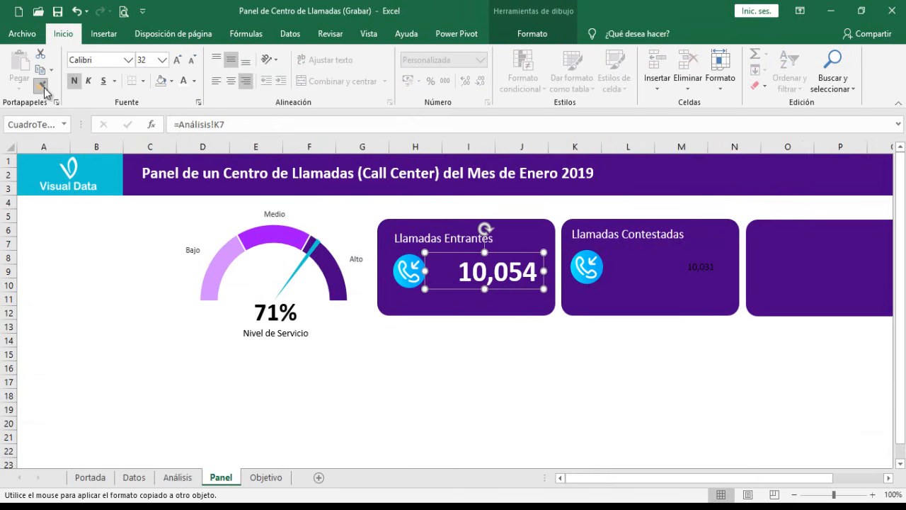
pyautogui.click(702, 270)
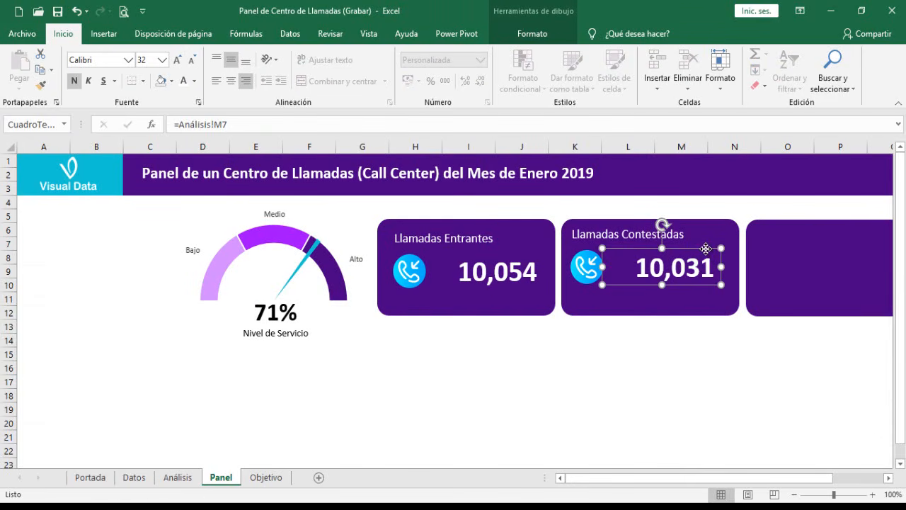
# Step: Replace the phone icon on the "Llamadas Contestadas" card with the green check mark icon copied from the Portada sheet
pyautogui.click(587, 271)
pyautogui.press('Delete')
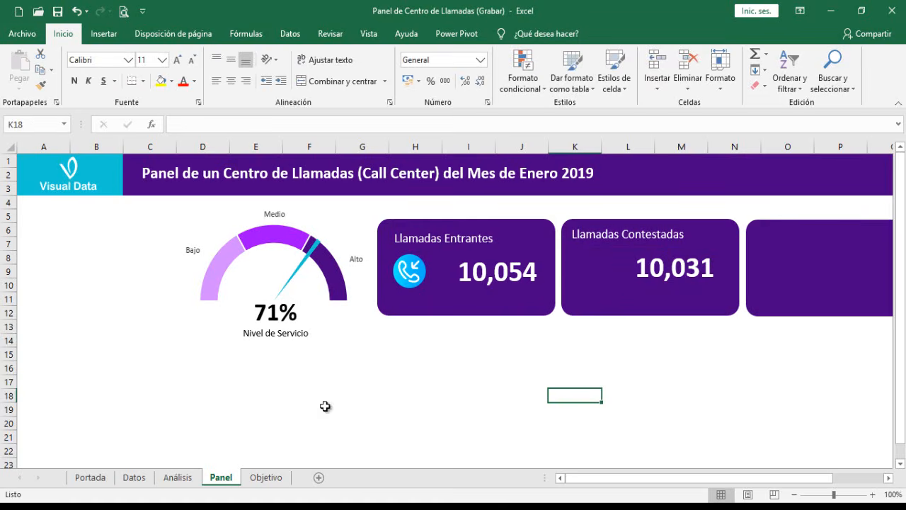
pyautogui.click(92, 477)
pyautogui.click(255, 433)
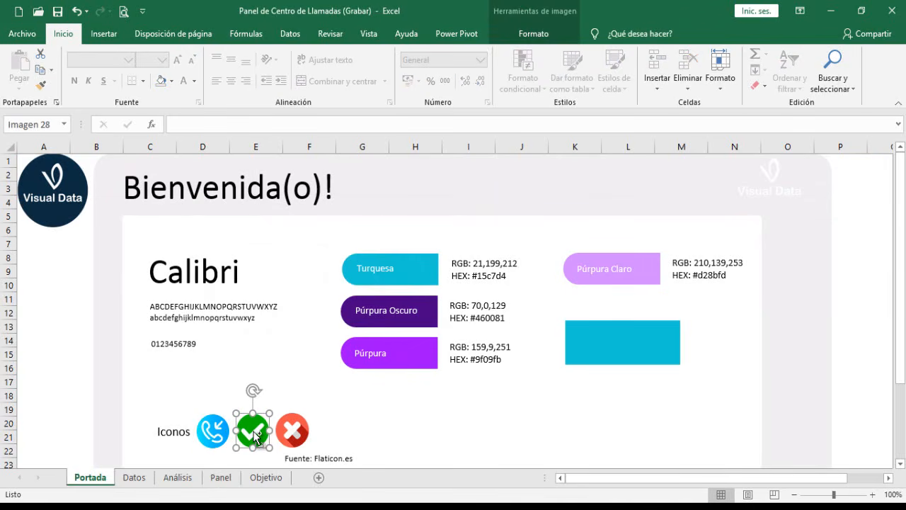
pyautogui.hotkey('ctrl', 'c')
pyautogui.click(221, 477)
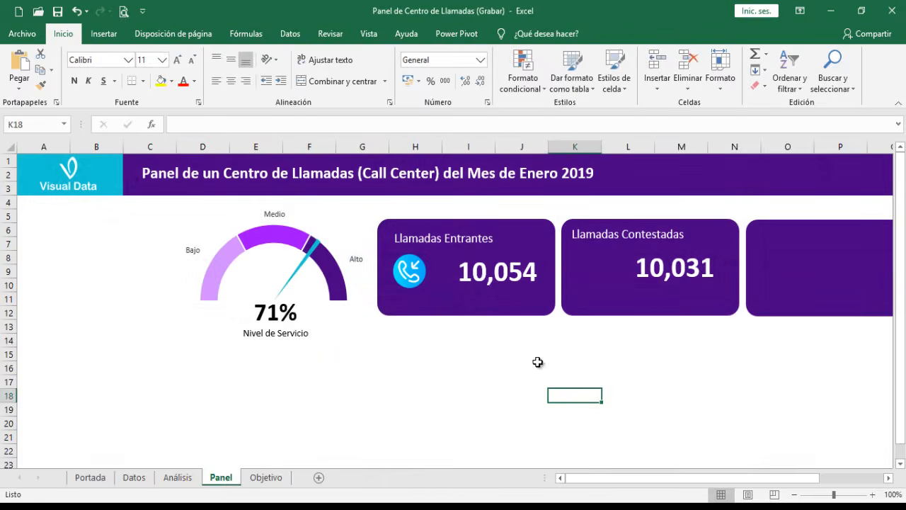
pyautogui.hotkey('ctrl', 'v')
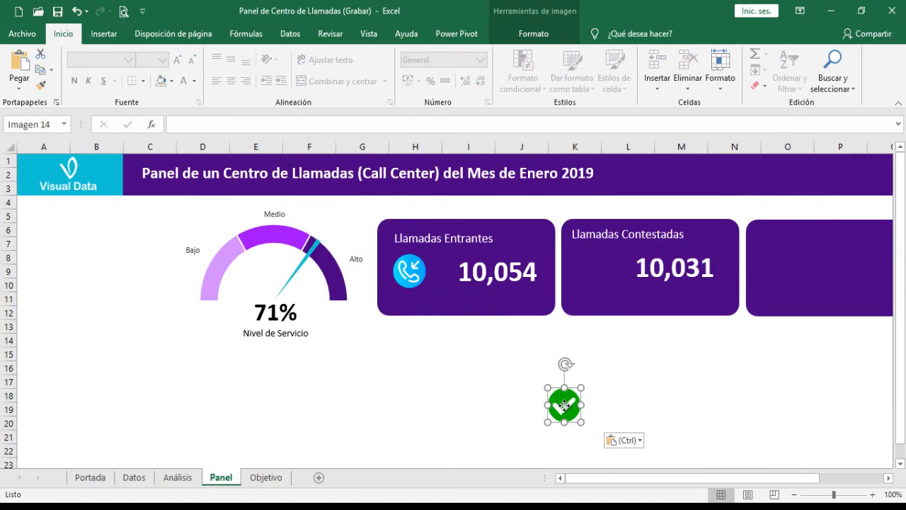
pyautogui.moveTo(565, 403); pyautogui.dragTo(589, 273)
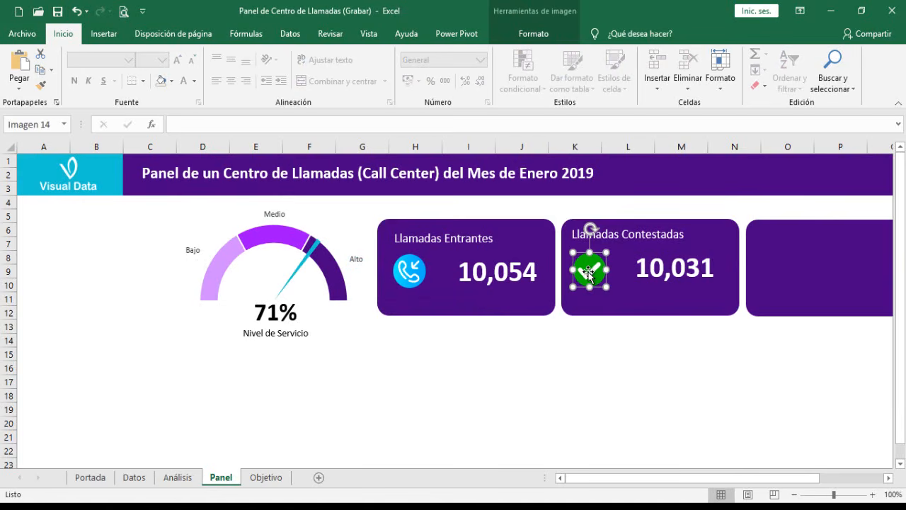
pyautogui.click(429, 396)
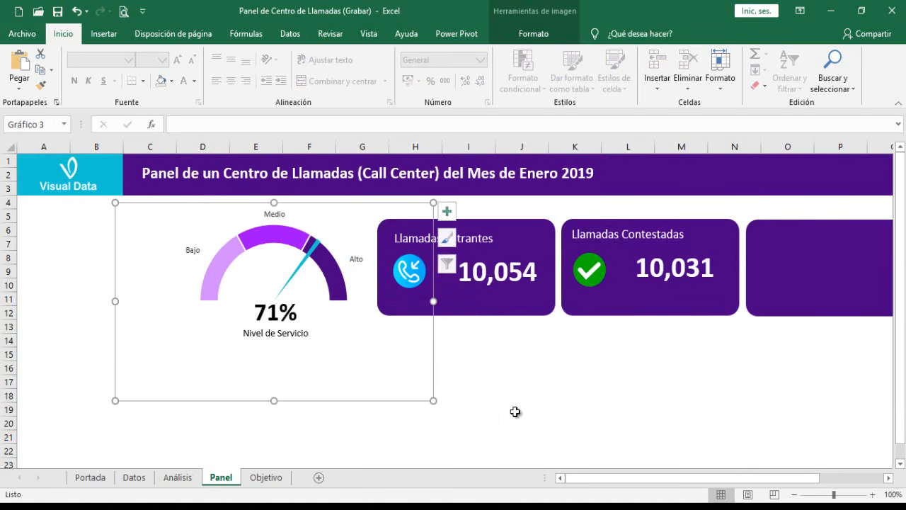
# Step: Compare the Panel cards with the reference design on the Objetivo sheet, including its abandoned calls card
pyautogui.moveTo(636, 478); pyautogui.dragTo(662, 478)
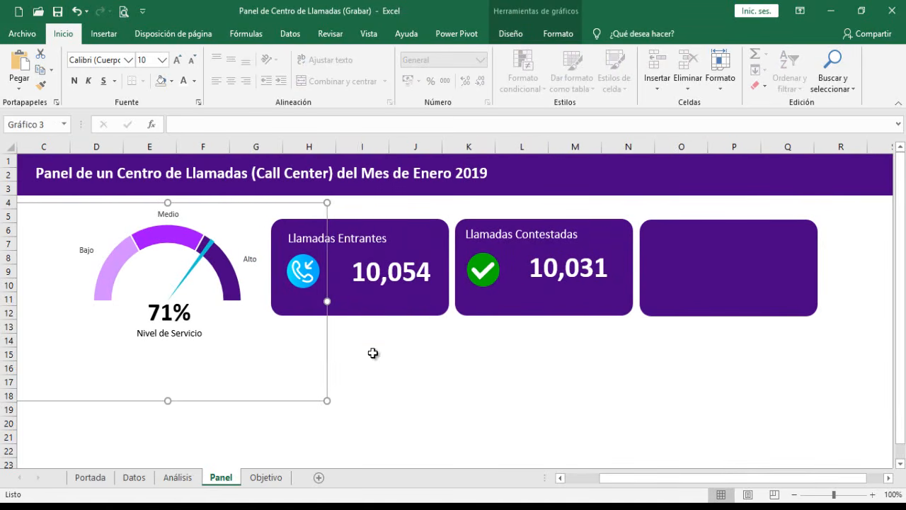
pyautogui.click(373, 353)
pyautogui.click(256, 478)
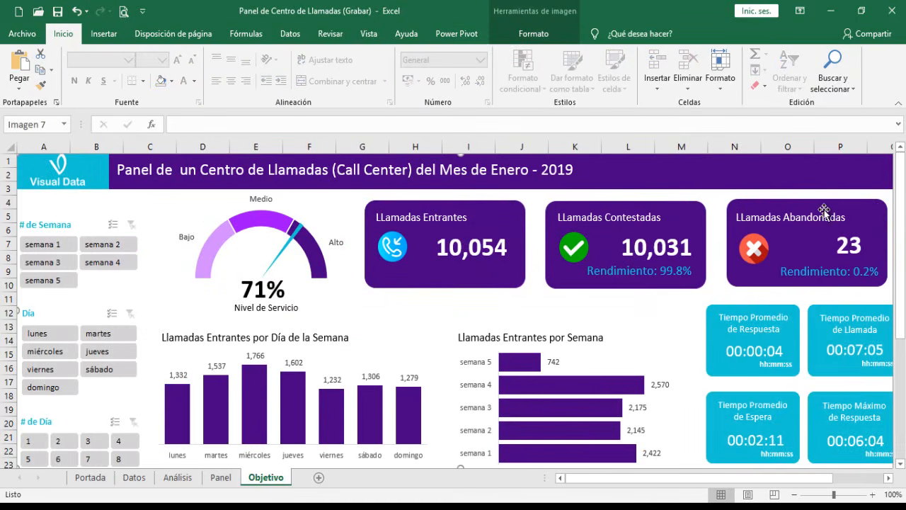
pyautogui.click(222, 478)
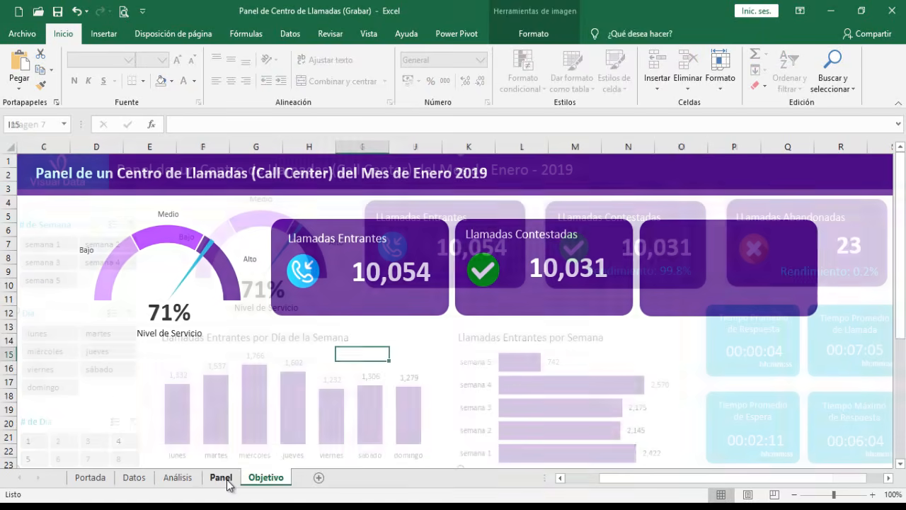
# Step: Duplicate the title and total text boxes of the "Llamadas Contestadas" card and place the copies on the empty third card
pyautogui.click(545, 235)
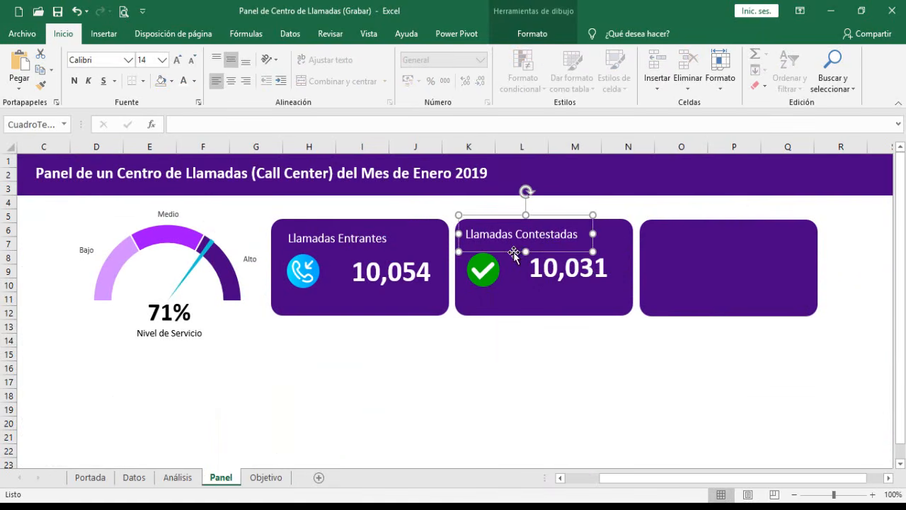
pyautogui.keyDown('shift'); pyautogui.click(552, 272); pyautogui.keyUp('shift')
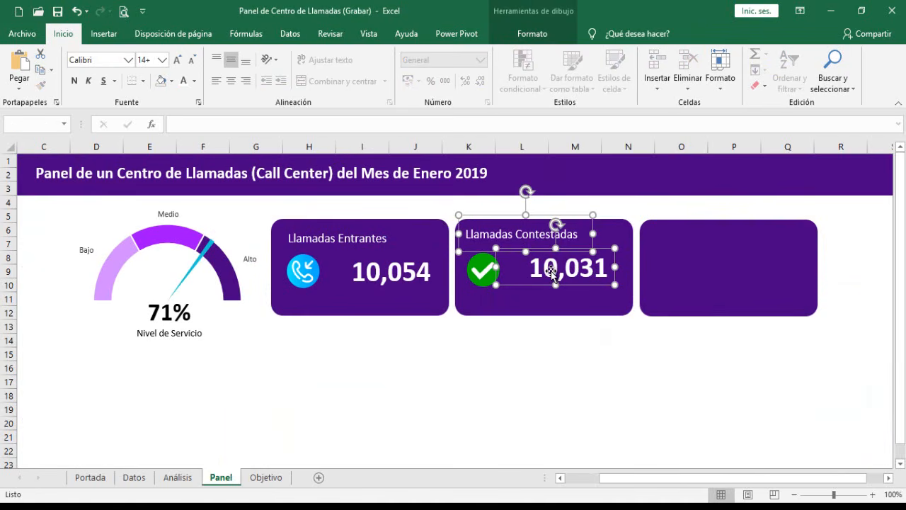
pyautogui.hotkey('ctrl', 'd')
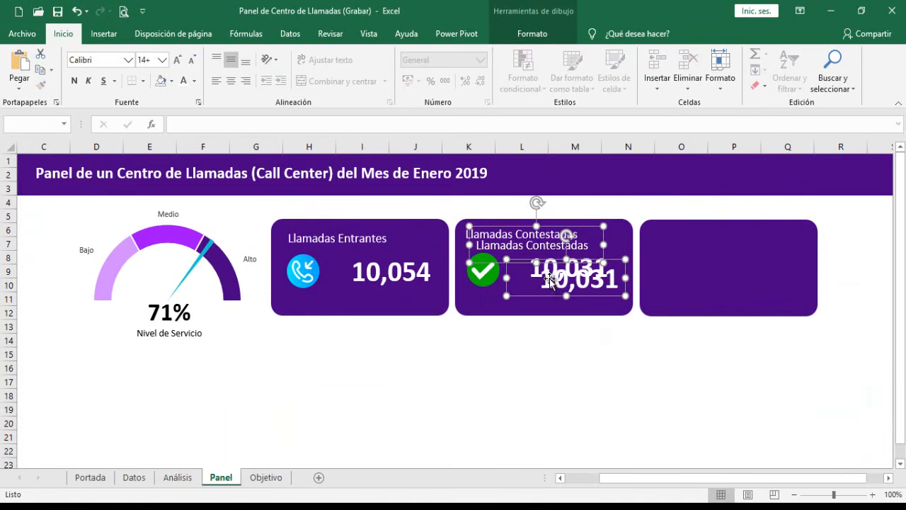
pyautogui.moveTo(547, 294); pyautogui.dragTo(723, 285)
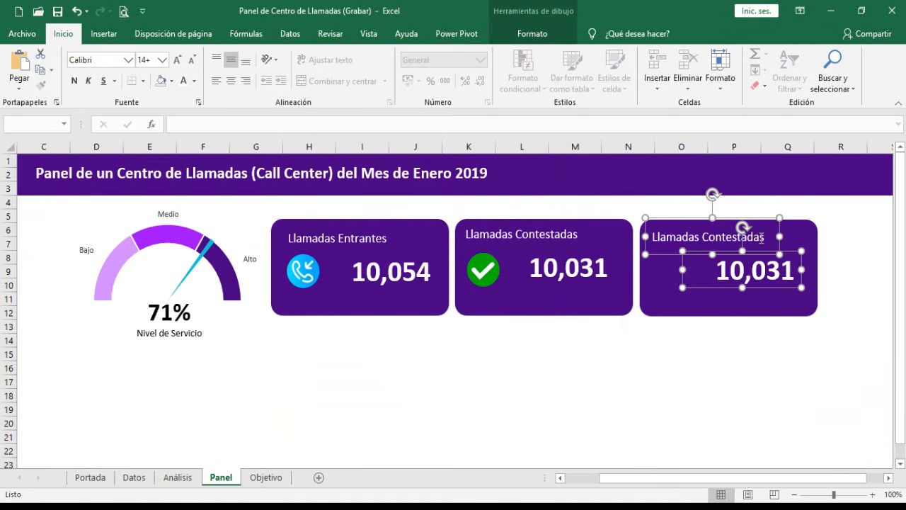
# Step: Change the third card's title to "Llamadas Abandonadas"
pyautogui.click(766, 238)
pyautogui.moveTo(766, 238); pyautogui.dragTo(718, 238)
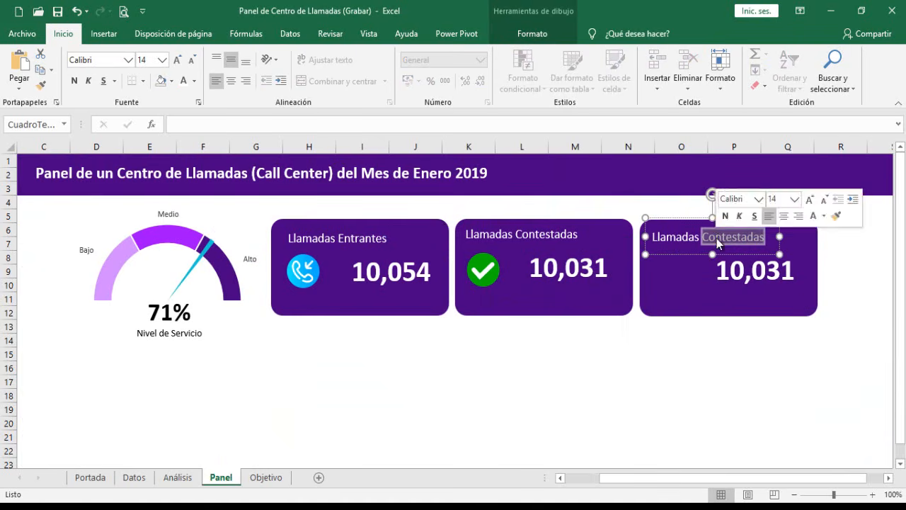
pyautogui.write('Aband')
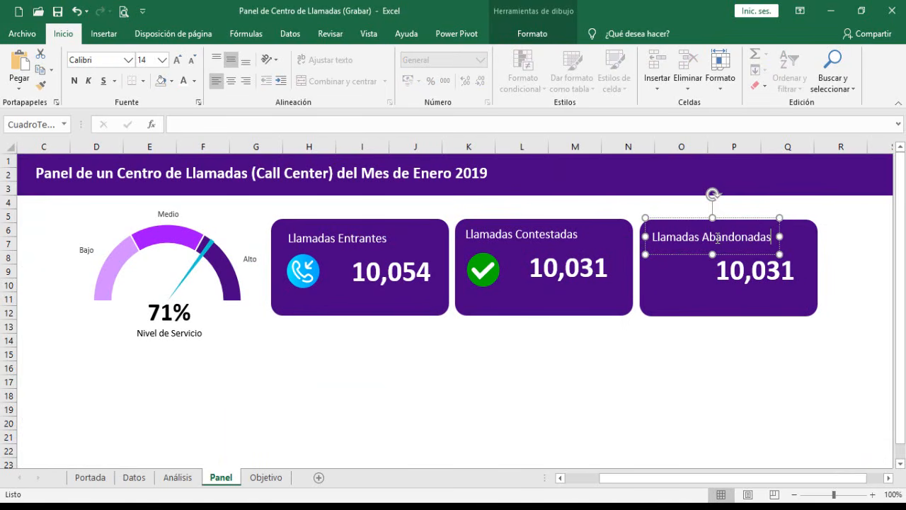
pyautogui.click(683, 358)
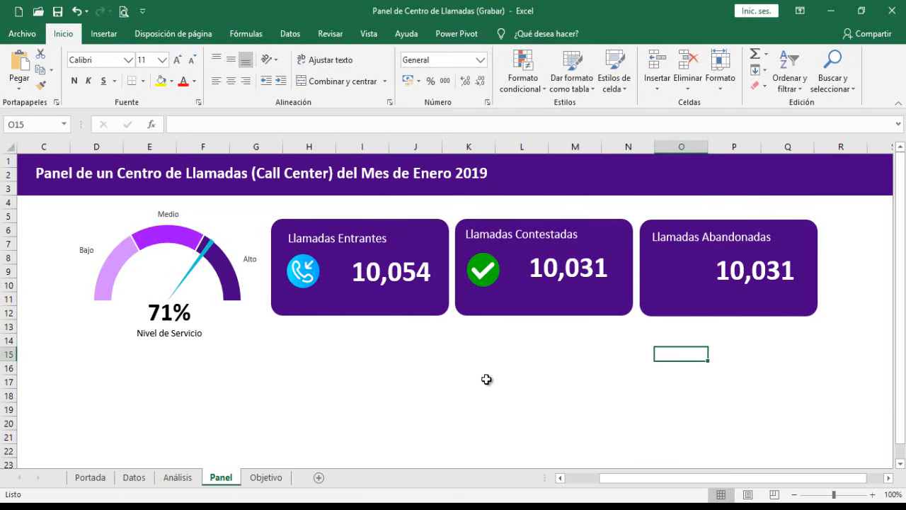
# Step: Label cell O3 of the Análisis sheet "llamadas abandonadas"
pyautogui.click(189, 480)
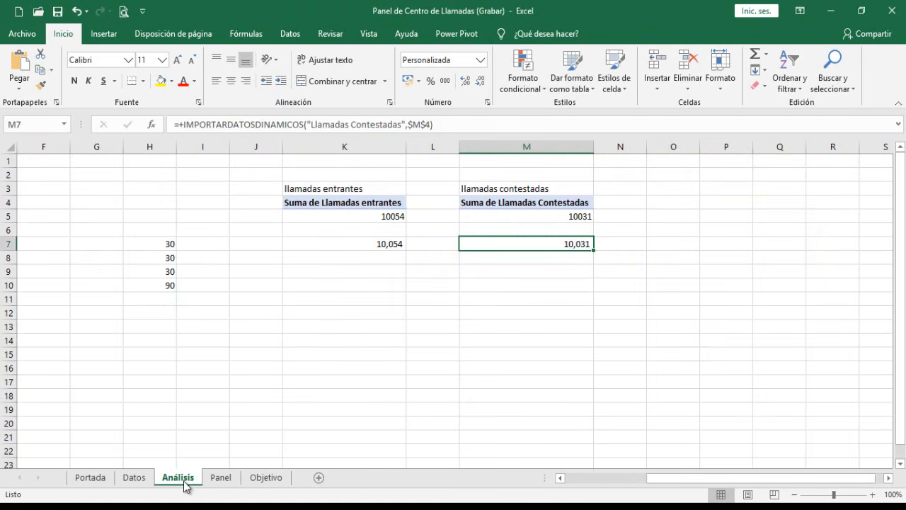
pyautogui.click(683, 190)
pyautogui.write('llamadas abandonadas')
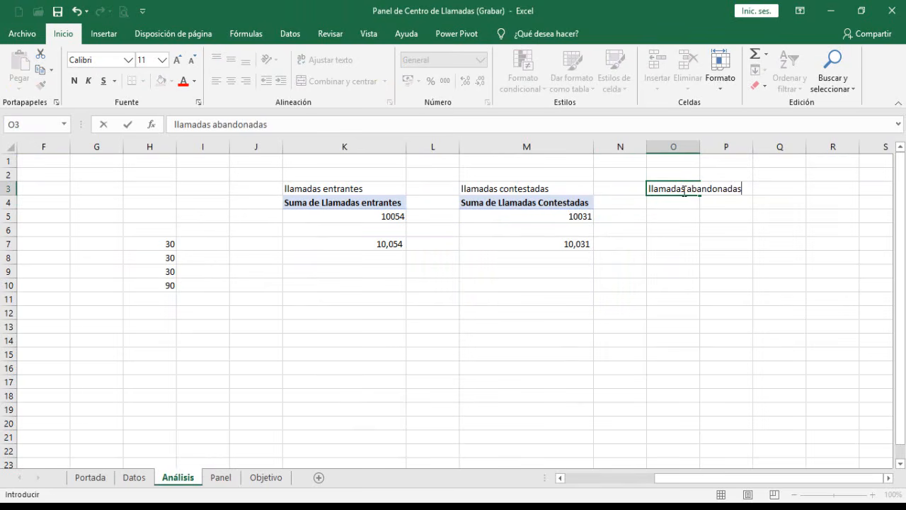
pyautogui.press('Return')
# Step: Copy the answered calls pivot table in M4:M5 to cell O4 on the Análisis sheet
pyautogui.moveTo(545, 204); pyautogui.dragTo(551, 216)
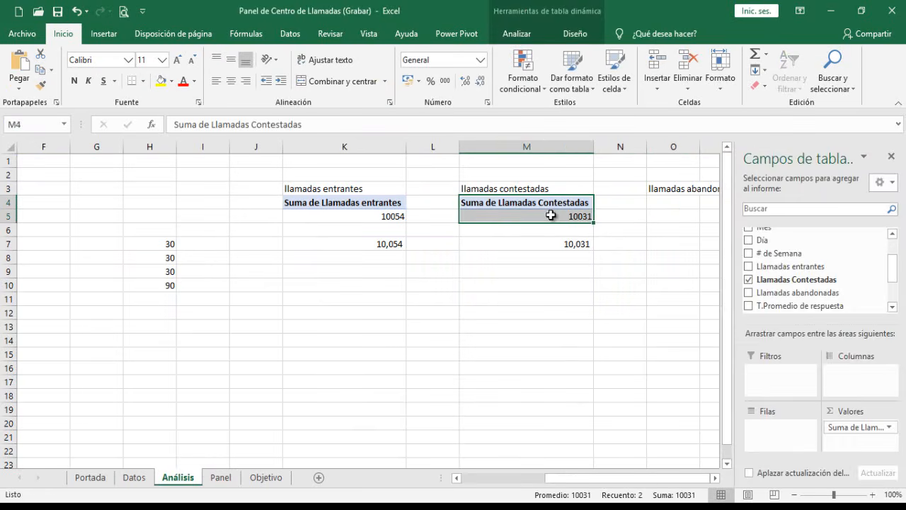
pyautogui.hotkey('ctrl', 'c')
pyautogui.click(676, 205)
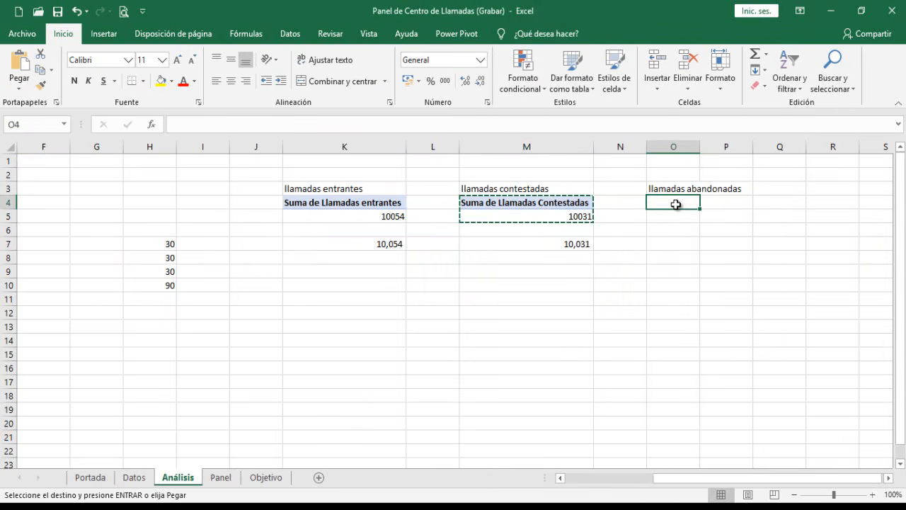
pyautogui.hotkey('ctrl', 'v')
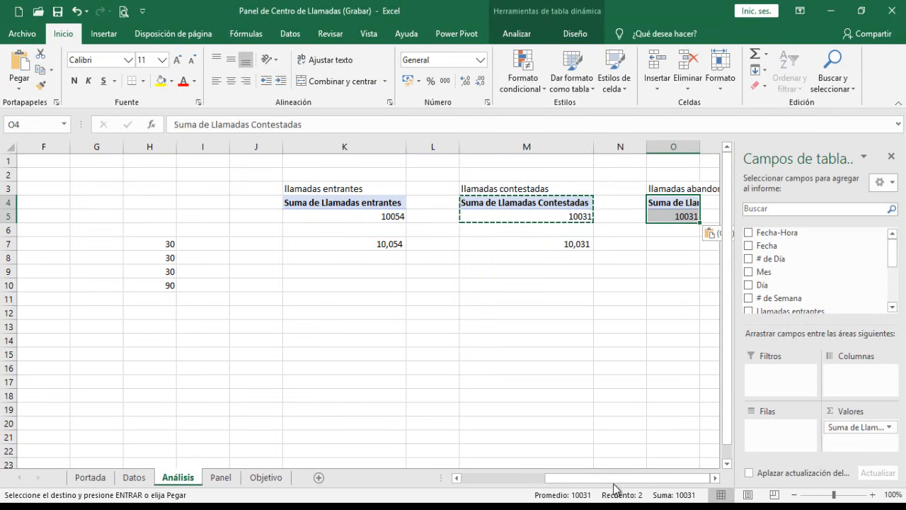
# Step: Replace the value field of the pivot table under "llamadas abandonadas" with Llamadas abandonadas
pyautogui.doubleClick(715, 479)
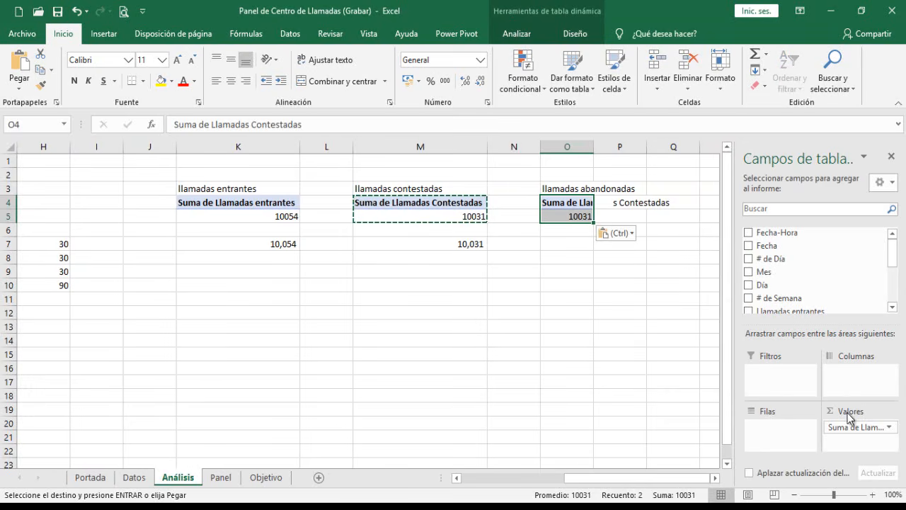
pyautogui.moveTo(853, 427); pyautogui.dragTo(681, 347)
pyautogui.moveTo(897, 259); pyautogui.dragTo(895, 286)
pyautogui.moveTo(834, 261); pyautogui.dragTo(856, 433)
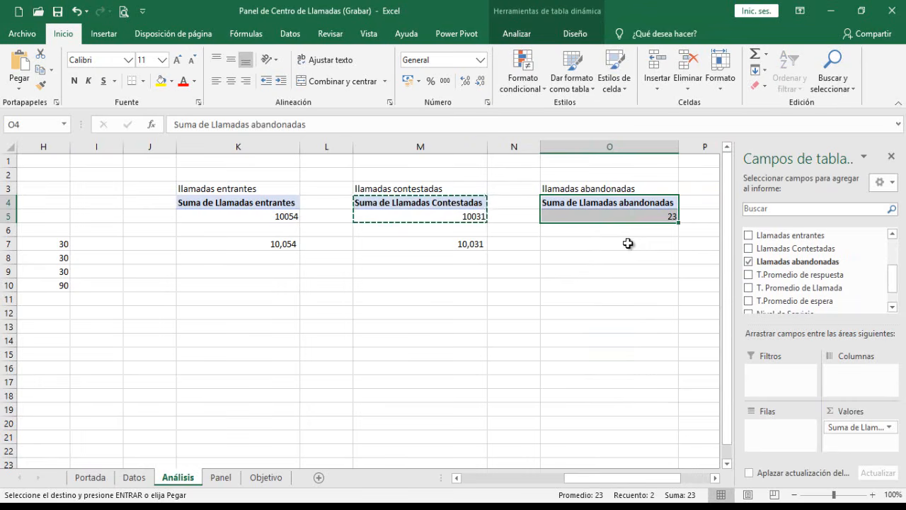
# Step: In cell O7, enter a formula that references the abandoned calls pivot result in O5
pyautogui.click(630, 244)
pyautogui.write('+')
pyautogui.press('Up')
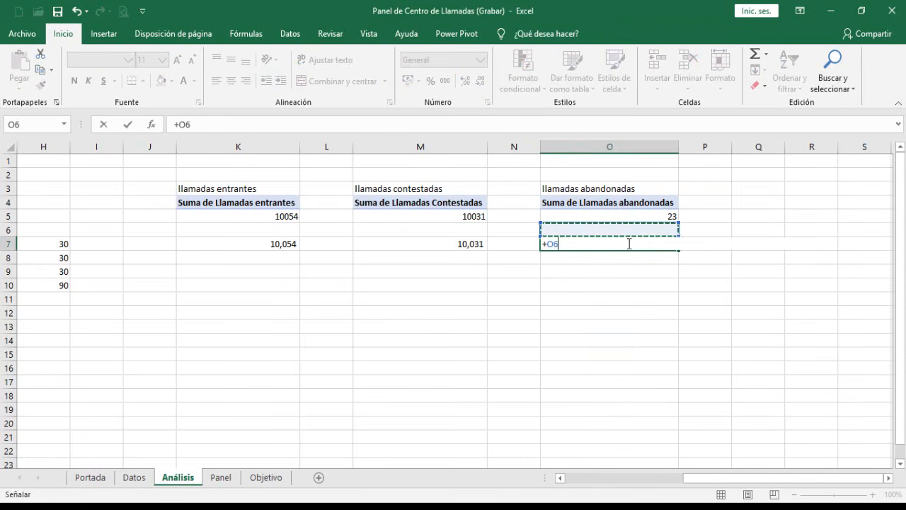
pyautogui.press('Up')
pyautogui.press('Return')
pyautogui.press('Up')
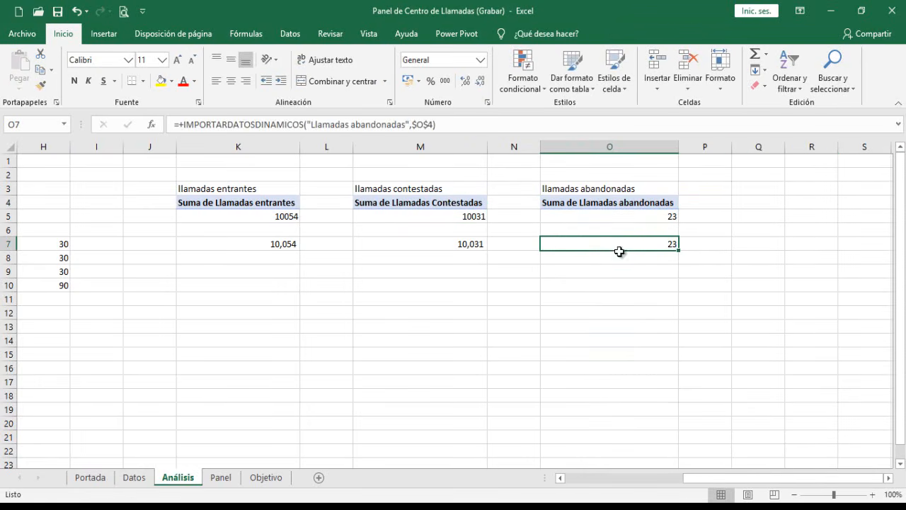
# Step: On the Panel sheet, link the number text box of the Llamadas Abandonadas card to =Análisis!O7
pyautogui.click(221, 478)
pyautogui.click(730, 291)
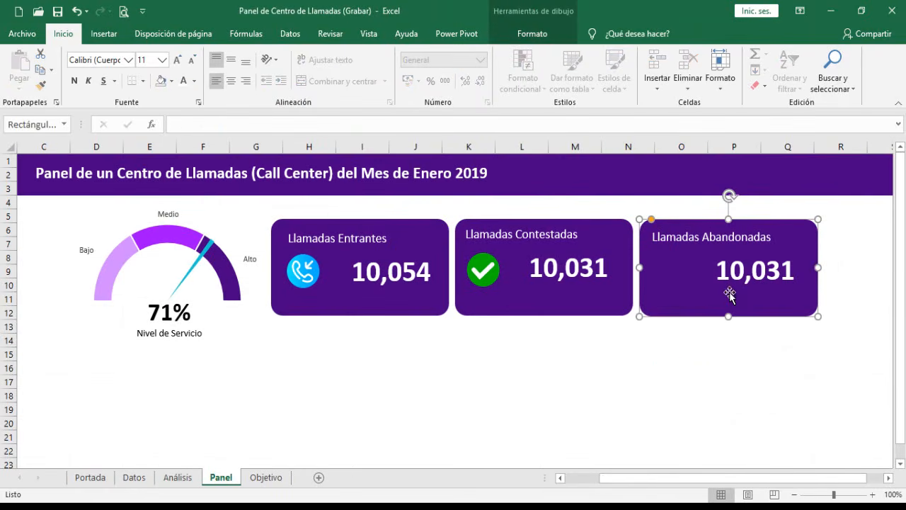
pyautogui.click(728, 285)
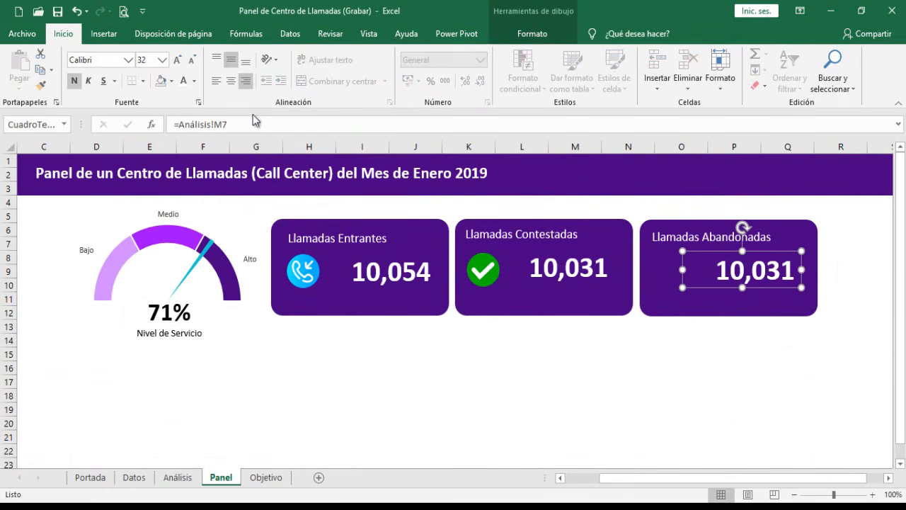
pyautogui.moveTo(227, 124); pyautogui.dragTo(142, 126)
pyautogui.write('=')
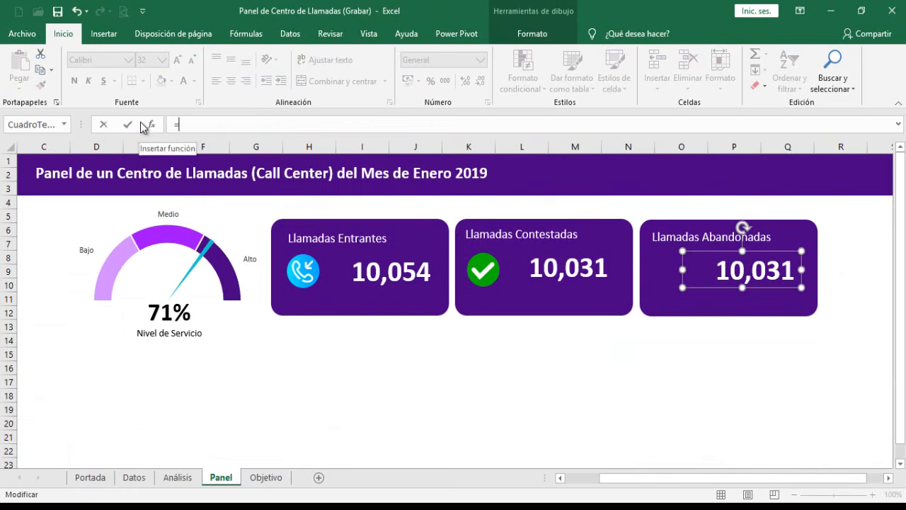
pyautogui.click(182, 480)
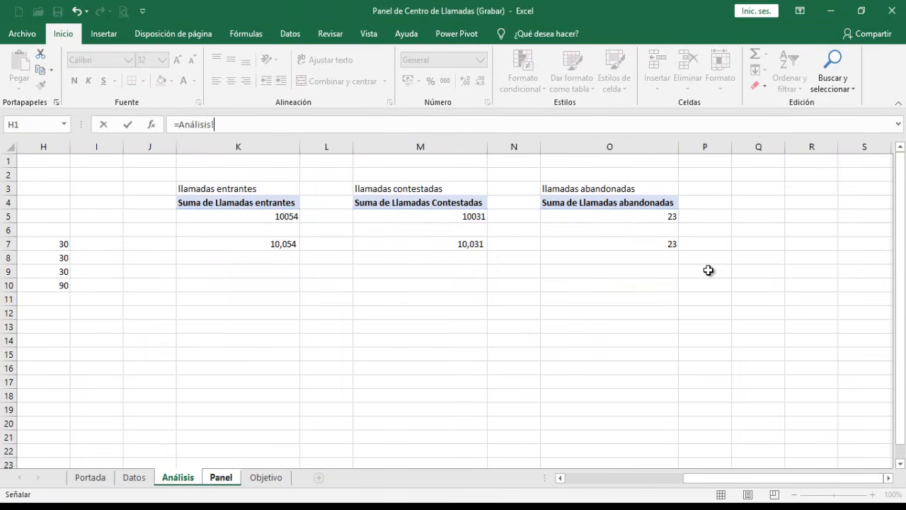
pyautogui.click(631, 244)
pyautogui.press('Return')
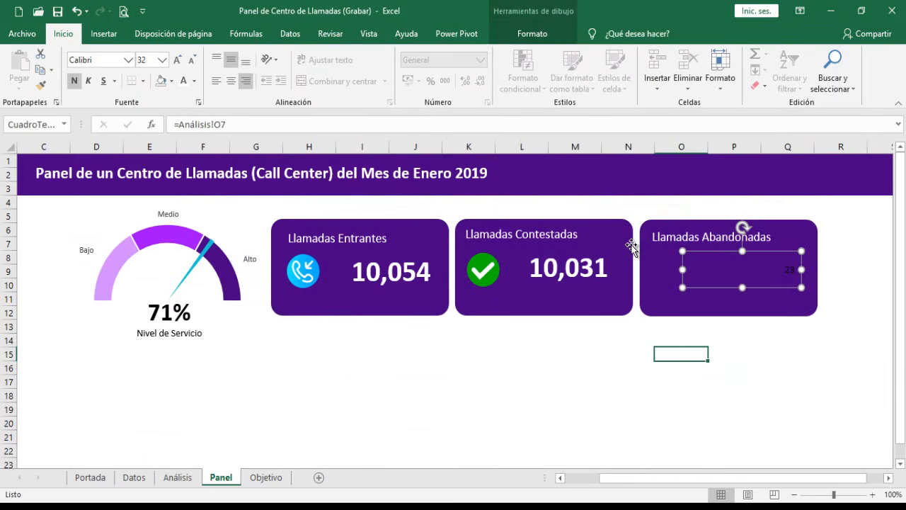
# Step: Copy the formatting of the Llamadas Contestadas number to the Llamadas Abandonadas number and narrow its text box from the left
pyautogui.click(578, 268)
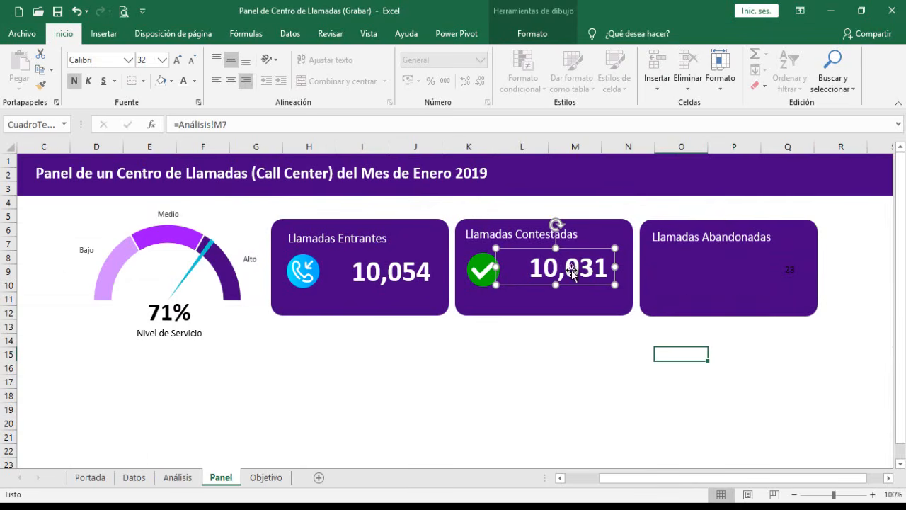
pyautogui.click(40, 85)
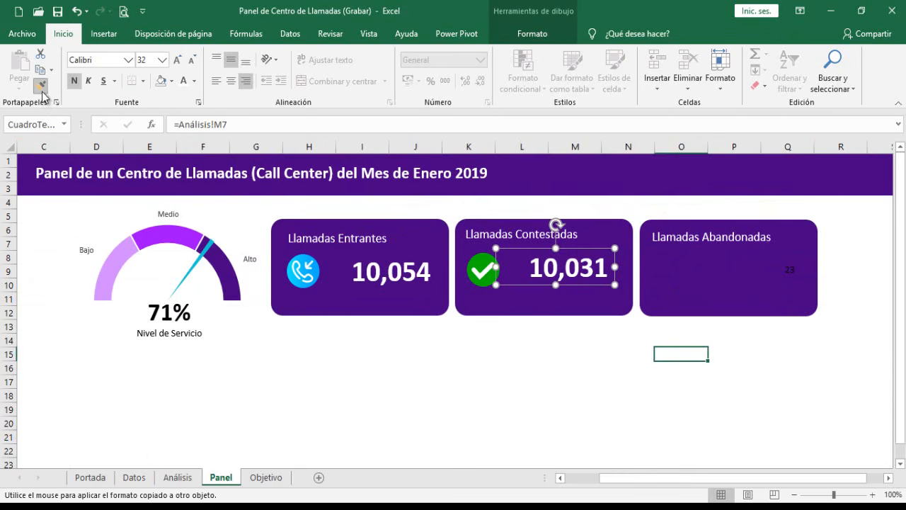
pyautogui.click(787, 272)
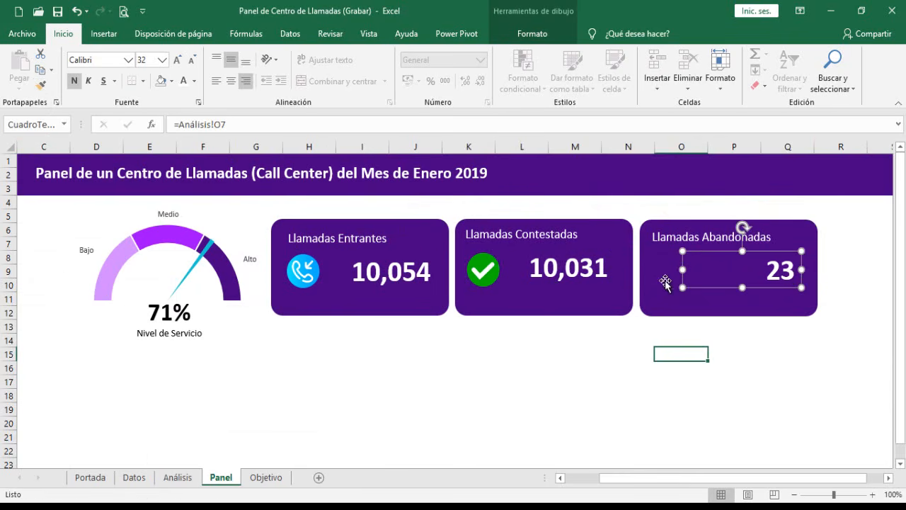
pyautogui.moveTo(683, 270); pyautogui.dragTo(723, 270)
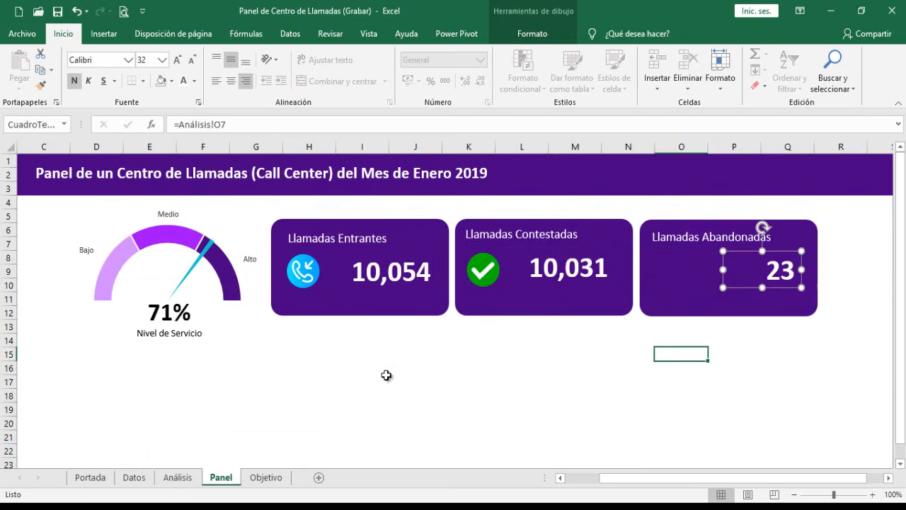
# Step: Copy the red X icon from the Portada sheet and place it in the Llamadas Abandonadas card on the Panel sheet
pyautogui.click(90, 477)
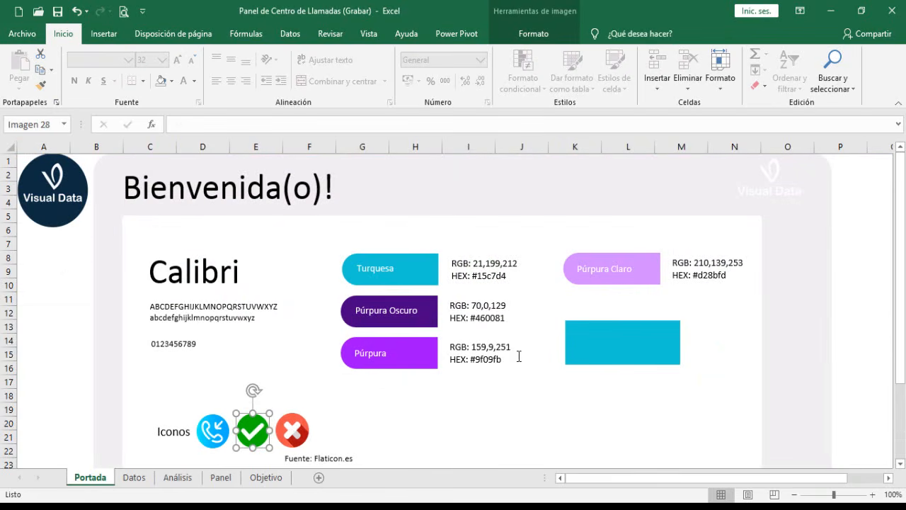
pyautogui.click(293, 433)
pyautogui.hotkey('ctrl', 'c')
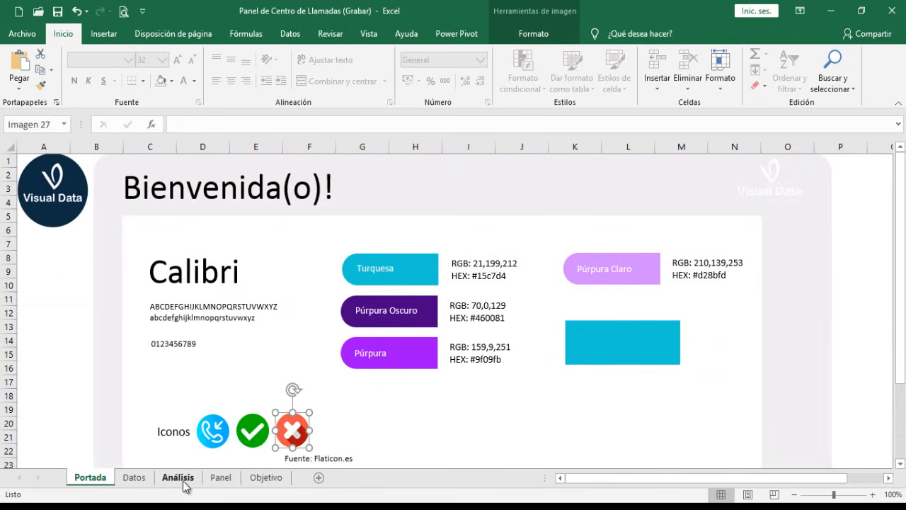
pyautogui.click(221, 477)
pyautogui.click(543, 358)
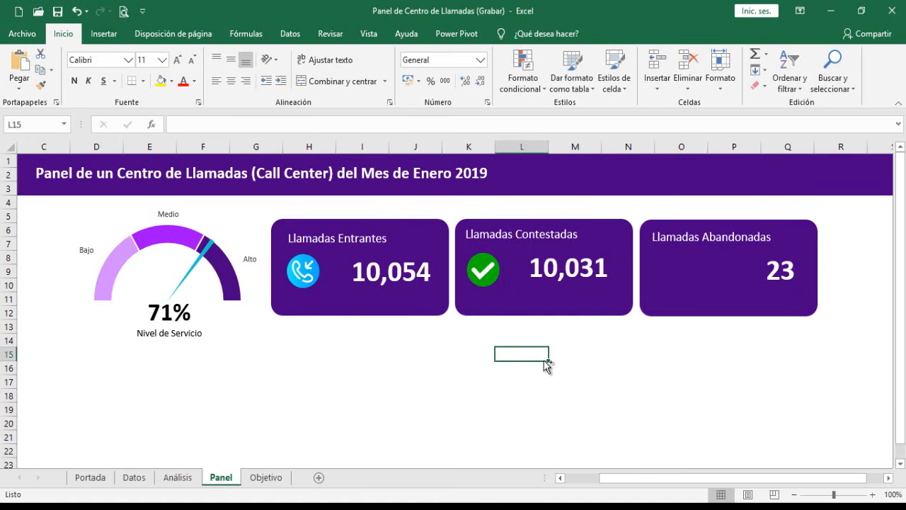
pyautogui.hotkey('ctrl', 'v')
pyautogui.moveTo(512, 362); pyautogui.dragTo(672, 272)
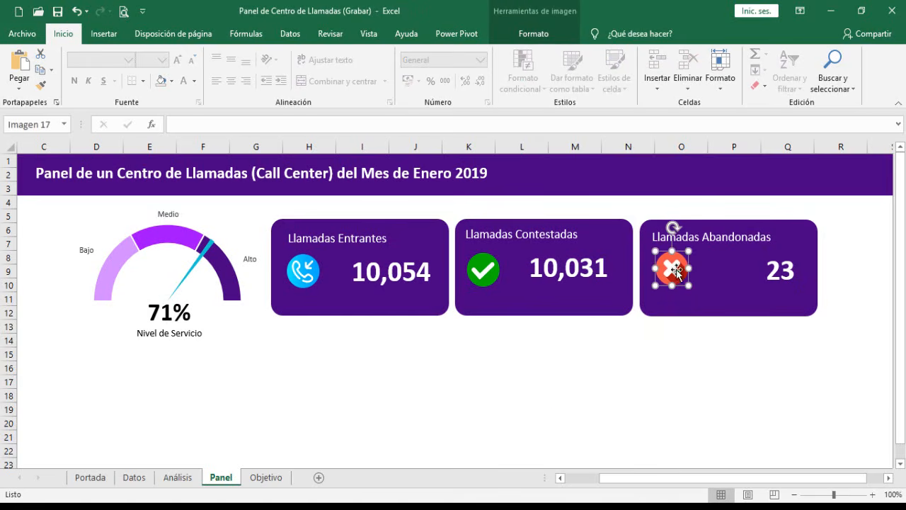
# Step: Align the title text boxes of the three call cards with each other using Alinear horizontalmente
pyautogui.click(737, 236)
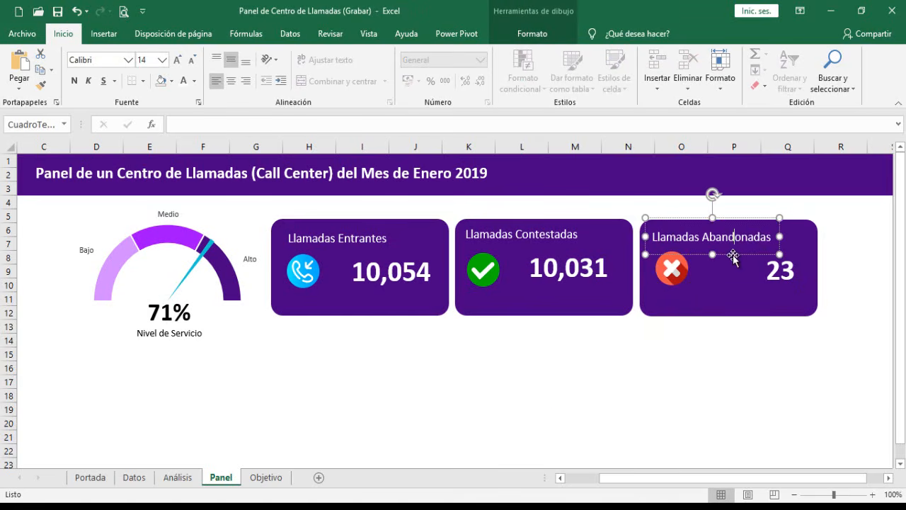
pyautogui.keyDown('ctrl'); pyautogui.click(562, 237); pyautogui.keyUp('ctrl')
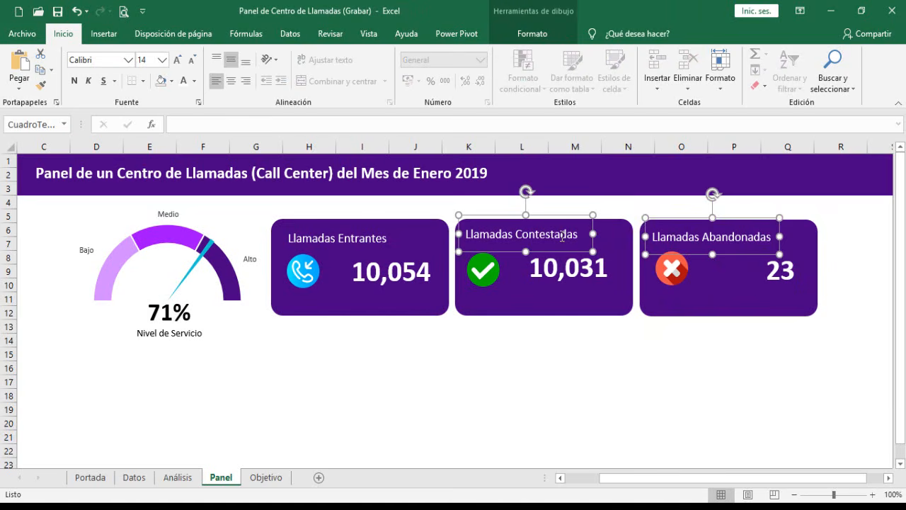
pyautogui.keyDown('ctrl'); pyautogui.click(354, 239); pyautogui.keyUp('ctrl')
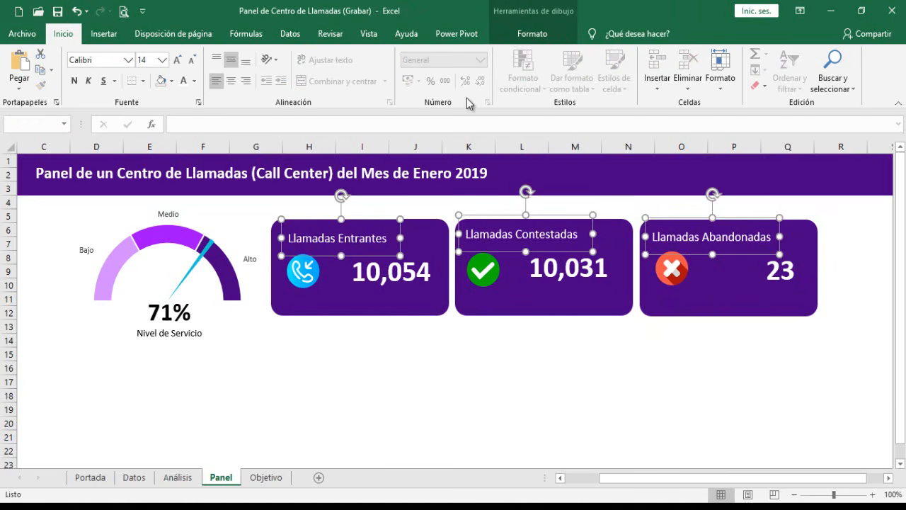
pyautogui.click(533, 33)
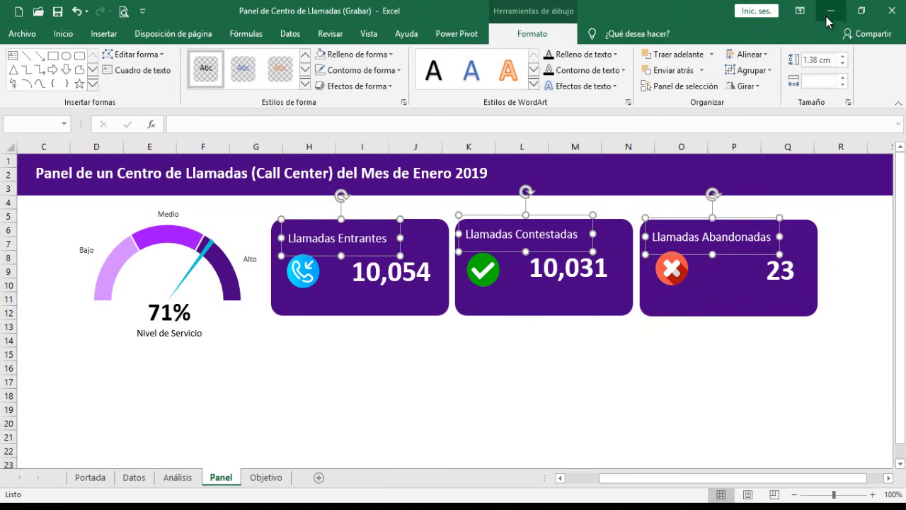
pyautogui.click(764, 57)
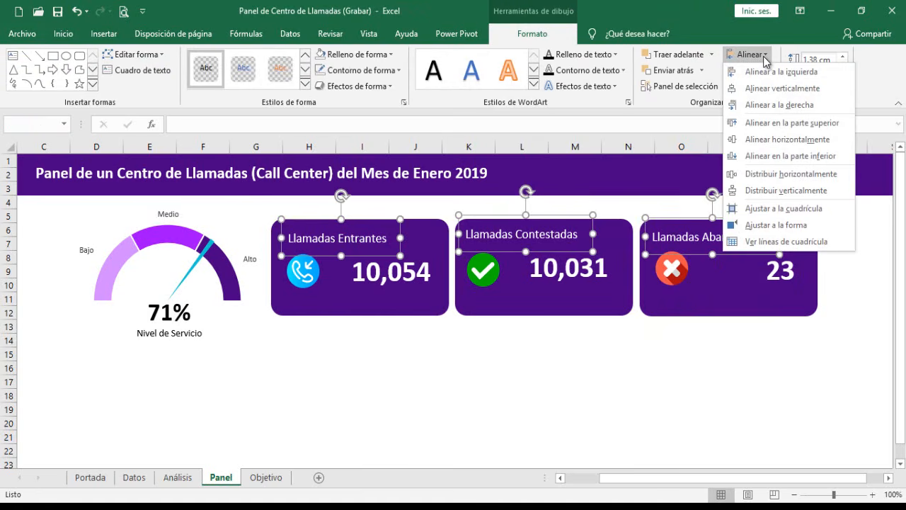
pyautogui.click(764, 140)
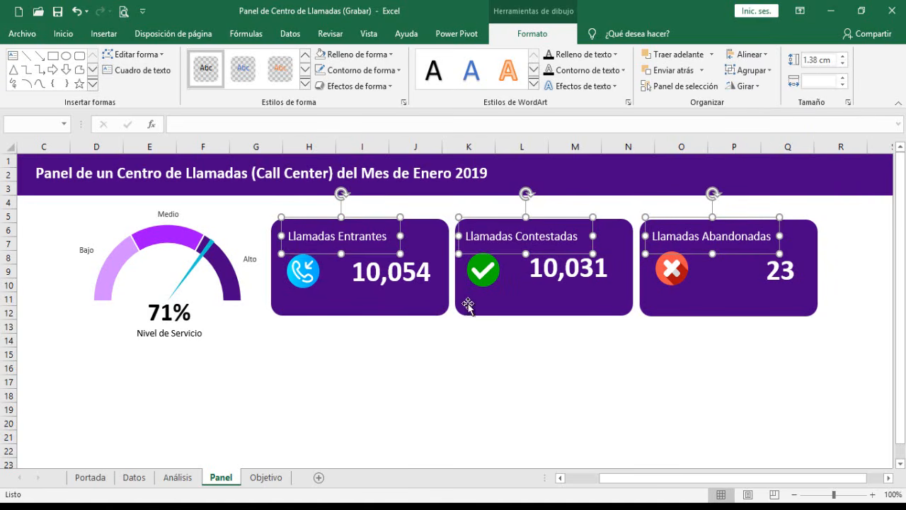
pyautogui.click(458, 368)
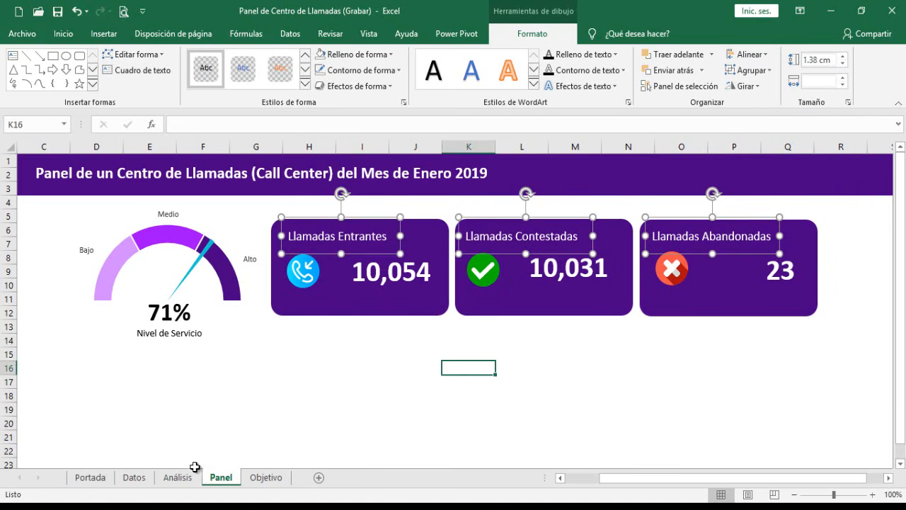
# Step: After checking the Objetivo sheet, calculate M7/K7 in cell M9 of Análisis and format it as a percentage with one decimal
pyautogui.click(268, 477)
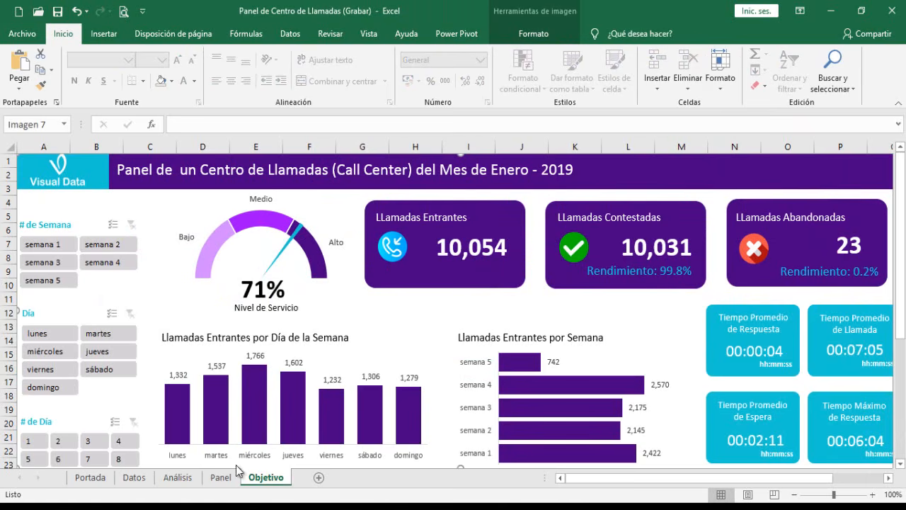
pyautogui.click(188, 480)
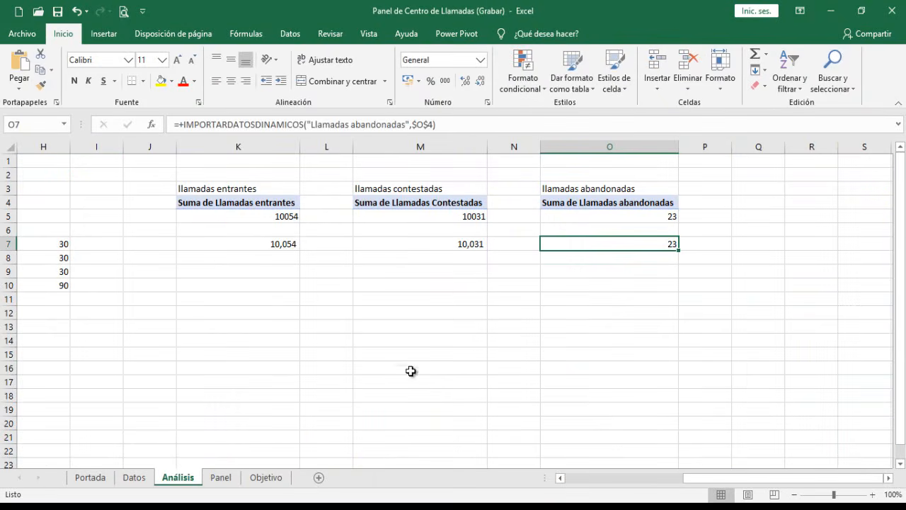
pyautogui.click(436, 272)
pyautogui.write('+')
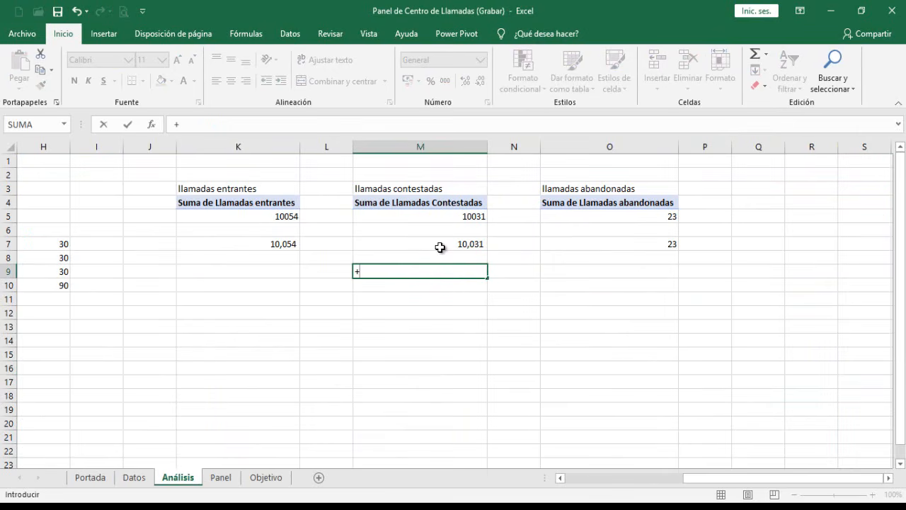
pyautogui.click(440, 248)
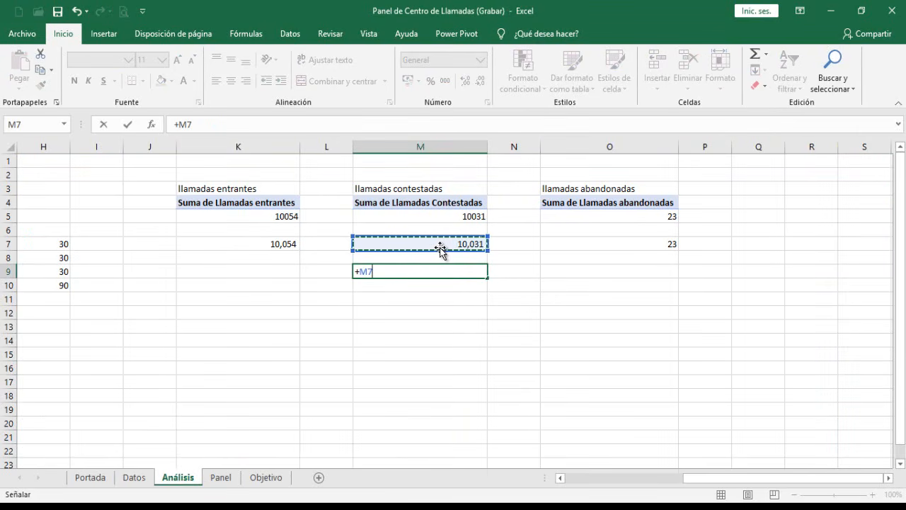
pyautogui.write('/')
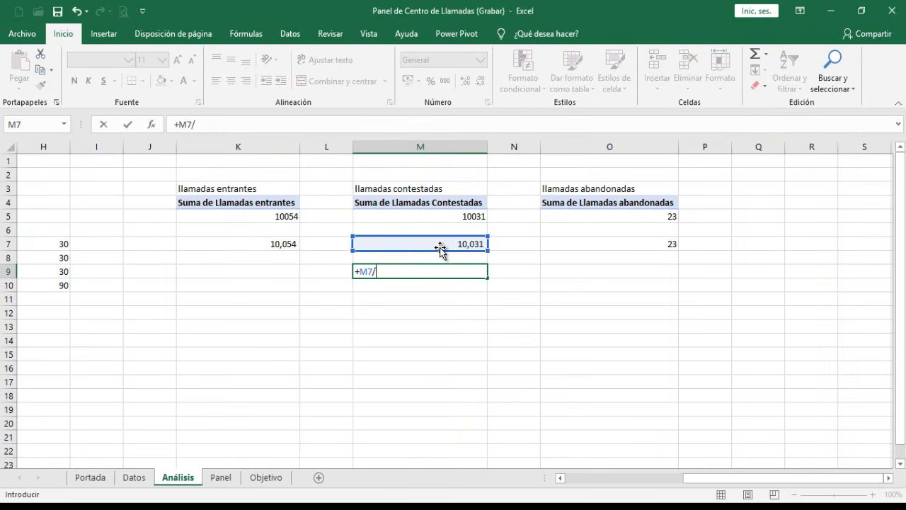
pyautogui.click(263, 245)
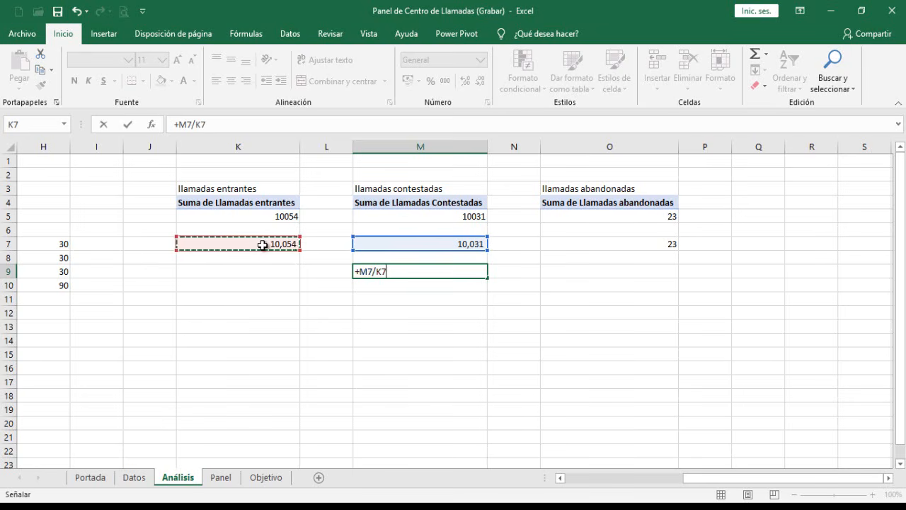
pyautogui.press('Return')
pyautogui.press('Up')
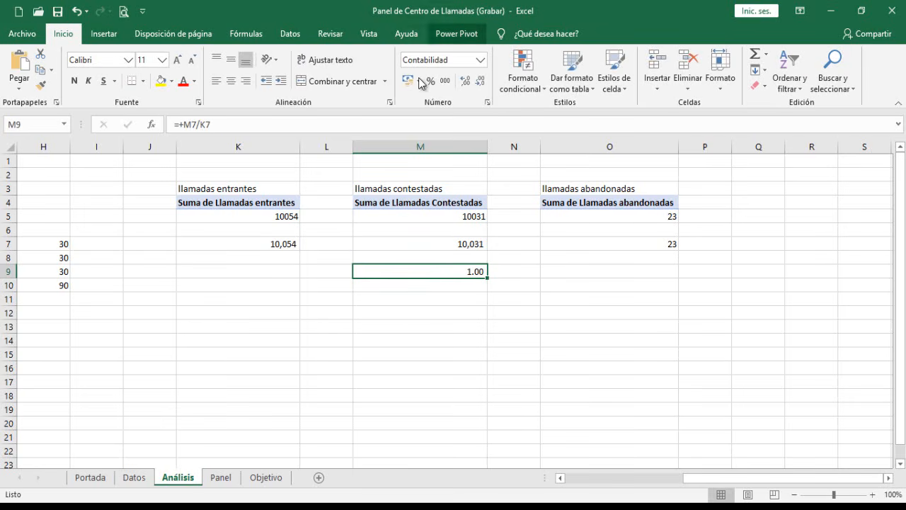
pyautogui.click(430, 81)
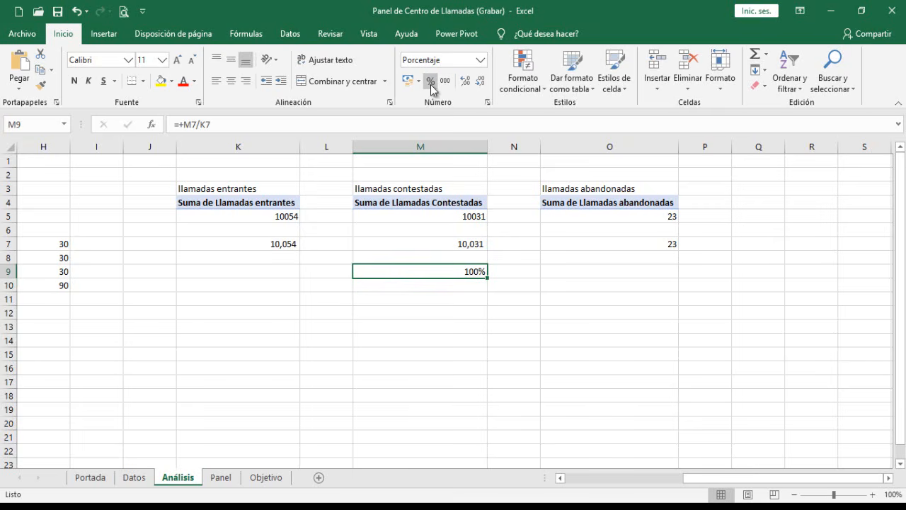
pyautogui.click(466, 83)
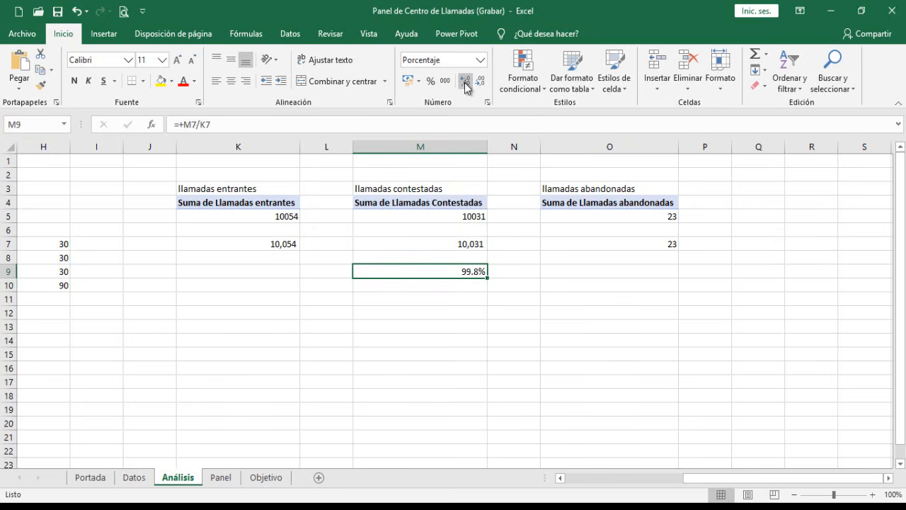
# Step: Calculate O7/K7 in cell O9 of Análisis and format it as a percentage with one decimal
pyautogui.click(645, 269)
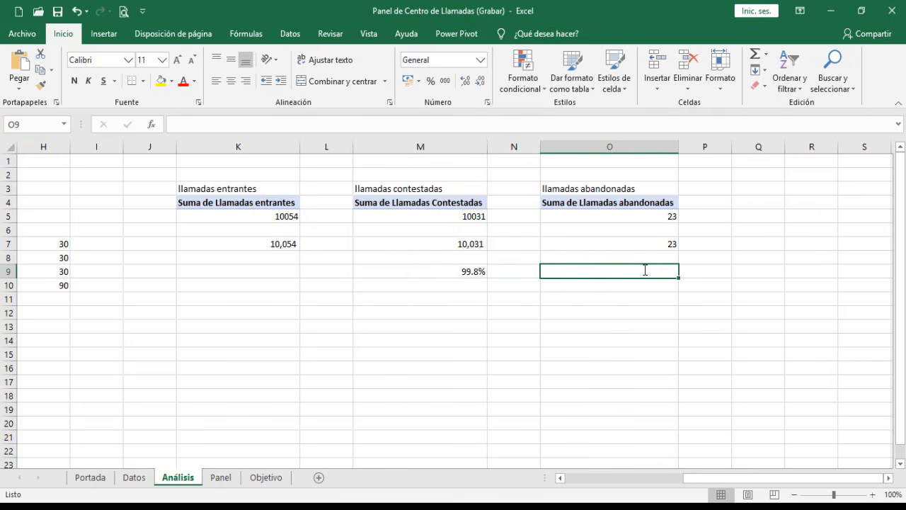
pyautogui.write('+')
pyautogui.click(641, 243)
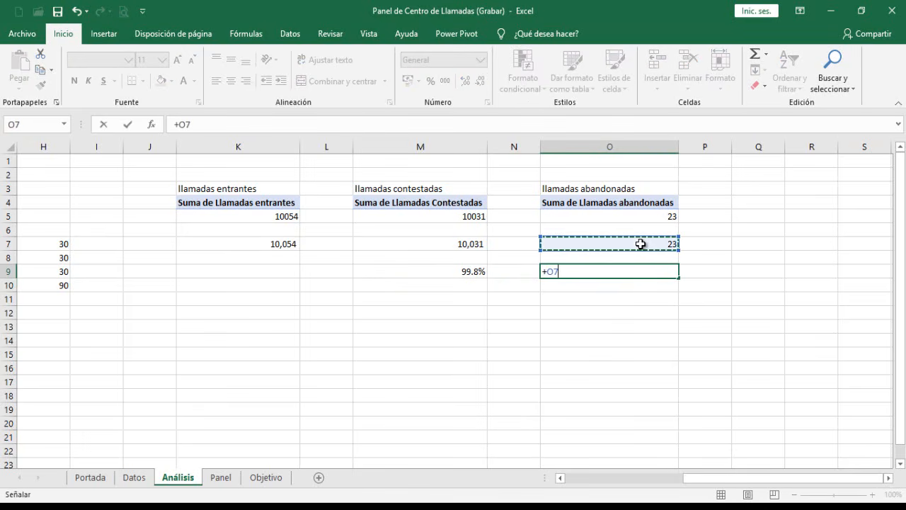
pyautogui.write('/')
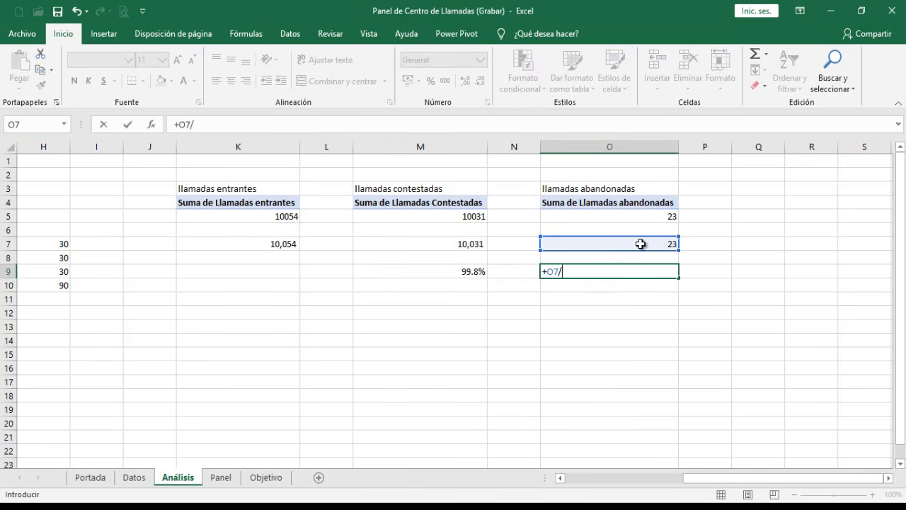
pyautogui.click(268, 244)
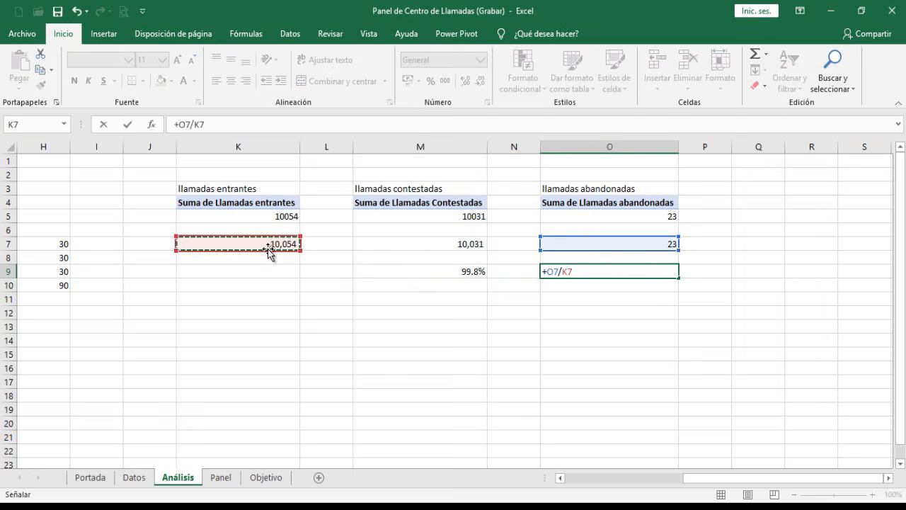
pyautogui.press('Return')
pyautogui.press('Up')
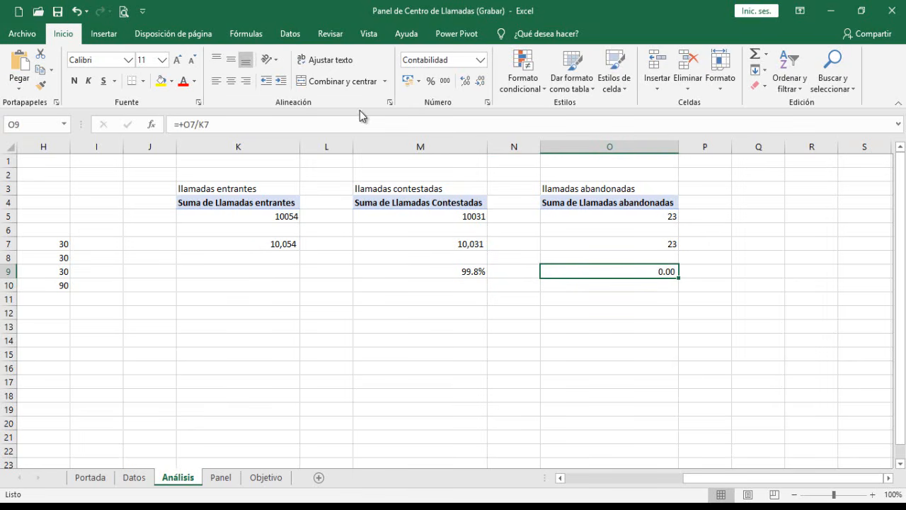
pyautogui.click(465, 85)
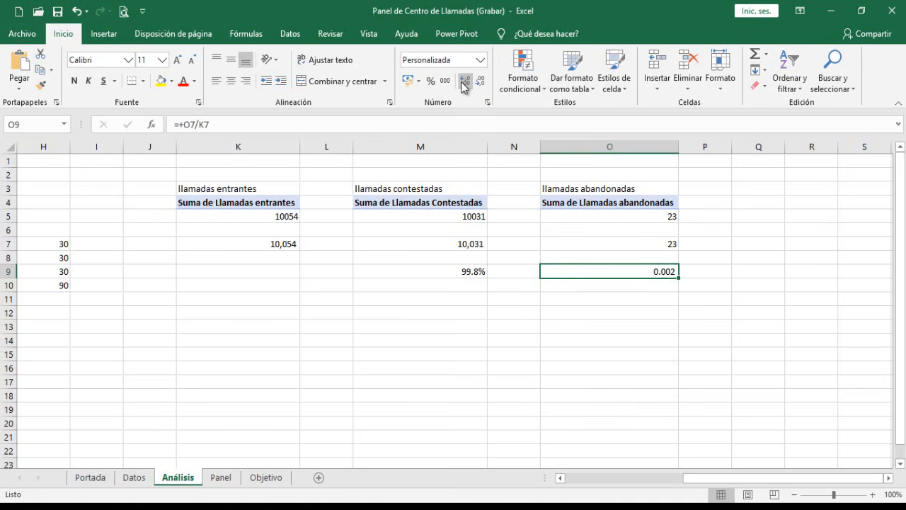
pyautogui.click(431, 81)
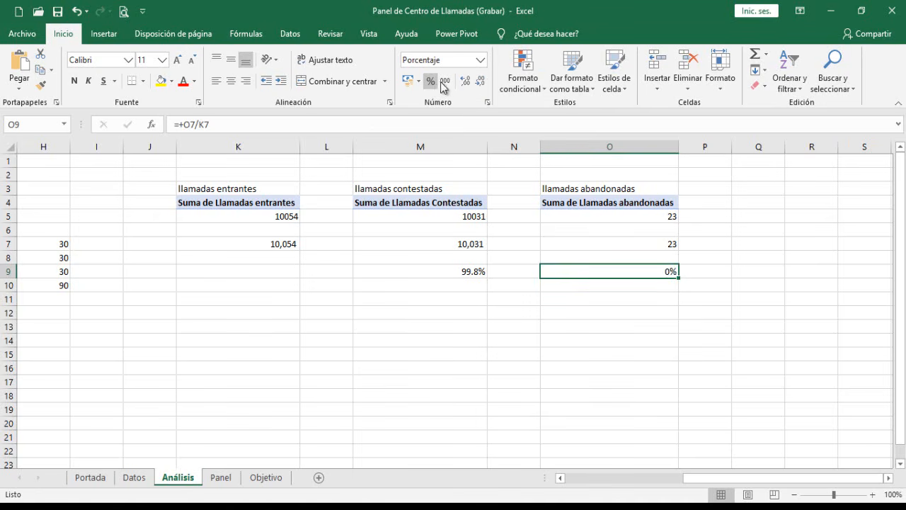
pyautogui.click(465, 81)
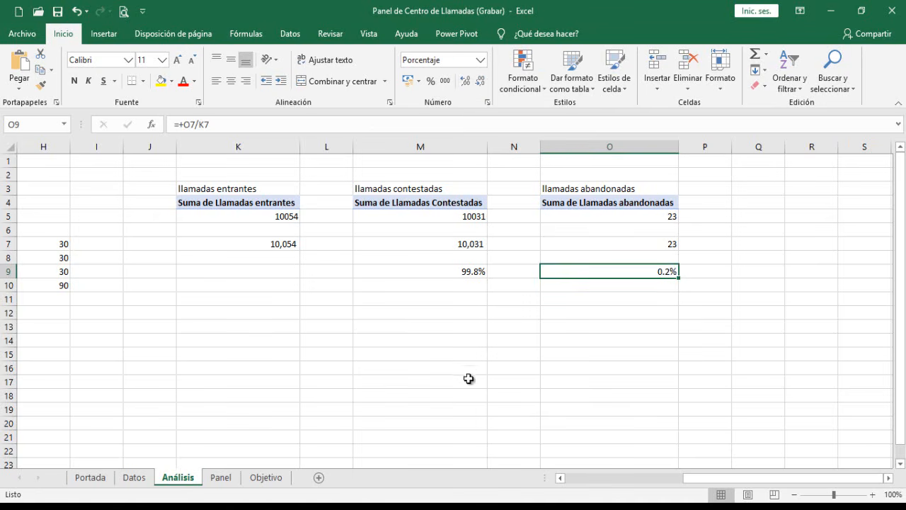
pyautogui.click(449, 318)
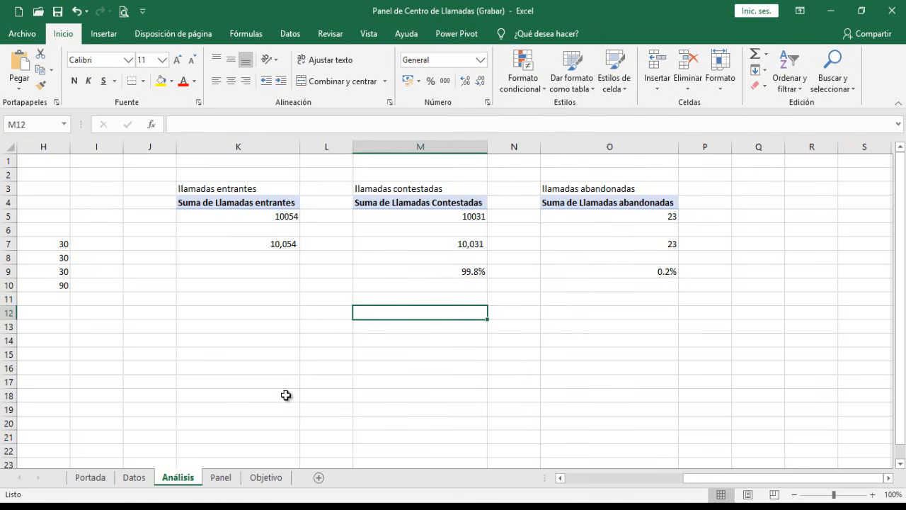
# Step: Duplicate the Llamadas Contestadas title text box on the Panel sheet and place the copy below the 10,031 figure
pyautogui.click(221, 478)
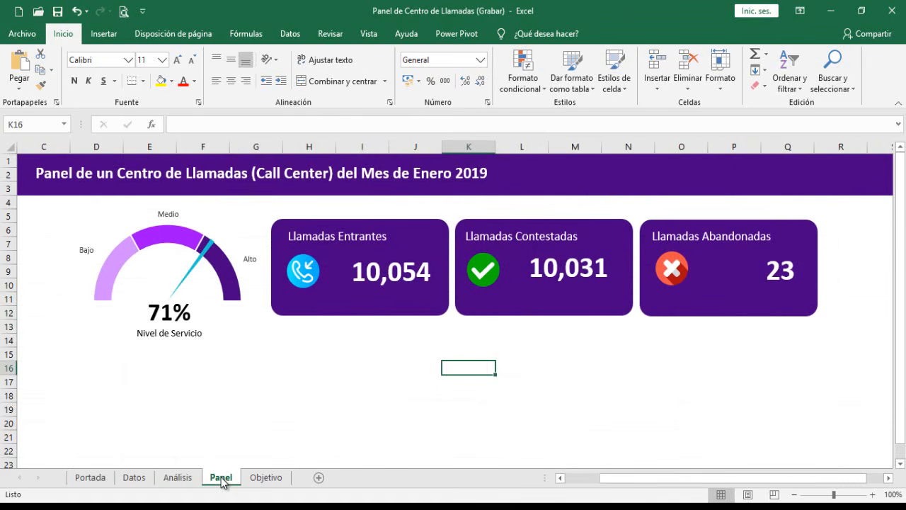
pyautogui.click(510, 238)
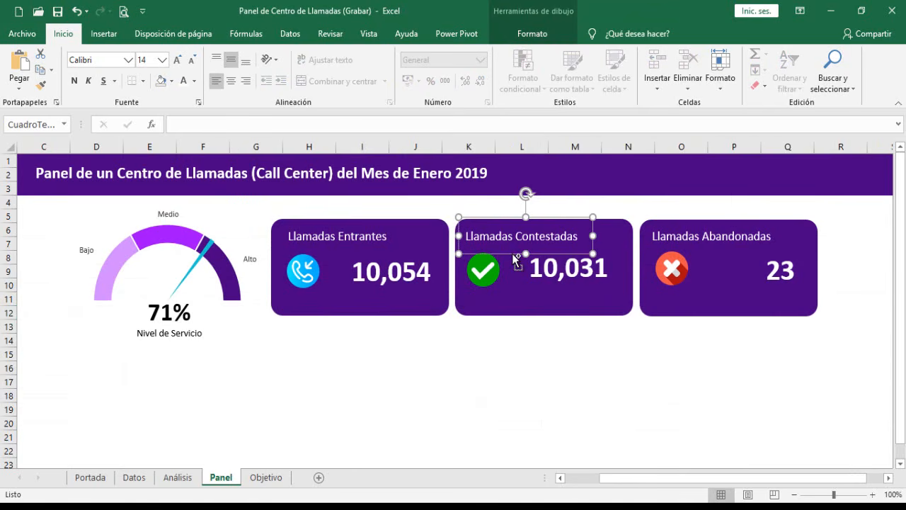
pyautogui.hotkey('ctrl', 'd')
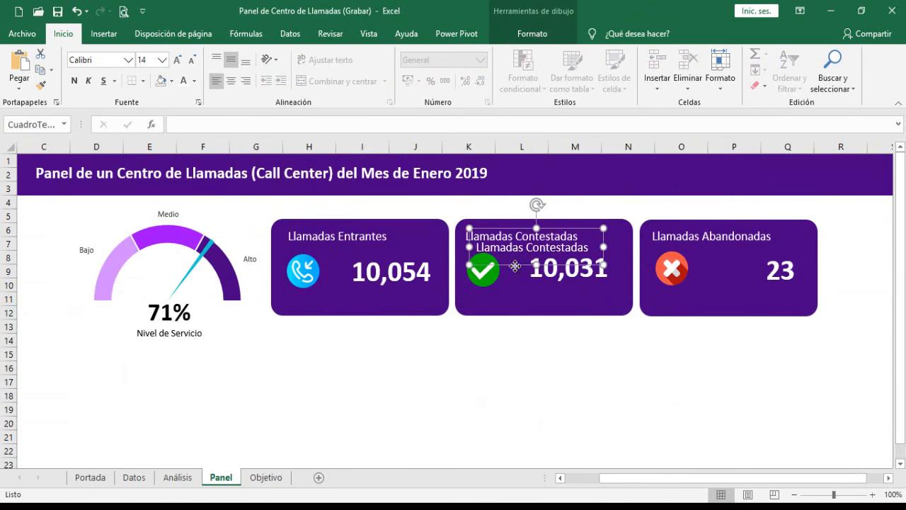
pyautogui.moveTo(516, 266); pyautogui.dragTo(545, 315)
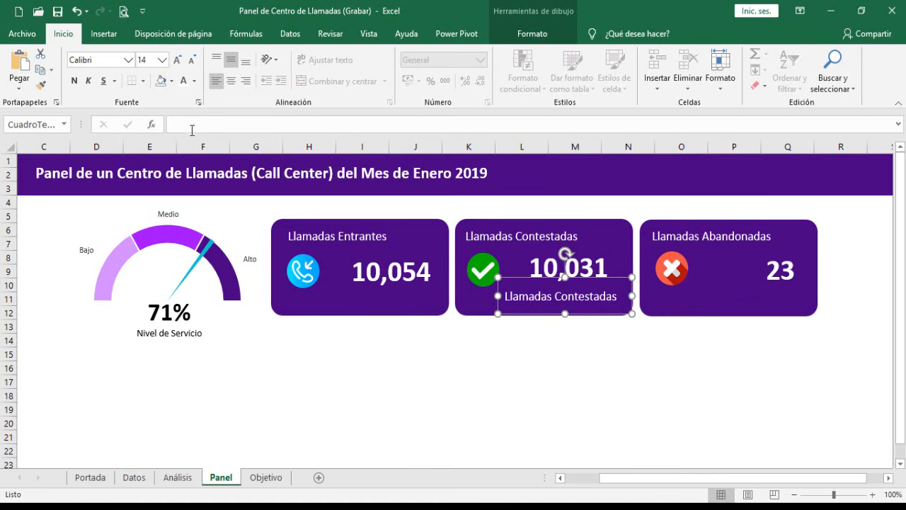
# Step: Link the duplicated text box in the Llamadas Contestadas card to cell M9 of the Análisis sheet
pyautogui.click(189, 126)
pyautogui.write('=')
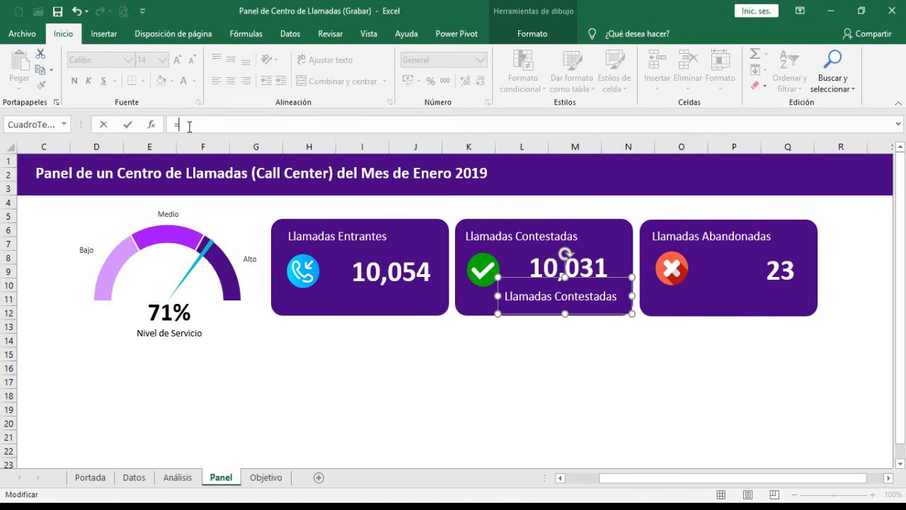
pyautogui.click(178, 477)
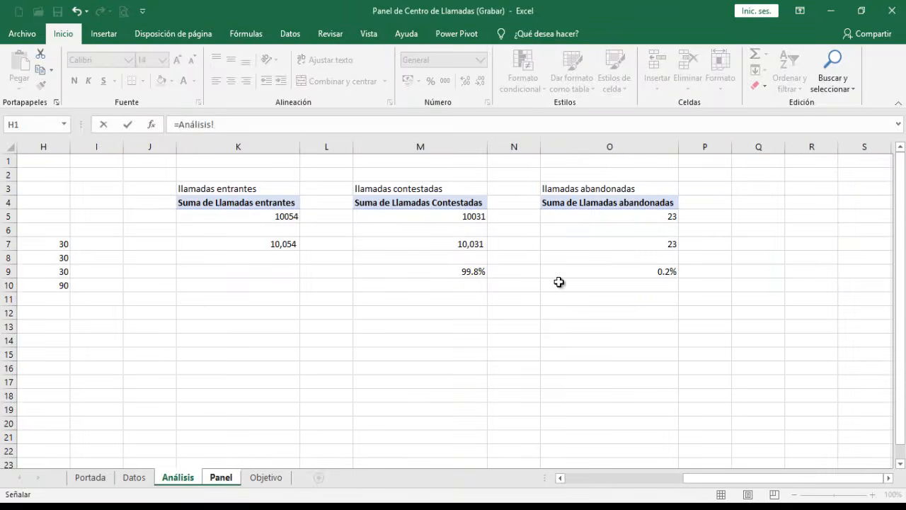
pyautogui.click(478, 273)
pyautogui.press('Return')
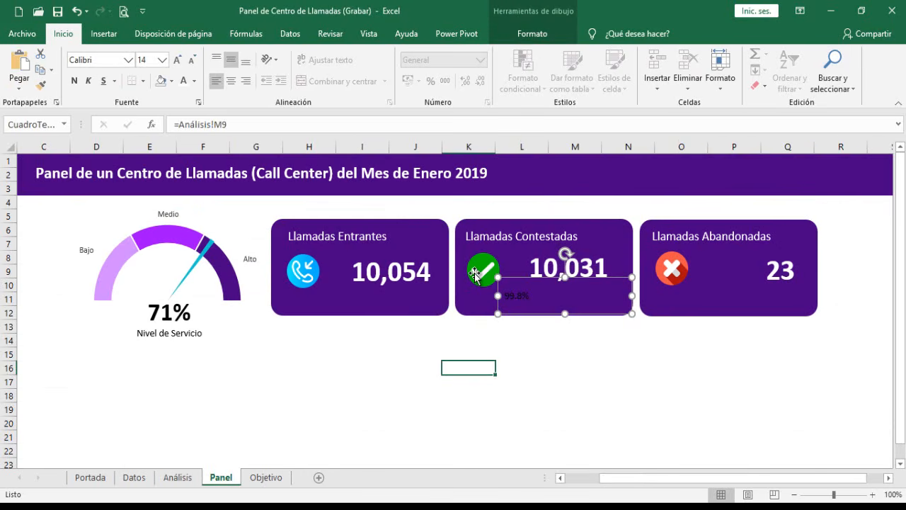
# Step: Narrow the linked percentage text box and, after checking the Objetivo sheet, colour its text with the recent turquoise
pyautogui.moveTo(633, 295); pyautogui.dragTo(577, 304)
pyautogui.click(279, 479)
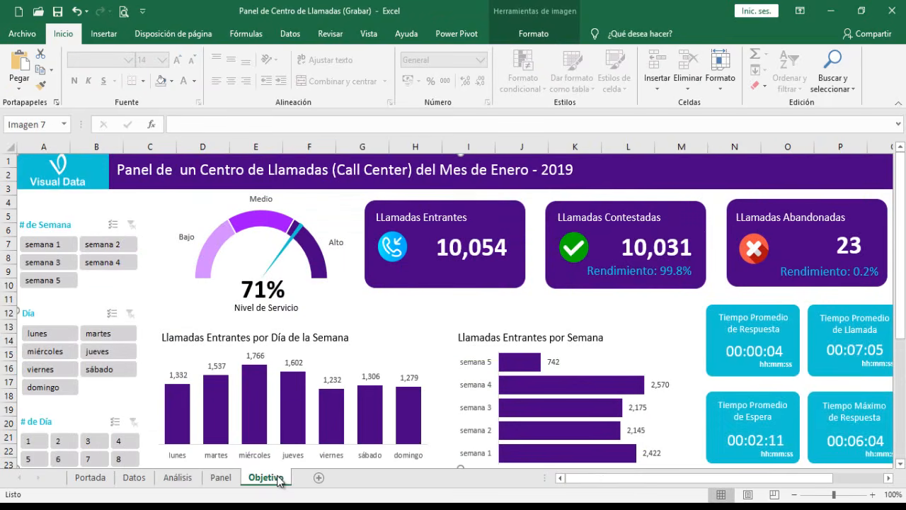
pyautogui.click(219, 478)
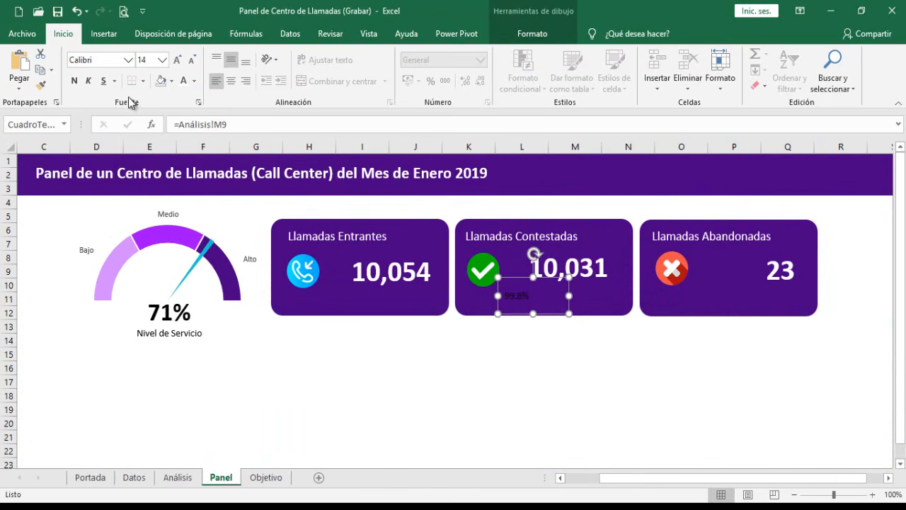
pyautogui.click(195, 82)
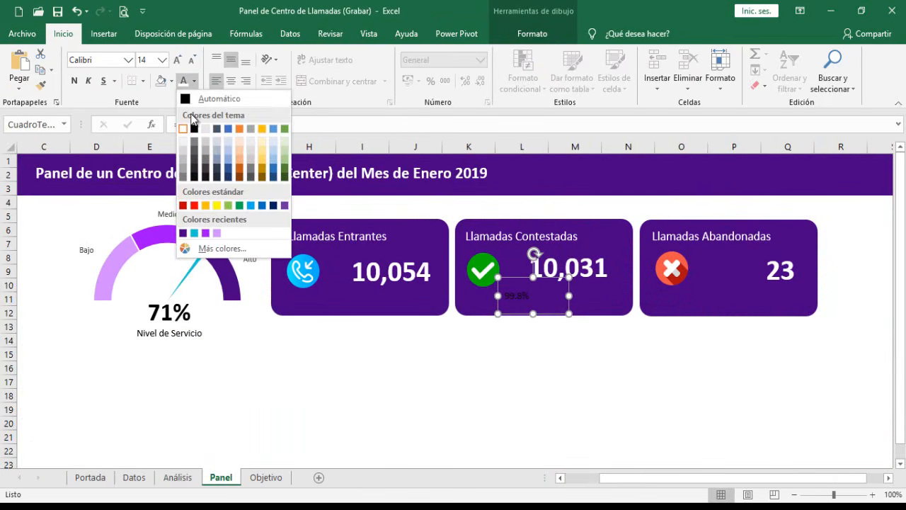
pyautogui.click(197, 236)
pyautogui.hotkey('ctrl', 'z')
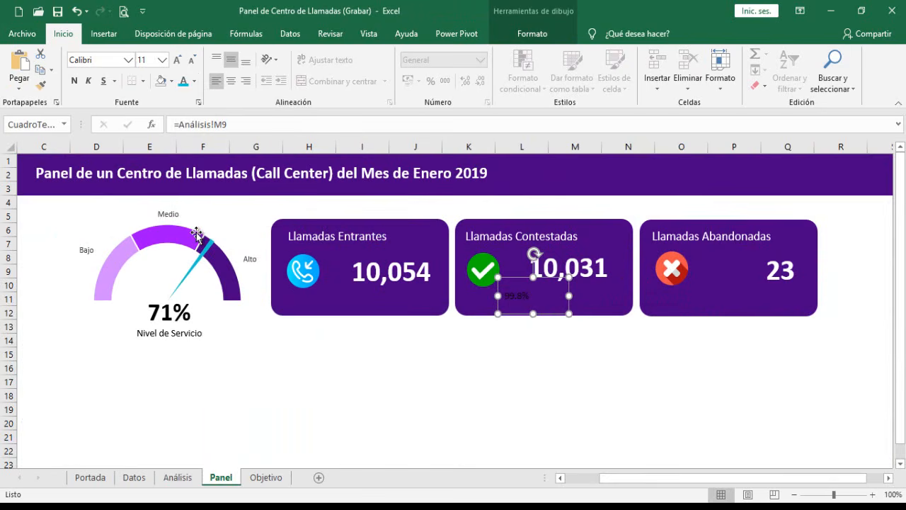
pyautogui.click(183, 84)
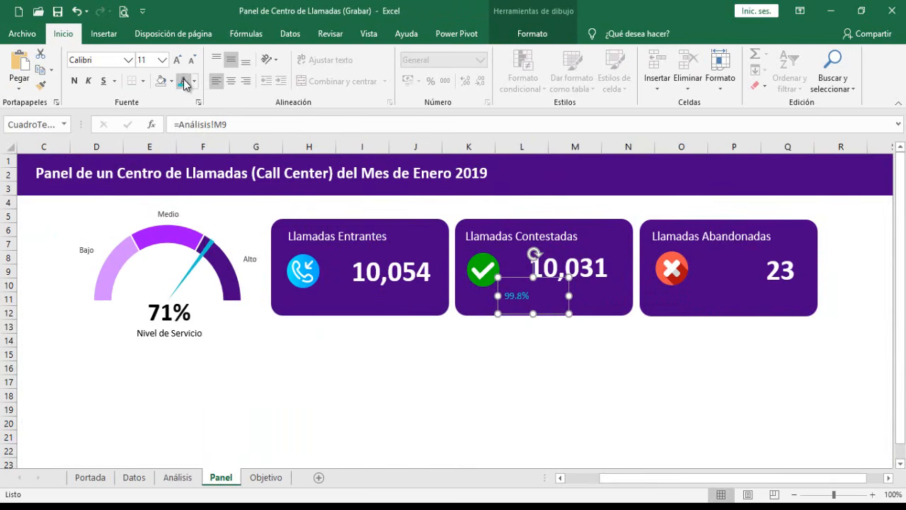
# Step: Set the percentage text to size 16 and fit its smaller text box under the right end of the 10,031 figure
pyautogui.click(179, 60)
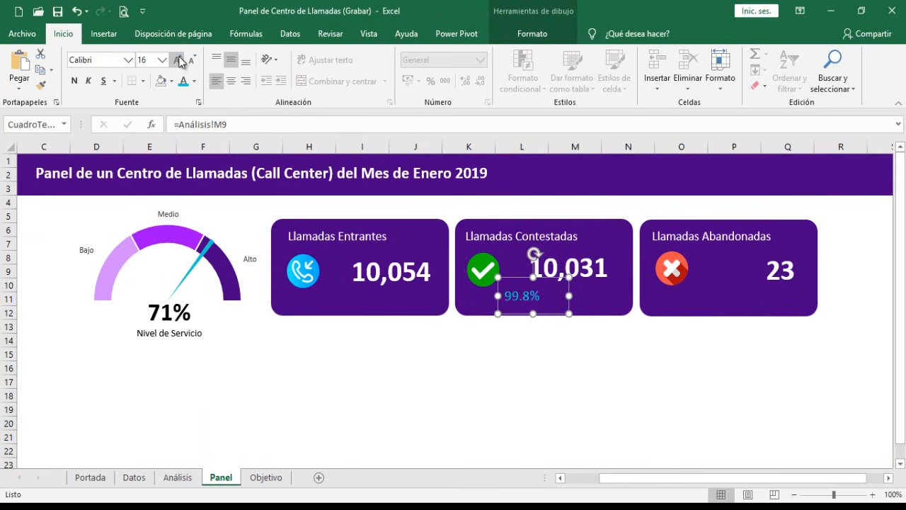
pyautogui.click(191, 62)
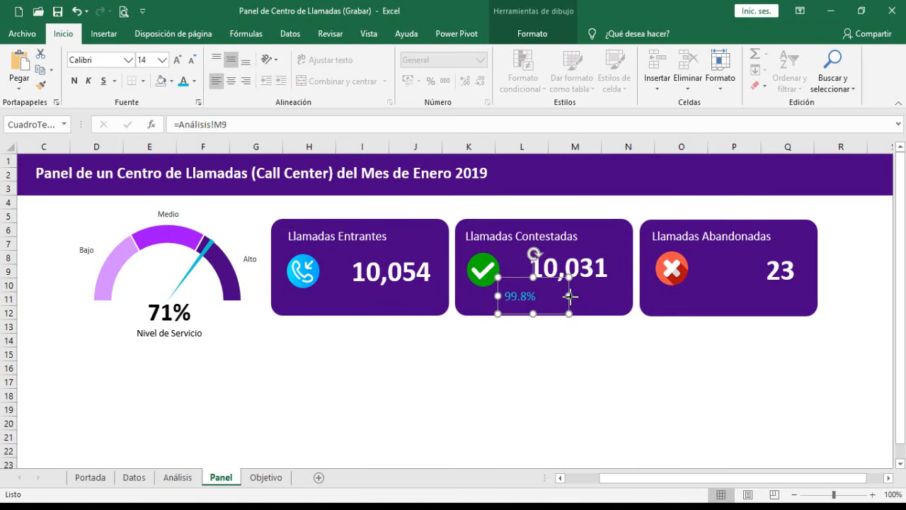
pyautogui.moveTo(570, 297); pyautogui.dragTo(596, 286)
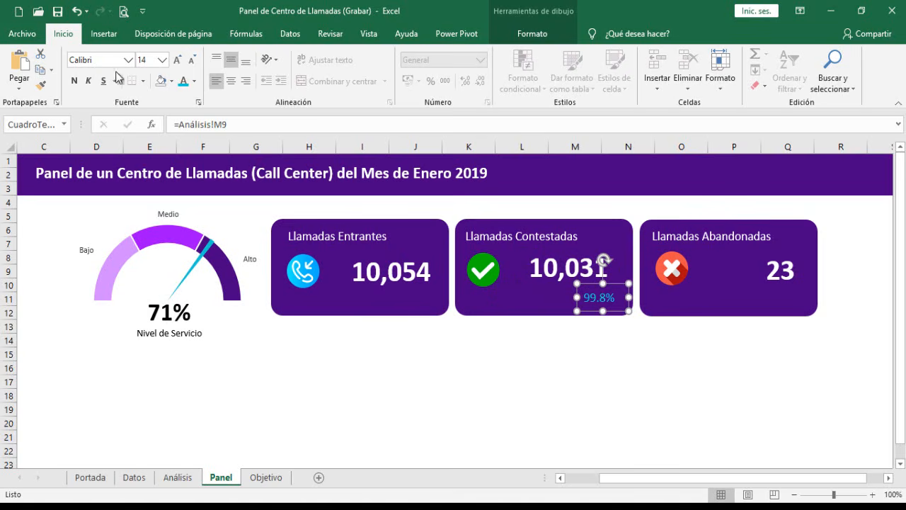
pyautogui.click(178, 61)
# Step: Duplicate the Llamadas Contestadas title again and place the copy in the lower part of the card, undoing the accidental move of the number
pyautogui.click(498, 239)
pyautogui.click(510, 254)
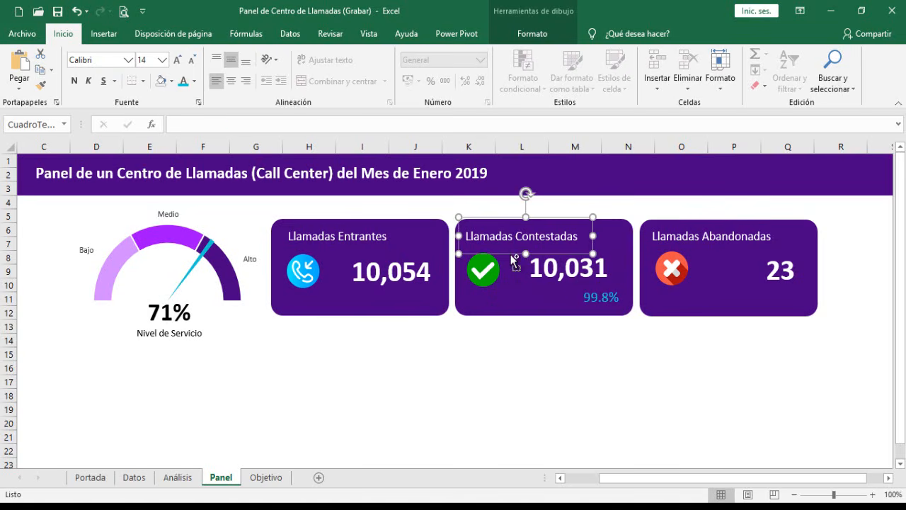
pyautogui.hotkey('ctrl', 'd')
pyautogui.moveTo(523, 269); pyautogui.dragTo(512, 302)
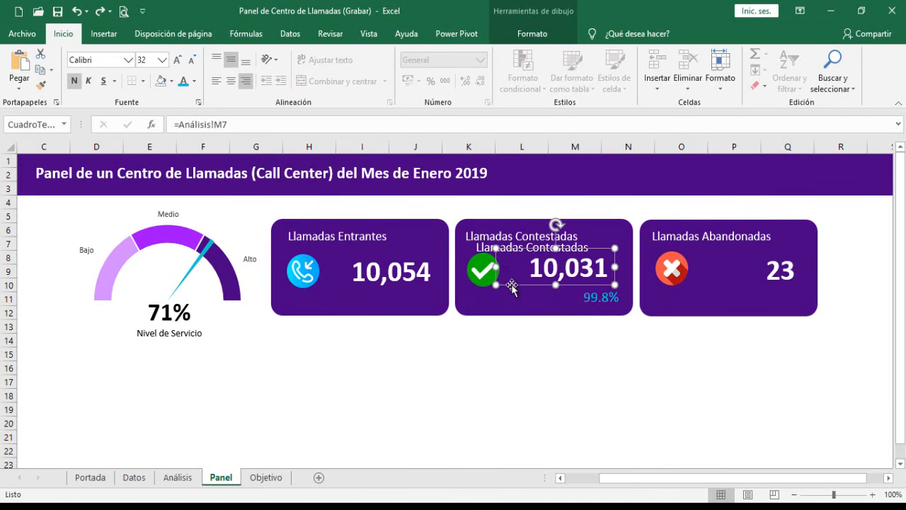
pyautogui.hotkey('ctrl', 'z')
pyautogui.click(480, 246)
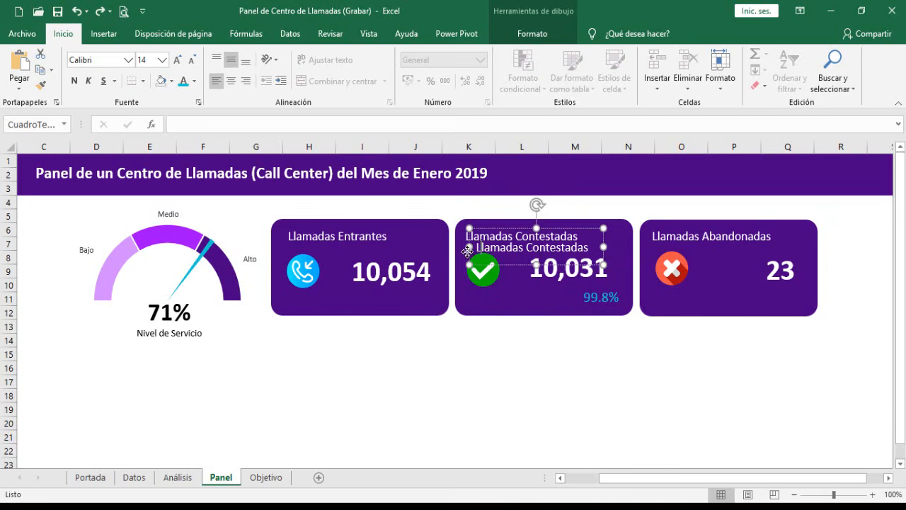
pyautogui.moveTo(467, 252); pyautogui.dragTo(460, 301)
# Step: Change the copied title's text to Rendimiento in turquoise and fit its narrowed box just left of the percentage
pyautogui.moveTo(583, 297); pyautogui.dragTo(485, 297)
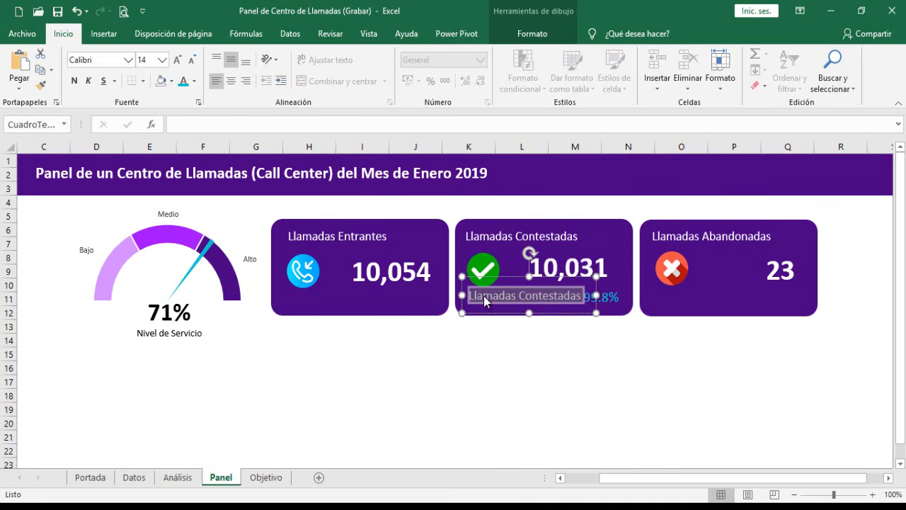
pyautogui.write('Rendimiento')
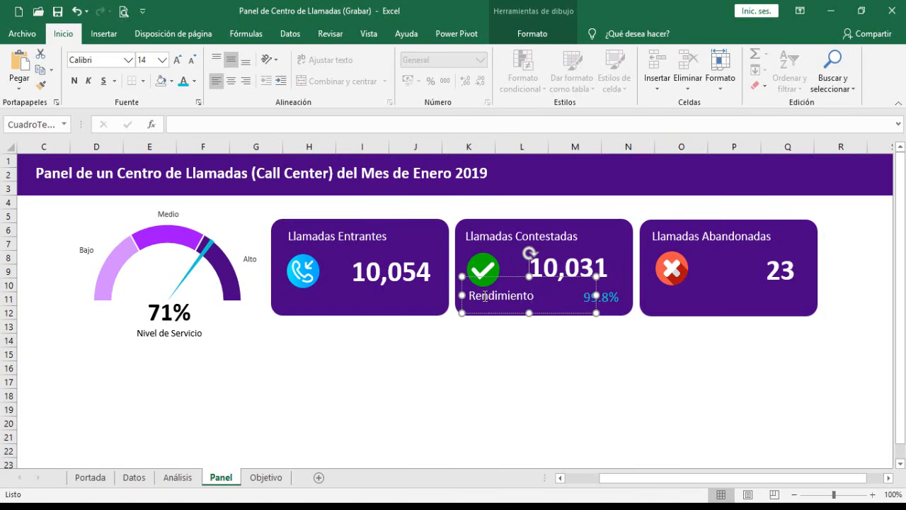
pyautogui.moveTo(596, 295); pyautogui.dragTo(567, 280)
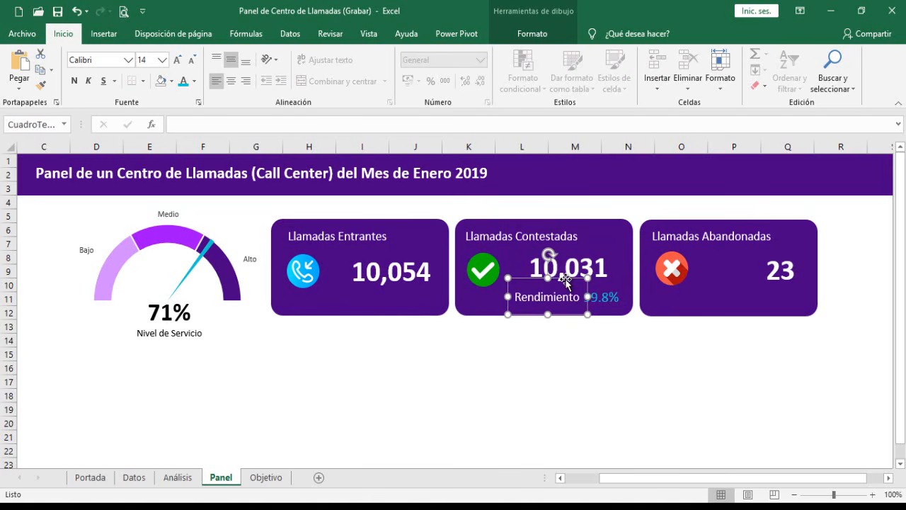
pyautogui.click(186, 81)
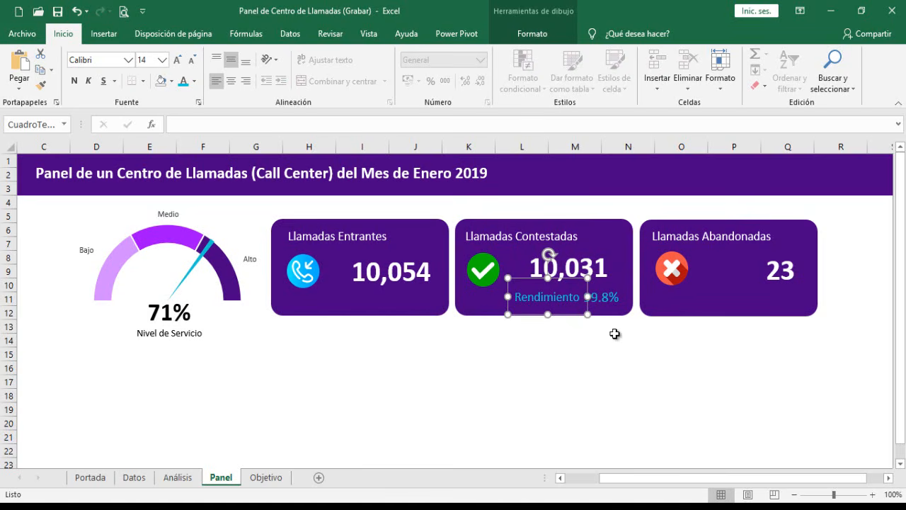
# Step: Copy the Rendimiento label and its percentage together into the lower part of the Llamadas Abandonadas card
pyautogui.keyDown('shift'); pyautogui.click(615, 300); pyautogui.keyUp('shift')
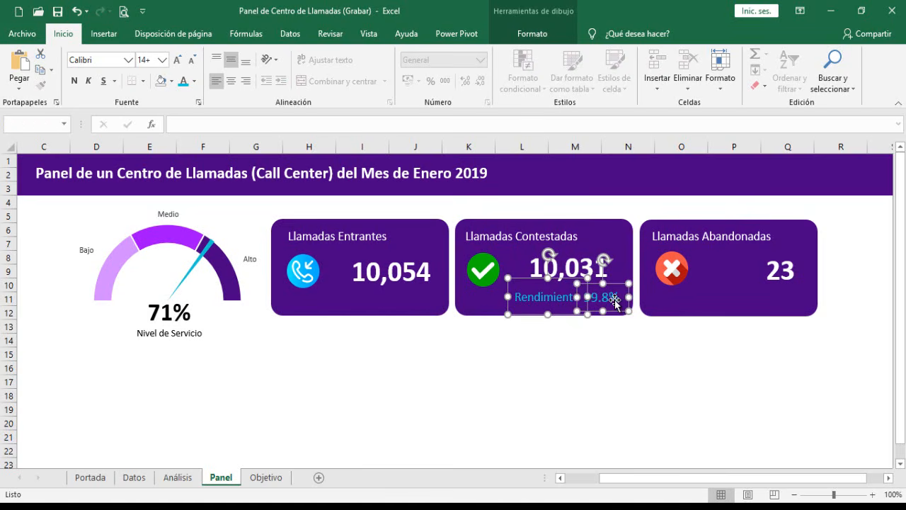
pyautogui.moveTo(615, 300); pyautogui.dragTo(750, 295)
pyautogui.moveTo(805, 306); pyautogui.dragTo(798, 310)
pyautogui.click(803, 352)
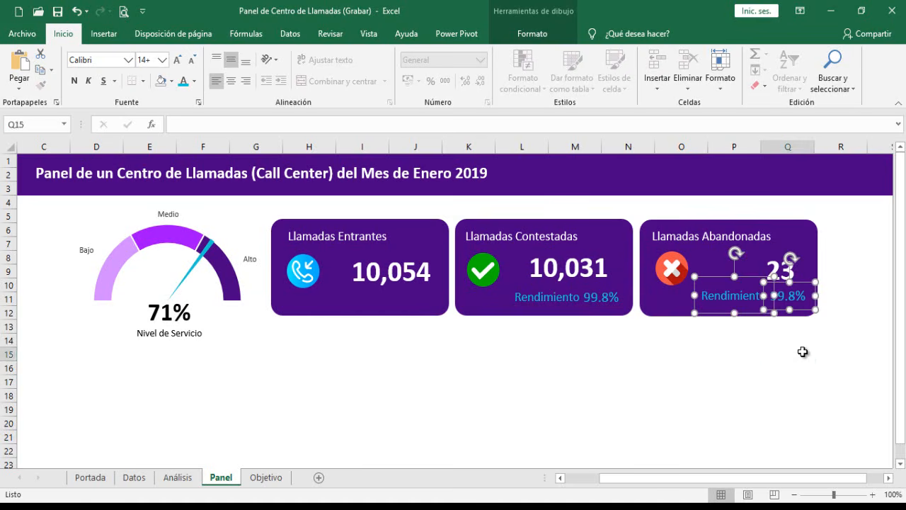
# Step: Link the copied percentage on the Llamadas Abandonadas card to cell O9 of the Análisis sheet
pyautogui.click(803, 298)
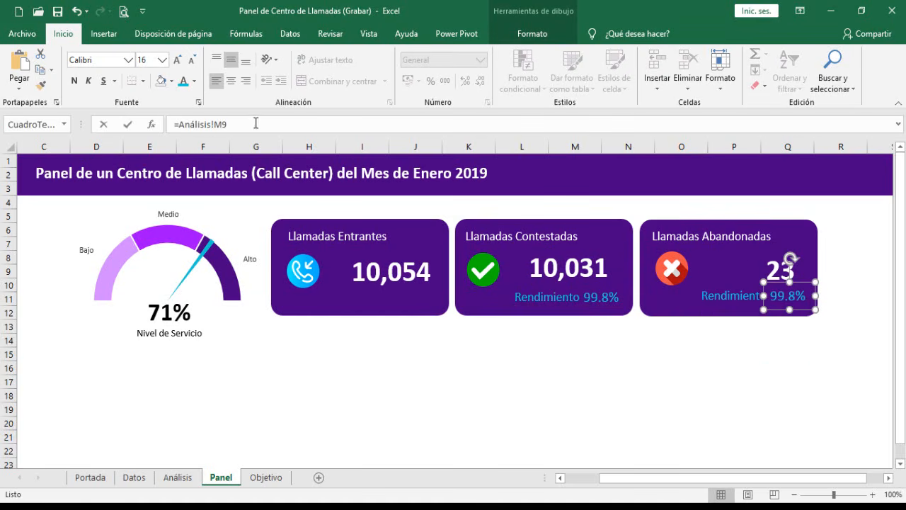
pyautogui.moveTo(255, 124); pyautogui.dragTo(171, 124)
pyautogui.write('=')
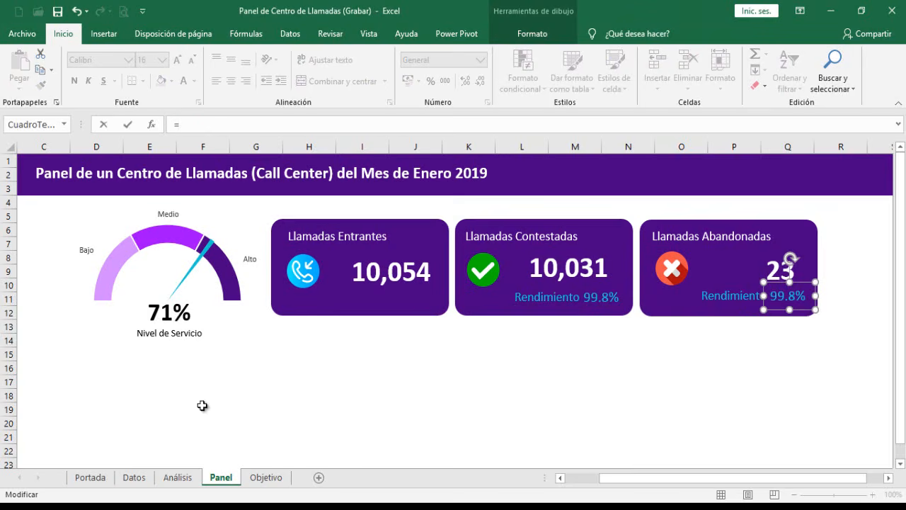
pyautogui.click(180, 478)
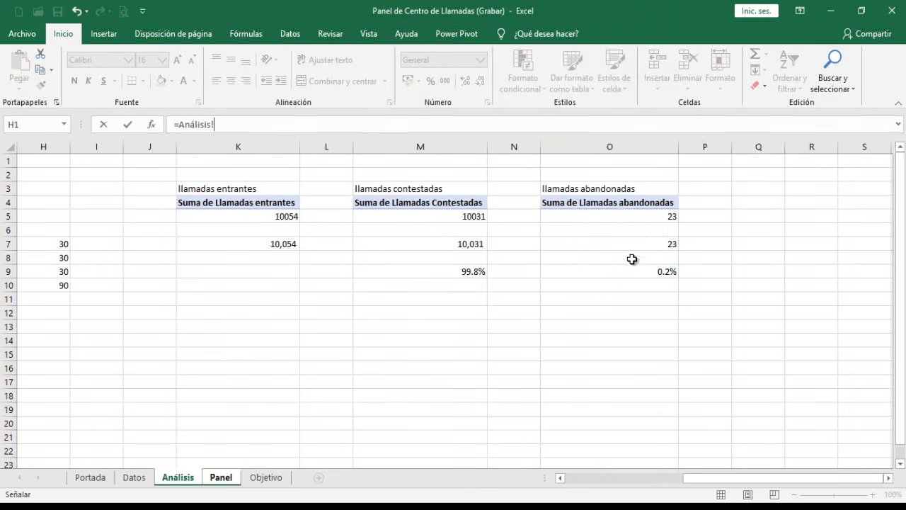
pyautogui.click(632, 269)
pyautogui.press('Return')
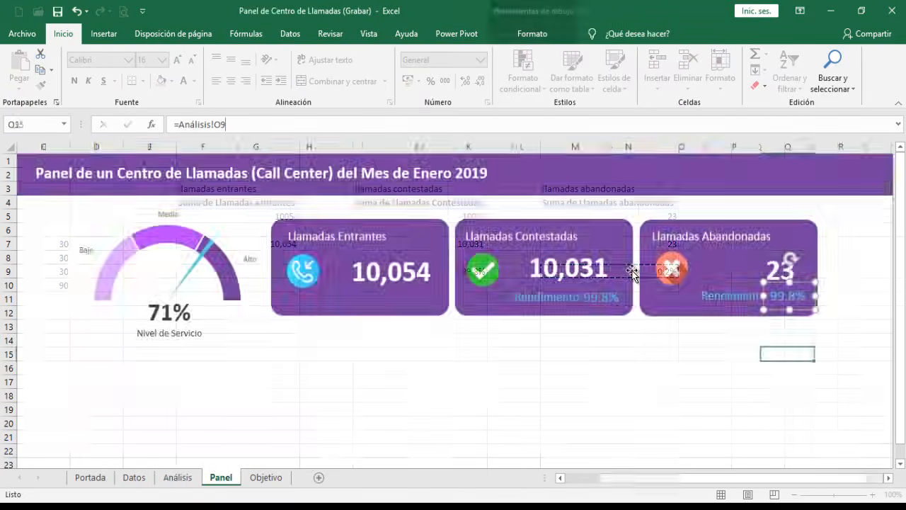
# Step: Copy the formatting of the Llamadas Contestadas percentage onto the Llamadas Abandonadas percentage and deselect it
pyautogui.click(602, 299)
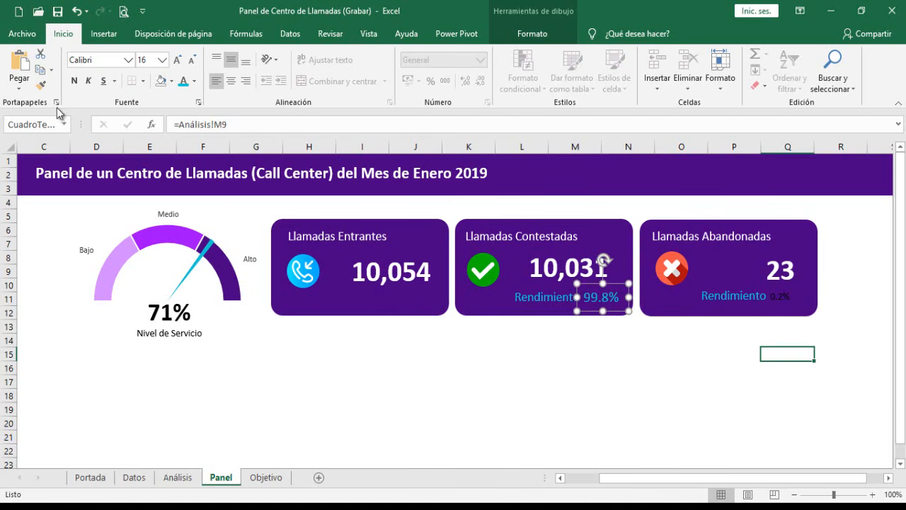
pyautogui.click(44, 86)
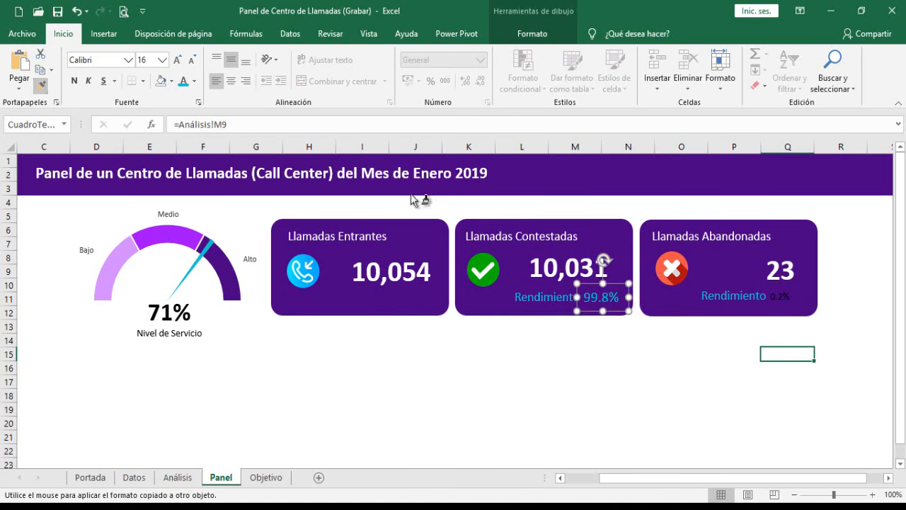
pyautogui.click(791, 297)
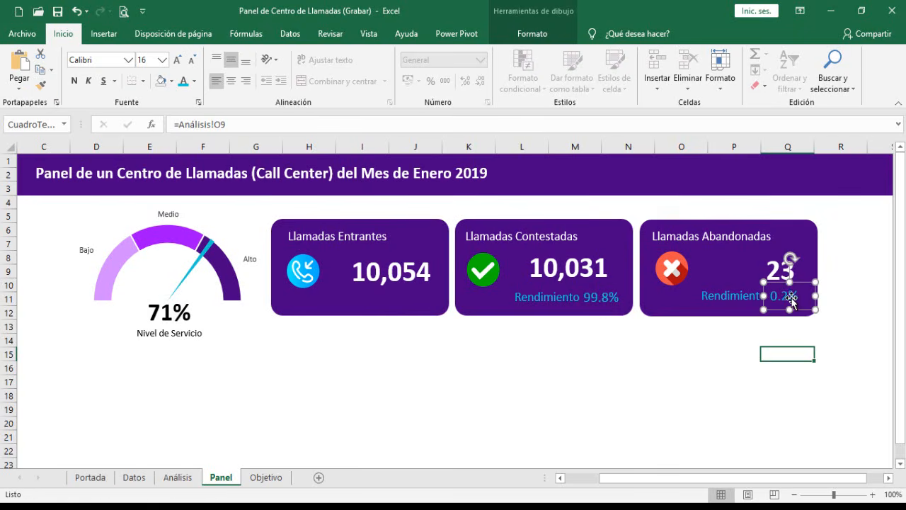
pyautogui.click(683, 383)
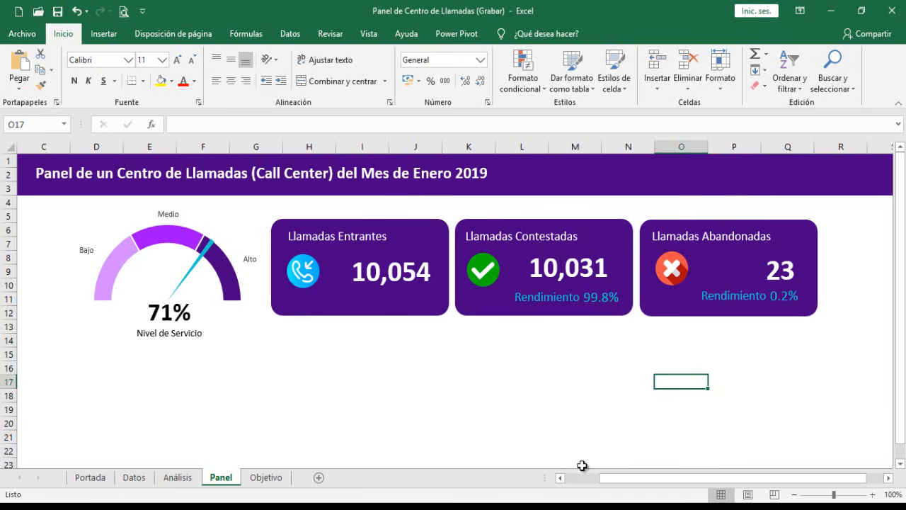
# Step: Examine the Objetivo sheet's charts below the cards and the free space right of llamadas abandonadas on the Análisis sheet
pyautogui.moveTo(609, 479); pyautogui.dragTo(550, 473)
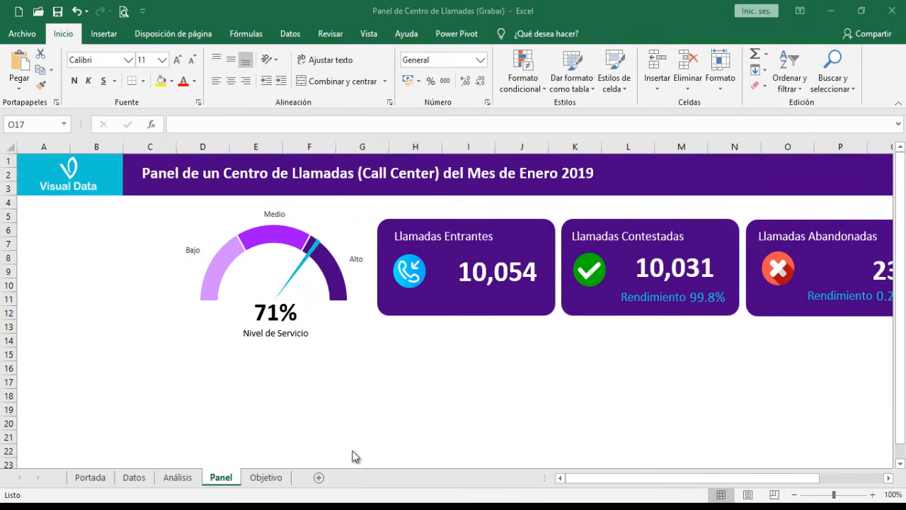
pyautogui.click(256, 478)
pyautogui.moveTo(901, 269); pyautogui.dragTo(901, 284)
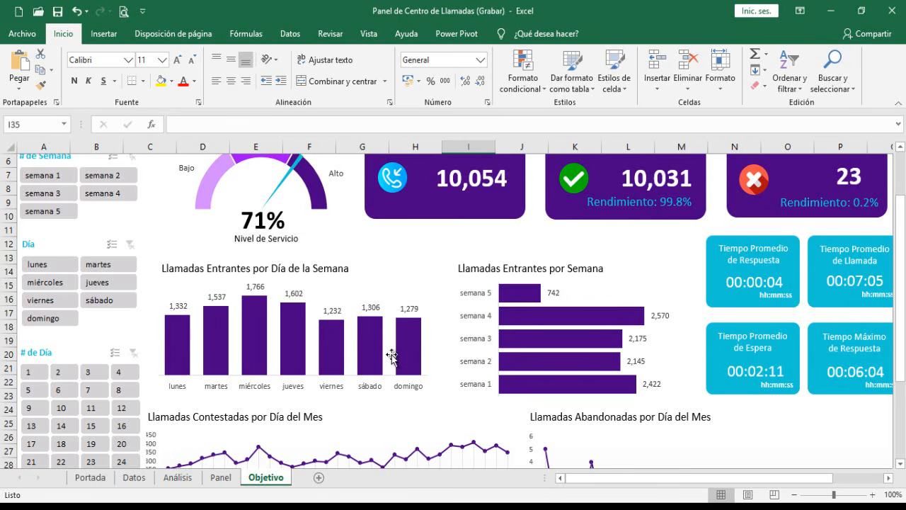
pyautogui.click(178, 477)
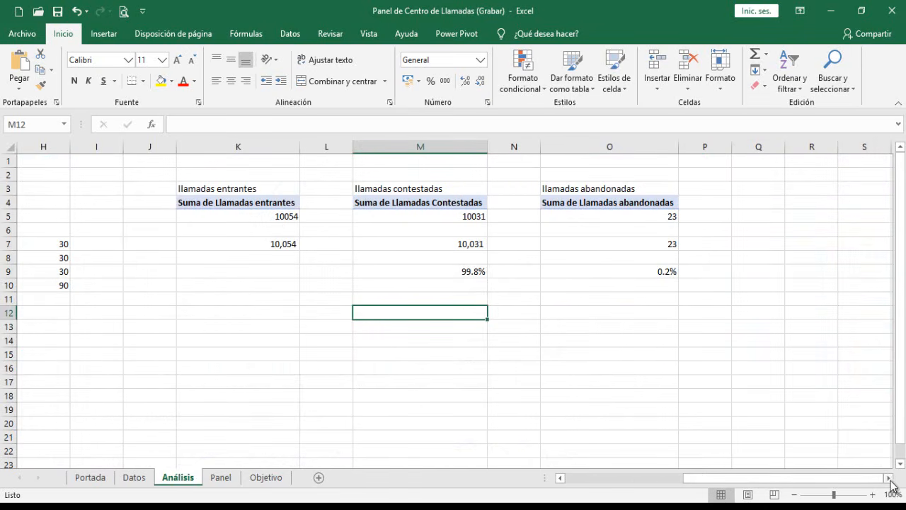
pyautogui.moveTo(889, 478); pyautogui.dragTo(888, 478)
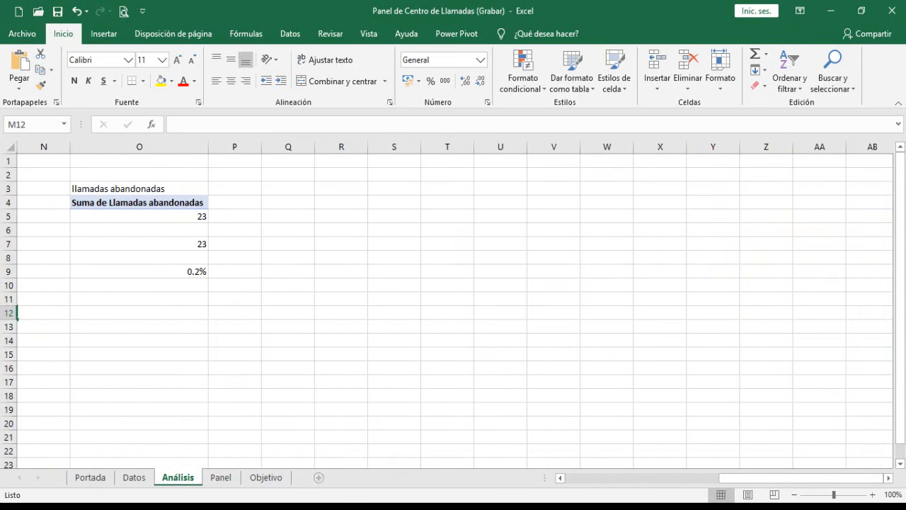
pyautogui.click(269, 479)
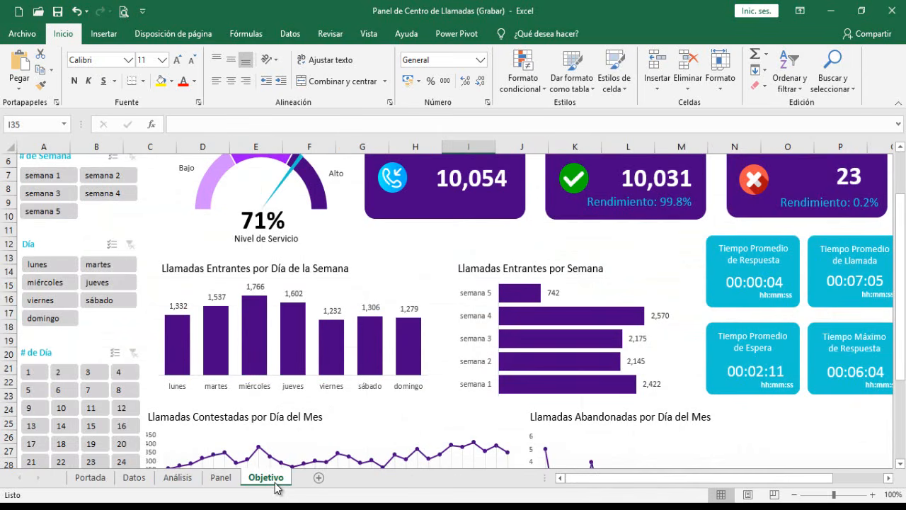
pyautogui.click(179, 479)
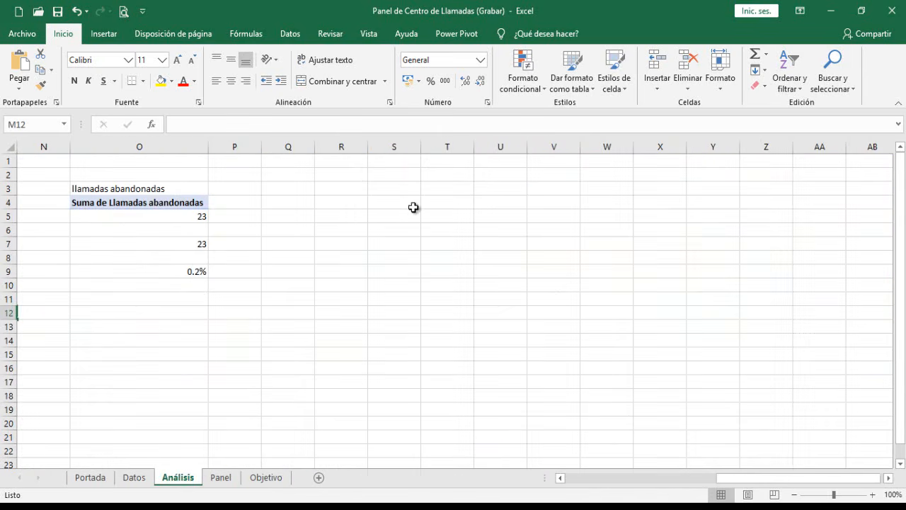
# Step: Enter the heading "llamadas entrantes por día de la semana" in cell R3 of the Análisis sheet
pyautogui.click(356, 185)
pyautogui.write('llamadas entrantes por día de la semana')
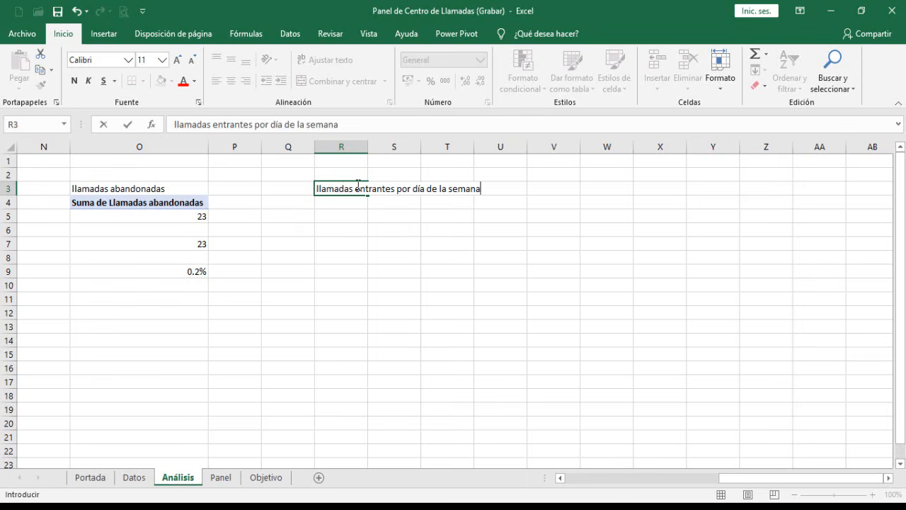
pyautogui.press('Return')
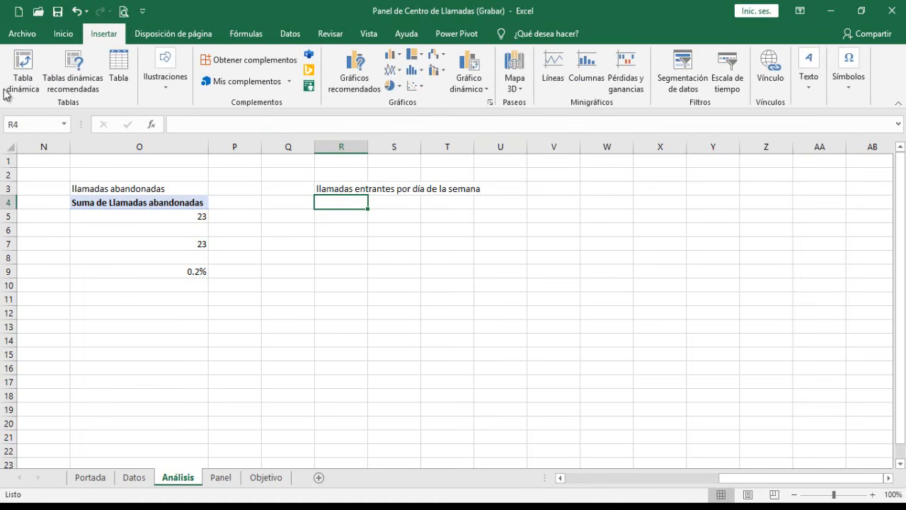
# Step: Insert a pivot table at cell R4 of the Análisis sheet, using the workbook's call data table as its source
pyautogui.click(21, 71)
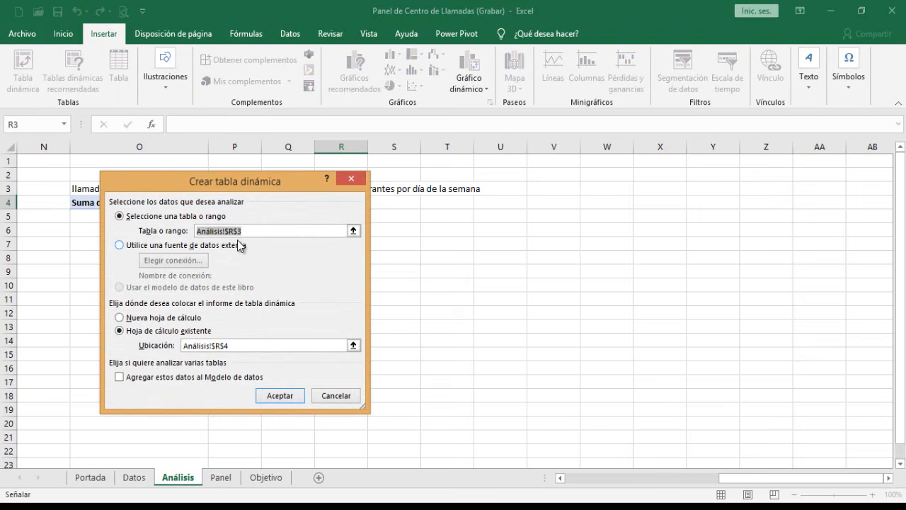
pyautogui.write('tab')
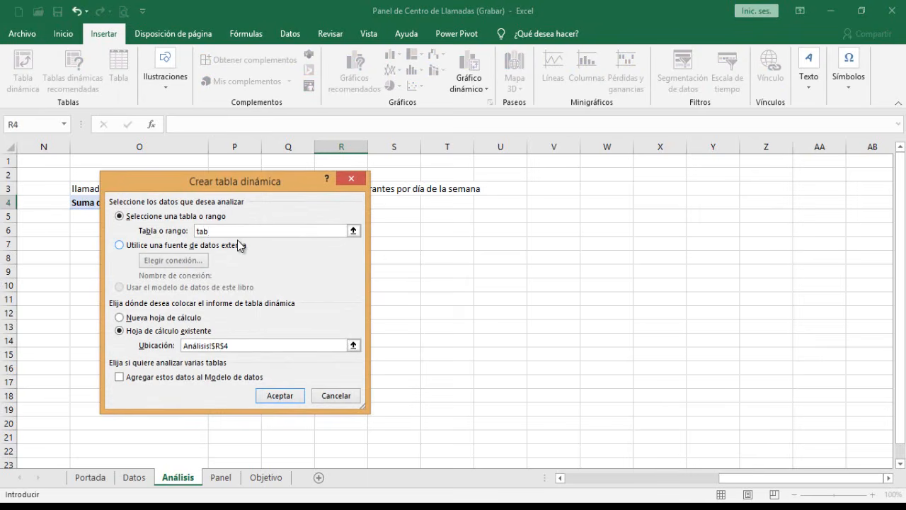
pyautogui.press('BackSpace')
pyautogui.press('BackSpace')
pyautogui.press('BackSpace')
pyautogui.write('ba')
pyautogui.press('Return')
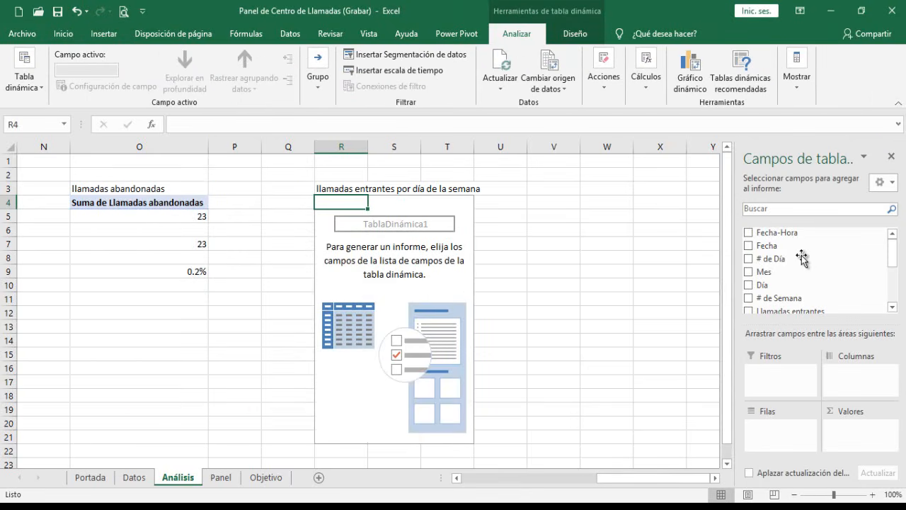
# Step: Set Día as the pivot table's row field and sum Llamadas entrantes as its values
pyautogui.moveTo(893, 253); pyautogui.dragTo(894, 264)
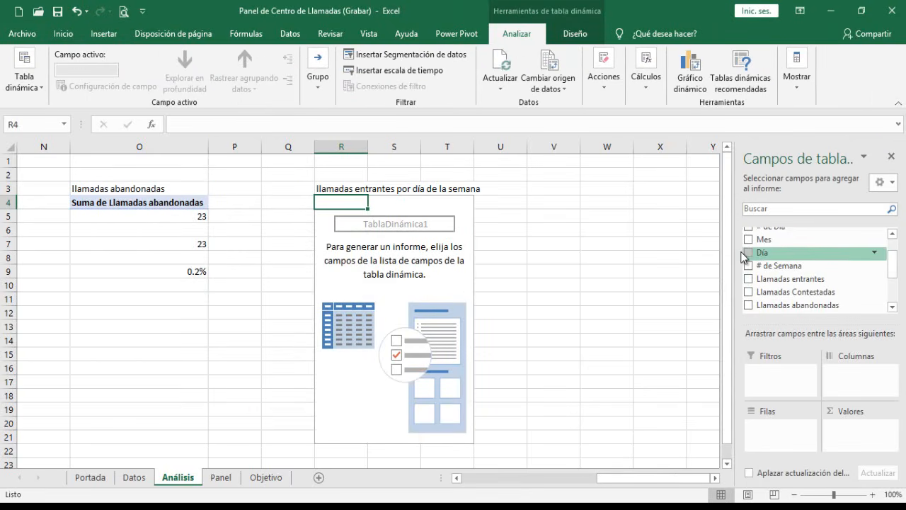
pyautogui.moveTo(743, 256); pyautogui.dragTo(769, 427)
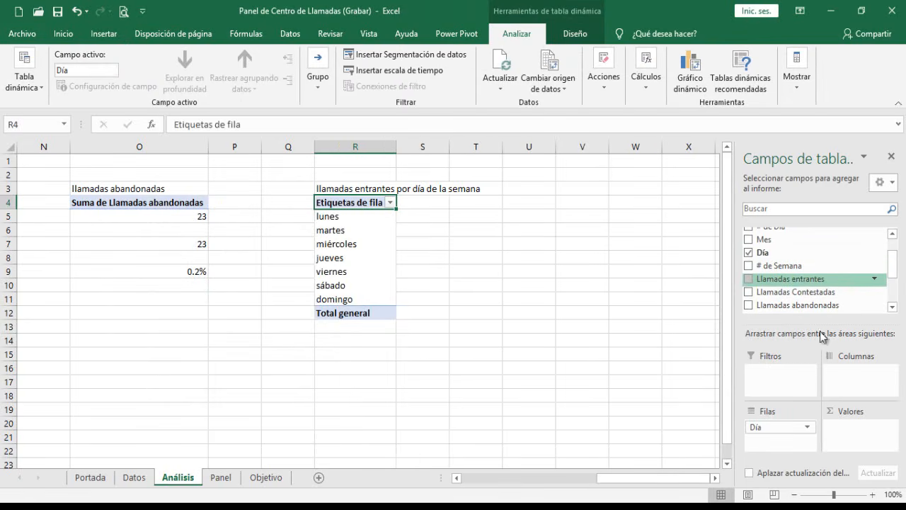
pyautogui.moveTo(821, 337); pyautogui.dragTo(842, 428)
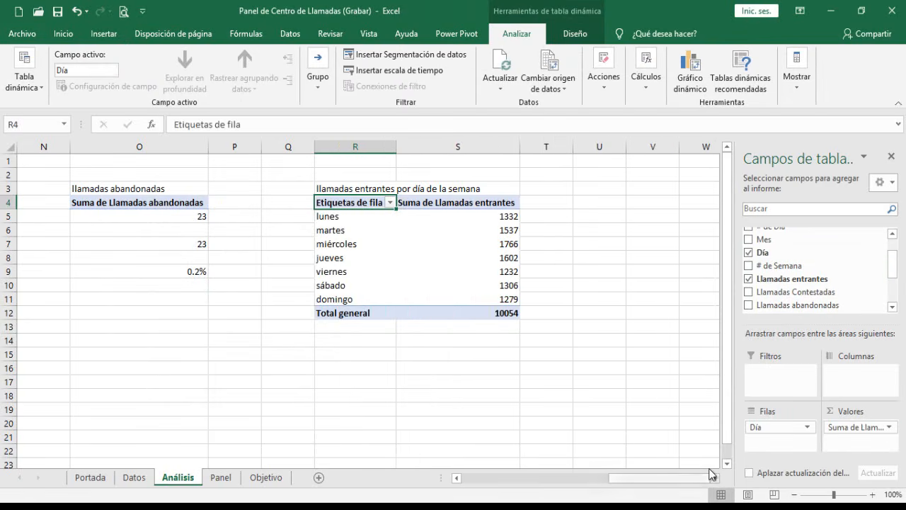
# Step: Format the pivot table's call sums, including the grand total, with thousands separators and no decimals
pyautogui.click(717, 478)
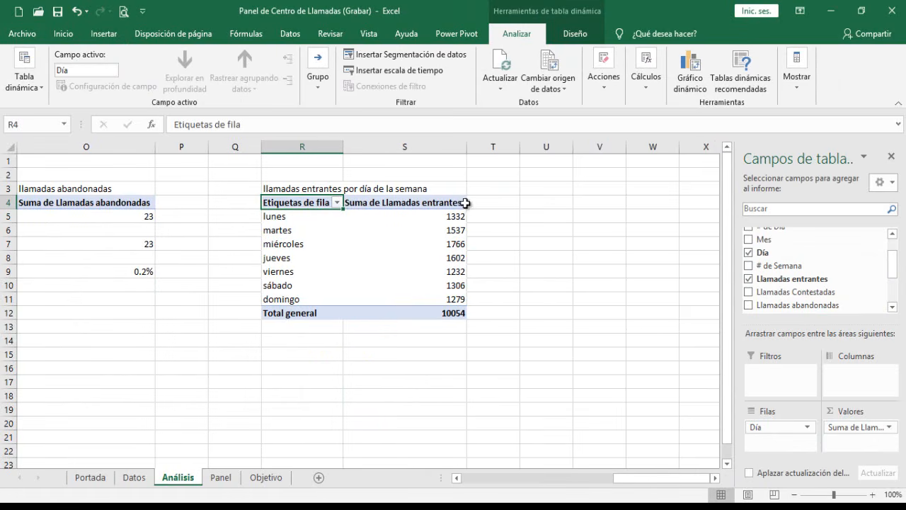
pyautogui.moveTo(448, 212); pyautogui.dragTo(449, 320)
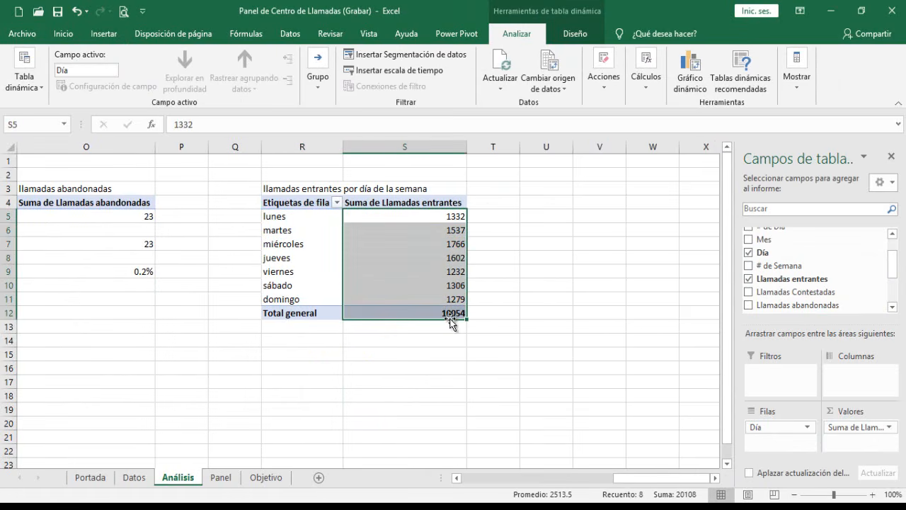
pyautogui.click(64, 33)
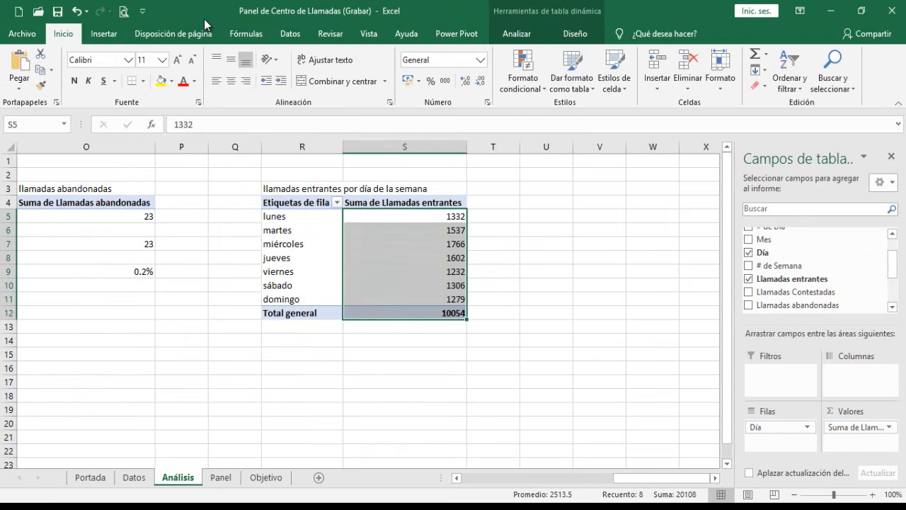
pyautogui.click(447, 81)
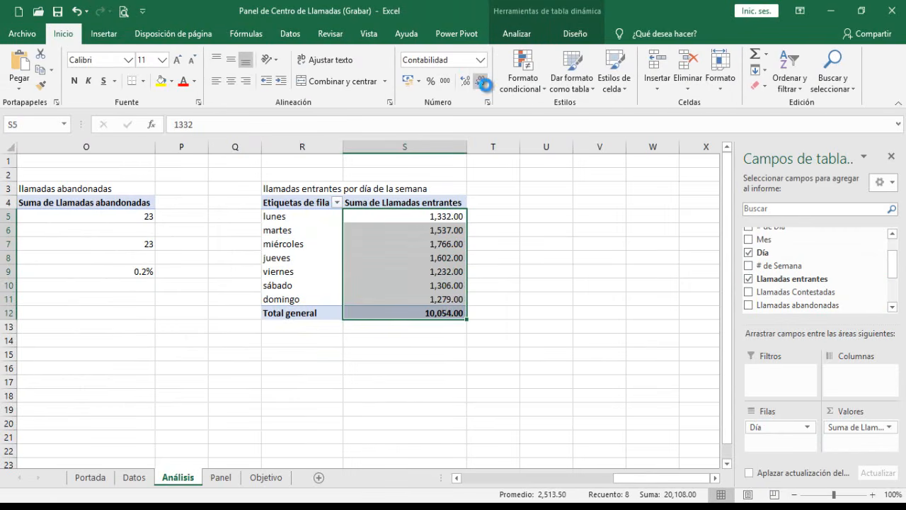
pyautogui.click(480, 81)
pyautogui.click(480, 81)
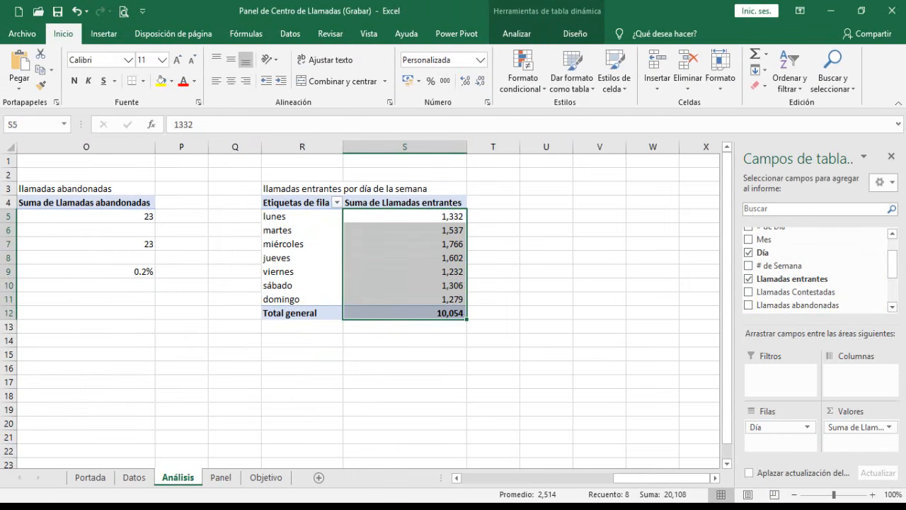
# Step: Insert a 2-D clustered column pivot chart of incoming calls by day and move it slightly down over the table
pyautogui.click(283, 230)
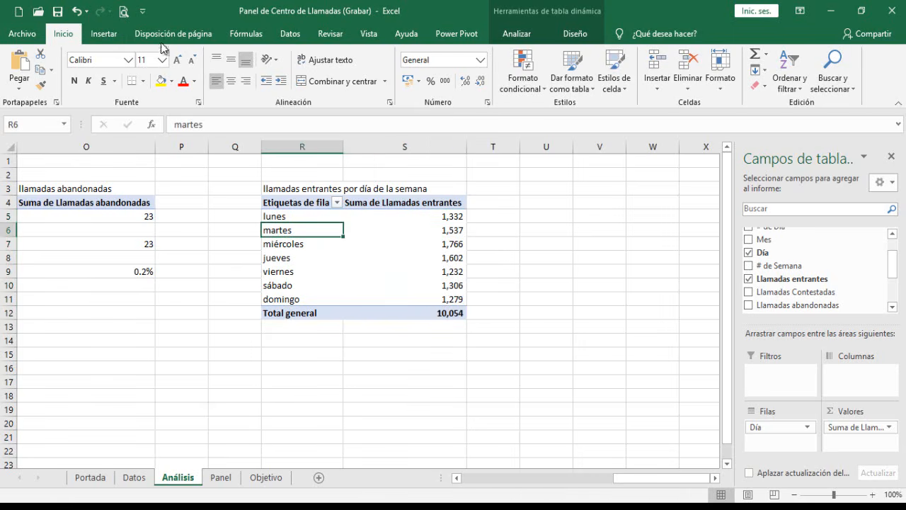
pyautogui.click(113, 31)
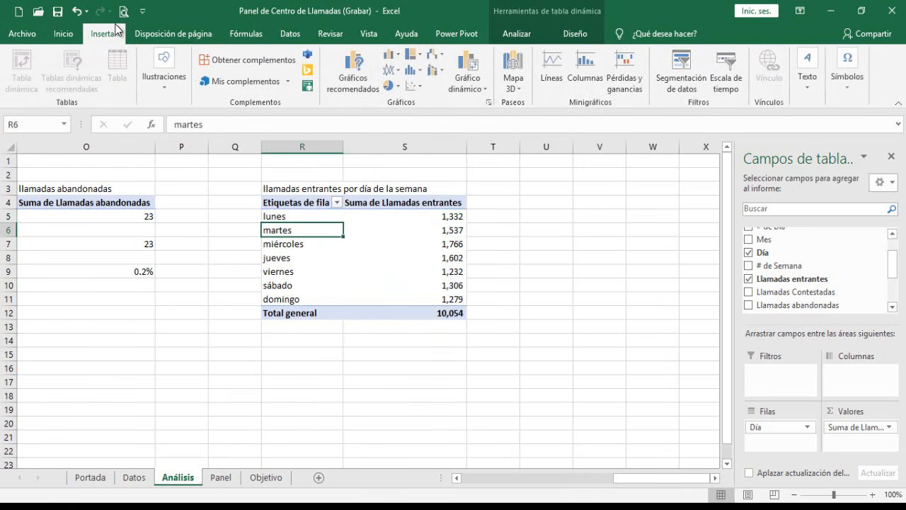
pyautogui.click(403, 55)
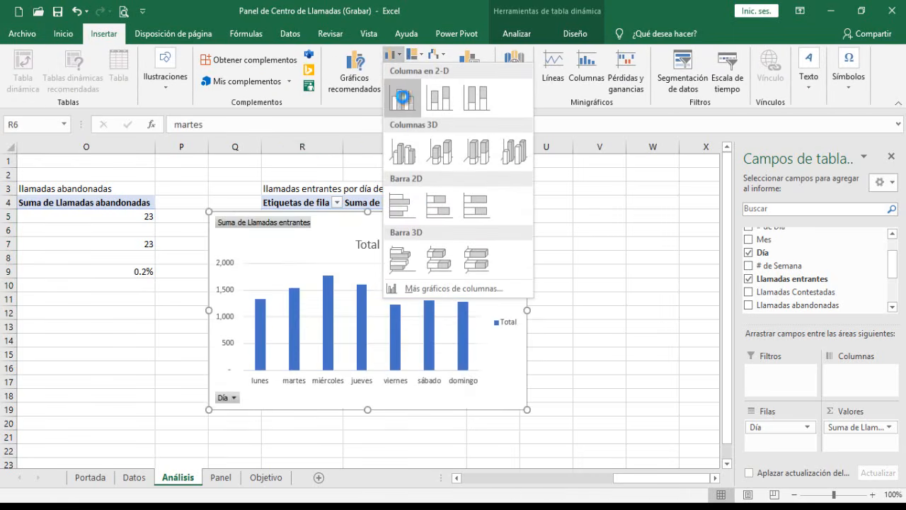
pyautogui.click(403, 97)
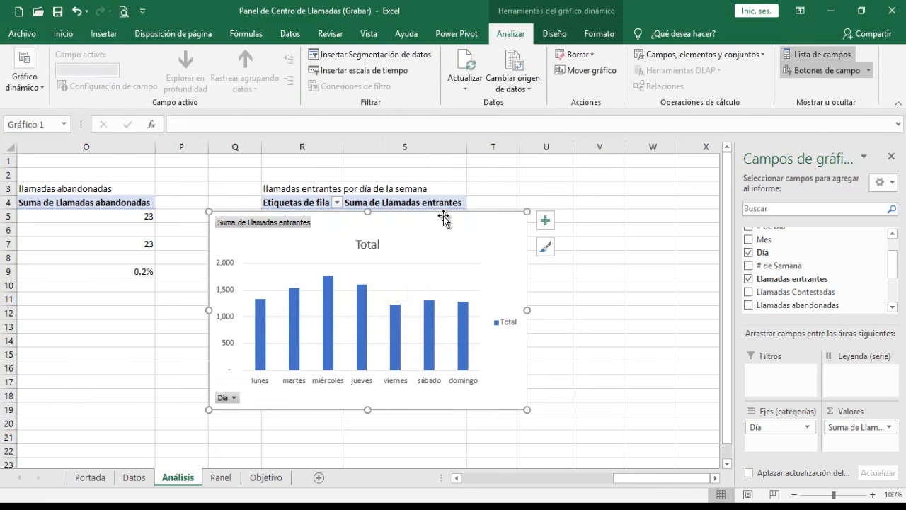
pyautogui.moveTo(452, 222); pyautogui.dragTo(458, 232)
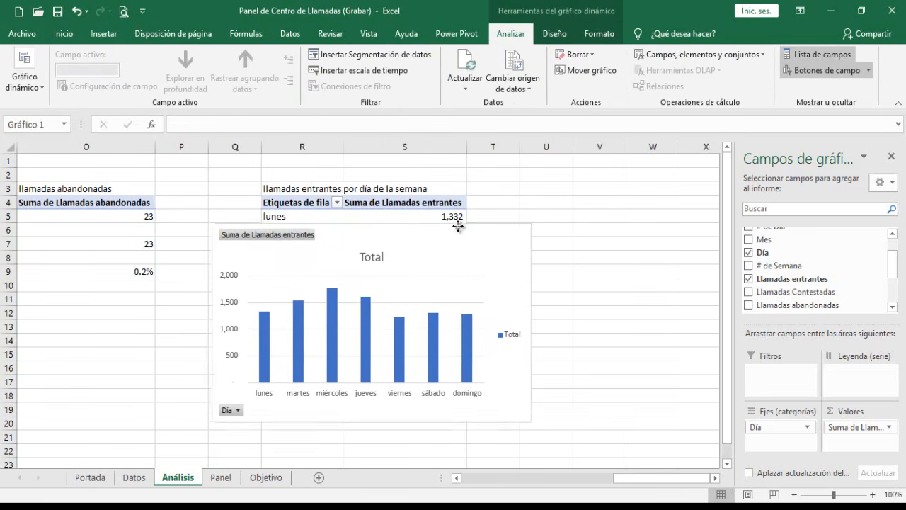
# Step: Close the field list, hide the chart's field buttons and delete the chart title Total
pyautogui.click(893, 158)
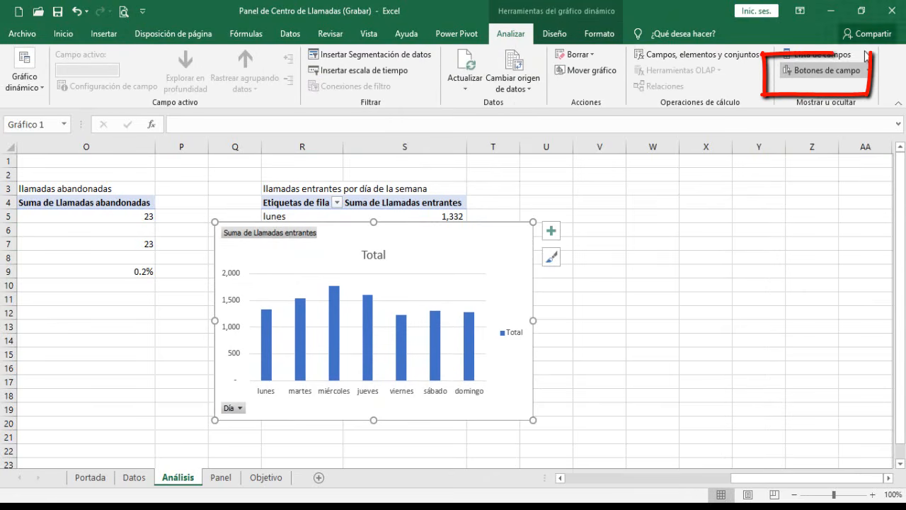
pyautogui.click(812, 74)
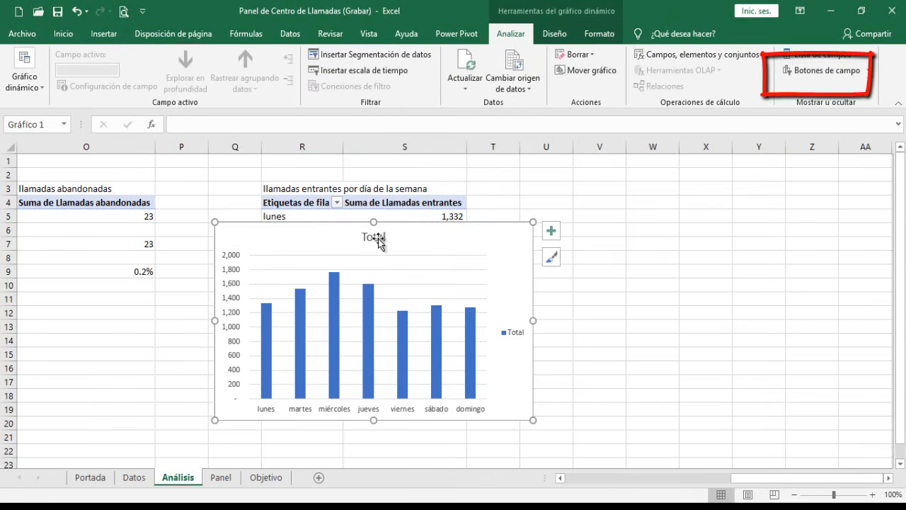
pyautogui.press('Delete')
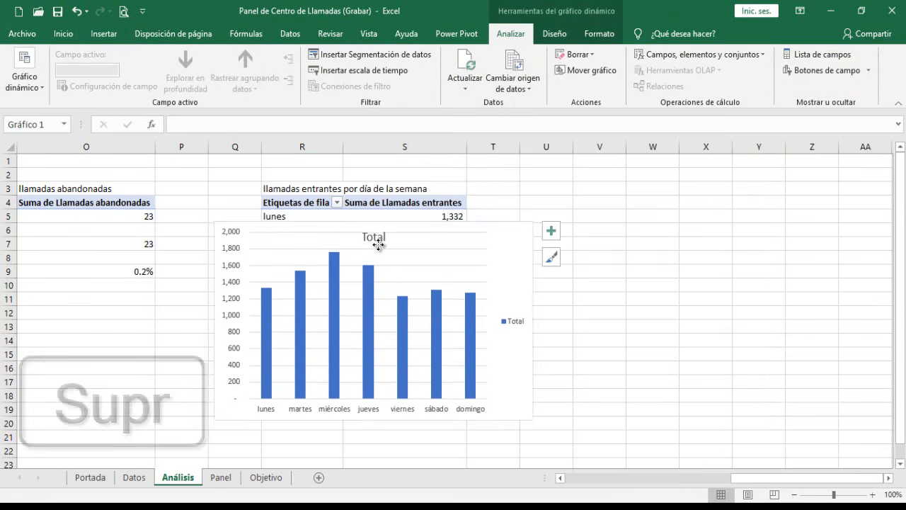
# Step: Delete the legend, gridlines and vertical axis from the incoming calls by day chart
pyautogui.click(514, 322)
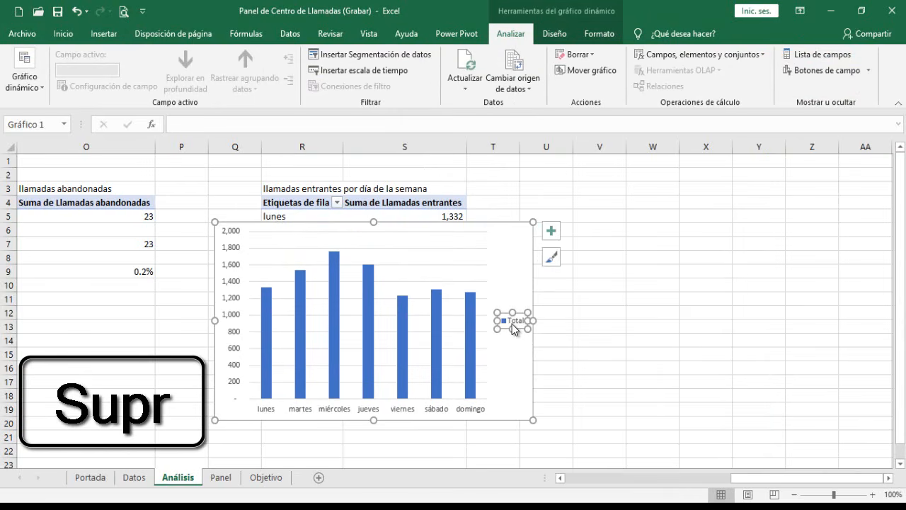
pyautogui.press('Delete')
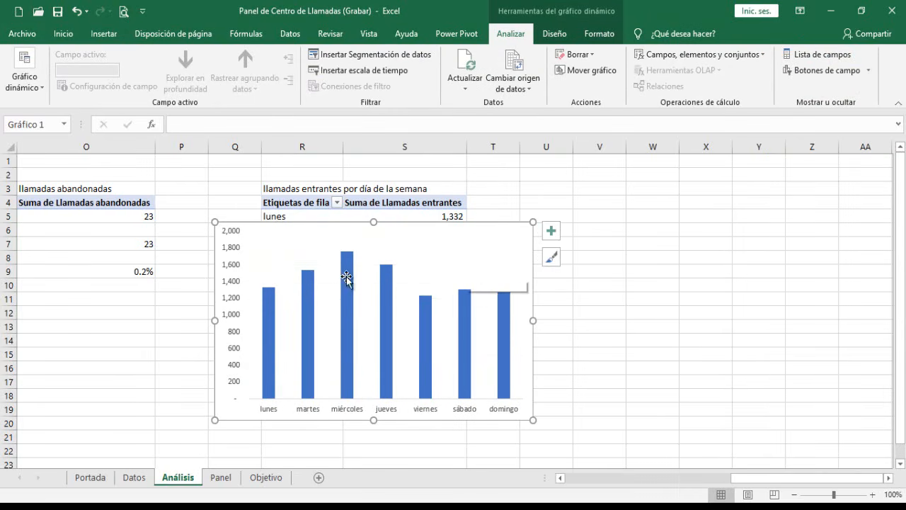
pyautogui.click(233, 304)
pyautogui.press('Delete')
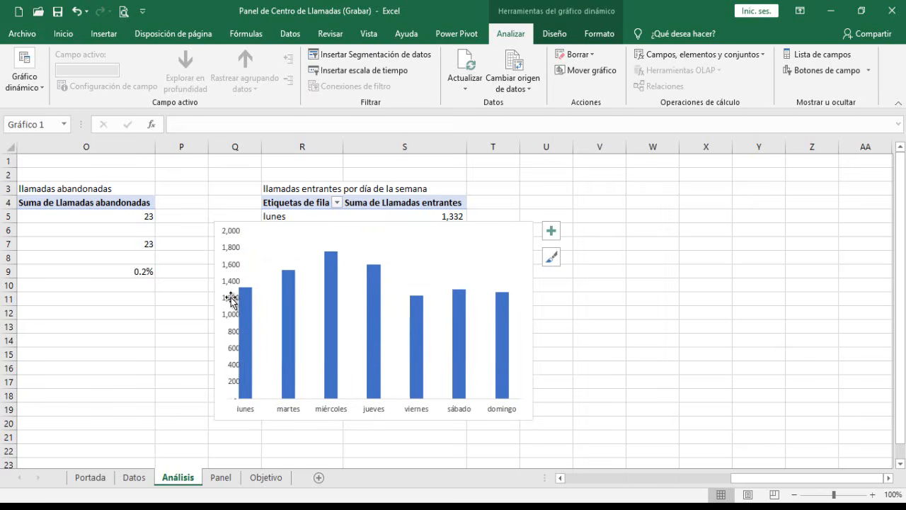
# Step: Set the gap width of the chart's columns to 50% and shorten the chart slightly by lowering its upper edge
pyautogui.moveTo(330, 281)
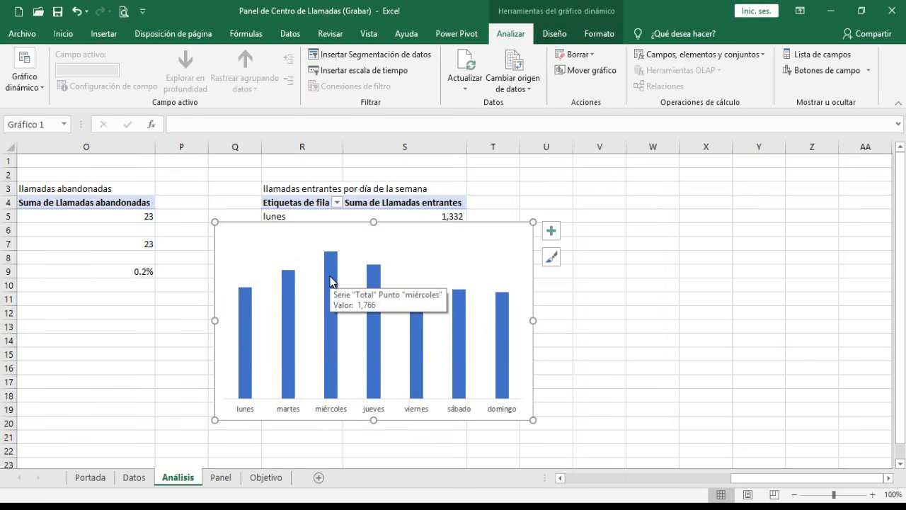
pyautogui.click(330, 281)
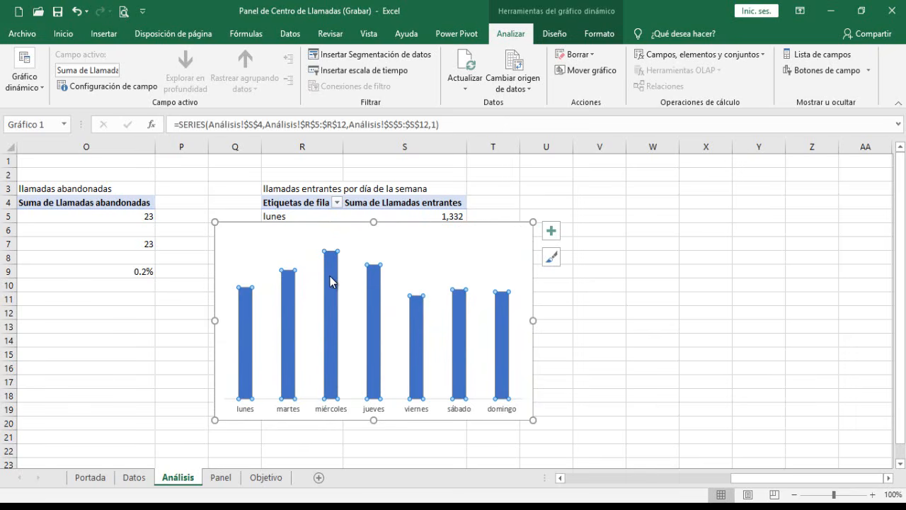
pyautogui.hotkey('ctrl', '1')
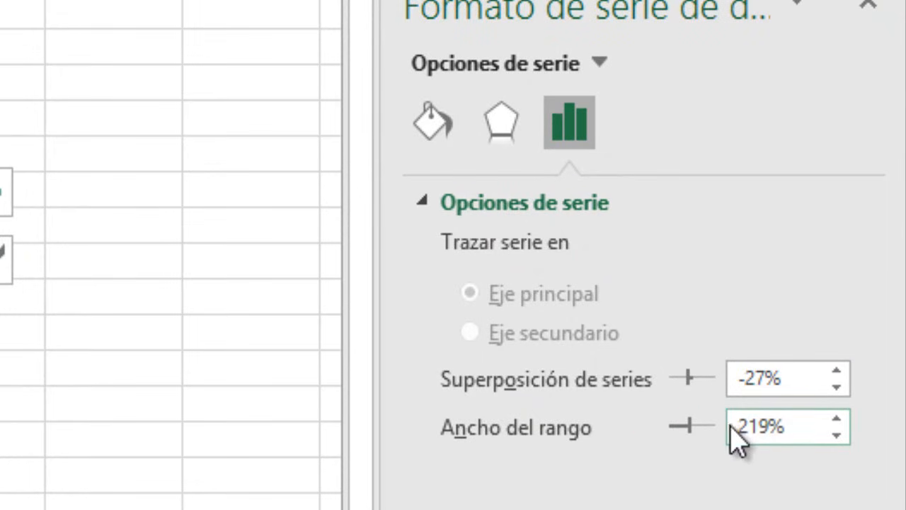
pyautogui.moveTo(786, 427); pyautogui.dragTo(734, 428)
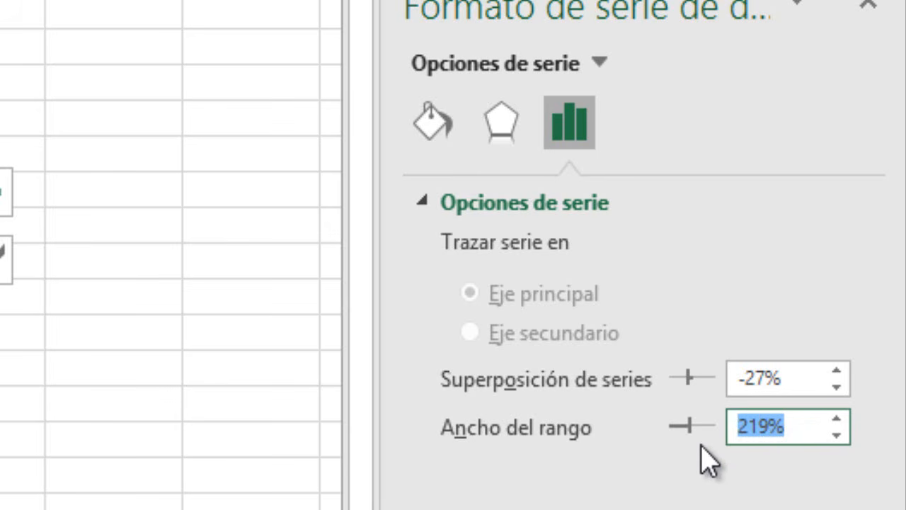
pyautogui.write('50')
pyautogui.press('Return')
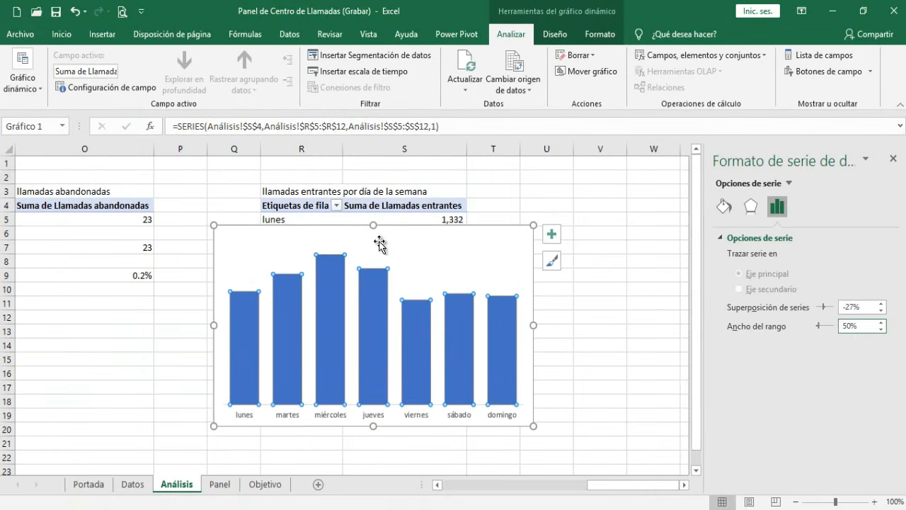
pyautogui.moveTo(373, 227); pyautogui.dragTo(373, 248)
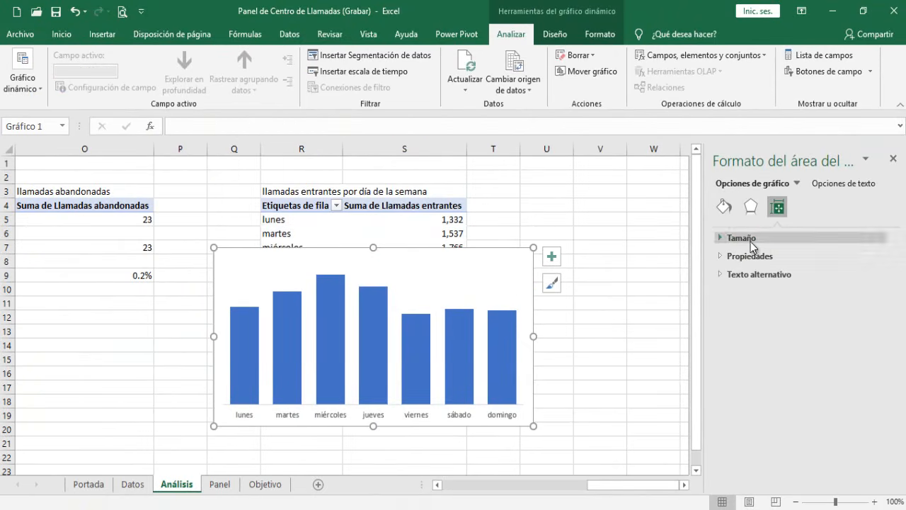
# Step: Fill the chart's columns with solid dark purple and show the series' border options
pyautogui.click(721, 211)
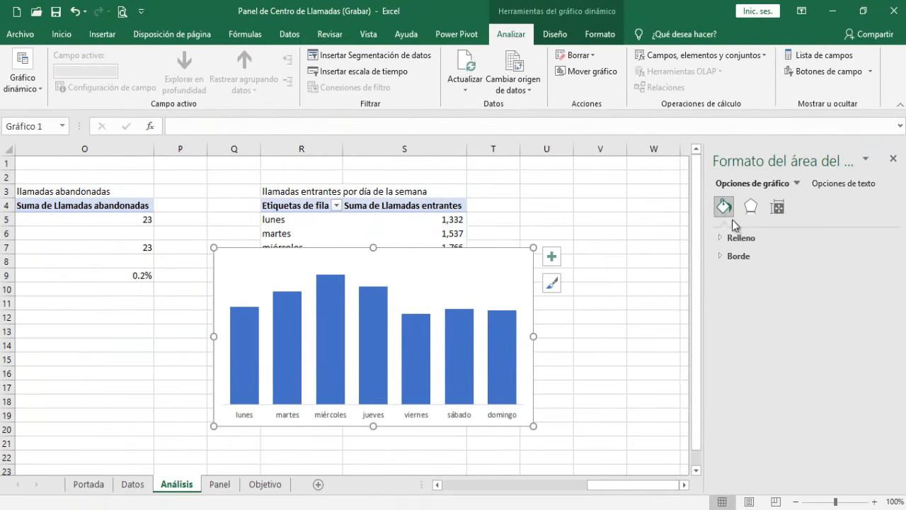
pyautogui.click(743, 239)
pyautogui.click(374, 317)
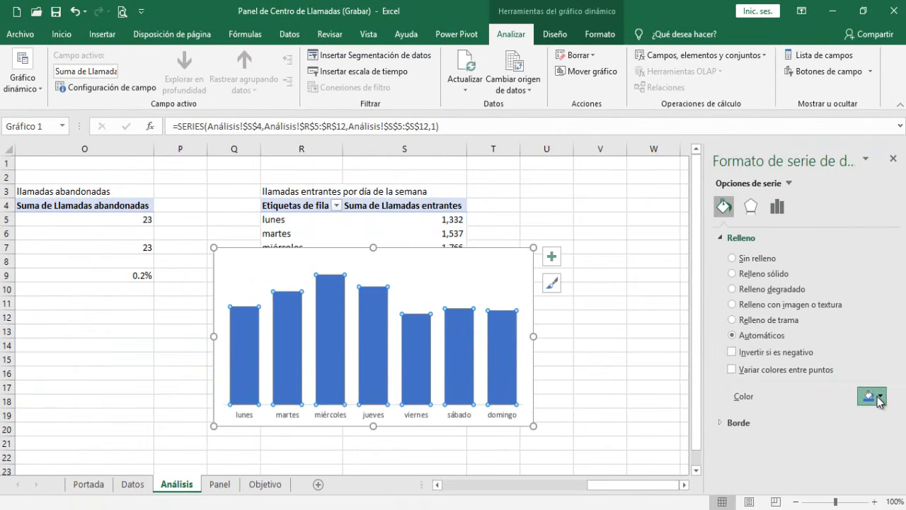
pyautogui.click(872, 396)
pyautogui.click(811, 365)
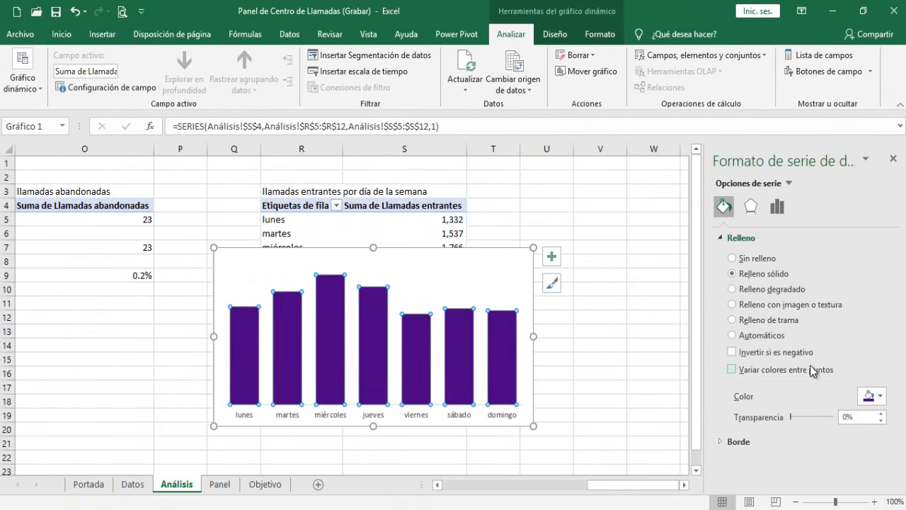
pyautogui.click(738, 440)
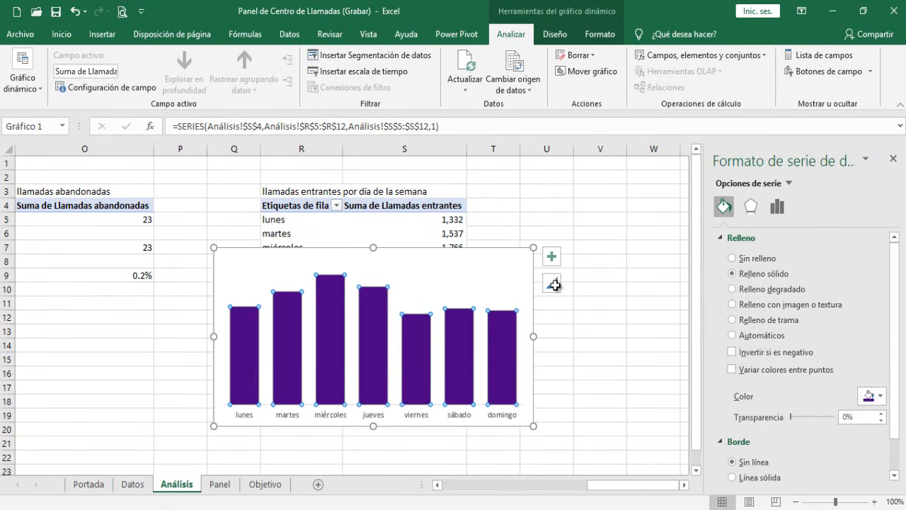
# Step: Add data labels above the chart's columns and close the format pane
pyautogui.click(553, 261)
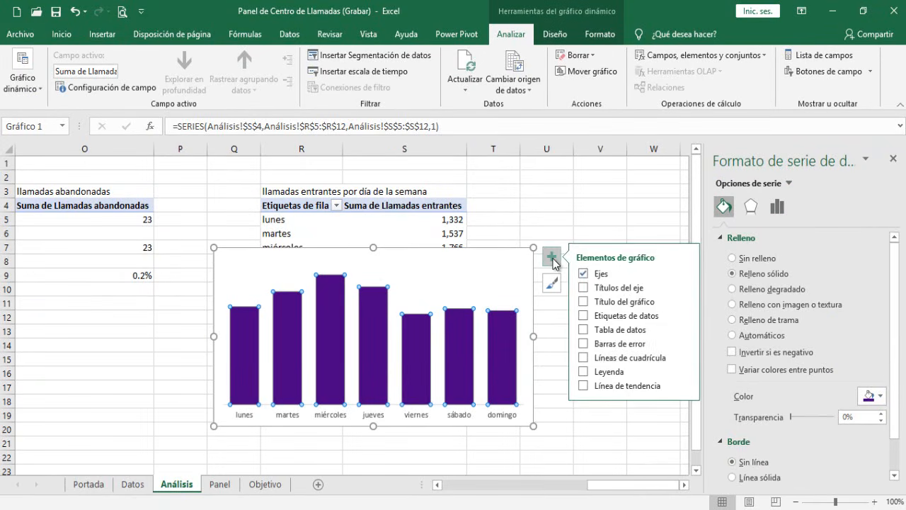
pyautogui.click(586, 314)
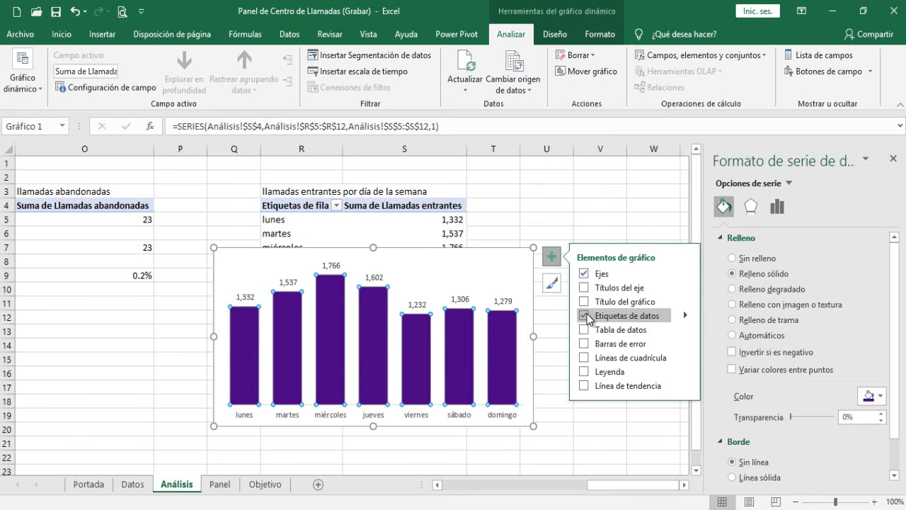
pyautogui.click(450, 256)
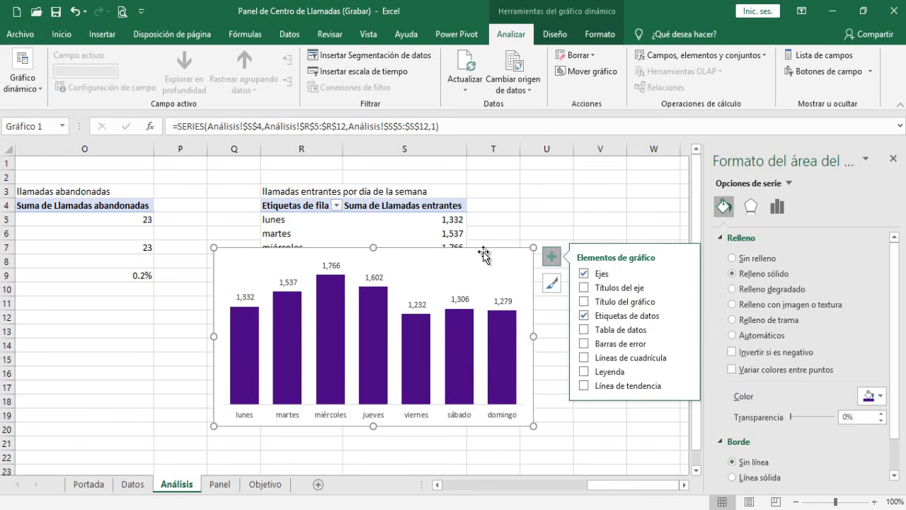
pyautogui.click(895, 159)
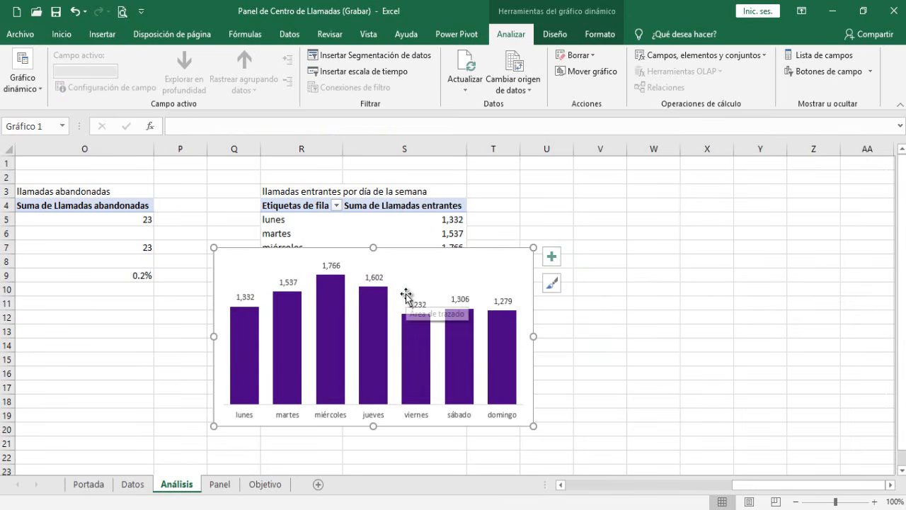
# Step: Move the day-of-week chart from the Análisis sheet to the Panel sheet, placing it below the Nivel de Servicio gauge
pyautogui.hotkey('ctrl', 'x')
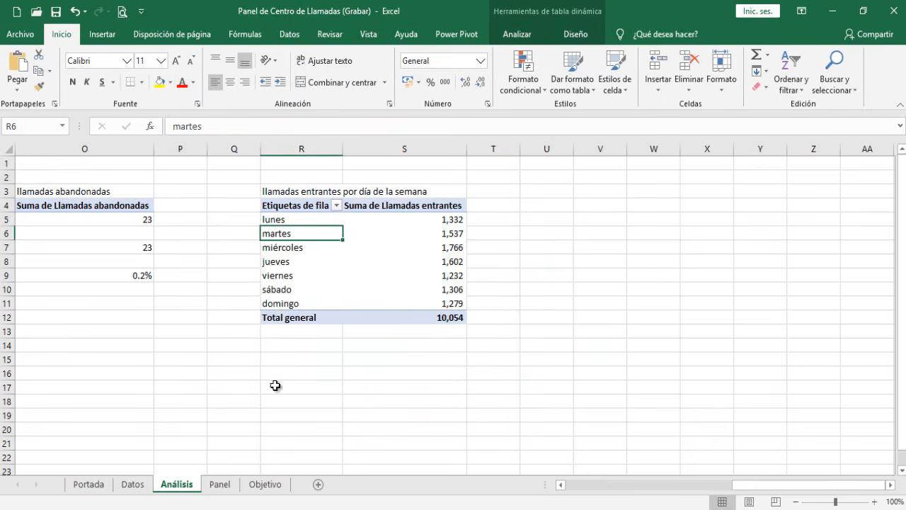
pyautogui.click(221, 484)
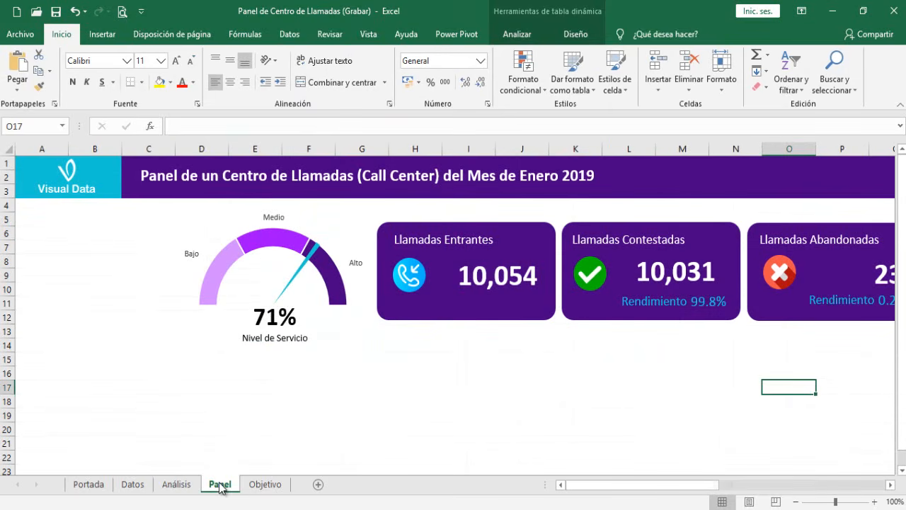
pyautogui.click(197, 387)
pyautogui.click(486, 378)
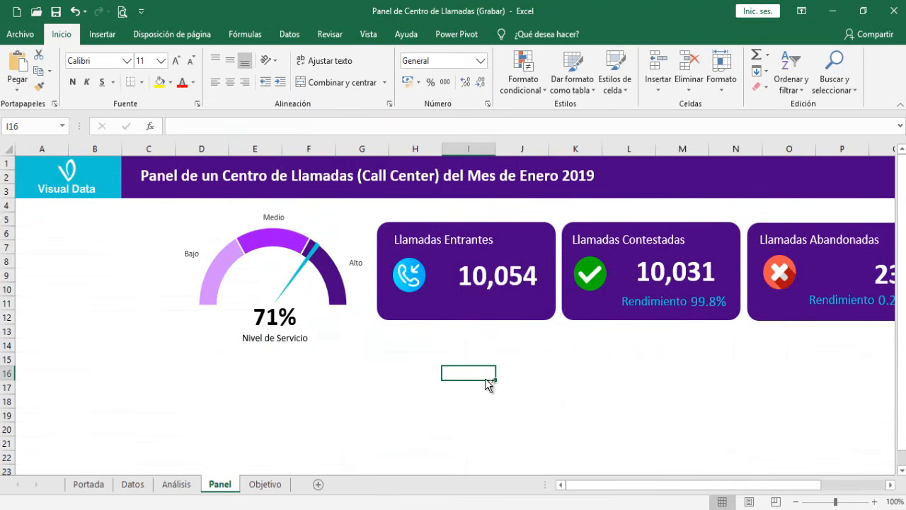
pyautogui.hotkey('ctrl', 'v')
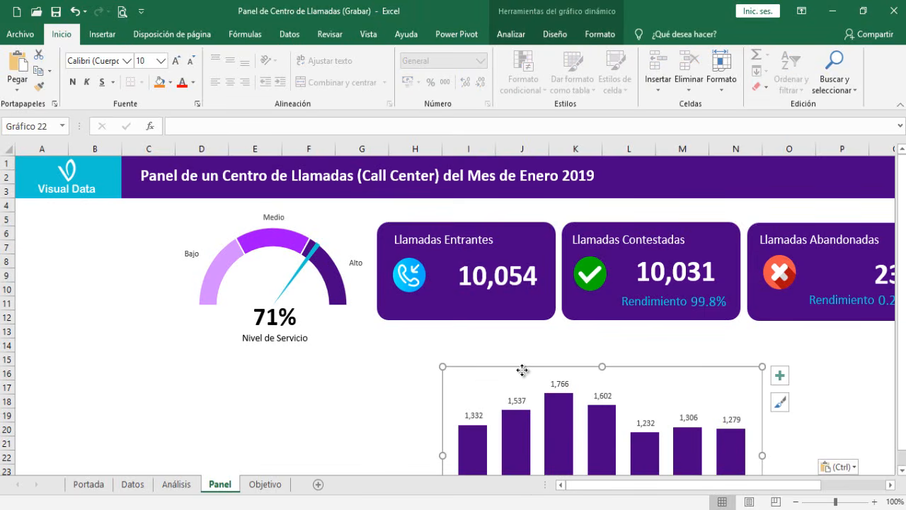
pyautogui.moveTo(522, 371); pyautogui.dragTo(203, 366)
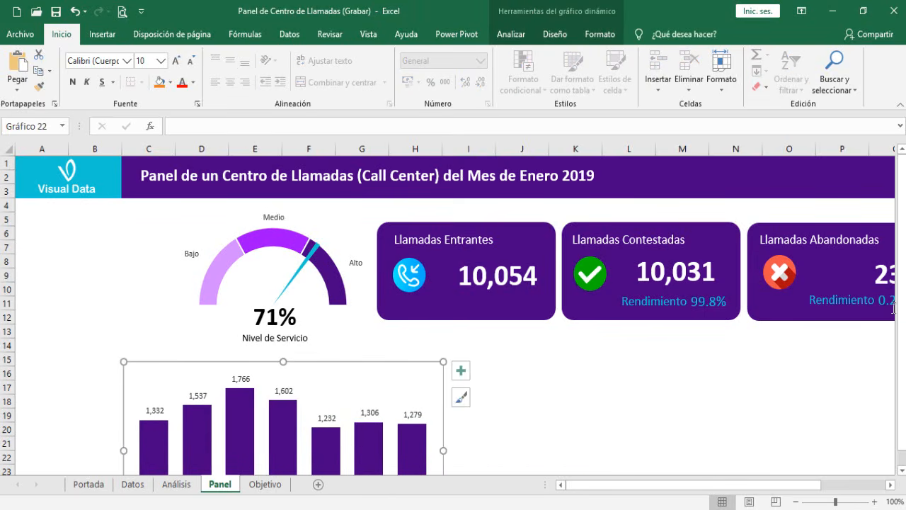
# Step: Using the Objetivo sheet as reference, reduce the Panel chart's height to about 4.92 cm and nudge it slightly down
pyautogui.moveTo(900, 305); pyautogui.dragTo(900, 311)
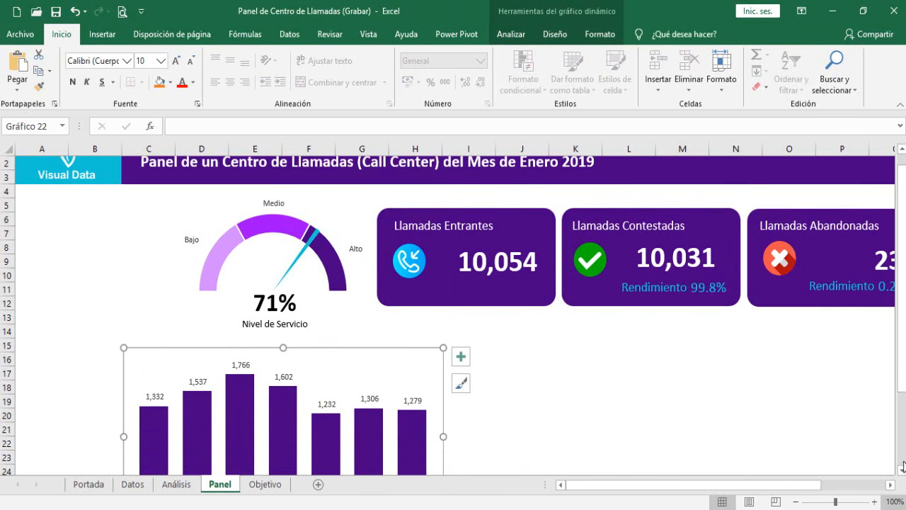
pyautogui.click(903, 470)
pyautogui.click(903, 471)
pyautogui.click(903, 471)
pyautogui.click(903, 471)
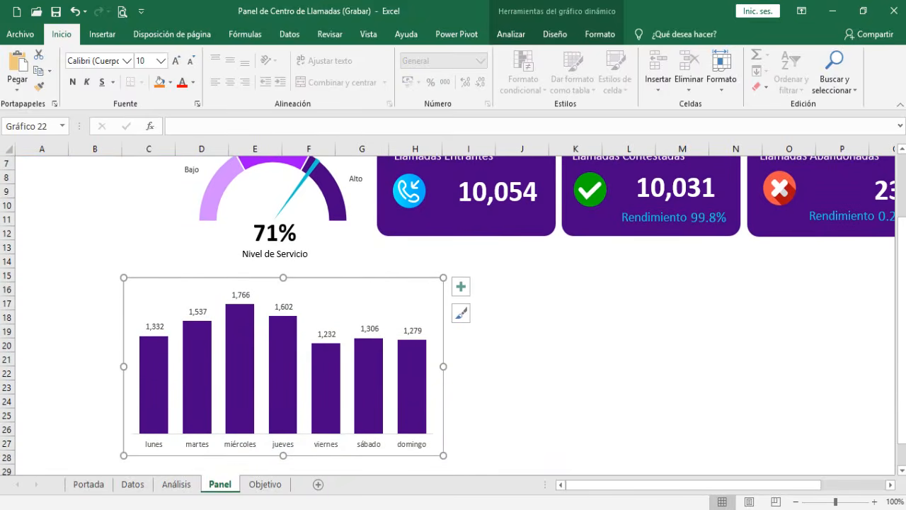
pyautogui.moveTo(903, 312); pyautogui.dragTo(904, 330)
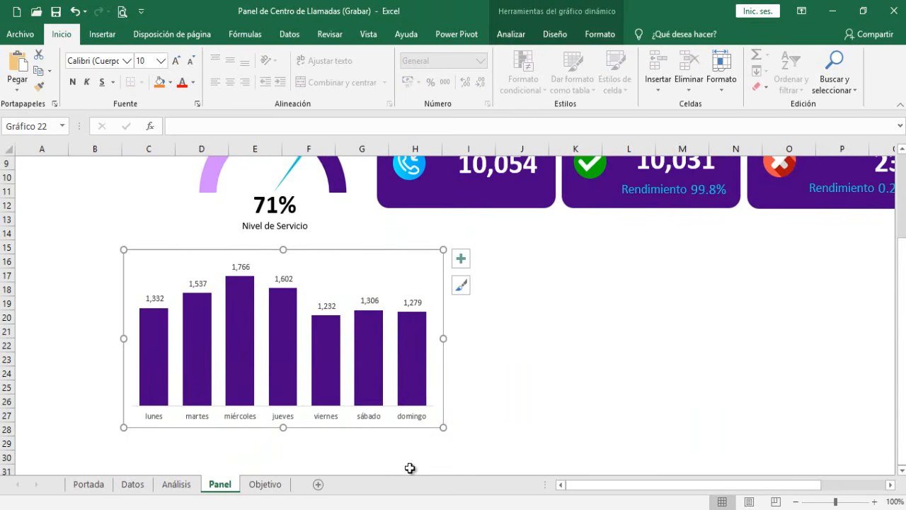
pyautogui.click(276, 490)
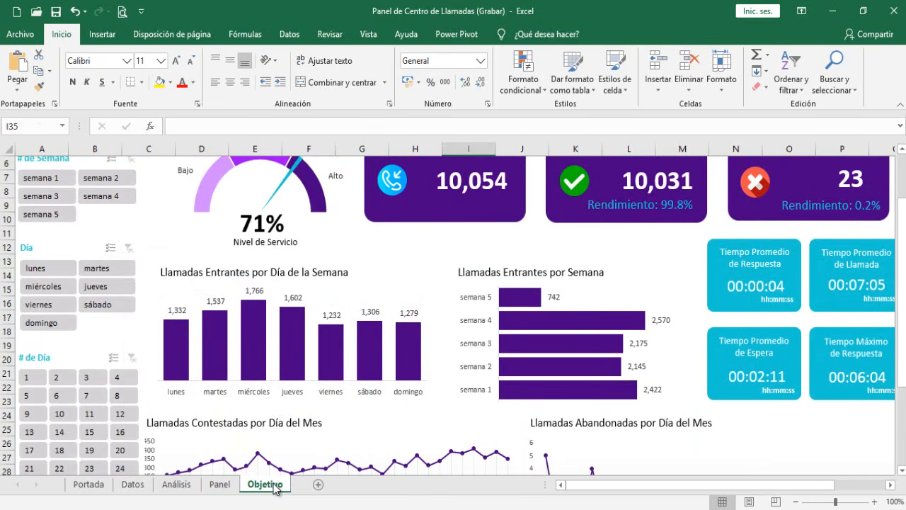
pyautogui.click(219, 488)
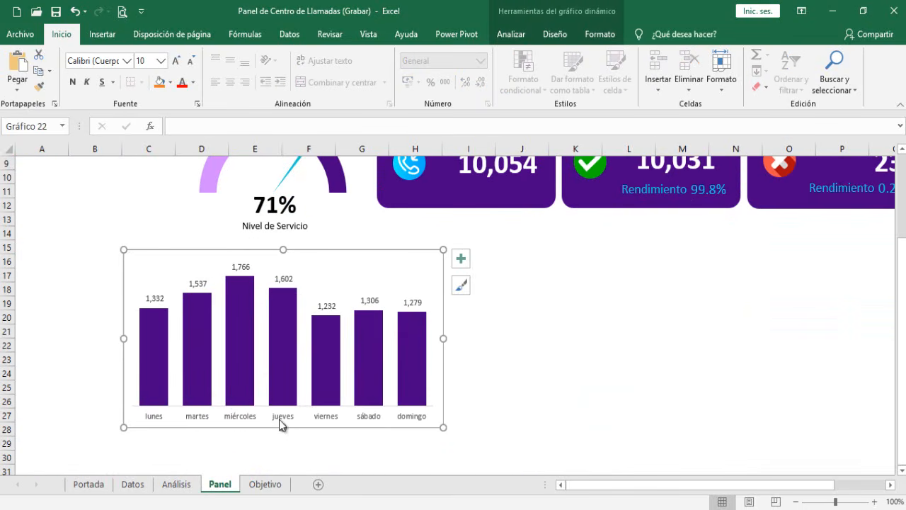
pyautogui.moveTo(283, 428); pyautogui.dragTo(283, 380)
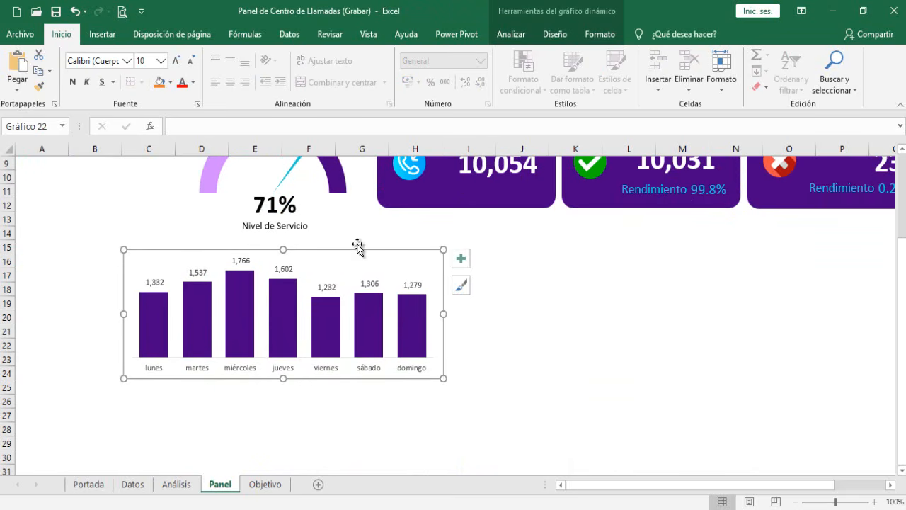
pyautogui.moveTo(358, 252); pyautogui.dragTo(357, 257)
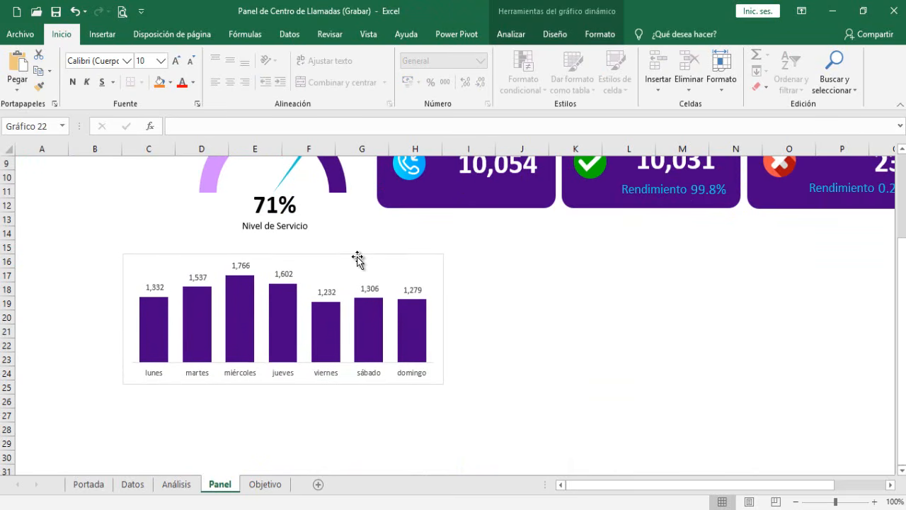
# Step: Remove the day-of-week chart's outline and fill, and shift the chart slightly right and down
pyautogui.click(600, 37)
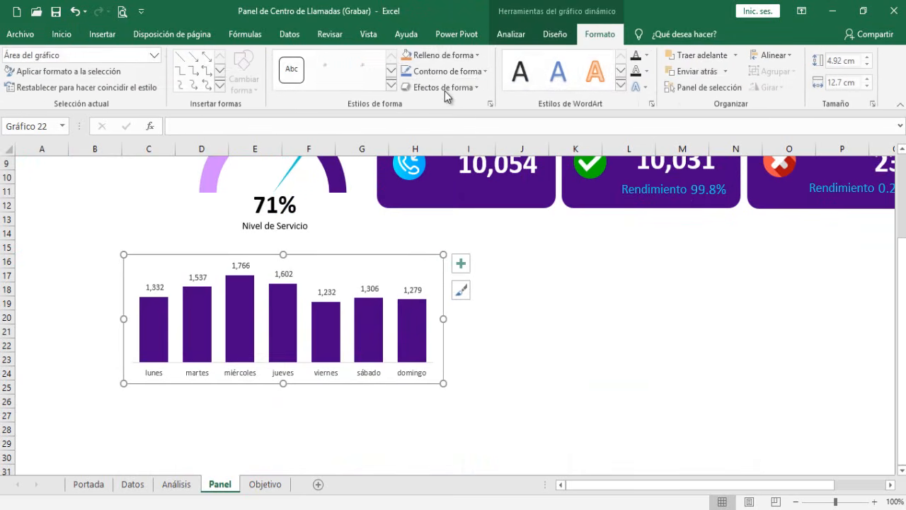
pyautogui.click(482, 73)
pyautogui.click(428, 239)
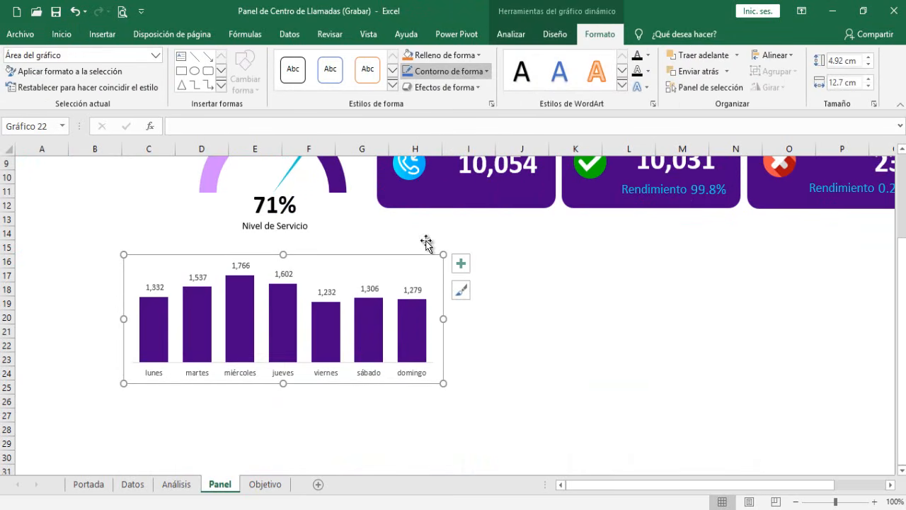
pyautogui.click(460, 55)
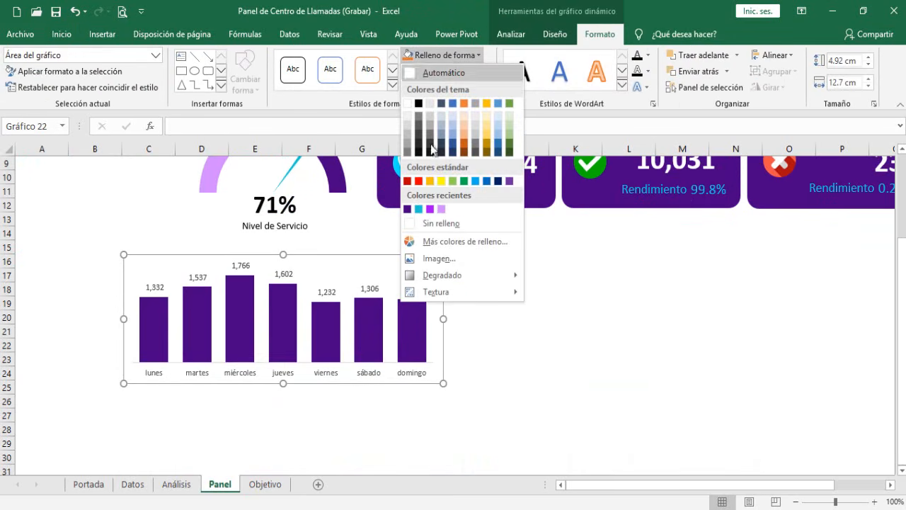
pyautogui.click(432, 230)
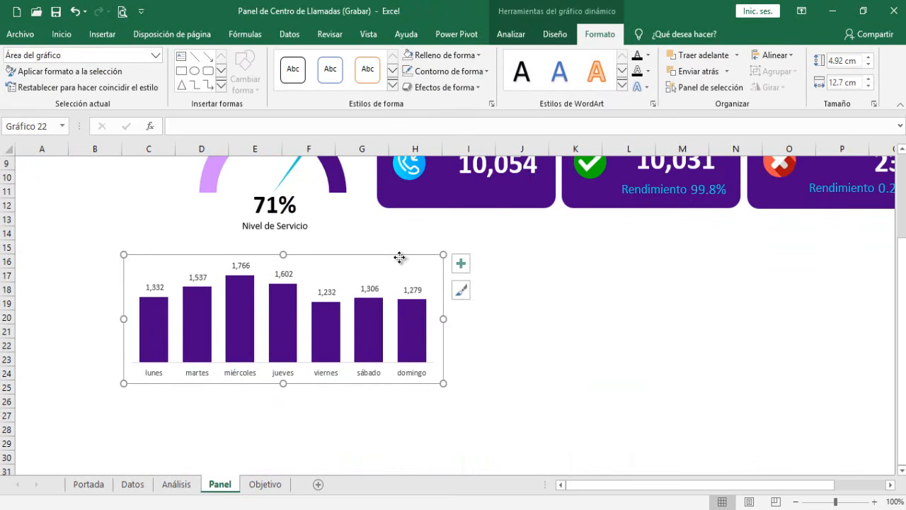
pyautogui.moveTo(399, 257); pyautogui.dragTo(410, 261)
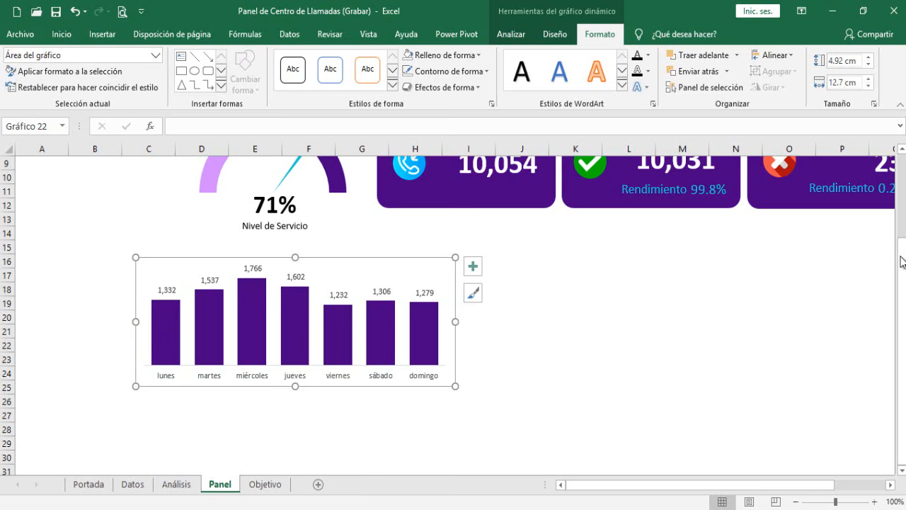
pyautogui.moveTo(904, 262); pyautogui.dragTo(905, 216)
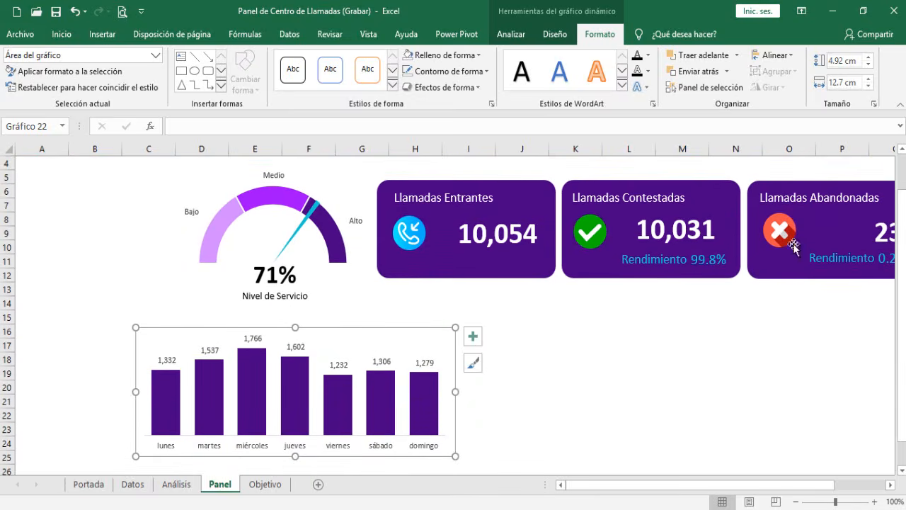
# Step: Duplicate the Nivel de Servicio text box above the day-of-week chart and replace its text with "Llamada Entrantes por Día de la Semana"
pyautogui.click(277, 294)
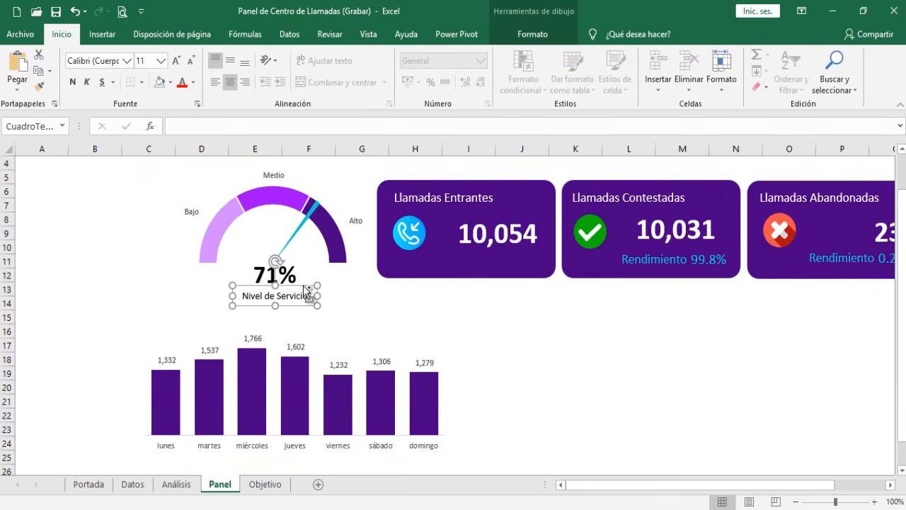
pyautogui.hotkey('ctrl', 'd')
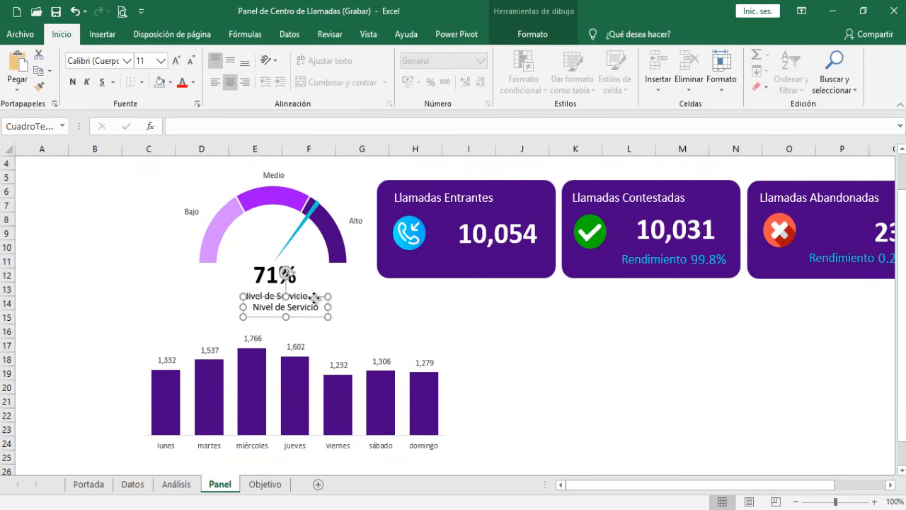
pyautogui.moveTo(315, 297); pyautogui.dragTo(127, 315)
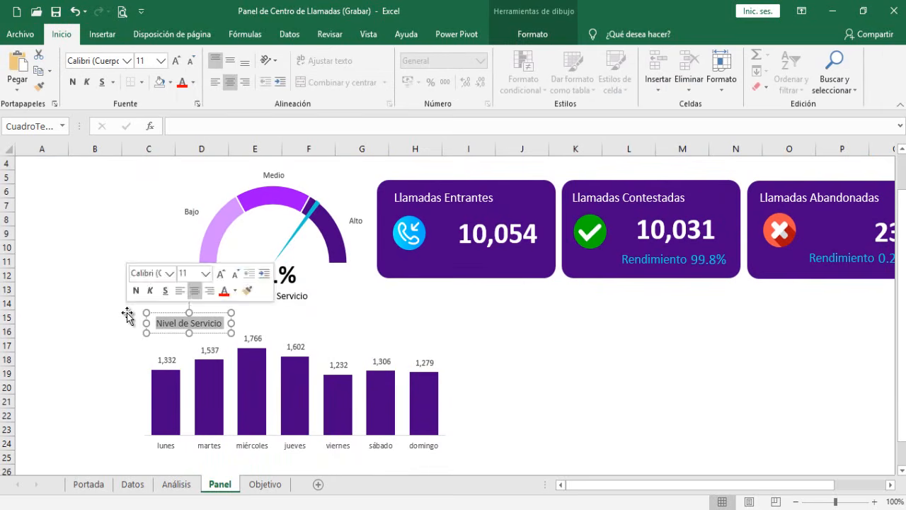
pyautogui.press('Delete')
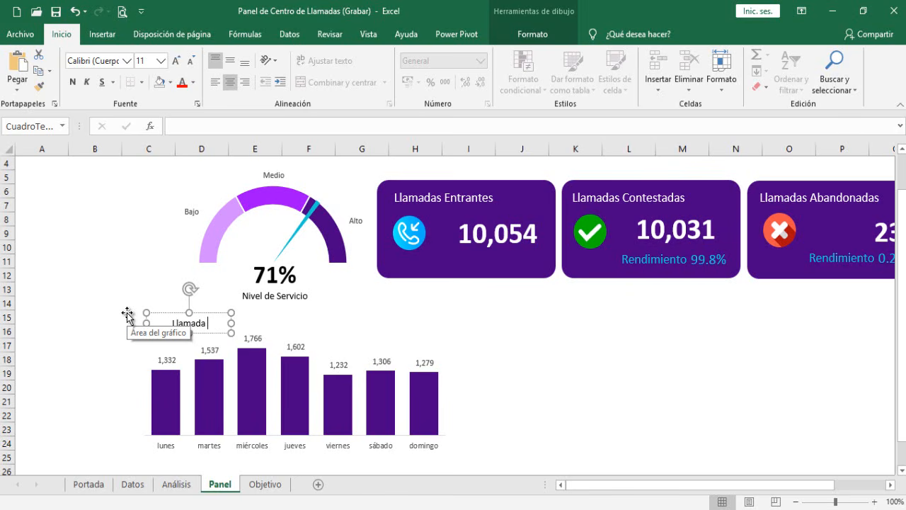
pyautogui.write('trantes por Día de la Se')
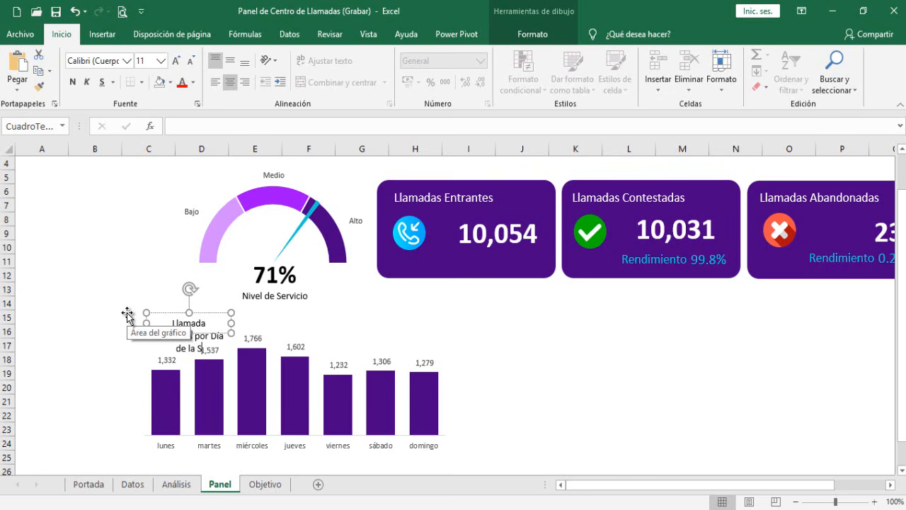
pyautogui.write('mana')
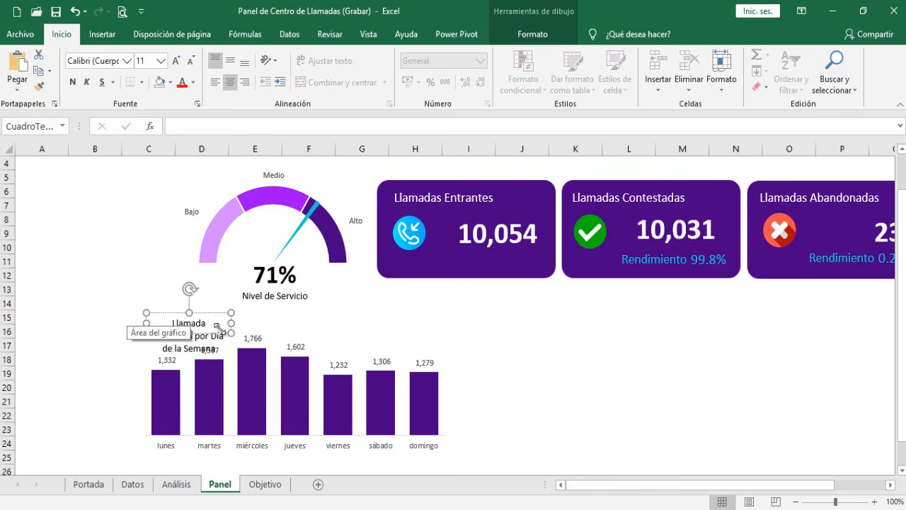
# Step: Widen the chart's title box to fit its text on one line, set the font size to 14 and left-align it
pyautogui.click(244, 340)
pyautogui.click(198, 320)
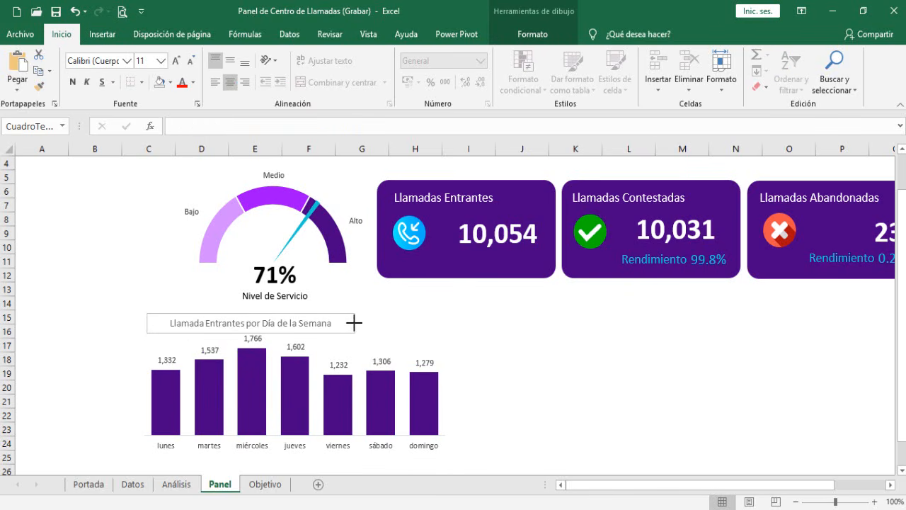
pyautogui.click(354, 324)
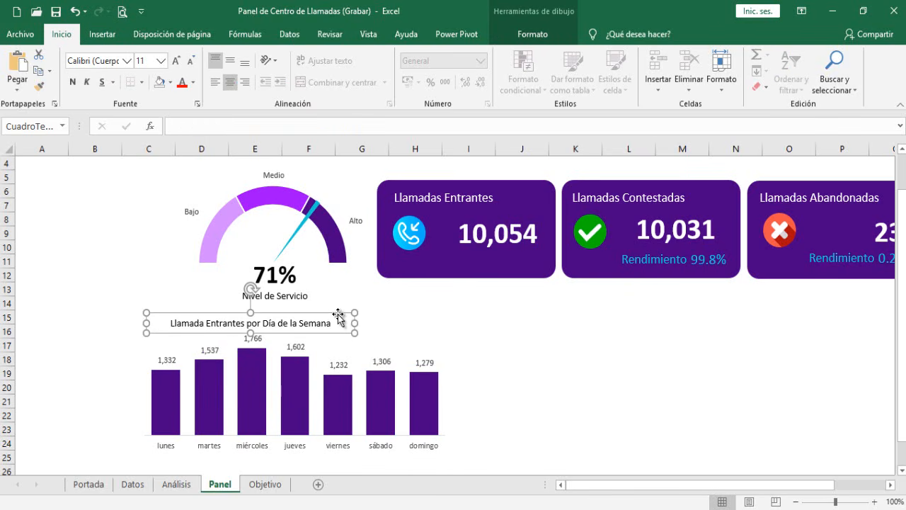
pyautogui.click(176, 61)
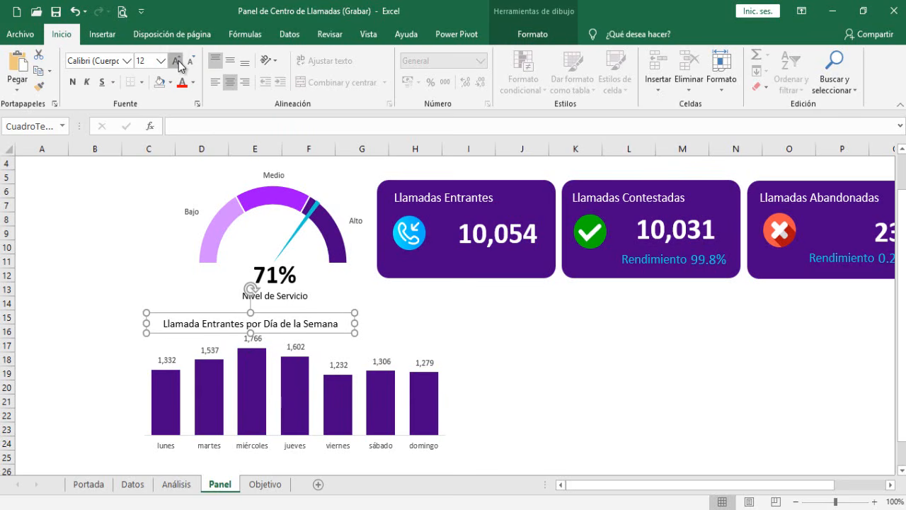
pyautogui.click(178, 62)
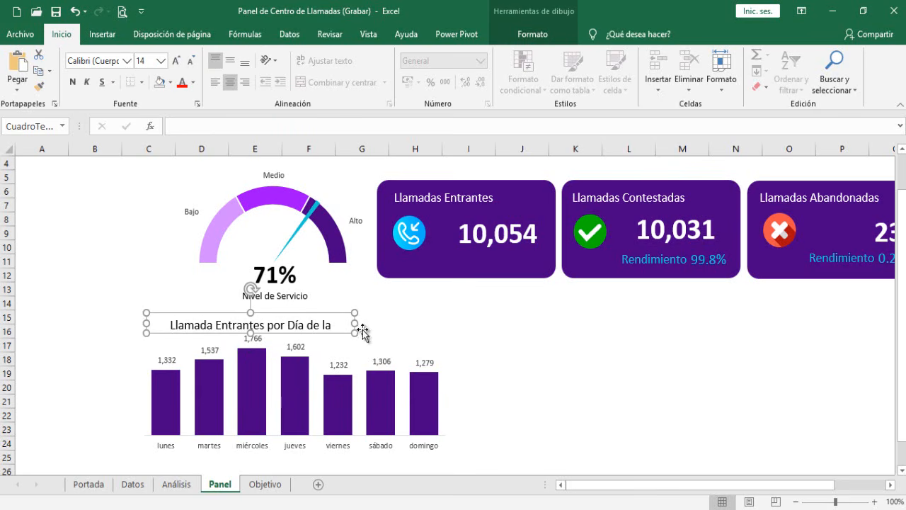
pyautogui.moveTo(355, 323); pyautogui.dragTo(381, 324)
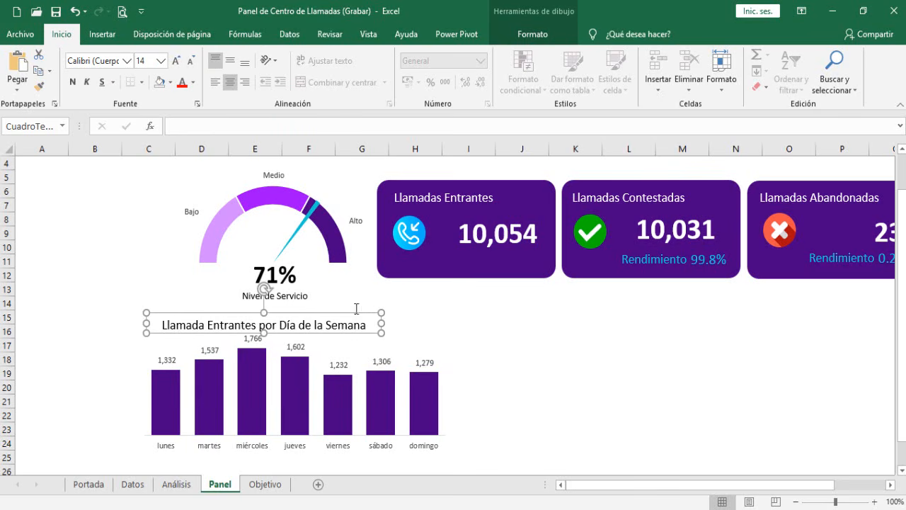
pyautogui.click(216, 82)
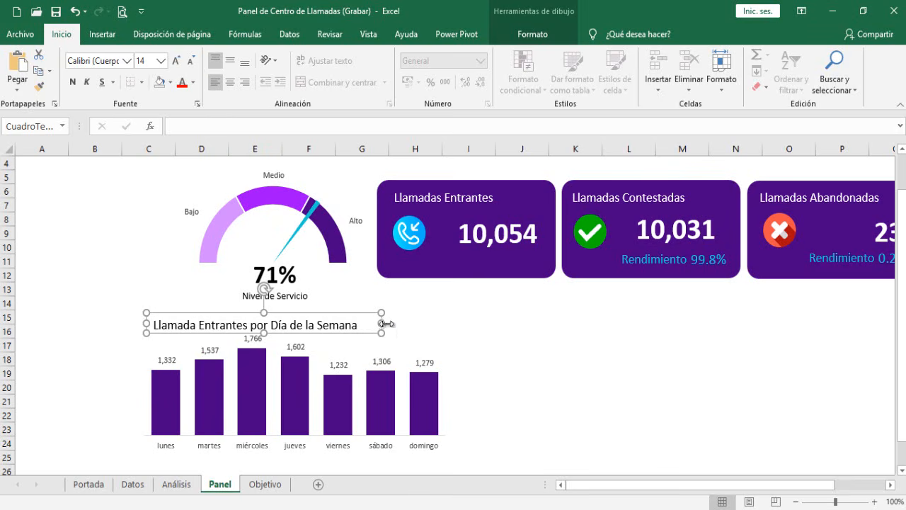
pyautogui.moveTo(374, 324); pyautogui.dragTo(370, 323)
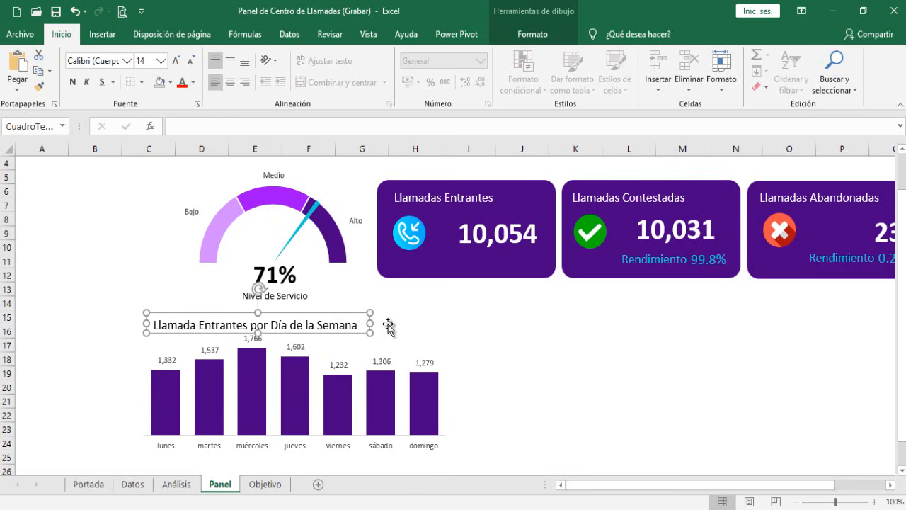
# Step: Using the Objetivo sheet as reference, shift the day-of-week chart's title slightly up and left on the Panel sheet
pyautogui.click(641, 372)
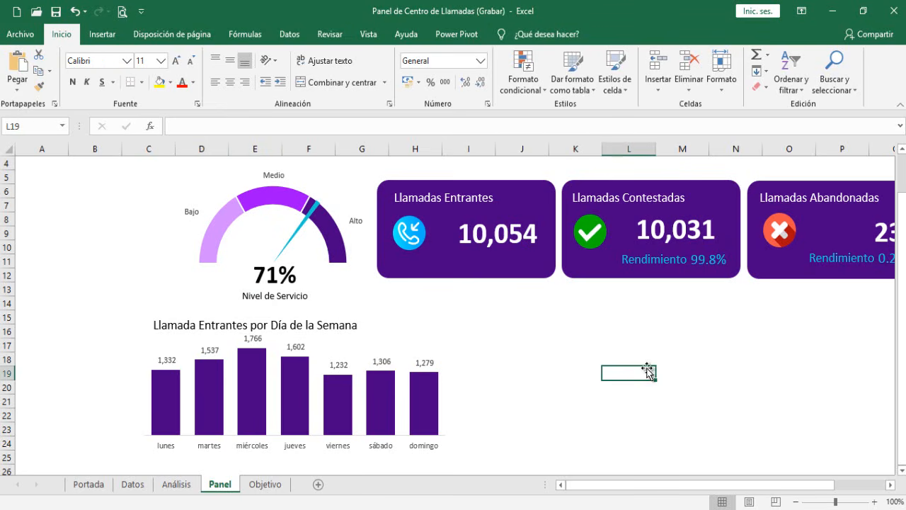
pyautogui.click(265, 485)
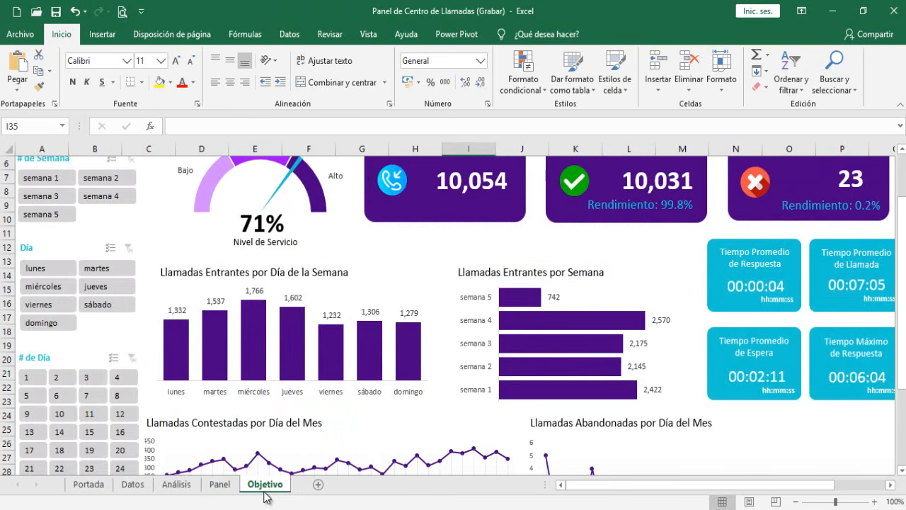
pyautogui.click(221, 485)
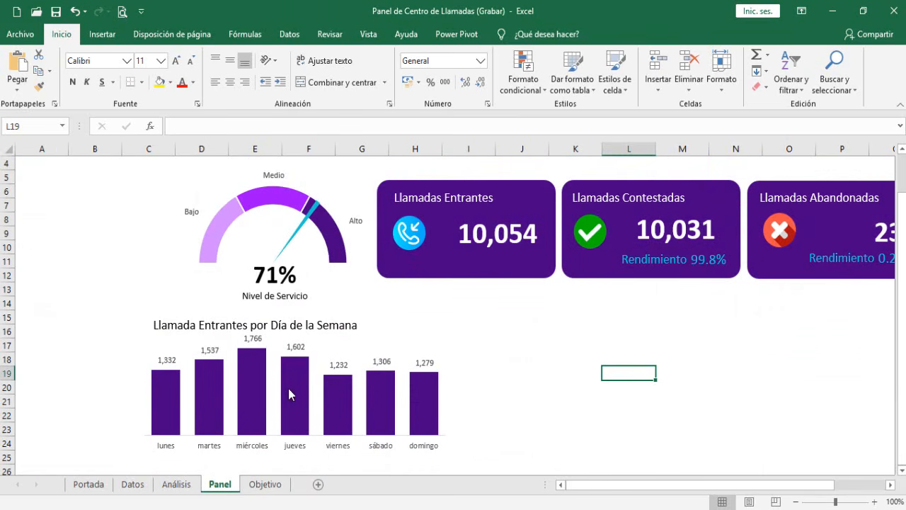
pyautogui.click(284, 319)
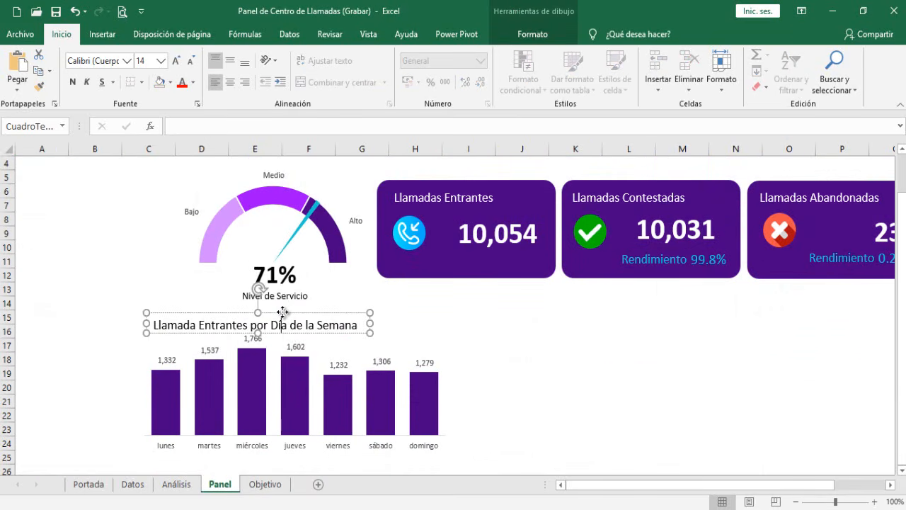
pyautogui.moveTo(281, 312); pyautogui.dragTo(276, 309)
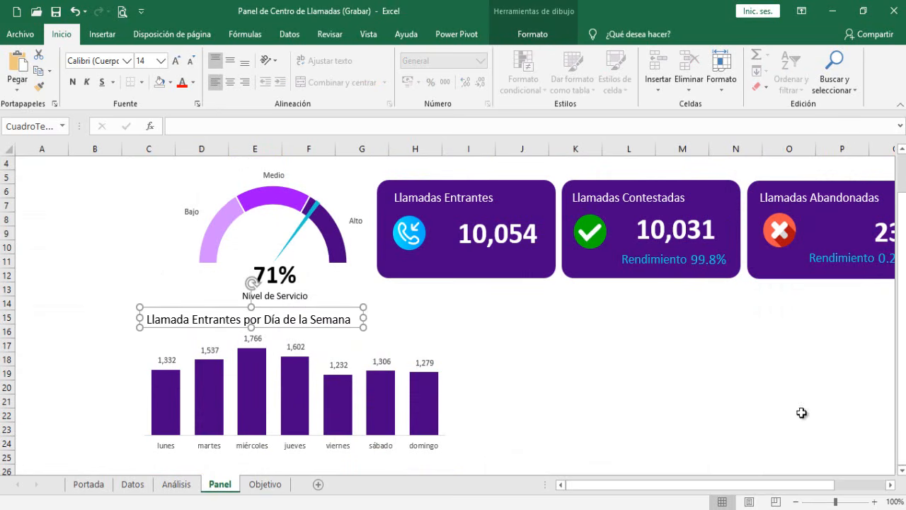
# Step: Using the Objetivo sheet as reference, enter the heading "llamadas entrantes por semana" in cell V3 of the Análisis sheet
pyautogui.click(265, 486)
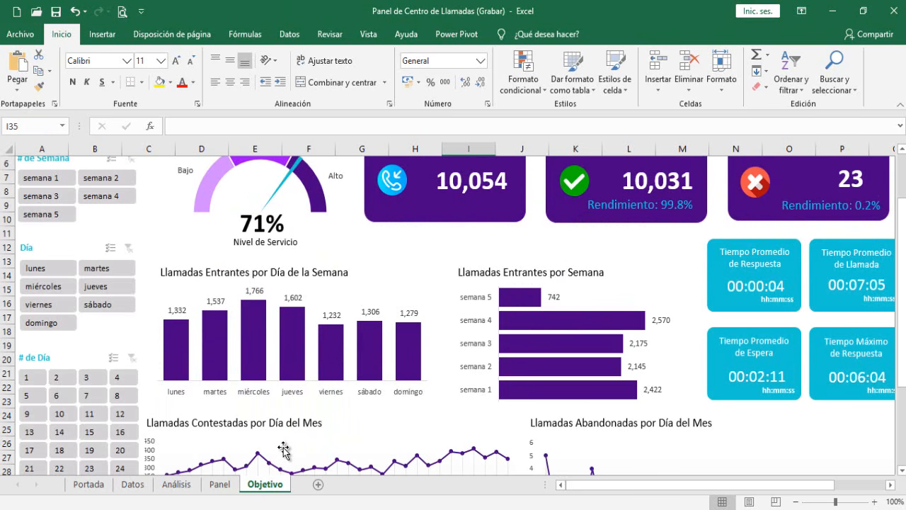
pyautogui.click(220, 485)
pyautogui.click(251, 487)
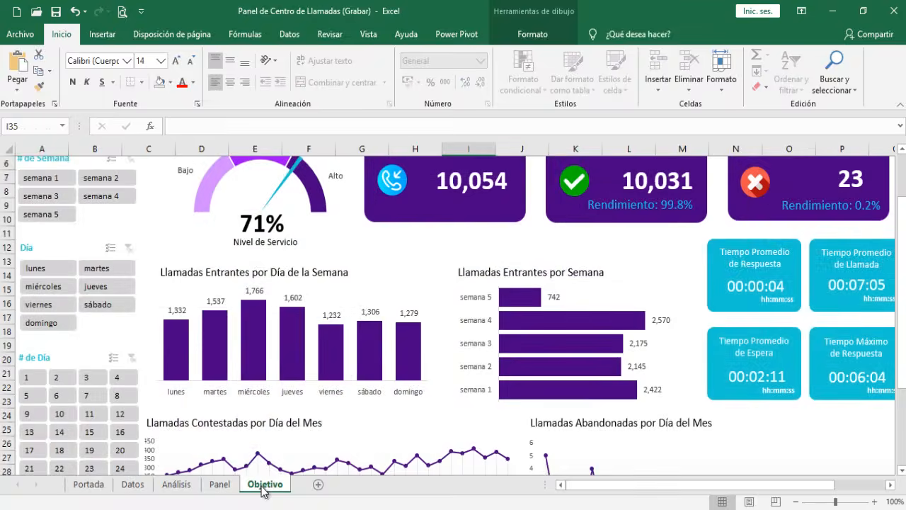
pyautogui.click(223, 488)
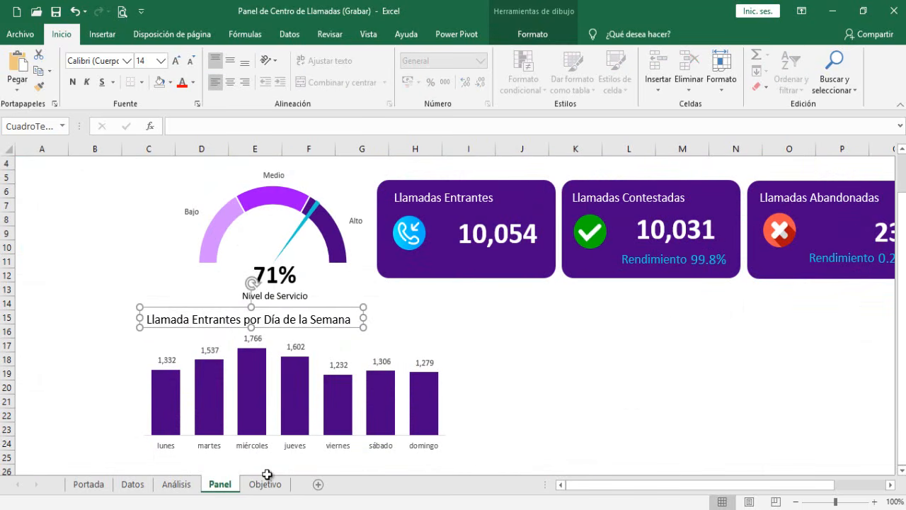
pyautogui.click(181, 487)
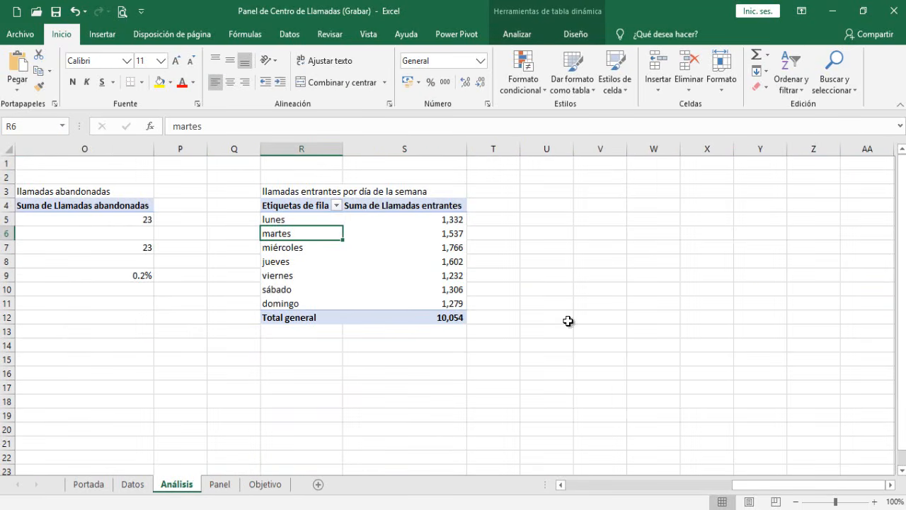
pyautogui.click(613, 189)
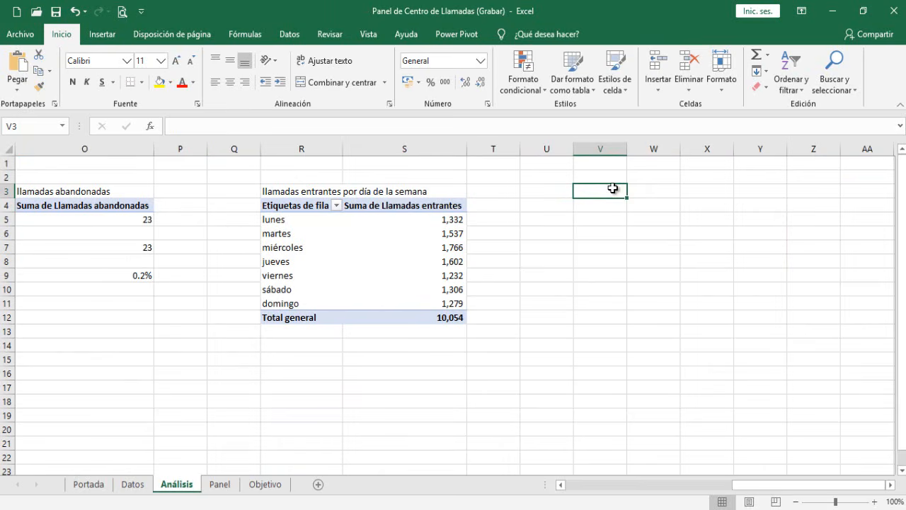
pyautogui.click(267, 487)
pyautogui.click(220, 486)
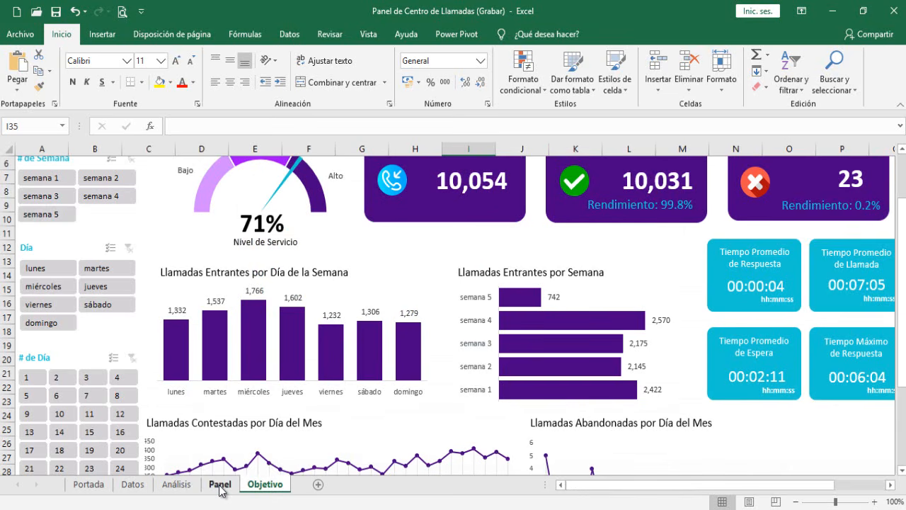
pyautogui.click(177, 486)
pyautogui.write('llamadas entrantes por semana')
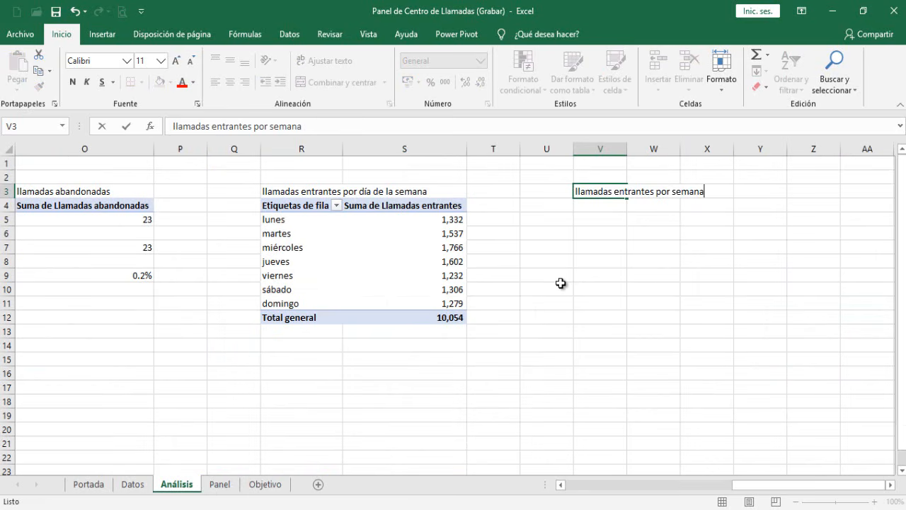
pyautogui.press('Return')
# Step: Insert a pivot table based on the table "base" at cell V4 of the Análisis sheet
pyautogui.click(103, 34)
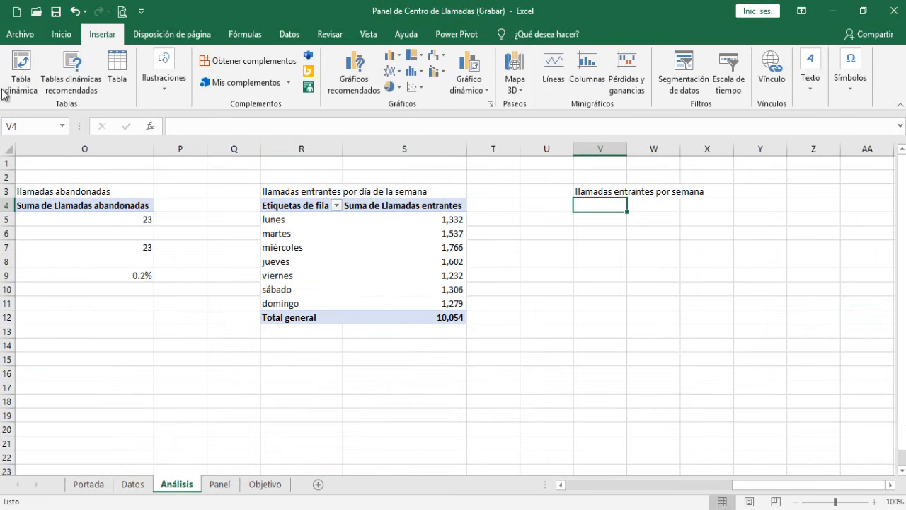
pyautogui.click(21, 77)
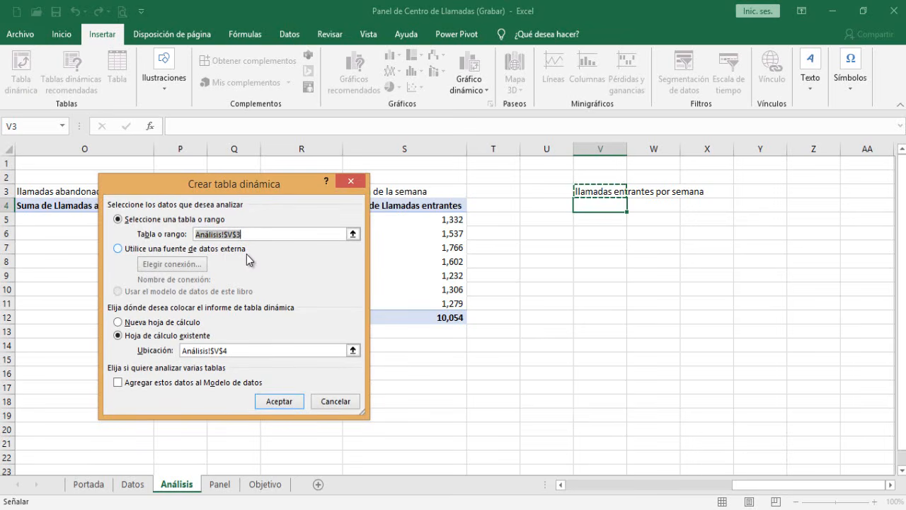
pyautogui.write('base')
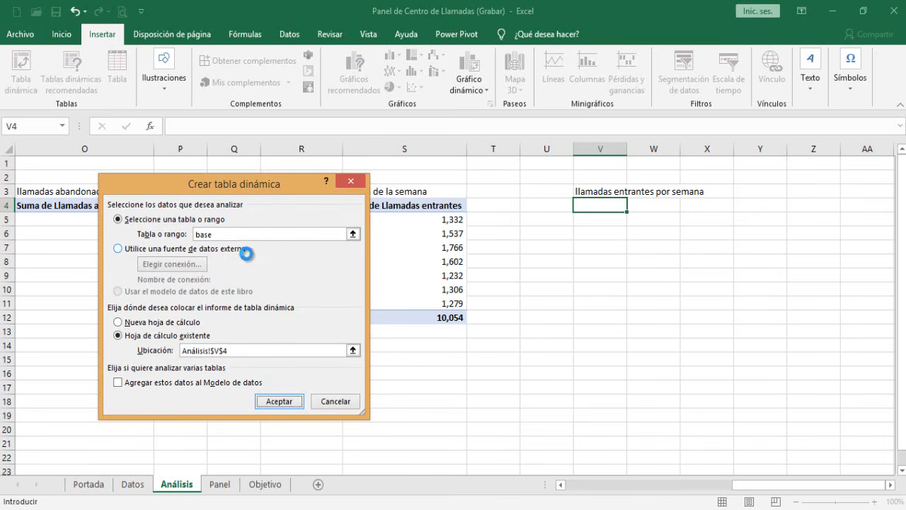
pyautogui.click(279, 401)
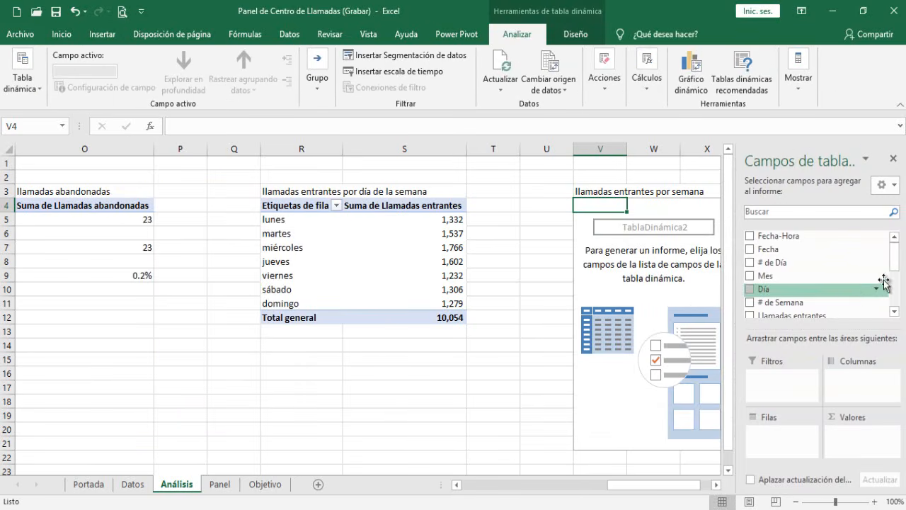
# Step: Set # de Semana as the new pivot table's rows and the sum of Llamadas entrantes as its values
pyautogui.scroll(-1, 826, 274)
pyautogui.moveTo(826, 275); pyautogui.dragTo(802, 451)
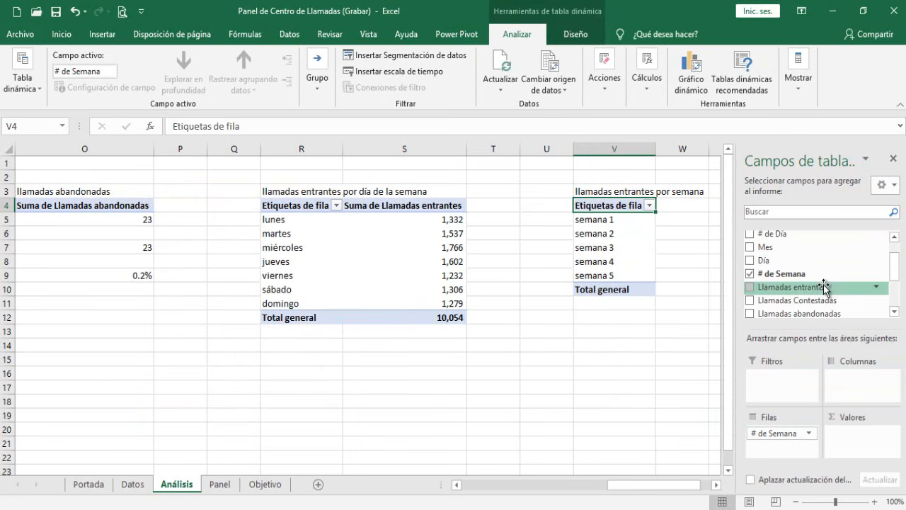
pyautogui.moveTo(826, 286); pyautogui.dragTo(861, 454)
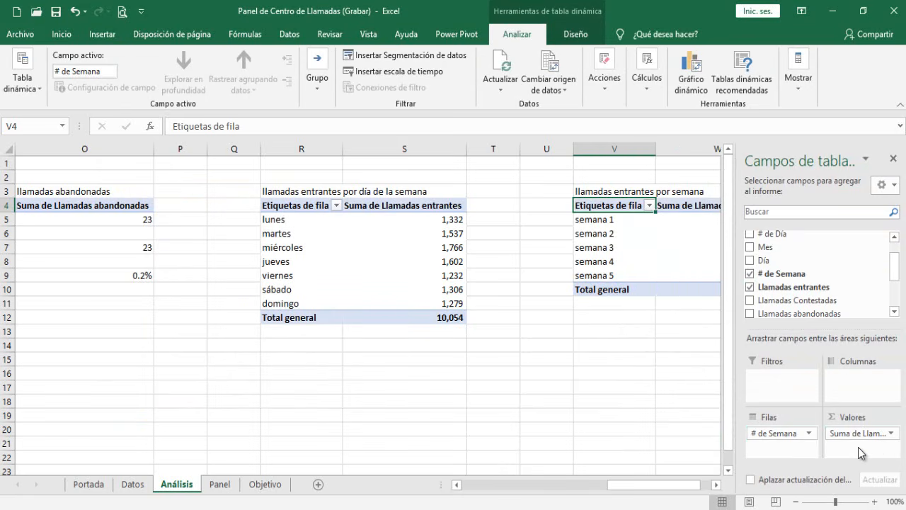
# Step: Format the weekly pivot table's values in W5:W10 with a thousands separator and no decimals
pyautogui.moveTo(678, 487); pyautogui.dragTo(708, 488)
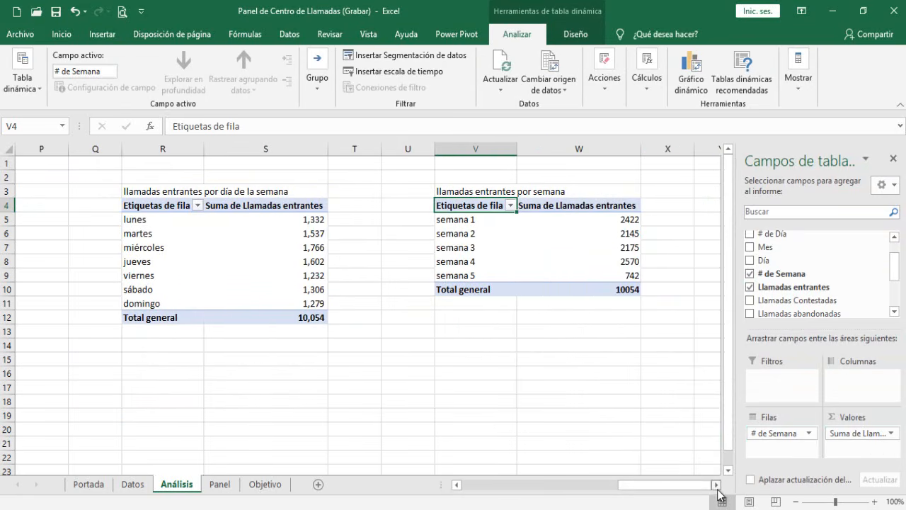
pyautogui.click(716, 487)
pyautogui.moveTo(550, 223); pyautogui.dragTo(565, 290)
pyautogui.click(64, 35)
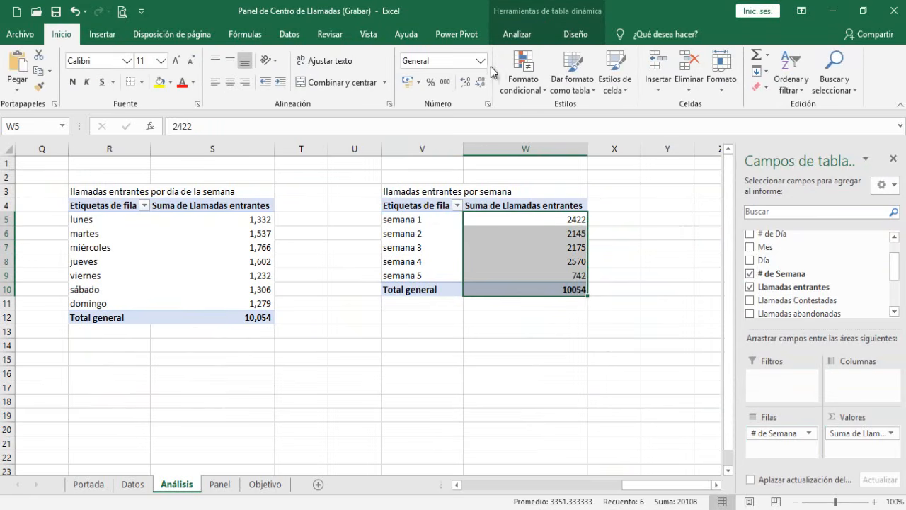
pyautogui.click(450, 83)
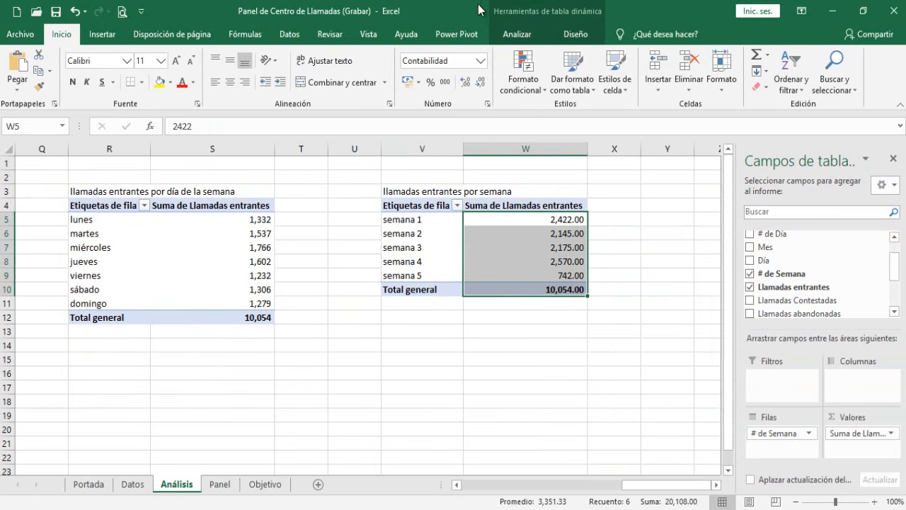
pyautogui.click(479, 80)
pyautogui.click(479, 81)
pyautogui.click(511, 235)
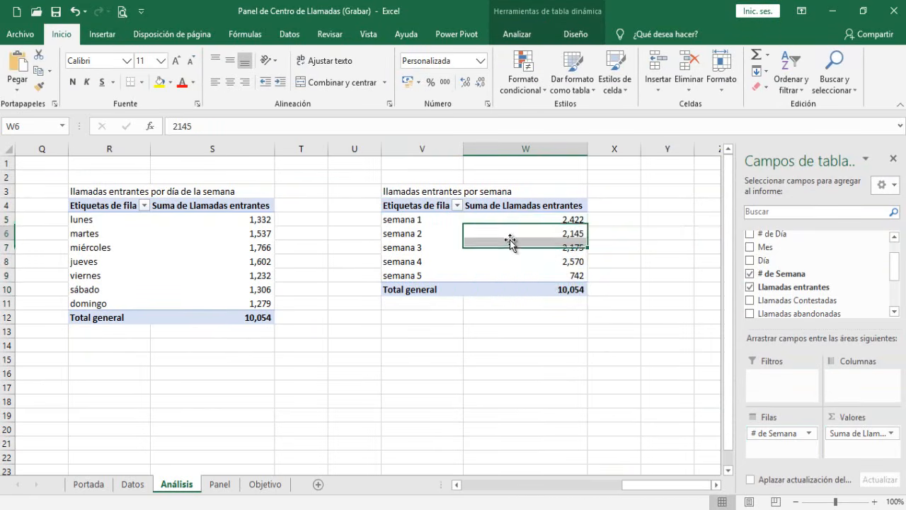
# Step: Insert a 2-D clustered bar chart from the weekly incoming calls pivot table and hide all its field buttons
pyautogui.click(103, 37)
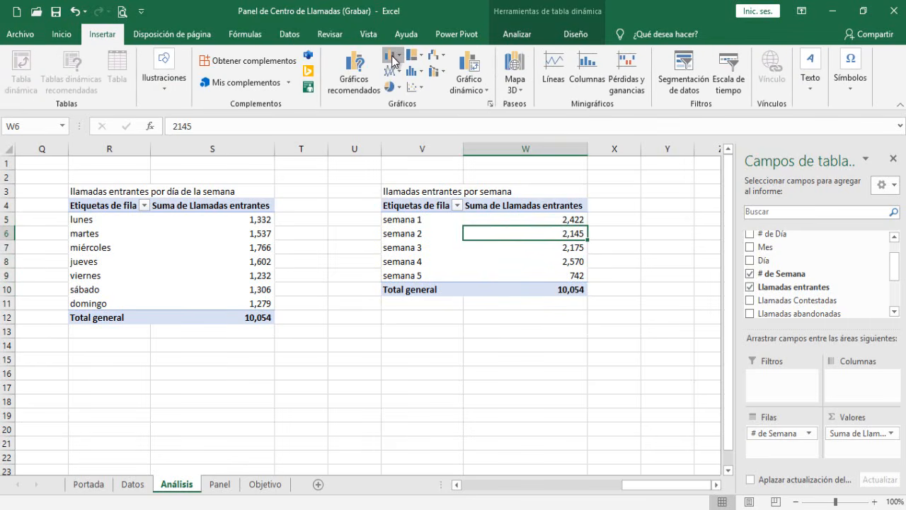
pyautogui.click(391, 56)
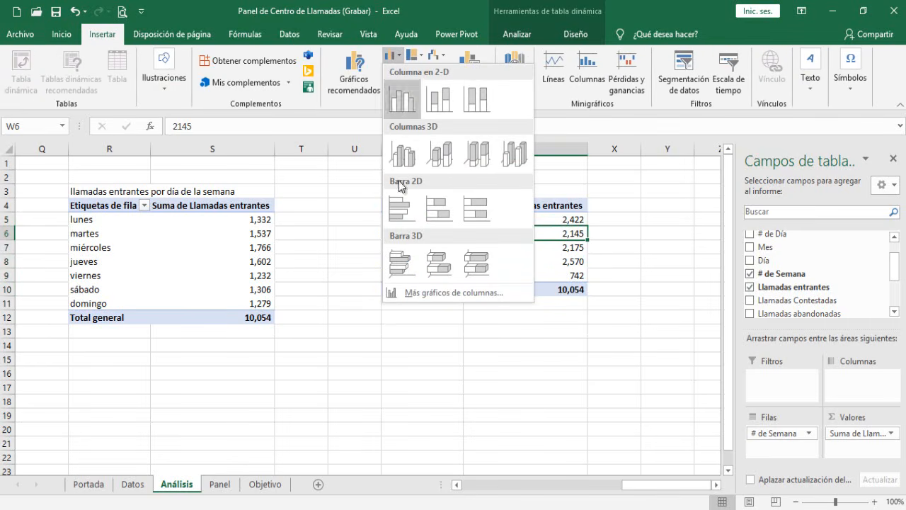
pyautogui.click(400, 209)
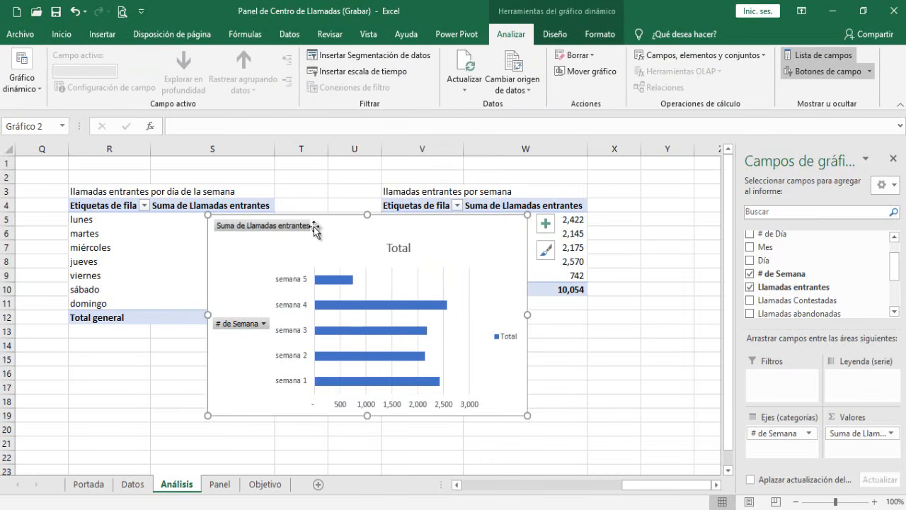
pyautogui.click(893, 158)
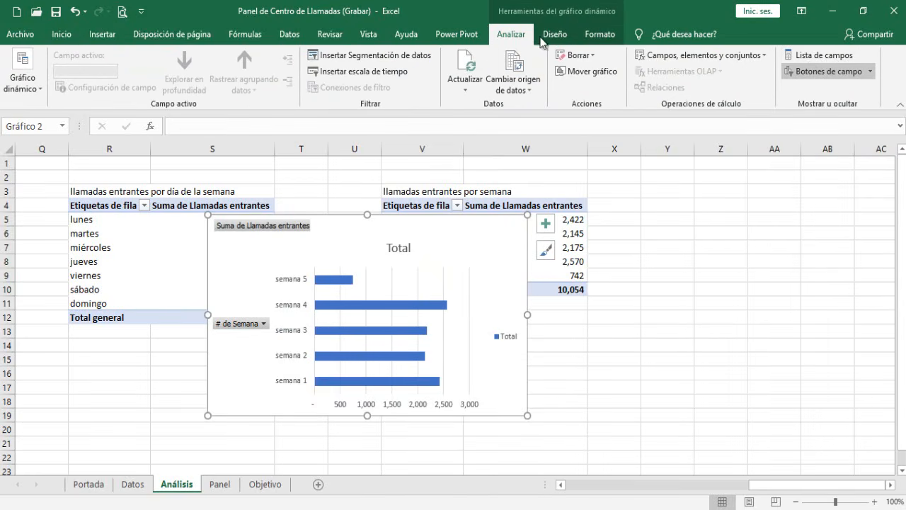
pyautogui.click(823, 71)
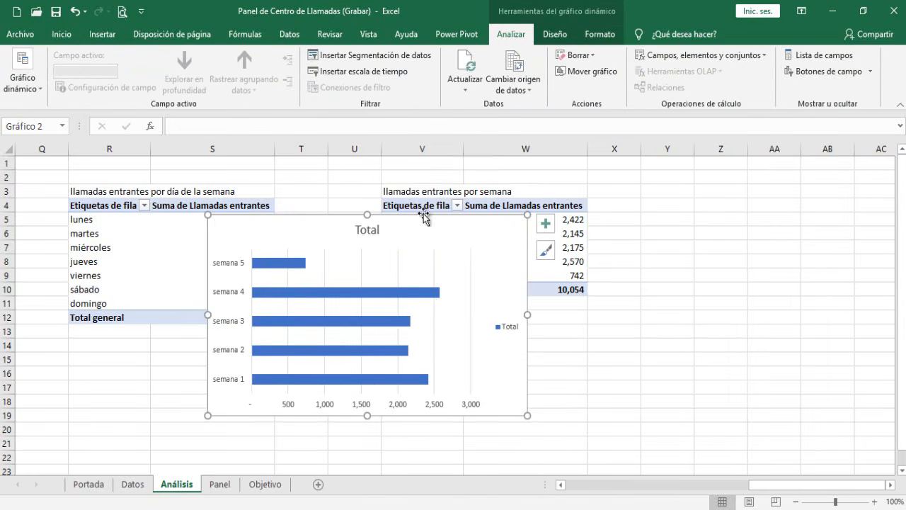
# Step: Remove the title, legend, gridlines and value axis from the weekly bar chart
pyautogui.click(366, 234)
pyautogui.press('Delete')
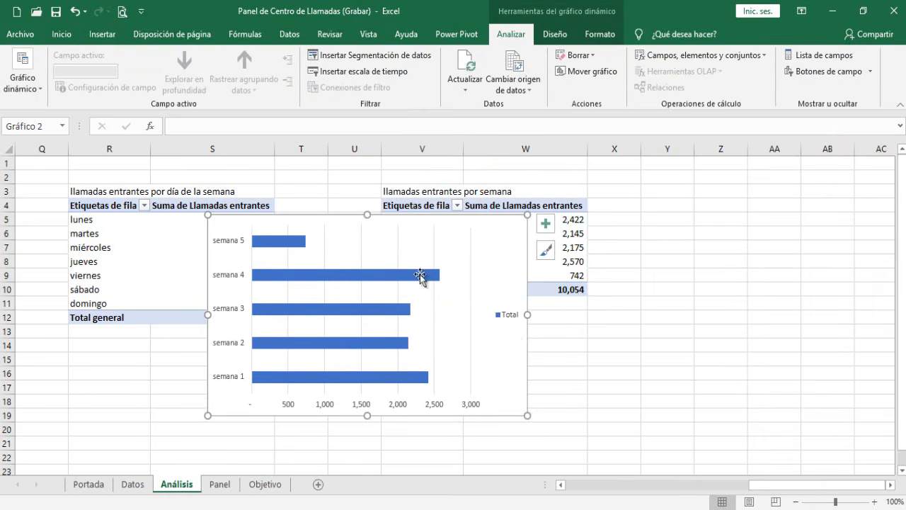
pyautogui.click(506, 316)
pyautogui.press('Delete')
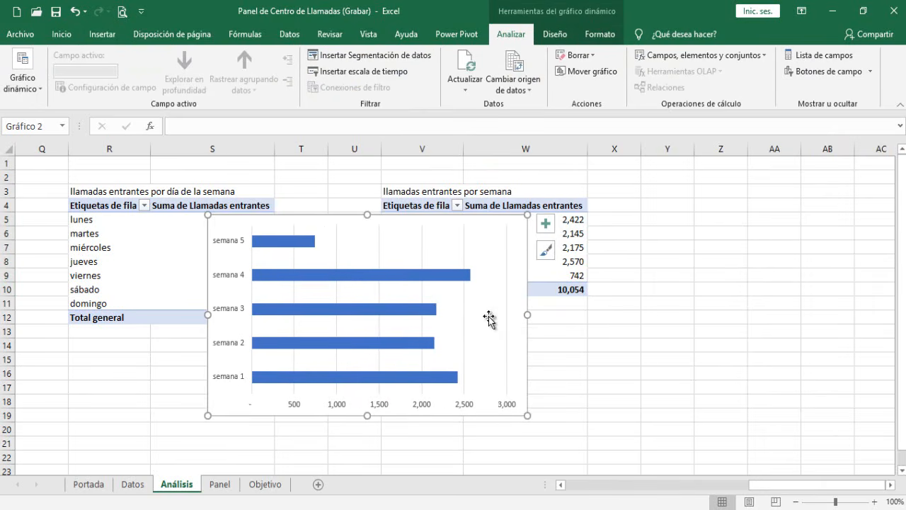
pyautogui.click(465, 317)
pyautogui.press('Delete')
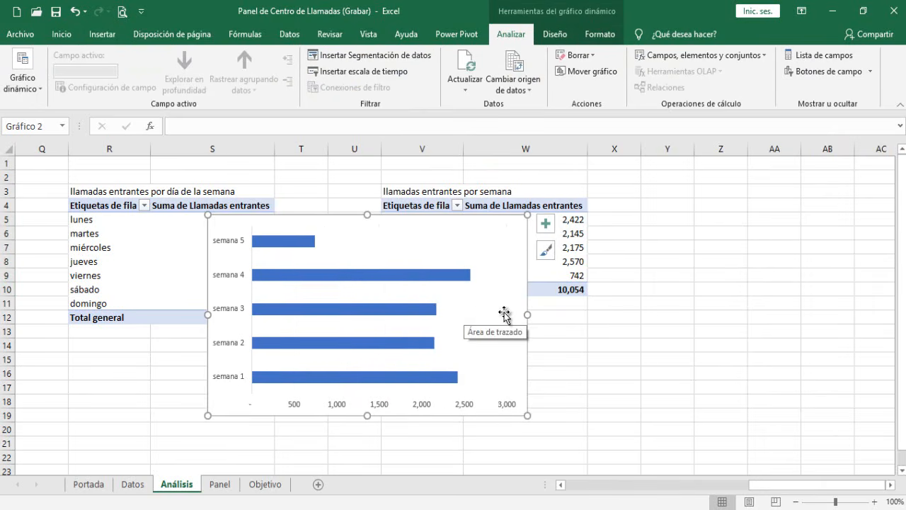
pyautogui.click(471, 405)
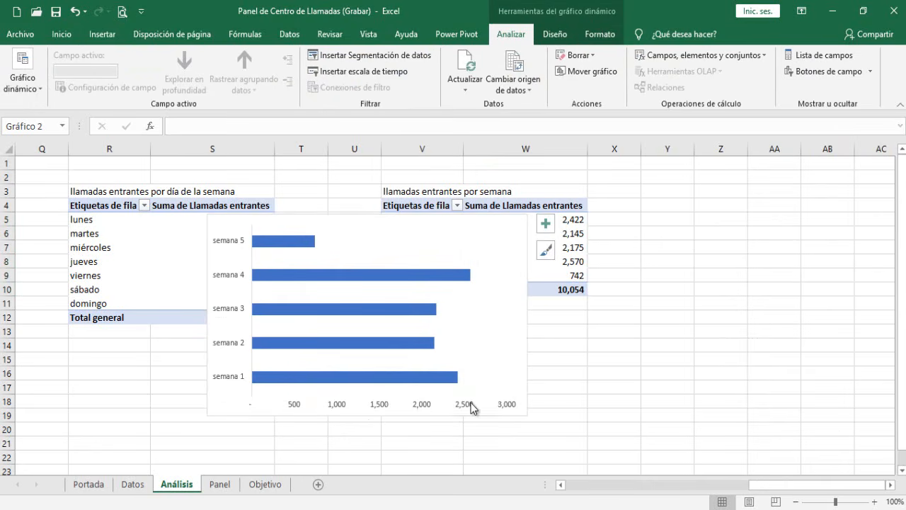
pyautogui.press('Delete')
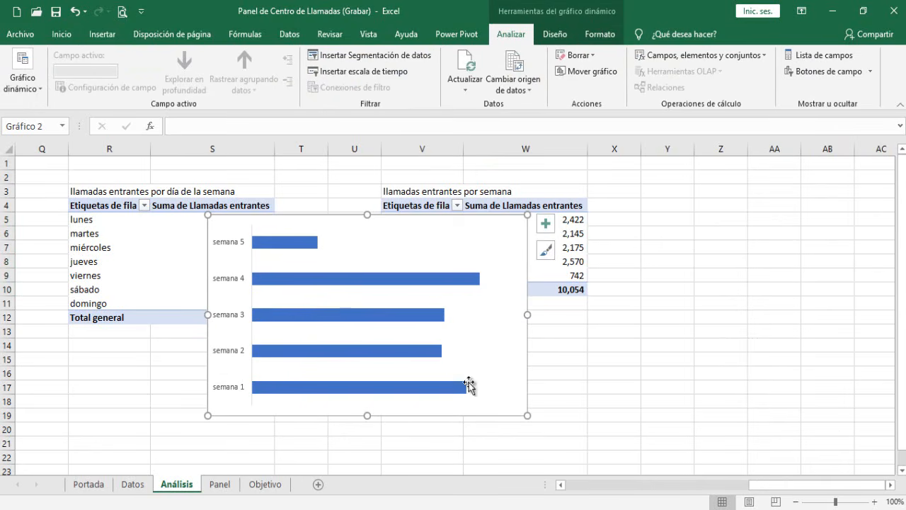
# Step: Set the gap width of the weekly chart's bars to 20%
pyautogui.click(448, 284)
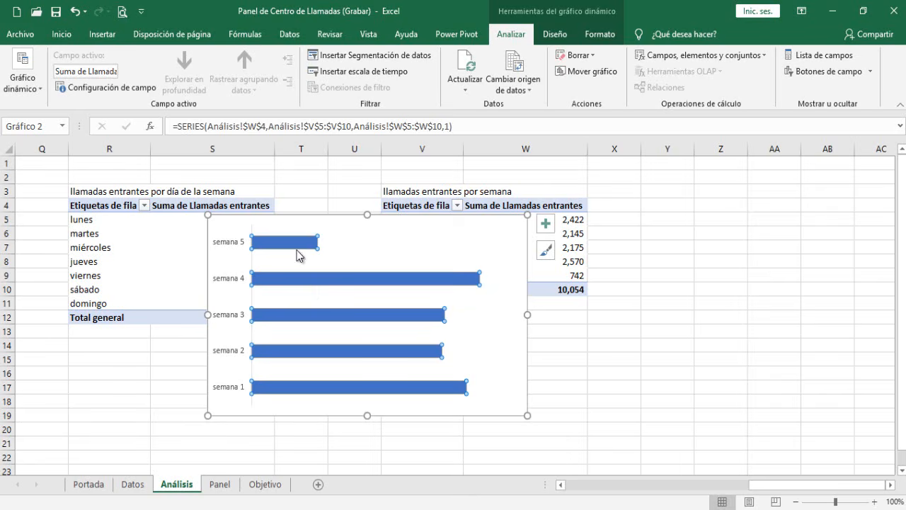
pyautogui.hotkey('ctrl', '1')
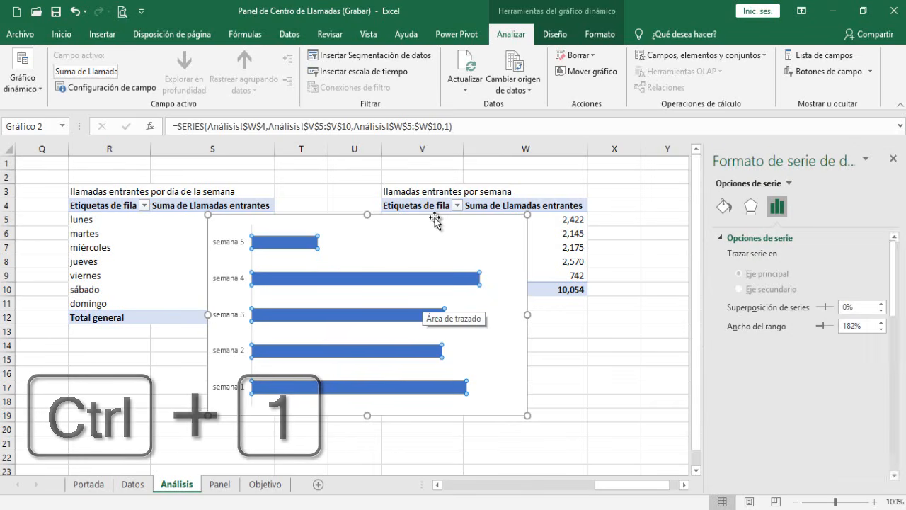
pyautogui.moveTo(434, 221); pyautogui.dragTo(529, 220)
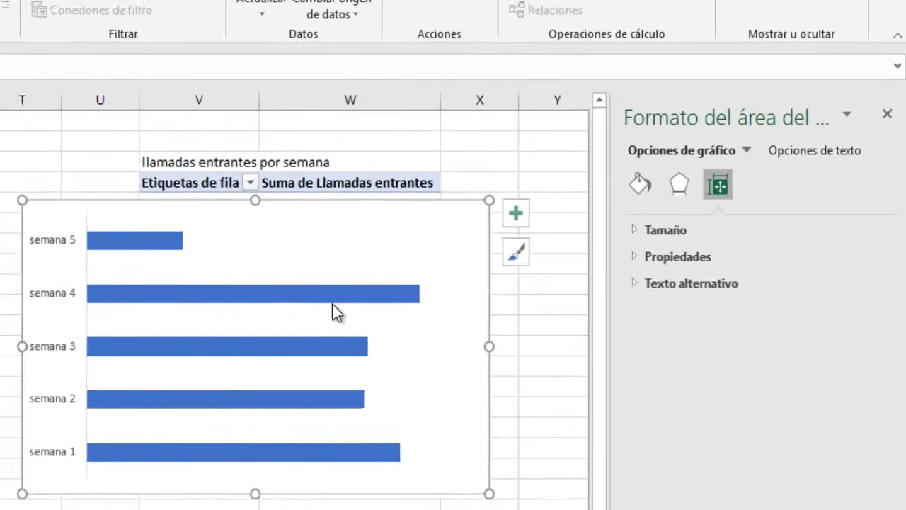
pyautogui.click(516, 283)
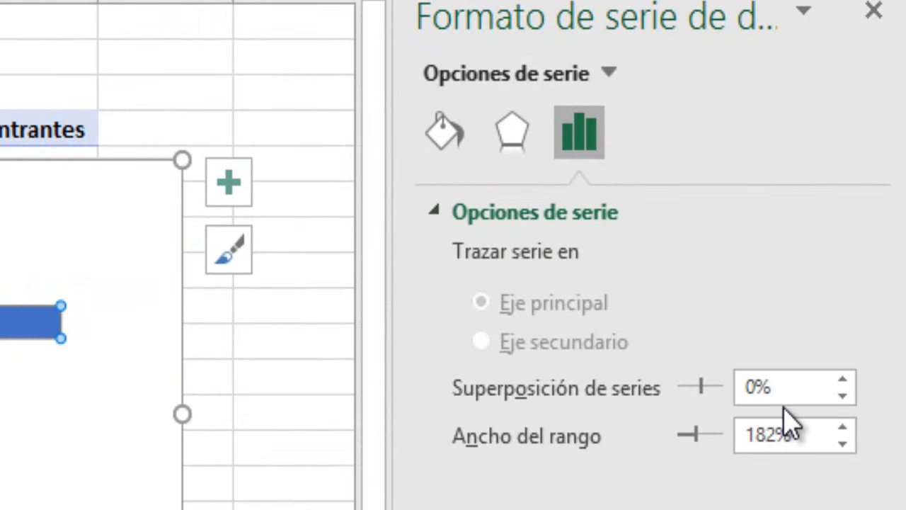
pyautogui.click(815, 436)
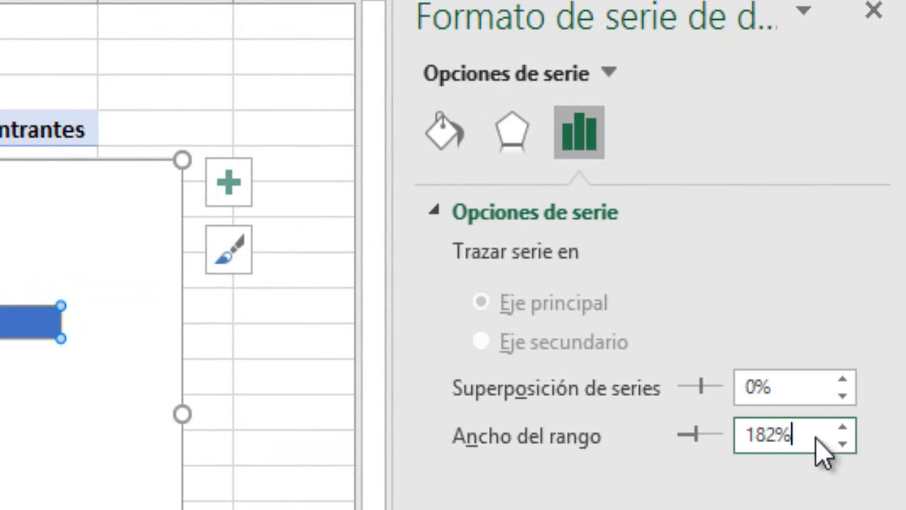
pyautogui.moveTo(815, 436); pyautogui.dragTo(640, 431)
pyautogui.write('20')
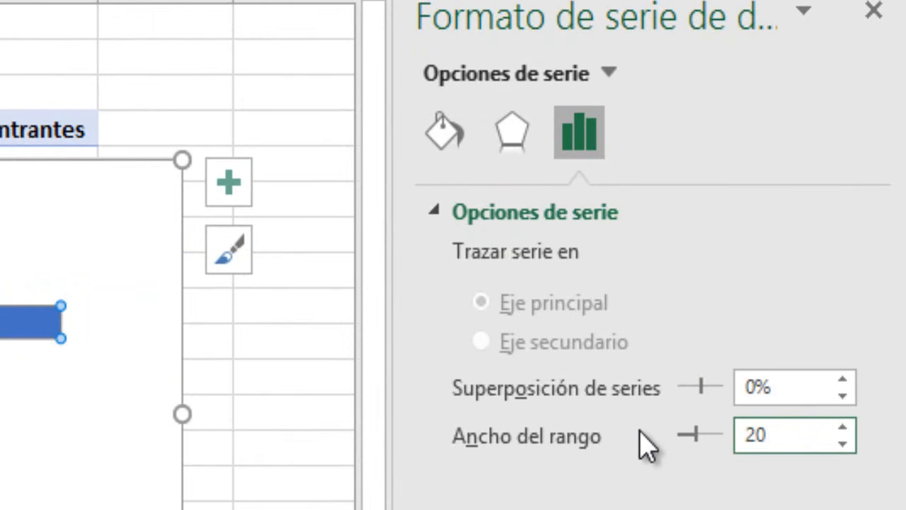
pyautogui.press('Return')
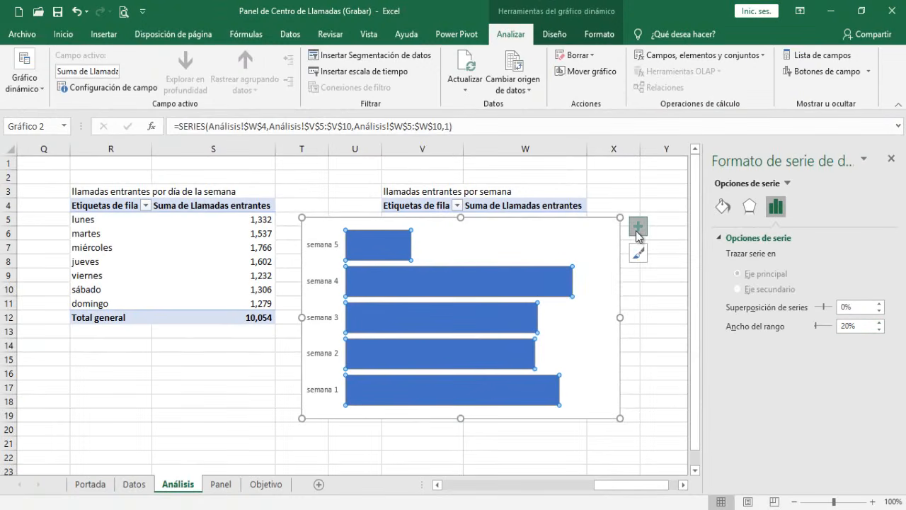
# Step: Add data labels to the bars of the weekly chart and close the series formatting options
pyautogui.click(637, 231)
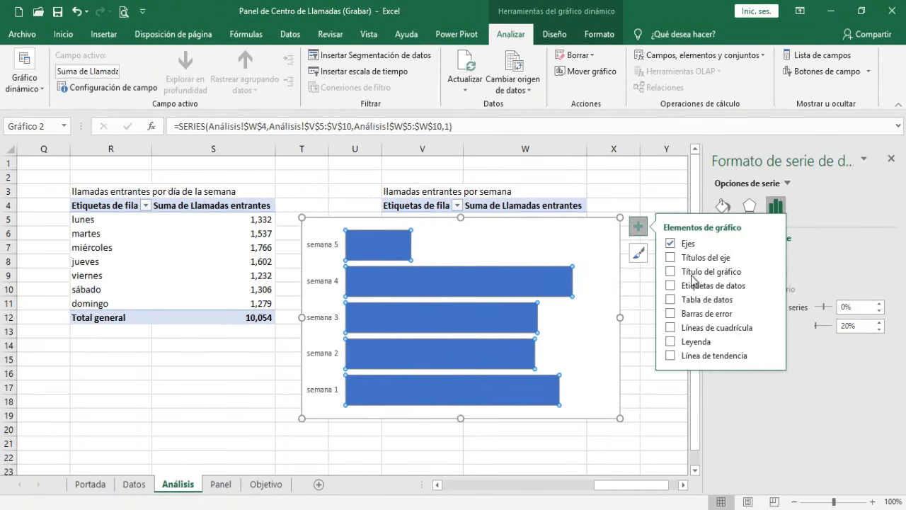
pyautogui.click(670, 286)
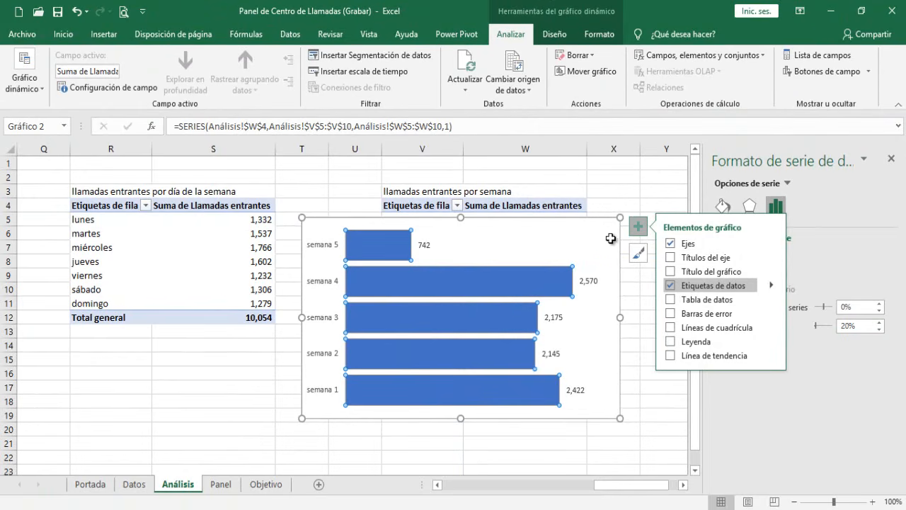
pyautogui.click(639, 226)
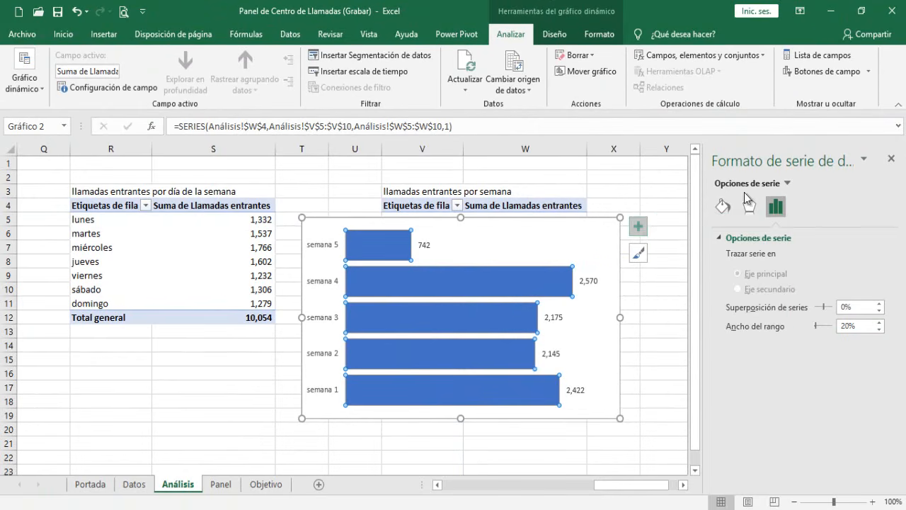
pyautogui.click(892, 160)
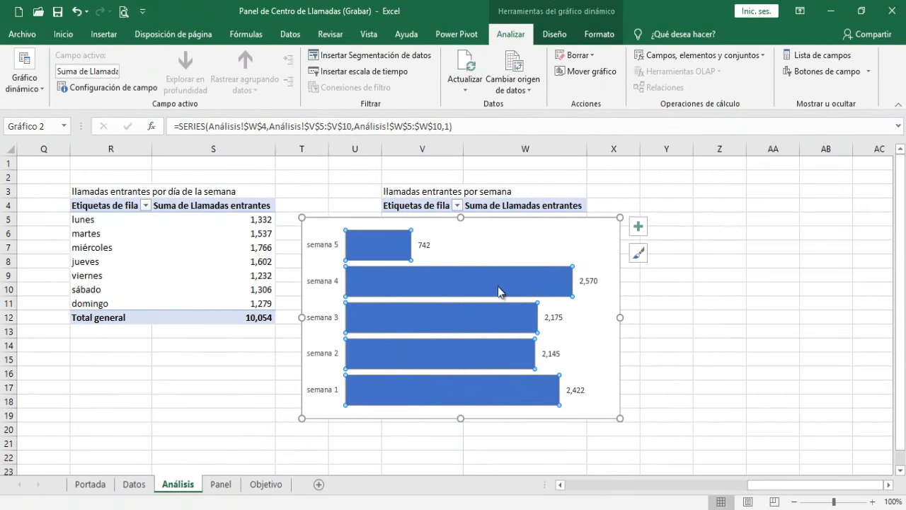
# Step: Fill the weekly chart's bars with the recently used dark purple
pyautogui.click(599, 34)
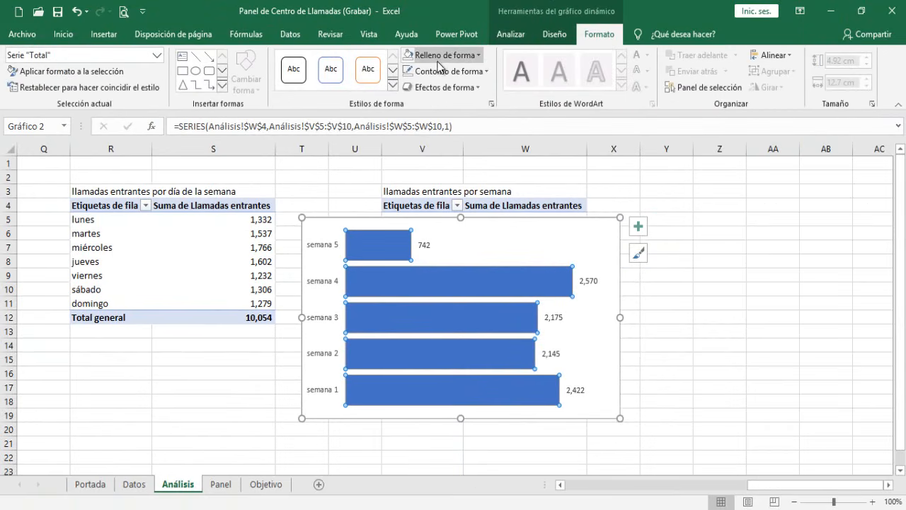
pyautogui.click(470, 62)
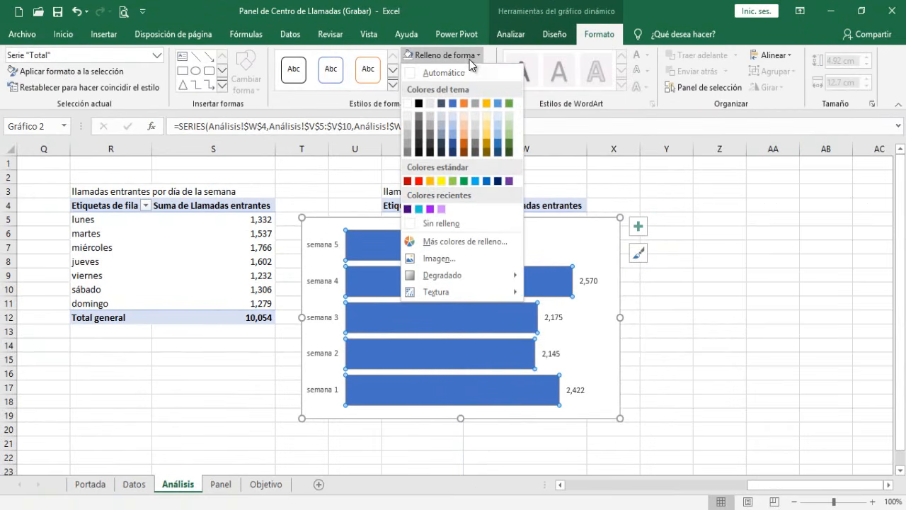
pyautogui.click(407, 208)
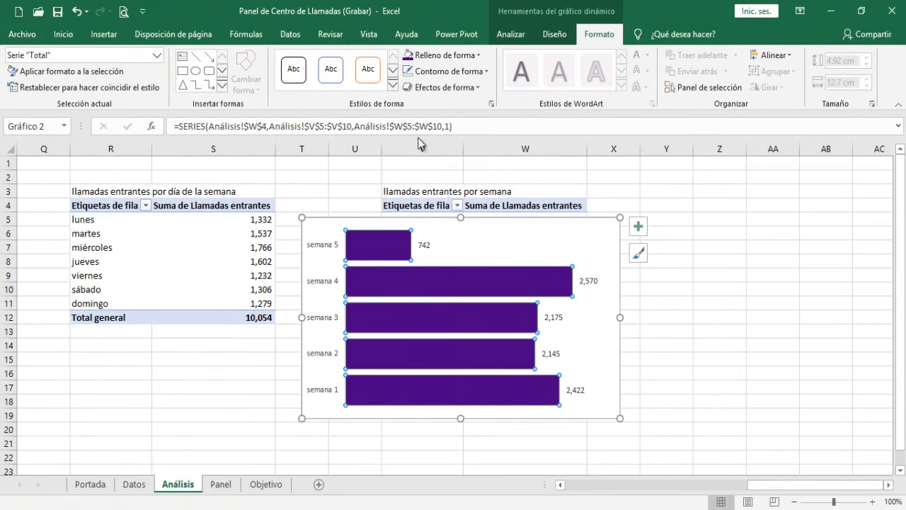
# Step: Cut the weekly chart from the Análisis sheet and paste it on the Panel sheet beside the daily column chart, below the call cards
pyautogui.click(522, 224)
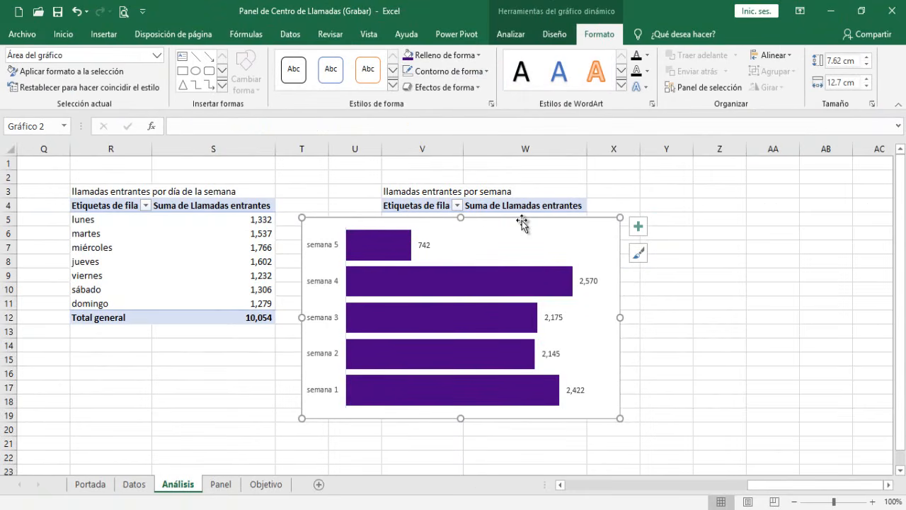
pyautogui.press('Delete')
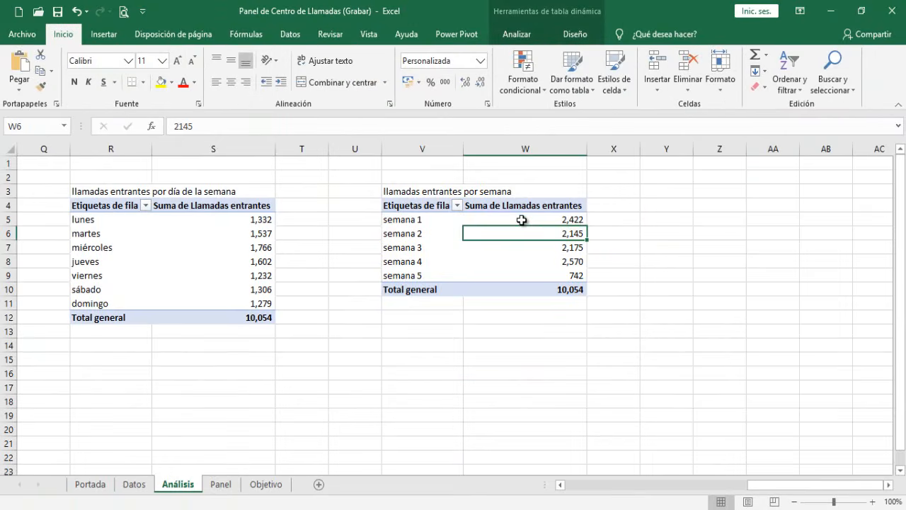
pyautogui.click(221, 484)
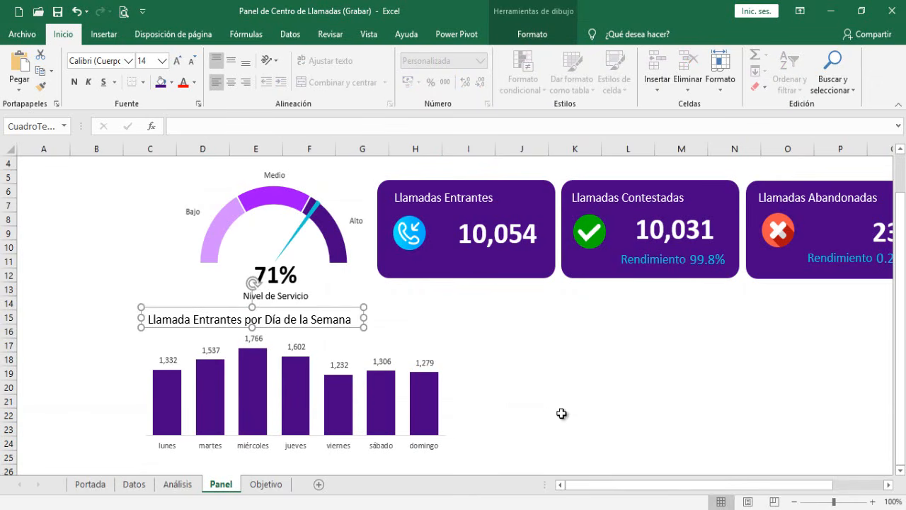
pyautogui.click(567, 386)
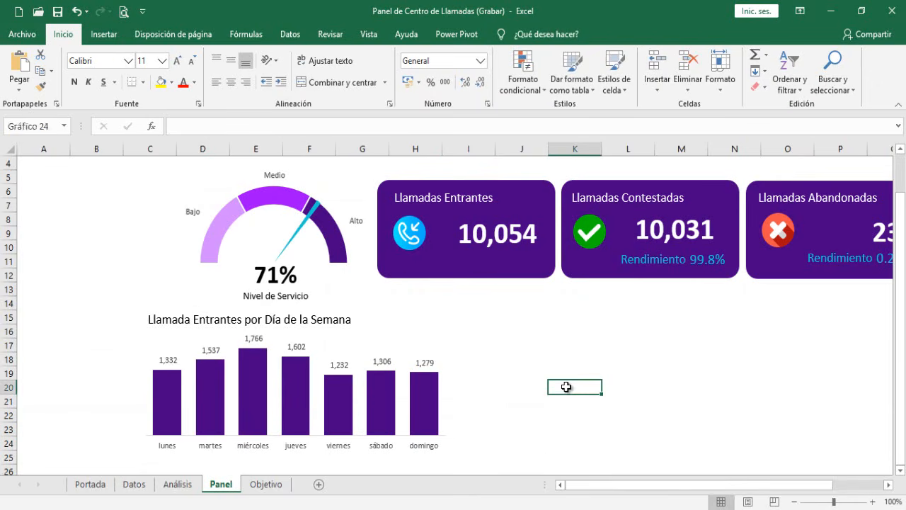
pyautogui.hotkey('ctrl', 'v')
pyautogui.moveTo(600, 378); pyautogui.dragTo(529, 300)
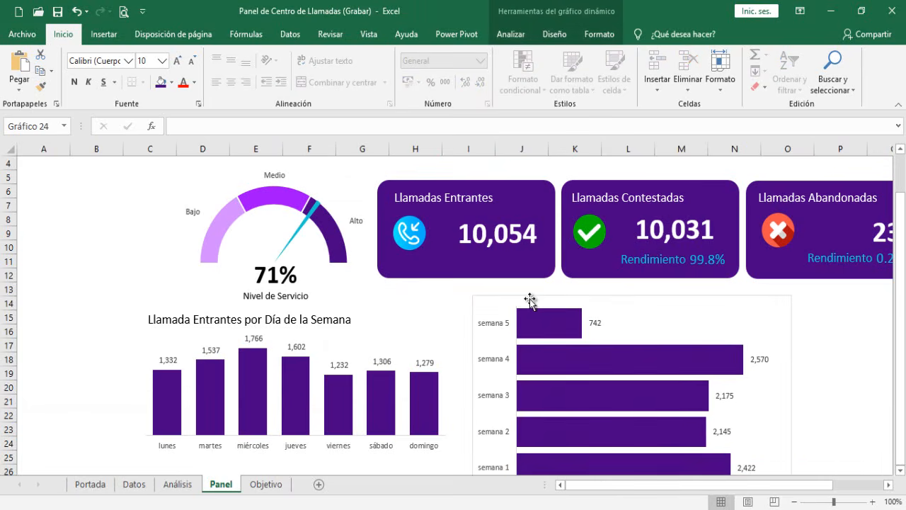
# Step: Remove the fill and outline from the weekly chart's chart area
pyautogui.click(600, 35)
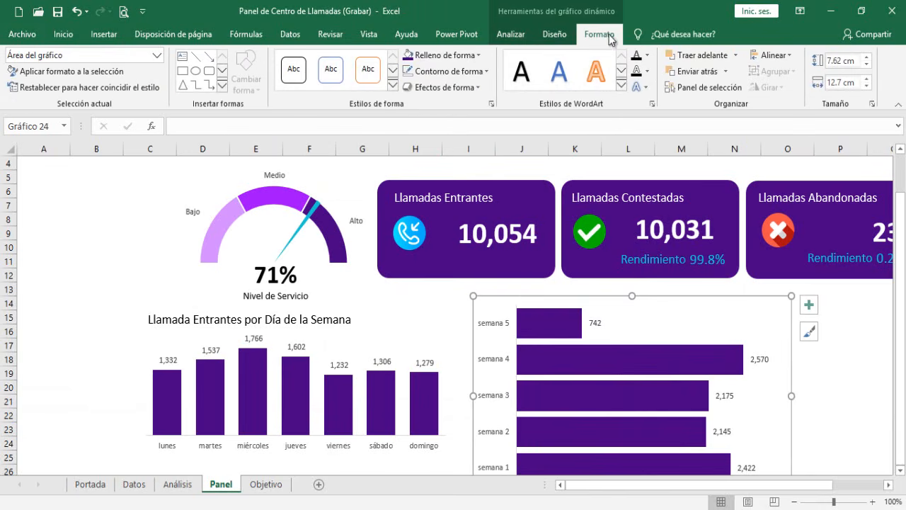
pyautogui.click(442, 56)
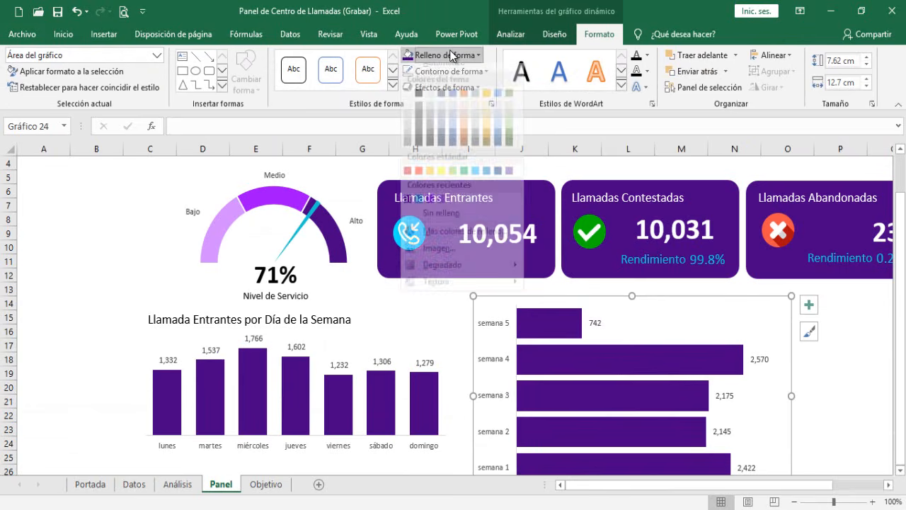
pyautogui.click(408, 223)
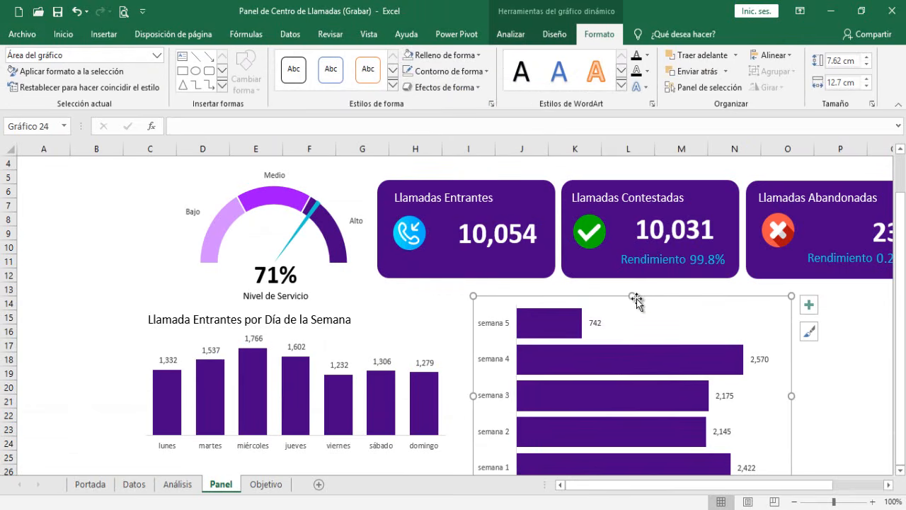
# Step: Resize the weekly chart to about 5.48 cm high by 9.05 cm wide beside the daily chart, and compare it with the Objetivo sheet
pyautogui.moveTo(631, 296); pyautogui.dragTo(617, 325)
pyautogui.moveTo(784, 392); pyautogui.dragTo(693, 392)
pyautogui.moveTo(646, 319); pyautogui.dragTo(660, 316)
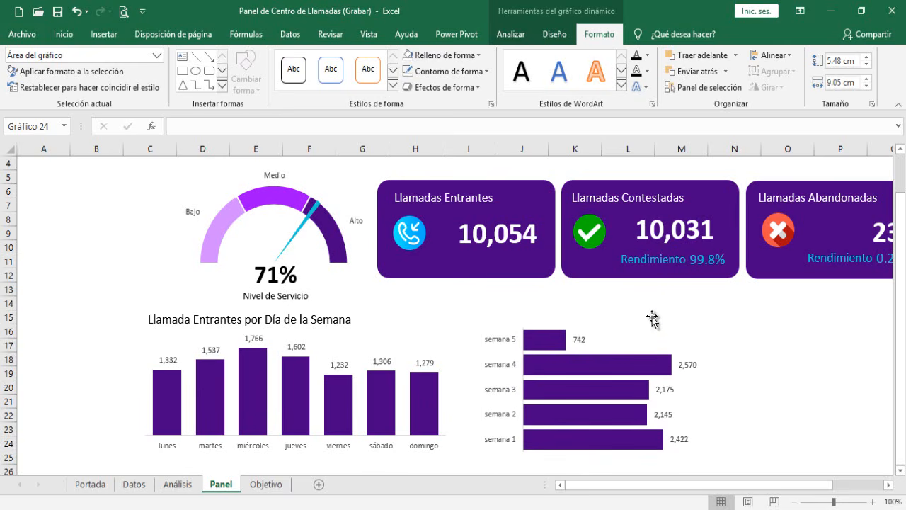
pyautogui.click(266, 485)
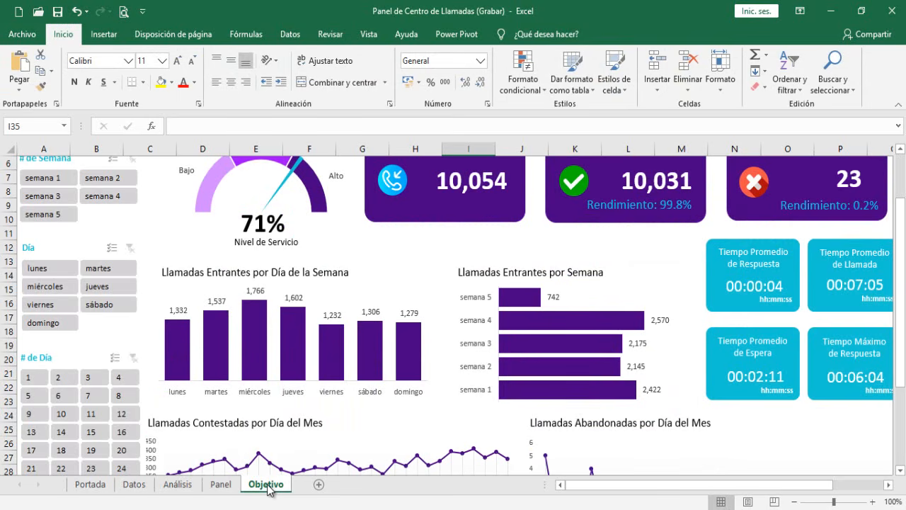
pyautogui.click(222, 486)
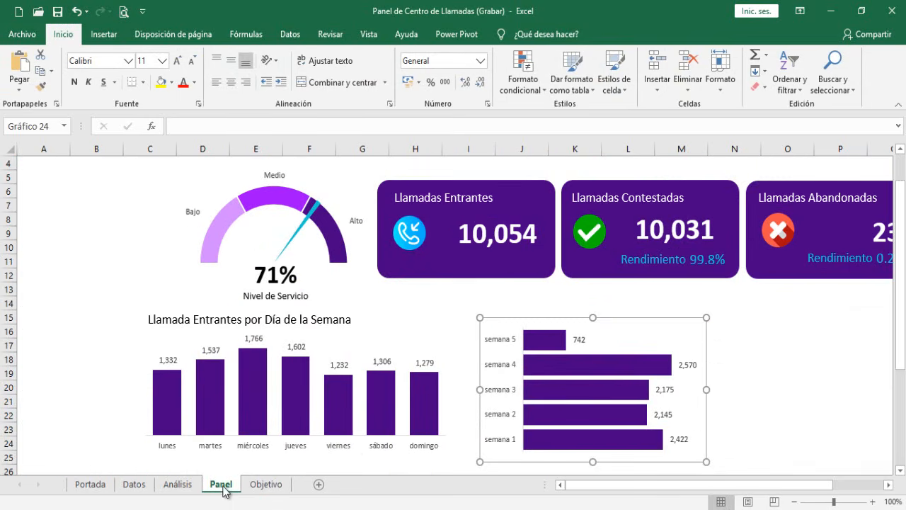
# Step: Reduce the weekly chart's height to about 5.16 cm and correct the daily chart's title to "Llamadas Entrantes por Día de la Semana"
pyautogui.moveTo(580, 323)
pyautogui.mouseDown()
pyautogui.moveTo(564, 319)
pyautogui.moveTo(579, 323)
pyautogui.mouseUp()
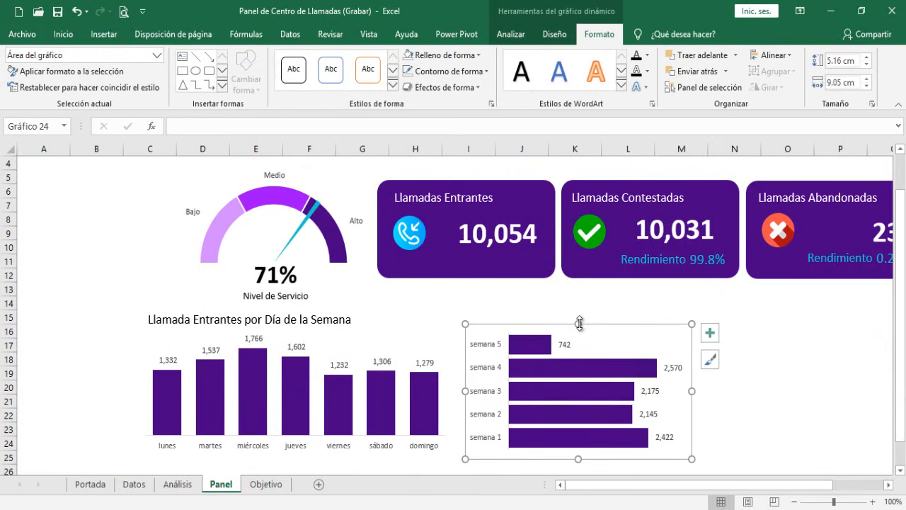
pyautogui.click(316, 321)
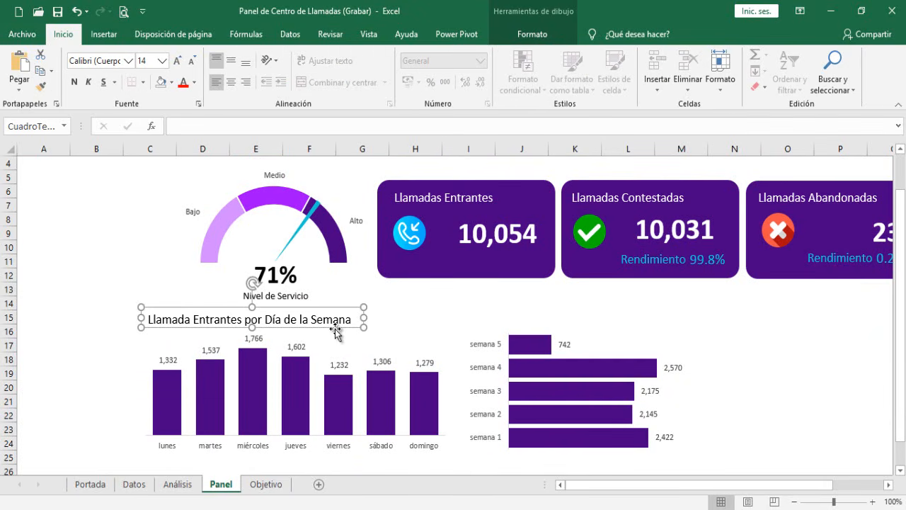
pyautogui.click(191, 320)
pyautogui.write('s')
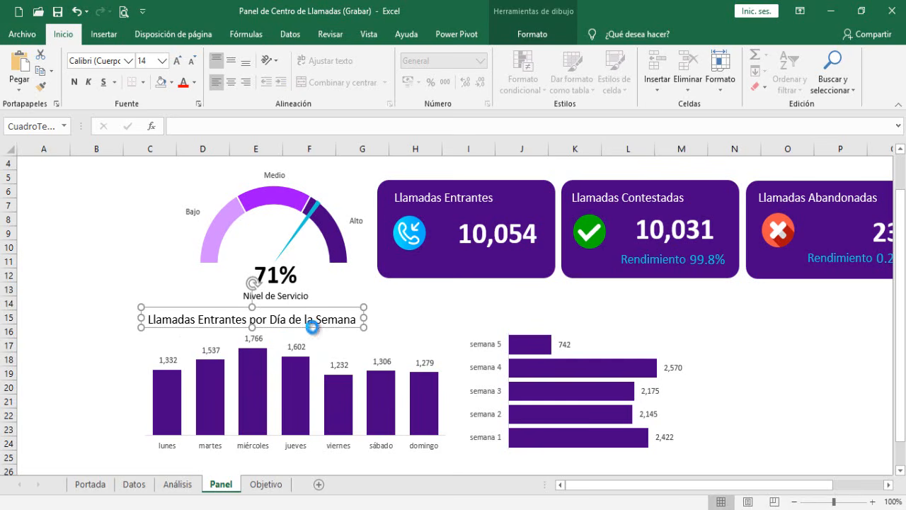
# Step: Place a copy of the daily chart's title above the weekly chart and change its text to "Llamadas Entrantes por Semana"
pyautogui.hotkey('ctrl', 'v')
pyautogui.moveTo(488, 328); pyautogui.dragTo(639, 328)
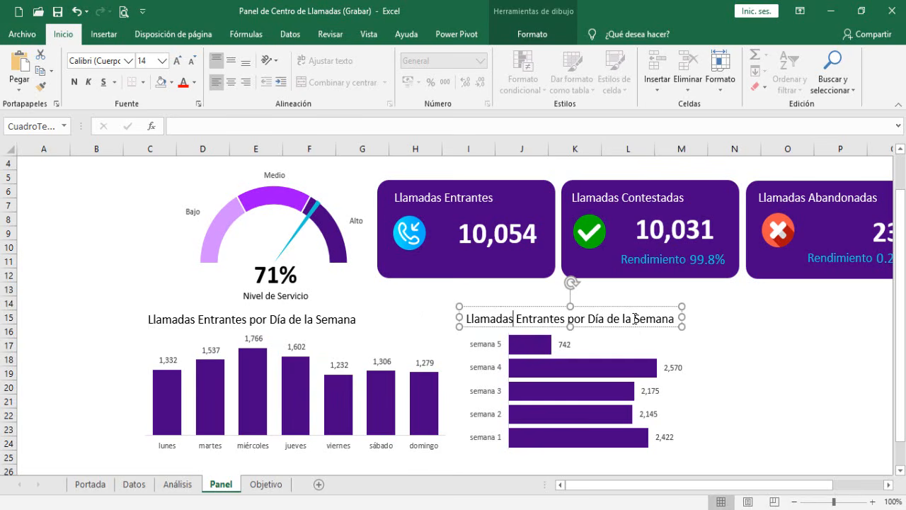
pyautogui.press('BackSpace')
pyautogui.press('BackSpace')
pyautogui.press('BackSpace')
pyautogui.press('BackSpace')
pyautogui.press('BackSpace')
pyautogui.press('BackSpace')
pyautogui.press('BackSpace')
pyautogui.press('BackSpace')
pyautogui.press('BackSpace')
pyautogui.press('BackSpace')
pyautogui.press('BackSpace')
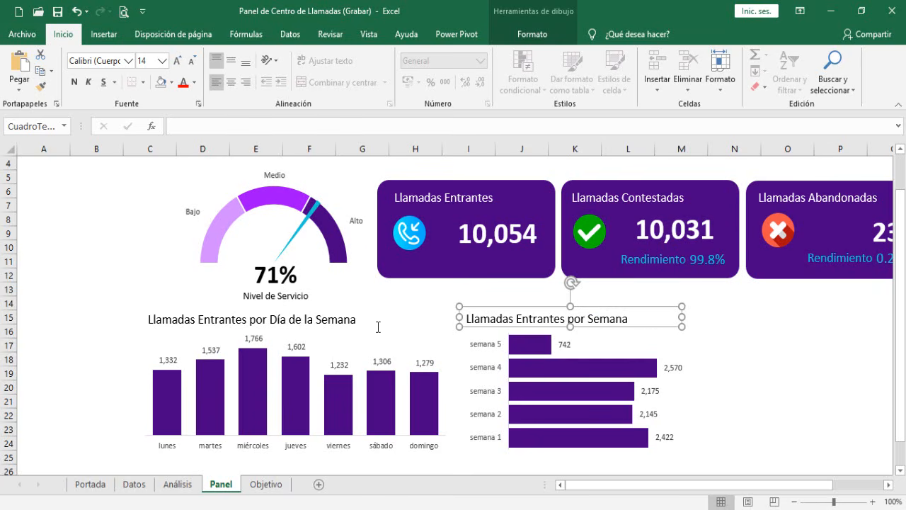
# Step: Align the daily and weekly chart titles horizontally with each other
pyautogui.keyDown('shift'); pyautogui.click(333, 315); pyautogui.keyUp('shift')
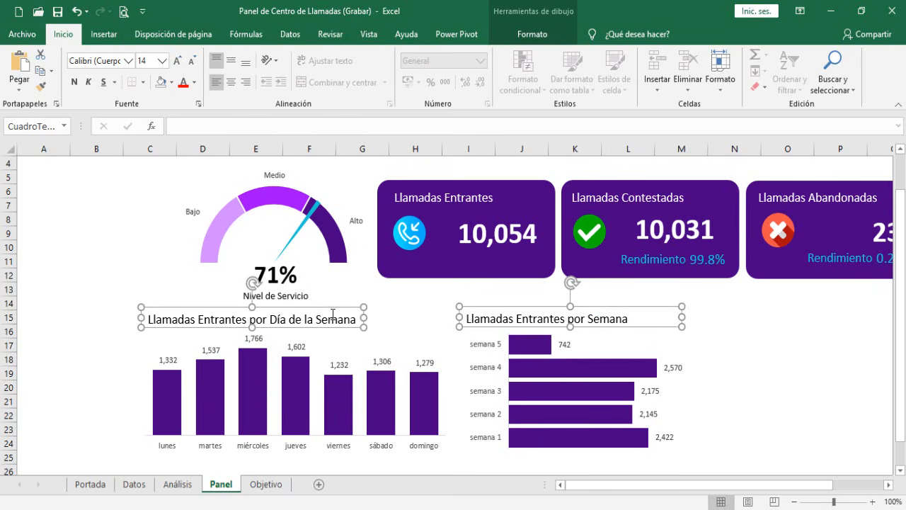
pyautogui.click(540, 34)
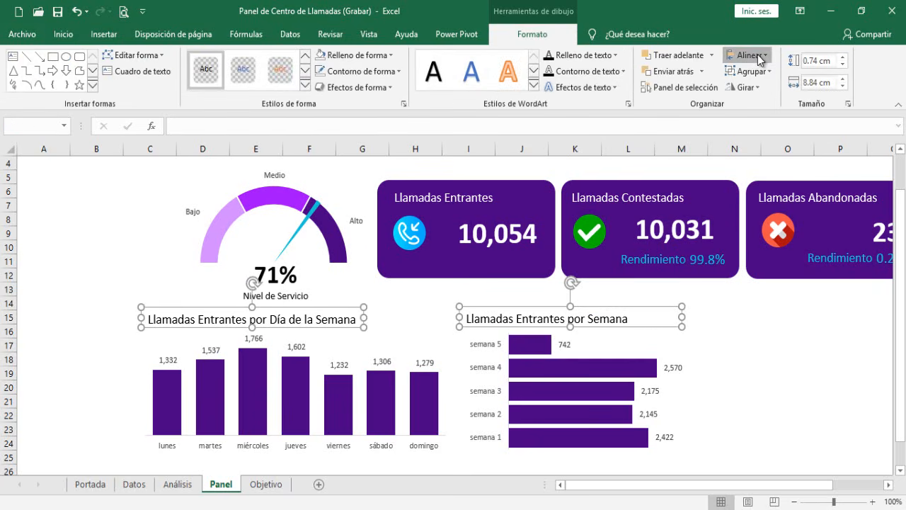
pyautogui.click(758, 55)
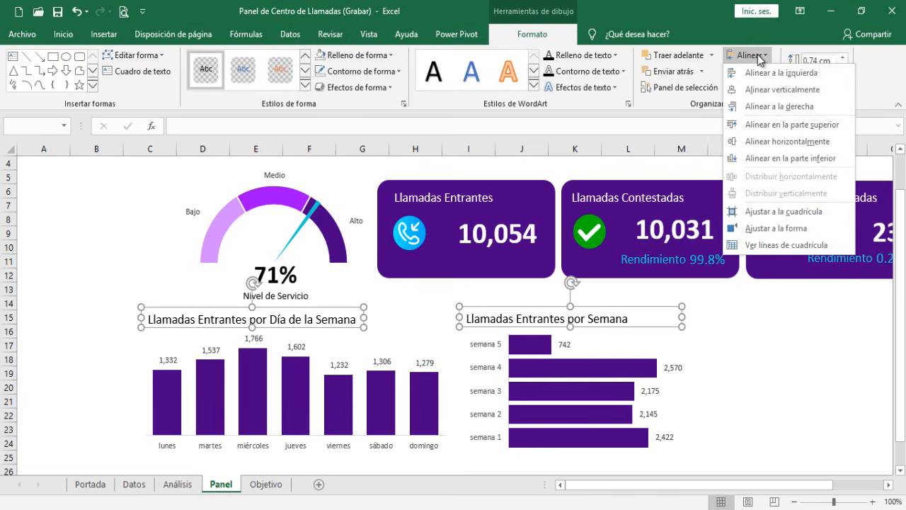
pyautogui.click(762, 143)
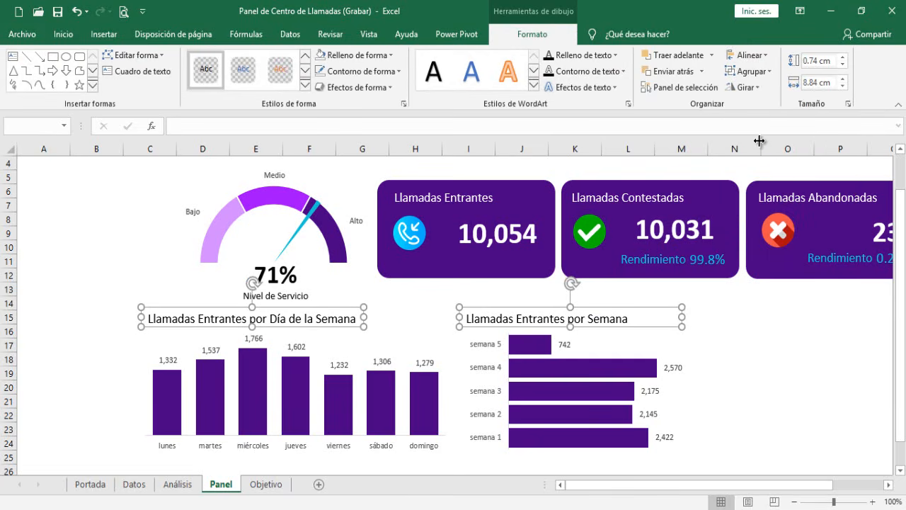
pyautogui.click(798, 391)
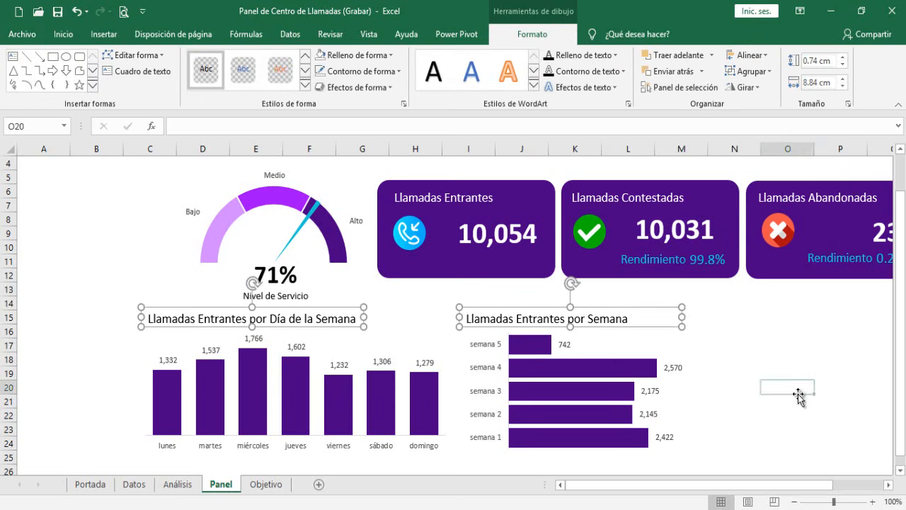
# Step: Check the time cards on the Objetivo sheet and copy the Llamadas Abandonadas card's rectangle to the space below it on the Panel sheet
pyautogui.click(266, 487)
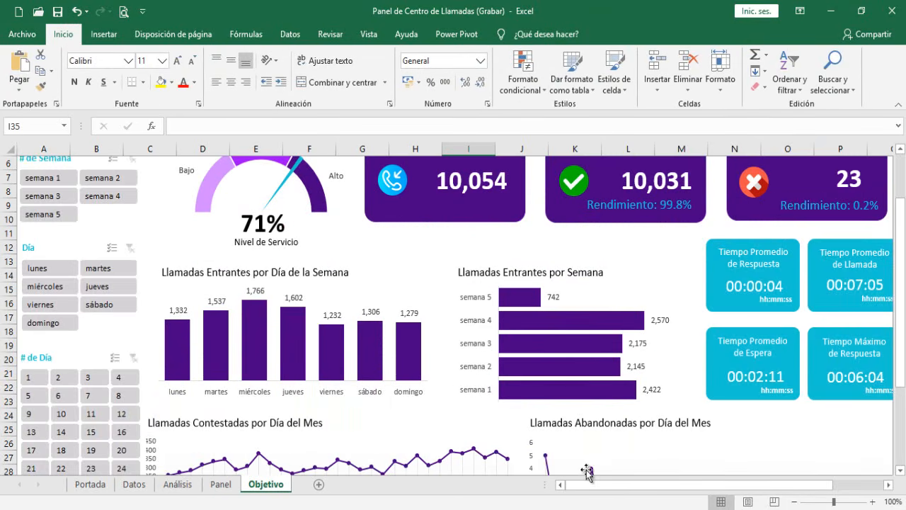
pyautogui.moveTo(608, 484); pyautogui.dragTo(657, 482)
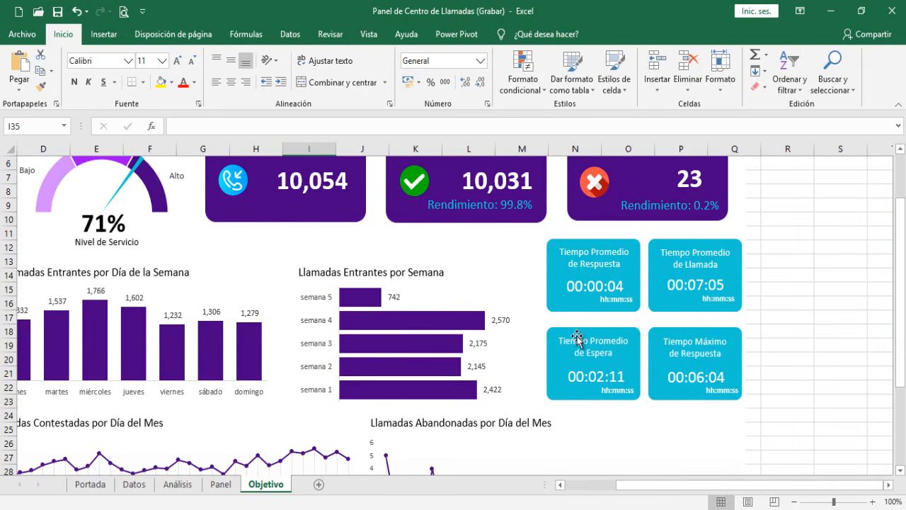
pyautogui.click(220, 485)
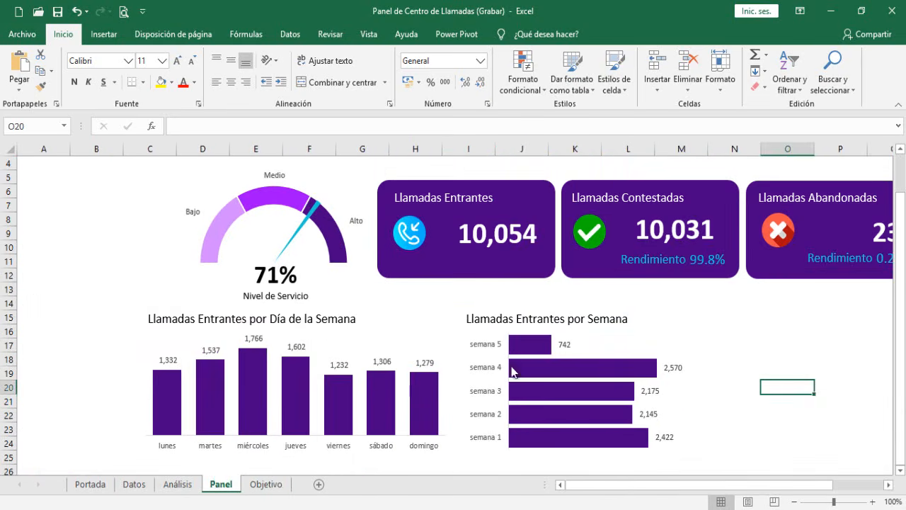
pyautogui.moveTo(612, 489); pyautogui.dragTo(663, 487)
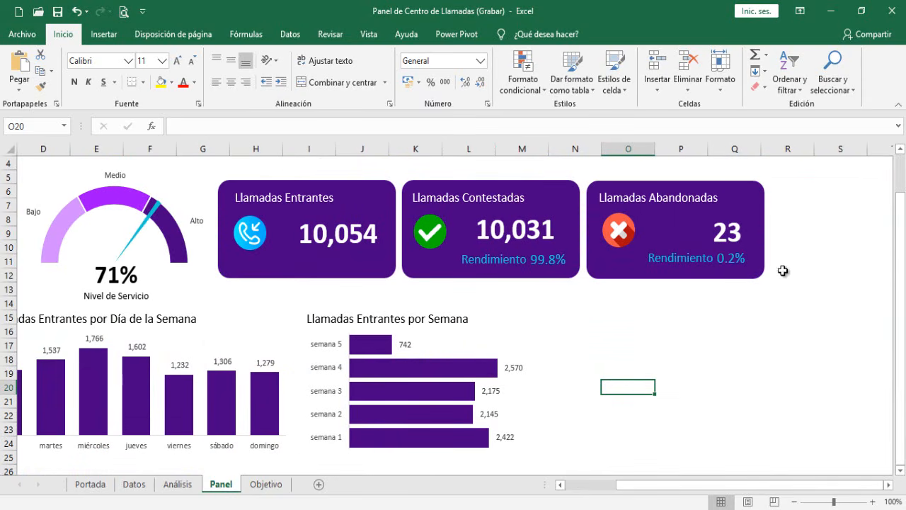
pyautogui.click(760, 194)
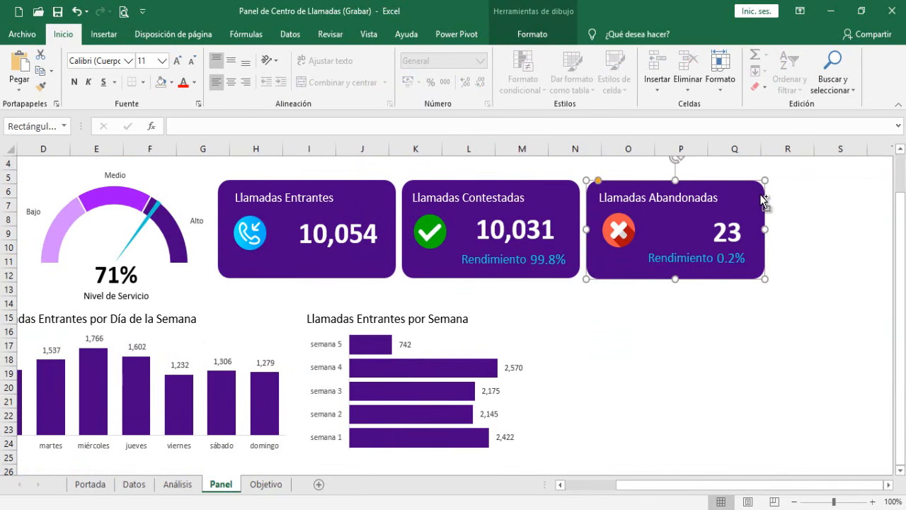
pyautogui.moveTo(760, 194)
pyautogui.mouseDown()
pyautogui.moveTo(746, 336)
pyautogui.moveTo(715, 327)
pyautogui.mouseUp()
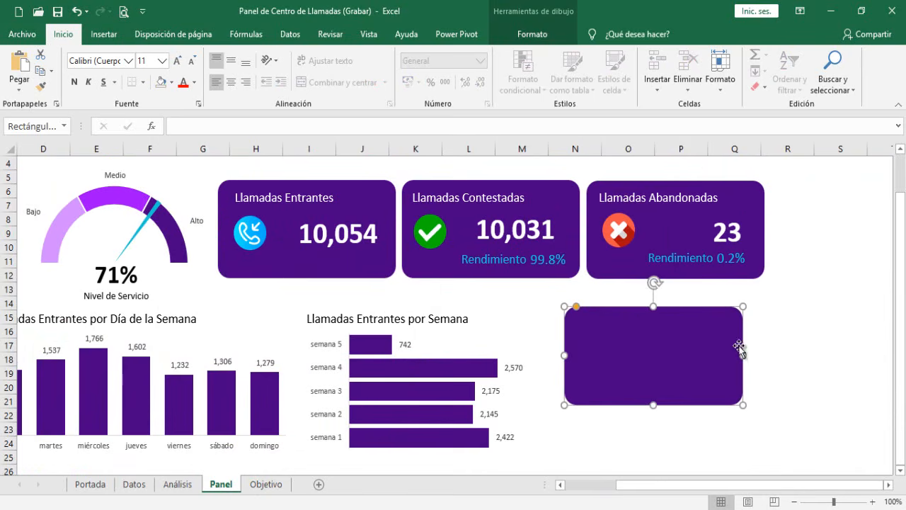
# Step: Fill the copied rectangle with the recently used turquoise
pyautogui.click(524, 41)
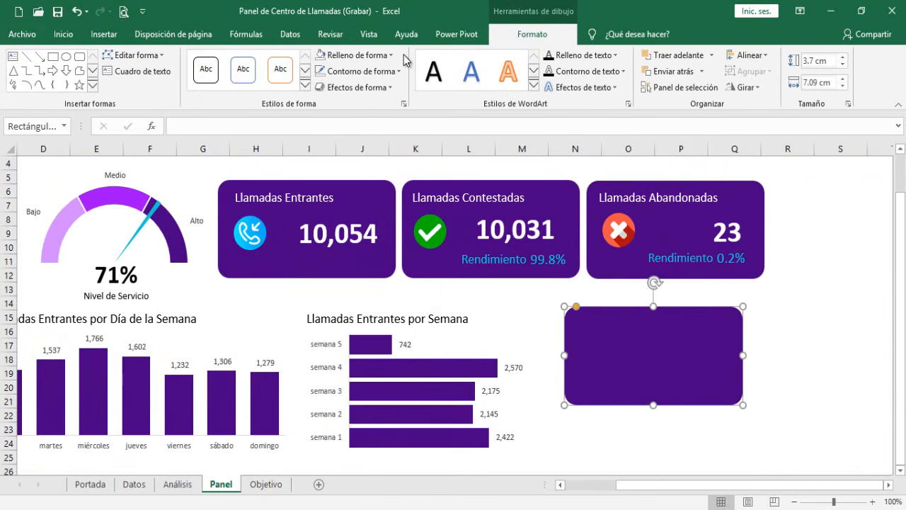
pyautogui.click(388, 69)
pyautogui.click(354, 55)
pyautogui.click(354, 55)
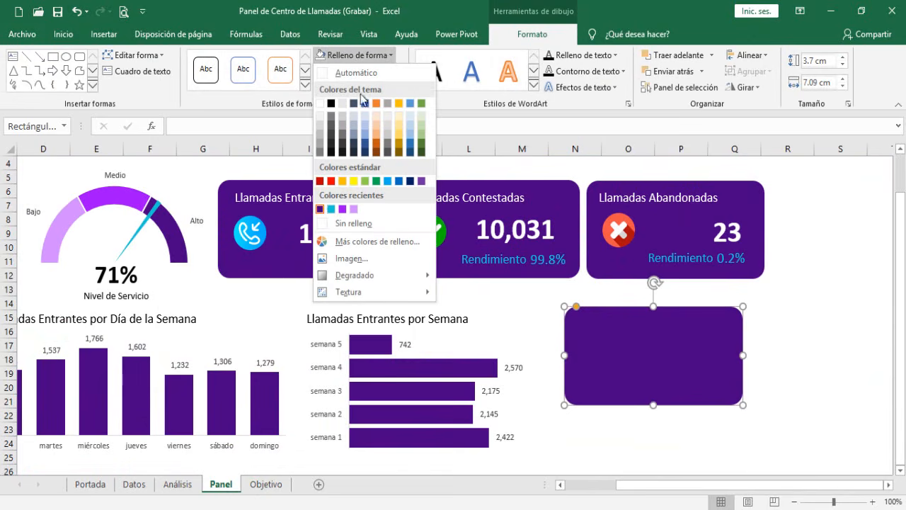
pyautogui.click(332, 210)
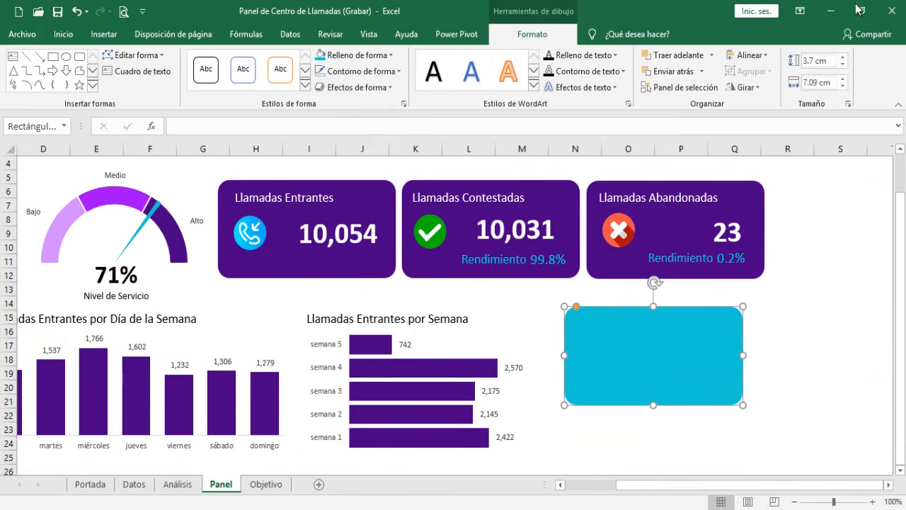
# Step: Resize the turquoise rectangle to 3.05 cm high by 4.15 cm wide
pyautogui.click(816, 63)
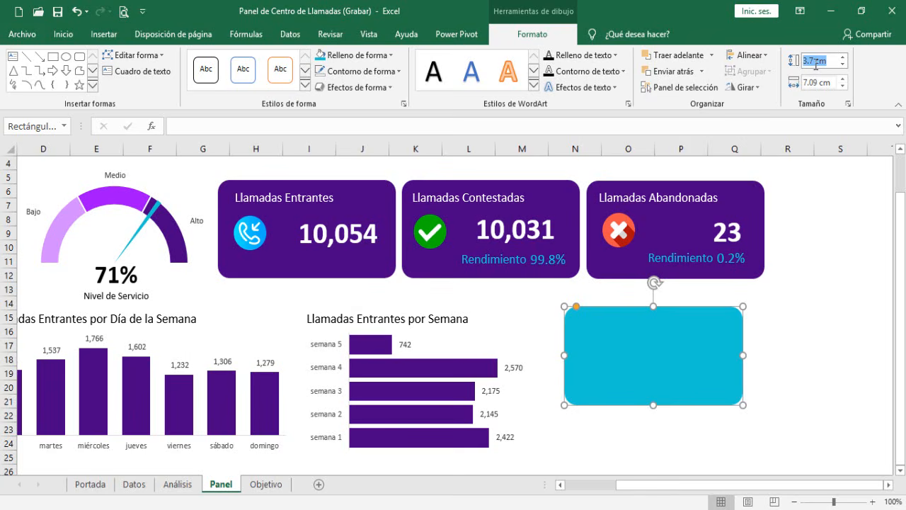
pyautogui.write('3.05')
pyautogui.press('Tab')
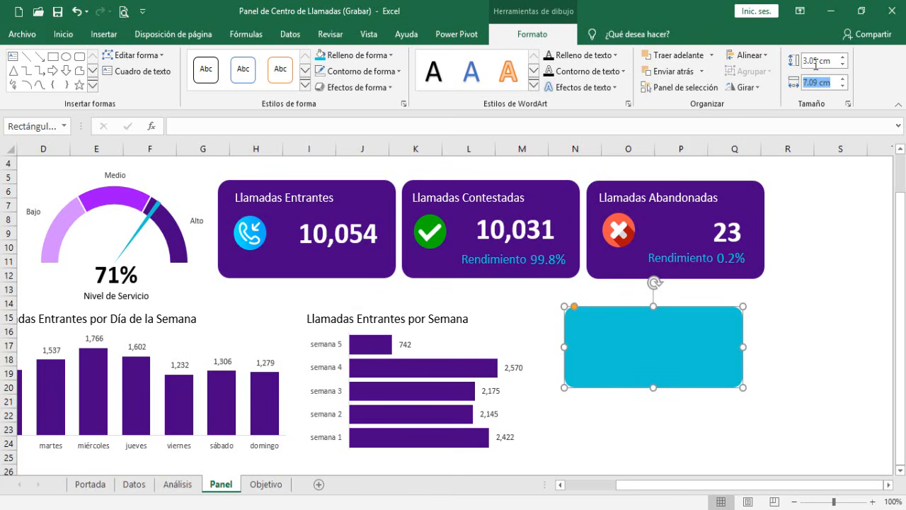
pyautogui.write('4.15')
pyautogui.press('Return')
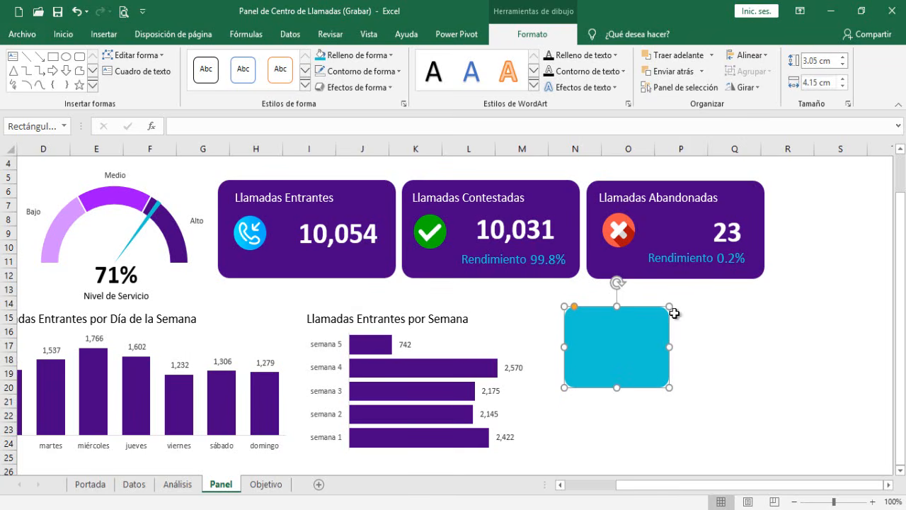
# Step: Duplicate the turquoise rectangle into four cards laid out two by two beside the weekly chart
pyautogui.moveTo(637, 338); pyautogui.dragTo(739, 334)
pyautogui.hotkey('ctrl', 'd')
pyautogui.moveTo(600, 345); pyautogui.dragTo(596, 344)
pyautogui.moveTo(692, 339); pyautogui.dragTo(691, 430)
pyautogui.hotkey('ctrl', 'd')
pyautogui.hotkey('ctrl', 'd')
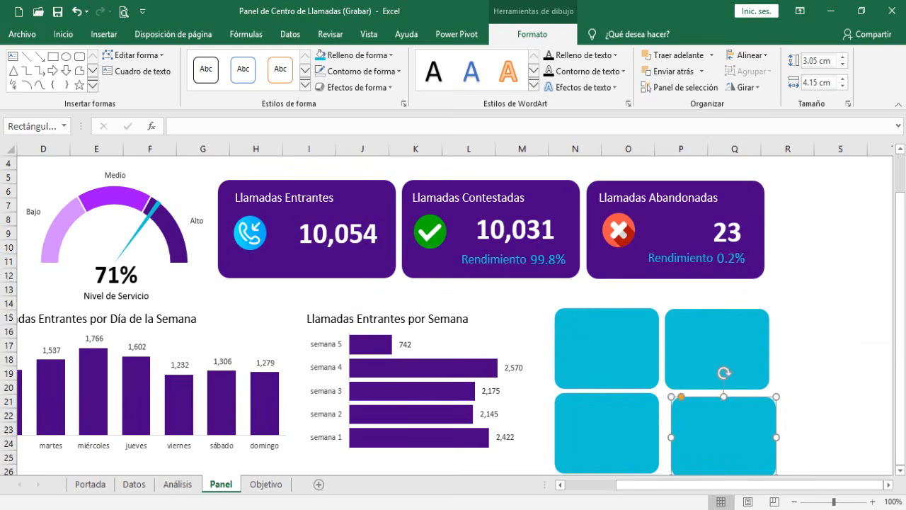
# Step: Move the four turquoise cards up under the Llamadas Abandonadas card and space them closely in an even two-by-two grid
pyautogui.scroll(-1, 898, 482)
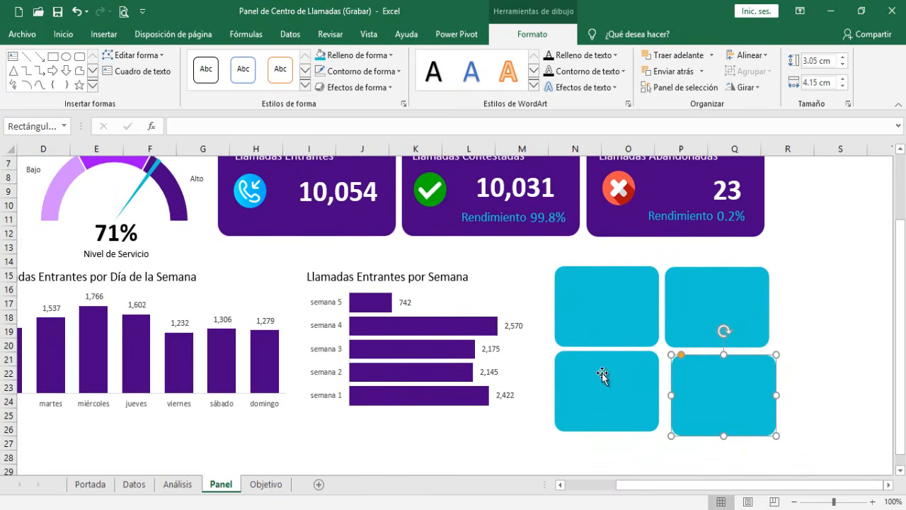
pyautogui.moveTo(597, 325); pyautogui.dragTo(598, 313)
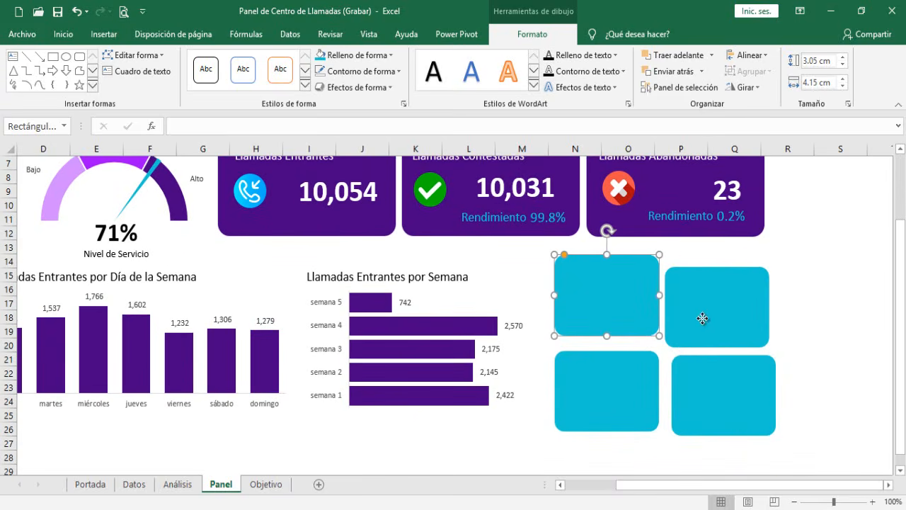
pyautogui.moveTo(703, 317); pyautogui.dragTo(701, 301)
pyautogui.moveTo(623, 307); pyautogui.dragTo(623, 299)
pyautogui.moveTo(610, 373); pyautogui.dragTo(611, 357)
pyautogui.moveTo(710, 394); pyautogui.dragTo(705, 376)
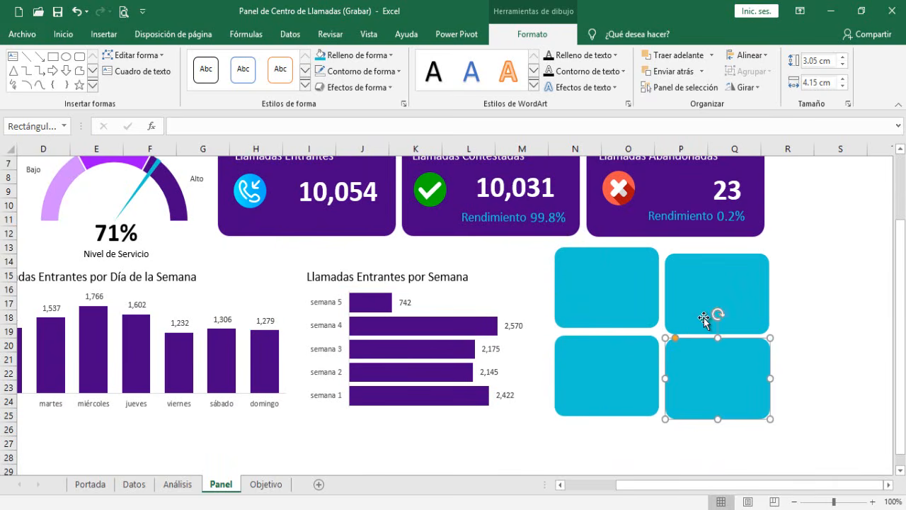
pyautogui.moveTo(704, 311); pyautogui.dragTo(703, 306)
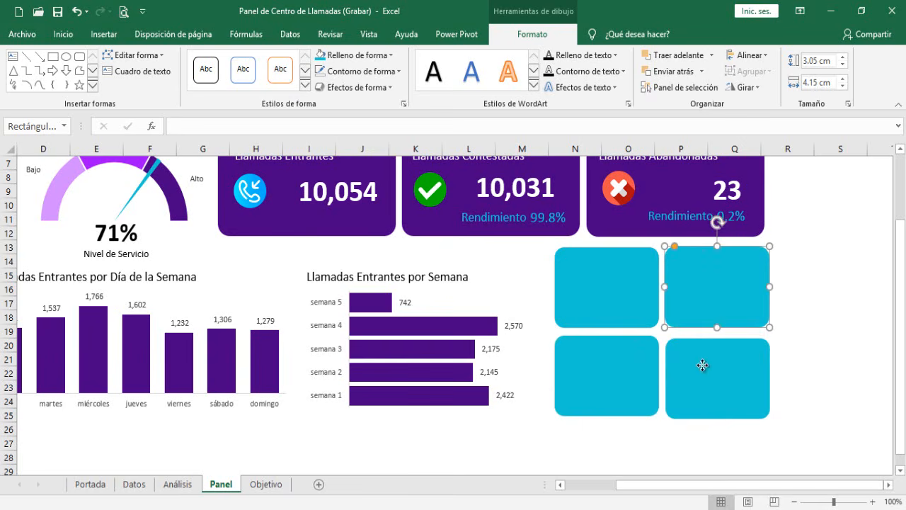
pyautogui.moveTo(703, 366); pyautogui.dragTo(701, 359)
pyautogui.moveTo(640, 373); pyautogui.dragTo(638, 369)
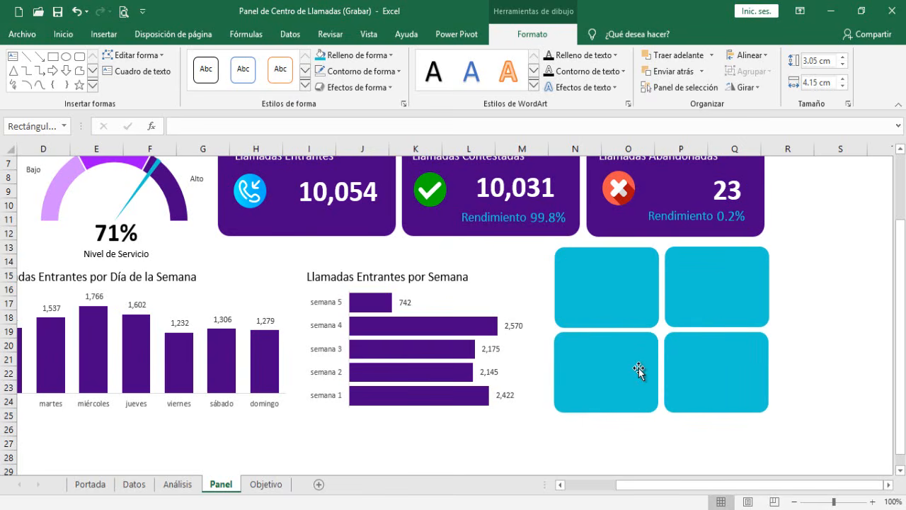
pyautogui.moveTo(702, 378); pyautogui.dragTo(702, 375)
pyautogui.click(700, 301)
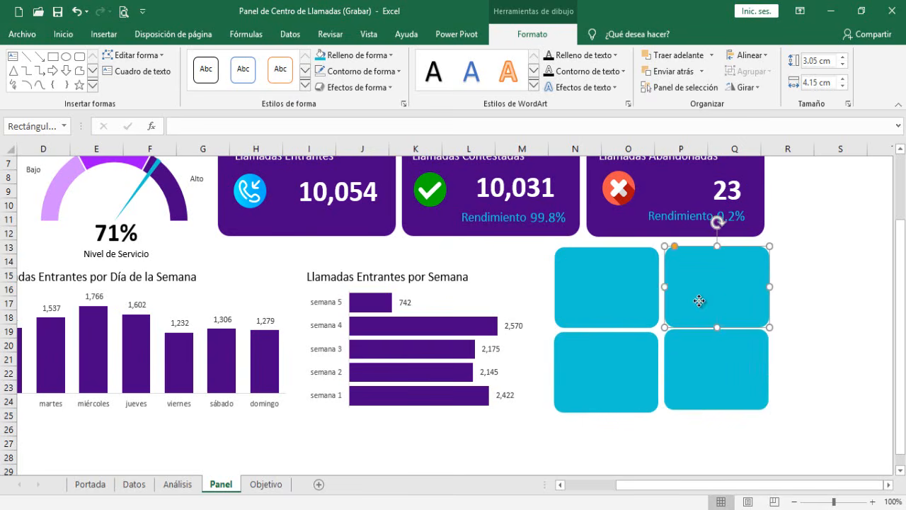
pyautogui.moveTo(700, 301); pyautogui.dragTo(698, 301)
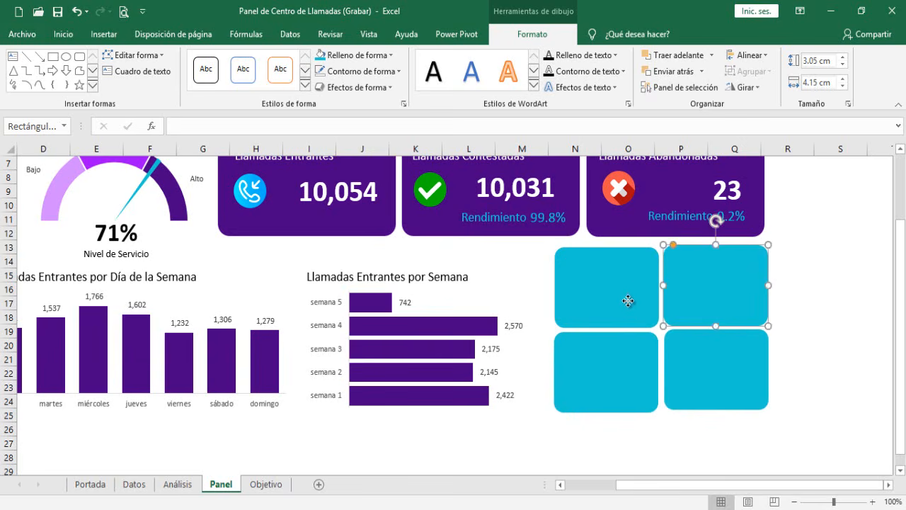
pyautogui.moveTo(628, 300); pyautogui.dragTo(628, 299)
pyautogui.moveTo(628, 386); pyautogui.dragTo(628, 383)
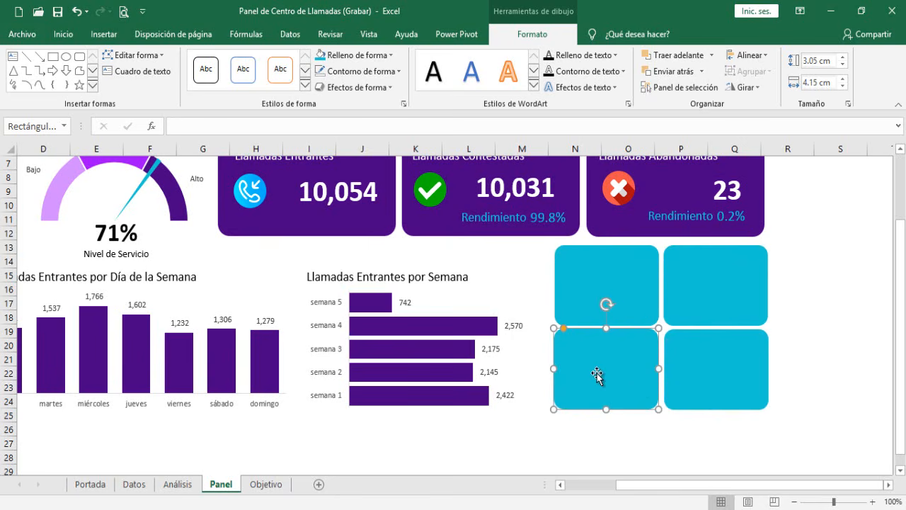
# Step: Align the two cards of the grid's left column on their vertical centers and select the upper card of the right column
pyautogui.keyDown('ctrl'); pyautogui.click(592, 285); pyautogui.keyUp('ctrl')
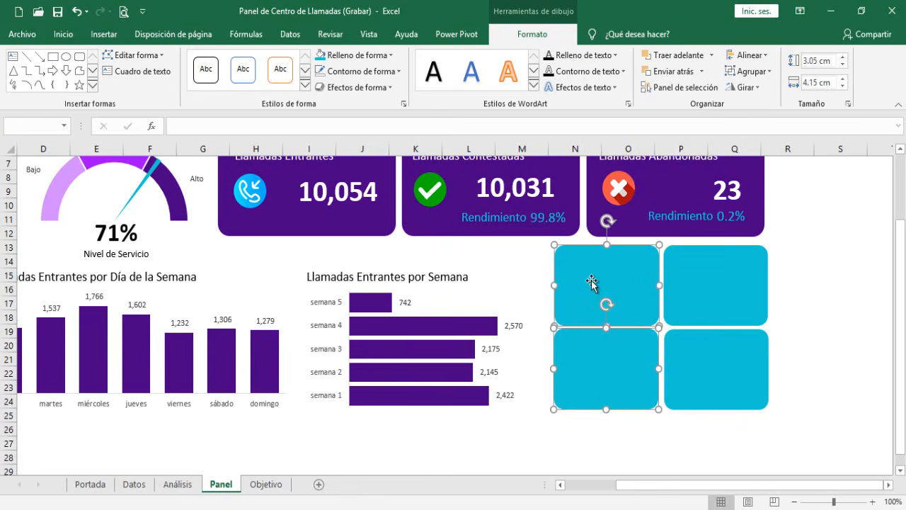
pyautogui.click(755, 56)
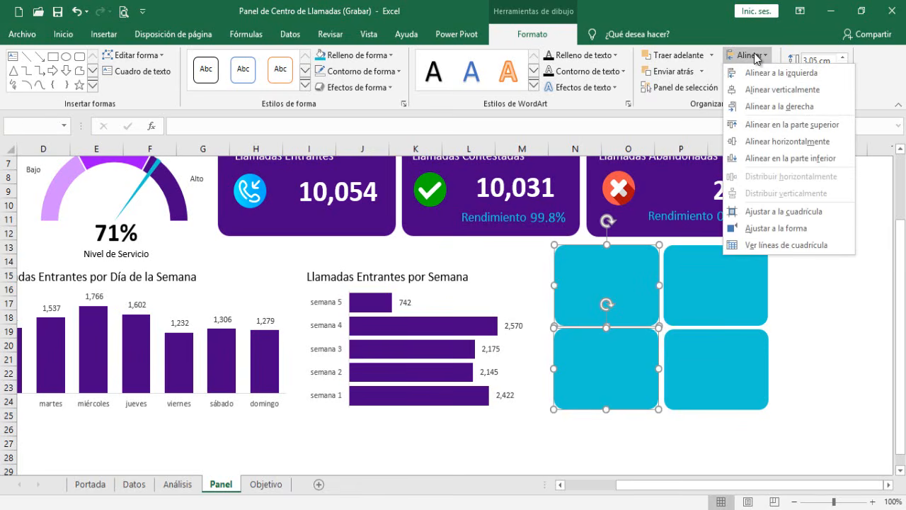
pyautogui.click(762, 89)
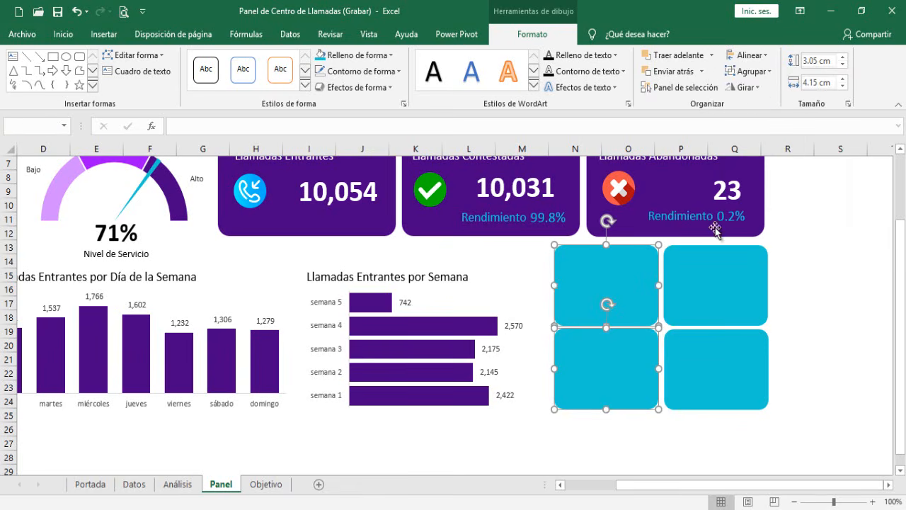
pyautogui.click(710, 281)
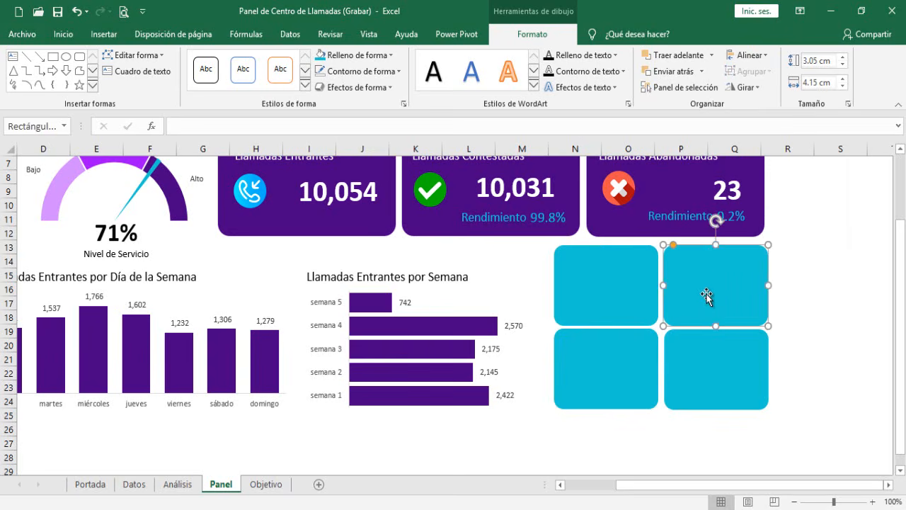
# Step: Align the two turquoise cards of the grid's right column on their vertical centers
pyautogui.keyDown('shift'); pyautogui.click(714, 356); pyautogui.keyUp('shift')
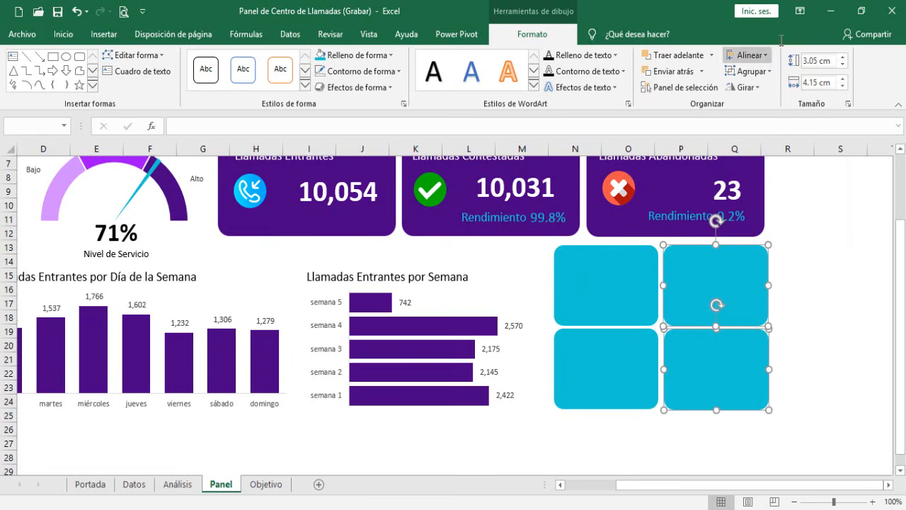
pyautogui.click(751, 55)
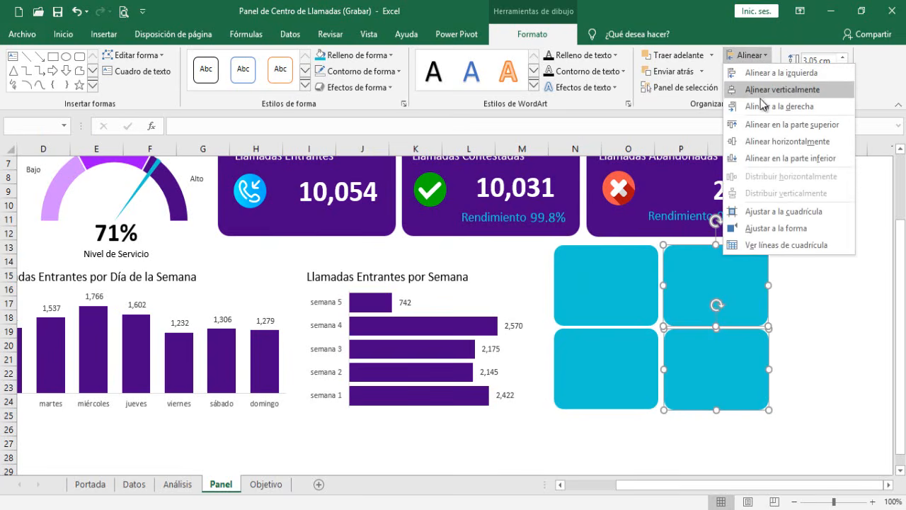
pyautogui.click(765, 91)
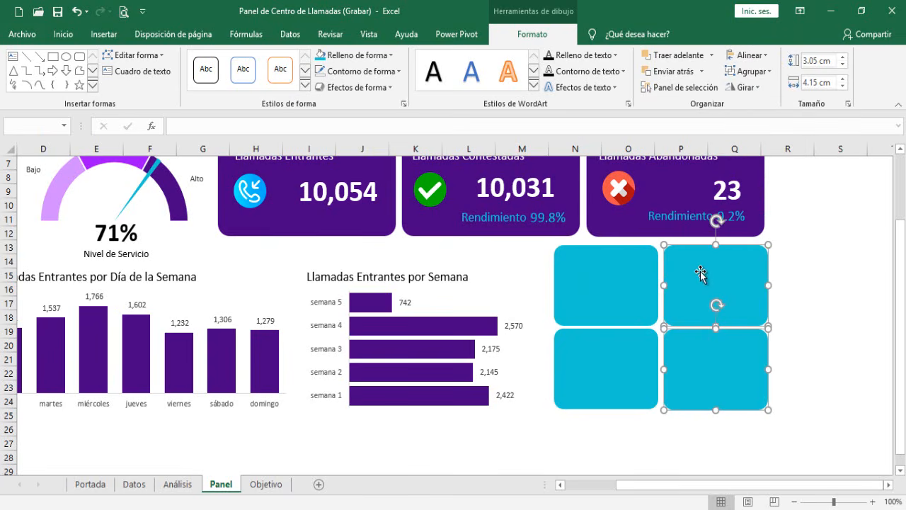
pyautogui.click(863, 280)
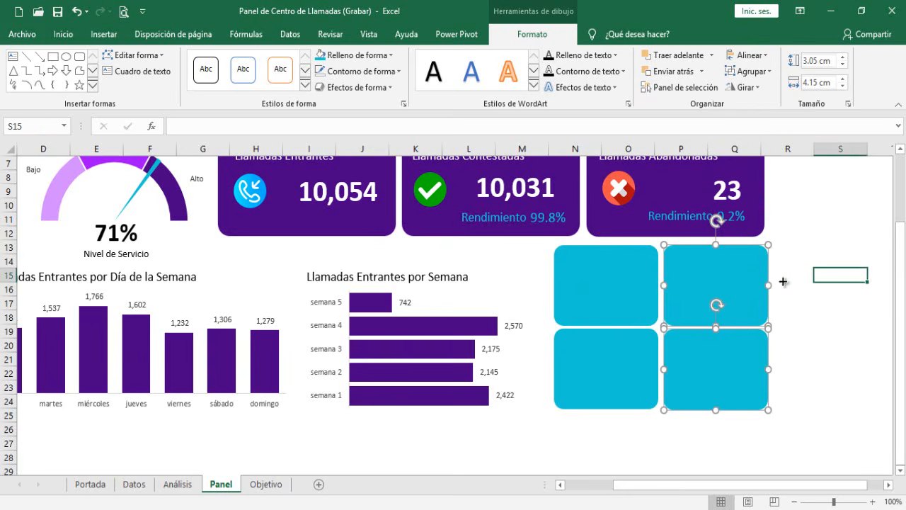
# Step: Align the two turquoise cards of the grid's upper row on their horizontal centers
pyautogui.click(692, 281)
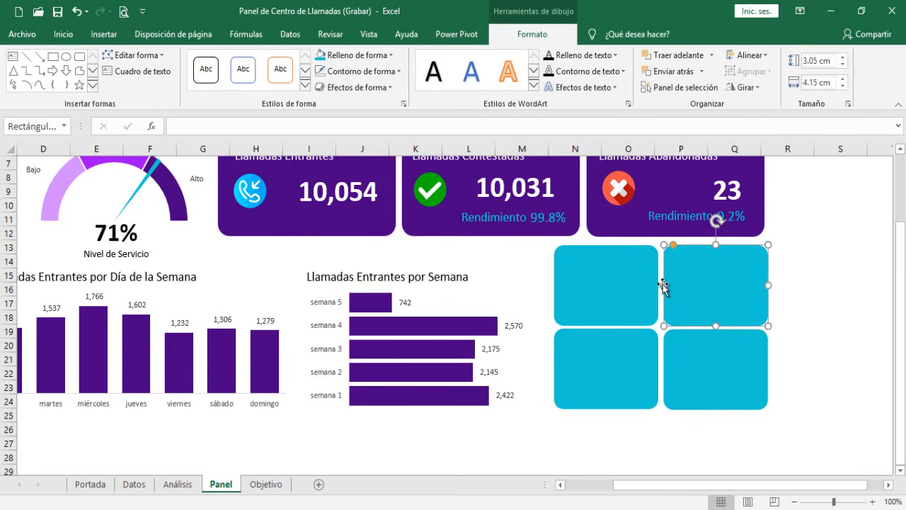
pyautogui.keyDown('ctrl'); pyautogui.click(610, 290); pyautogui.keyUp('ctrl')
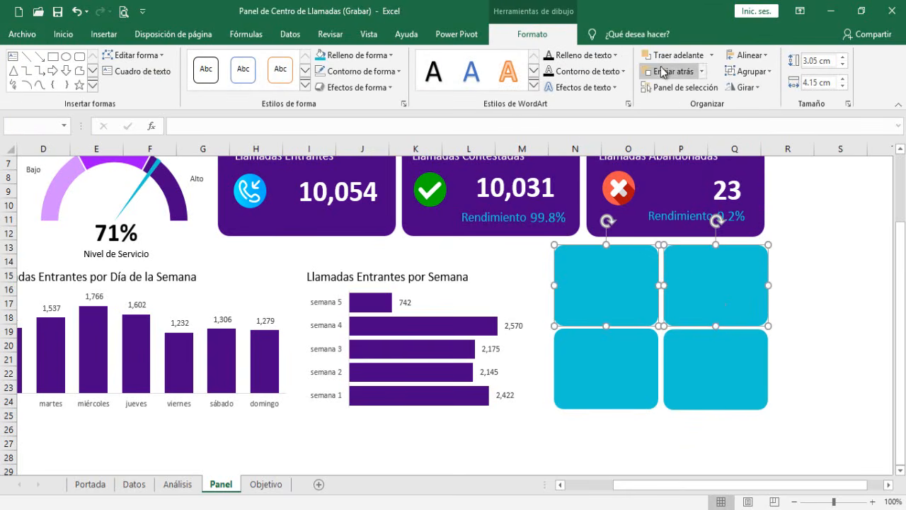
pyautogui.click(752, 56)
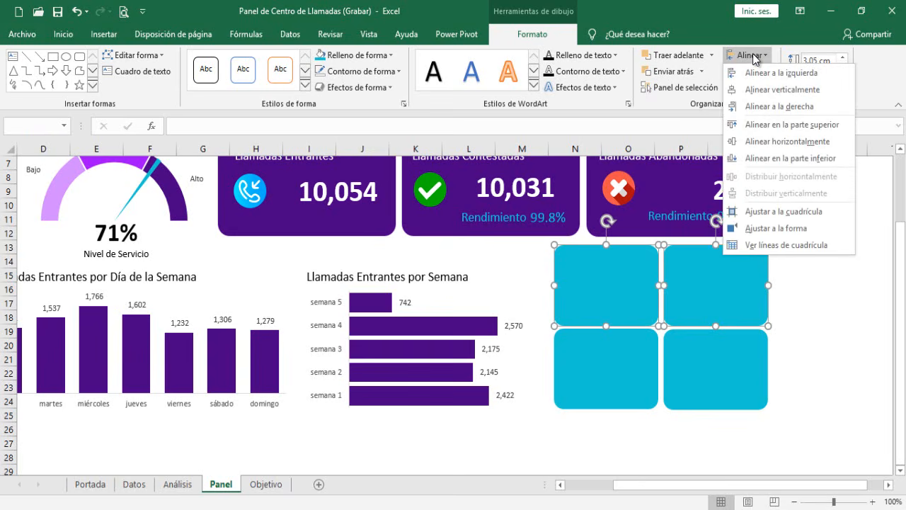
pyautogui.click(755, 141)
pyautogui.click(827, 275)
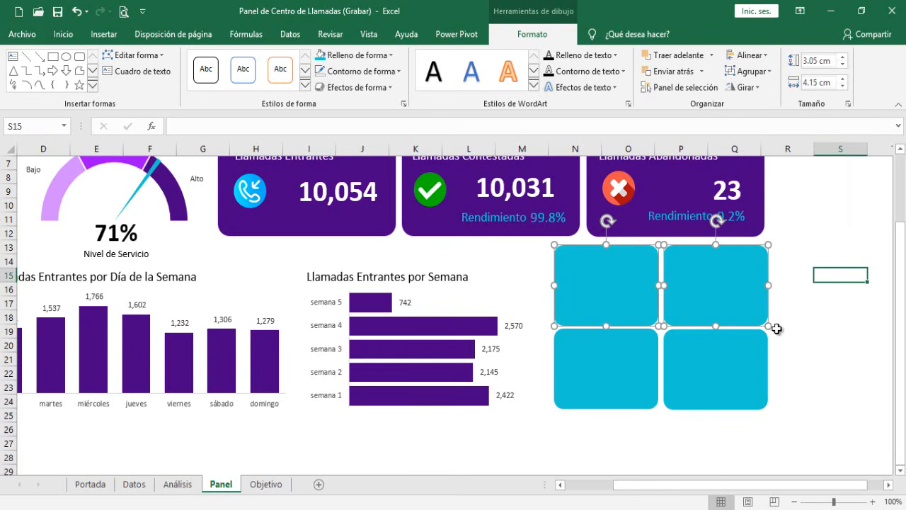
# Step: Align the two turquoise cards of the grid's lower row on their horizontal centers
pyautogui.click(717, 361)
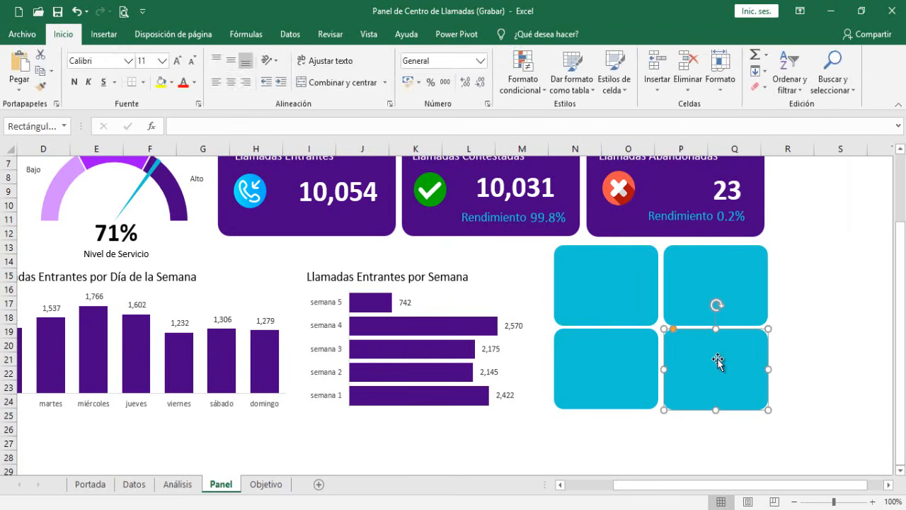
pyautogui.keyDown('shift'); pyautogui.click(624, 369); pyautogui.keyUp('shift')
pyautogui.click(756, 59)
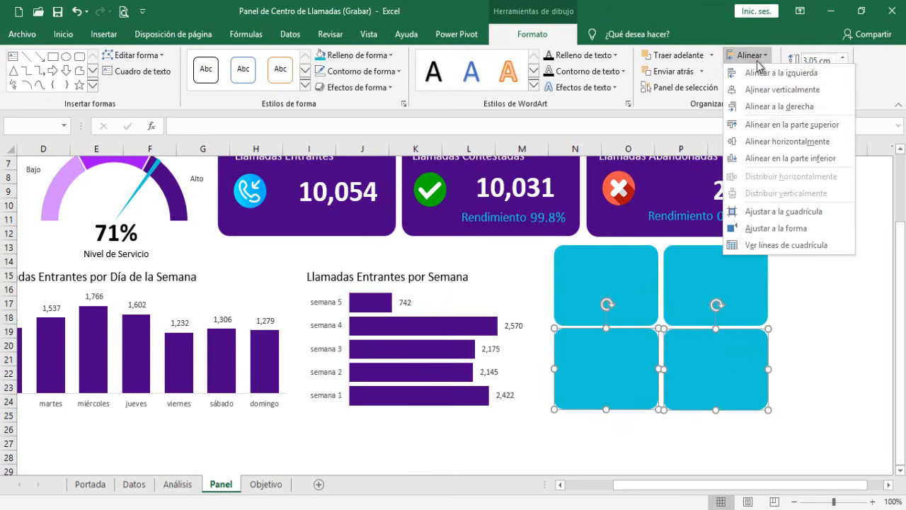
pyautogui.click(757, 141)
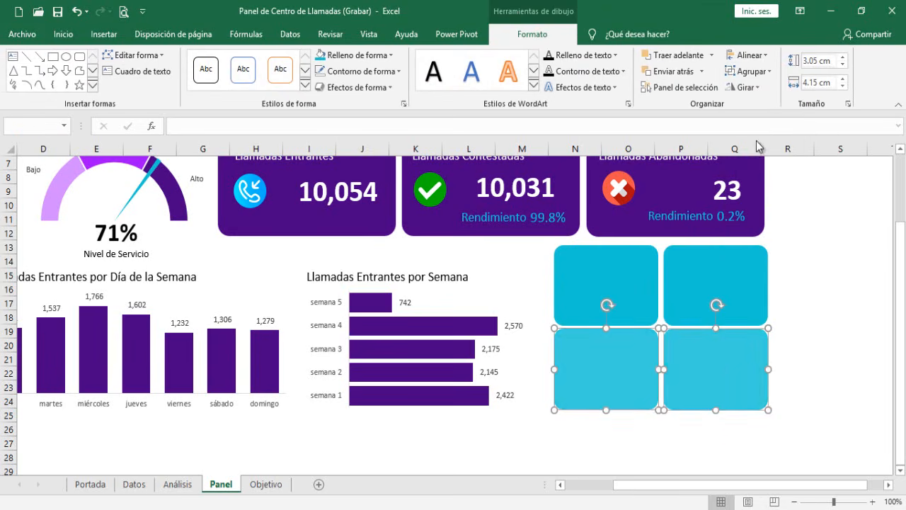
pyautogui.click(833, 290)
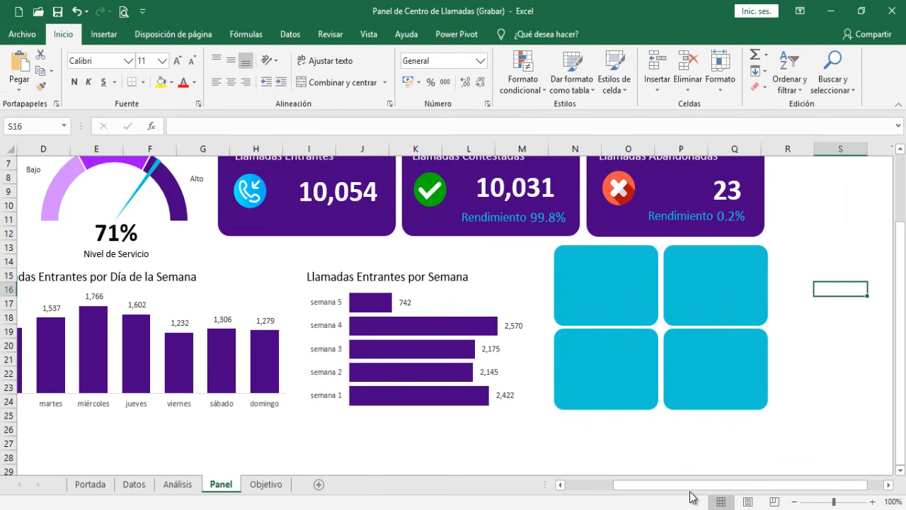
# Step: Review the time cards on the Objetivo sheet and enter the label "tiempo promedio de respuesta" in cell Z3 of the Análisis sheet
pyautogui.moveTo(686, 494); pyautogui.dragTo(637, 485)
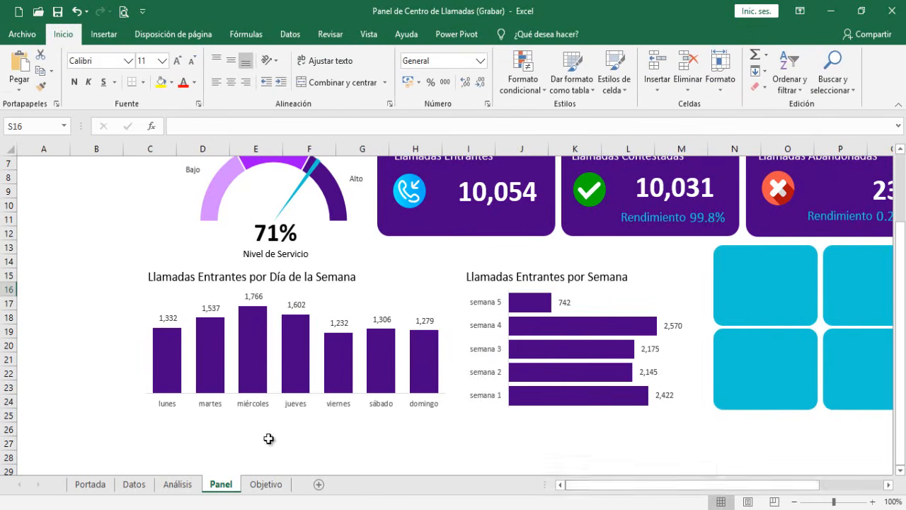
pyautogui.click(266, 485)
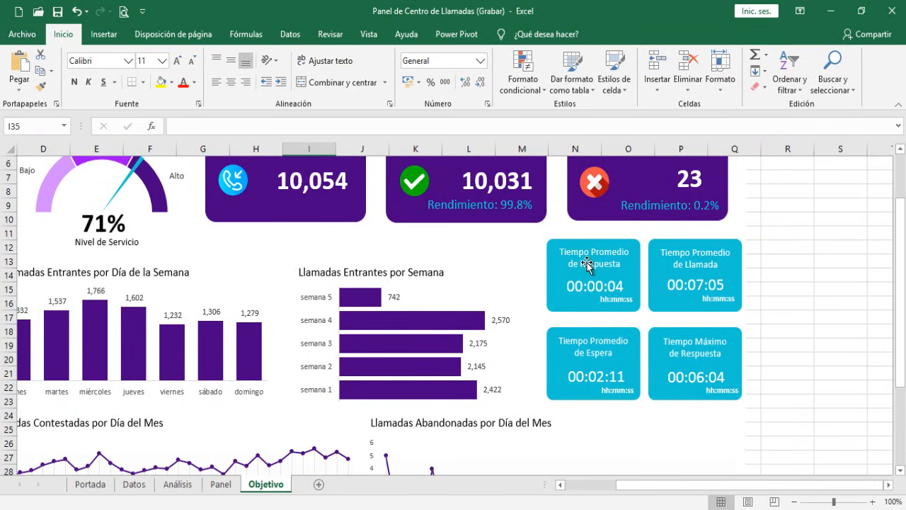
pyautogui.click(220, 487)
pyautogui.click(179, 487)
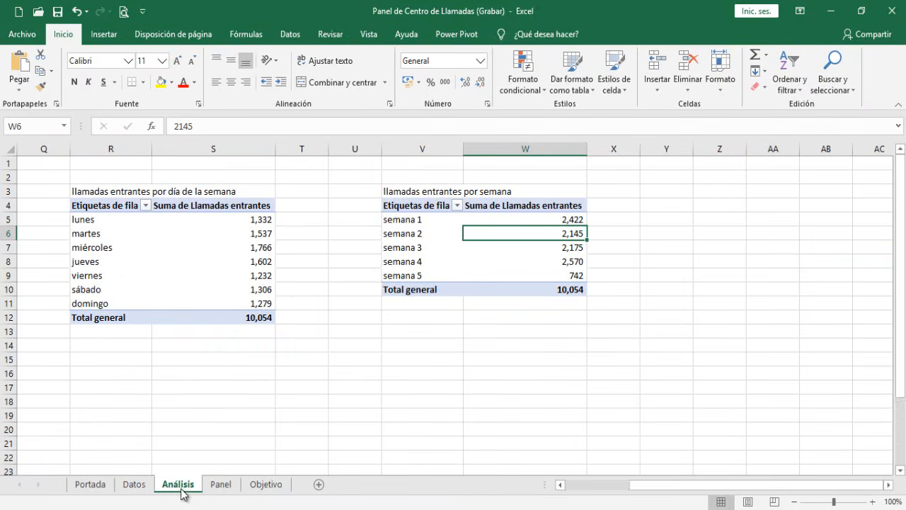
pyautogui.click(719, 192)
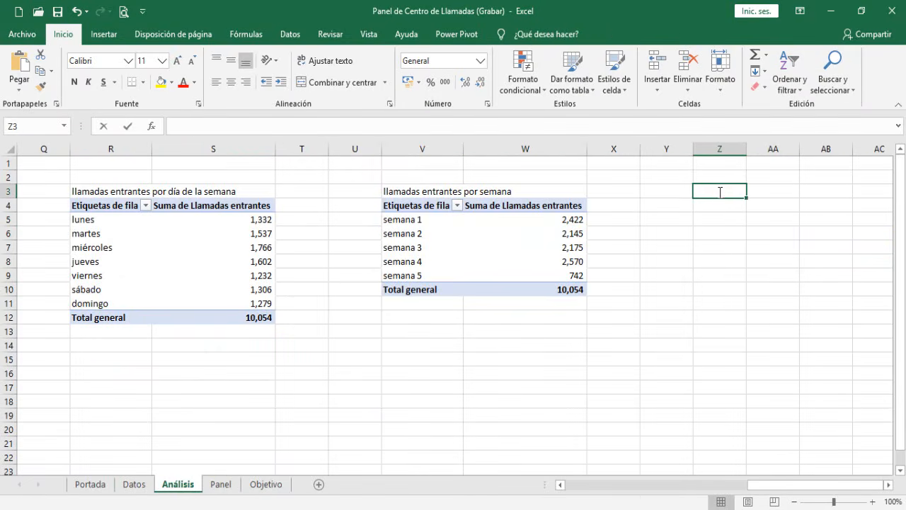
pyautogui.write('ti')
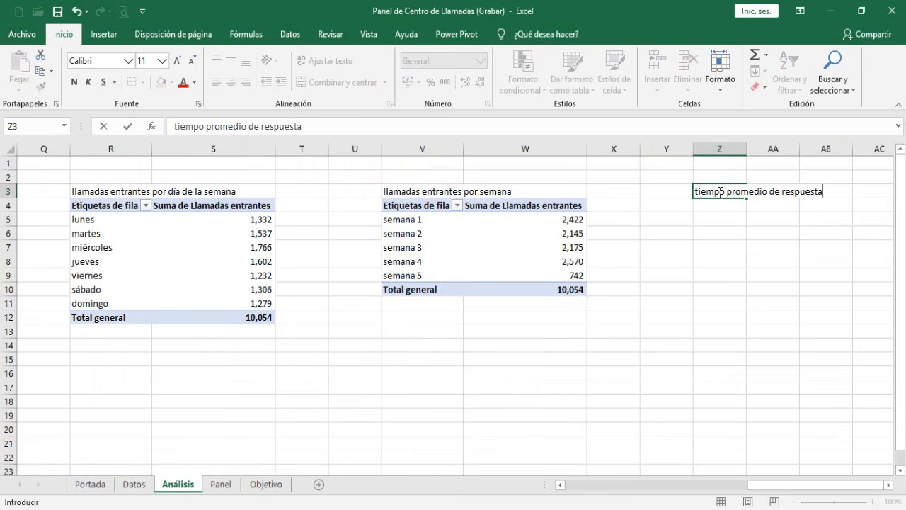
pyautogui.write('empo promedio de respuesta')
pyautogui.press('Return')
# Step: Insert a pivot table from the table "base" at cell Z4 of the Análisis sheet
pyautogui.click(108, 36)
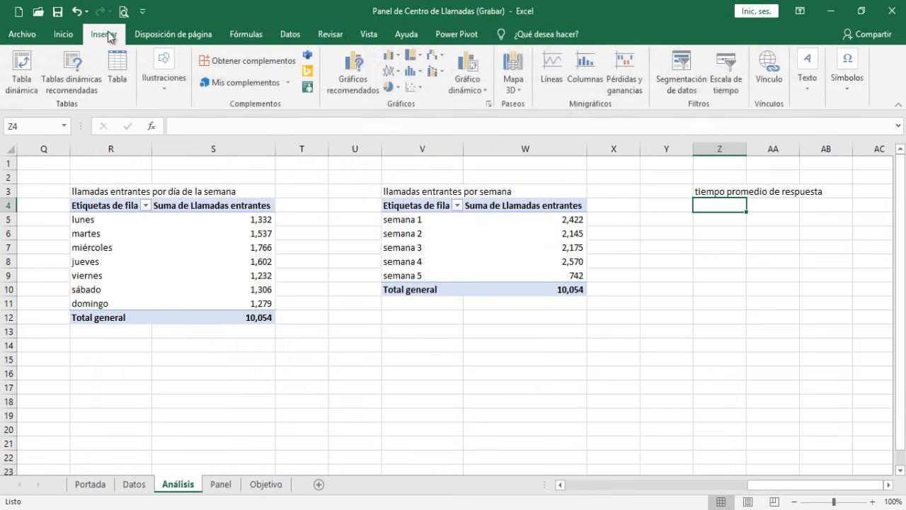
pyautogui.click(21, 74)
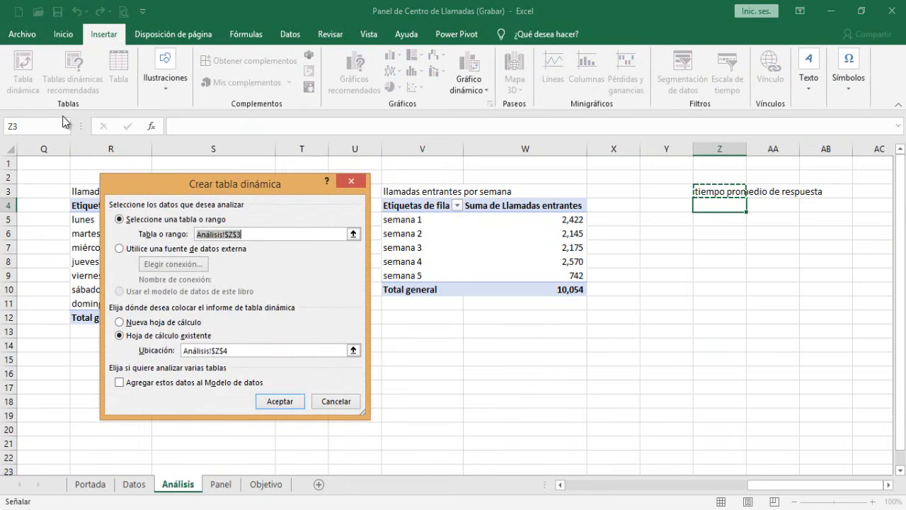
pyautogui.write('base')
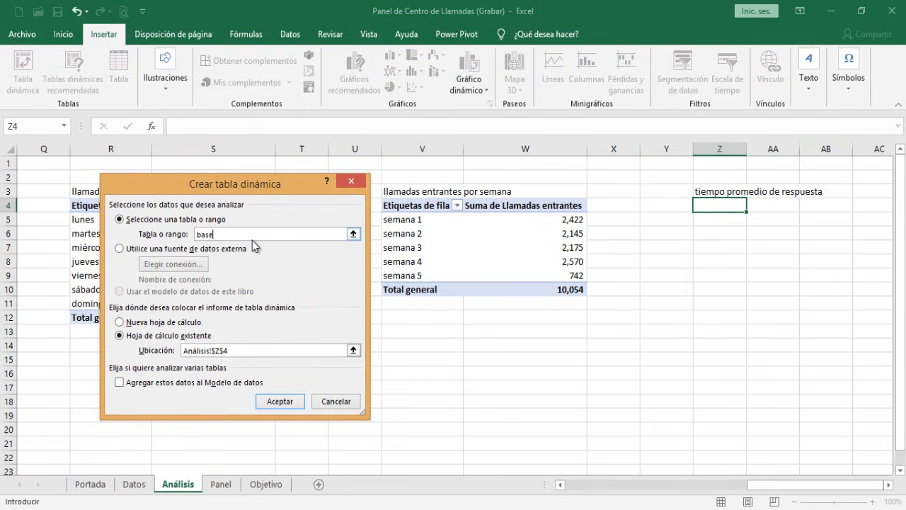
pyautogui.press('Return')
pyautogui.click(541, 432)
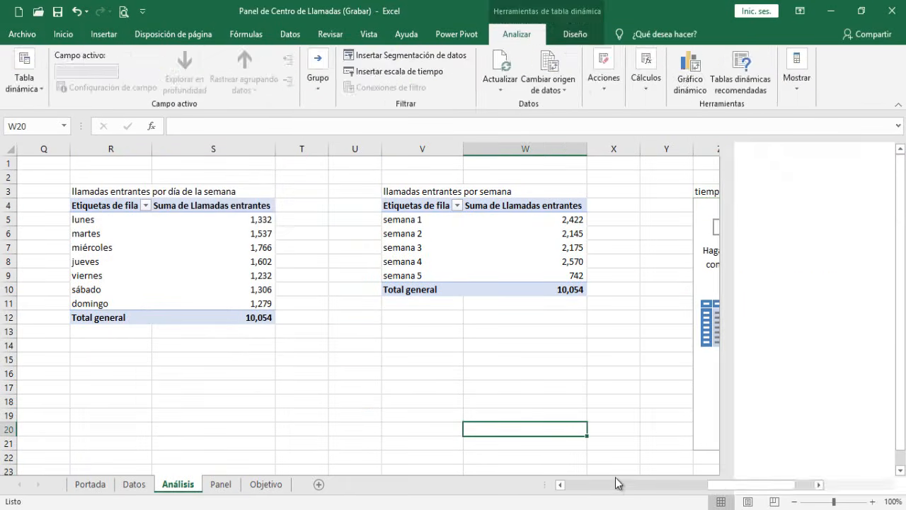
pyautogui.click(759, 307)
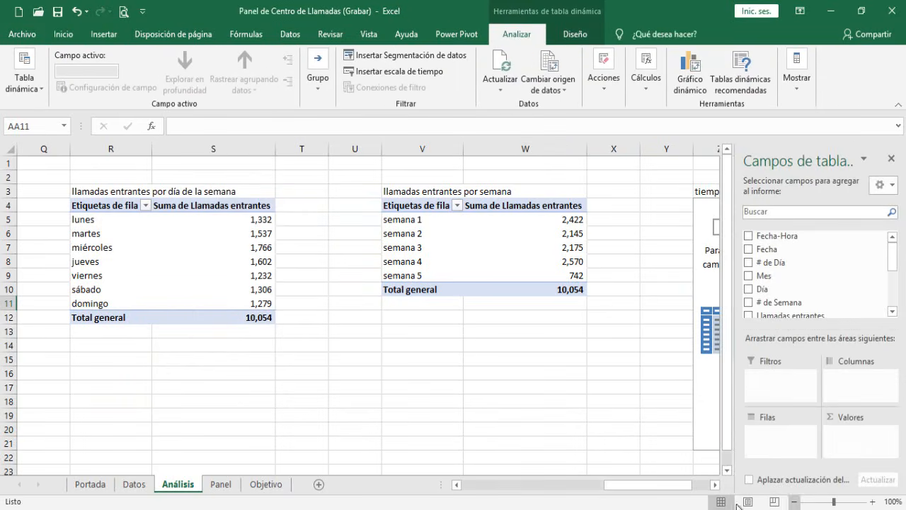
# Step: Add T.Promedio de respuesta to the new pivot table's values and summarize it by Promedio
pyautogui.moveTo(670, 486); pyautogui.dragTo(724, 487)
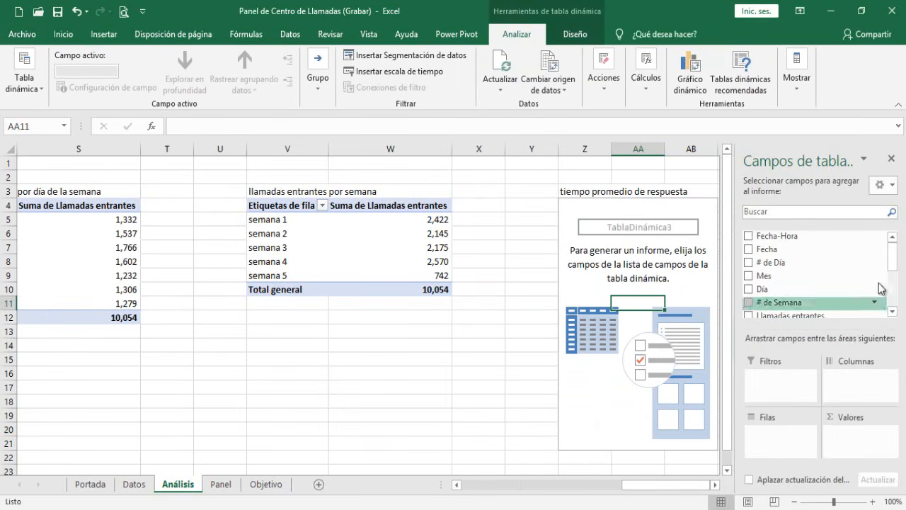
pyautogui.moveTo(897, 259); pyautogui.dragTo(859, 433)
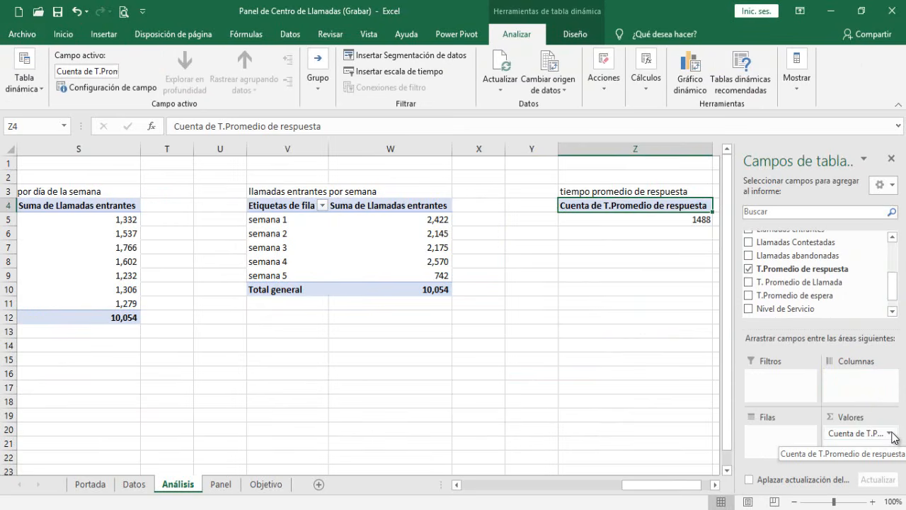
pyautogui.click(892, 434)
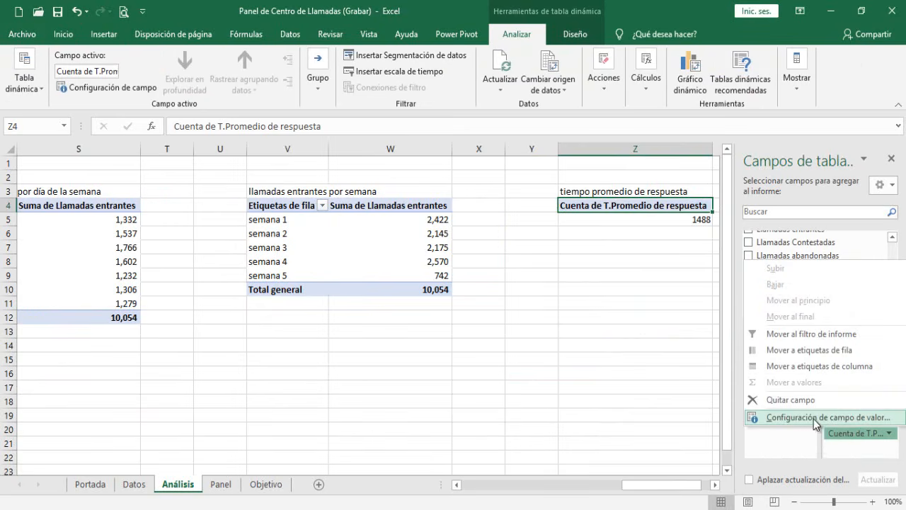
pyautogui.click(816, 419)
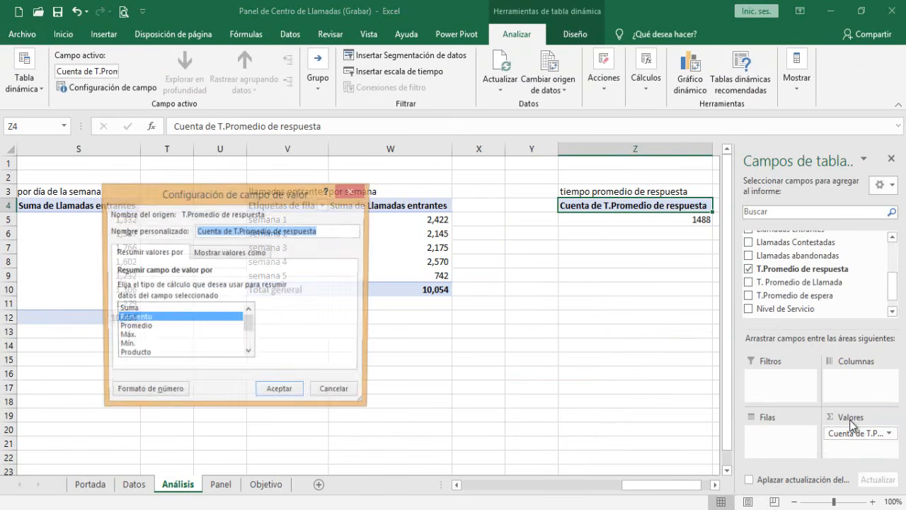
pyautogui.click(135, 327)
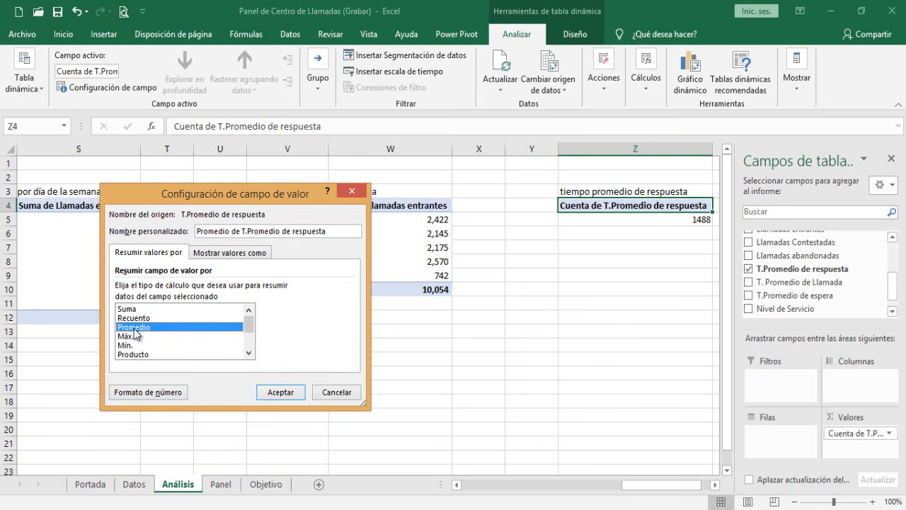
pyautogui.click(282, 392)
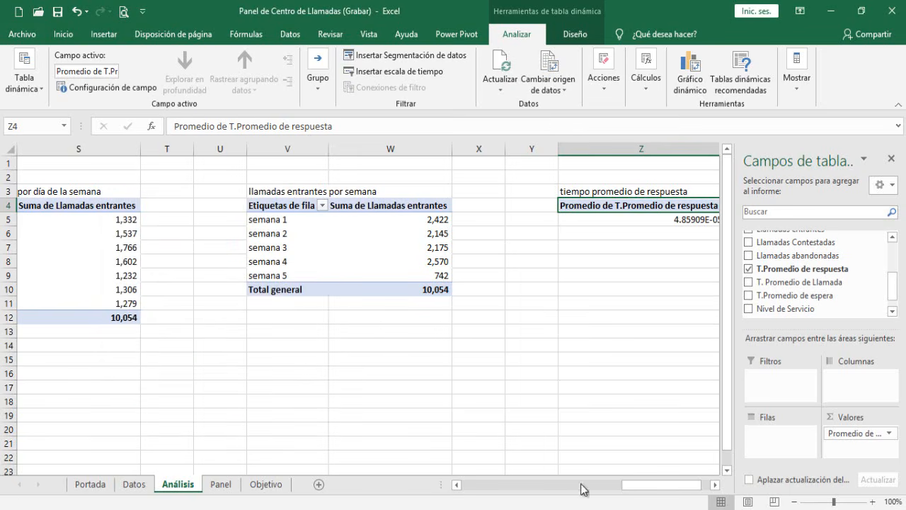
pyautogui.click(715, 485)
pyautogui.click(715, 485)
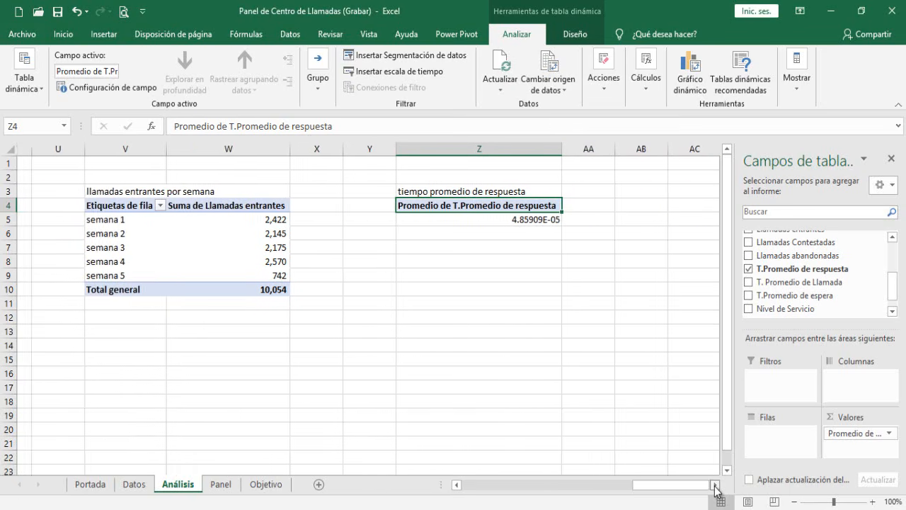
# Step: Check the time cards on the Objetivo sheet and enter a formula in Análisis cell Z7 referencing the pivot table average in Z5
pyautogui.click(525, 220)
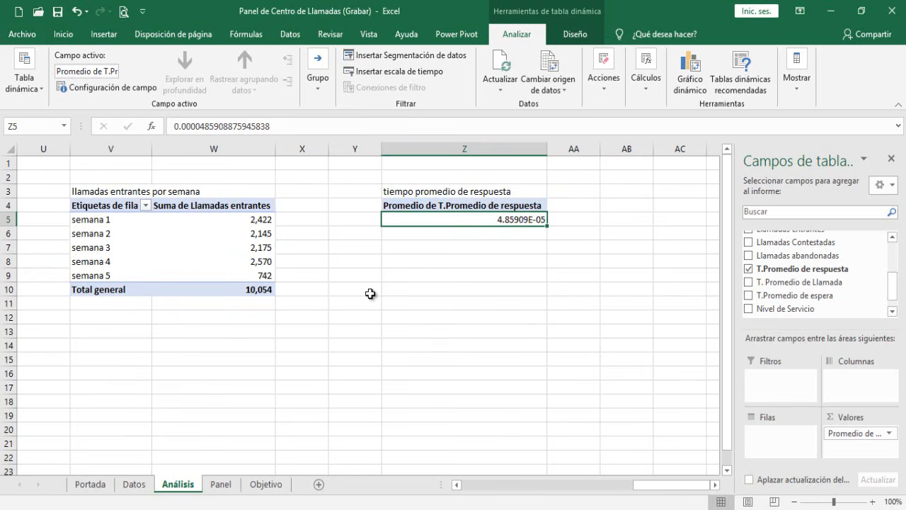
pyautogui.click(228, 487)
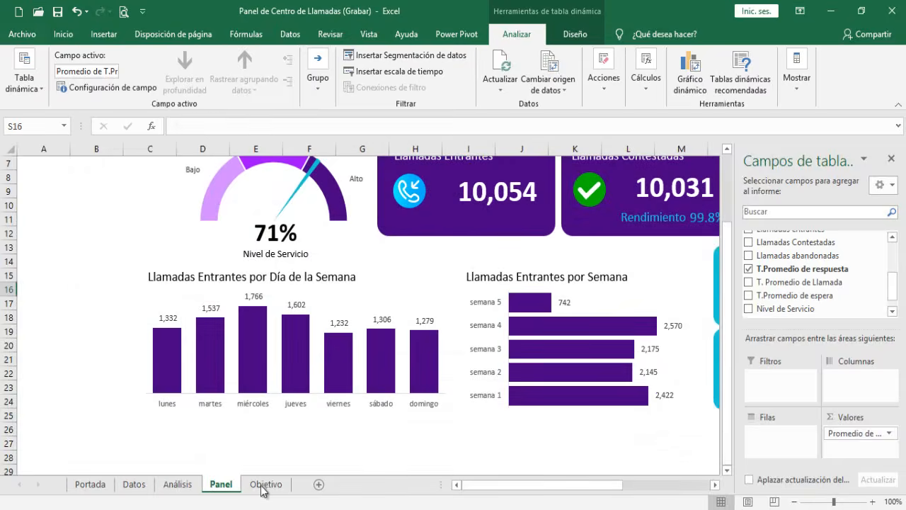
pyautogui.click(263, 486)
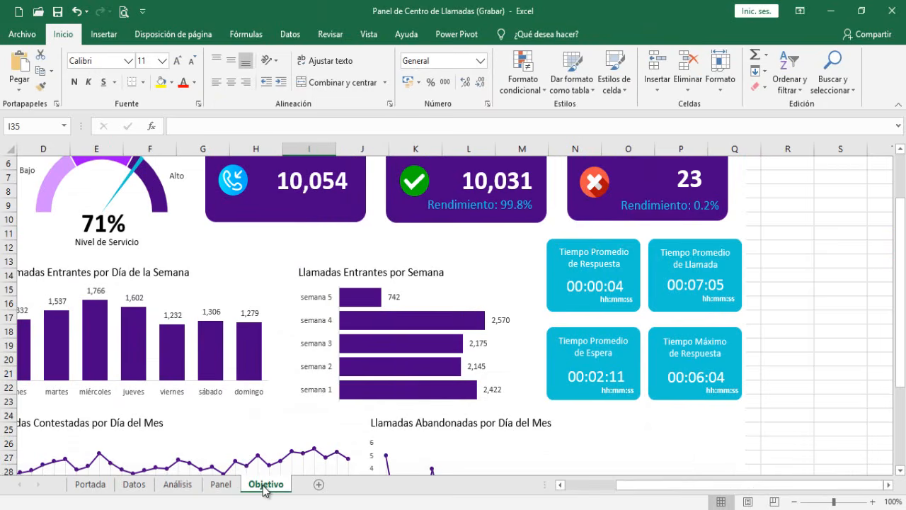
pyautogui.click(179, 485)
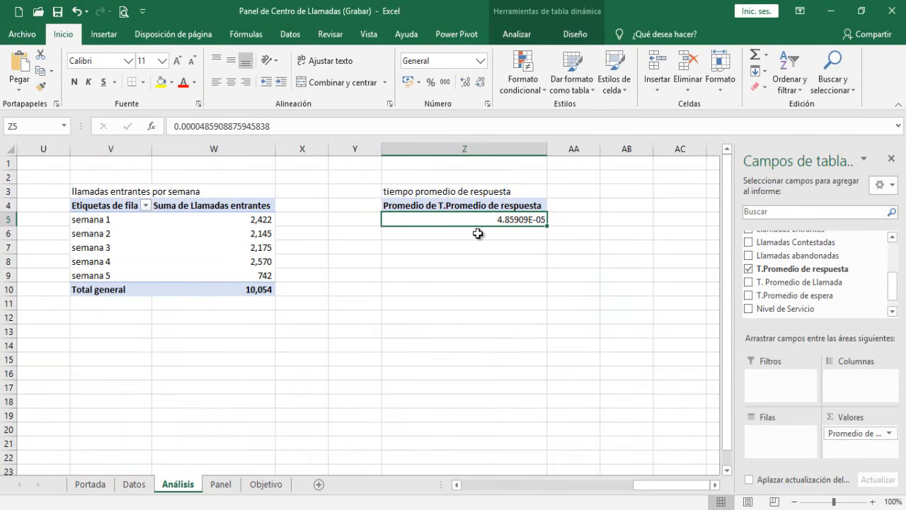
pyautogui.click(894, 160)
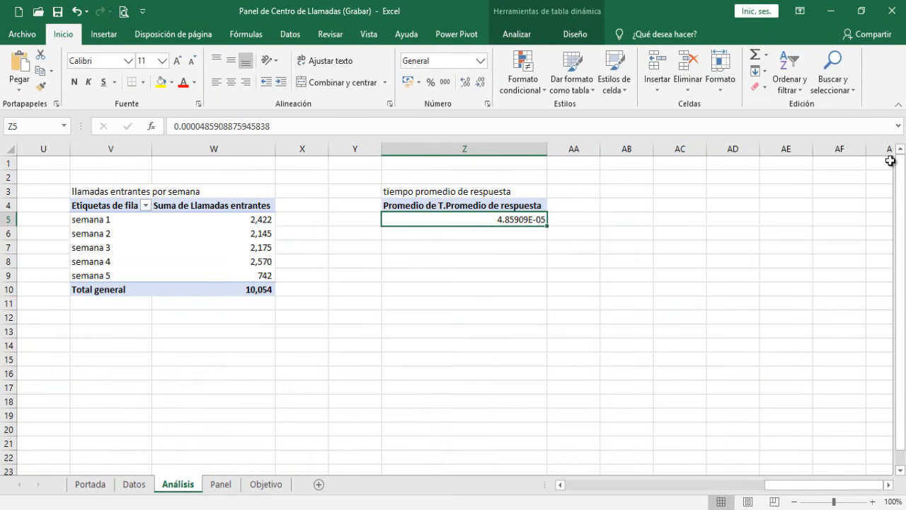
pyautogui.click(513, 251)
pyautogui.write('=')
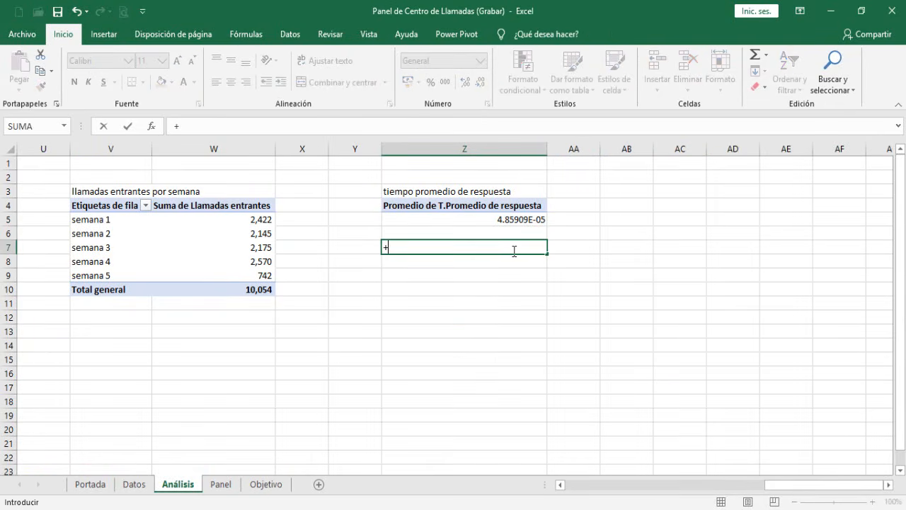
pyautogui.press('Up')
pyautogui.press('Up')
pyautogui.press('Return')
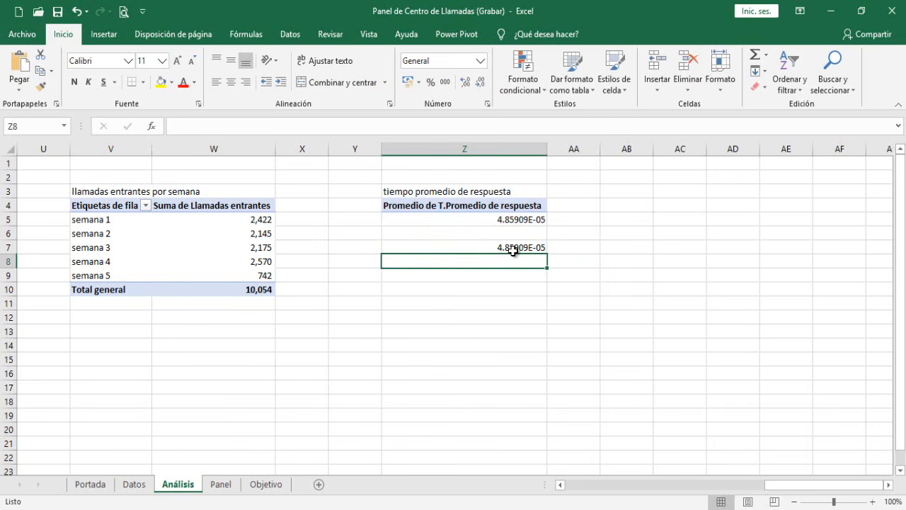
# Step: Format cell Z7 with the custom number format hh:mm:ss
pyautogui.click(512, 251)
pyautogui.hotkey('ctrl', '1')
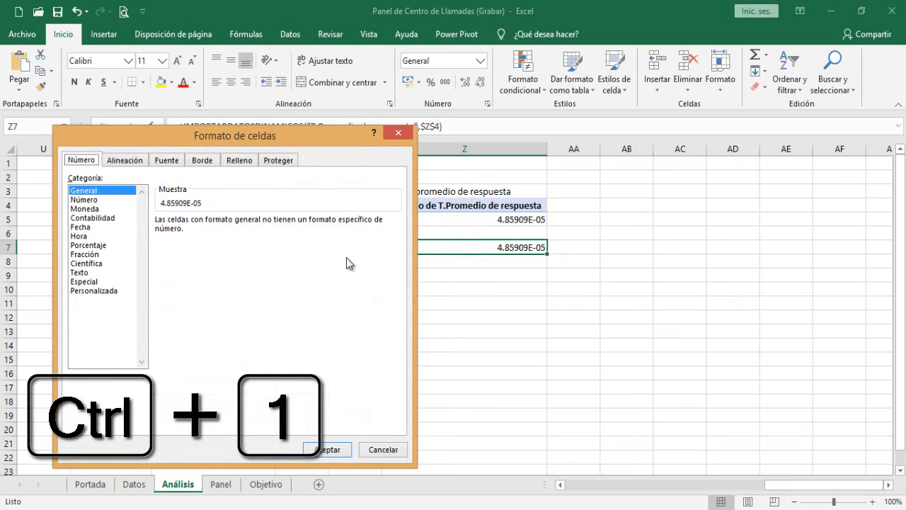
pyautogui.click(89, 291)
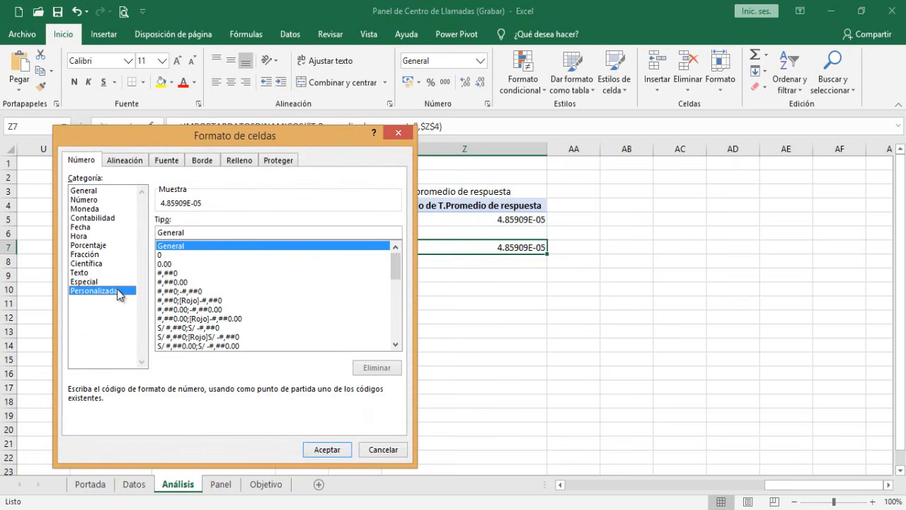
pyautogui.moveTo(394, 263); pyautogui.dragTo(394, 266)
pyautogui.moveTo(458, 267); pyautogui.dragTo(460, 295)
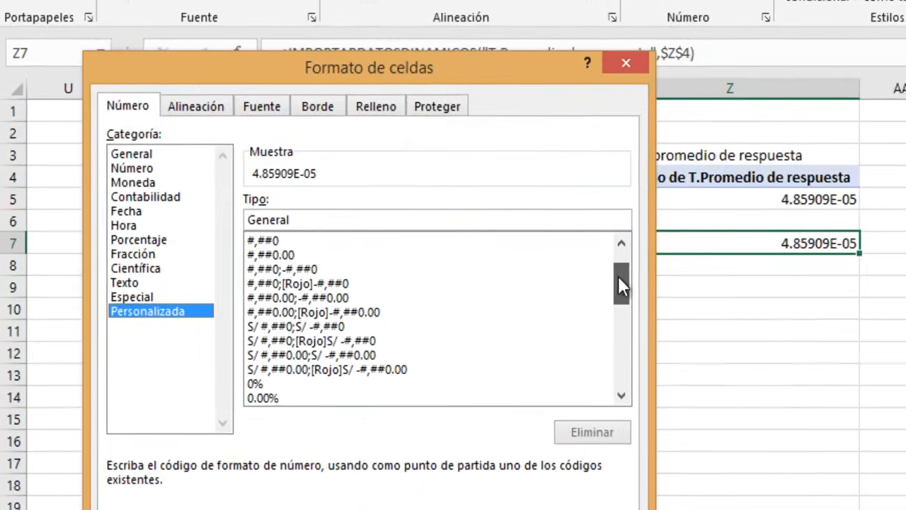
pyautogui.moveTo(718, 318); pyautogui.dragTo(716, 333)
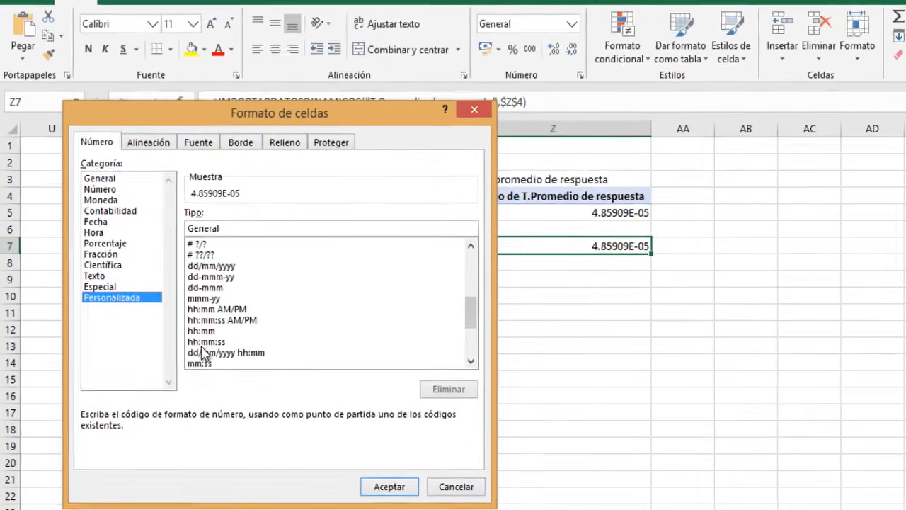
pyautogui.click(309, 388)
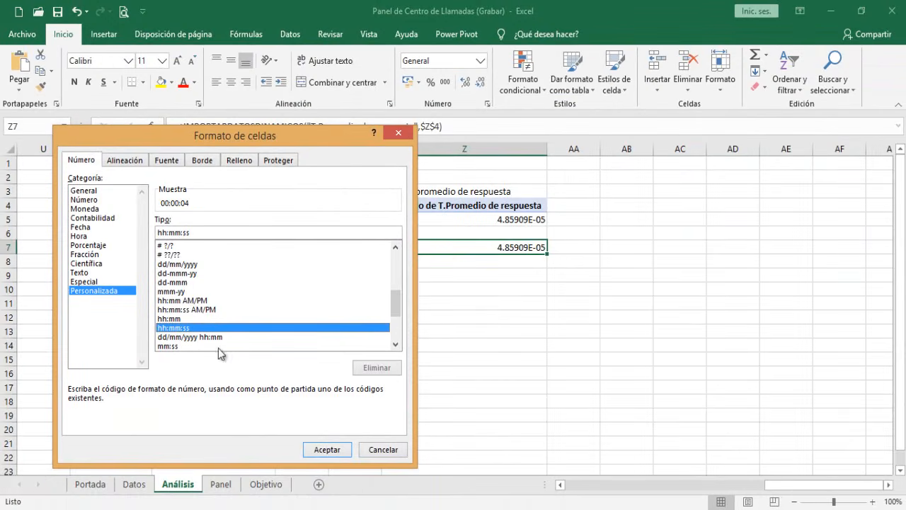
pyautogui.click(336, 452)
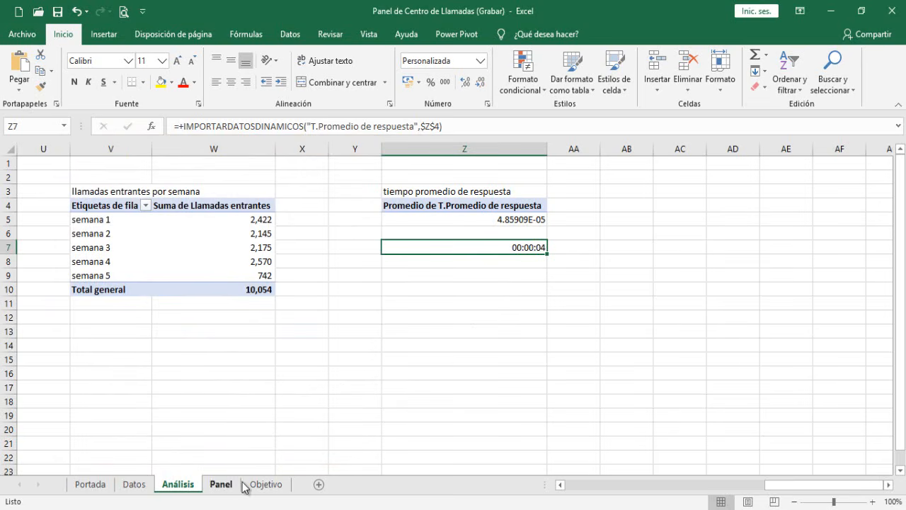
# Step: Copy the "Llamadas Abandonadas" title text box on the Panel sheet onto the upper-left turquoise card
pyautogui.click(266, 486)
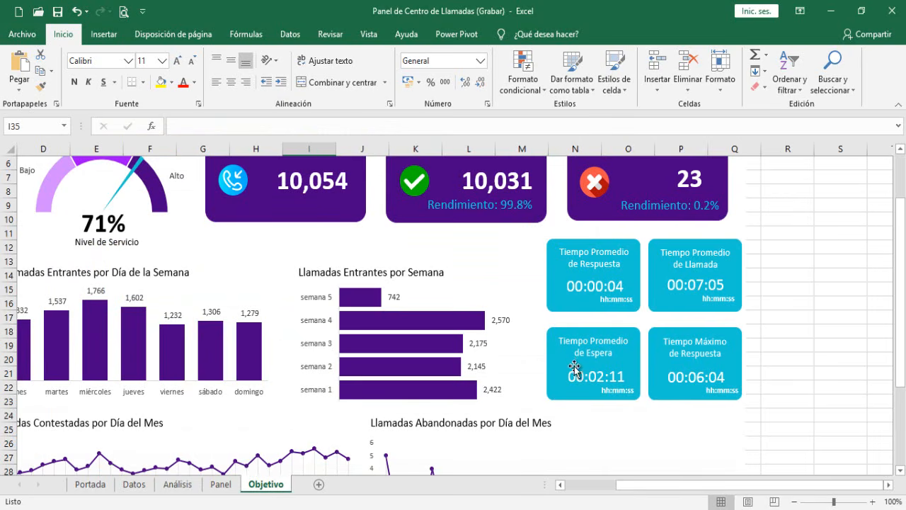
pyautogui.click(215, 489)
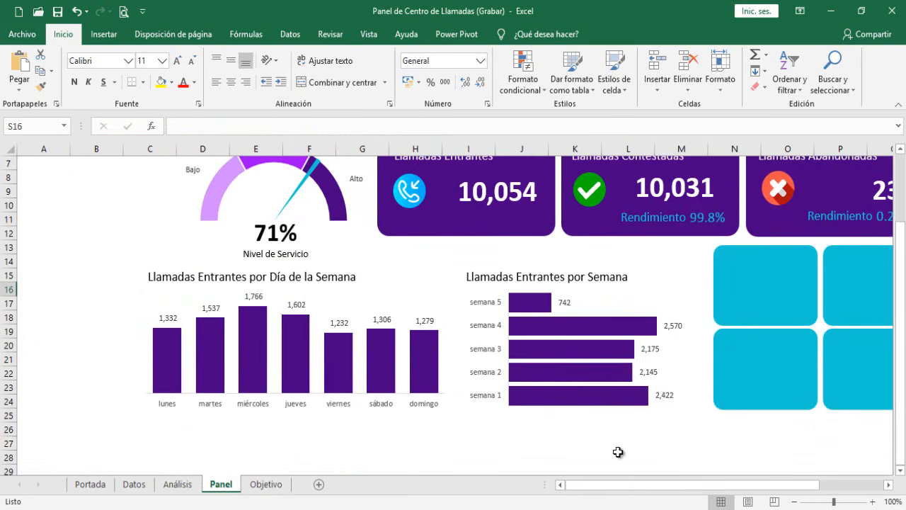
pyautogui.moveTo(607, 486); pyautogui.dragTo(650, 488)
pyautogui.moveTo(902, 287); pyautogui.dragTo(901, 258)
pyautogui.click(642, 183)
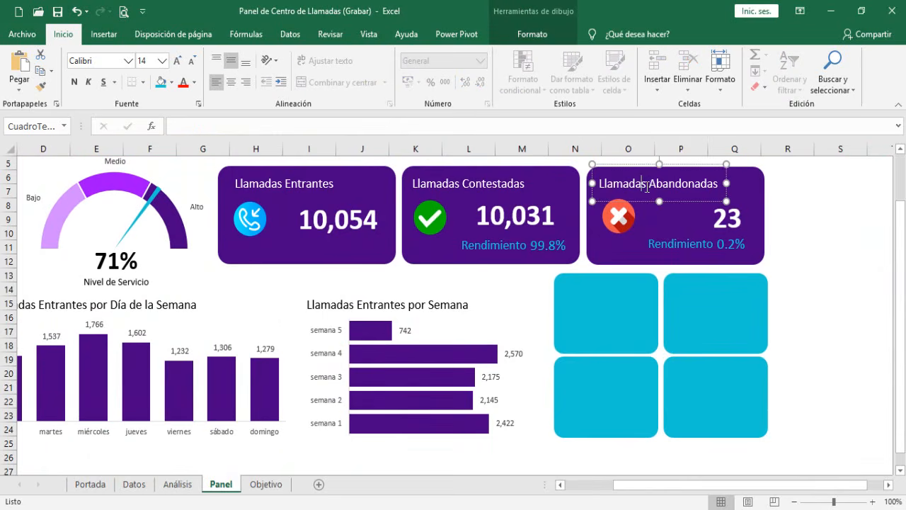
pyautogui.click(646, 200)
pyautogui.moveTo(645, 200); pyautogui.dragTo(614, 304)
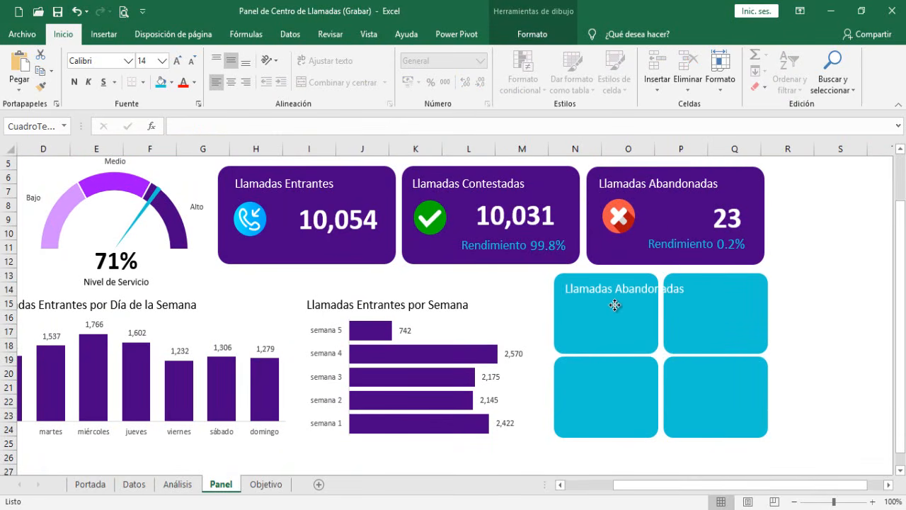
# Step: Narrow the copied title box to fit the turquoise card, reduce its font size to 11 and move it slightly down
pyautogui.moveTo(692, 298); pyautogui.dragTo(646, 296)
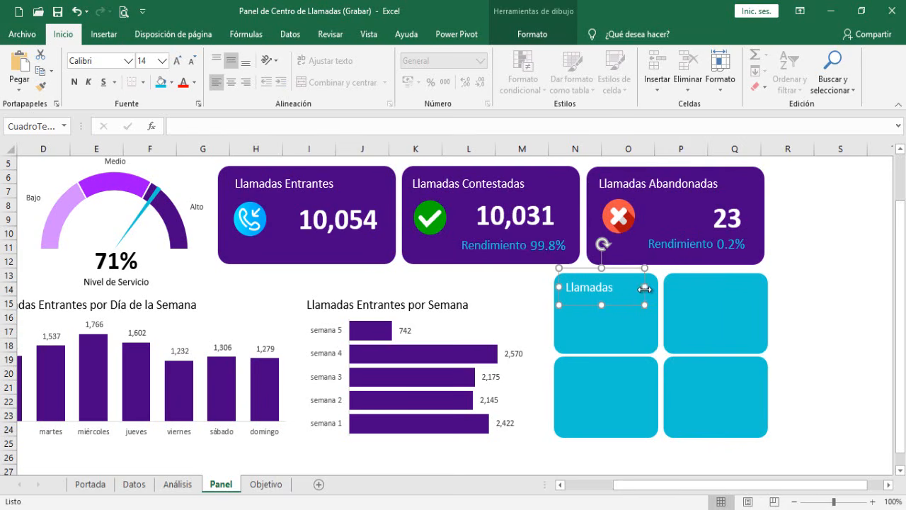
pyautogui.click(189, 61)
pyautogui.click(189, 62)
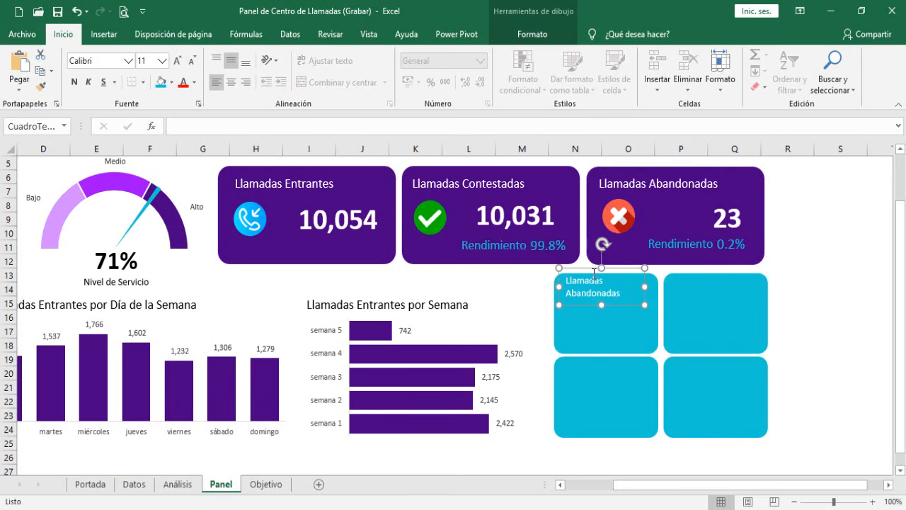
pyautogui.moveTo(593, 272); pyautogui.dragTo(591, 277)
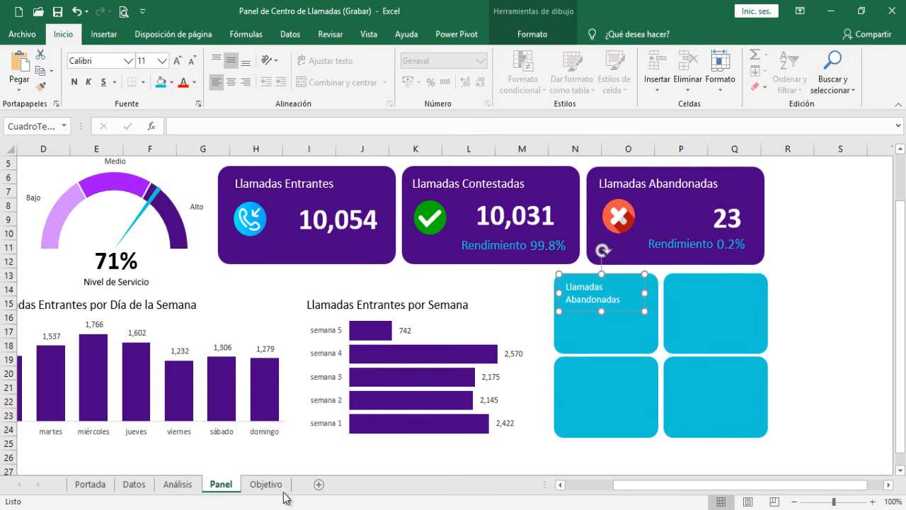
# Step: Replace the copied title with "Tiempo Promedio de Respuesta", matching the Objetivo sheet, and center it in the upper-left turquoise card
pyautogui.click(266, 484)
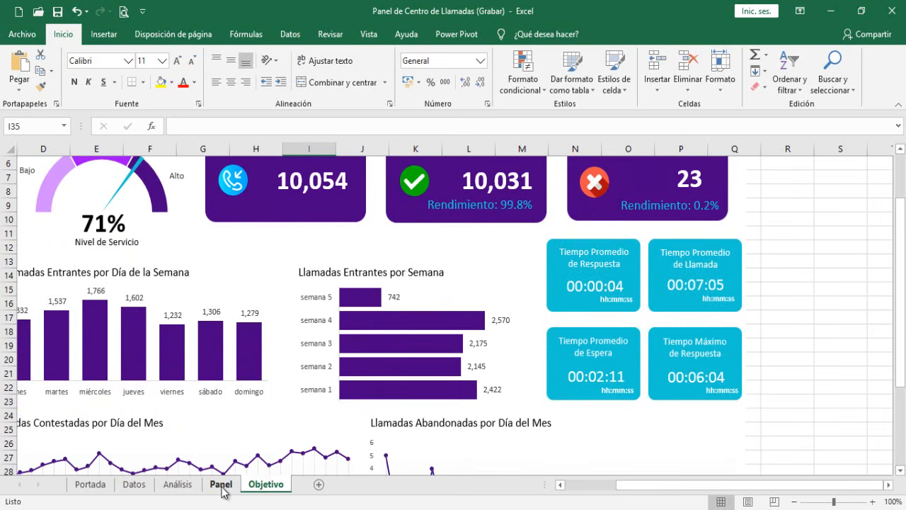
pyautogui.click(221, 486)
pyautogui.moveTo(613, 299); pyautogui.dragTo(566, 286)
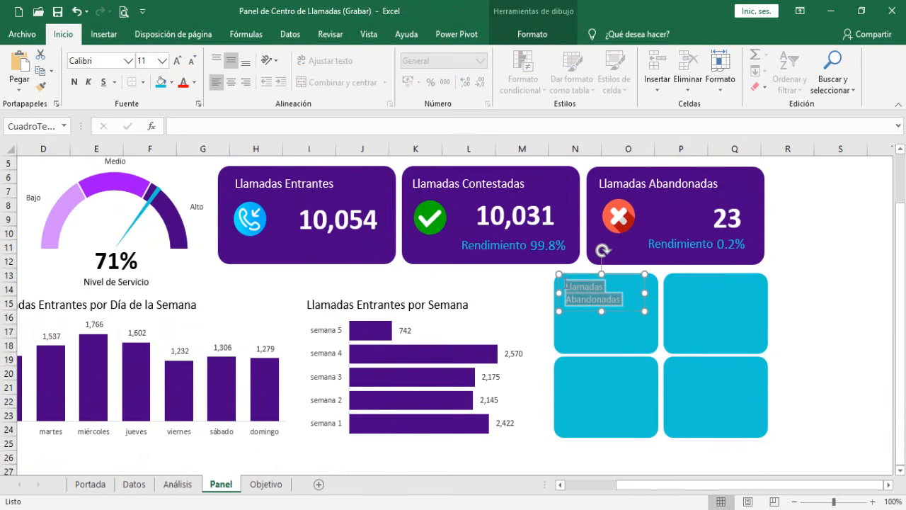
pyautogui.press('BackSpace')
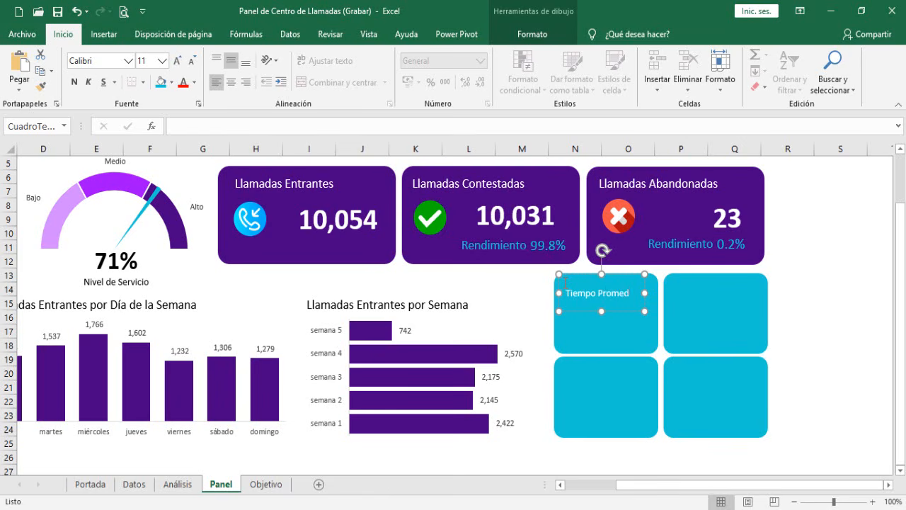
pyautogui.write('de Respuesta')
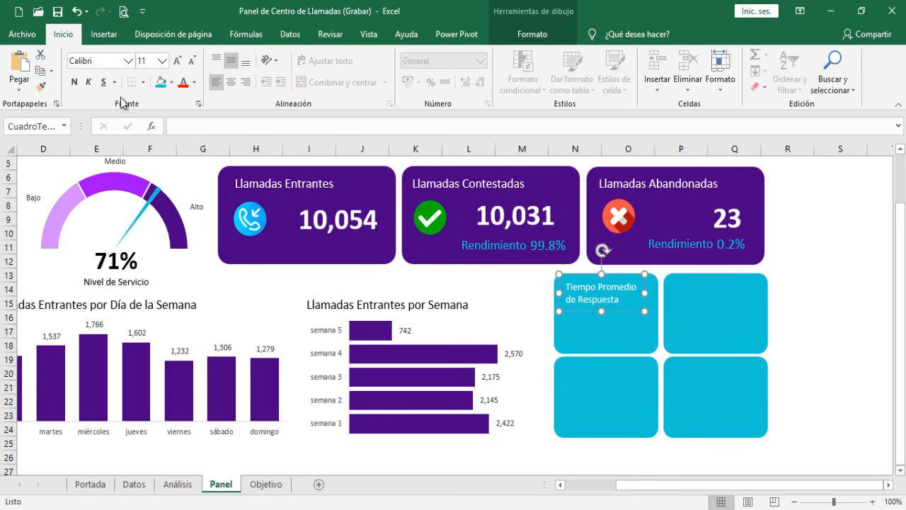
pyautogui.click(230, 83)
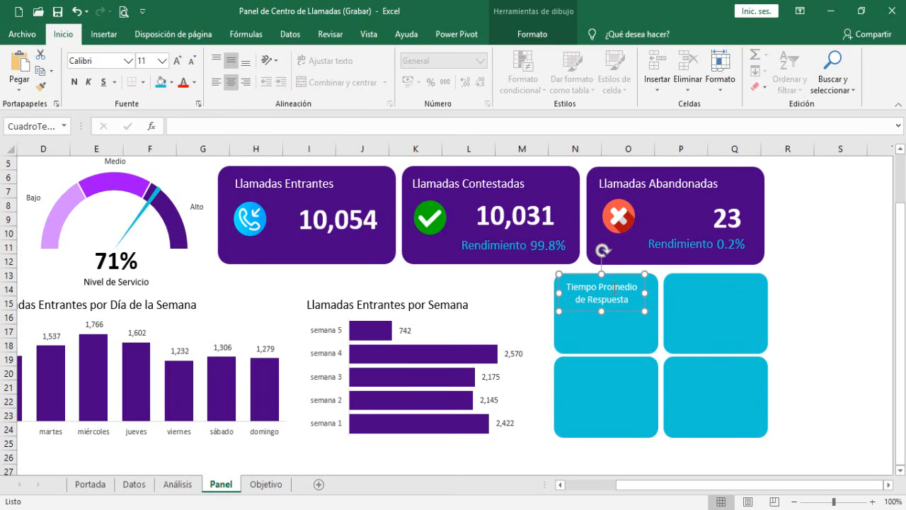
pyautogui.moveTo(588, 274); pyautogui.dragTo(593, 275)
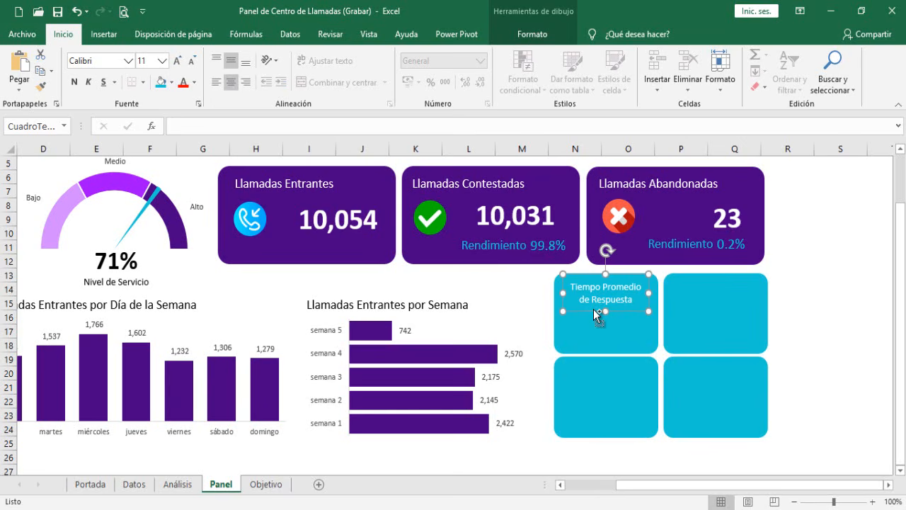
# Step: Duplicate the "Tiempo Promedio de Respuesta" text box below the title inside the card and clear the copy's text
pyautogui.moveTo(593, 309); pyautogui.dragTo(578, 347)
pyautogui.click(263, 492)
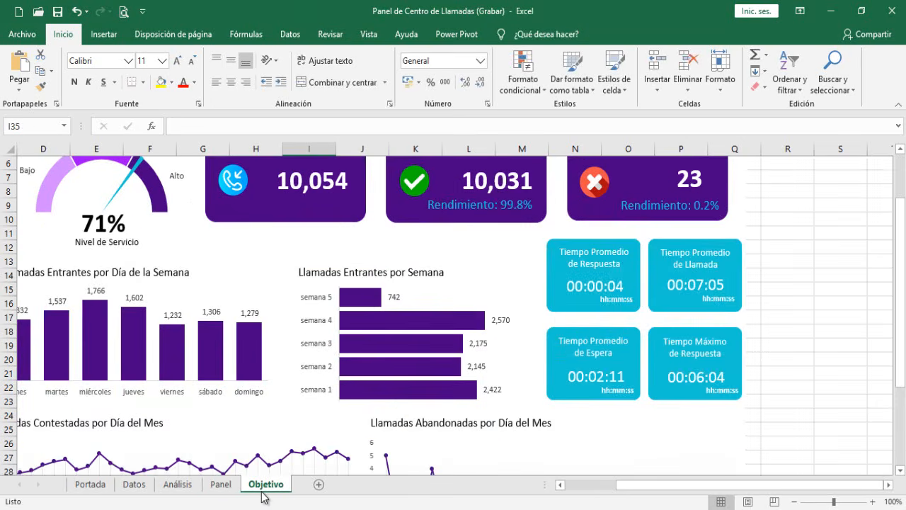
pyautogui.click(228, 489)
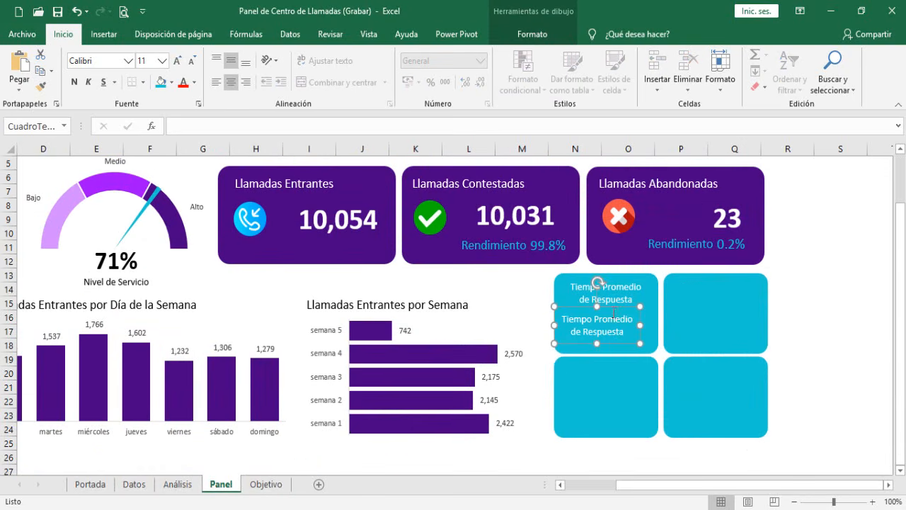
pyautogui.moveTo(614, 307); pyautogui.dragTo(557, 316)
pyautogui.press('Delete')
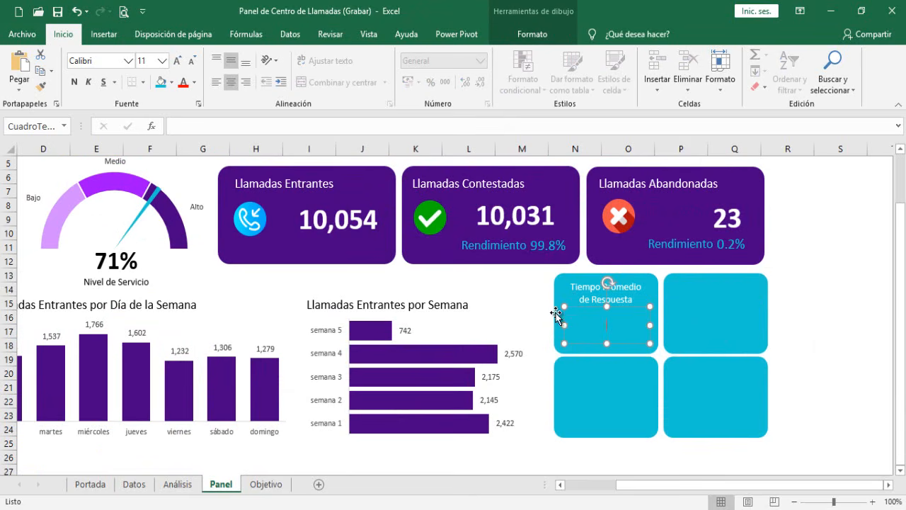
# Step: Link the empty text box in the turquoise card to cell Z7 with the formula =Análisis!Z7
pyautogui.click(188, 126)
pyautogui.write('=')
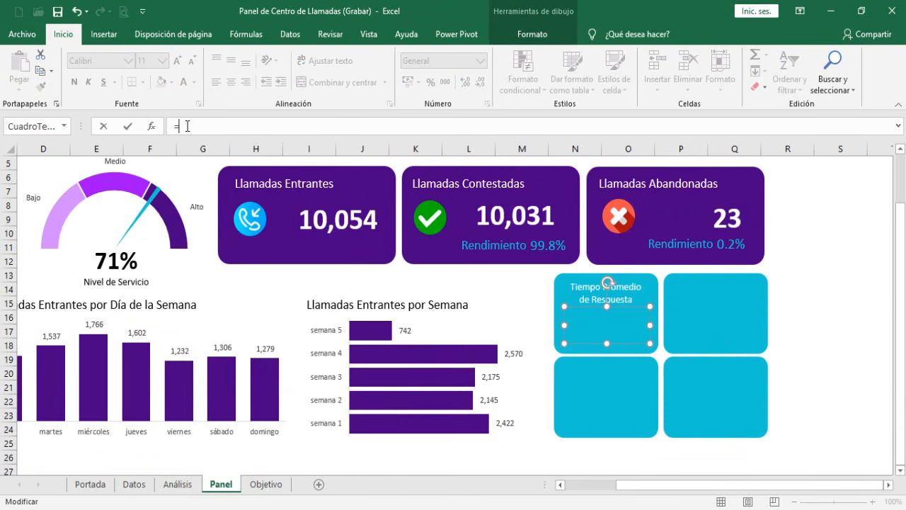
pyautogui.click(178, 484)
pyautogui.click(520, 248)
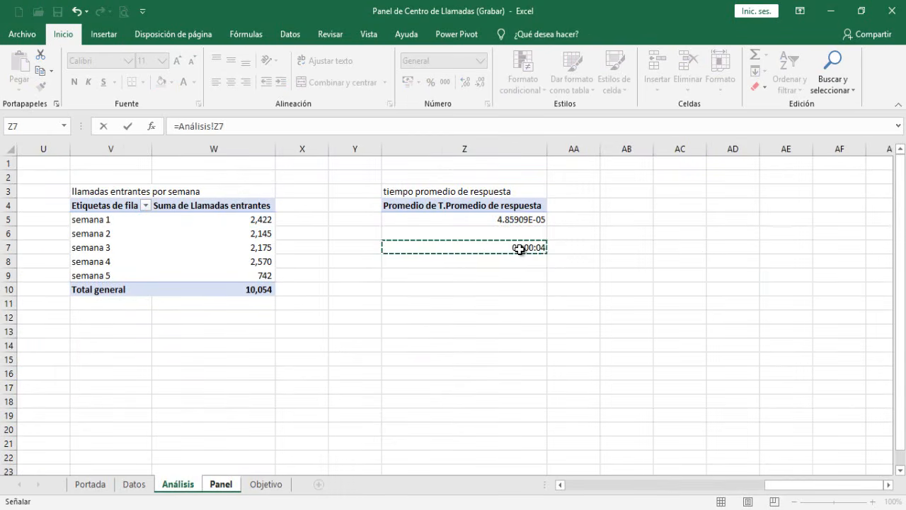
pyautogui.press('Return')
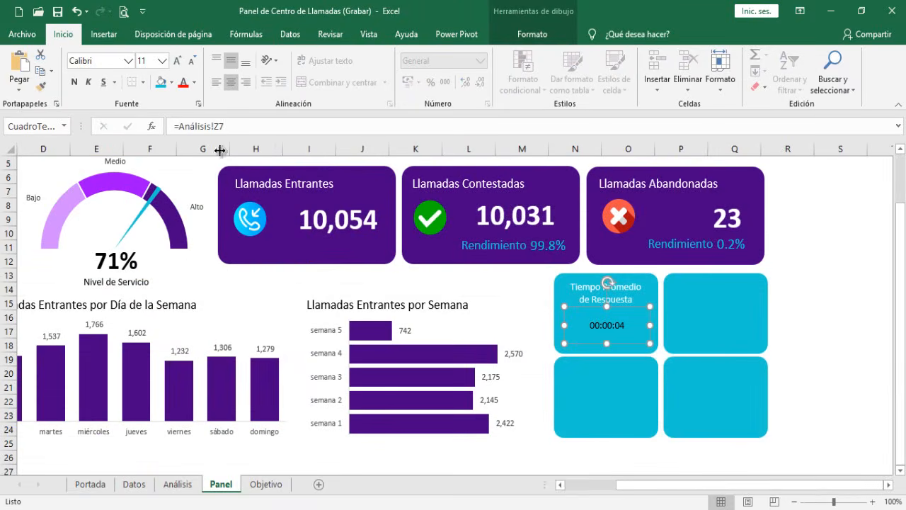
# Step: Color the linked time value in the turquoise card white and enlarge its font to size 18
pyautogui.click(194, 83)
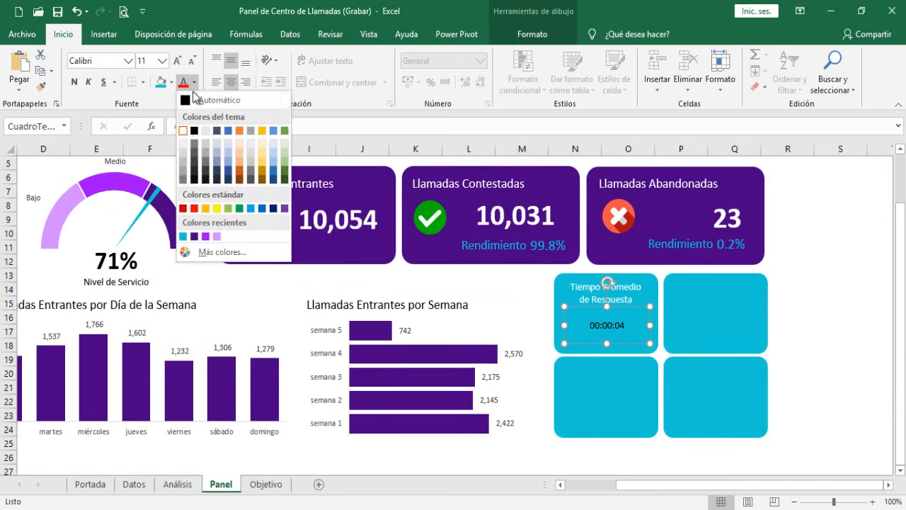
pyautogui.click(183, 131)
pyautogui.click(183, 84)
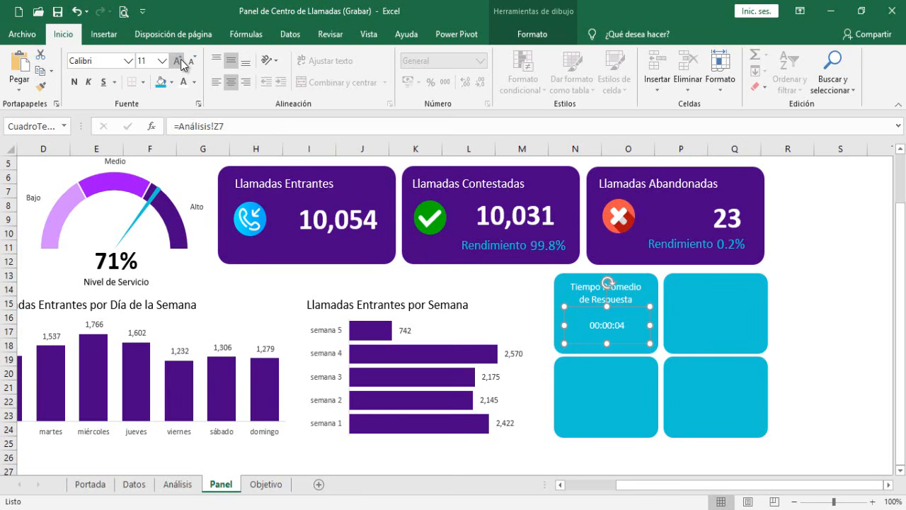
pyautogui.click(183, 64)
pyautogui.click(183, 64)
pyautogui.click(183, 64)
pyautogui.click(183, 63)
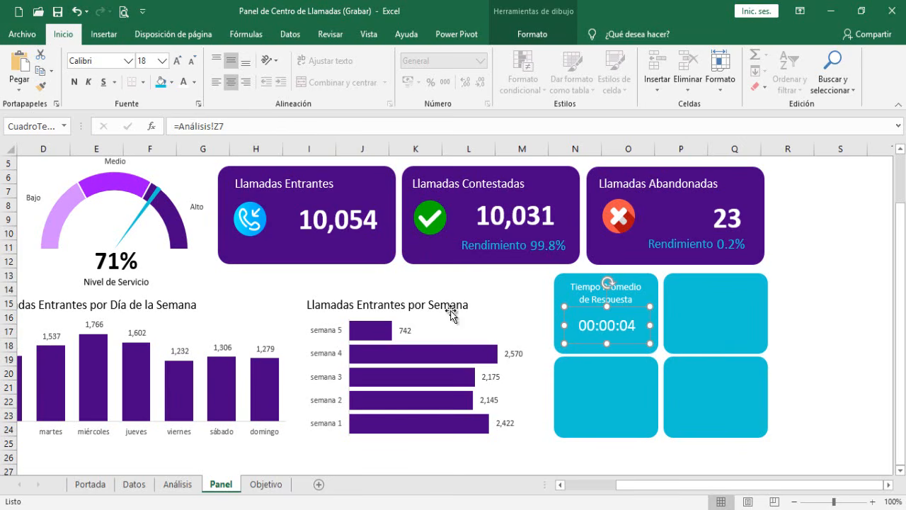
# Step: Shorten the time value's text box and duplicate the card title below it, replacing the copy's text with "hh:mm:ss"
pyautogui.moveTo(607, 343); pyautogui.dragTo(608, 333)
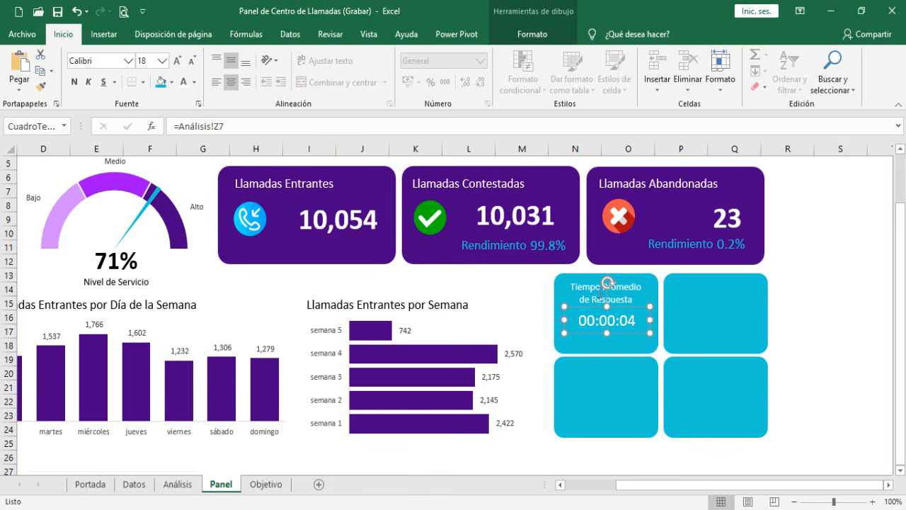
pyautogui.click(602, 286)
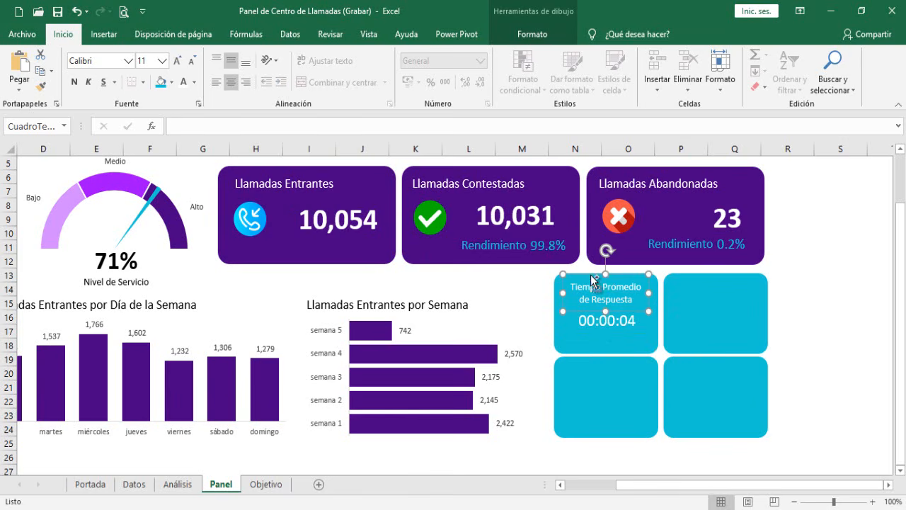
pyautogui.moveTo(593, 281); pyautogui.dragTo(601, 323)
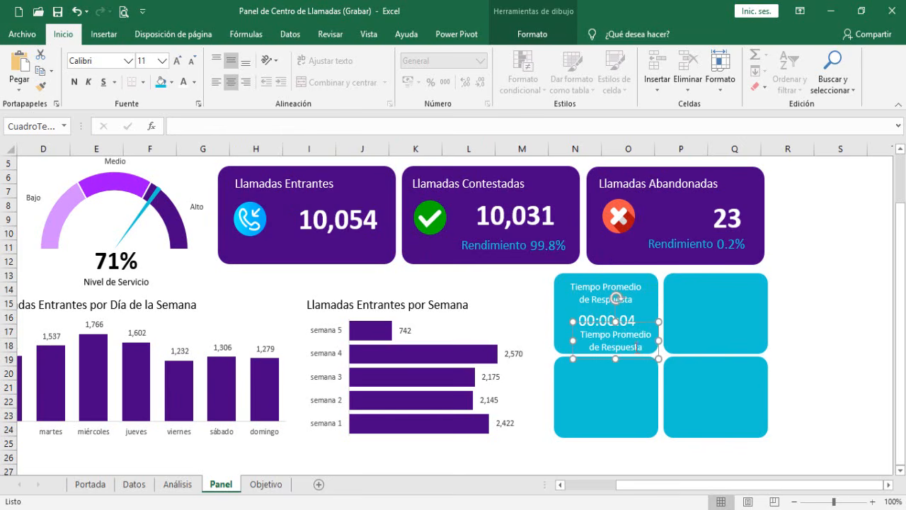
pyautogui.moveTo(635, 347); pyautogui.dragTo(579, 333)
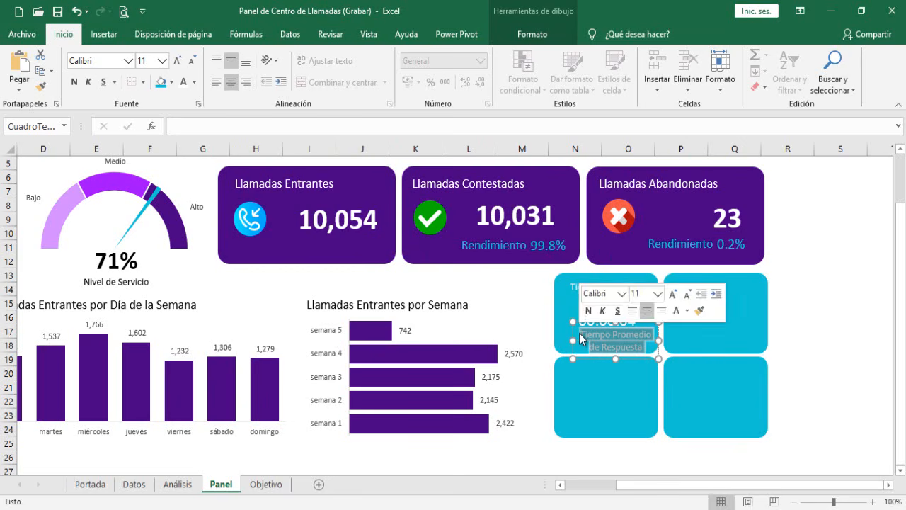
pyautogui.write('hh:mm:')
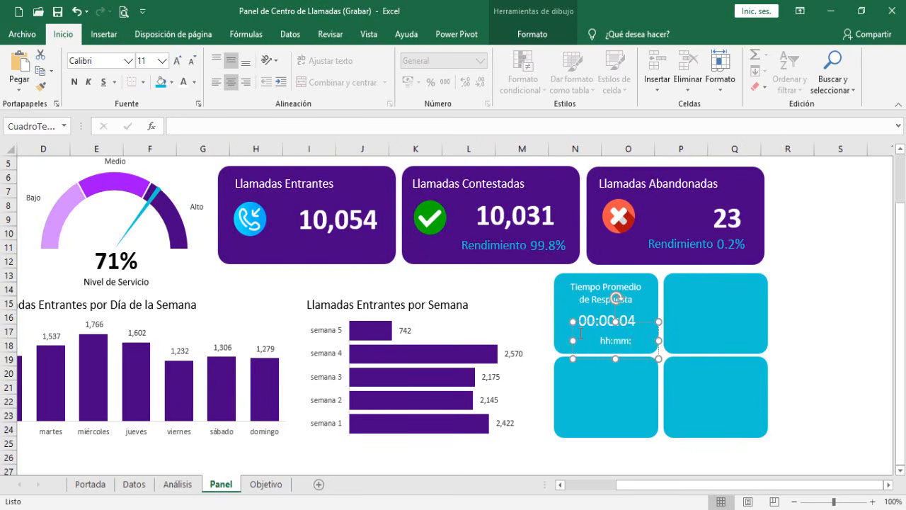
pyautogui.write('ss')
# Step: Shrink the "hh:mm:ss" text box and place it in the card's lower-right corner, just under the time value
pyautogui.click(625, 378)
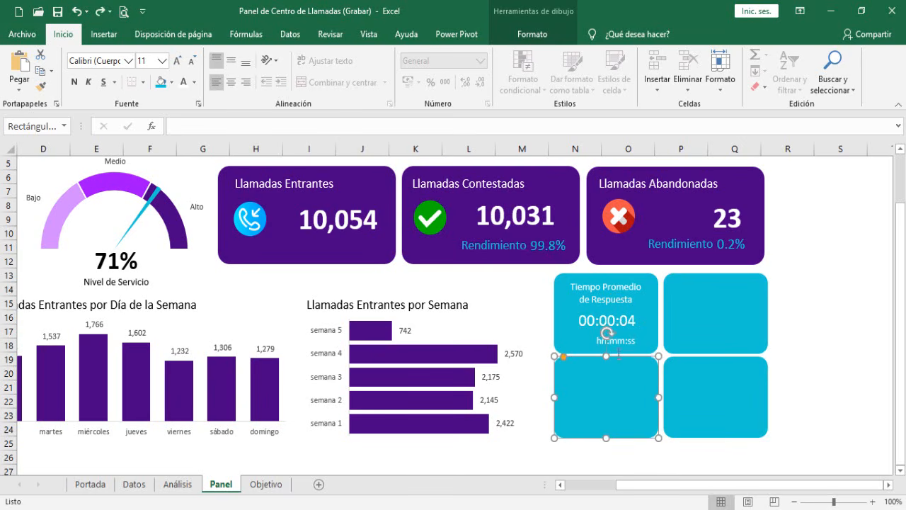
pyautogui.click(626, 344)
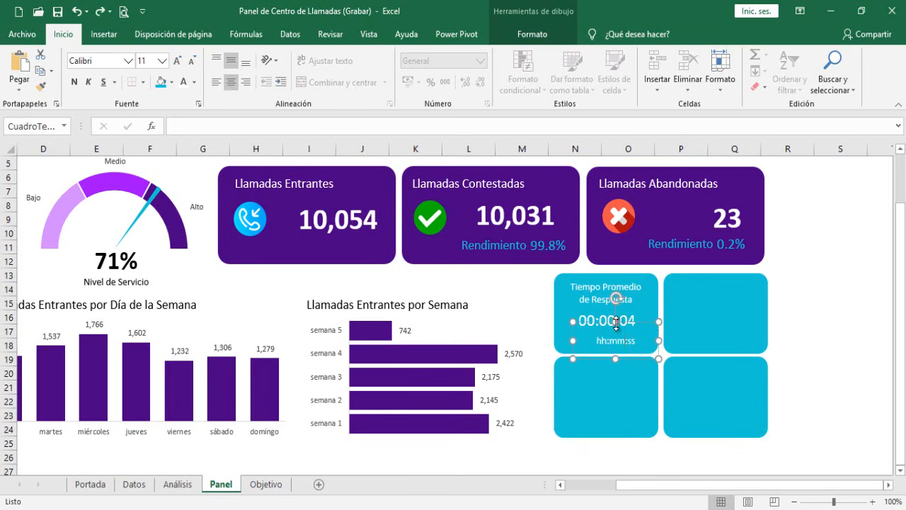
pyautogui.moveTo(616, 324); pyautogui.dragTo(643, 329)
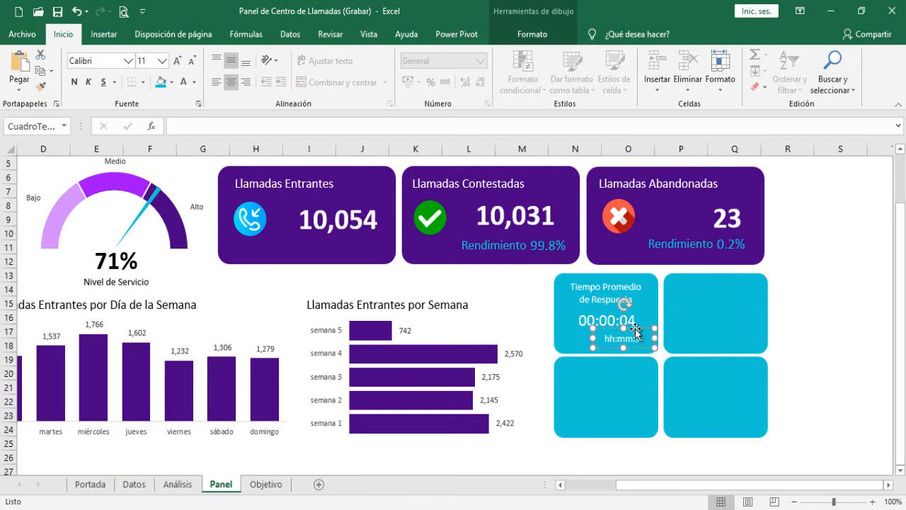
# Step: Duplicate the title, time value and "hh:mm:ss" text boxes together into the upper-right turquoise card
pyautogui.keyDown('shift'); pyautogui.click(589, 319); pyautogui.keyUp('shift')
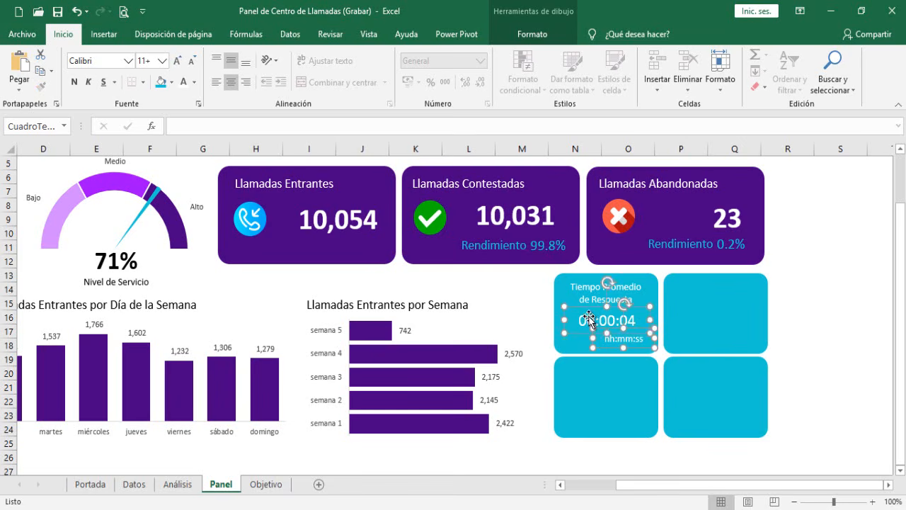
pyautogui.keyDown('shift'); pyautogui.click(589, 292); pyautogui.keyUp('shift')
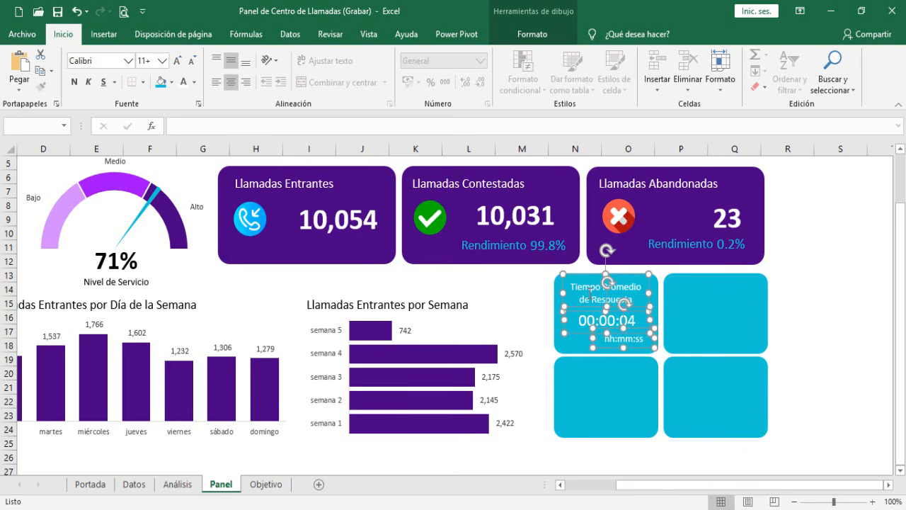
pyautogui.moveTo(590, 293); pyautogui.dragTo(692, 308)
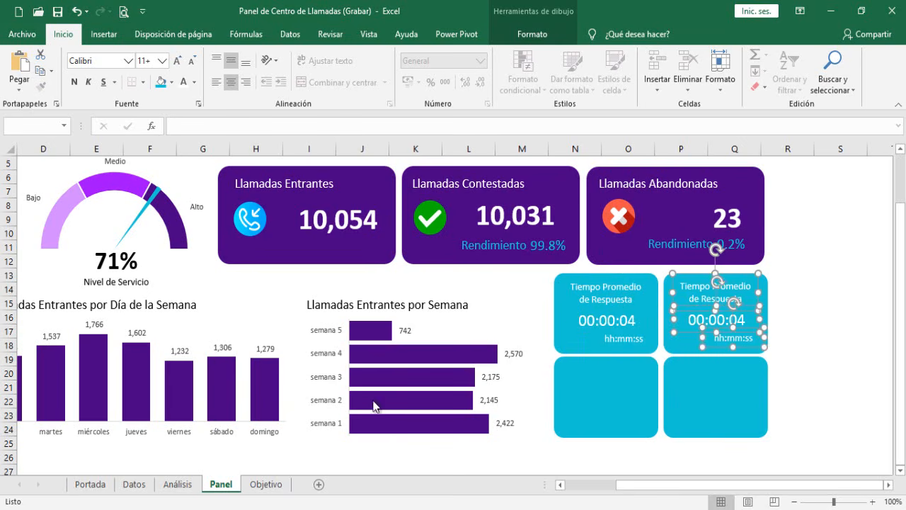
# Step: Check the next card's title on the Objetivo sheet and enter the heading "tiempo promedio de llamada" in cell AC3 of Análisis
pyautogui.click(274, 488)
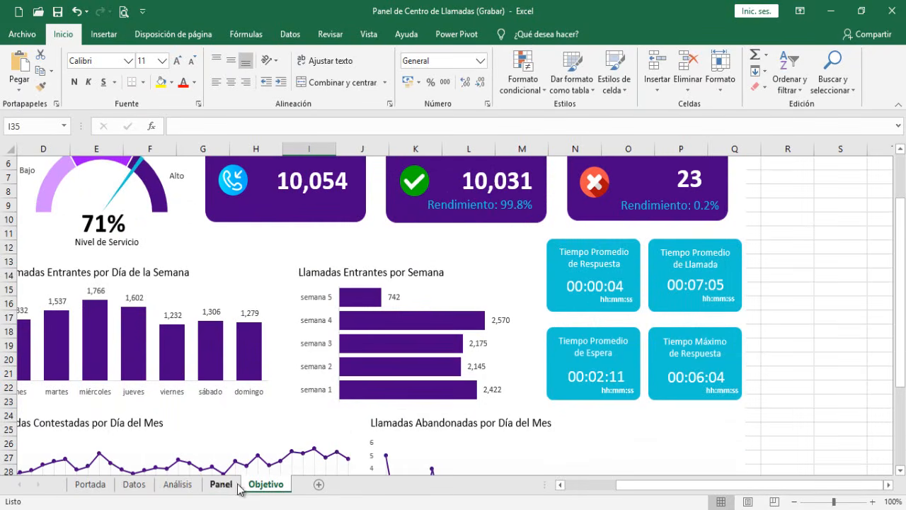
pyautogui.click(175, 492)
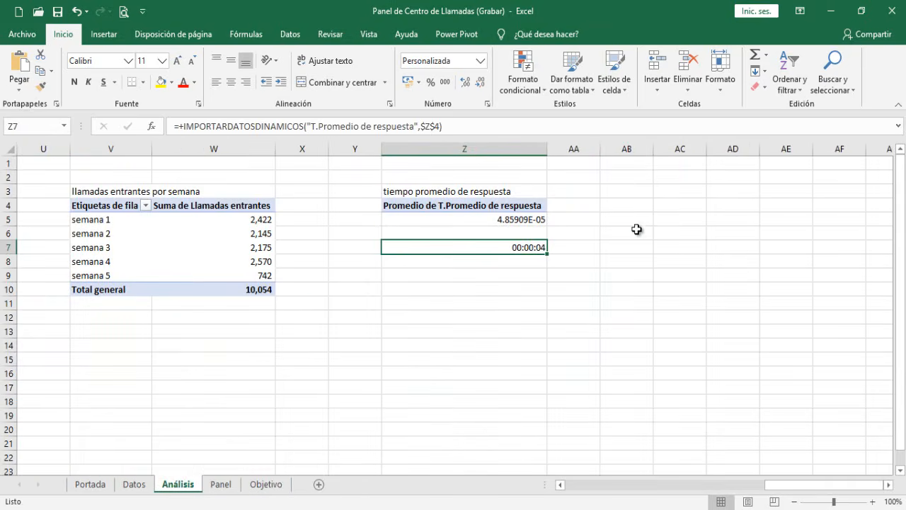
pyautogui.click(665, 190)
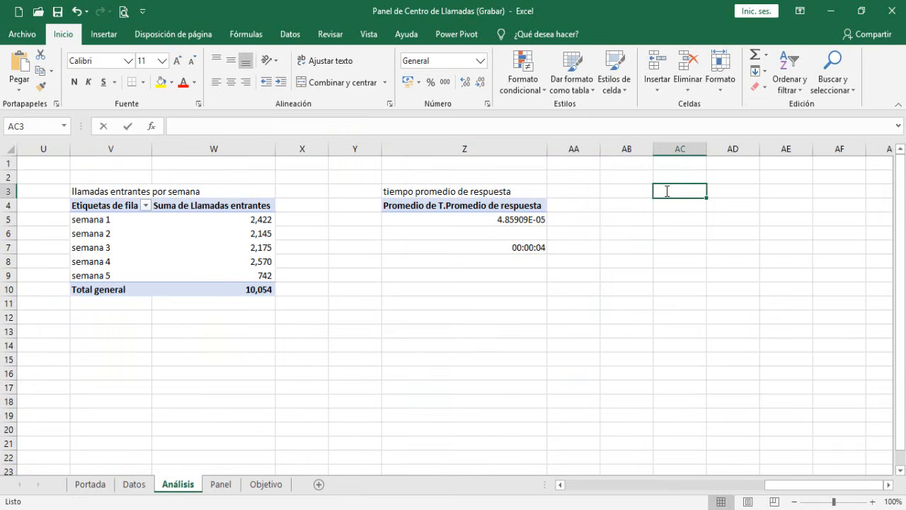
pyautogui.write('tiempo promedio de llamada')
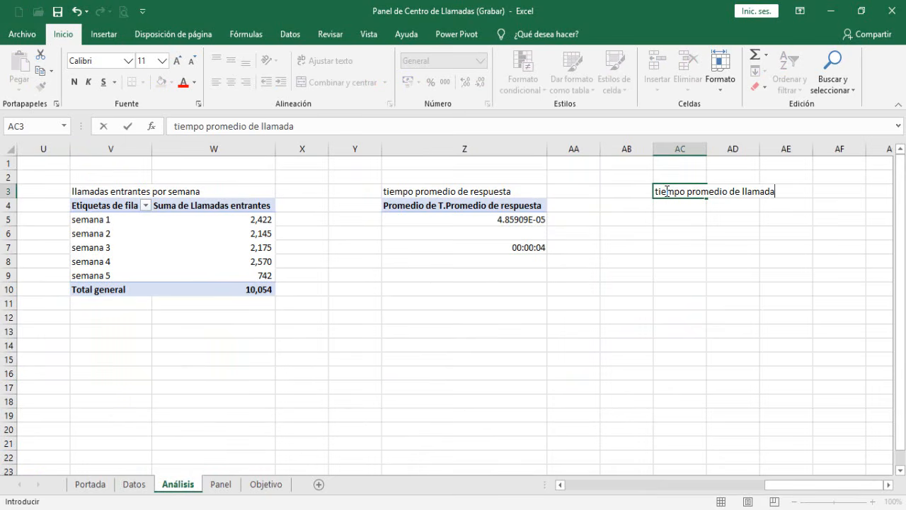
pyautogui.press('Return')
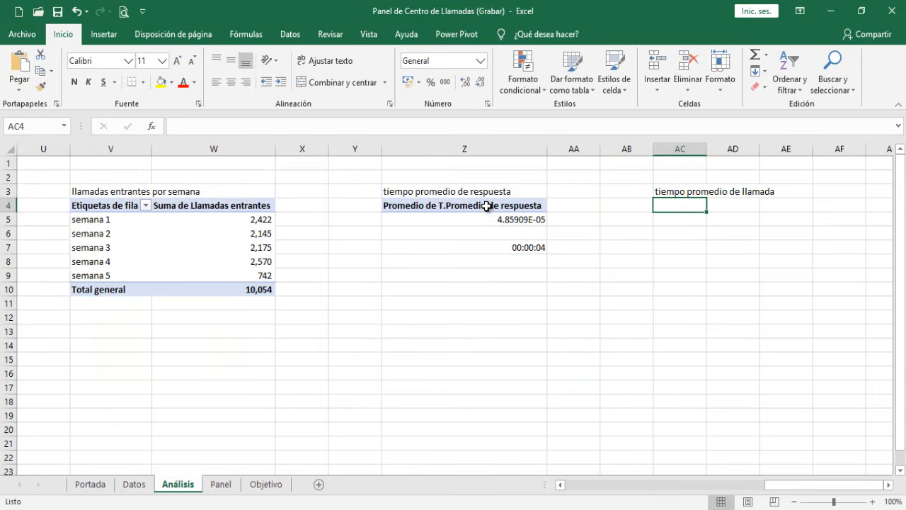
# Step: Copy the average response time pivot table from Z4:Z5 to cell AC4 and widen column AC
pyautogui.moveTo(487, 206); pyautogui.dragTo(486, 219)
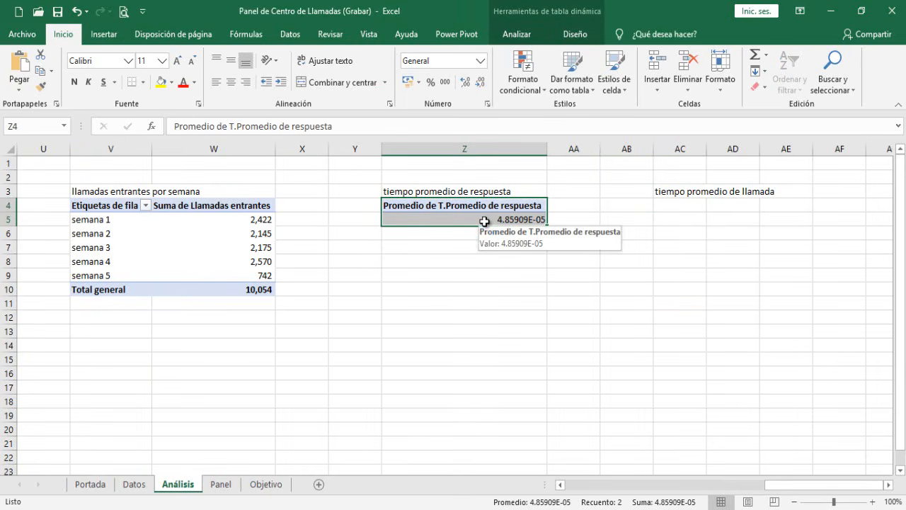
pyautogui.hotkey('ctrl', 'c')
pyautogui.click(684, 203)
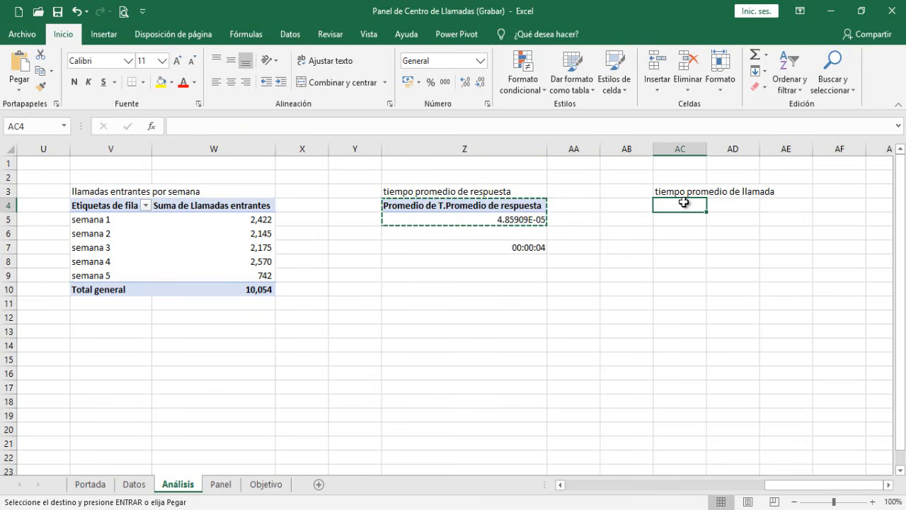
pyautogui.hotkey('ctrl', 'v')
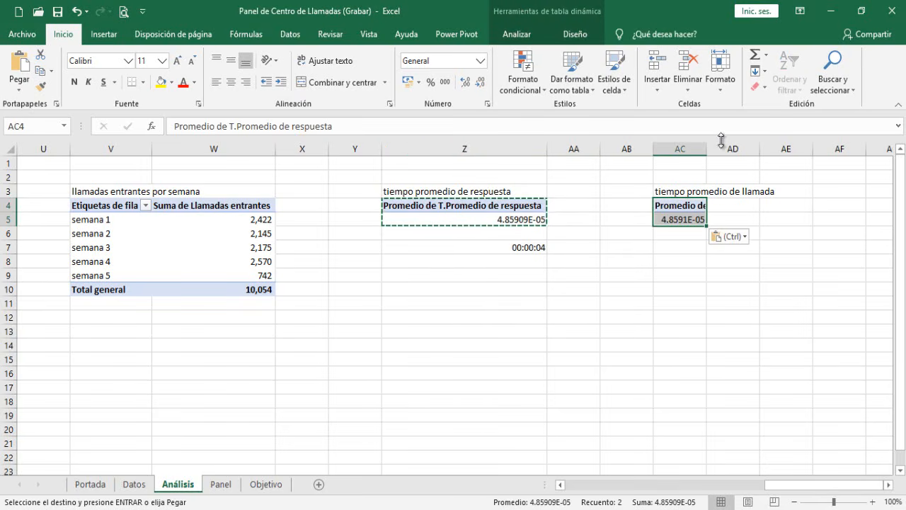
pyautogui.moveTo(707, 149); pyautogui.dragTo(740, 149)
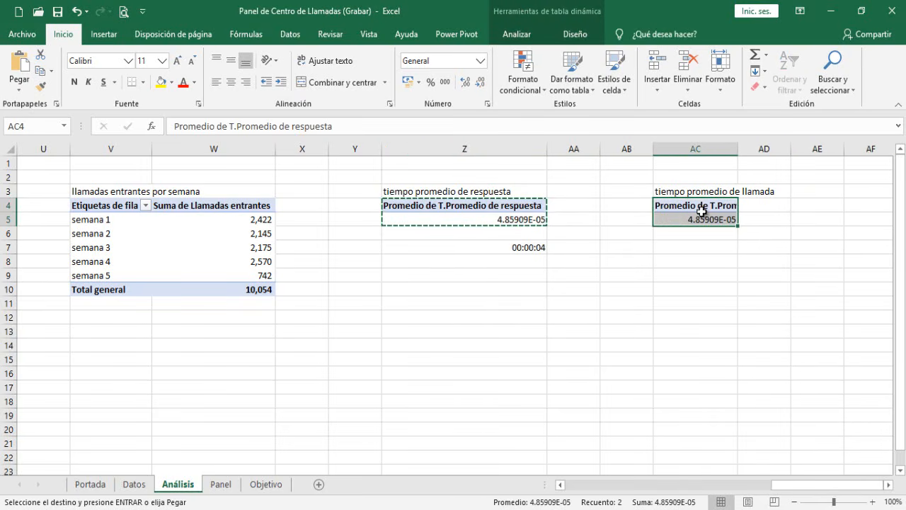
# Step: Show the copied pivot table's field list and replace its value field with T. Promedio de Llamada
pyautogui.click(681, 206)
pyautogui.click(542, 36)
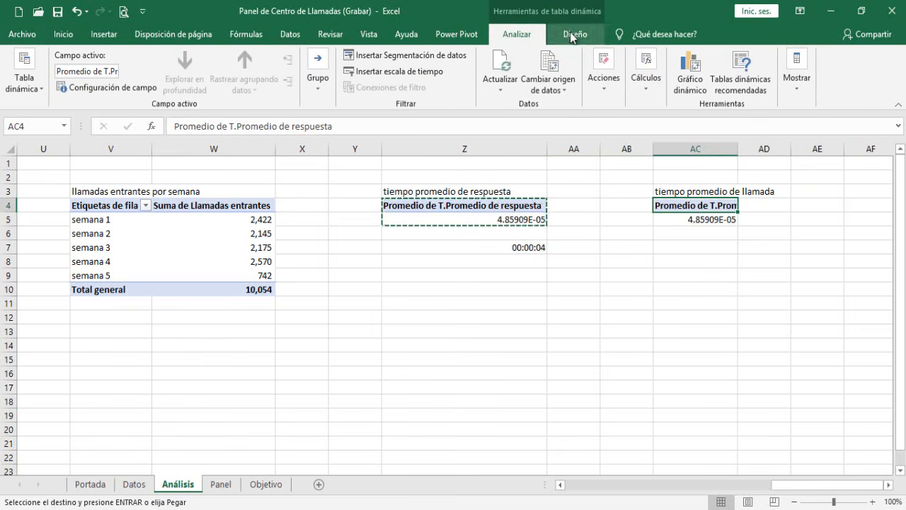
pyautogui.click(800, 82)
pyautogui.click(793, 133)
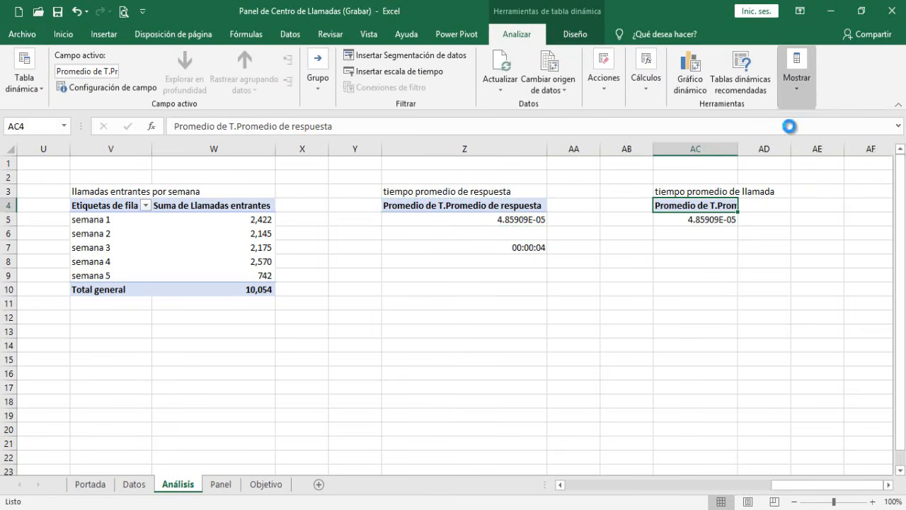
pyautogui.click(715, 485)
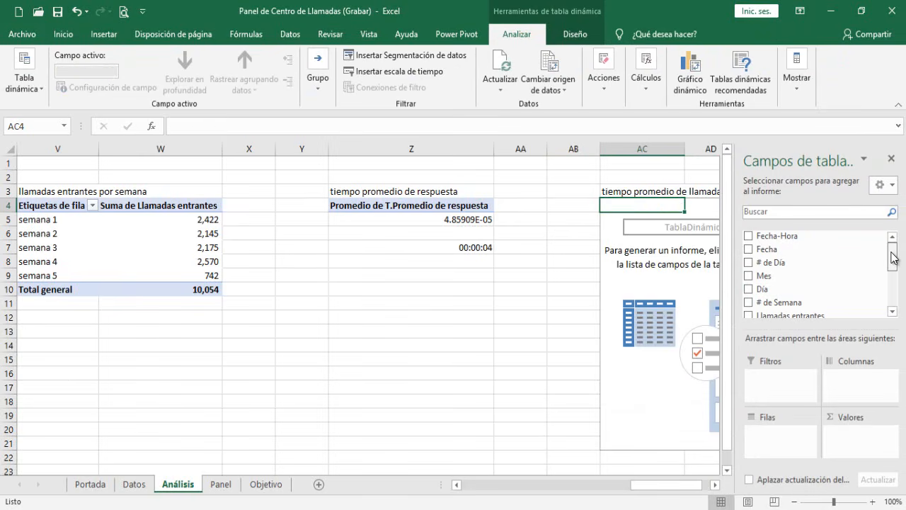
pyautogui.moveTo(893, 259); pyautogui.dragTo(892, 268)
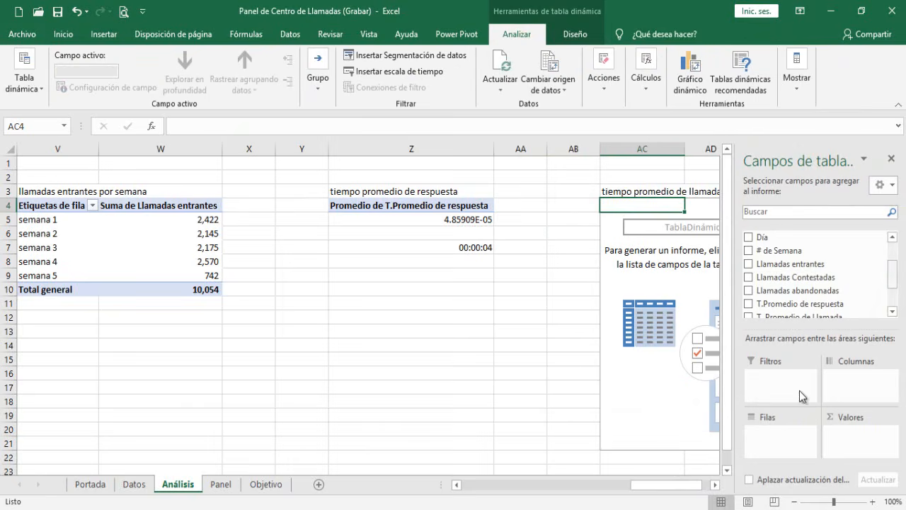
pyautogui.moveTo(691, 490); pyautogui.dragTo(702, 490)
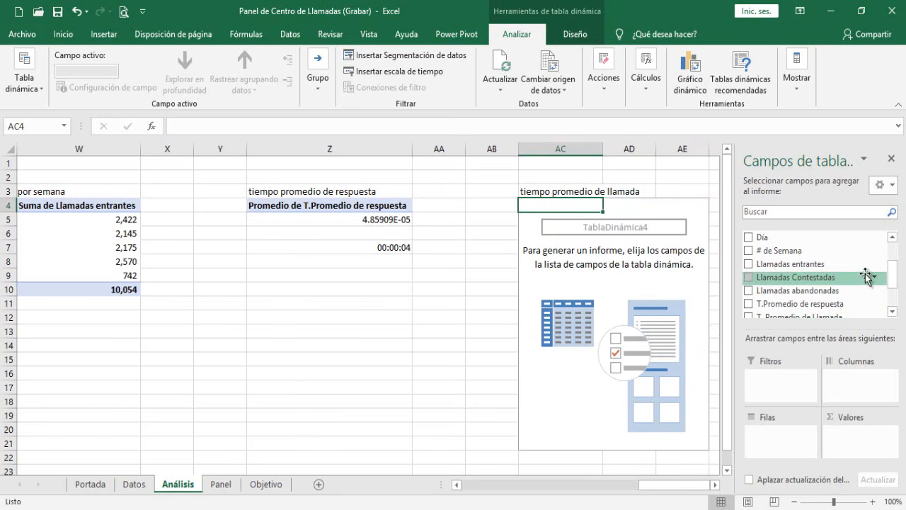
pyautogui.scroll(-3, 814, 278)
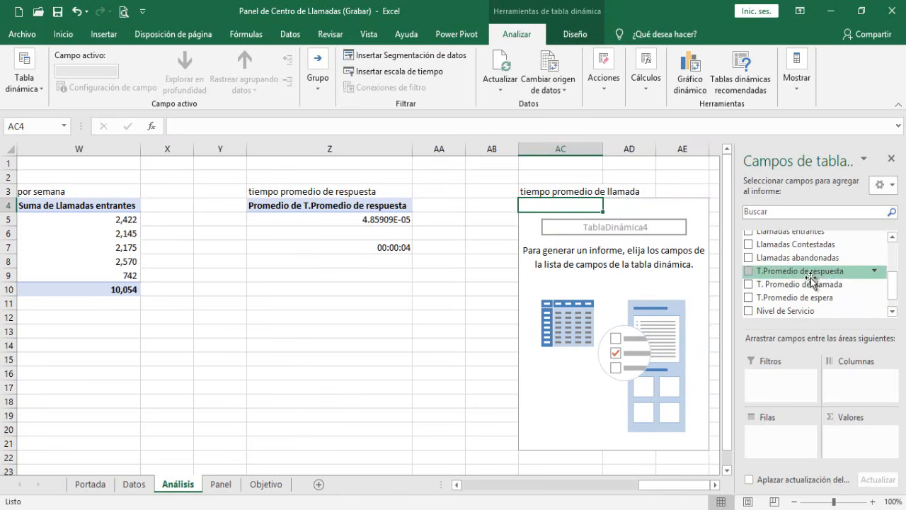
pyautogui.moveTo(813, 287); pyautogui.dragTo(853, 440)
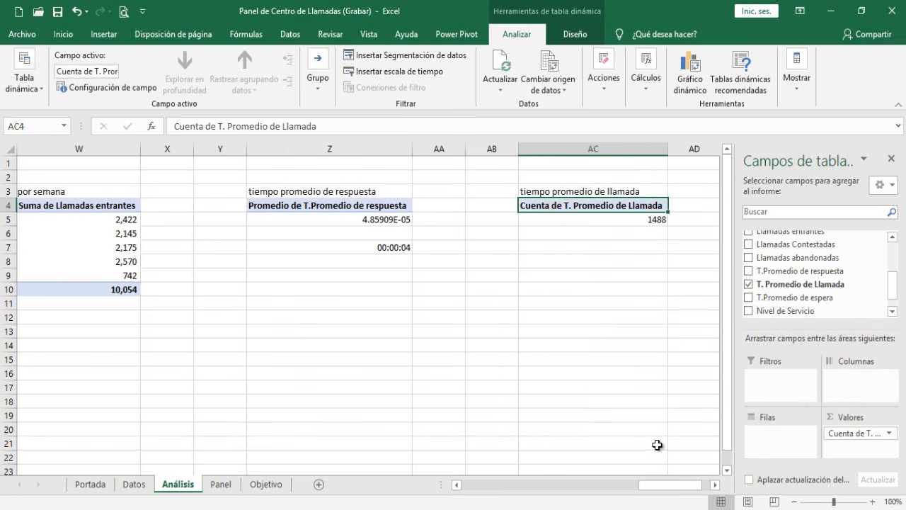
# Step: Summarize the T. Promedio de Llamada value field by Promedio
pyautogui.moveTo(653, 487); pyautogui.dragTo(663, 488)
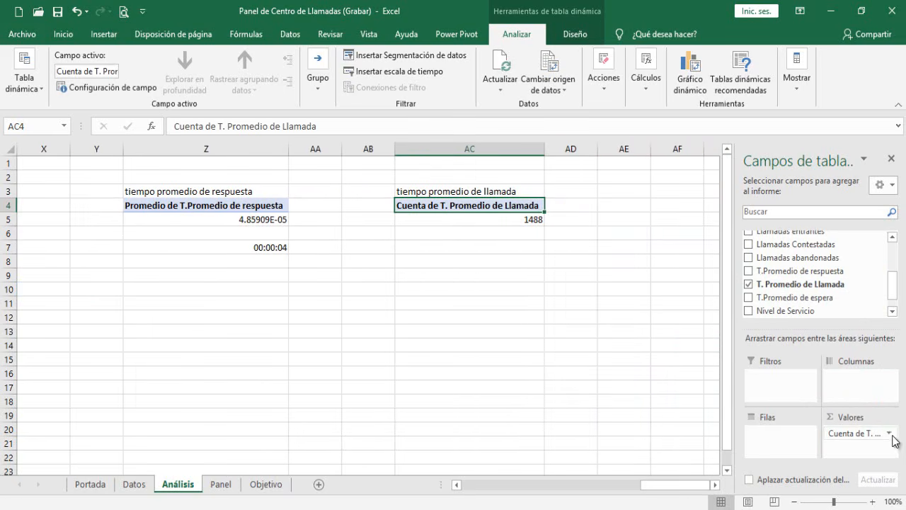
pyautogui.click(890, 435)
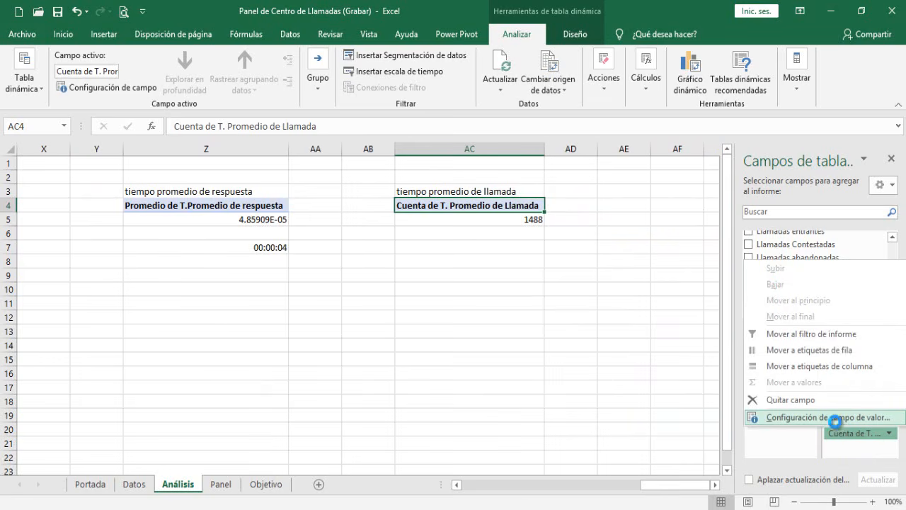
pyautogui.click(828, 417)
pyautogui.click(127, 327)
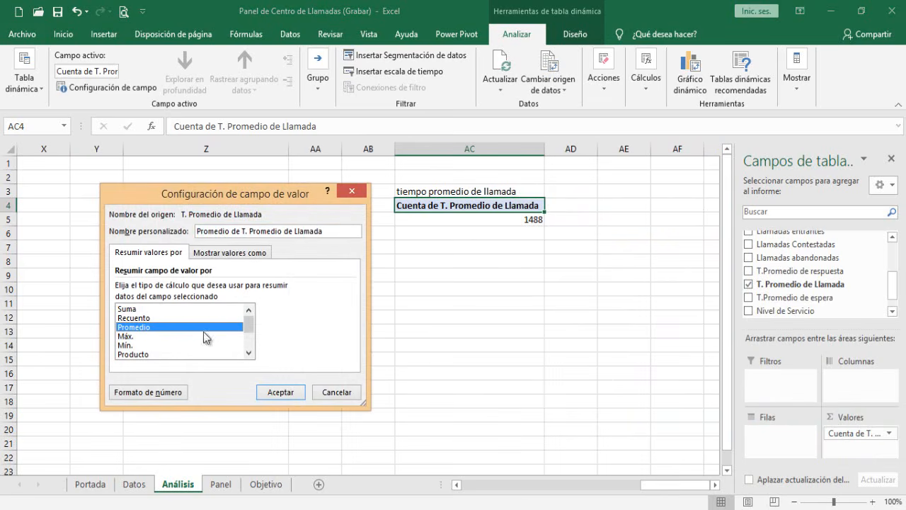
pyautogui.click(280, 392)
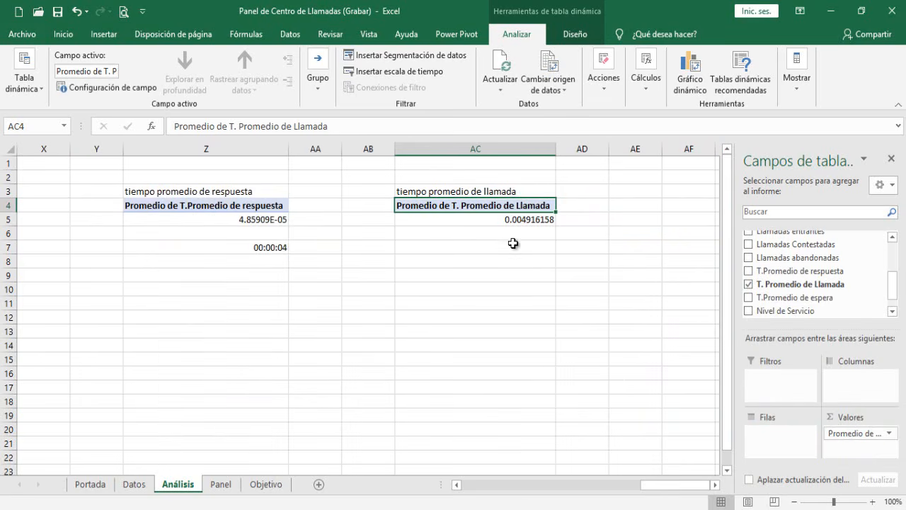
# Step: Enter a formula in cell AC7 that references the pivot table's average call time in AC5
pyautogui.click(489, 246)
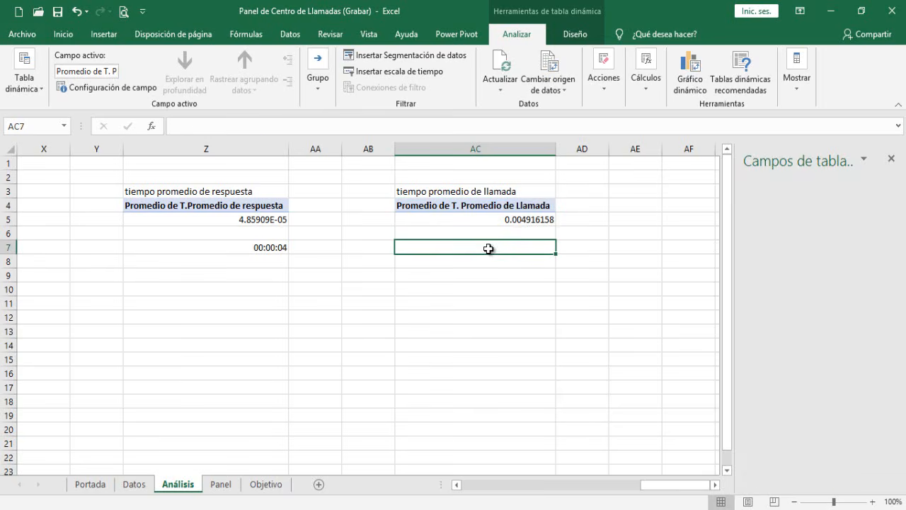
pyautogui.write('=')
pyautogui.press('Up')
pyautogui.press('Up')
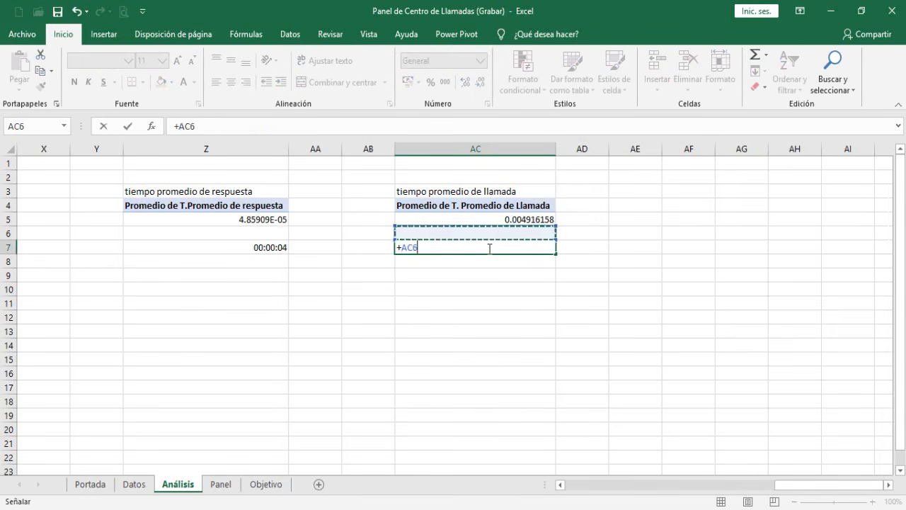
pyautogui.press('Return')
# Step: Format cell AC7, the average call time, with the custom number format hh:mm:ss
pyautogui.click(488, 248)
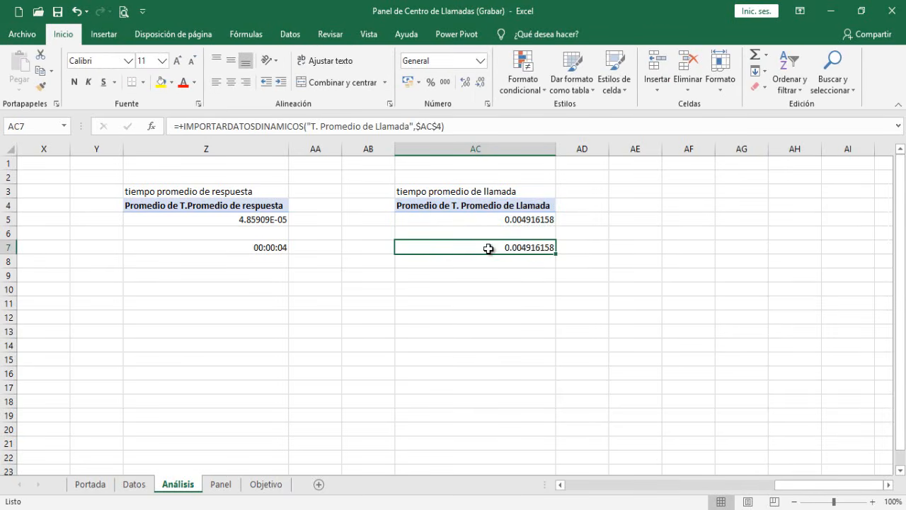
pyautogui.hotkey('ctrl', '1')
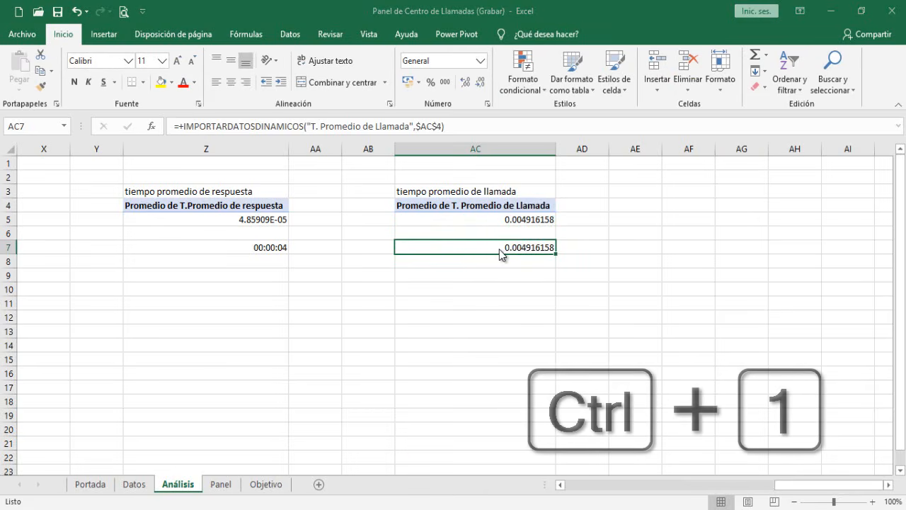
pyautogui.click(90, 291)
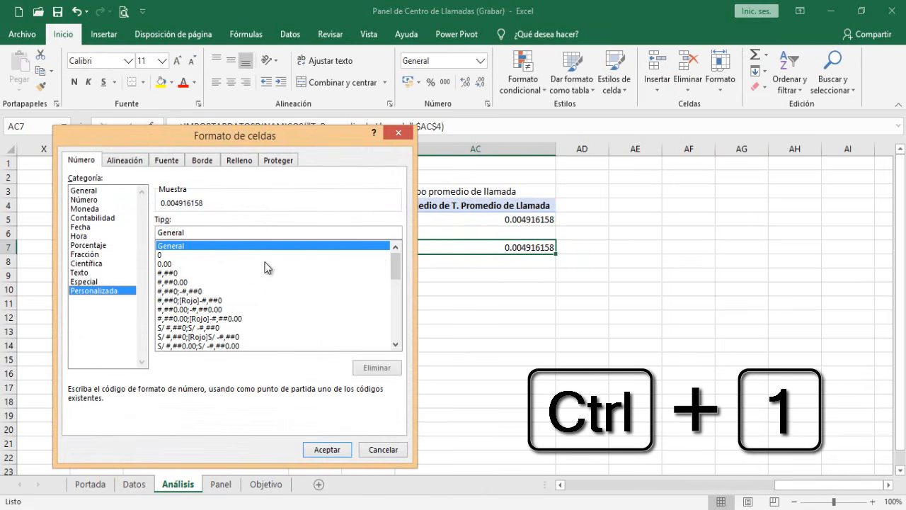
pyautogui.moveTo(394, 267); pyautogui.dragTo(398, 310)
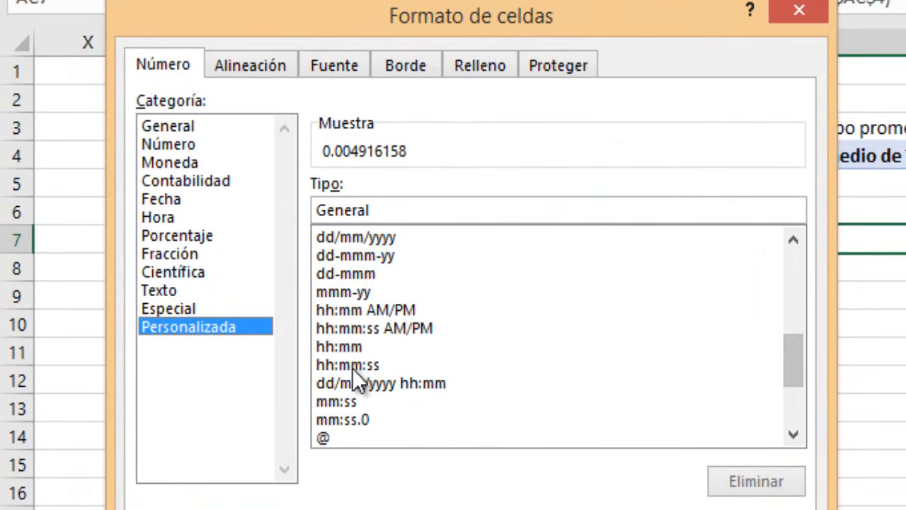
pyautogui.click(221, 325)
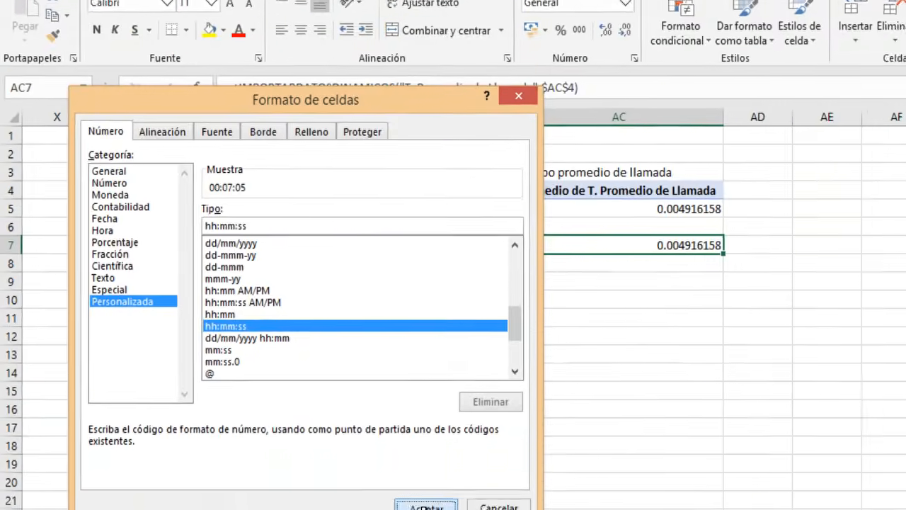
pyautogui.press('Return')
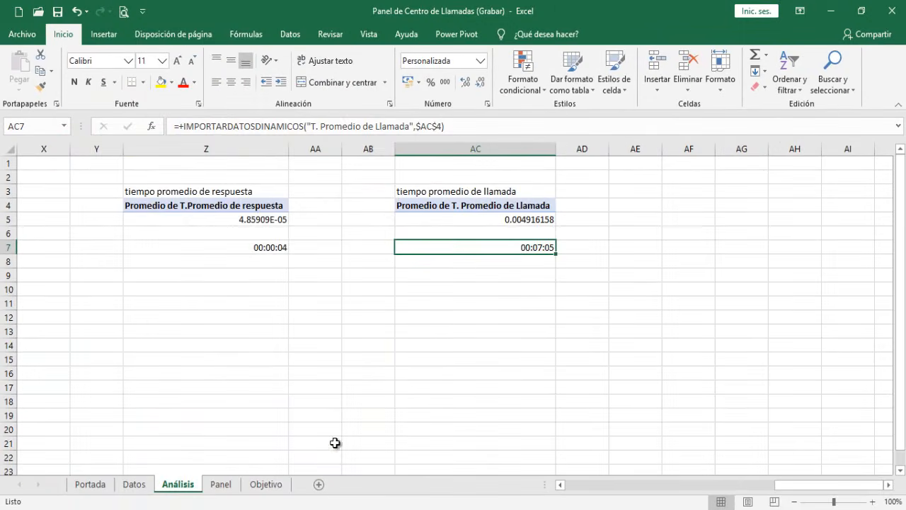
# Step: On the Panel sheet, change the title of the second turquoise card in the upper row to "Tiempo Promedio de Llamada"
pyautogui.click(220, 484)
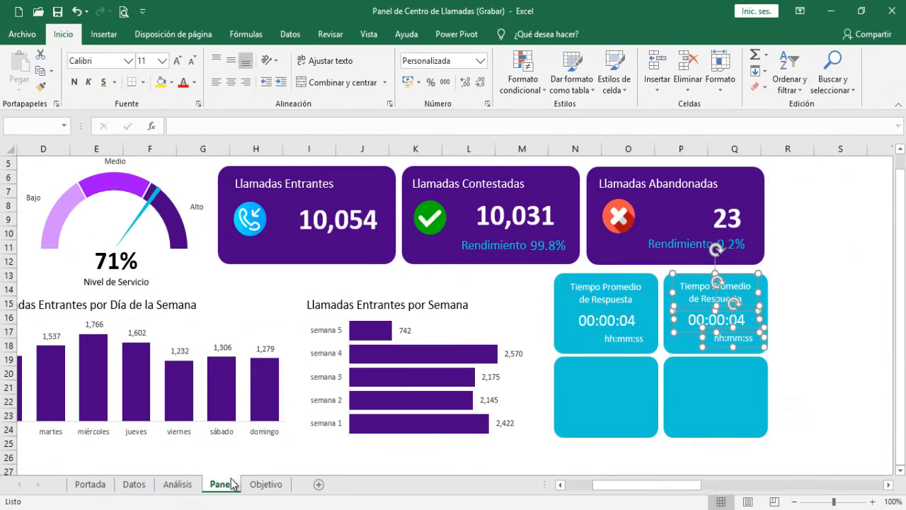
pyautogui.click(740, 287)
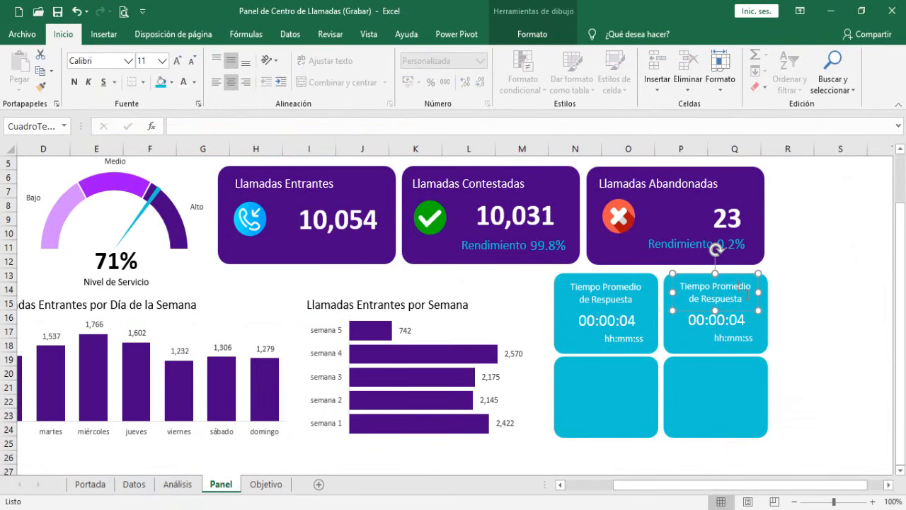
pyautogui.click(261, 487)
pyautogui.click(221, 486)
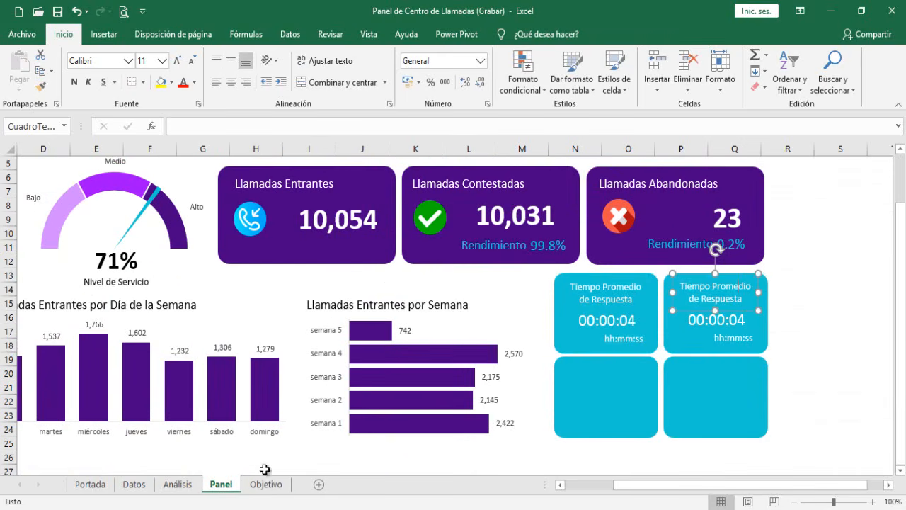
pyautogui.doubleClick(717, 299)
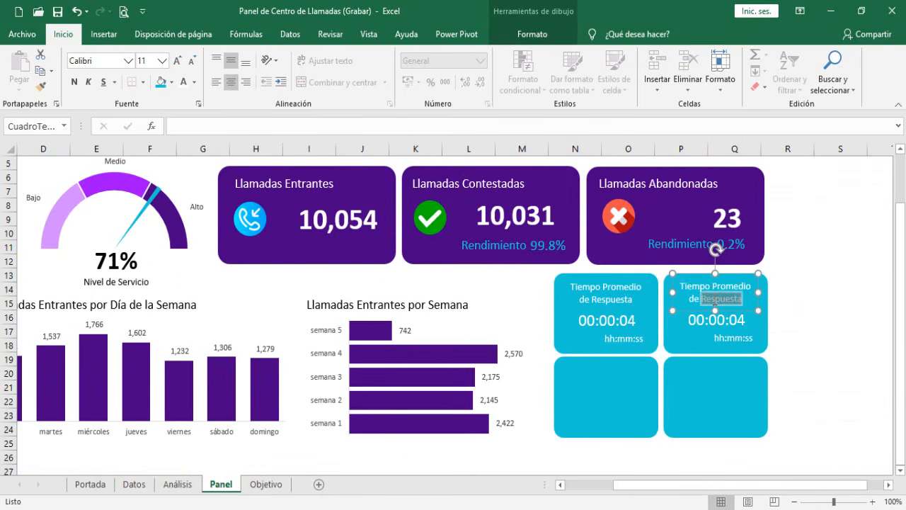
pyautogui.write('LL')
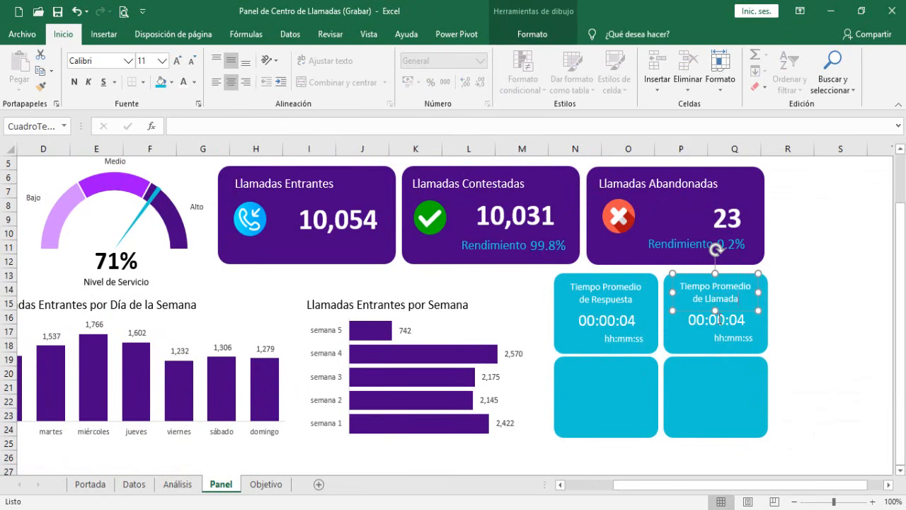
# Step: Link the time value text box in the Tiempo Promedio de Llamada card to cell AC7 of the Análisis sheet
pyautogui.click(823, 330)
pyautogui.click(701, 320)
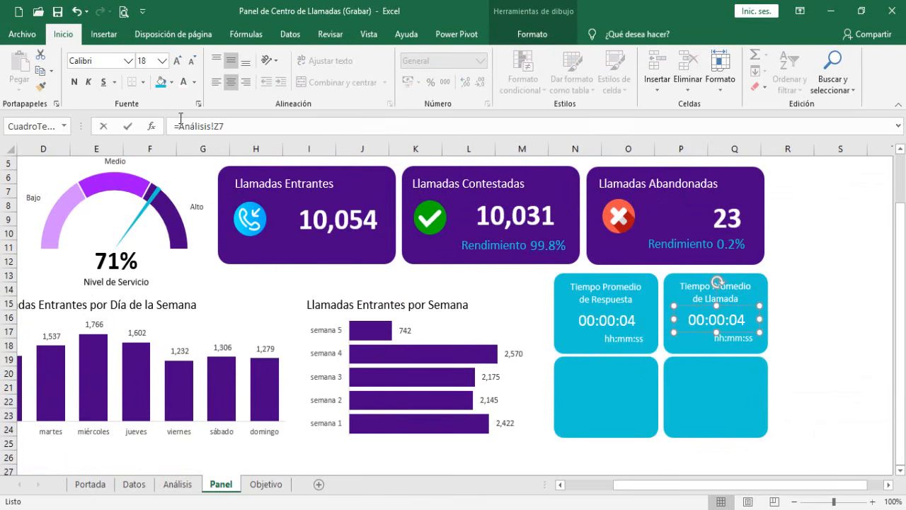
pyautogui.moveTo(231, 126); pyautogui.dragTo(151, 124)
pyautogui.write('=')
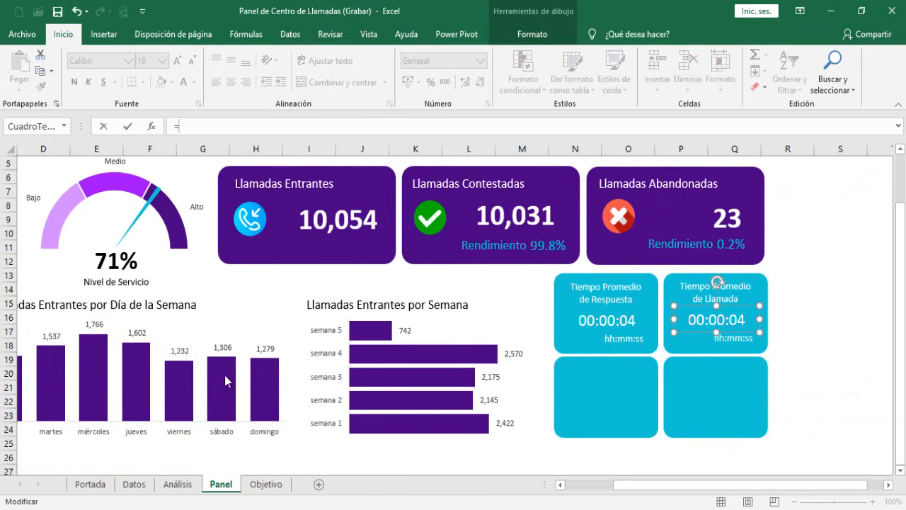
pyautogui.click(183, 484)
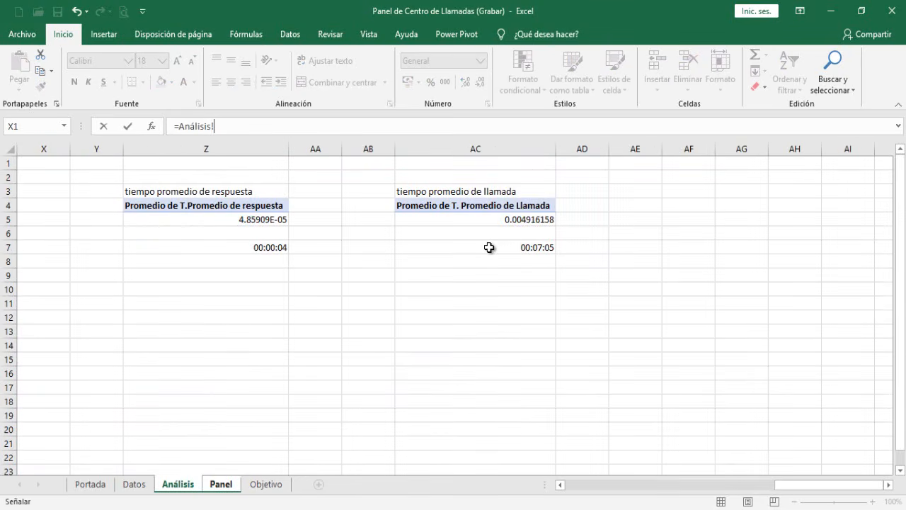
pyautogui.click(489, 247)
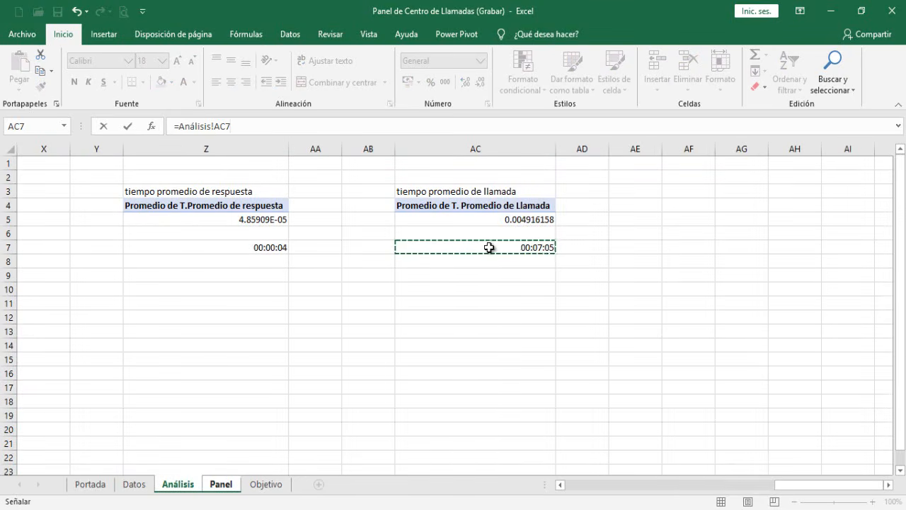
pyautogui.press('Return')
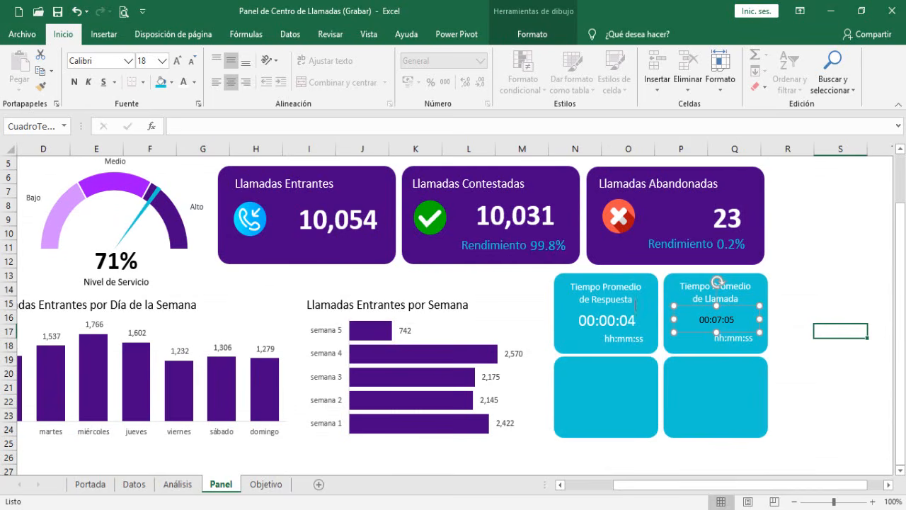
# Step: Copy the formatting of the Tiempo Promedio de Respuesta time value onto the time value in the Tiempo Promedio de Llamada card
pyautogui.click(636, 304)
pyautogui.click(865, 314)
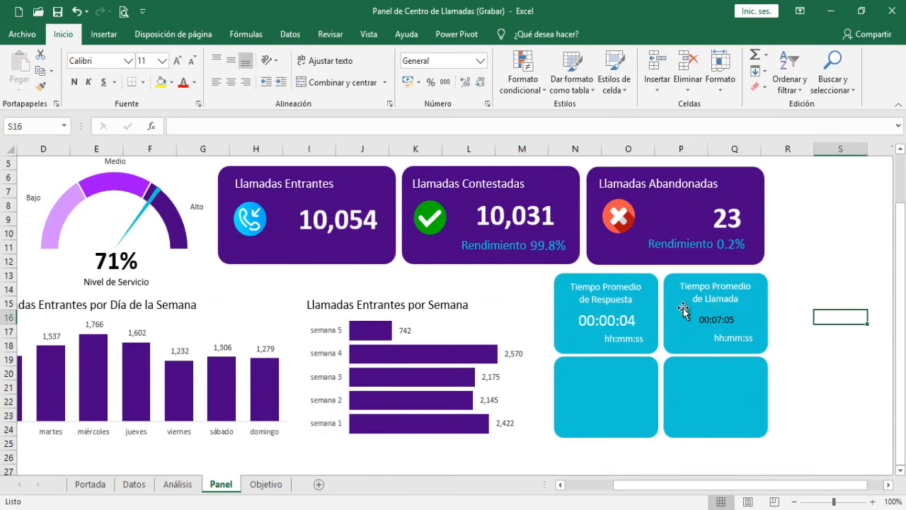
pyautogui.click(623, 320)
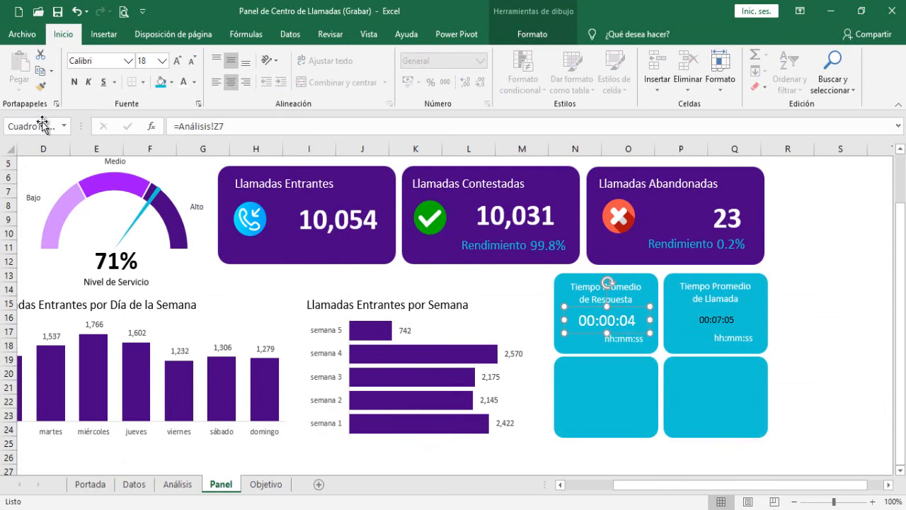
pyautogui.click(41, 87)
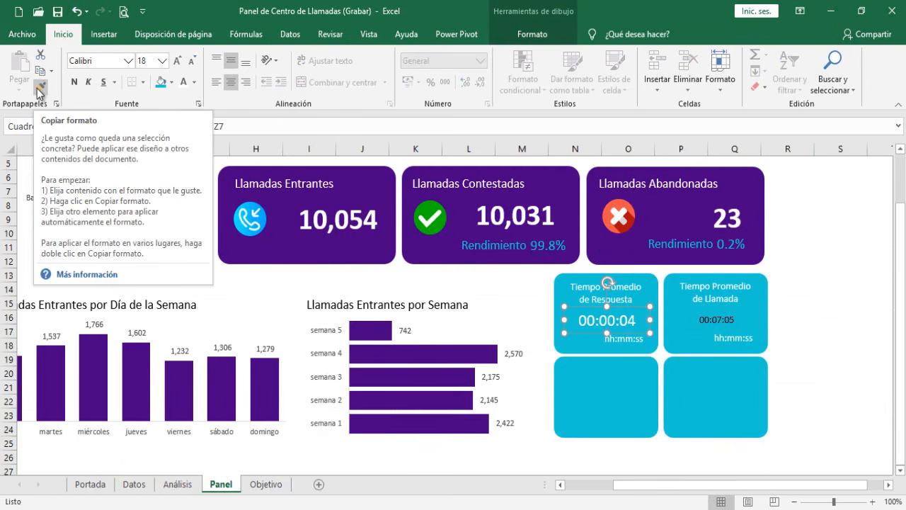
pyautogui.click(40, 91)
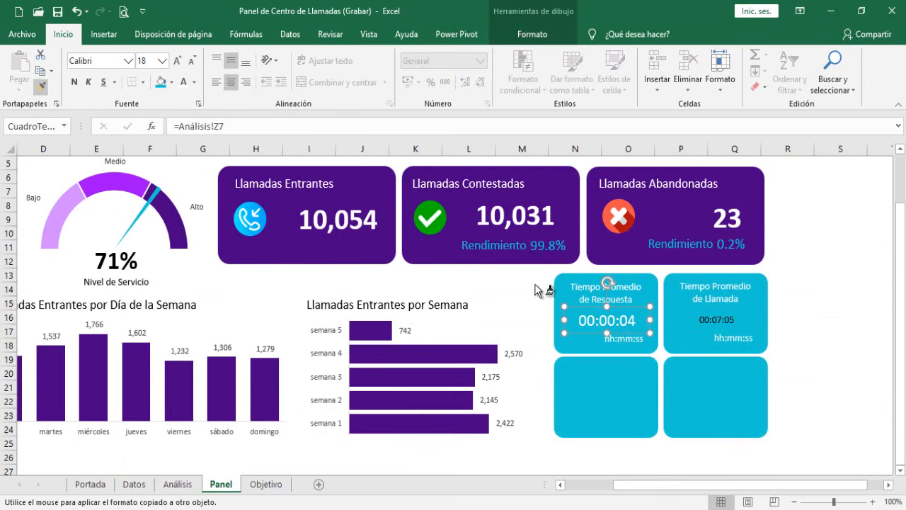
pyautogui.click(725, 319)
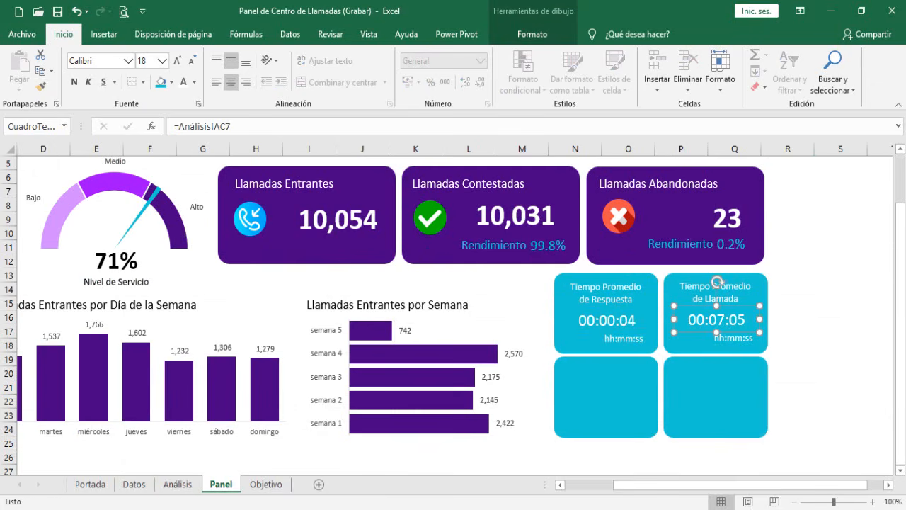
pyautogui.click(836, 344)
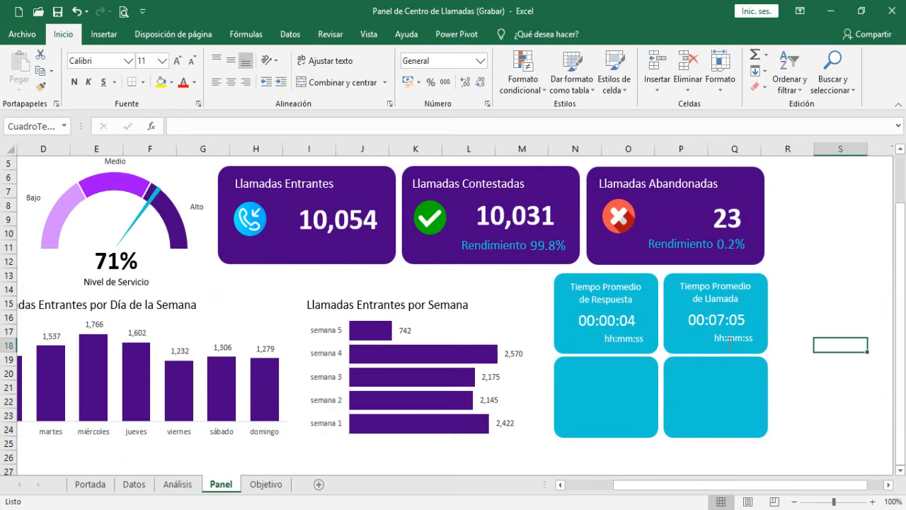
# Step: Duplicate the title, time value and hh:mm:ss text boxes of the Tiempo Promedio de Llamada card into the empty card below Tiempo Promedio de Respuesta
pyautogui.click(730, 344)
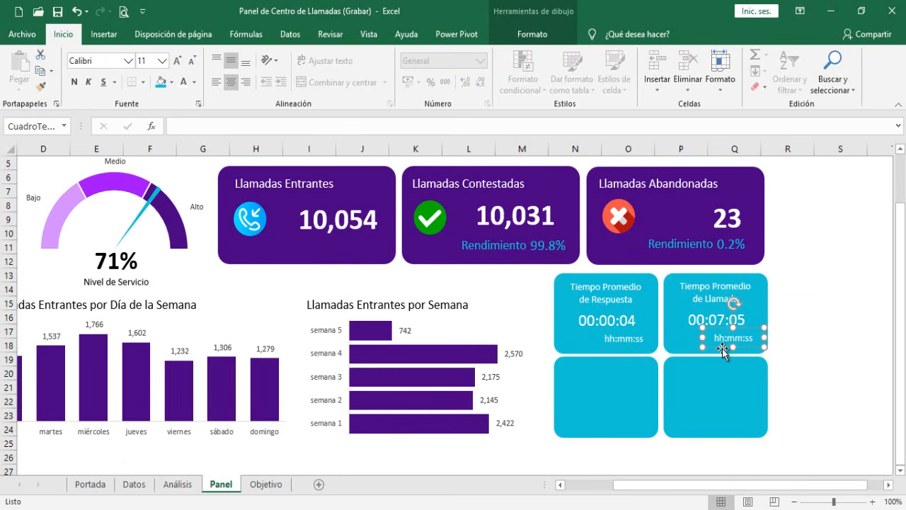
pyautogui.keyDown('shift'); pyautogui.click(697, 319); pyautogui.keyUp('shift')
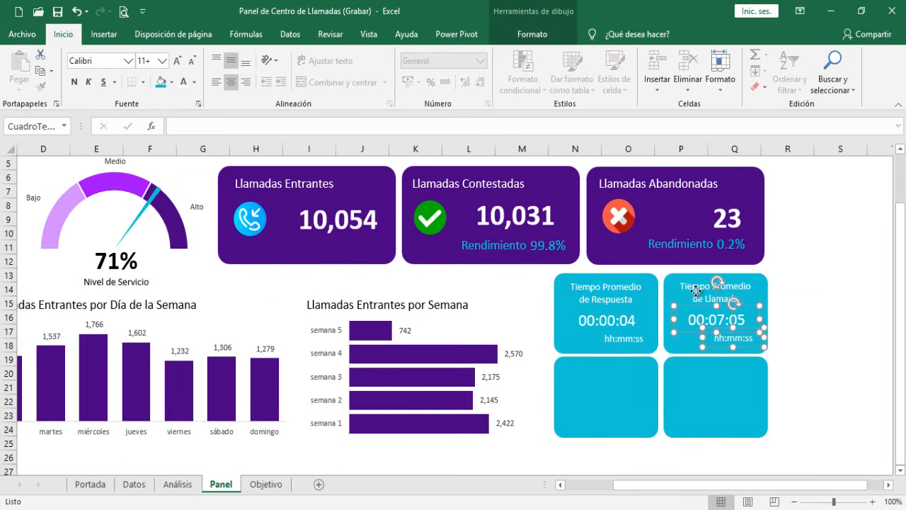
pyautogui.keyDown('shift'); pyautogui.click(697, 289); pyautogui.keyUp('shift')
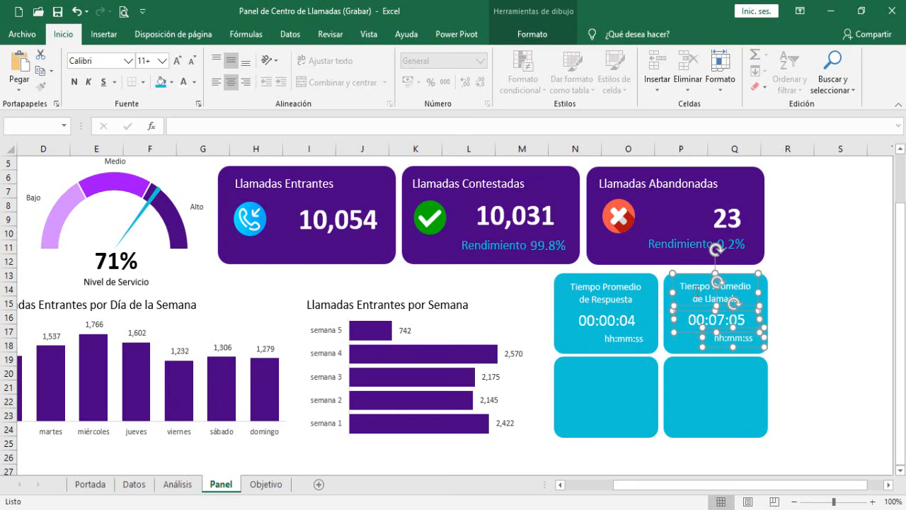
pyautogui.moveTo(700, 312); pyautogui.dragTo(578, 388)
# Step: Consult the Objetivo sheet for the next indicator and enter the heading "tiempo promedio de espera" in cell AF3 of the Análisis sheet
pyautogui.click(262, 485)
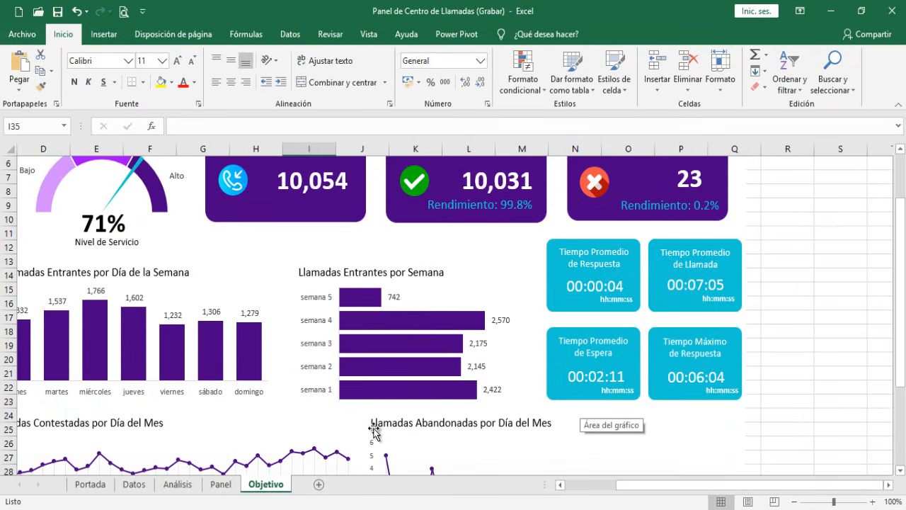
pyautogui.click(180, 487)
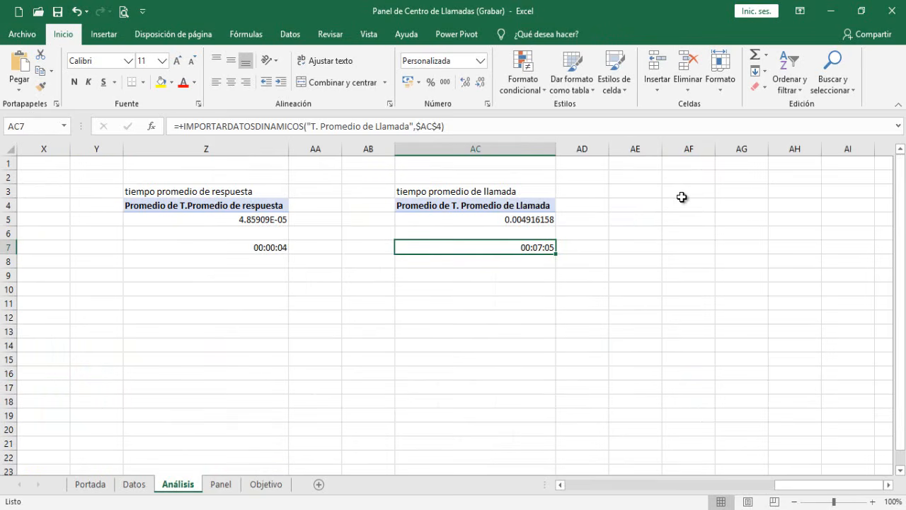
pyautogui.click(683, 198)
pyautogui.write('ti')
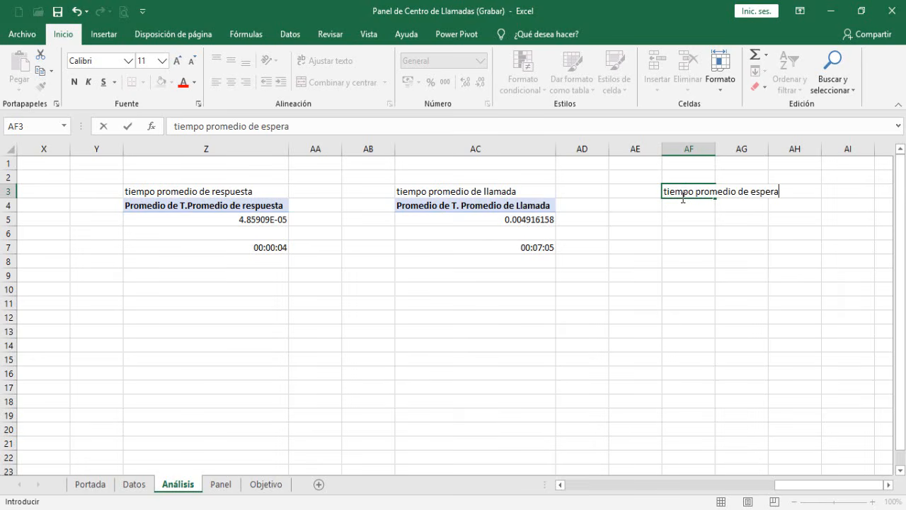
pyautogui.write('empo promedio de espera')
pyautogui.press('Return')
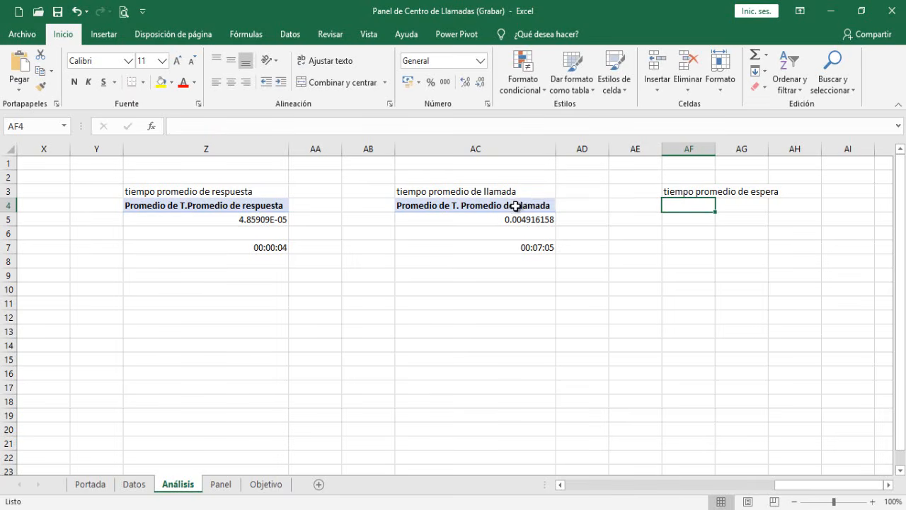
# Step: Copy the average call time pivot table in AC4:AC5 to cell AF4, under the tiempo promedio de espera heading
pyautogui.moveTo(515, 205); pyautogui.dragTo(515, 222)
pyautogui.hotkey('ctrl', 'c')
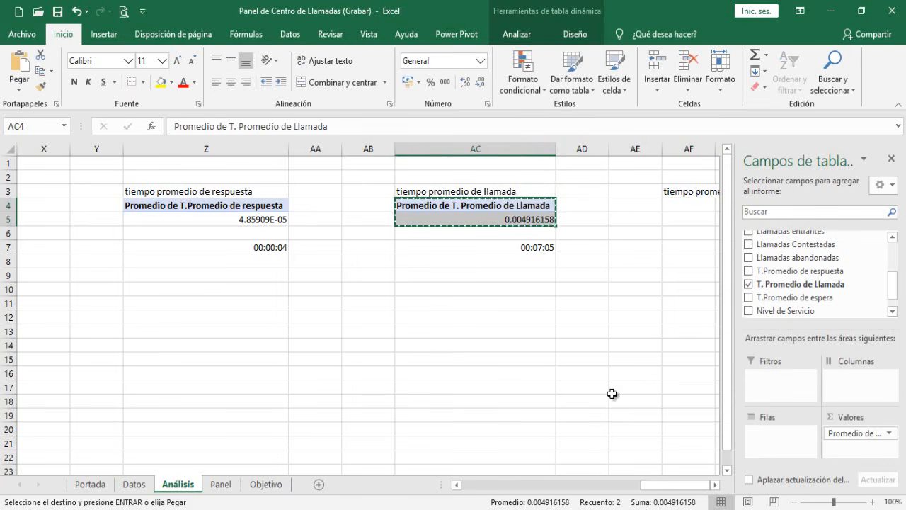
pyautogui.click(715, 484)
pyautogui.click(715, 484)
pyautogui.click(570, 210)
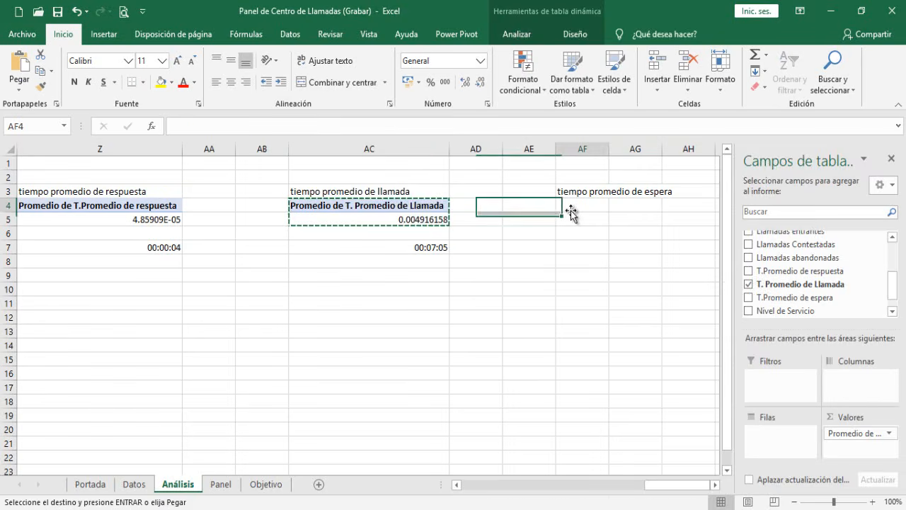
pyautogui.hotkey('ctrl', 'v')
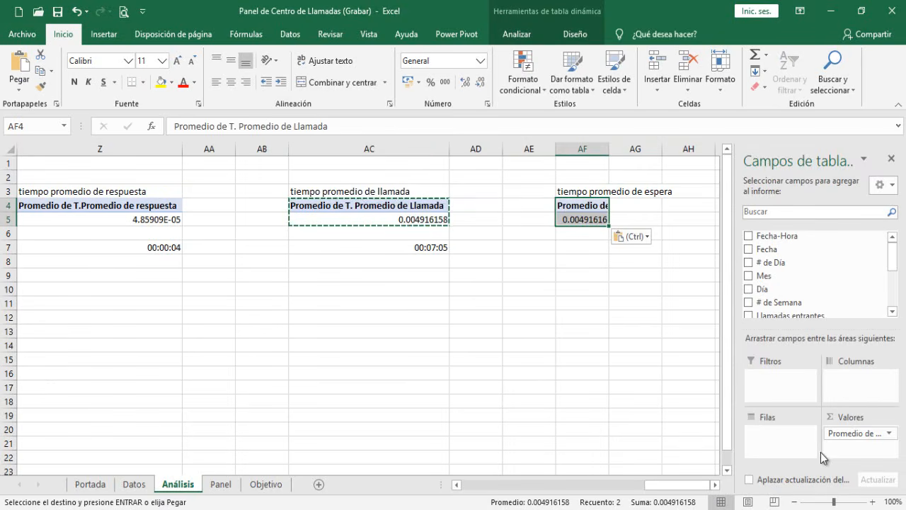
# Step: Replace the copied pivot table's value field with T.Promedio de espera, summarized by Promedio
pyautogui.moveTo(847, 432); pyautogui.dragTo(609, 368)
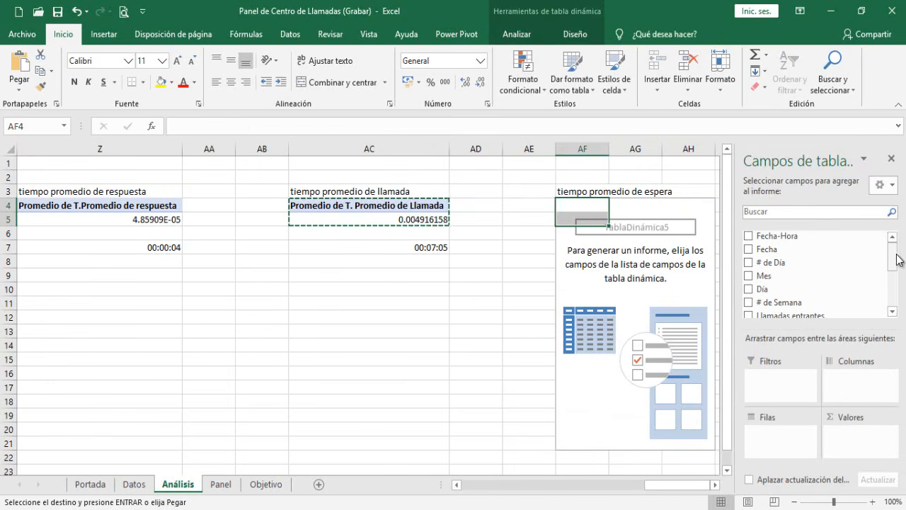
pyautogui.moveTo(897, 258); pyautogui.dragTo(901, 294)
pyautogui.moveTo(786, 285); pyautogui.dragTo(843, 433)
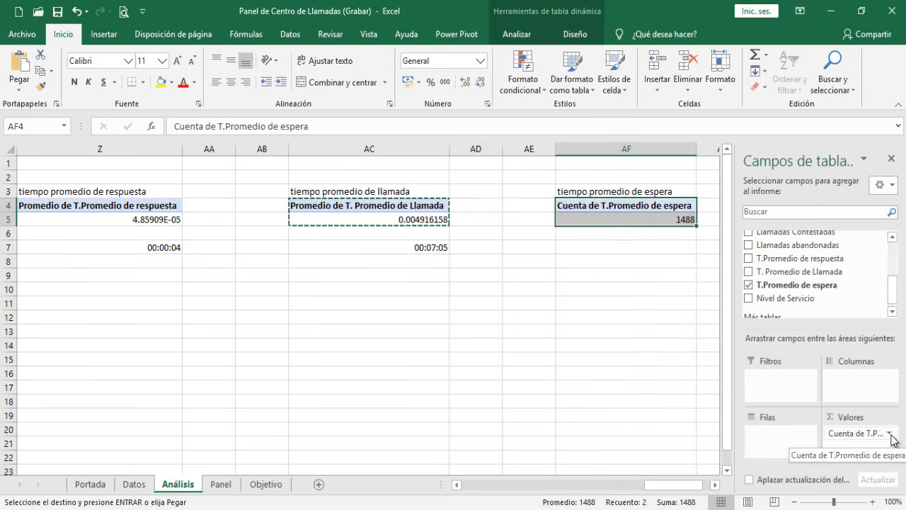
pyautogui.click(891, 435)
pyautogui.click(853, 414)
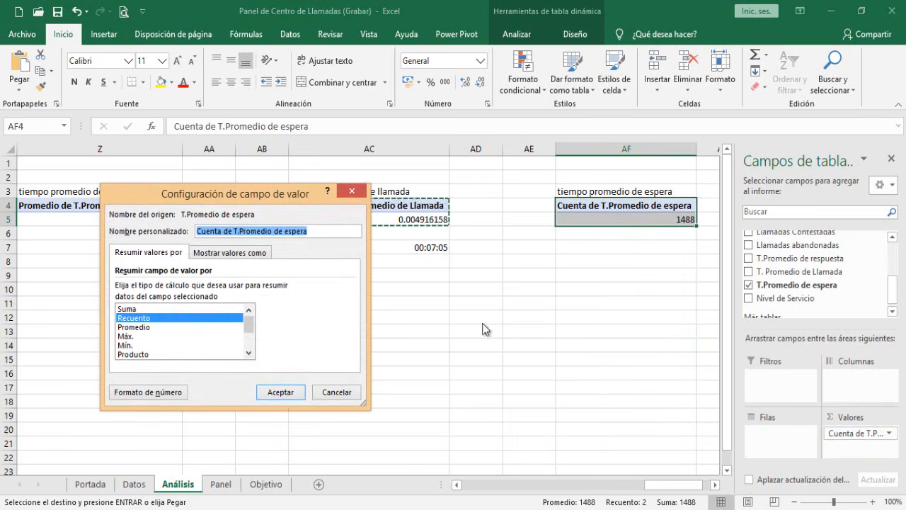
pyautogui.click(128, 328)
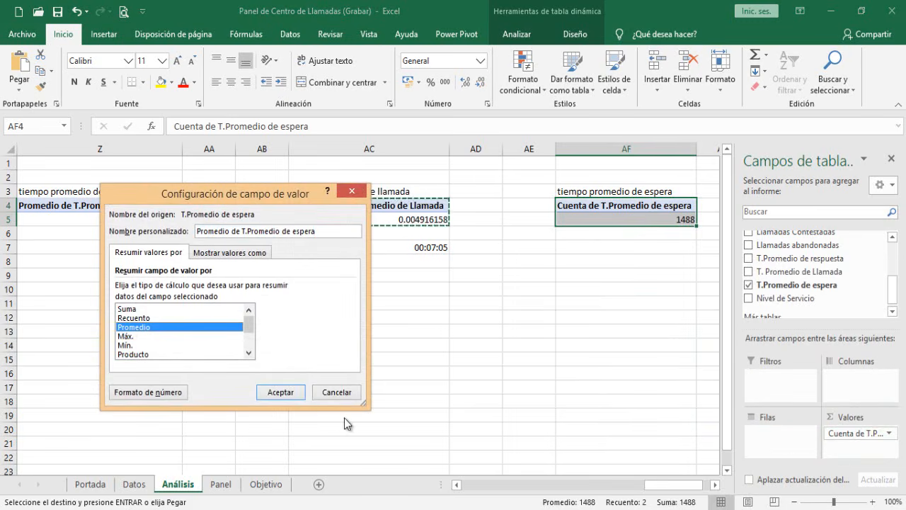
pyautogui.click(283, 394)
# Step: Enter a formula in AF7 that retrieves the average wait time from the pivot table value in AF5
pyautogui.click(715, 485)
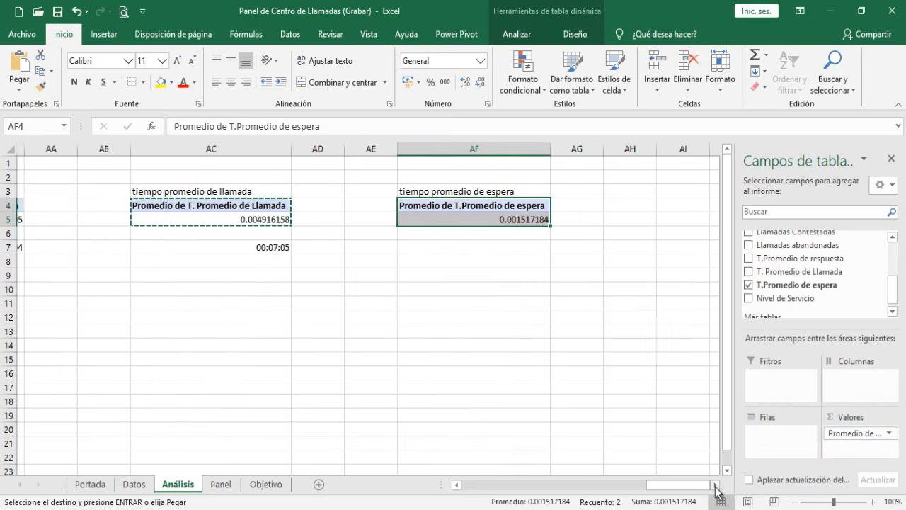
pyautogui.click(716, 485)
pyautogui.click(420, 252)
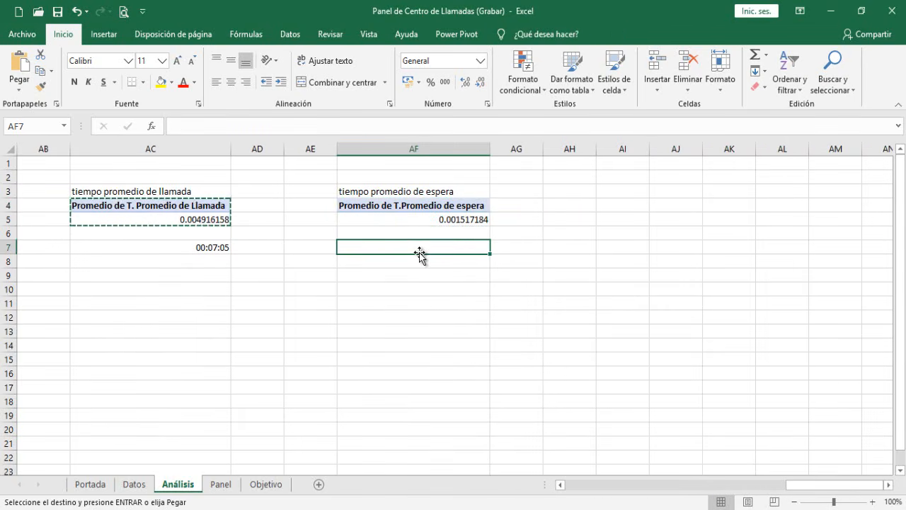
pyautogui.write('+')
pyautogui.press('Up')
pyautogui.press('Up')
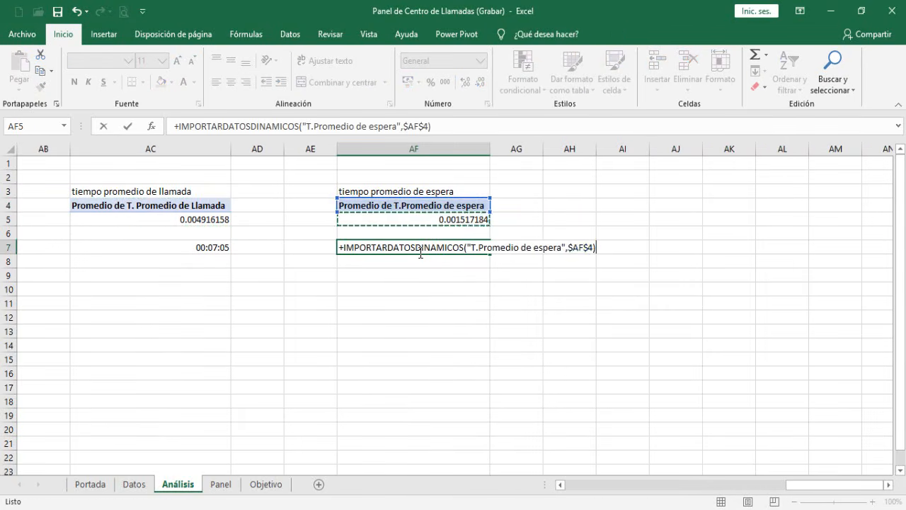
pyautogui.press('Return')
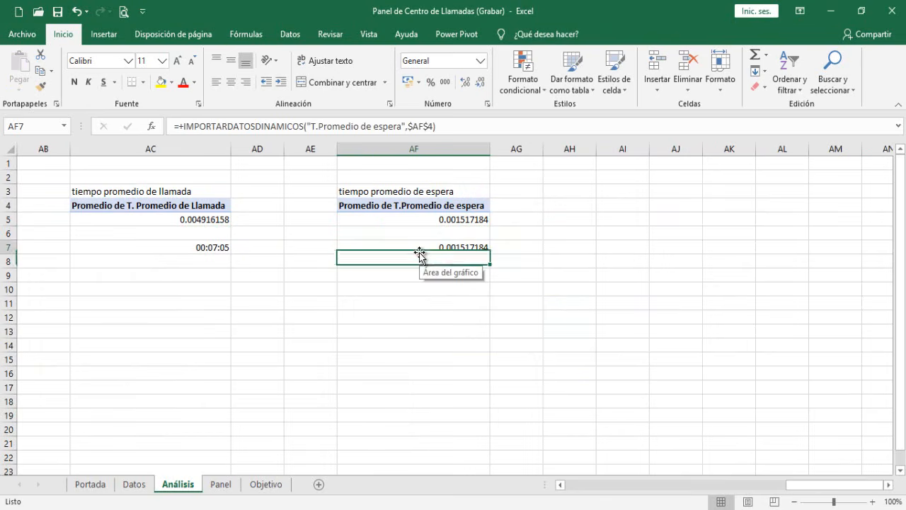
# Step: Copy the time format of cell AC7 onto the average wait time in AF7
pyautogui.click(170, 247)
pyautogui.keyDown('shift'); pyautogui.click(352, 253); pyautogui.keyUp('shift')
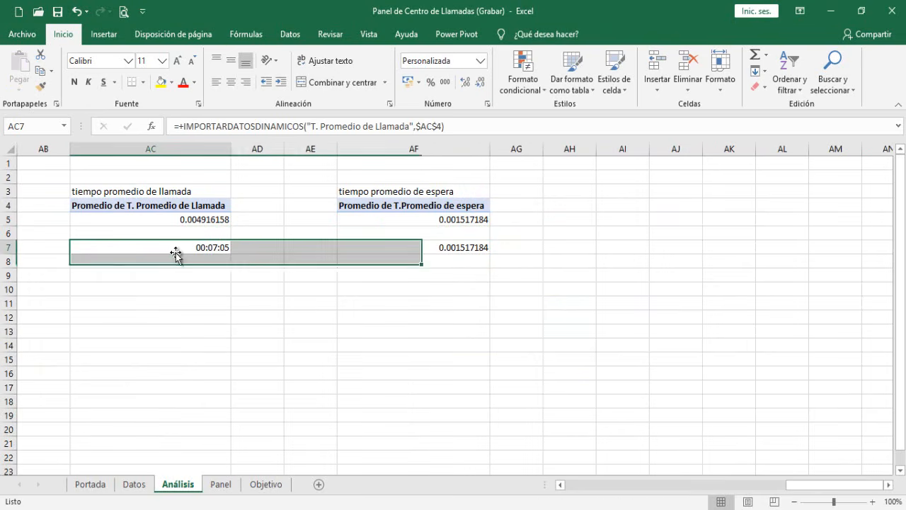
pyautogui.click(193, 249)
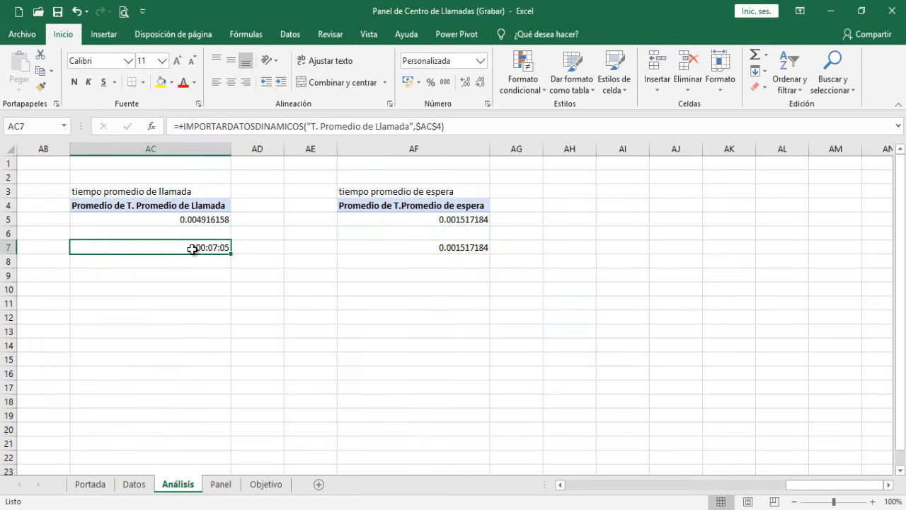
pyautogui.click(42, 92)
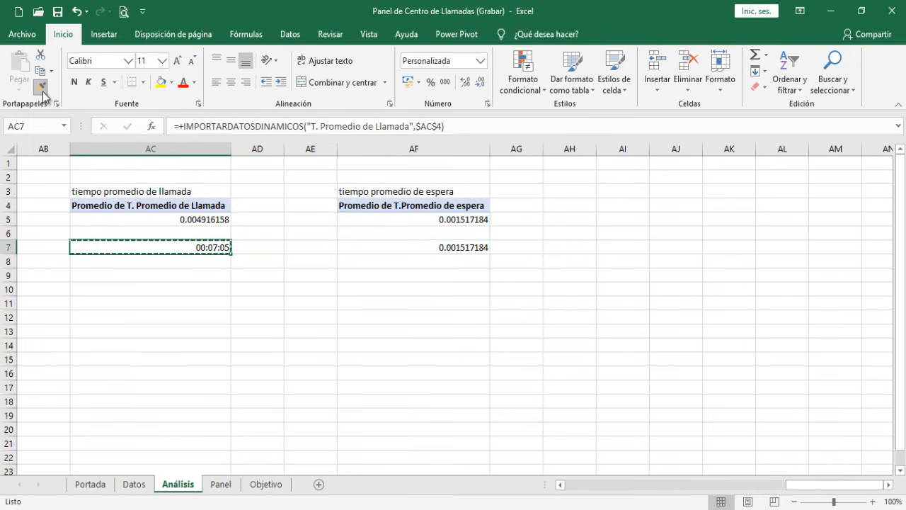
pyautogui.click(461, 246)
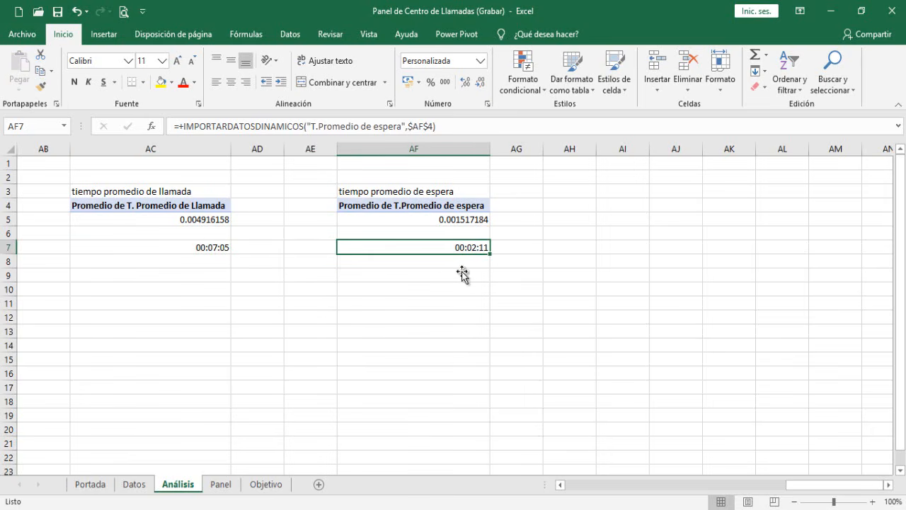
# Step: On the Panel sheet, retitle the time card below Tiempo Promedio de Respuesta as "Tiempo Promedio de Espera", following the Objetivo sheet
pyautogui.click(221, 485)
pyautogui.click(827, 407)
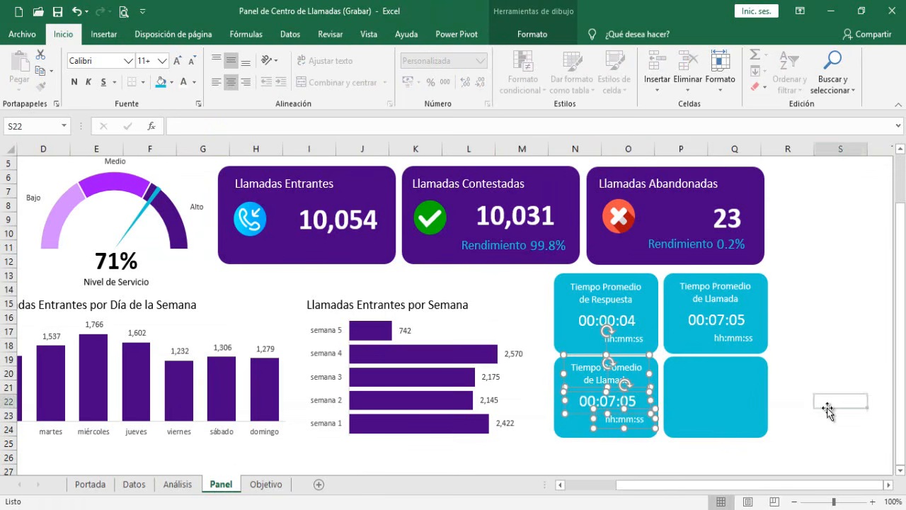
pyautogui.click(272, 484)
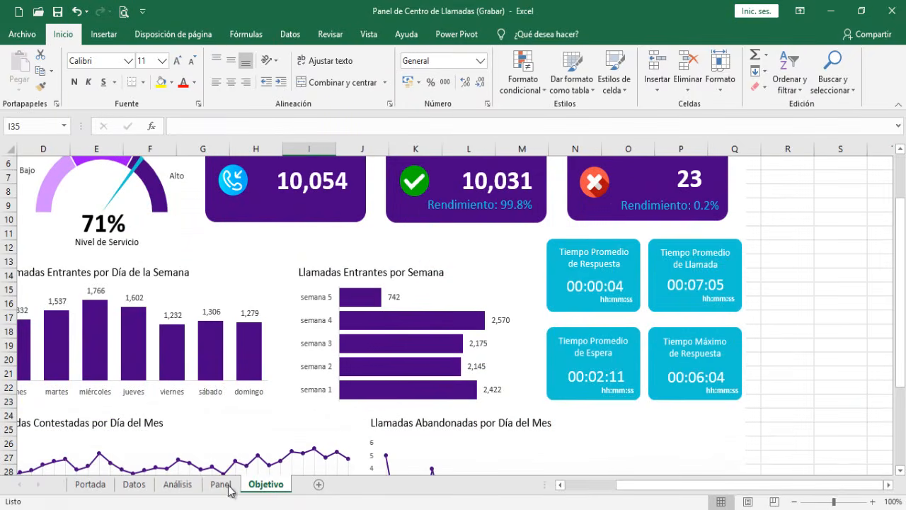
pyautogui.click(220, 486)
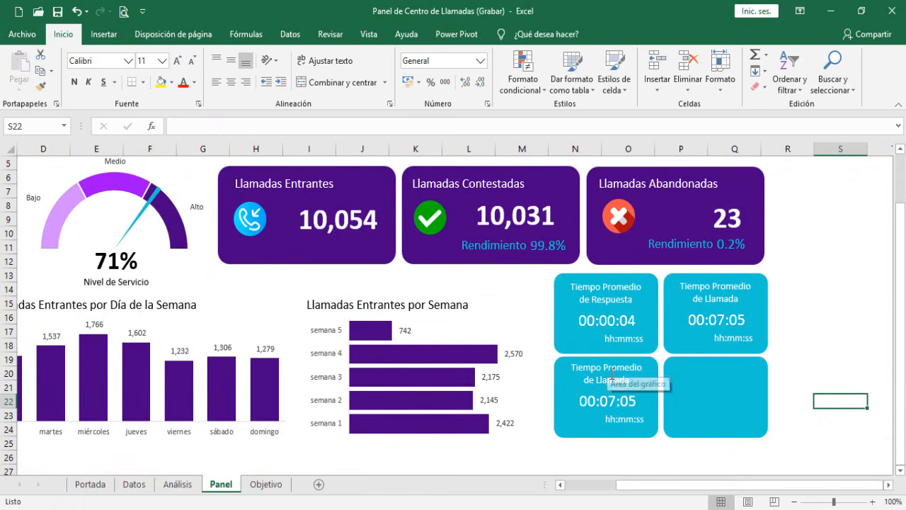
pyautogui.doubleClick(607, 380)
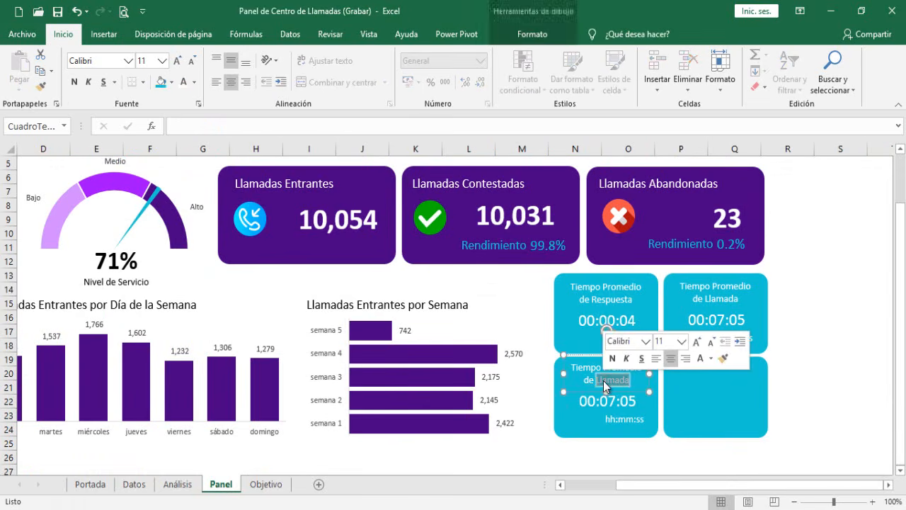
pyautogui.write('Espera')
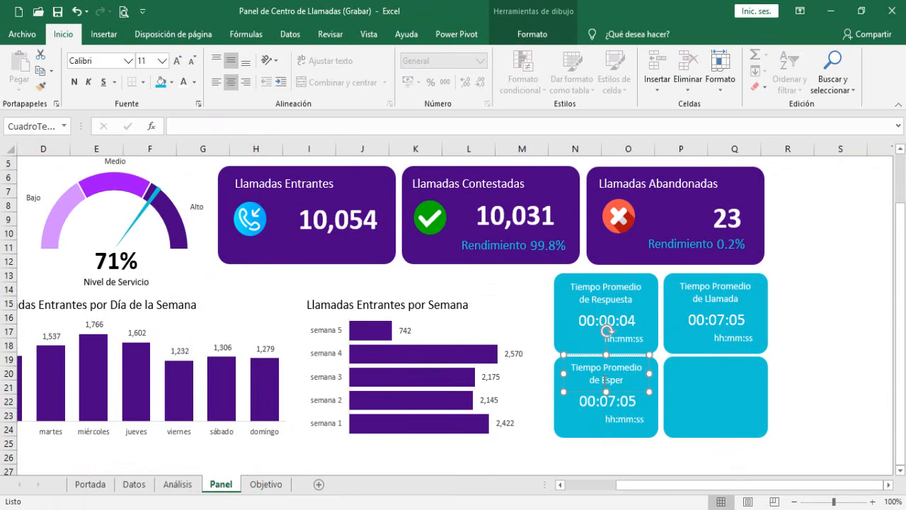
pyautogui.click(633, 456)
# Step: Link the time value of the Tiempo Promedio de Espera card to cell AF7 of the Análisis sheet
pyautogui.click(616, 410)
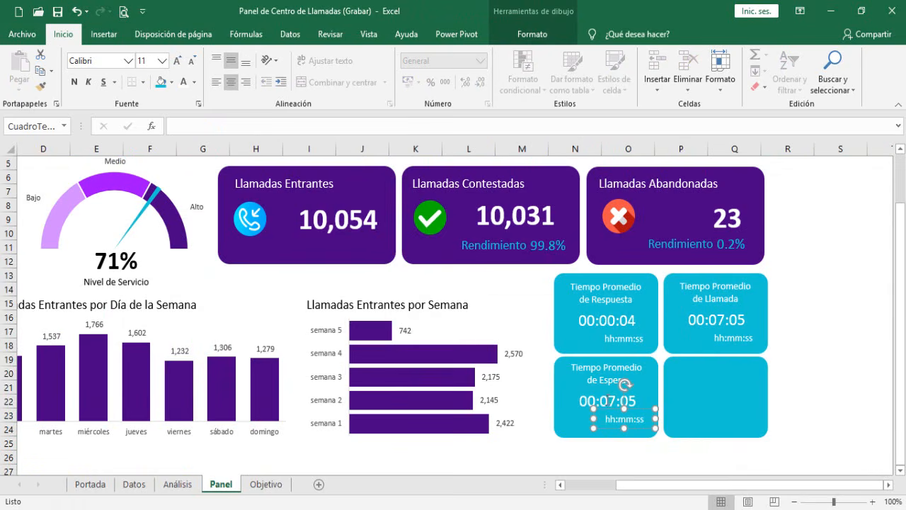
pyautogui.click(815, 429)
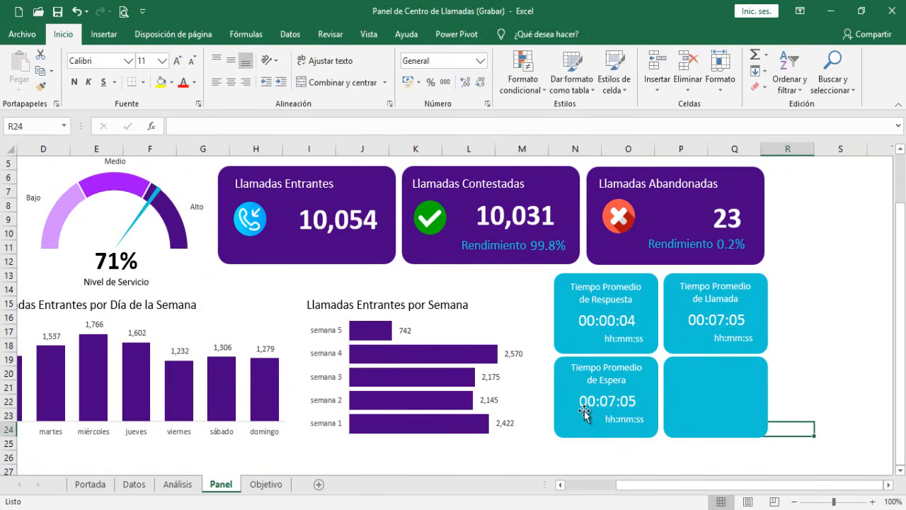
pyautogui.click(587, 408)
pyautogui.moveTo(247, 125); pyautogui.dragTo(162, 112)
pyautogui.write('=')
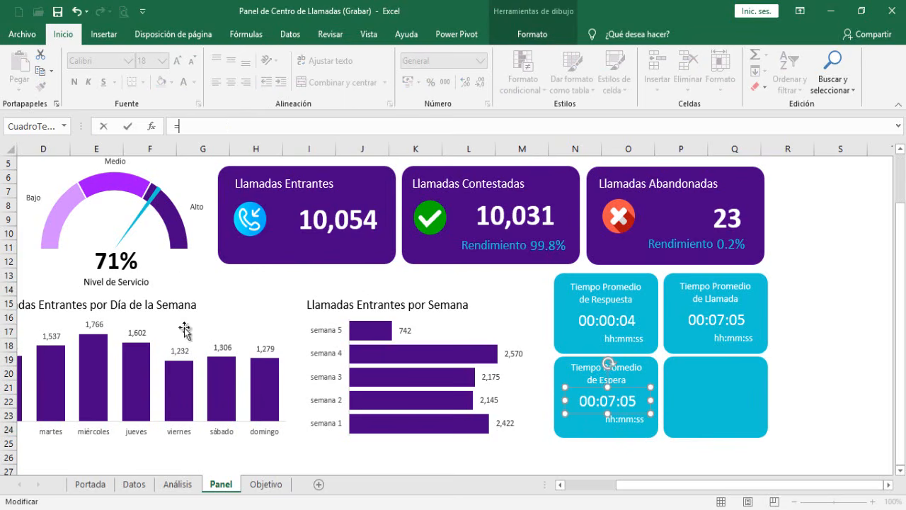
pyautogui.click(178, 485)
pyautogui.click(469, 247)
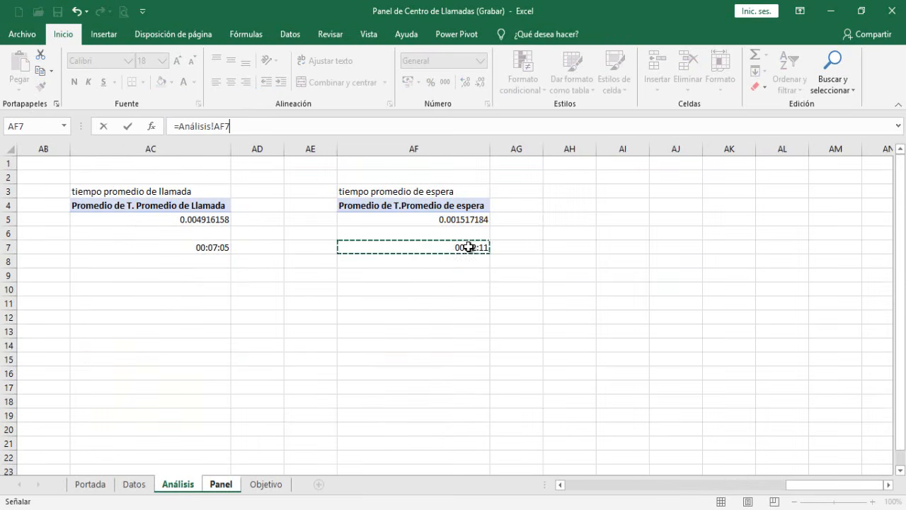
pyautogui.press('Return')
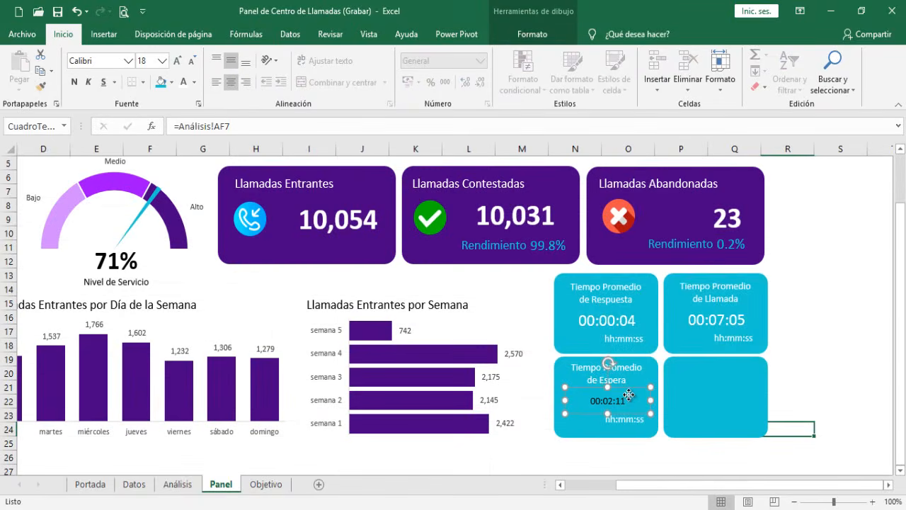
# Step: Copy the text formatting of the Tiempo Promedio de Respuesta value onto the Tiempo Promedio de Espera value
pyautogui.moveTo(629, 395); pyautogui.dragTo(626, 341)
pyautogui.hotkey('ctrl', 'z')
pyautogui.click(608, 321)
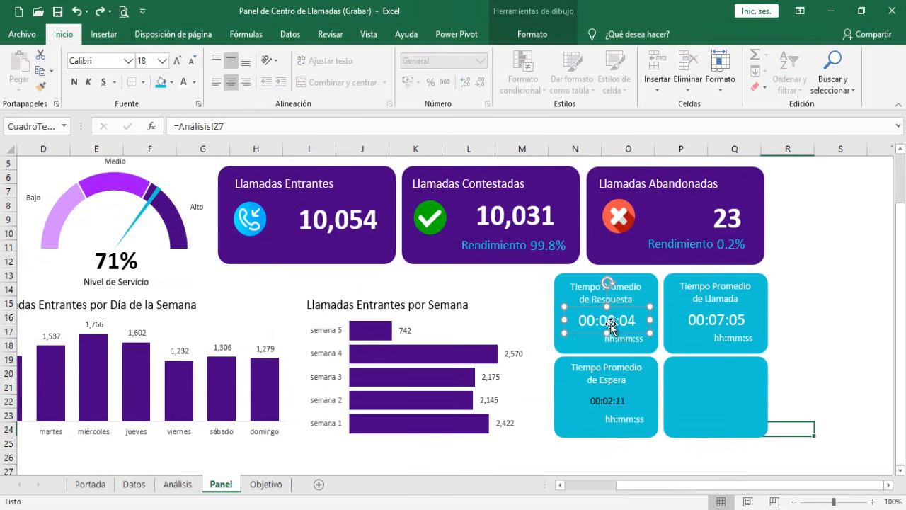
pyautogui.click(39, 87)
pyautogui.click(612, 398)
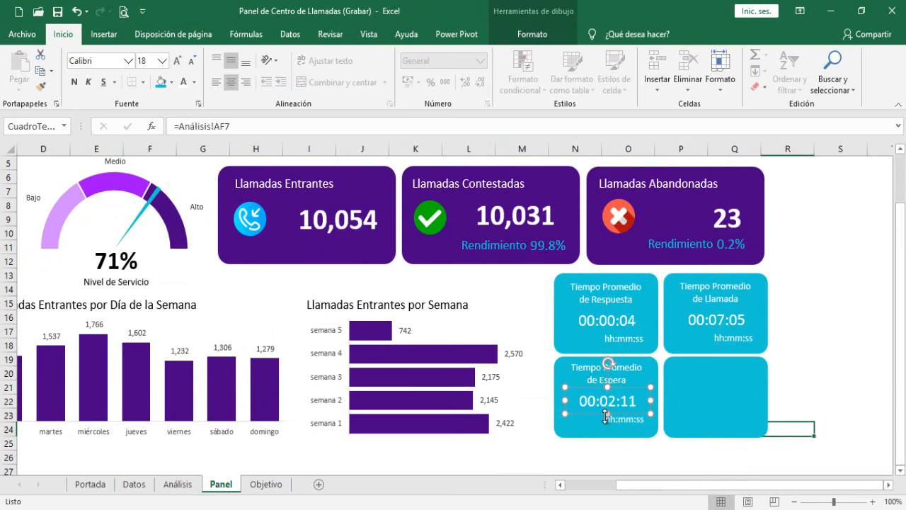
# Step: Duplicate the Tiempo Promedio de Espera card's title, value and hh:mm:ss text boxes onto the empty fourth card
pyautogui.keyDown('shift'); pyautogui.click(612, 423); pyautogui.keyUp('shift')
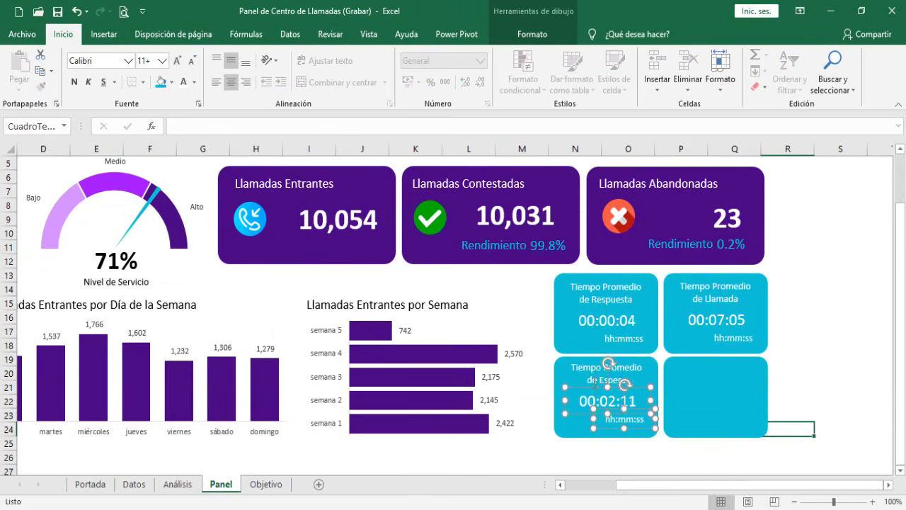
pyautogui.keyDown('shift'); pyautogui.click(591, 374); pyautogui.keyUp('shift')
pyautogui.hotkey('ctrl', 'c')
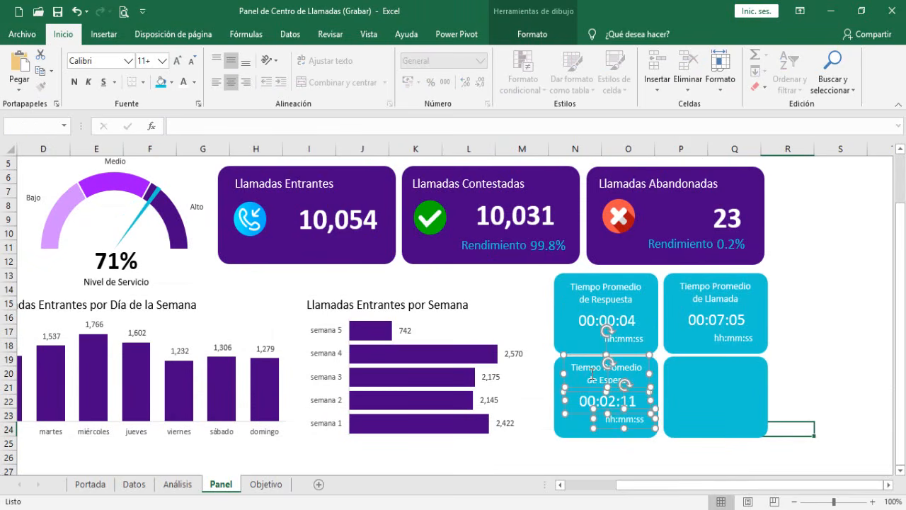
pyautogui.hotkey('ctrl', 'v')
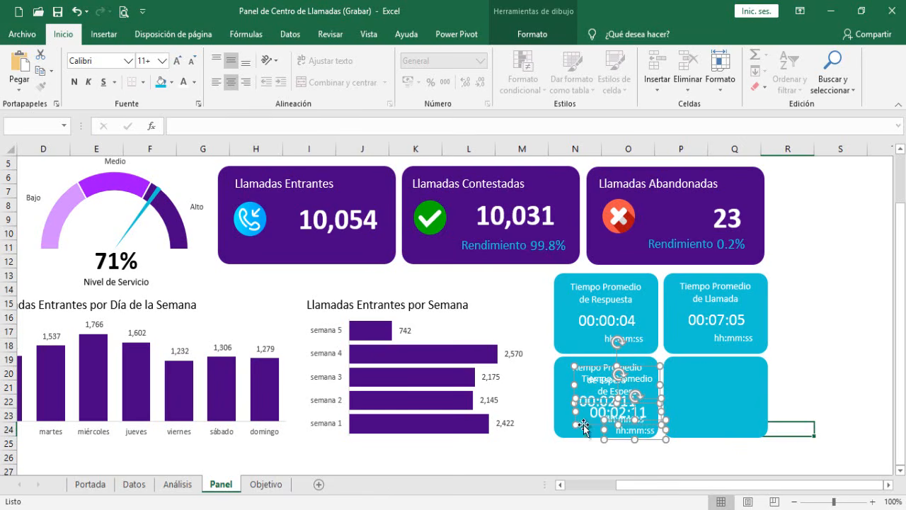
pyautogui.moveTo(584, 426); pyautogui.dragTo(683, 418)
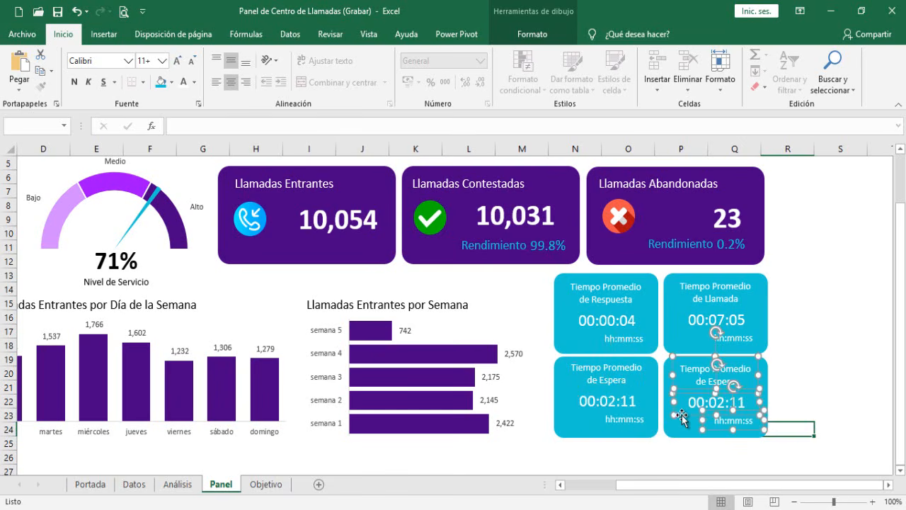
# Step: Check the fourth card's title on the Objetivo sheet and enter the heading "tiempo máximo de respuesta" in AI3 of Análisis
pyautogui.click(272, 487)
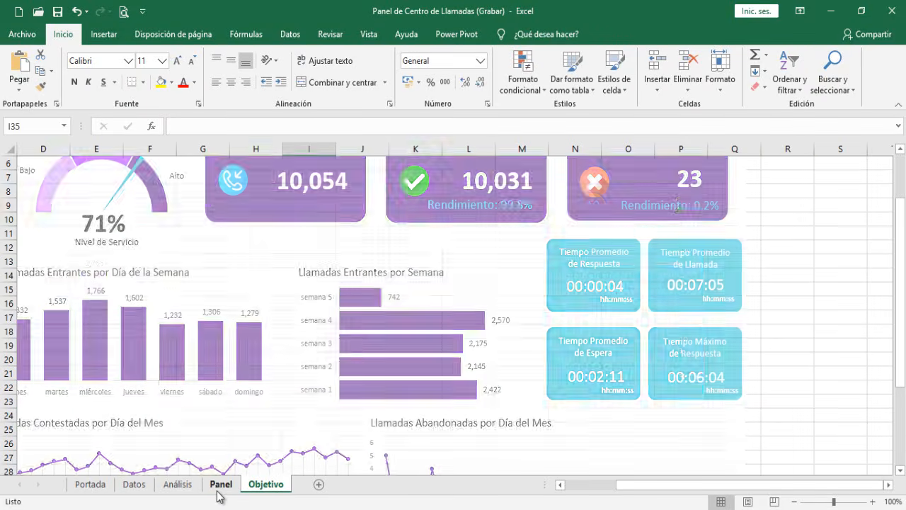
pyautogui.click(220, 485)
pyautogui.click(178, 484)
pyautogui.click(616, 190)
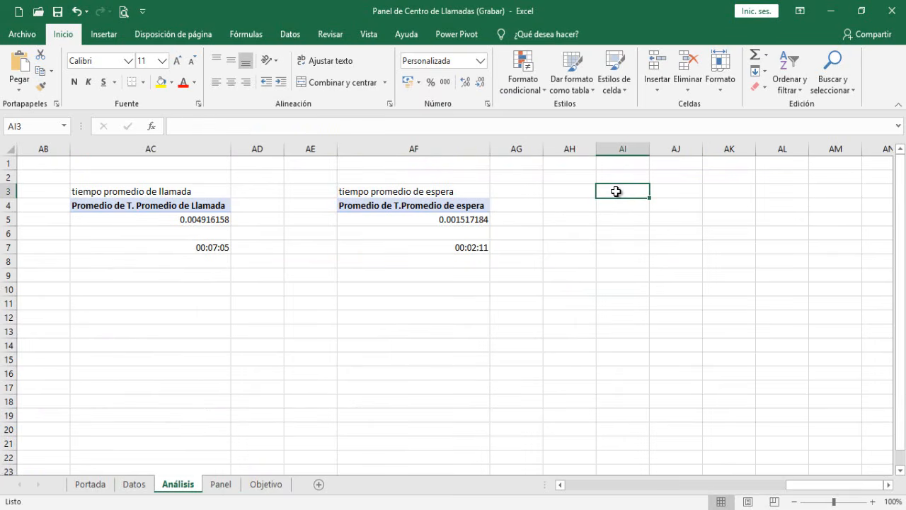
pyautogui.write('tiempo máximo de respuesta')
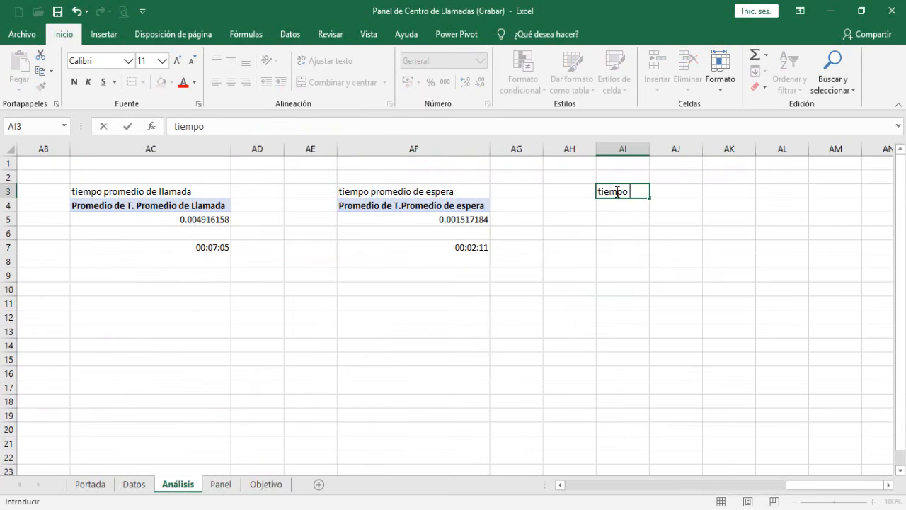
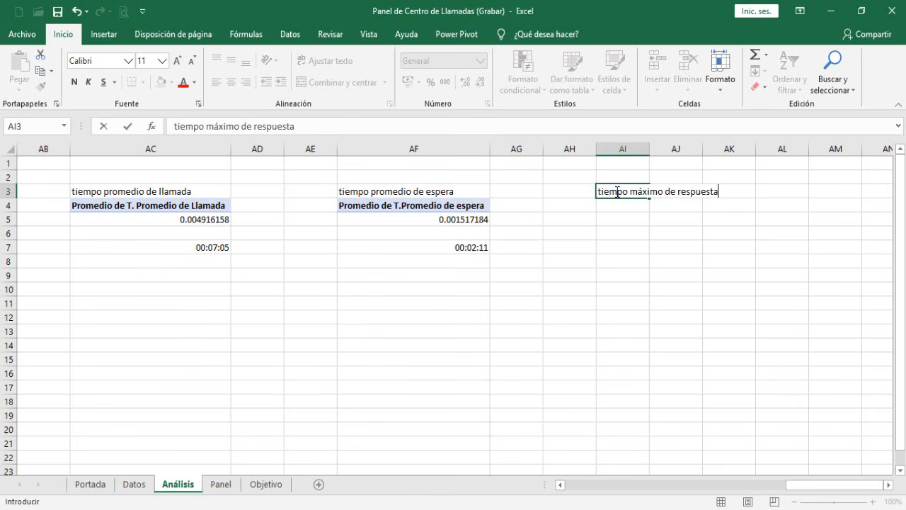
pyautogui.press('Return')
# Step: Copy the average wait time pivot table in AF4:AF5 to cell AI4, under the tiempo máximo de respuesta heading
pyautogui.moveTo(455, 204); pyautogui.dragTo(458, 218)
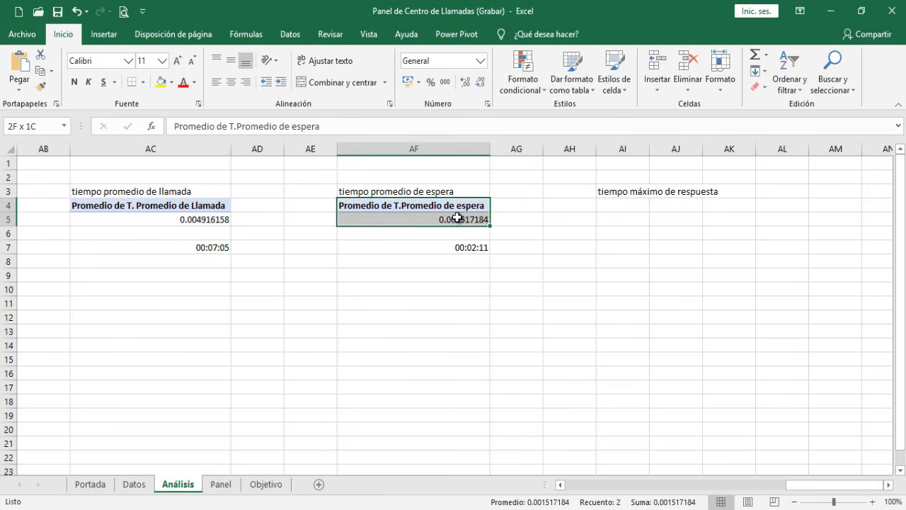
pyautogui.hotkey('ctrl', 'c')
pyautogui.click(618, 209)
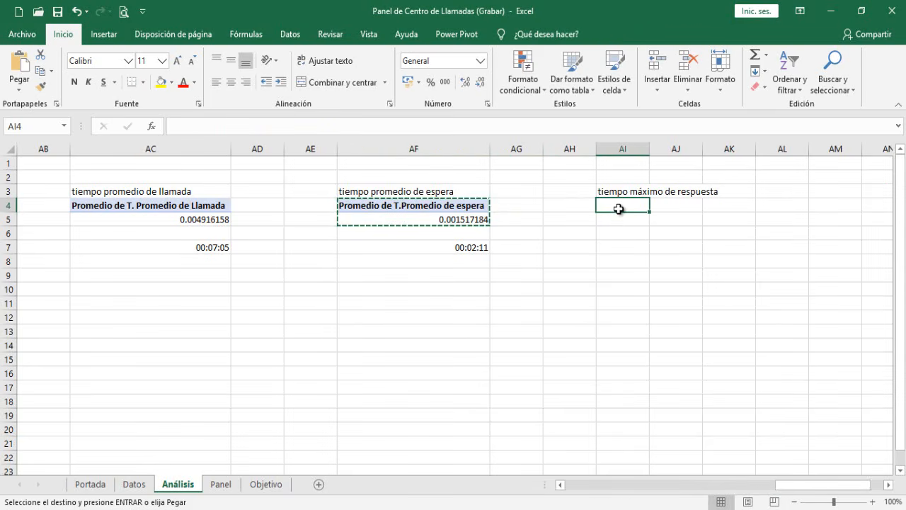
pyautogui.hotkey('ctrl', 'v')
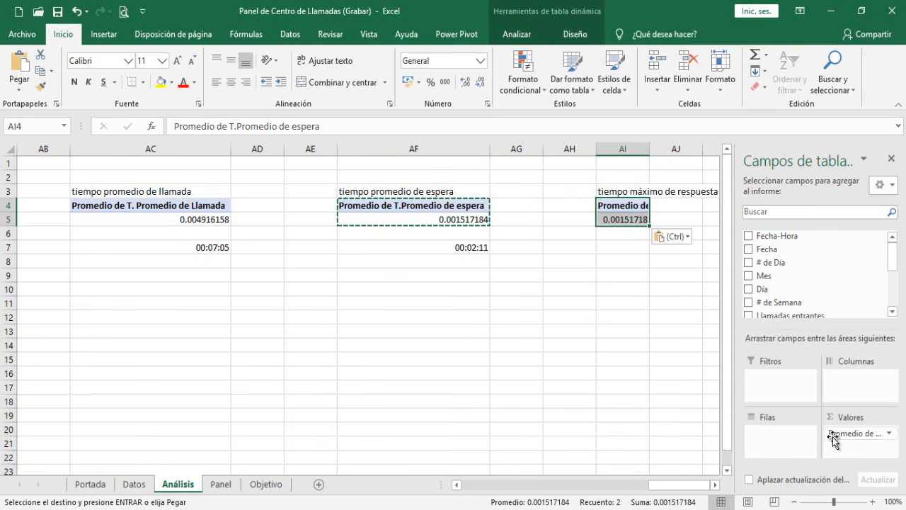
# Step: Replace the value field of the pivot table in AI4 with T.Promedio de respuesta, summarized by Máx
pyautogui.moveTo(834, 439); pyautogui.dragTo(602, 409)
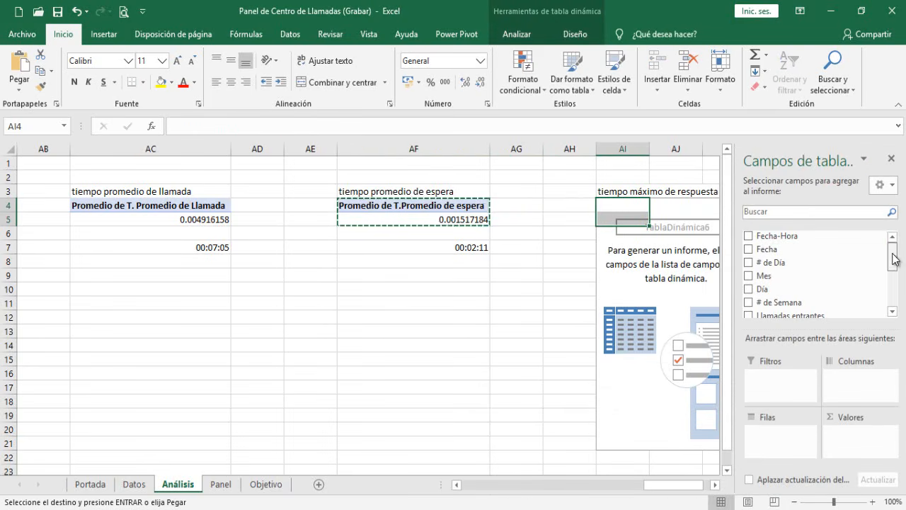
pyautogui.moveTo(894, 255); pyautogui.dragTo(898, 289)
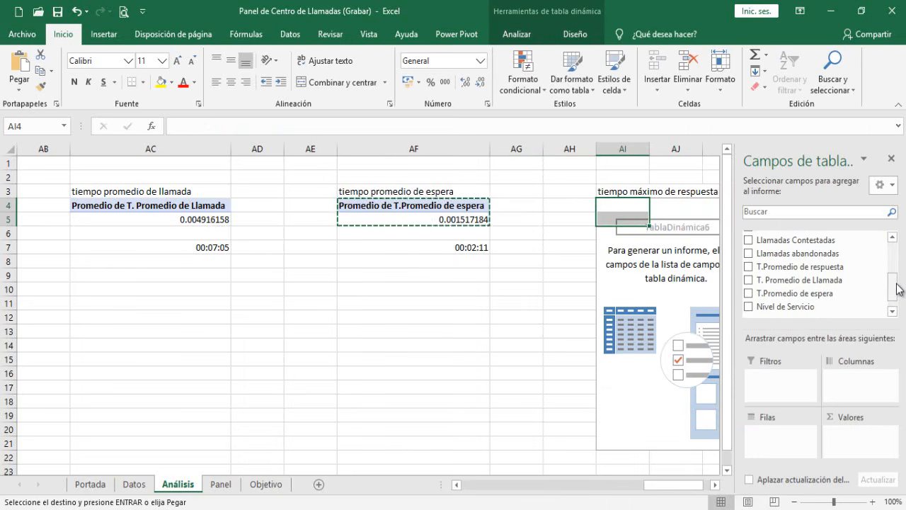
pyautogui.moveTo(797, 266); pyautogui.dragTo(874, 444)
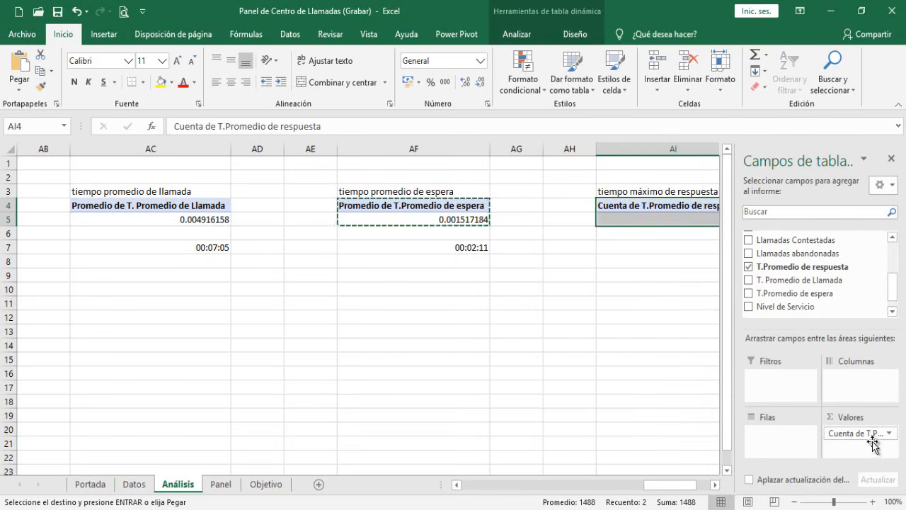
pyautogui.click(887, 435)
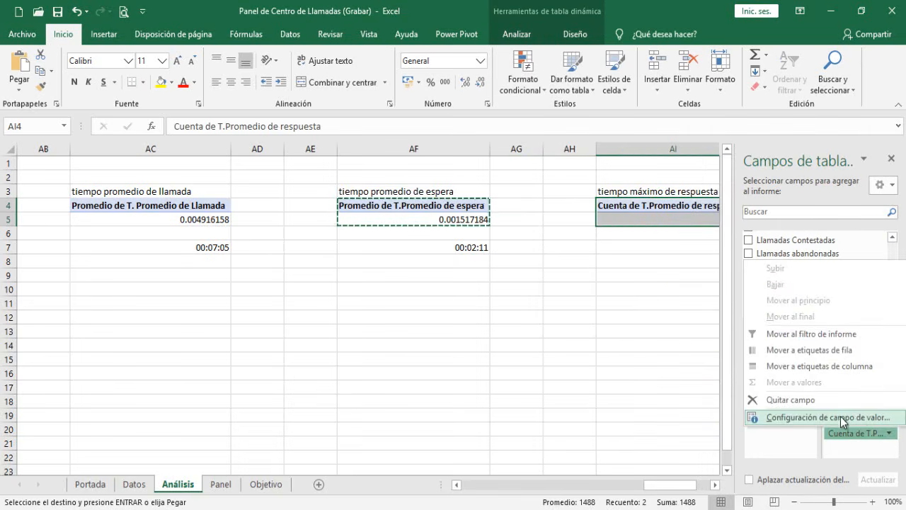
pyautogui.click(842, 418)
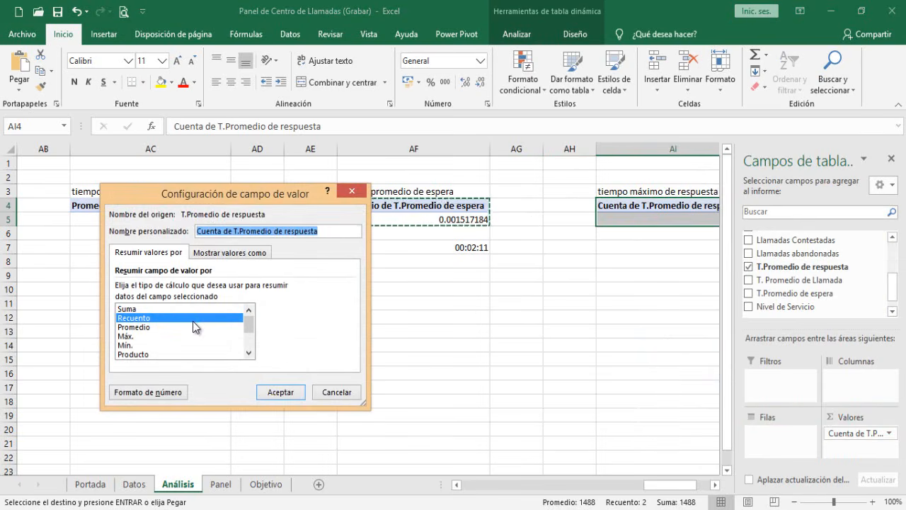
pyautogui.click(130, 337)
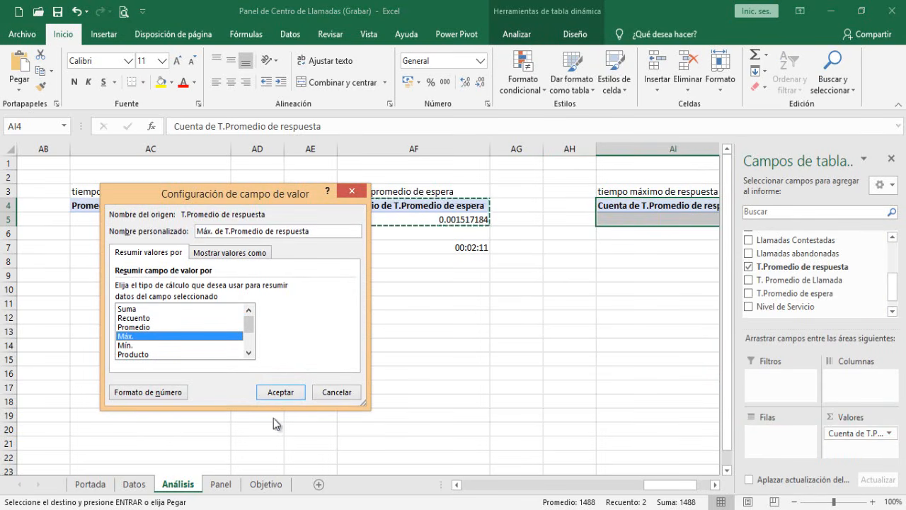
pyautogui.click(279, 393)
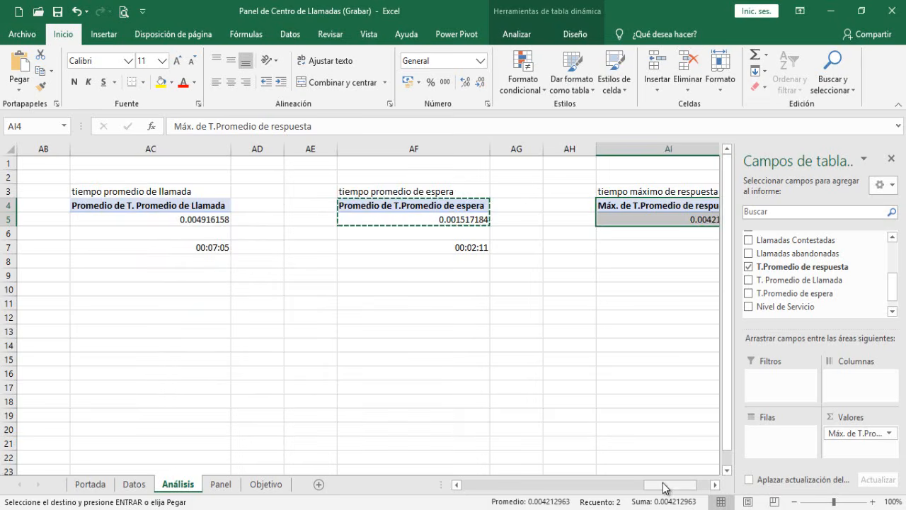
# Step: Enter a formula in AI7 that retrieves the maximum response time from the pivot table value in AI5
pyautogui.moveTo(665, 488); pyautogui.dragTo(674, 487)
pyautogui.click(468, 248)
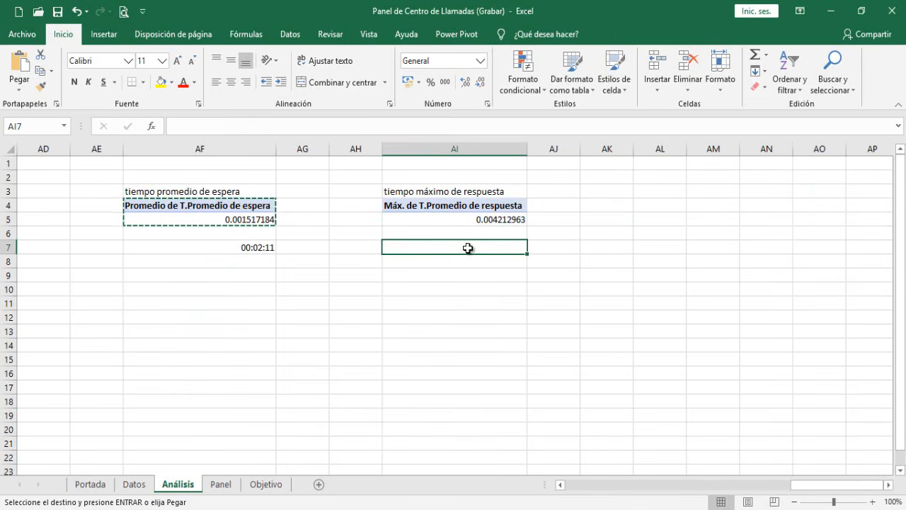
pyautogui.write('=')
pyautogui.press('Up')
pyautogui.press('Up')
pyautogui.press('Return')
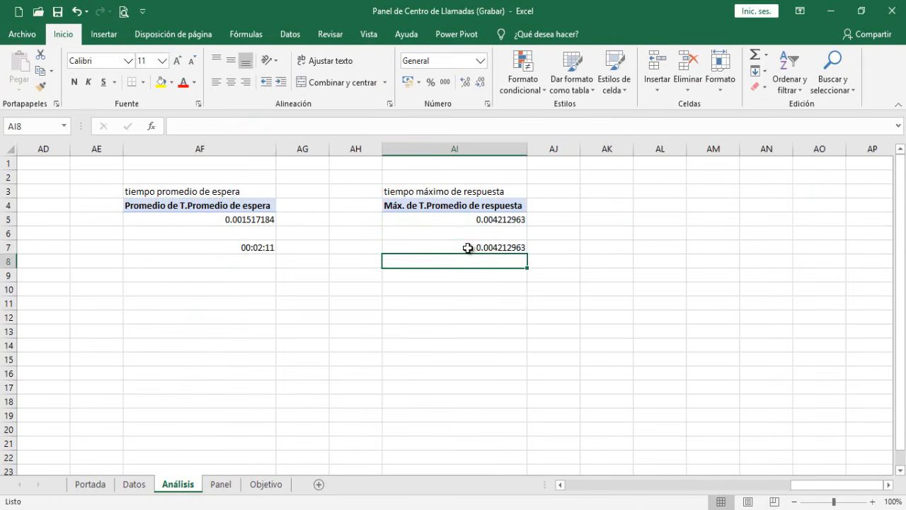
# Step: Copy the time format of cell AF7 onto the maximum response time in AI7
pyautogui.click(468, 248)
pyautogui.click(257, 250)
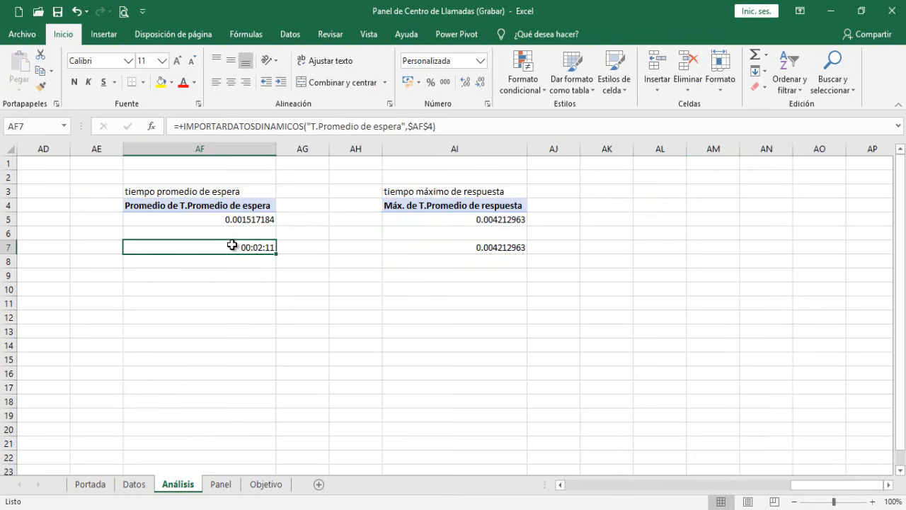
pyautogui.click(41, 86)
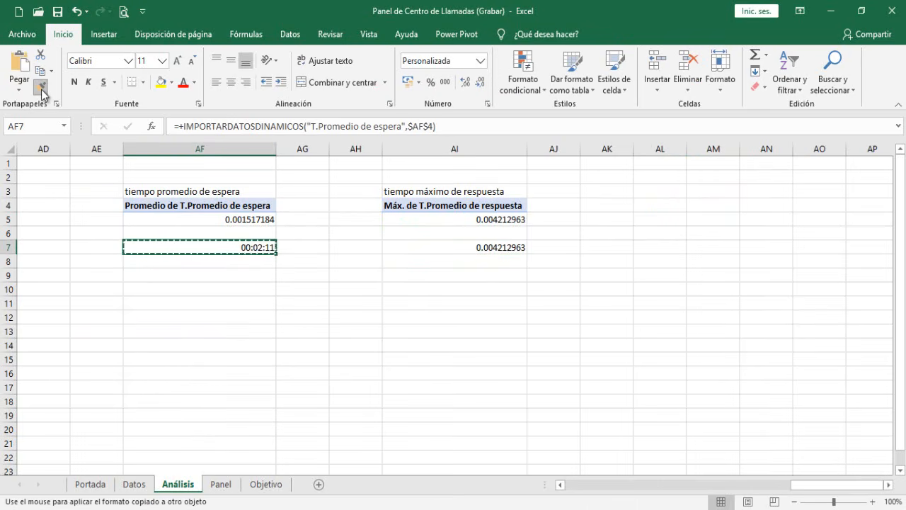
pyautogui.click(487, 250)
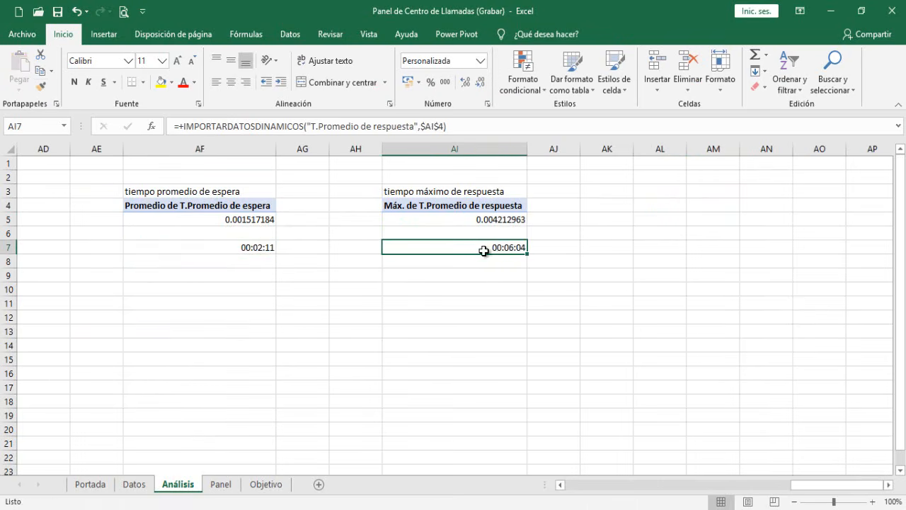
# Step: Retitle the fourth time card in the Panel sheet, the duplicate Tiempo Promedio de Espera card, as "Tiempo Máximo de Repuesta"
pyautogui.click(226, 486)
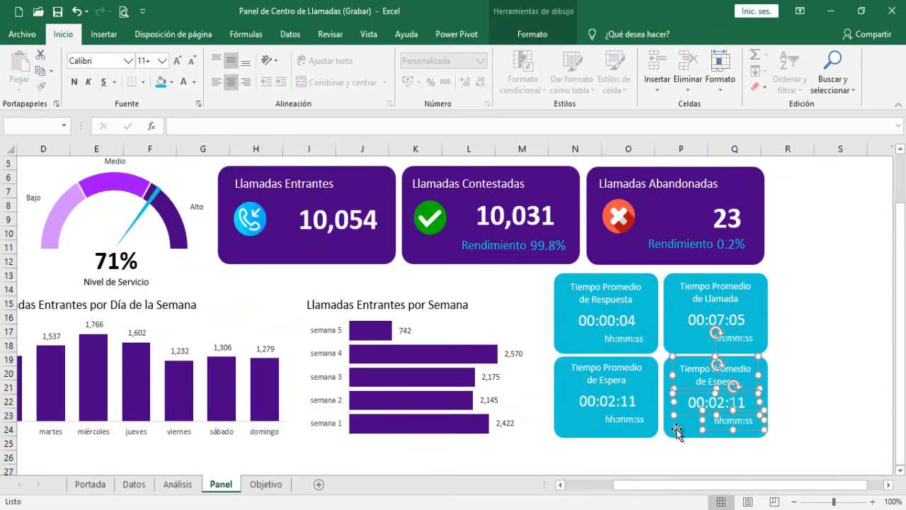
pyautogui.click(178, 492)
pyautogui.click(219, 489)
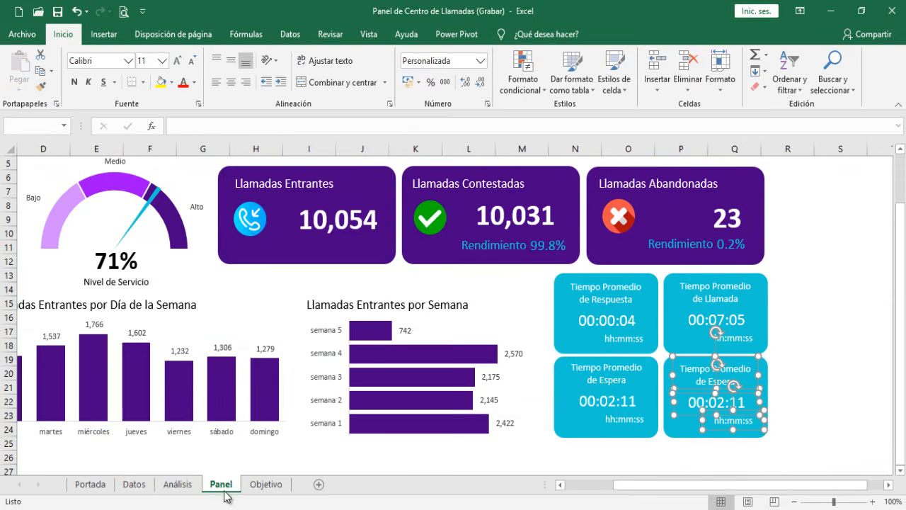
pyautogui.moveTo(743, 382); pyautogui.dragTo(722, 373)
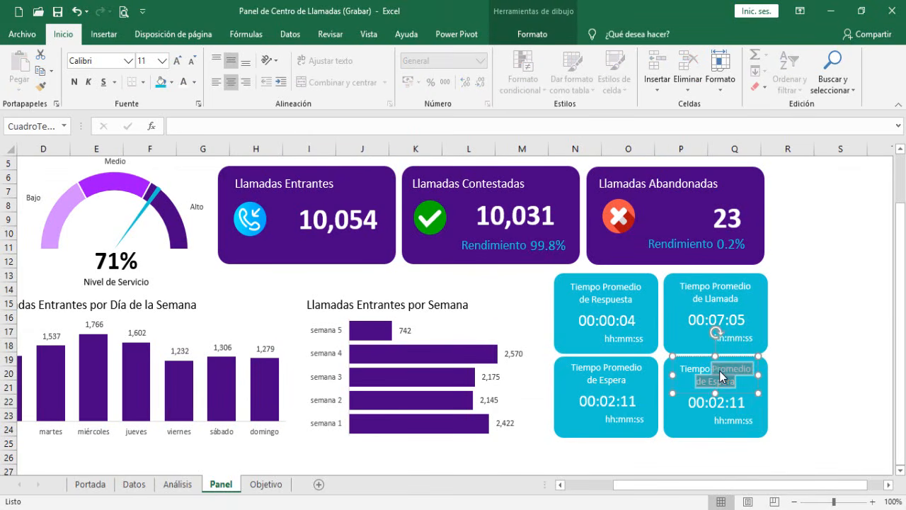
pyautogui.write('Má')
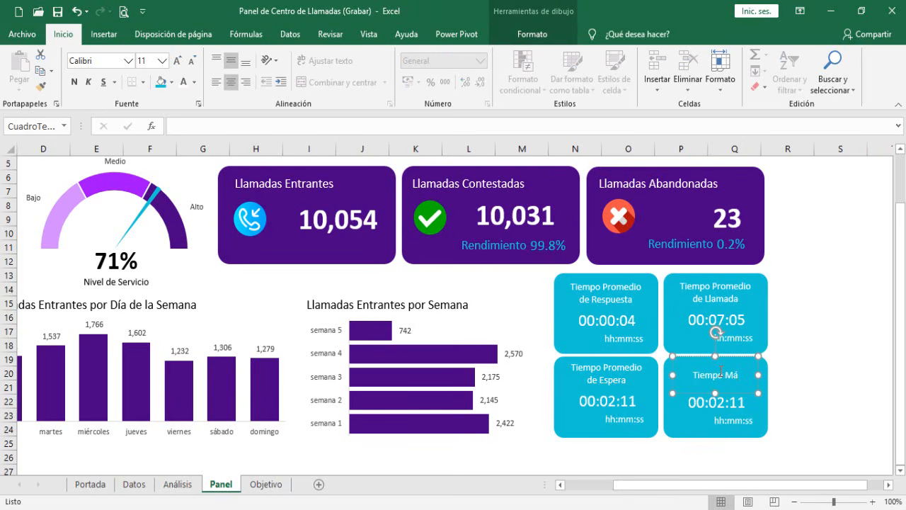
pyautogui.write('ximo de Re')
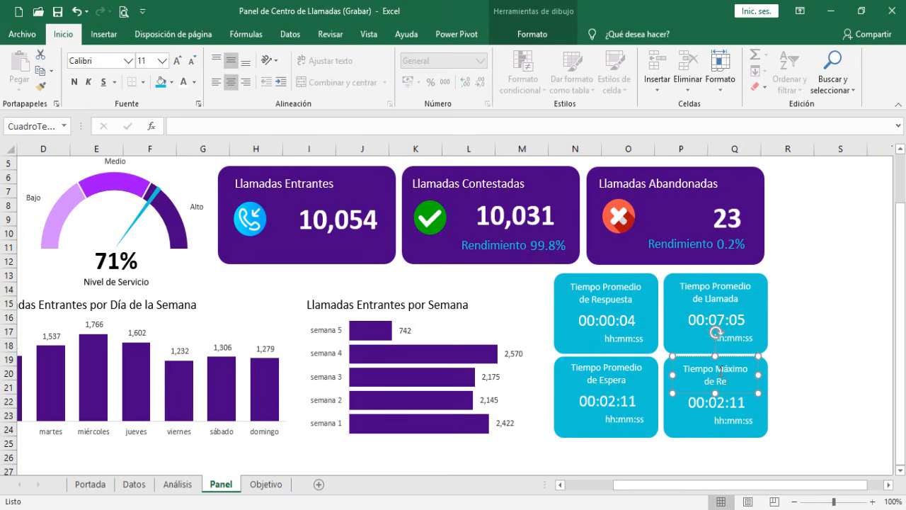
pyautogui.write('pue')
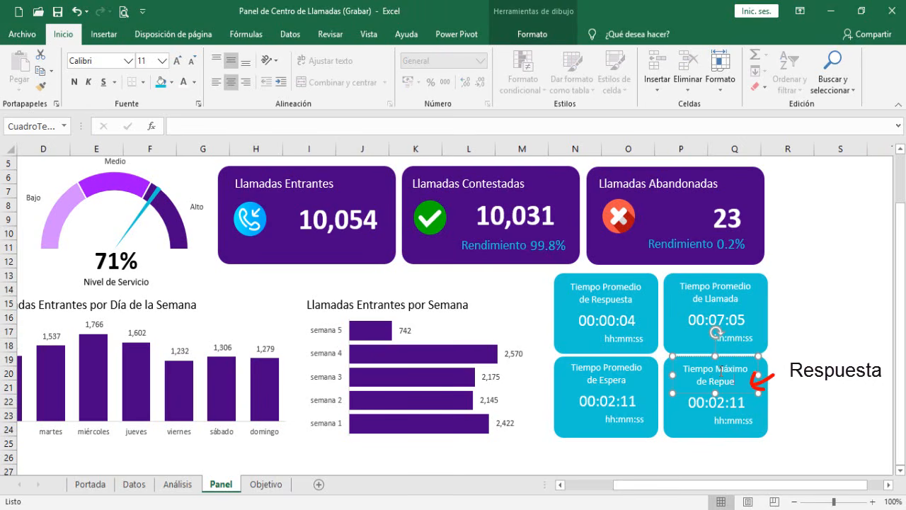
pyautogui.write('sta')
pyautogui.click(842, 390)
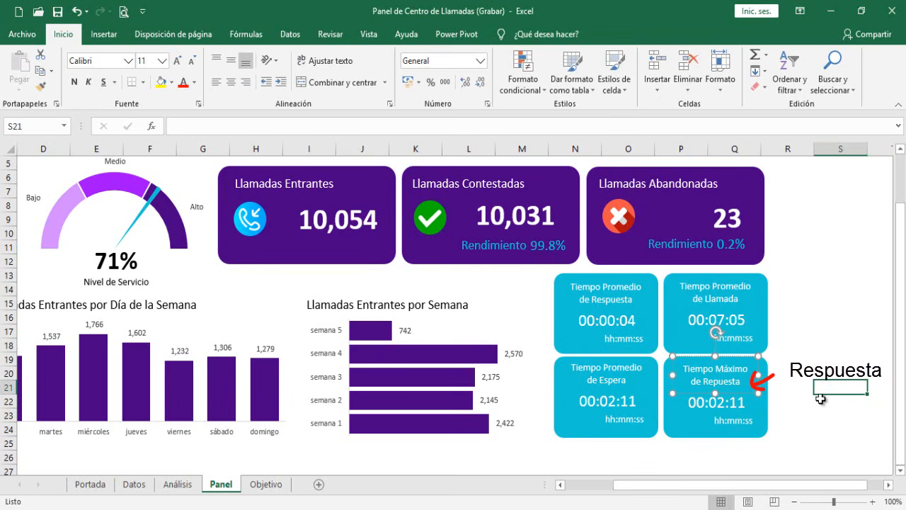
# Step: Link the value text box of the maximum response time card to cell AI7 of the Análisis sheet
pyautogui.click(691, 415)
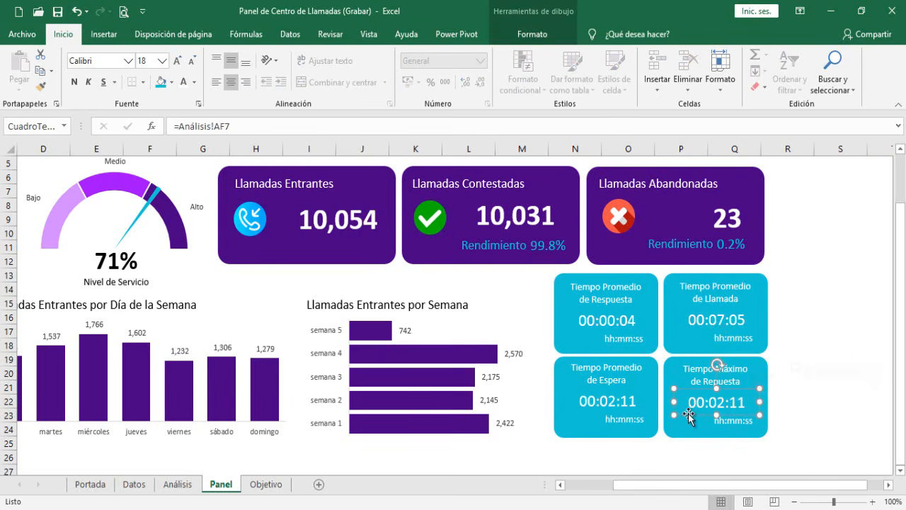
pyautogui.moveTo(241, 126); pyautogui.dragTo(121, 121)
pyautogui.write('=')
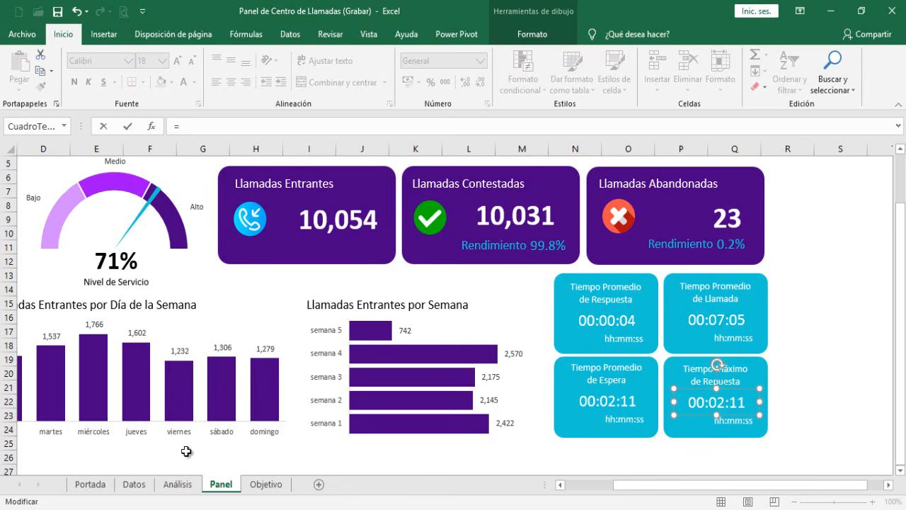
pyautogui.click(178, 484)
pyautogui.click(457, 244)
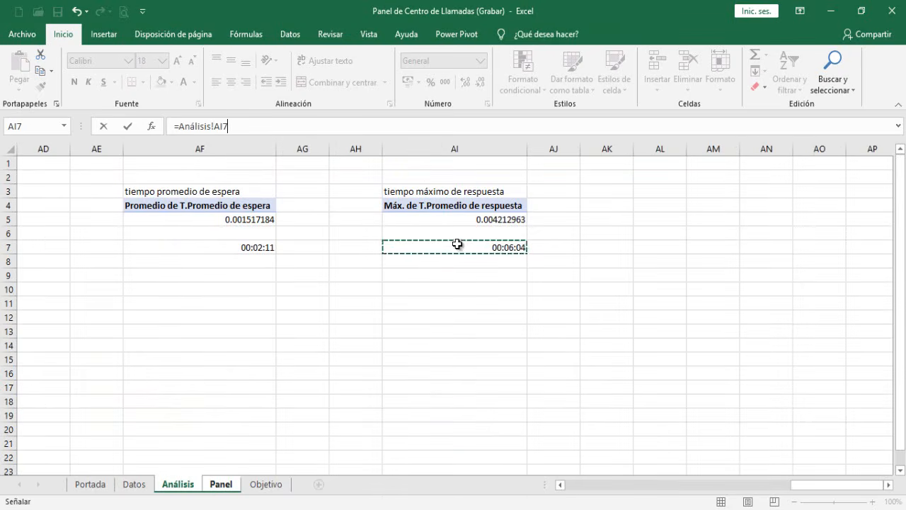
pyautogui.press('Return')
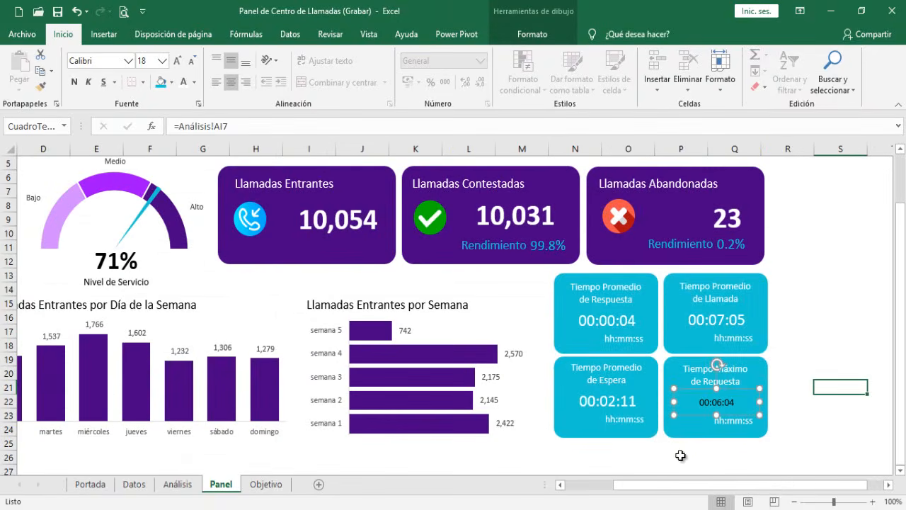
# Step: Copy the text format of the Tiempo Promedio de Espera value onto the maximum response time value
pyautogui.click(624, 408)
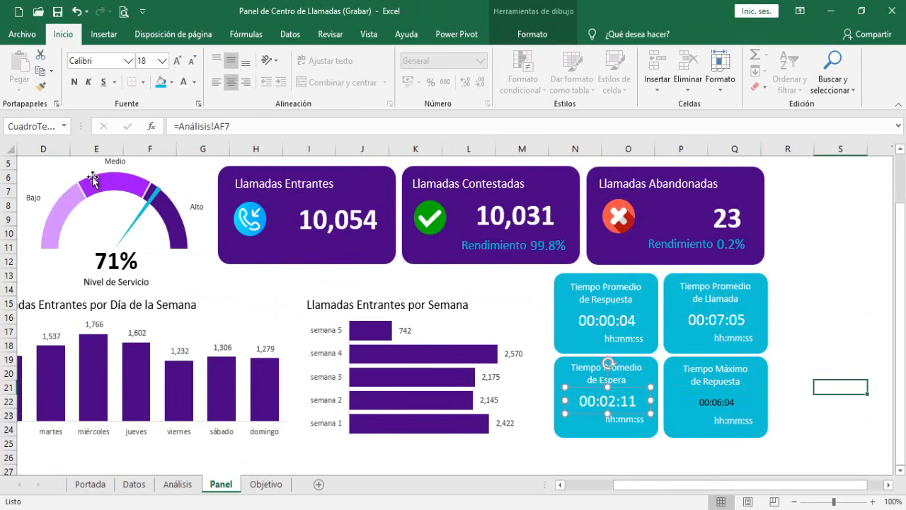
pyautogui.click(41, 85)
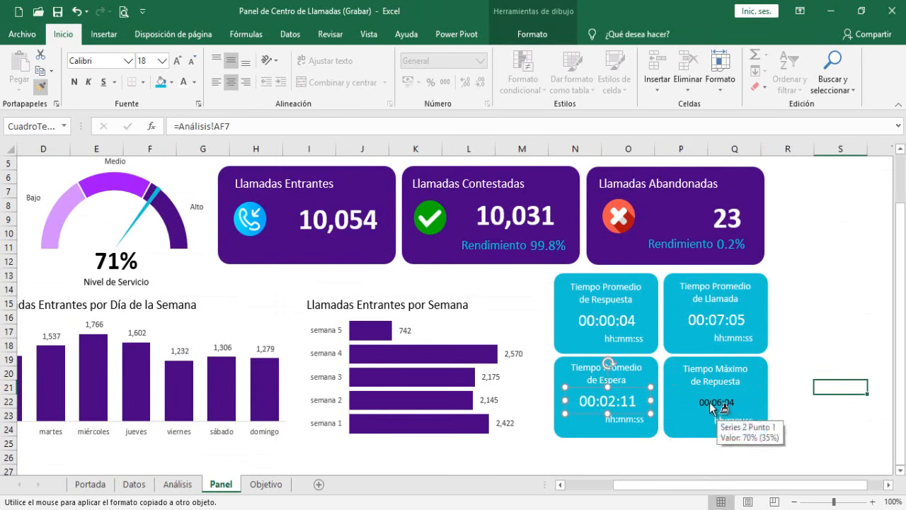
pyautogui.click(708, 401)
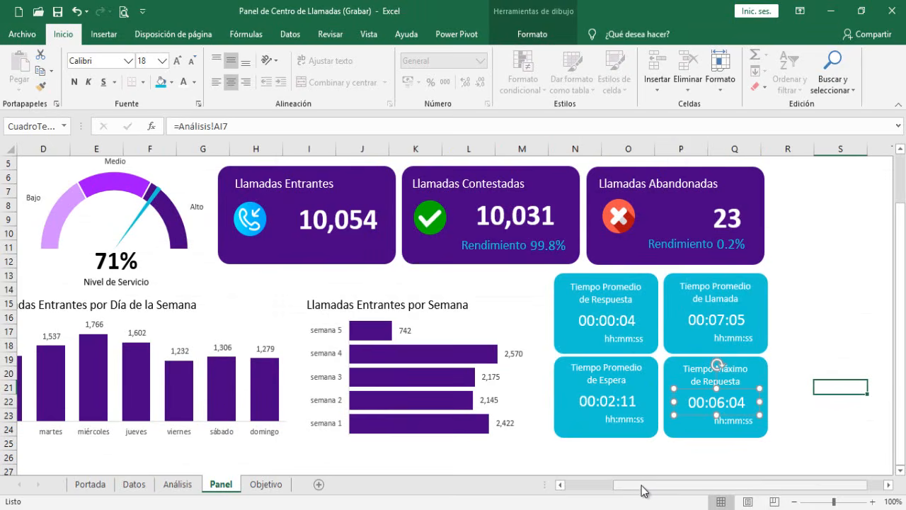
# Step: Check the remaining charts in the Objetivo sheet and enter the heading "Llamadas contestadas por día del mes" in Análisis cell AL3
pyautogui.moveTo(643, 490); pyautogui.dragTo(615, 488)
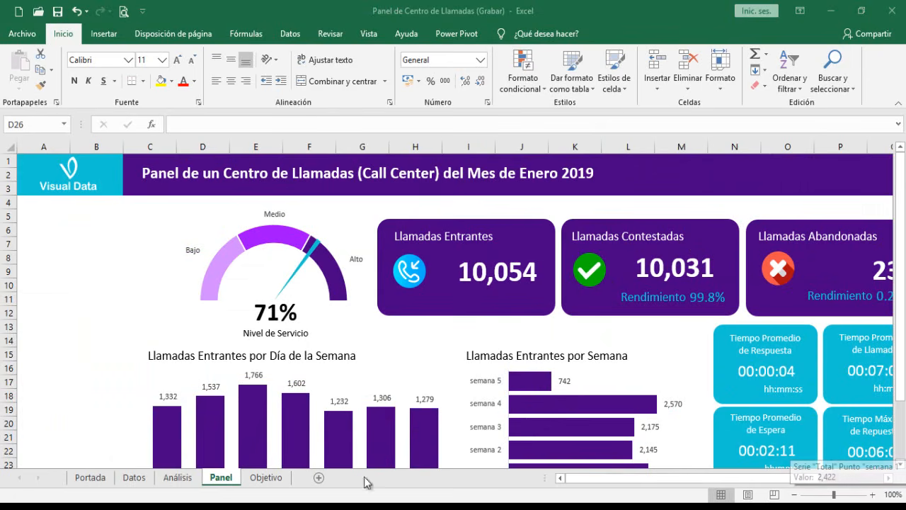
pyautogui.click(265, 478)
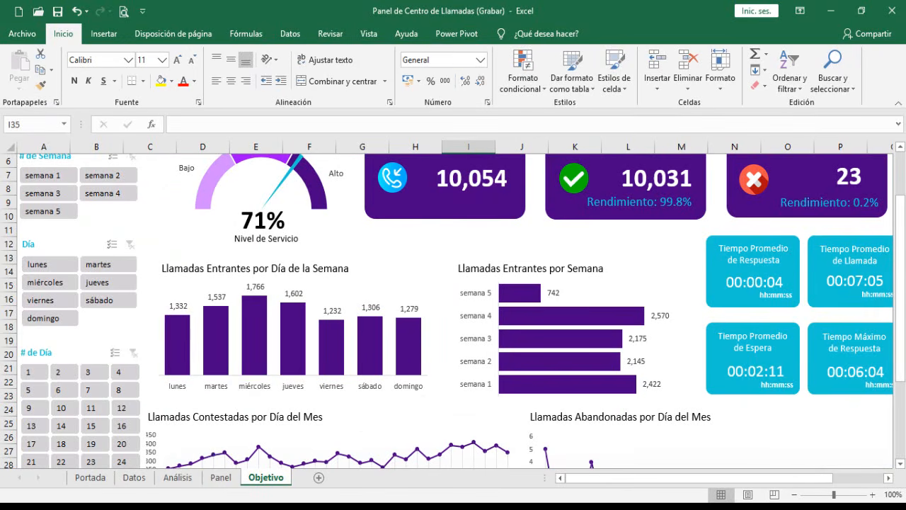
pyautogui.scroll(-2, 260, 351)
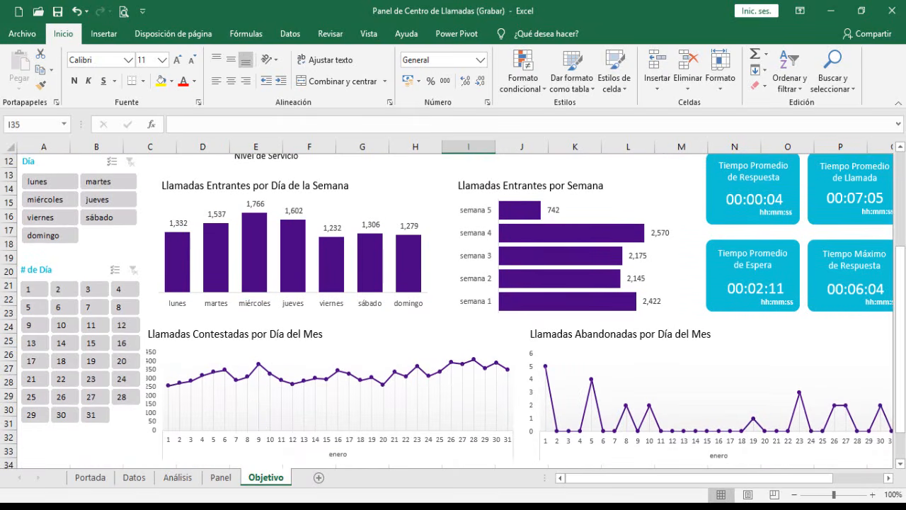
pyautogui.click(181, 478)
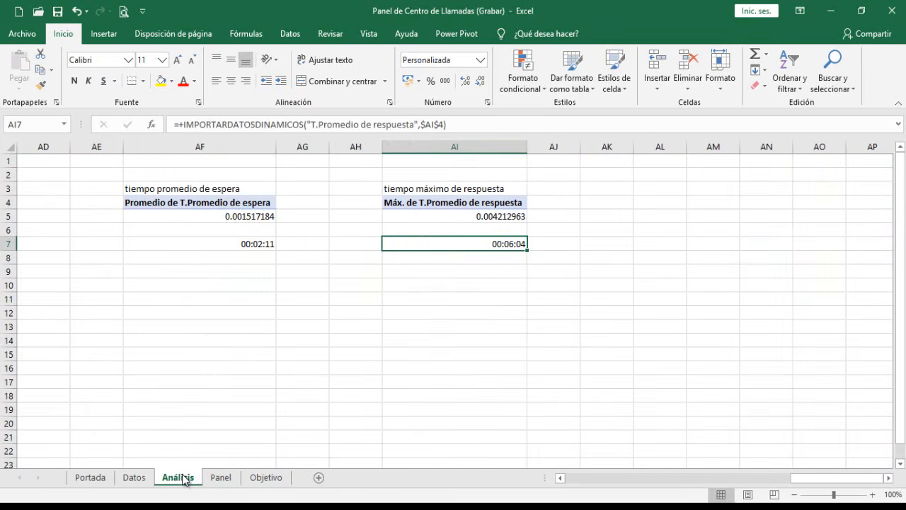
pyautogui.click(647, 191)
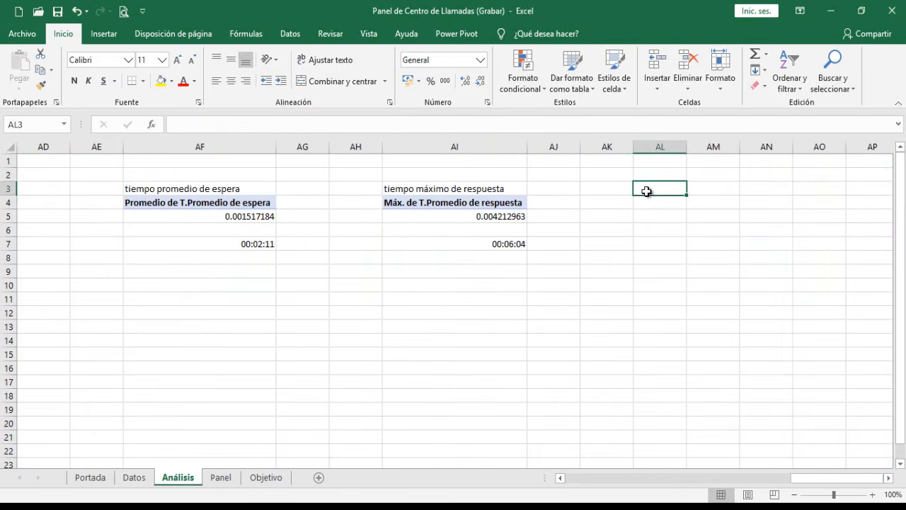
pyautogui.write('L')
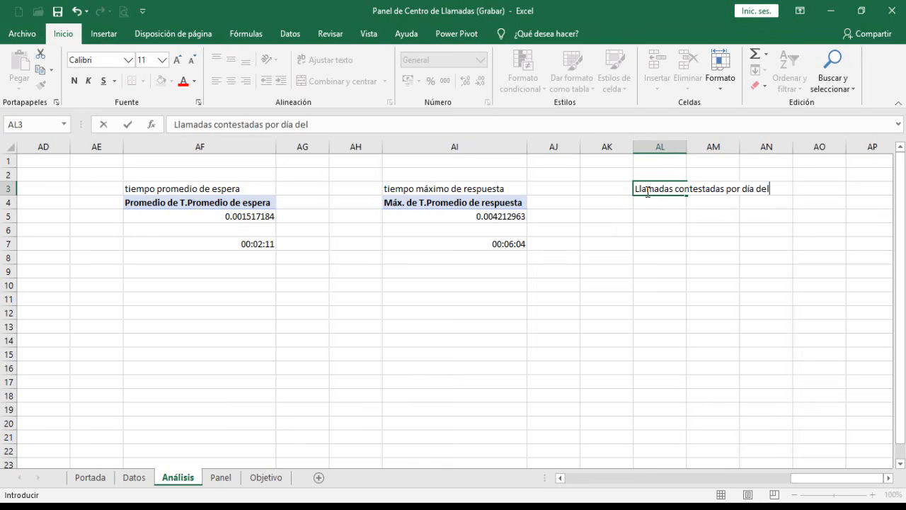
pyautogui.press('Return')
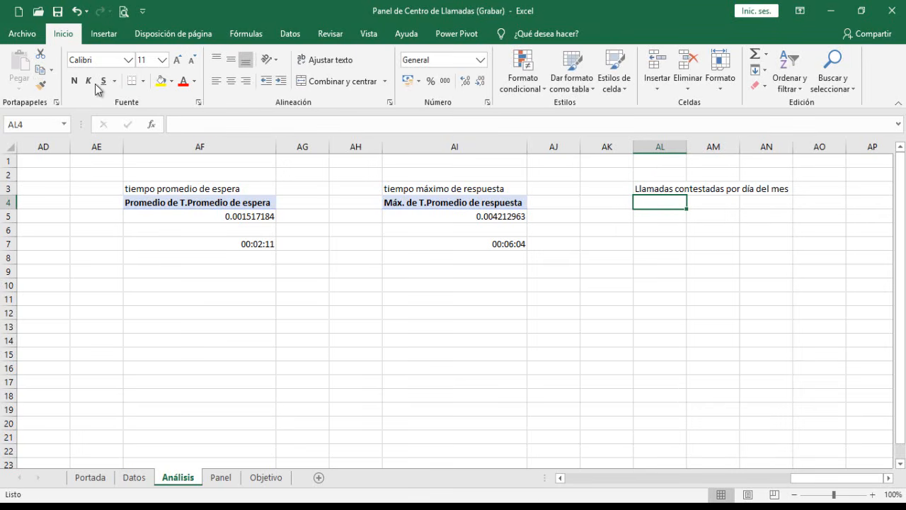
# Step: Create a pivot table from the range "base" in cell AL4 of the Análisis sheet
pyautogui.click(117, 35)
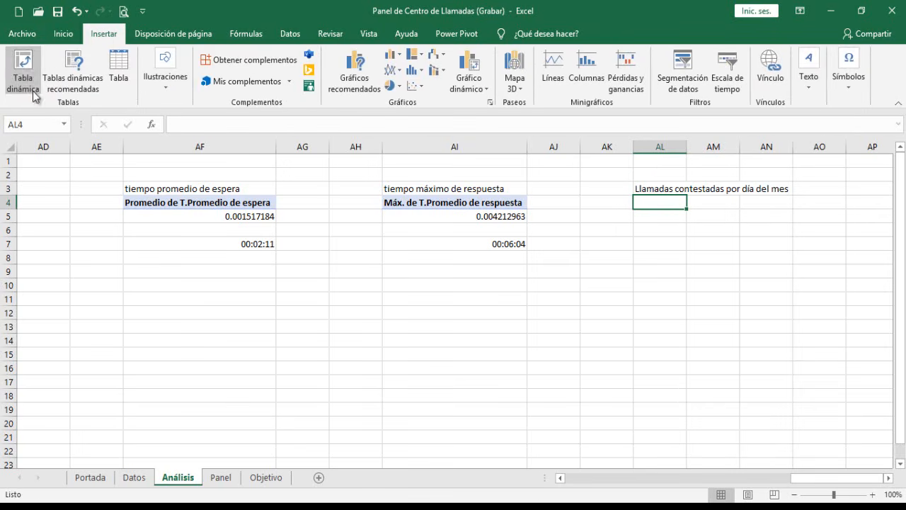
pyautogui.click(21, 75)
pyautogui.write('ba')
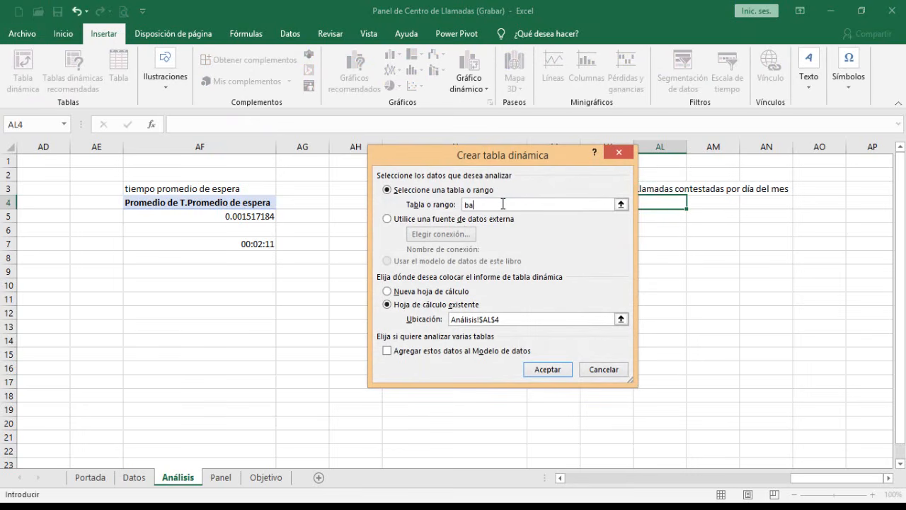
pyautogui.write('se')
pyautogui.press('Return')
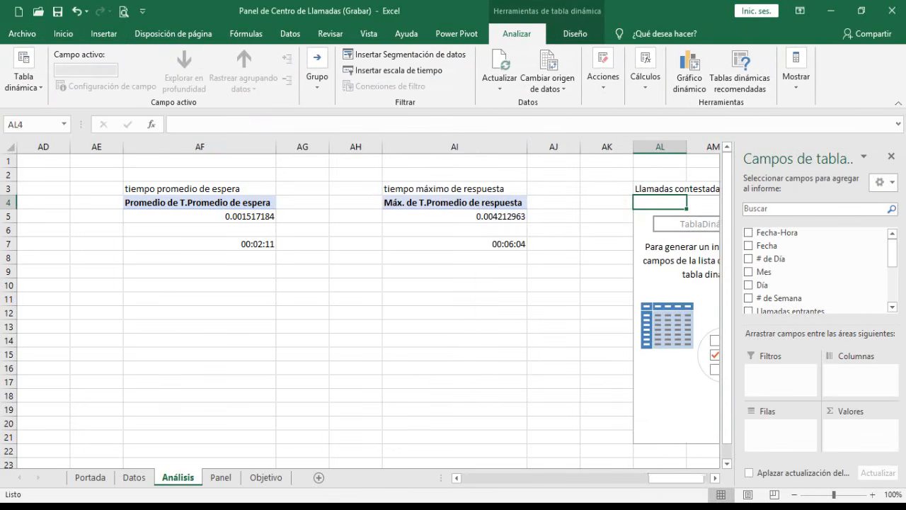
# Step: Set up the pivot table in AL4 with Mes and # de Día as rows and Llamadas Contestadas as summed values
pyautogui.moveTo(663, 481); pyautogui.dragTo(704, 482)
pyautogui.click(716, 479)
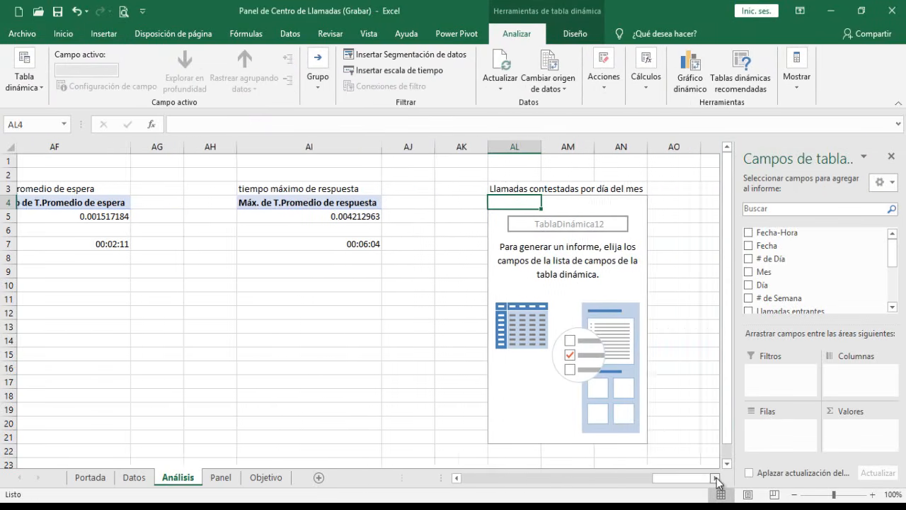
pyautogui.click(716, 478)
pyautogui.click(716, 479)
pyautogui.click(716, 479)
pyautogui.click(716, 479)
pyautogui.click(716, 478)
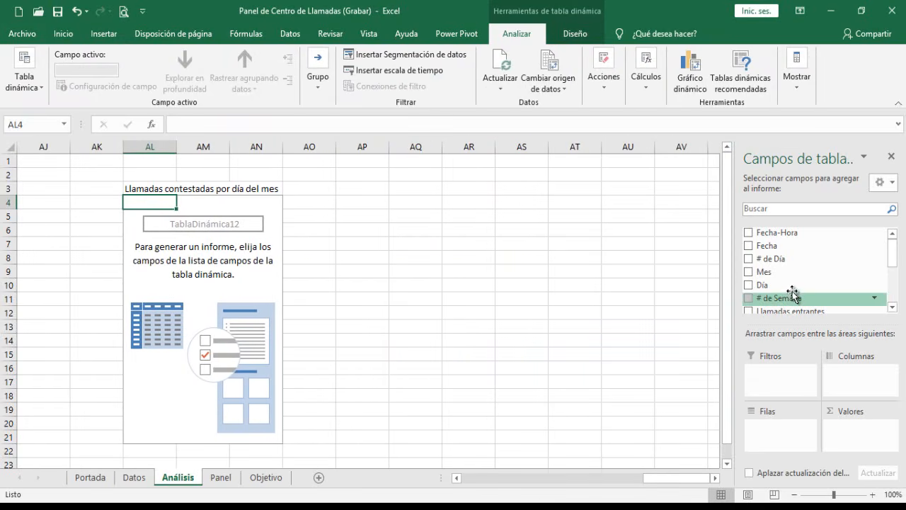
pyautogui.moveTo(764, 271); pyautogui.dragTo(771, 432)
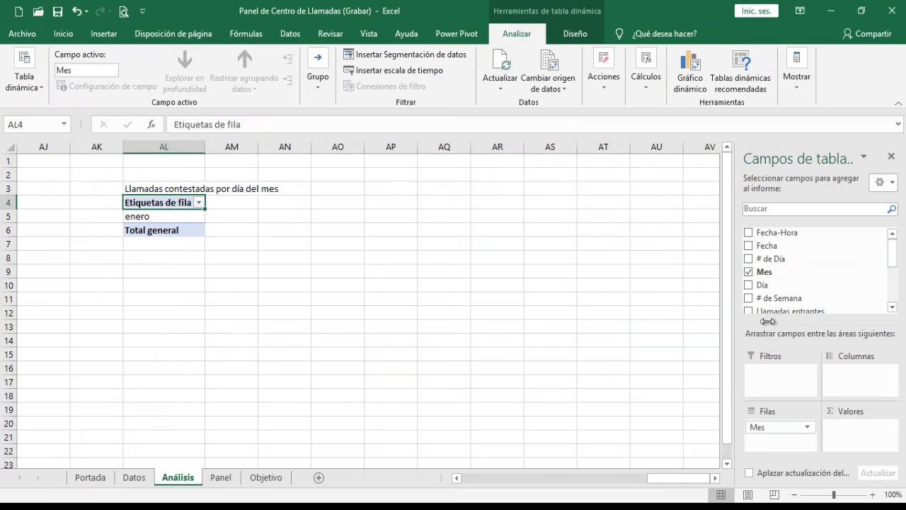
pyautogui.moveTo(765, 286); pyautogui.dragTo(654, 376)
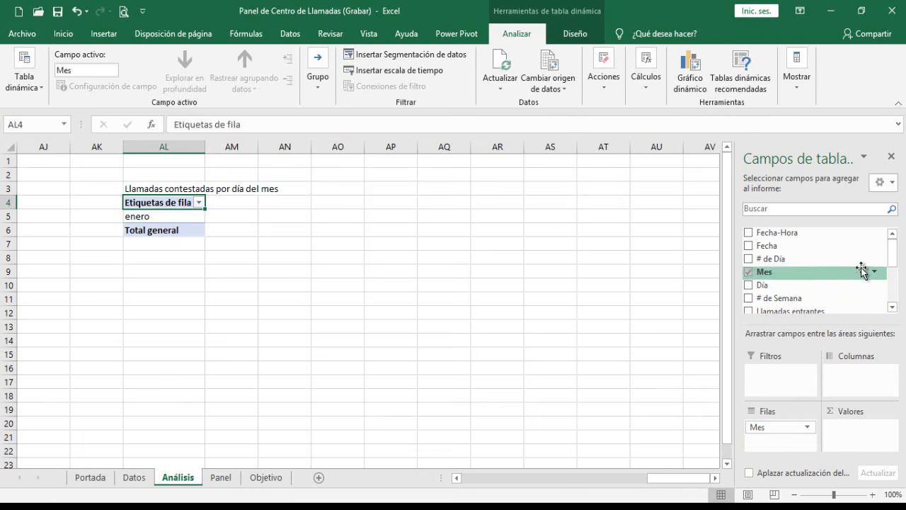
pyautogui.moveTo(854, 259); pyautogui.dragTo(793, 436)
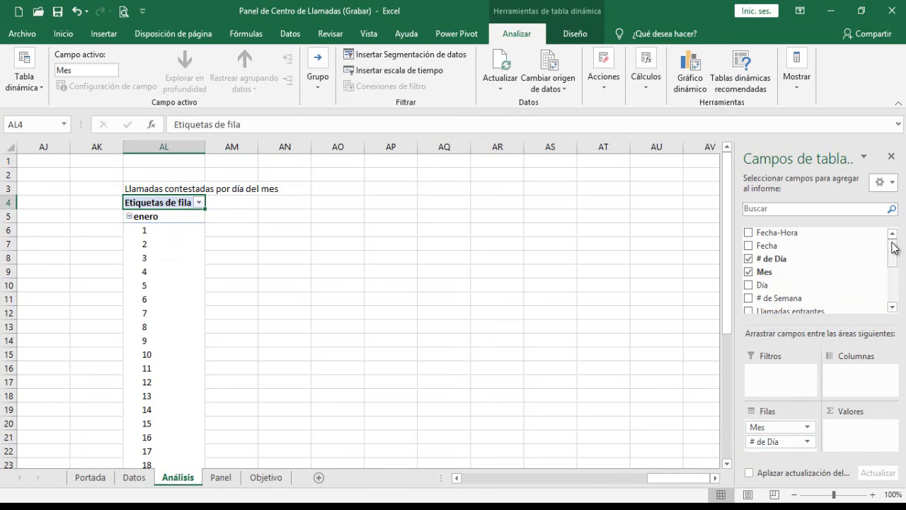
pyautogui.moveTo(892, 254); pyautogui.dragTo(891, 269)
pyautogui.moveTo(793, 273); pyautogui.dragTo(863, 431)
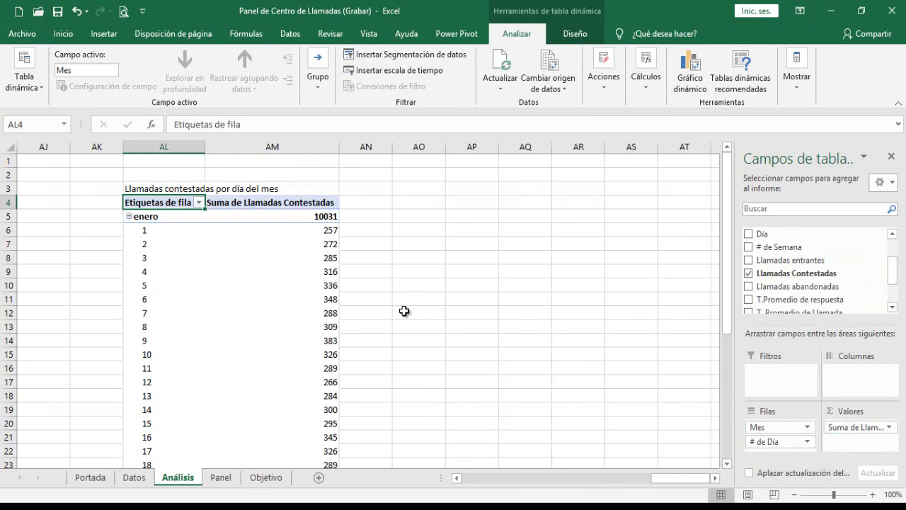
# Step: Insert a 2D line pivot chart from the answered calls per day pivot table and move it toward the table's right side
pyautogui.click(297, 265)
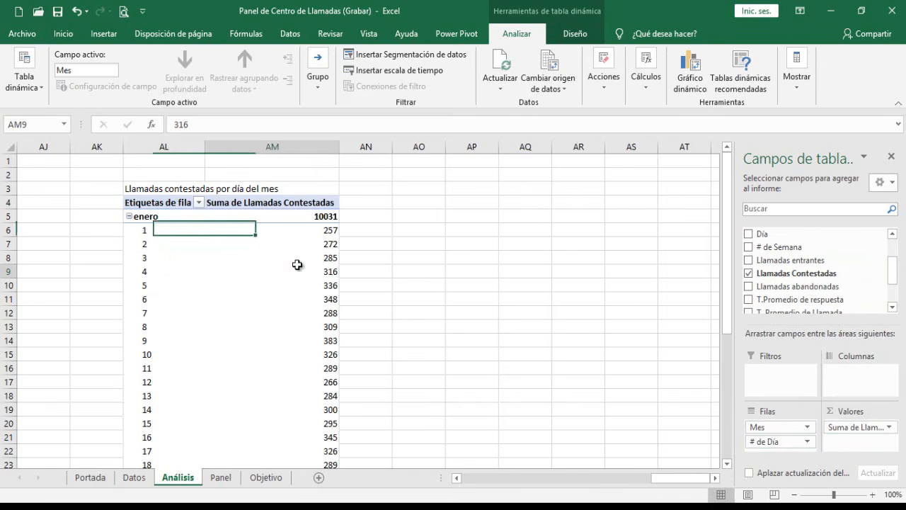
pyautogui.click(99, 36)
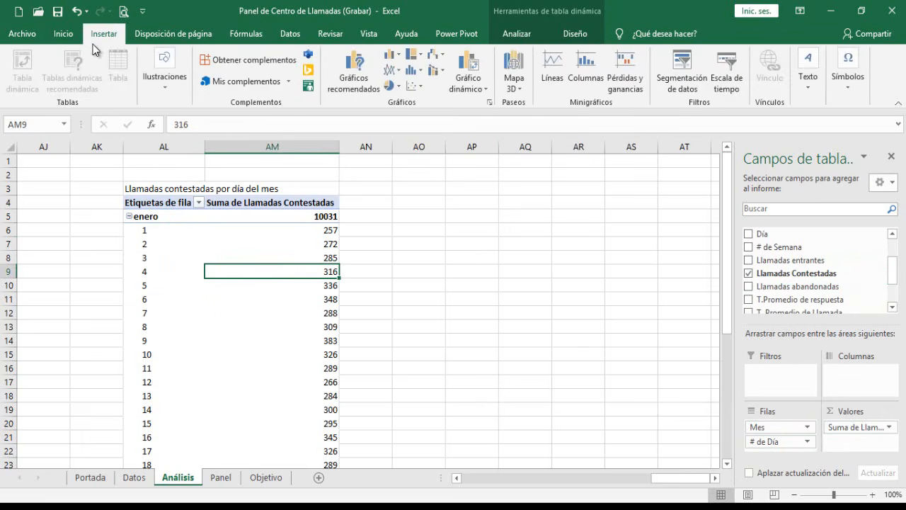
pyautogui.click(394, 71)
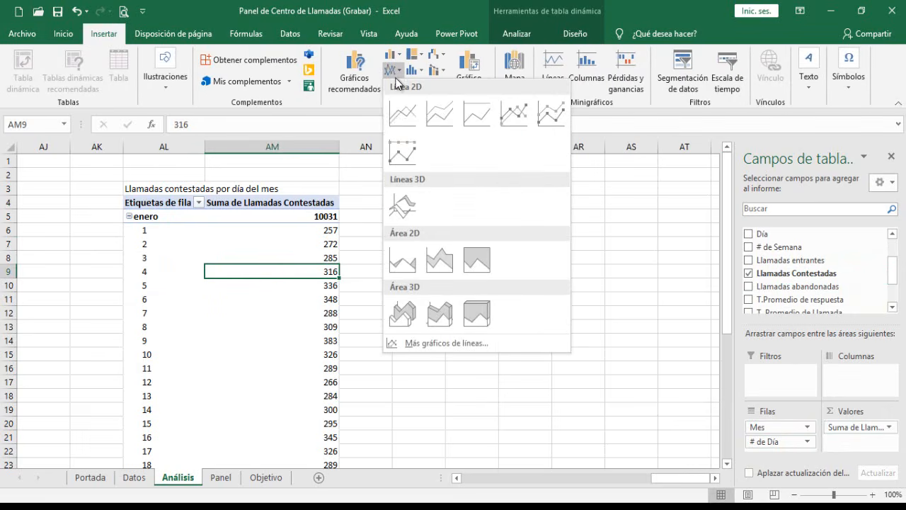
pyautogui.click(405, 110)
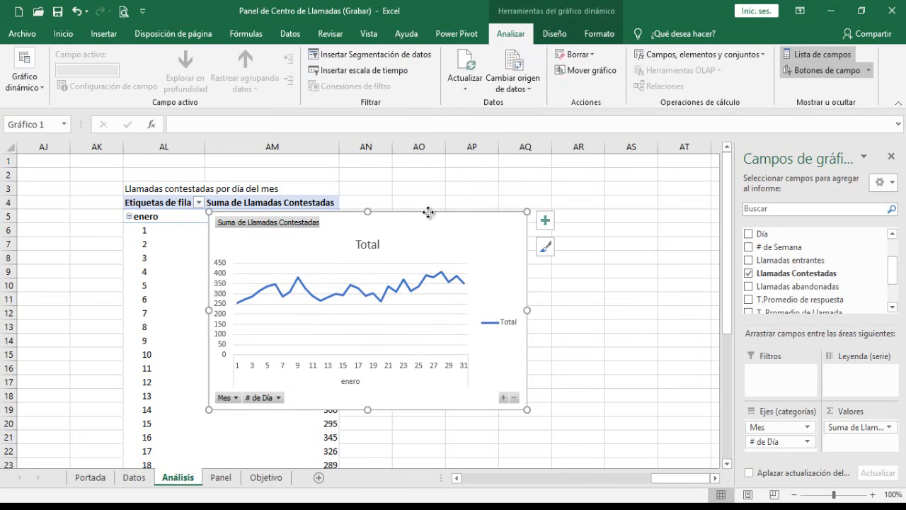
pyautogui.moveTo(425, 213); pyautogui.dragTo(554, 206)
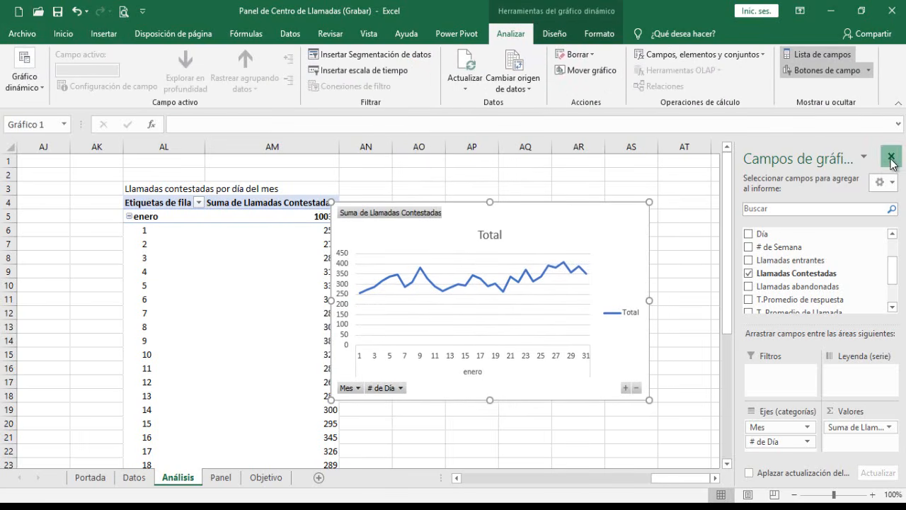
# Step: Hide the line chart's field list and field buttons, and delete its title, legend and gridlines
pyautogui.click(894, 158)
pyautogui.click(825, 70)
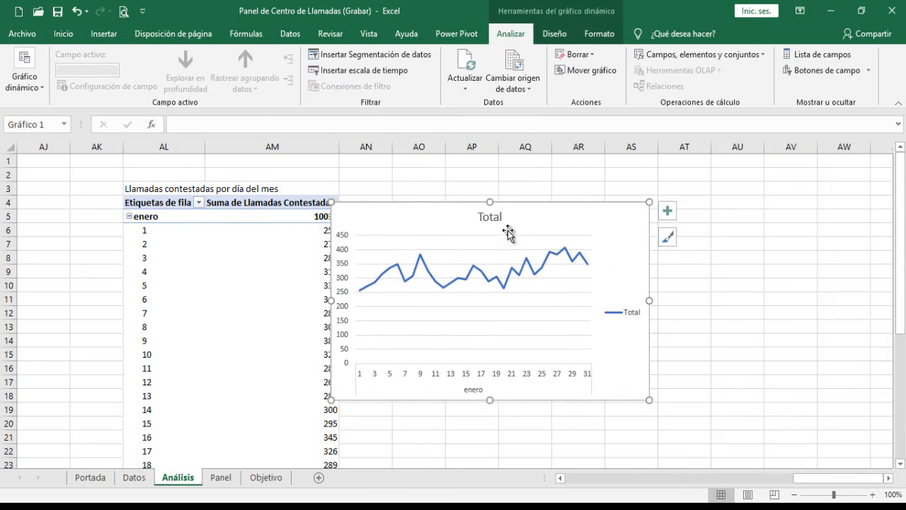
pyautogui.click(490, 218)
pyautogui.press('Delete')
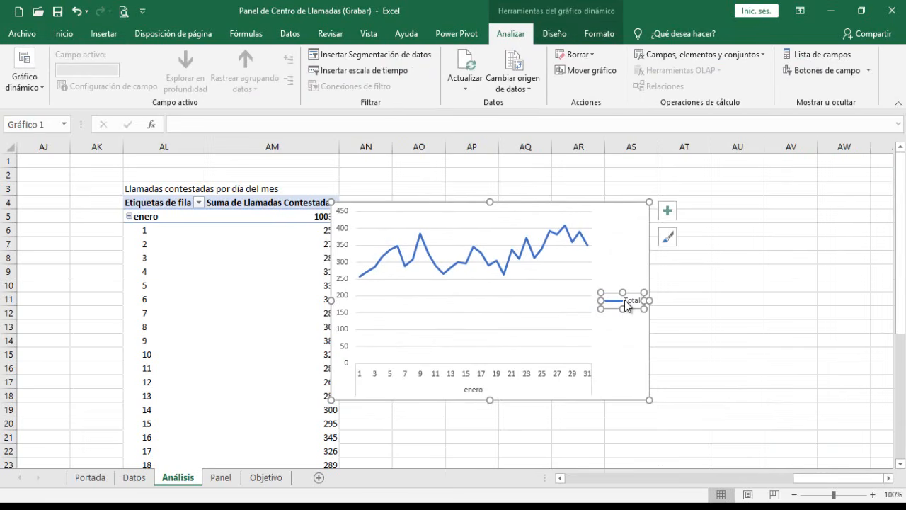
pyautogui.press('Delete')
pyautogui.click(596, 296)
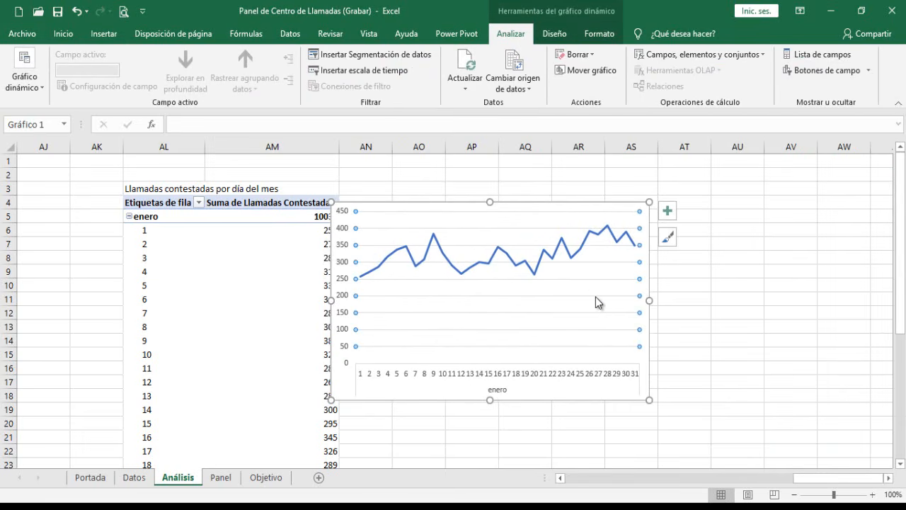
pyautogui.press('Delete')
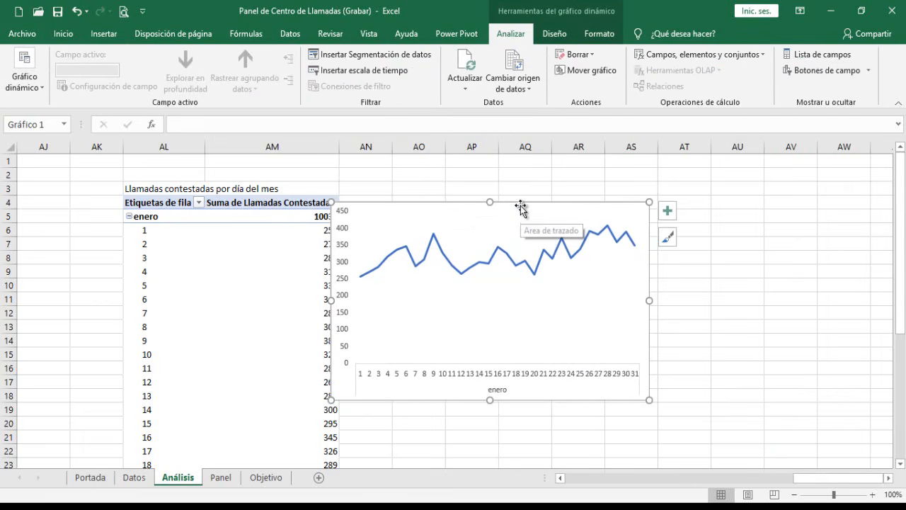
# Step: Move the line chart clear of the pivot table and apply the fourth chart style, with vertical drop lines and small markers
pyautogui.moveTo(520, 206); pyautogui.dragTo(542, 205)
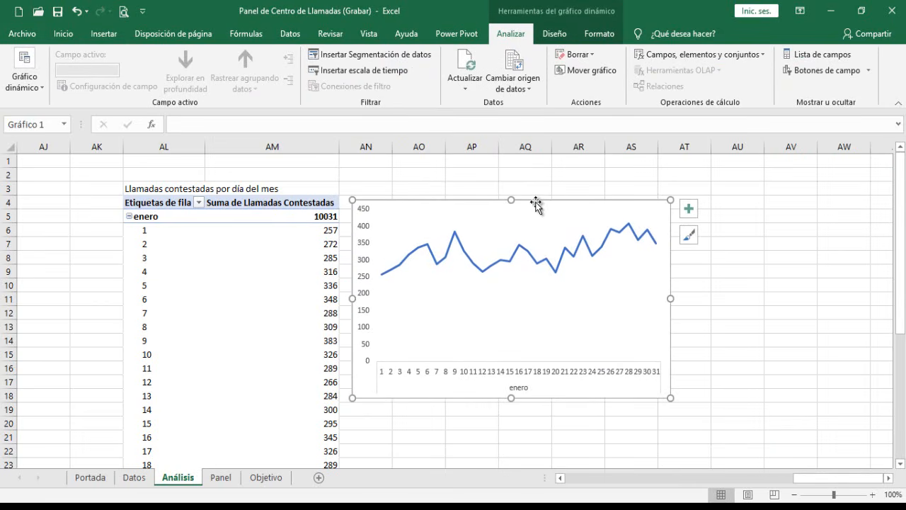
pyautogui.click(556, 35)
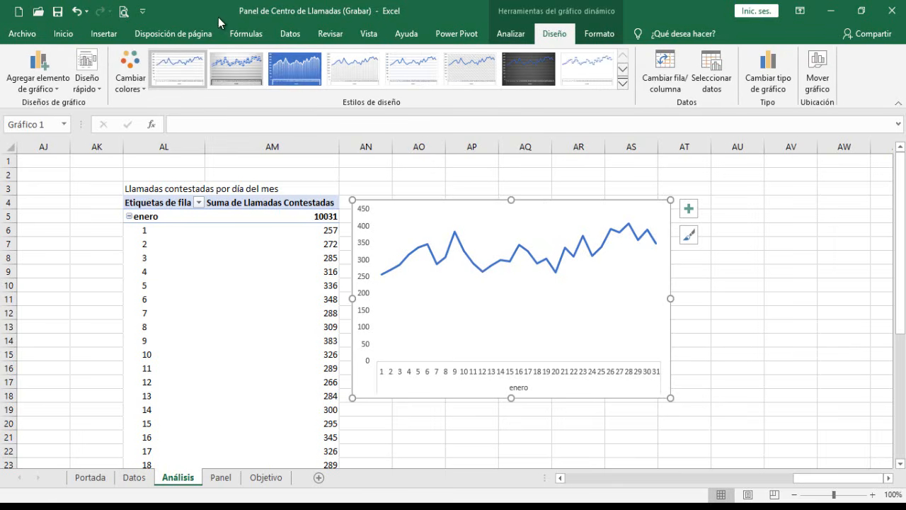
pyautogui.click(349, 78)
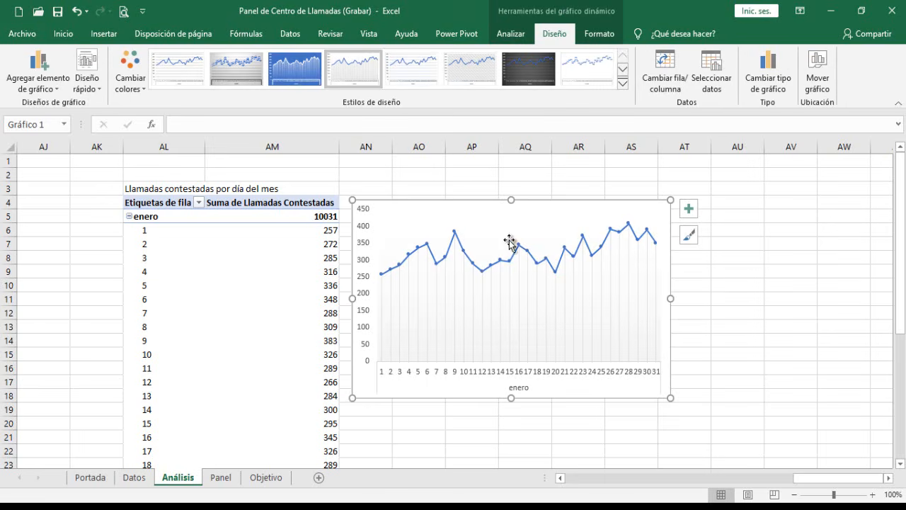
# Step: Format the answered calls series with a solid line in the recent dark purple color
pyautogui.click(461, 248)
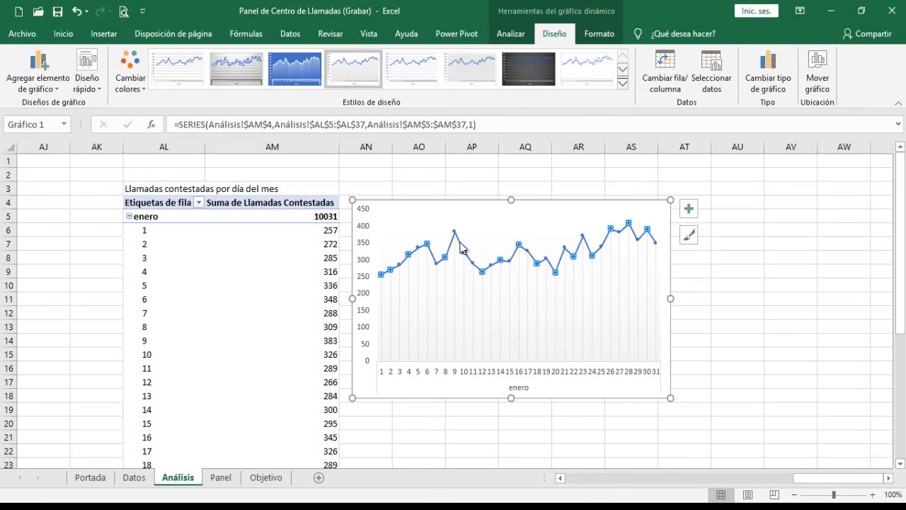
pyautogui.doubleClick(461, 248)
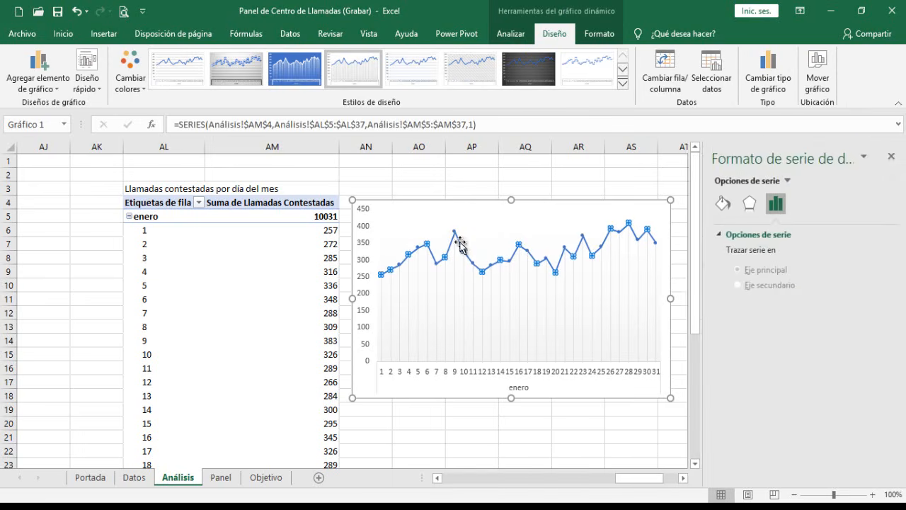
pyautogui.click(723, 204)
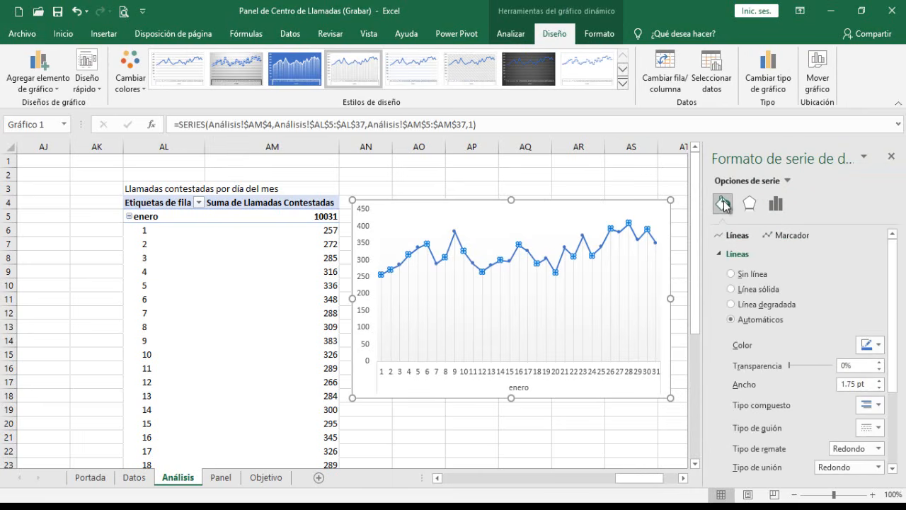
pyautogui.click(757, 290)
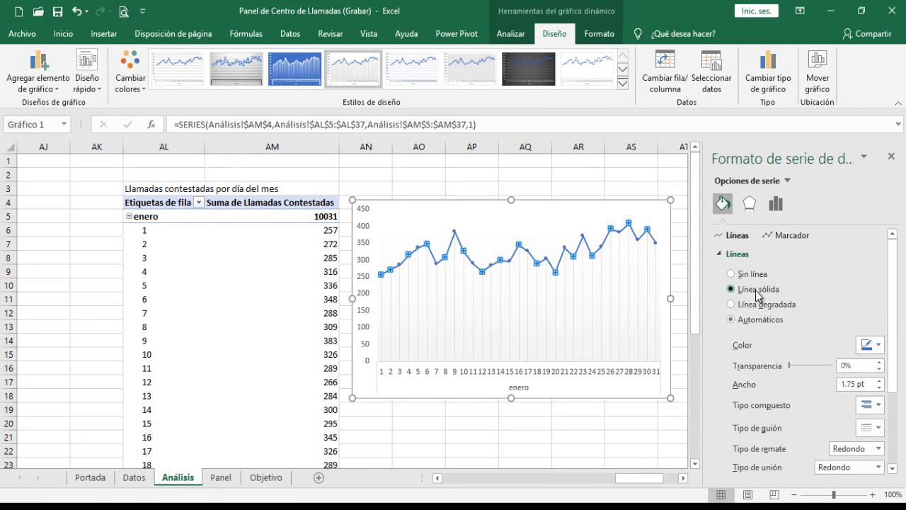
pyautogui.click(878, 346)
pyautogui.click(808, 316)
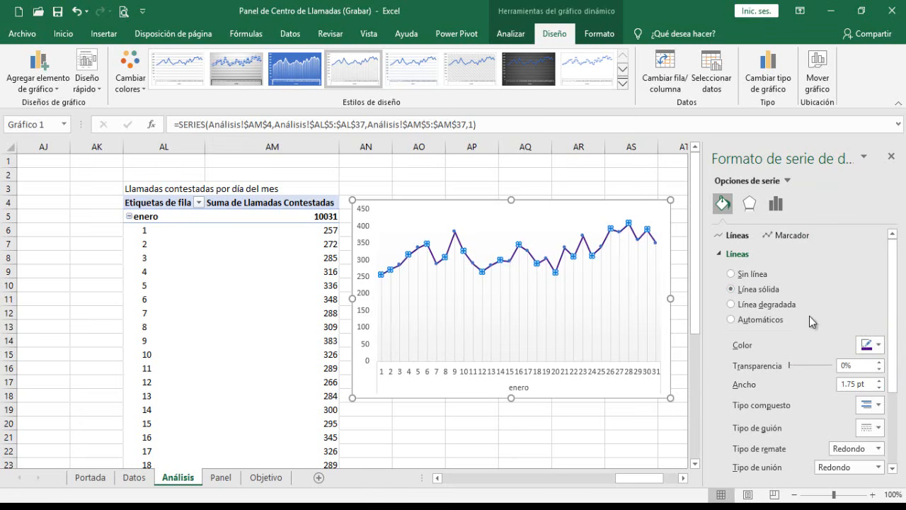
# Step: Set the series markers to the built-in (Integrado) circle type at size 5
pyautogui.click(779, 236)
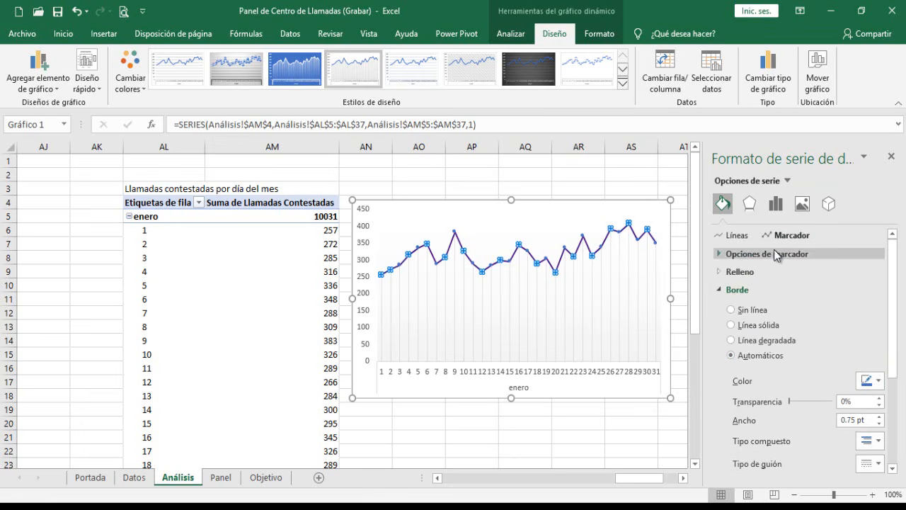
pyautogui.click(771, 255)
pyautogui.click(755, 305)
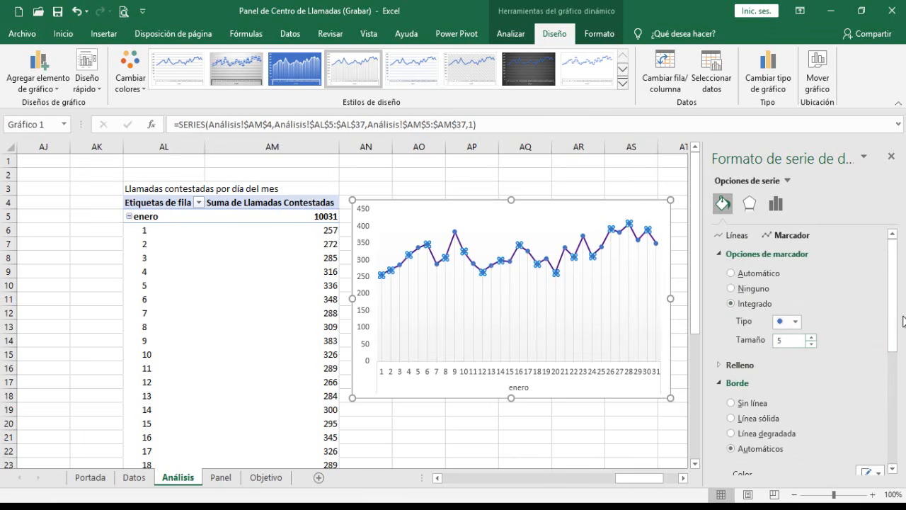
# Step: Give the series markers a solid dark purple fill and no border line
pyautogui.moveTo(897, 293); pyautogui.dragTo(892, 333)
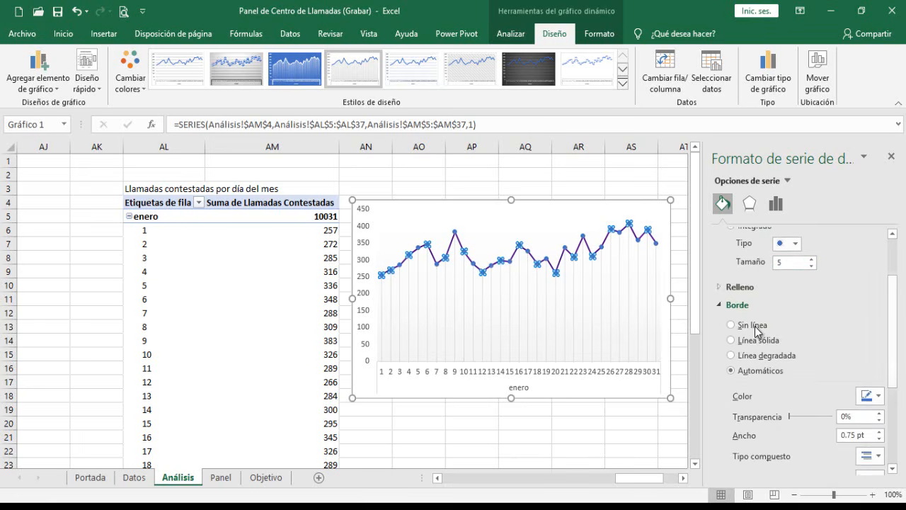
pyautogui.click(740, 287)
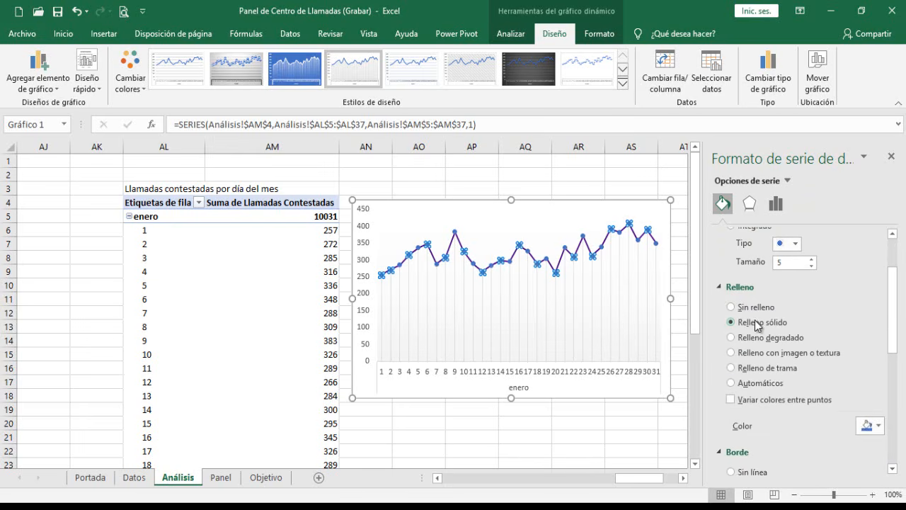
pyautogui.click(871, 425)
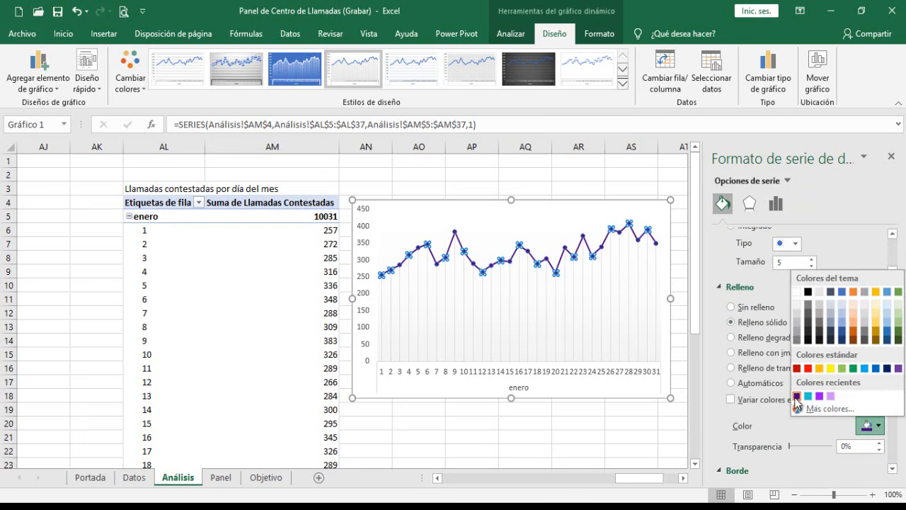
pyautogui.click(796, 397)
pyautogui.moveTo(891, 318); pyautogui.dragTo(891, 372)
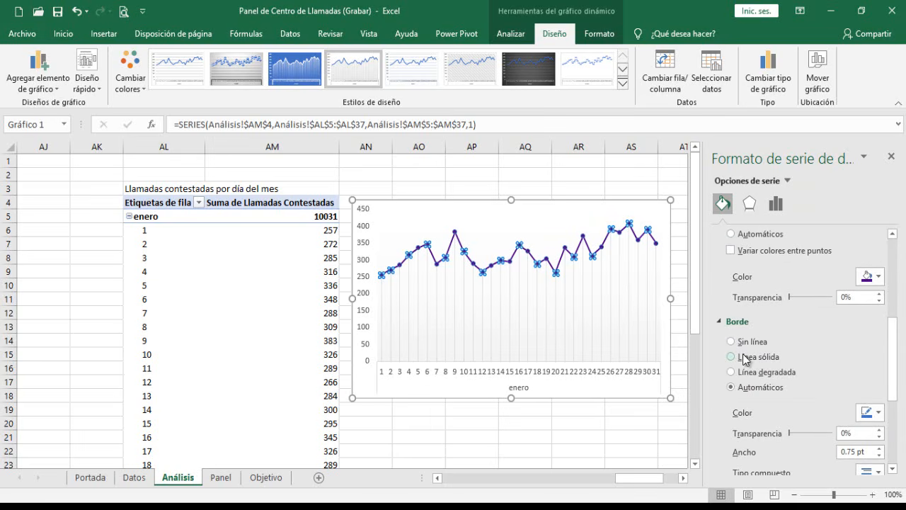
pyautogui.click(749, 342)
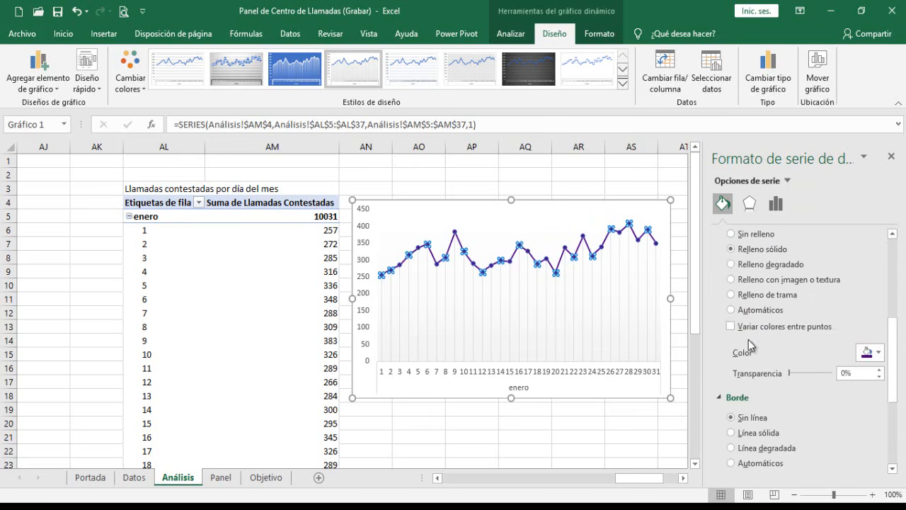
pyautogui.moveTo(894, 333); pyautogui.dragTo(894, 226)
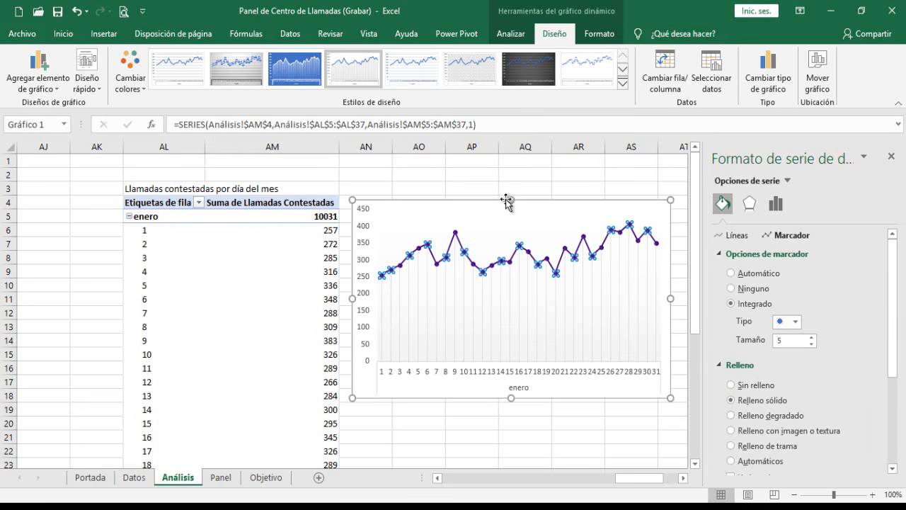
# Step: Reduce the chart's height to about 6.9 cm and move it from Análisis to Panel, below the Llamadas Entrantes por Día de la Semana chart
pyautogui.moveTo(507, 203); pyautogui.dragTo(491, 220)
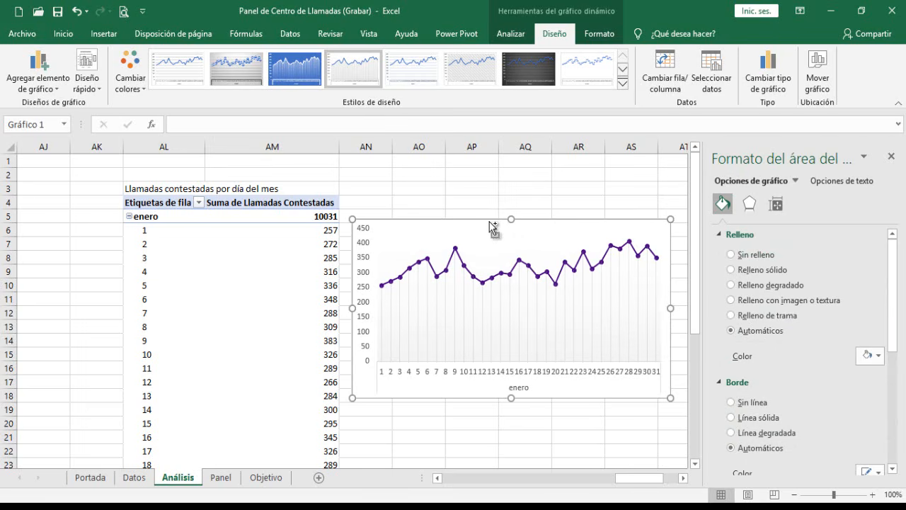
pyautogui.press('Delete')
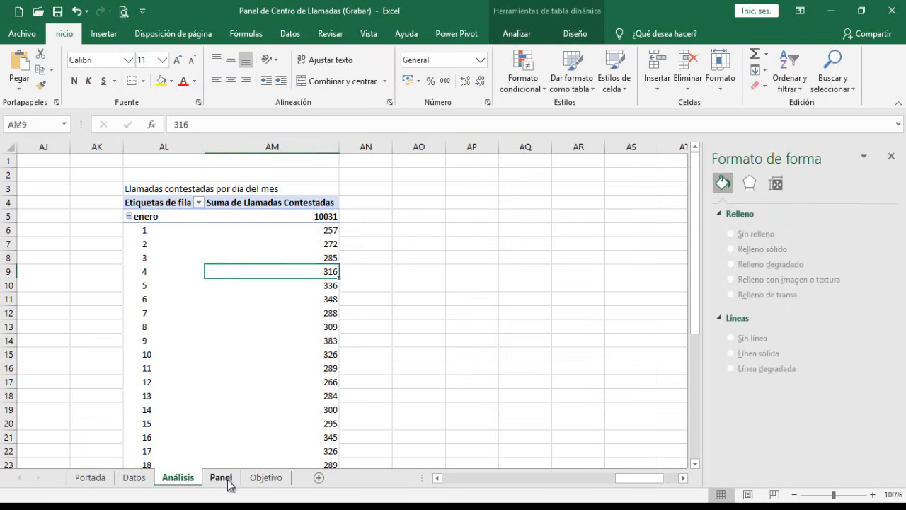
pyautogui.click(225, 479)
pyautogui.scroll(-2, 690, 288)
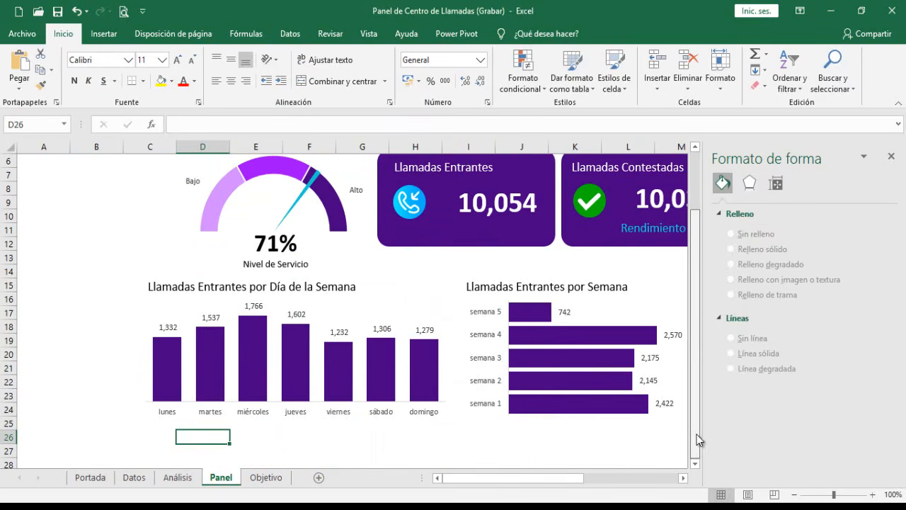
pyautogui.click(696, 463)
pyautogui.scroll(-2, 697, 467)
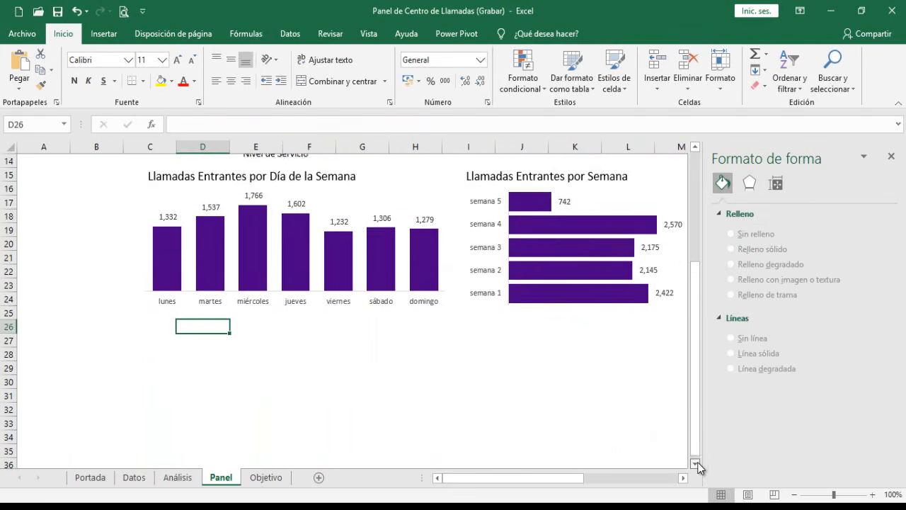
pyautogui.hotkey('ctrl', 'v')
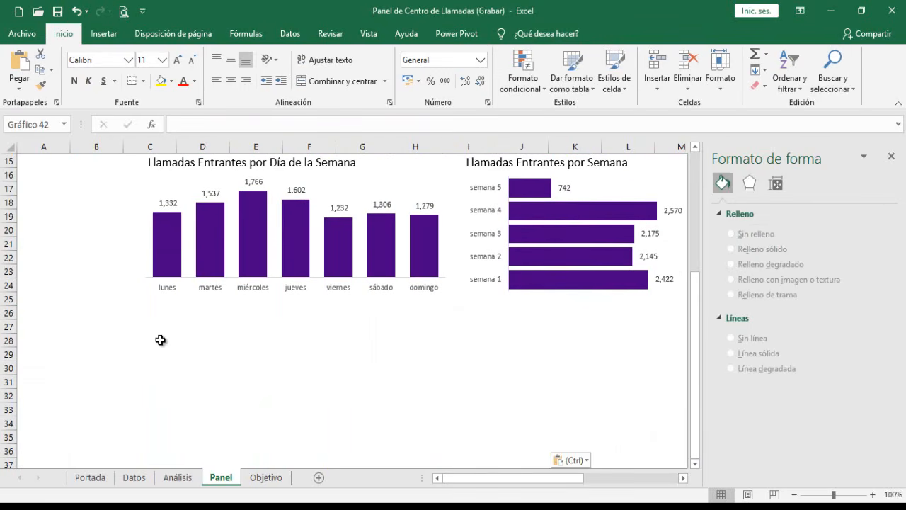
pyautogui.moveTo(280, 306); pyautogui.dragTo(271, 316)
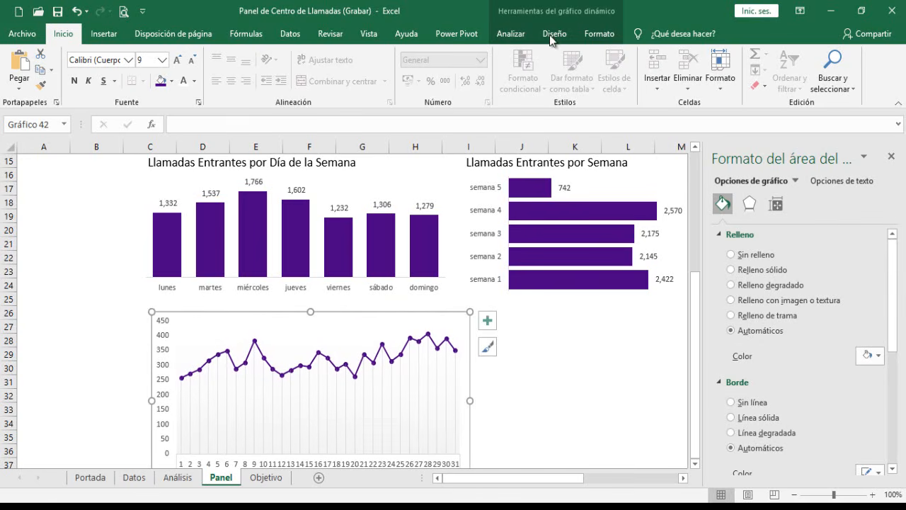
# Step: Close the formatting pane and remove the shape outline and shape fill from the line chart's area
pyautogui.click(601, 36)
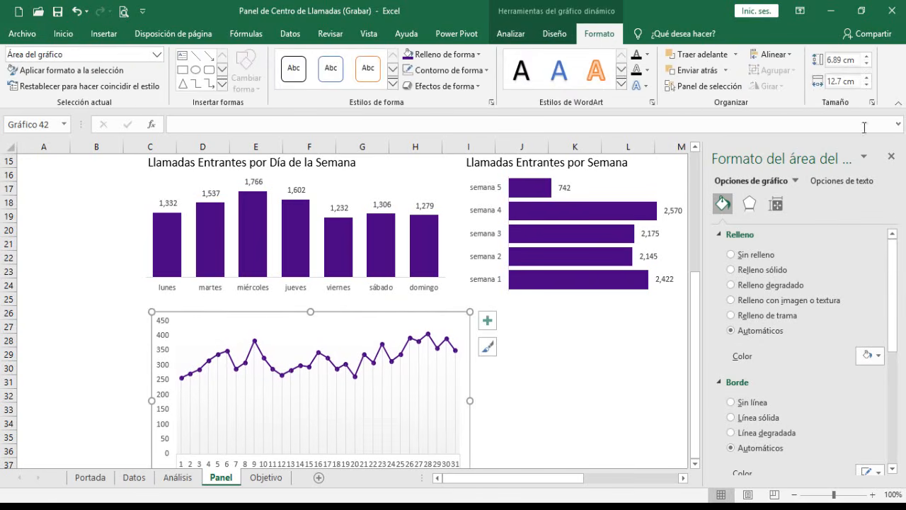
pyautogui.click(890, 157)
pyautogui.click(468, 67)
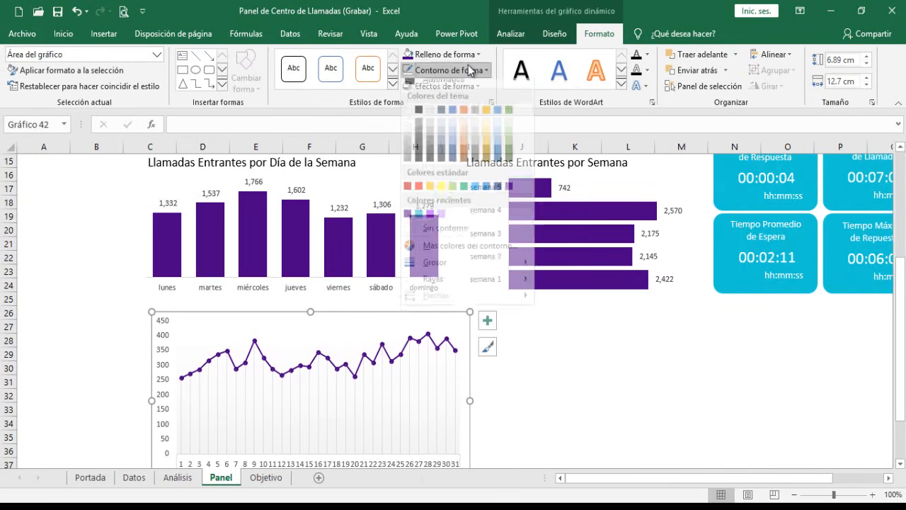
pyautogui.click(446, 70)
pyautogui.click(441, 55)
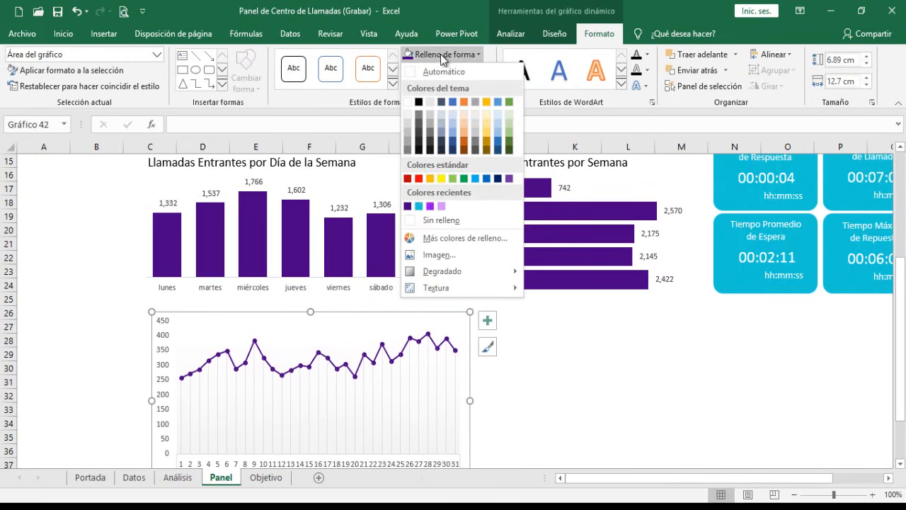
pyautogui.click(440, 219)
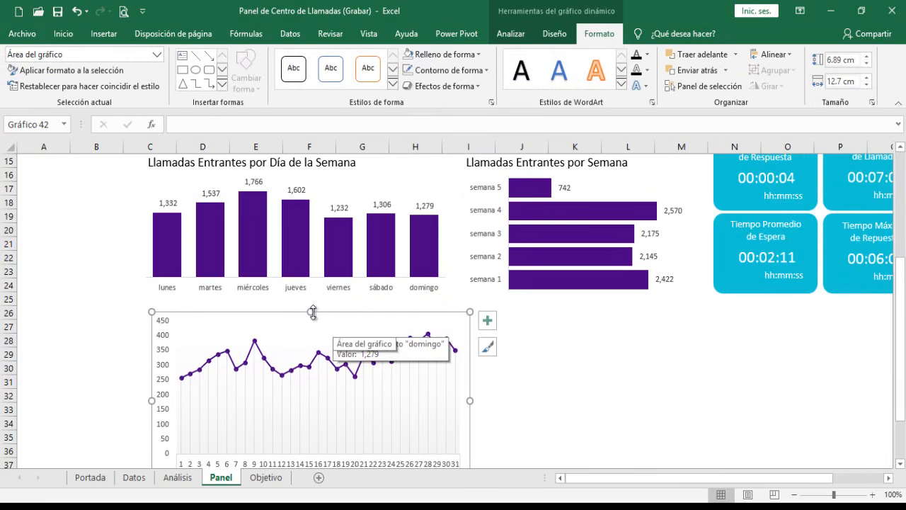
# Step: Resize the line chart to about 5.5 cm high by 14.9 cm wide and compare it with the Objetivo sheet
pyautogui.moveTo(311, 312); pyautogui.dragTo(293, 325)
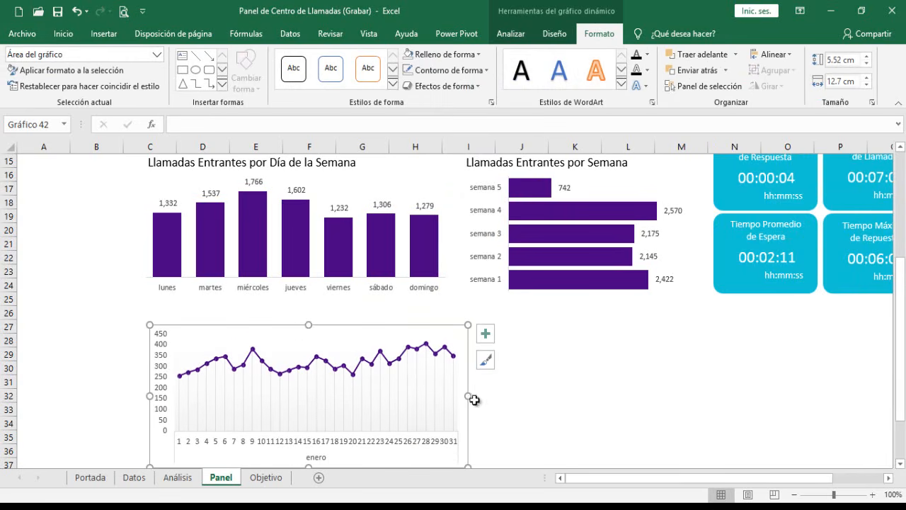
pyautogui.moveTo(468, 396); pyautogui.dragTo(522, 399)
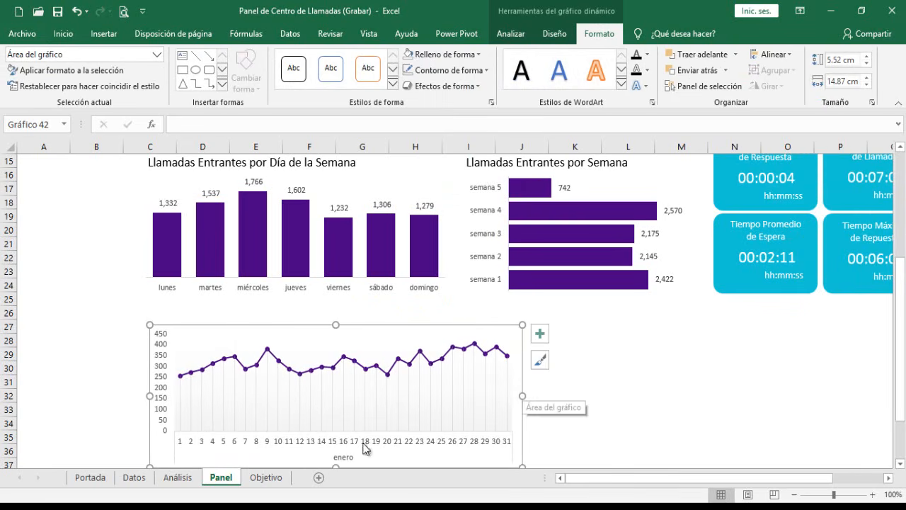
pyautogui.click(276, 478)
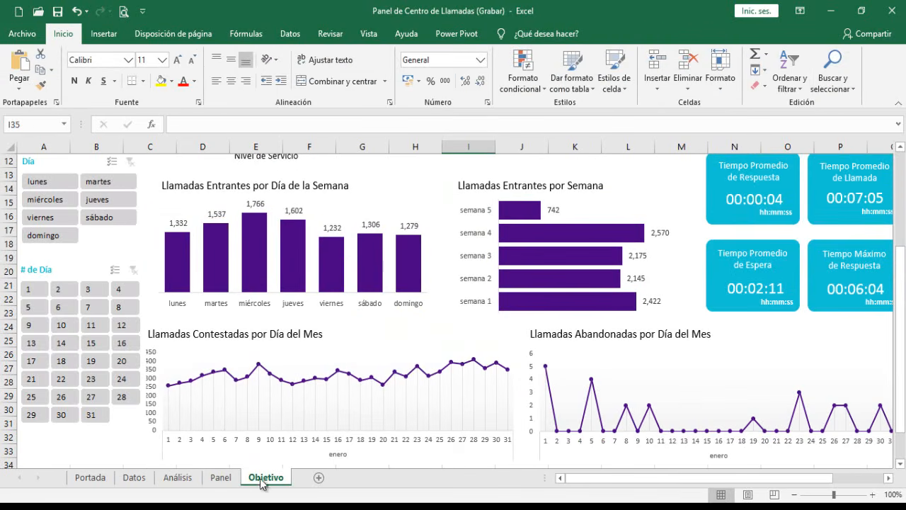
pyautogui.click(216, 480)
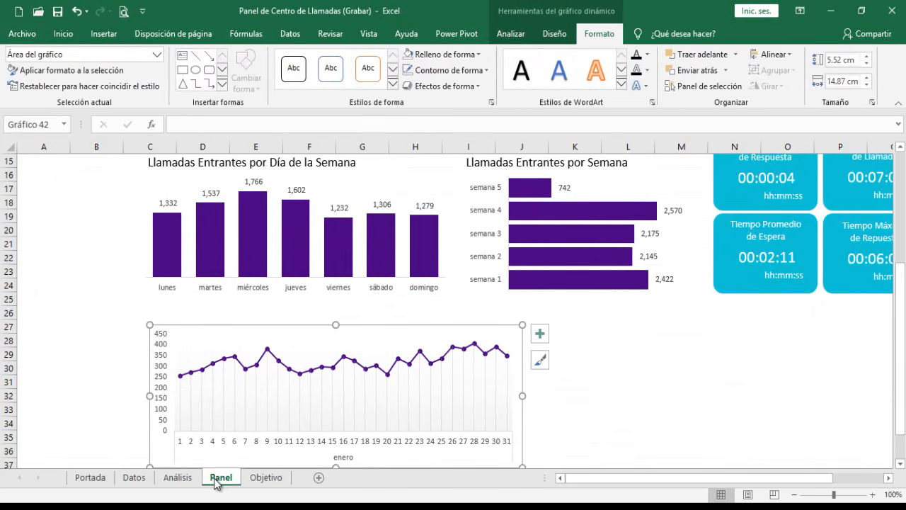
pyautogui.click(267, 478)
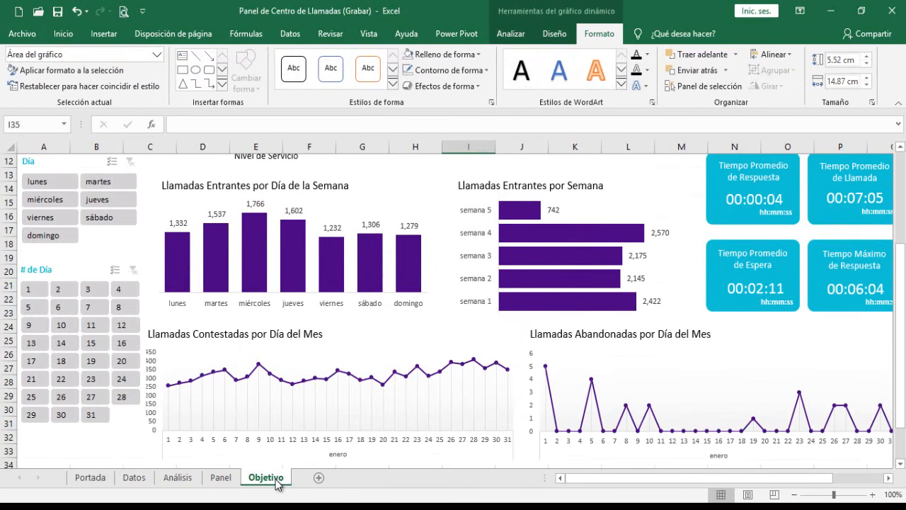
# Step: Return to the Panel sheet, widen the answered calls line chart to about 15.7 cm and shift it slightly left
pyautogui.click(221, 480)
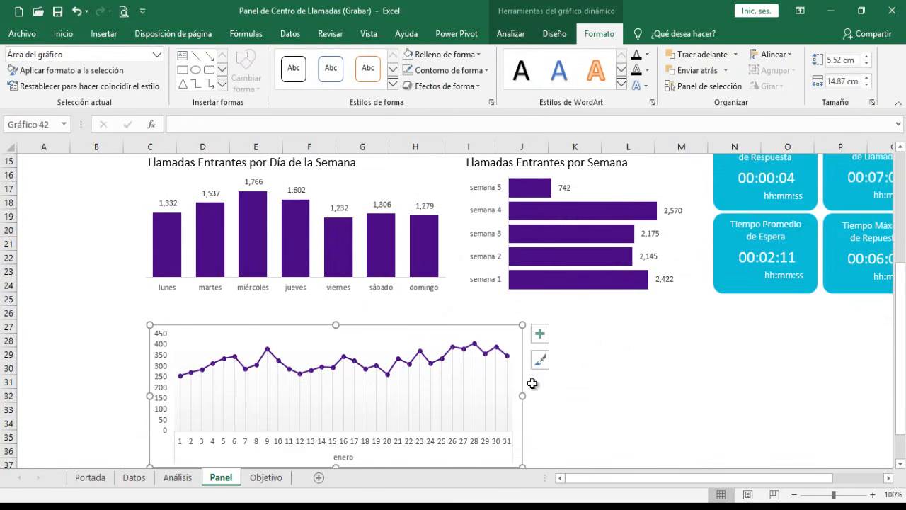
pyautogui.moveTo(523, 396); pyautogui.dragTo(543, 397)
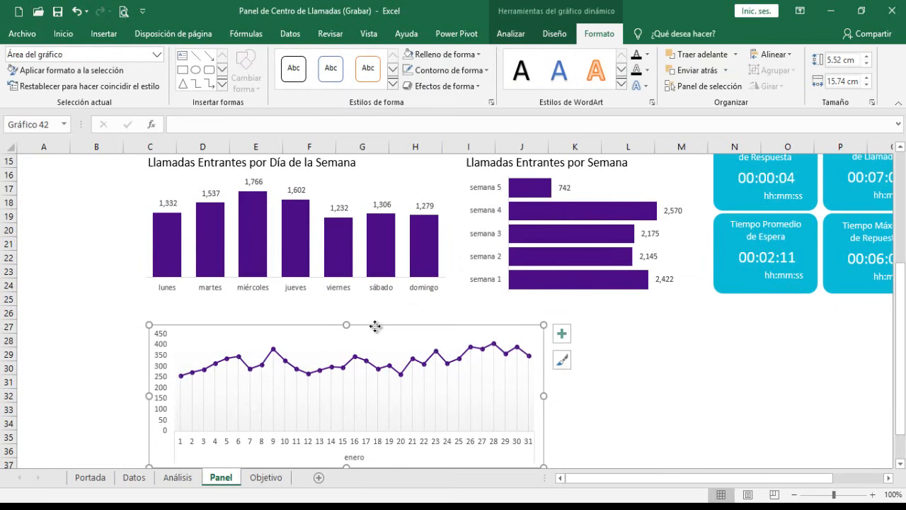
pyautogui.moveTo(374, 326); pyautogui.dragTo(370, 327)
# Step: Duplicate the Llamadas Entrantes por Día de la Semana title above the line chart and change its text to "Llamadas Constestadas por Día del Mes"
pyautogui.click(316, 163)
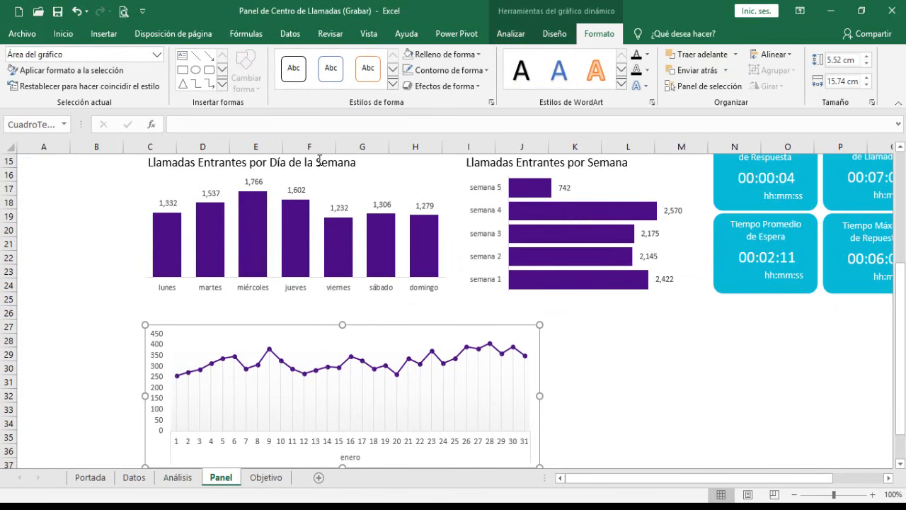
pyautogui.click(323, 170)
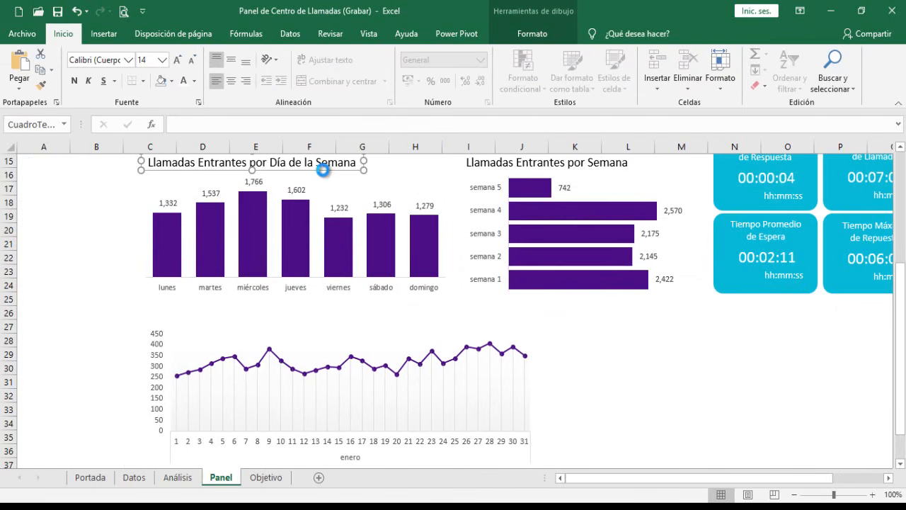
pyautogui.moveTo(323, 170); pyautogui.dragTo(328, 175)
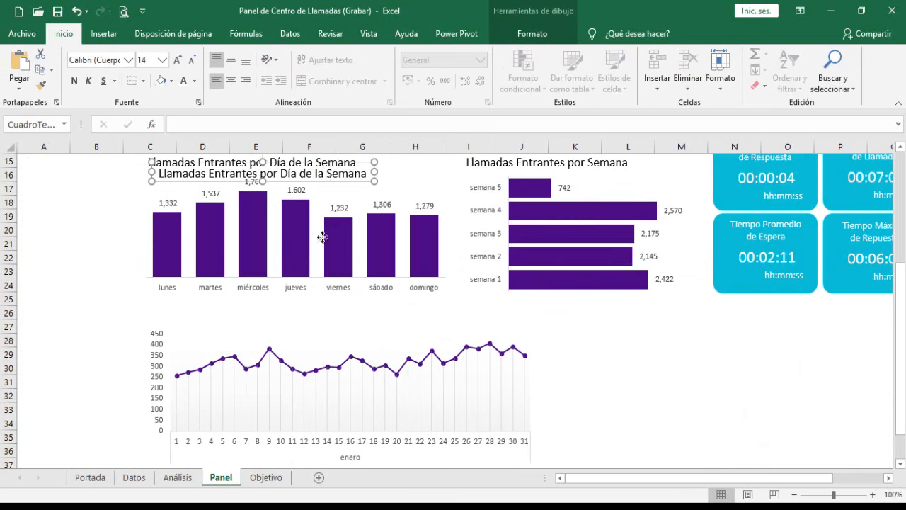
pyautogui.moveTo(323, 237); pyautogui.dragTo(215, 302)
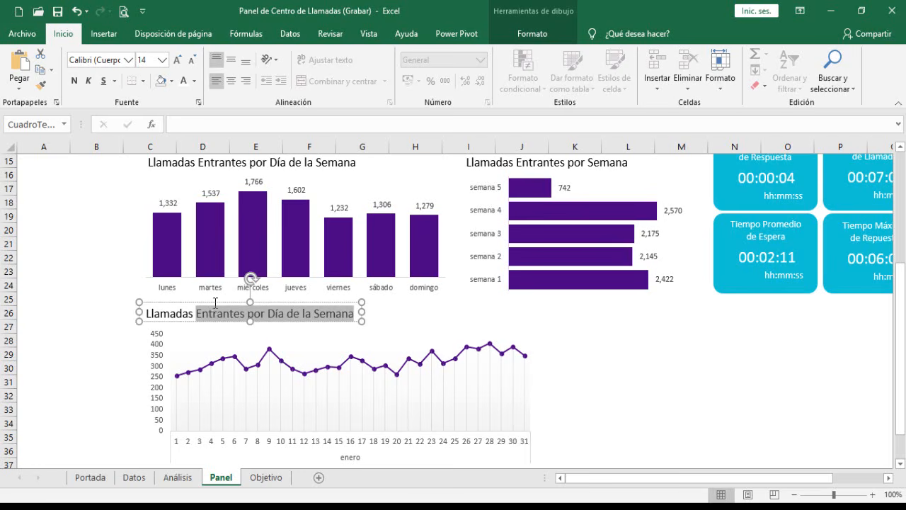
pyautogui.write('X')
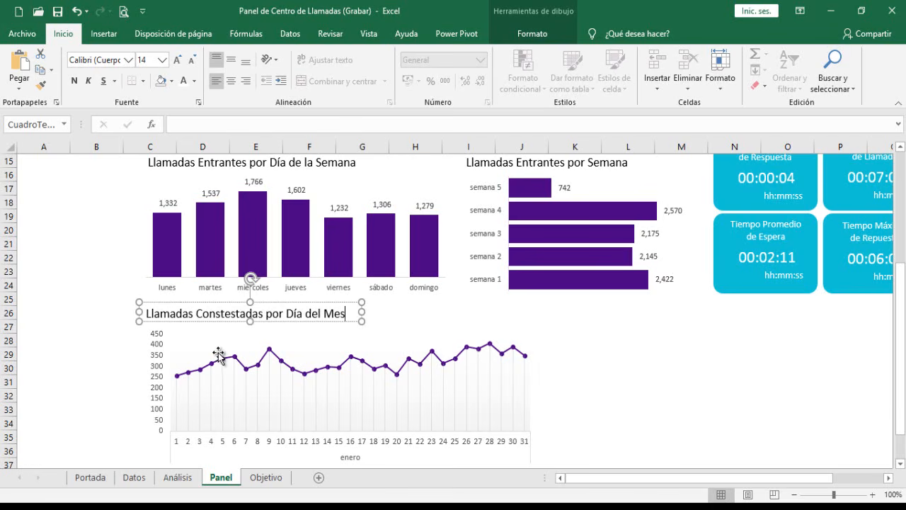
pyautogui.moveTo(206, 302); pyautogui.dragTo(211, 304)
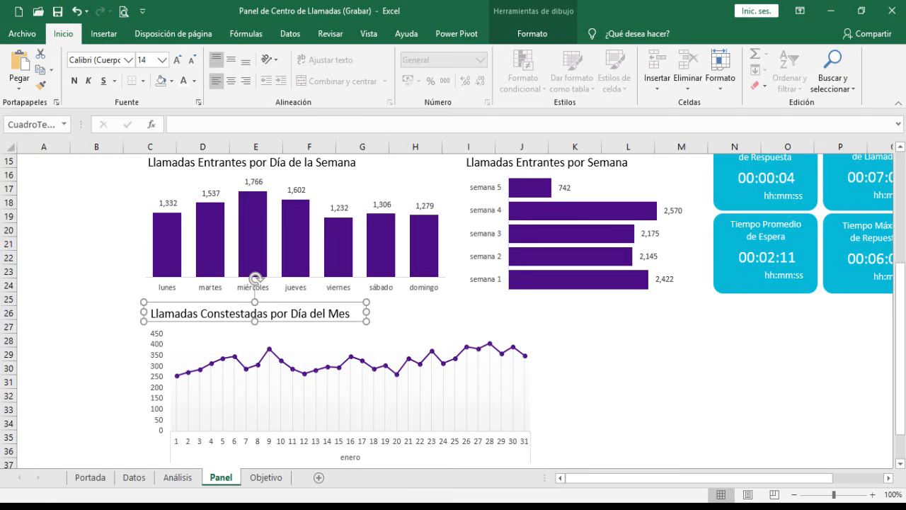
# Step: Check the Objetivo sheet, then enter the heading "llamadas abandonadas por día del mes" in cell AP3 of Análisis
pyautogui.click(267, 479)
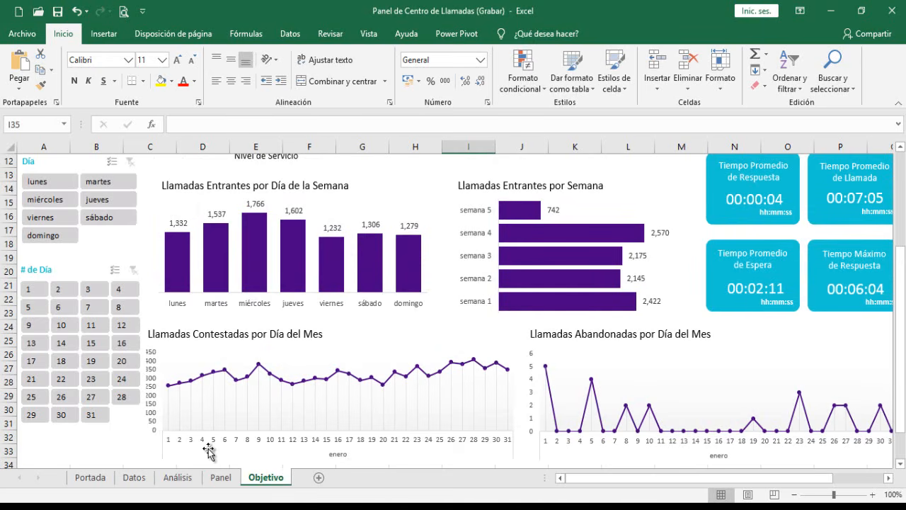
pyautogui.click(178, 477)
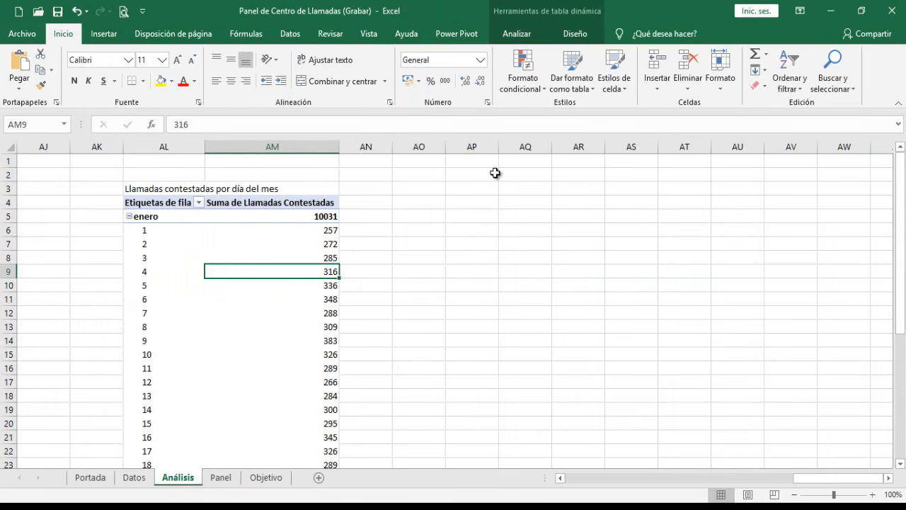
pyautogui.click(491, 188)
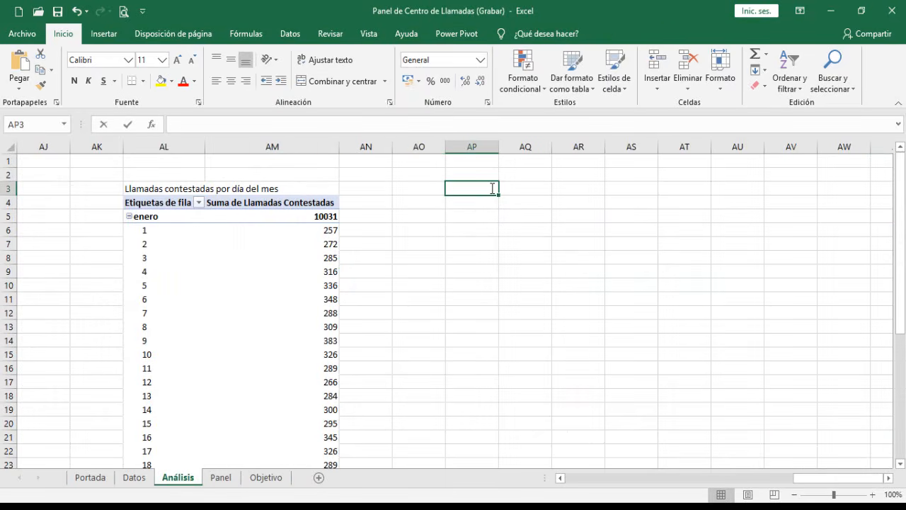
pyautogui.write('llamadas abandonadas por día de')
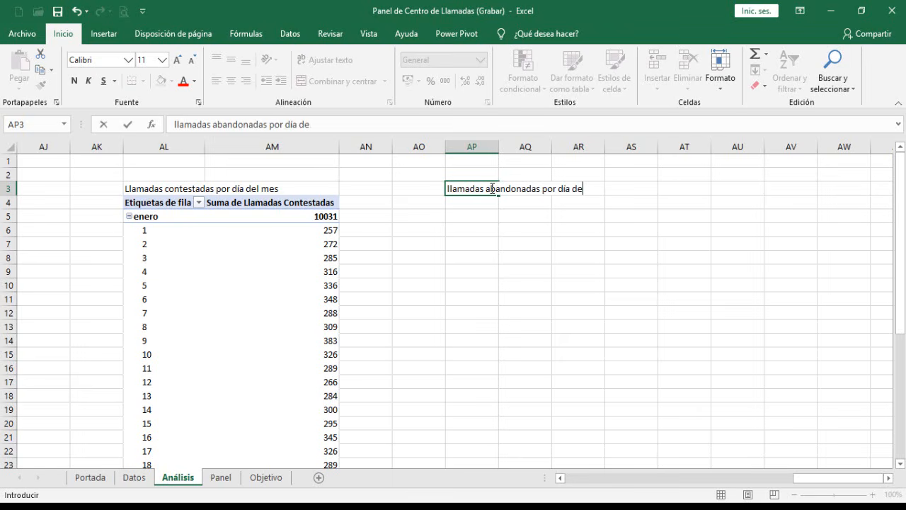
pyautogui.write('s')
pyautogui.press('Return')
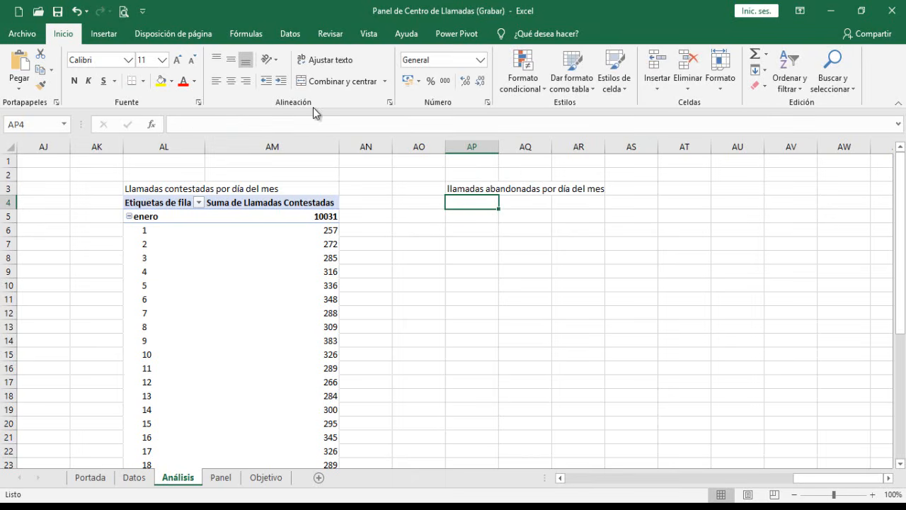
# Step: Create a pivot table from the range "base" on the existing Análisis sheet at cell AP4
pyautogui.click(104, 33)
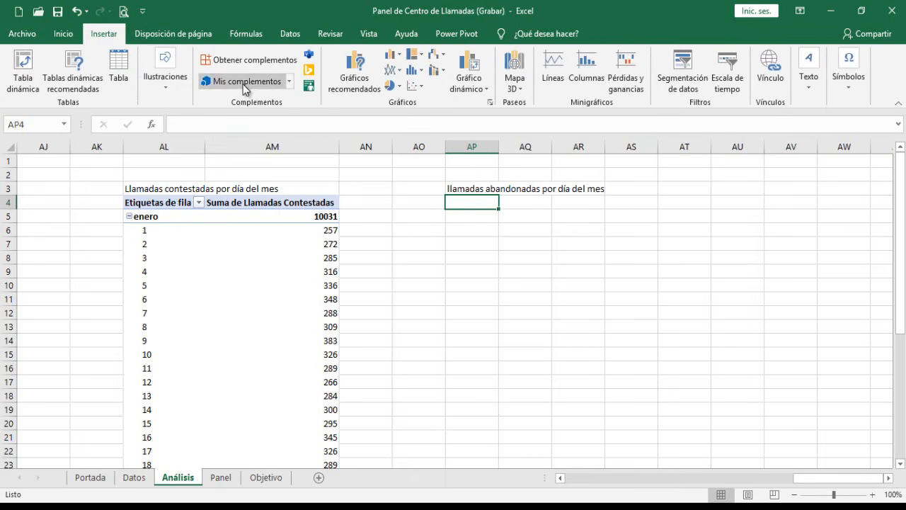
pyautogui.click(24, 74)
pyautogui.write('b')
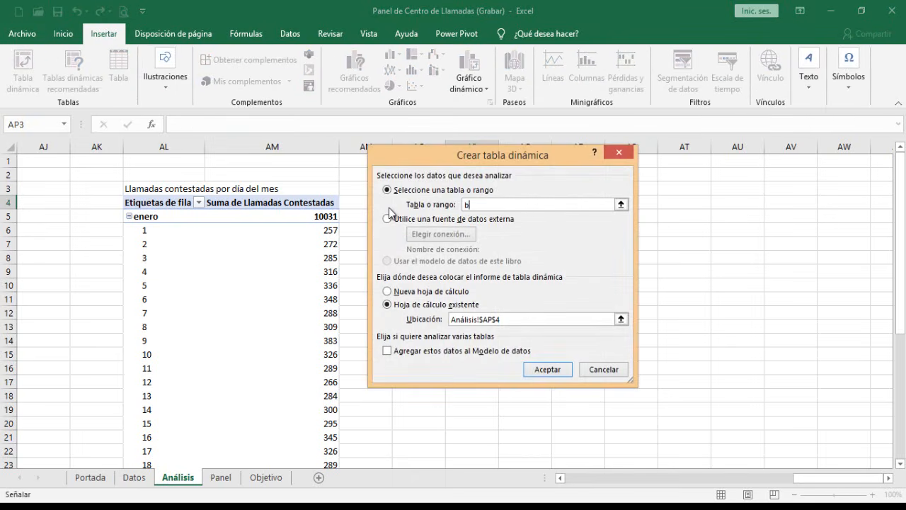
pyautogui.write('ase')
pyautogui.press('Return')
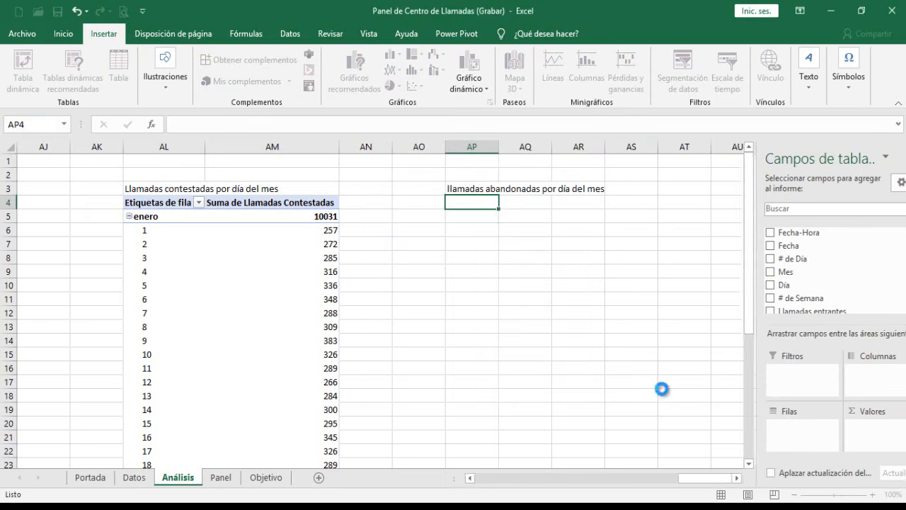
# Step: Set the new pivot table's rows to Mes and # de Día and its values to the sum of Llamadas abandonadas
pyautogui.click(713, 478)
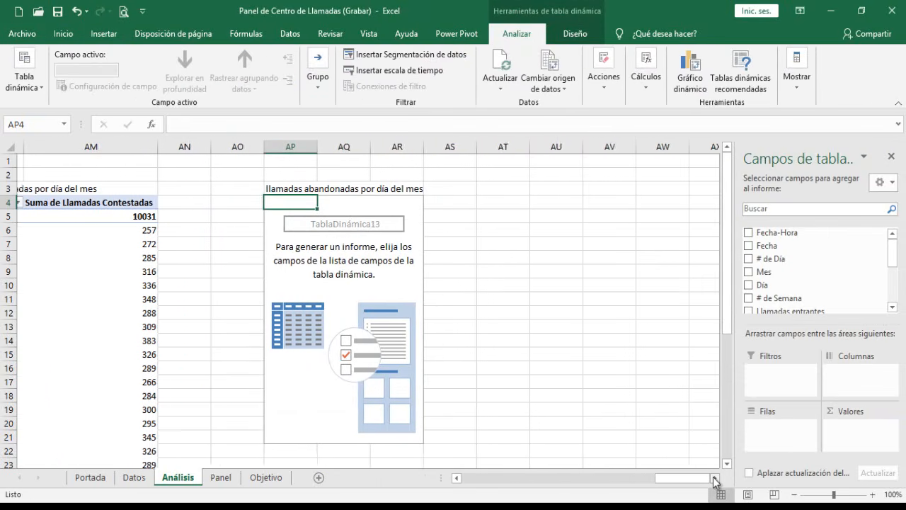
pyautogui.moveTo(760, 274); pyautogui.dragTo(787, 432)
pyautogui.moveTo(768, 259); pyautogui.dragTo(788, 454)
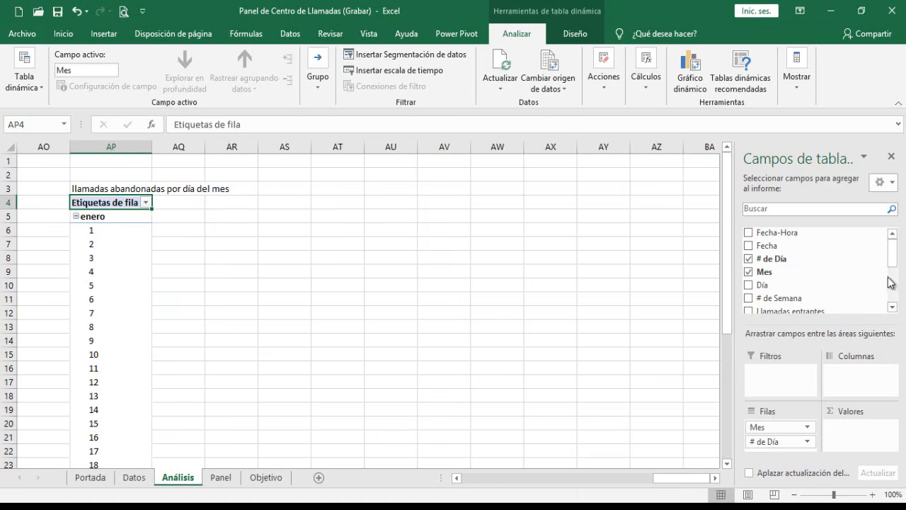
pyautogui.moveTo(893, 256); pyautogui.dragTo(893, 281)
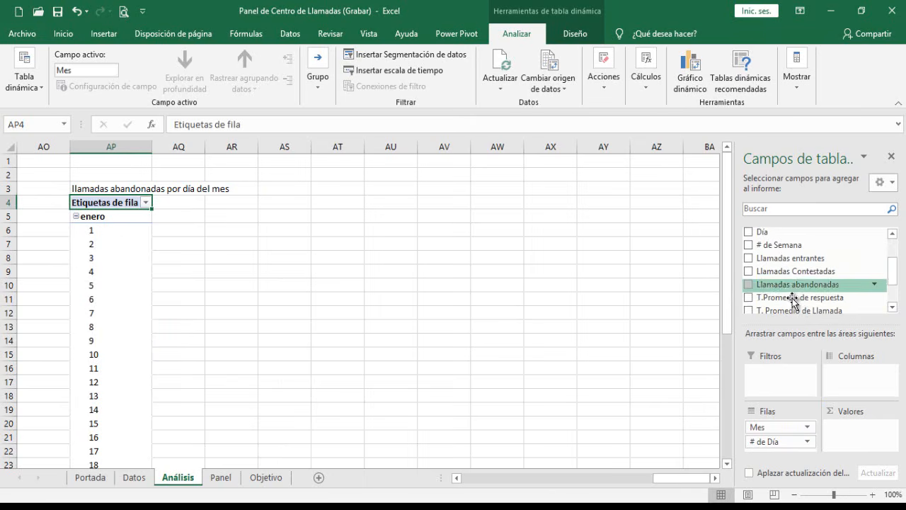
pyautogui.moveTo(805, 286); pyautogui.dragTo(835, 432)
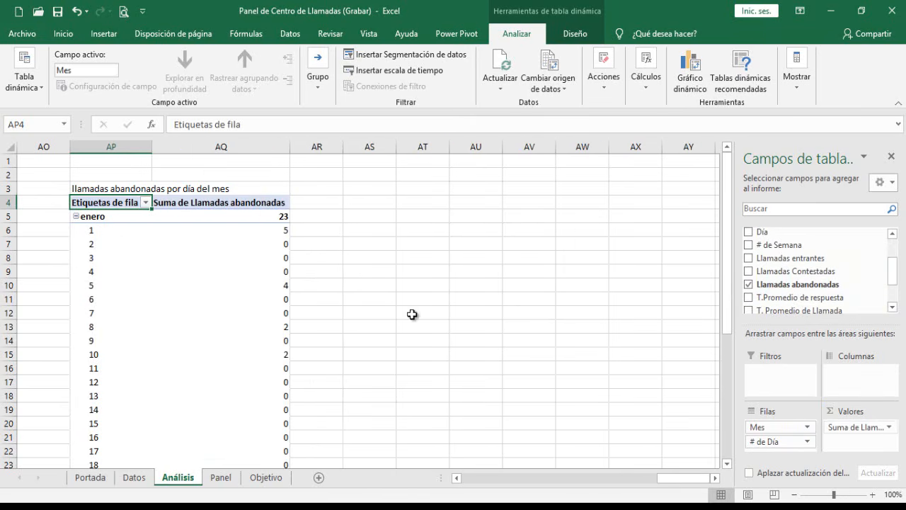
# Step: Insert a 2D line chart from the abandoned calls pivot table and close the field list
pyautogui.click(267, 301)
pyautogui.click(115, 33)
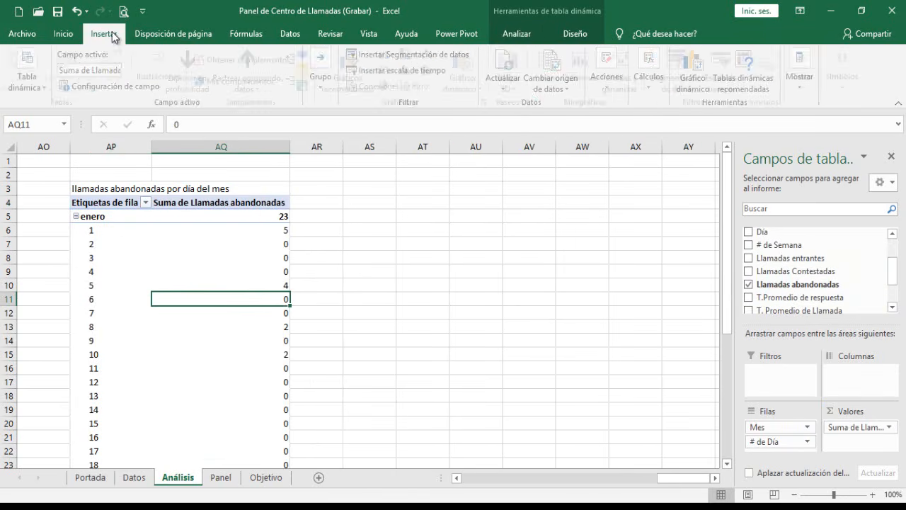
pyautogui.click(397, 71)
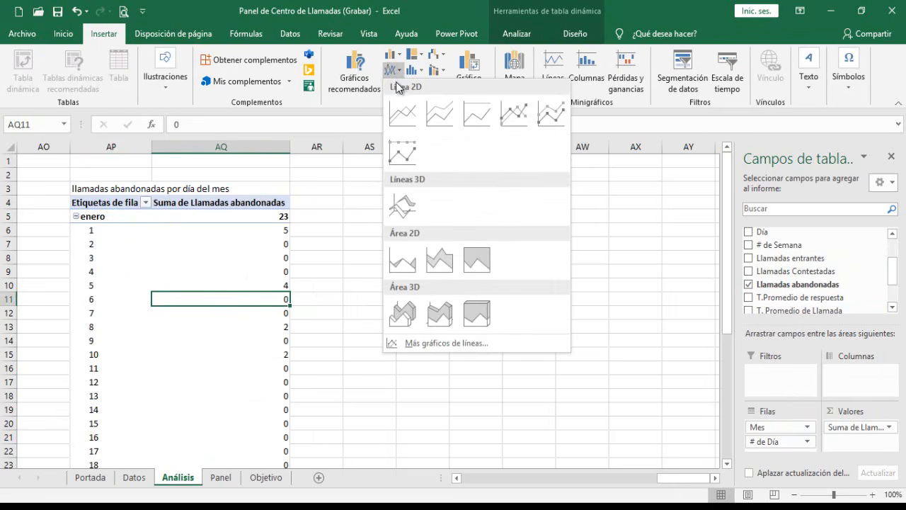
pyautogui.click(403, 113)
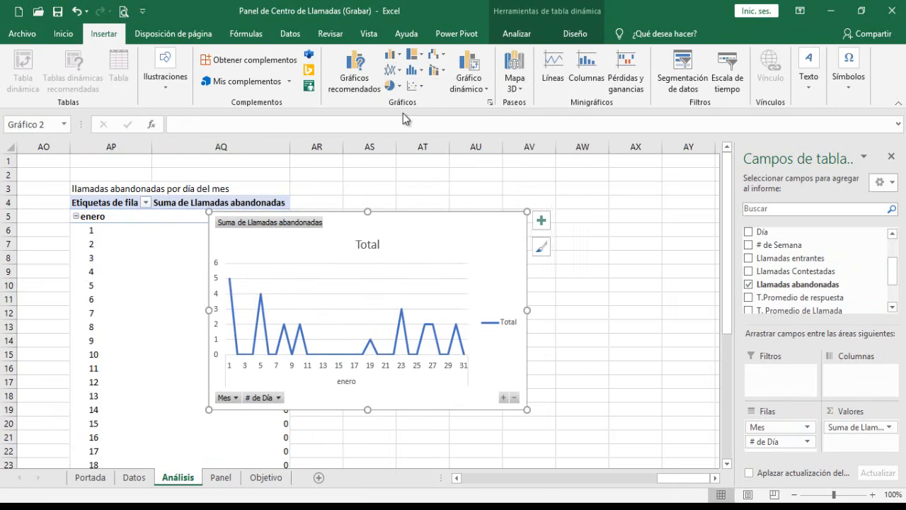
pyautogui.click(890, 156)
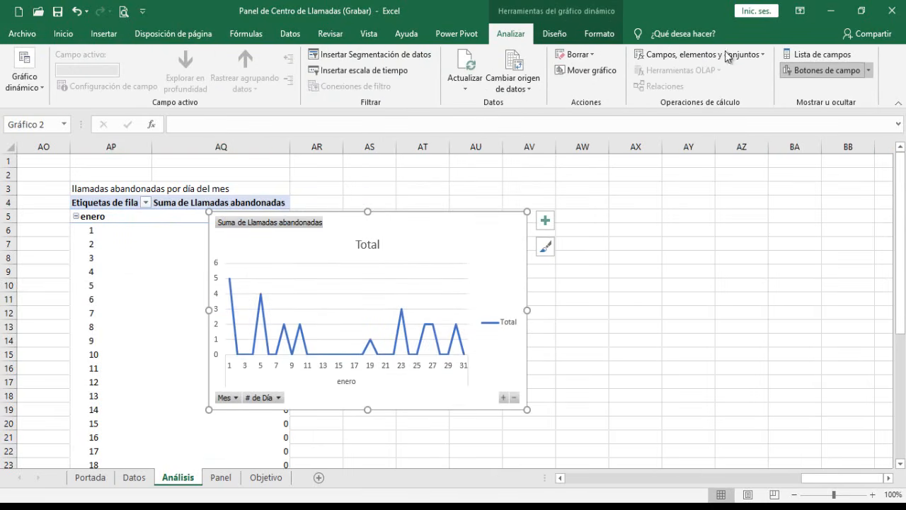
# Step: Hide the abandoned calls chart's field buttons and delete its legend, title and horizontal gridlines
pyautogui.click(803, 71)
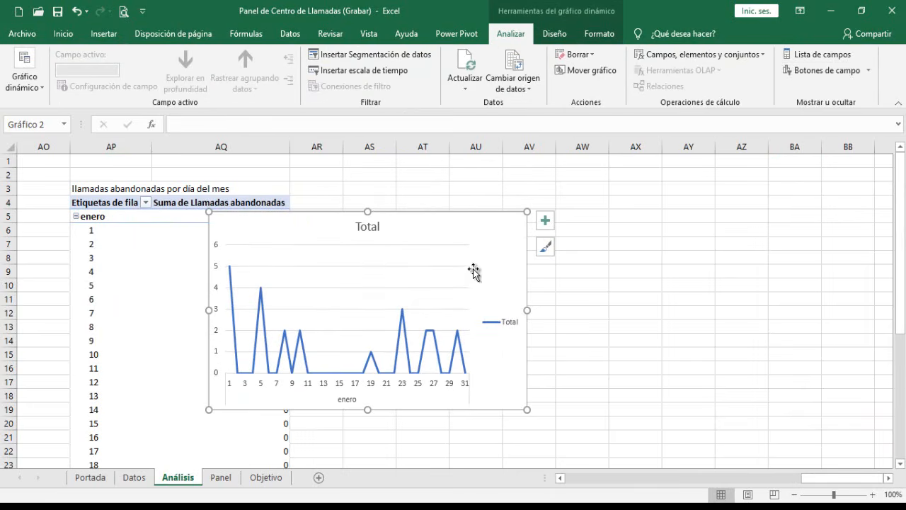
pyautogui.click(500, 317)
pyautogui.press('Delete')
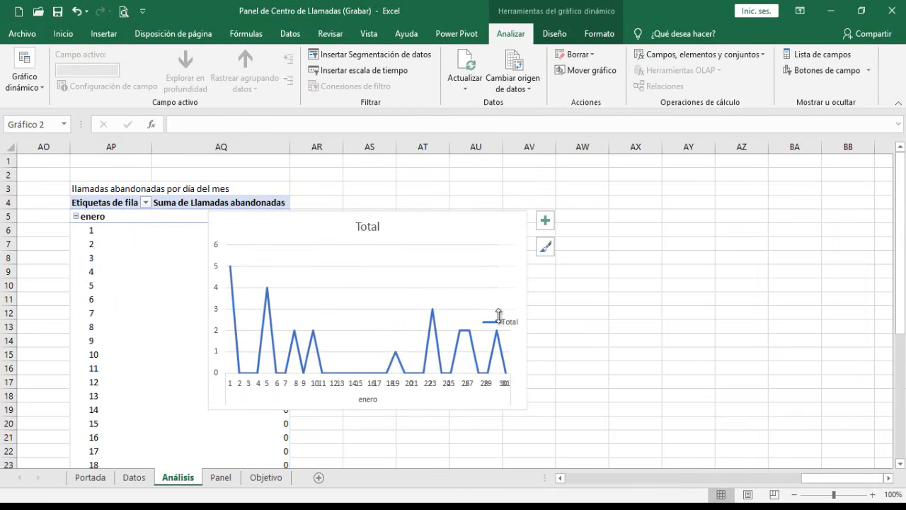
pyautogui.click(368, 226)
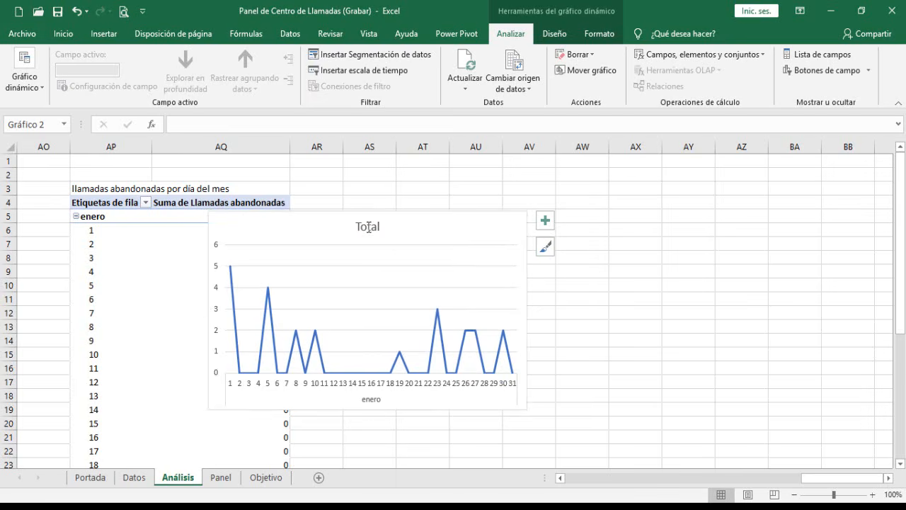
pyautogui.press('Delete')
pyautogui.click(368, 245)
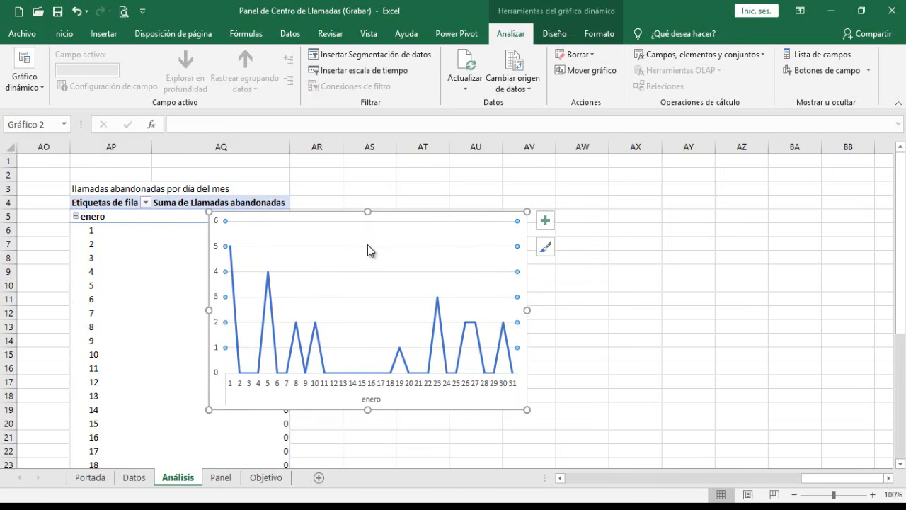
pyautogui.press('Delete')
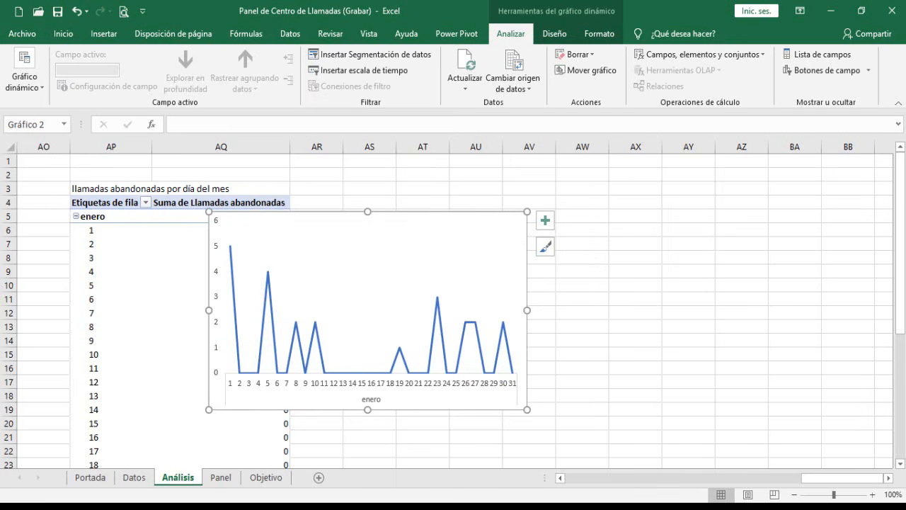
# Step: Apply the fourth preset chart style, with markers and drop lines, then shorten the chart and place it beside the pivot table
pyautogui.click(552, 34)
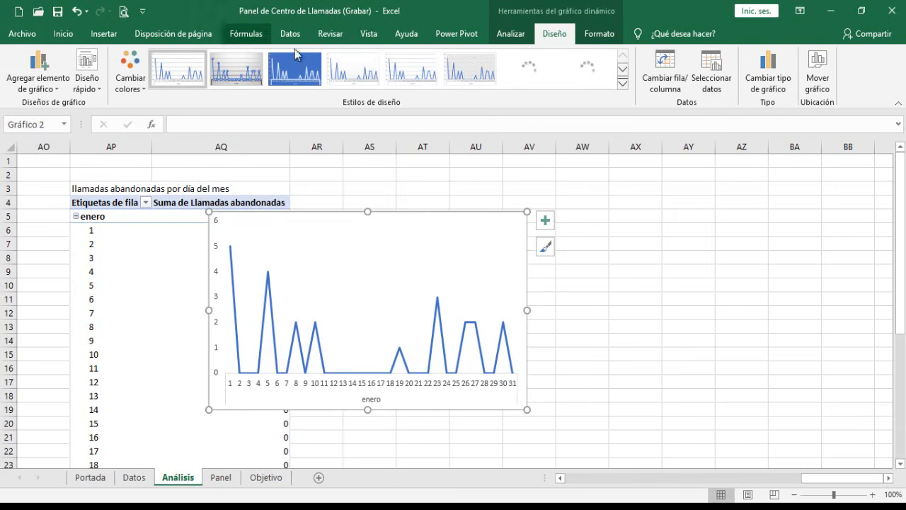
pyautogui.click(356, 72)
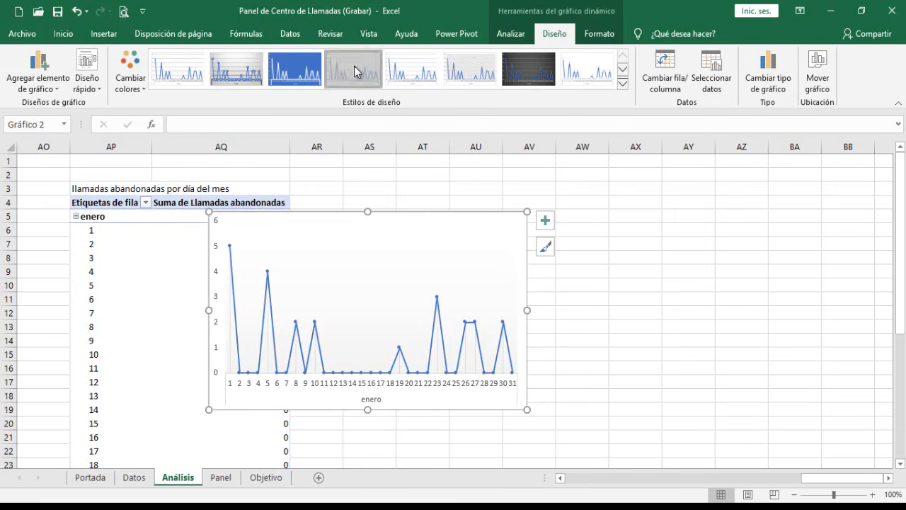
pyautogui.moveTo(367, 211); pyautogui.dragTo(511, 216)
# Step: Move the abandoned calls chart from Análisis to Panel, placing it beside the answered calls line chart
pyautogui.press('Delete')
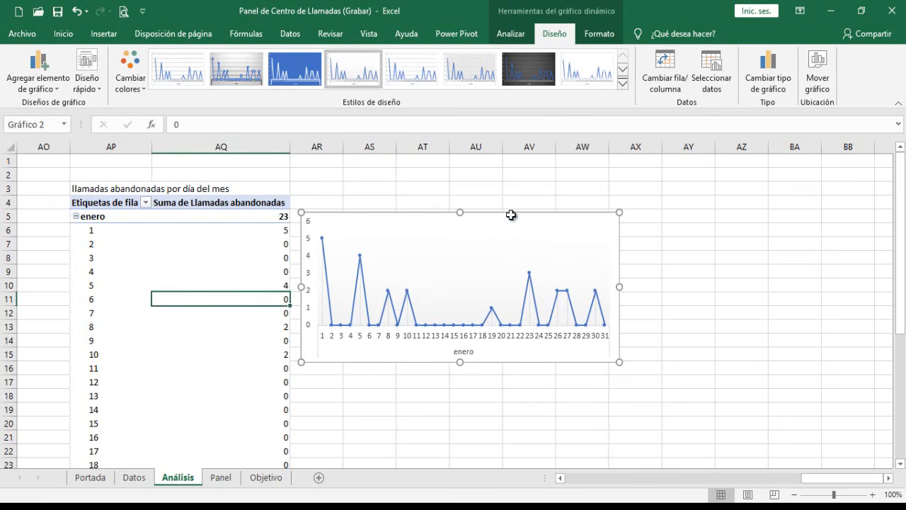
pyautogui.click(222, 478)
pyautogui.click(653, 398)
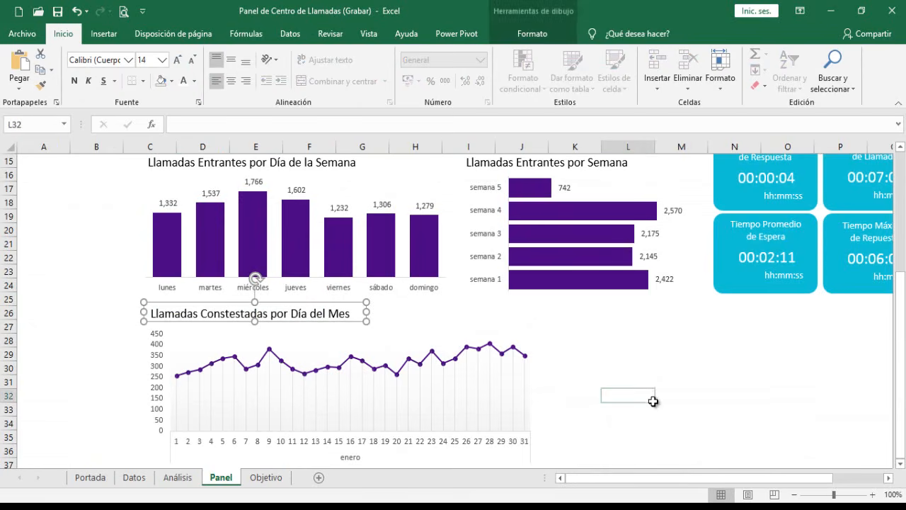
pyautogui.hotkey('ctrl', 'v')
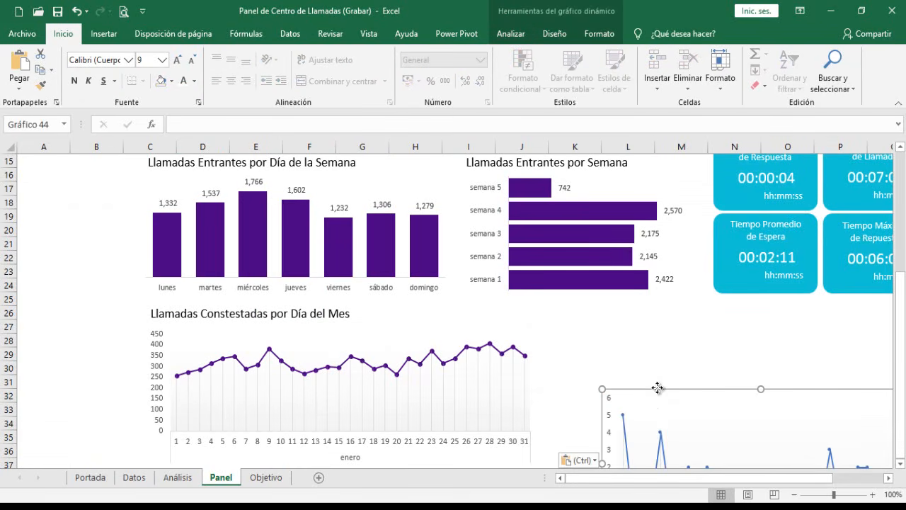
pyautogui.moveTo(658, 387); pyautogui.dragTo(605, 316)
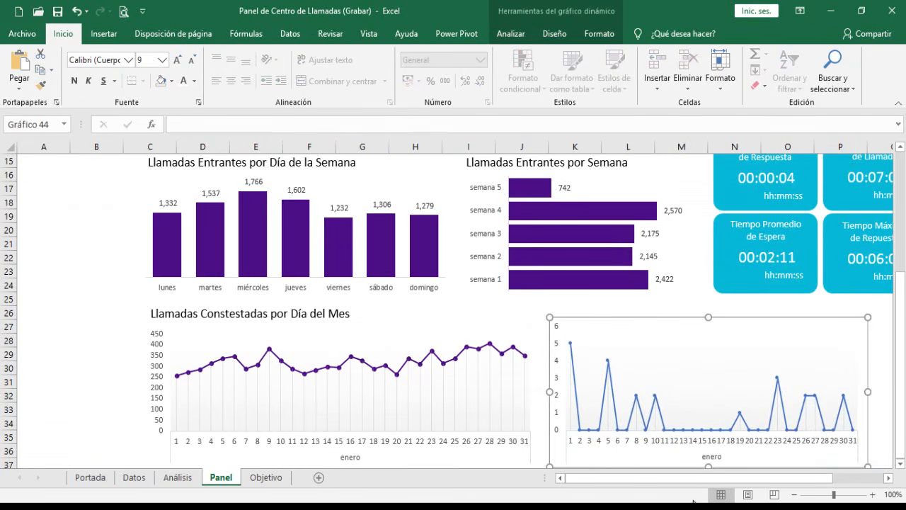
# Step: Recolor the abandoned calls chart's series line as a solid purple line matching the answered calls chart
pyautogui.moveTo(687, 483); pyautogui.dragTo(721, 487)
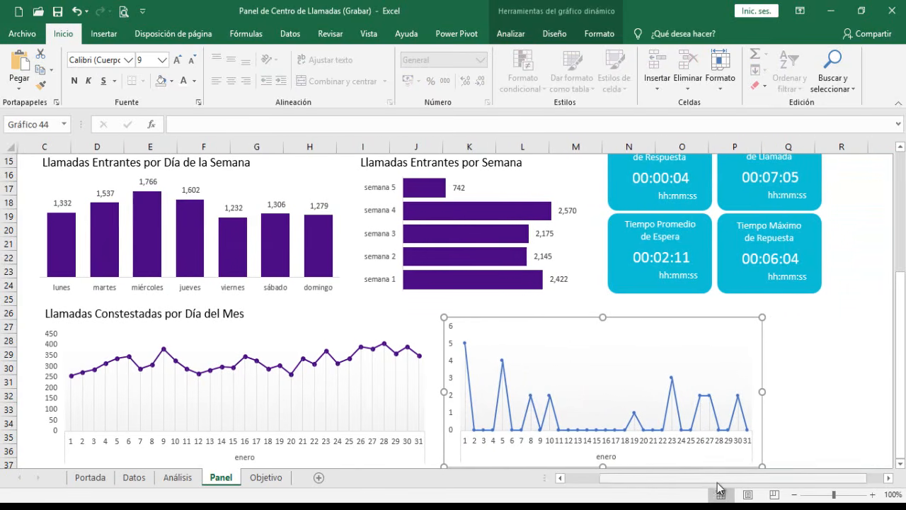
pyautogui.click(506, 381)
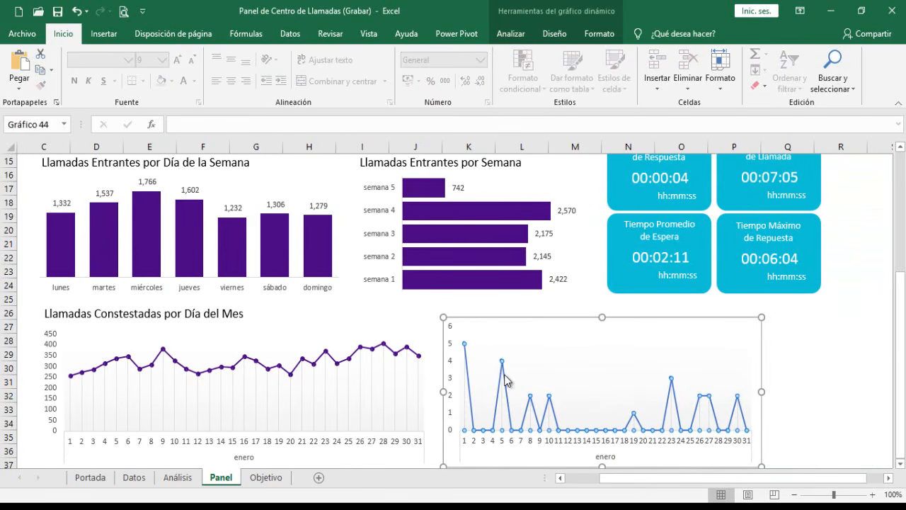
pyautogui.doubleClick(505, 381)
pyautogui.moveTo(588, 487); pyautogui.dragTo(614, 487)
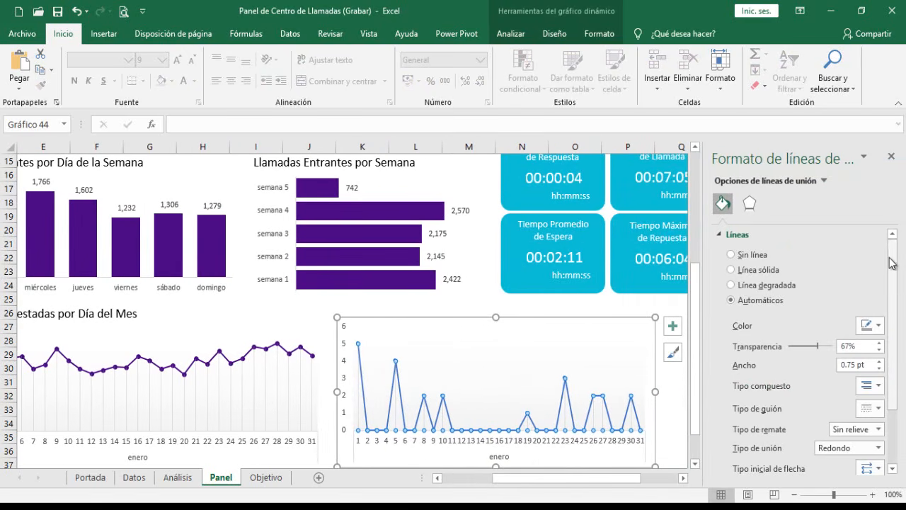
pyautogui.click(409, 416)
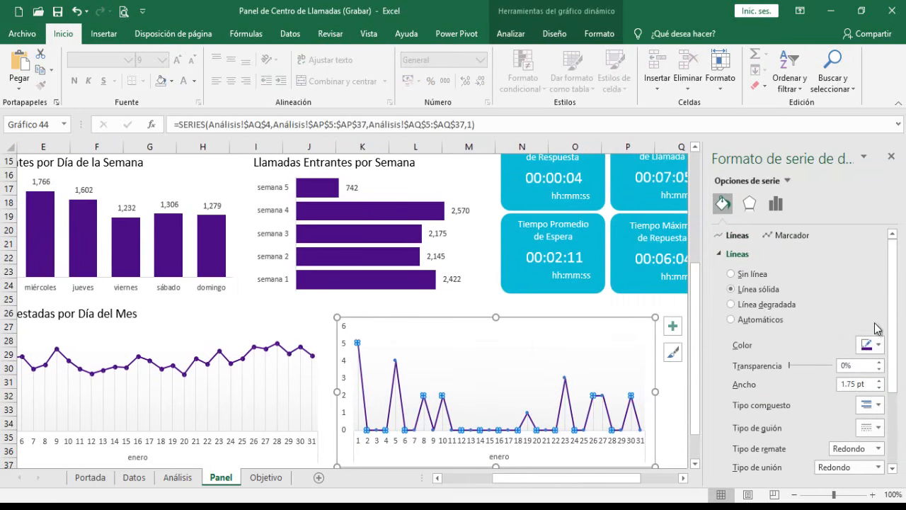
pyautogui.click(878, 345)
pyautogui.click(798, 316)
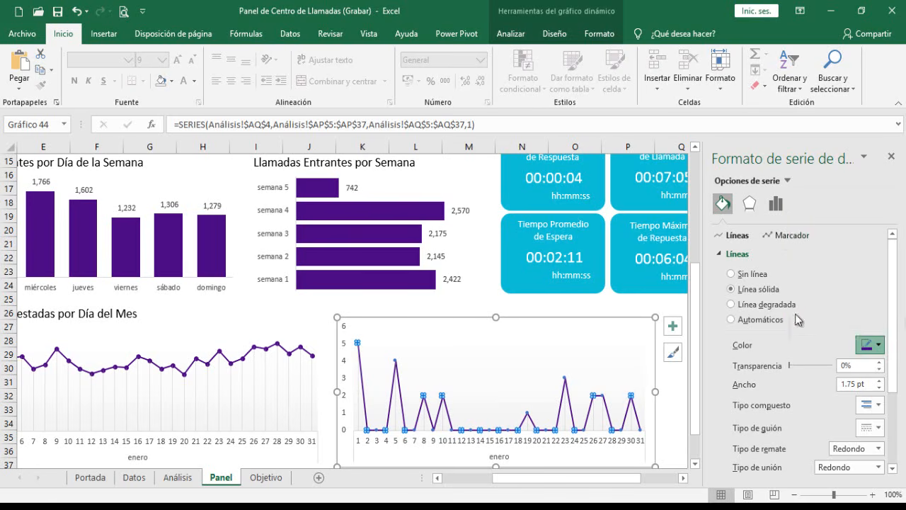
# Step: Give the abandoned calls series markers a solid purple fill and no border line
pyautogui.click(780, 235)
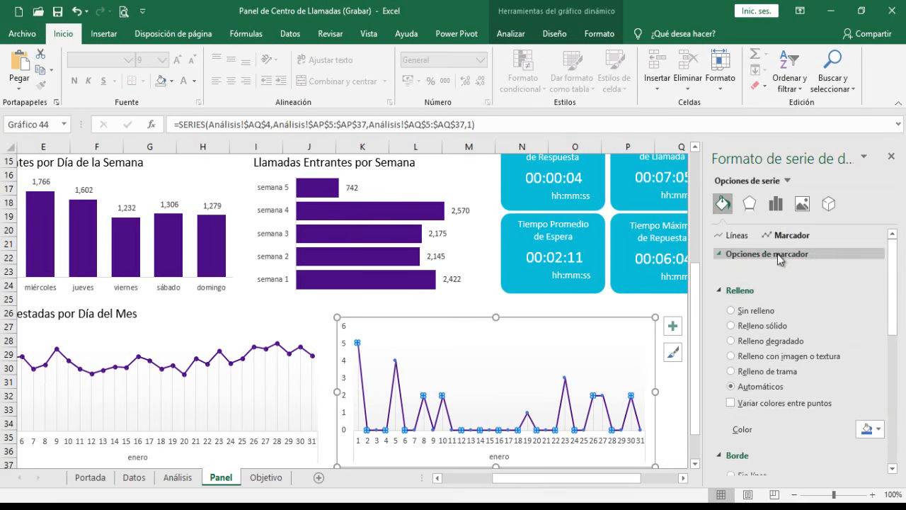
pyautogui.click(777, 254)
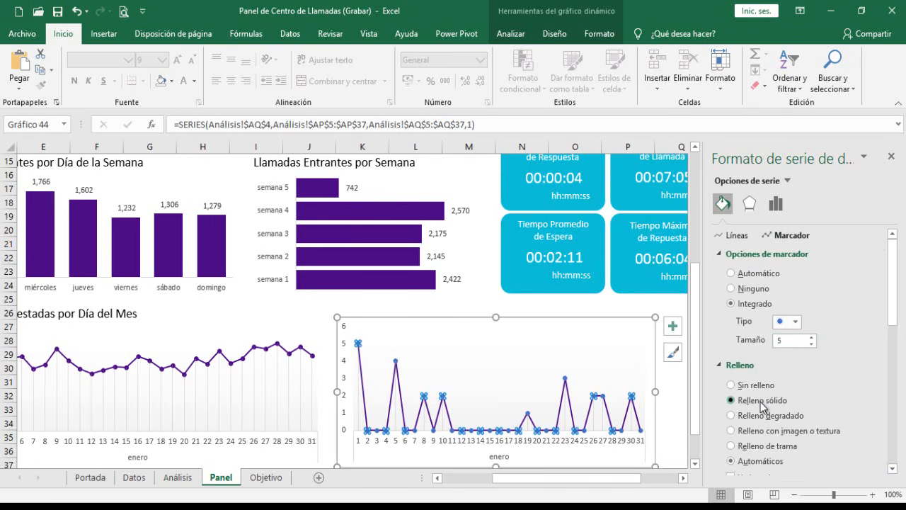
pyautogui.moveTo(894, 309); pyautogui.dragTo(895, 370)
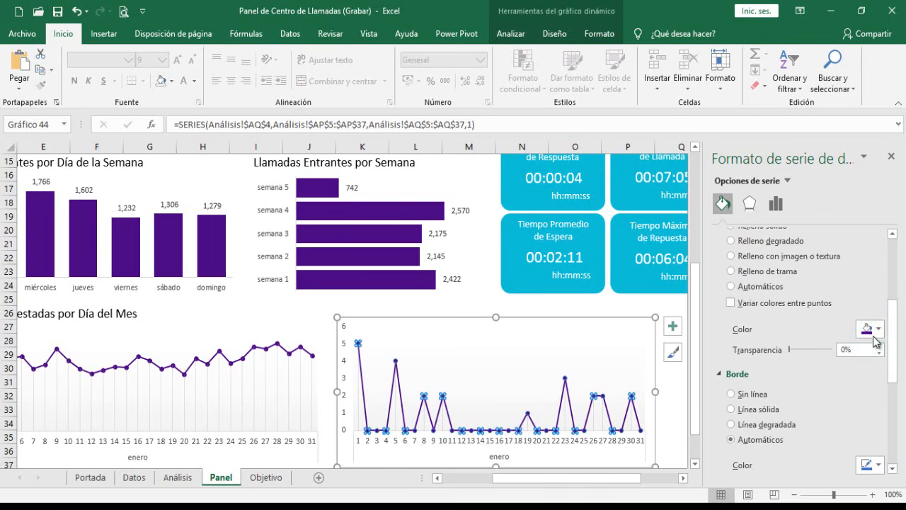
pyautogui.click(877, 328)
pyautogui.click(801, 466)
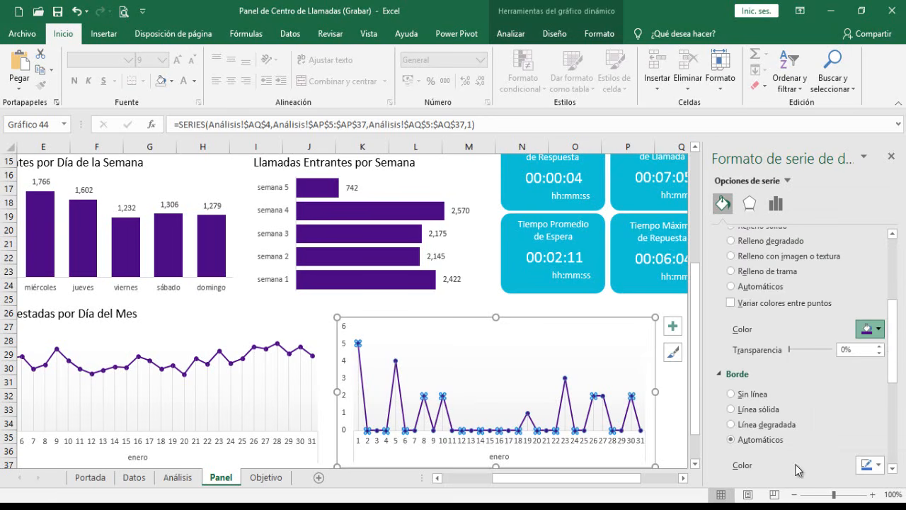
pyautogui.moveTo(895, 350); pyautogui.dragTo(896, 388)
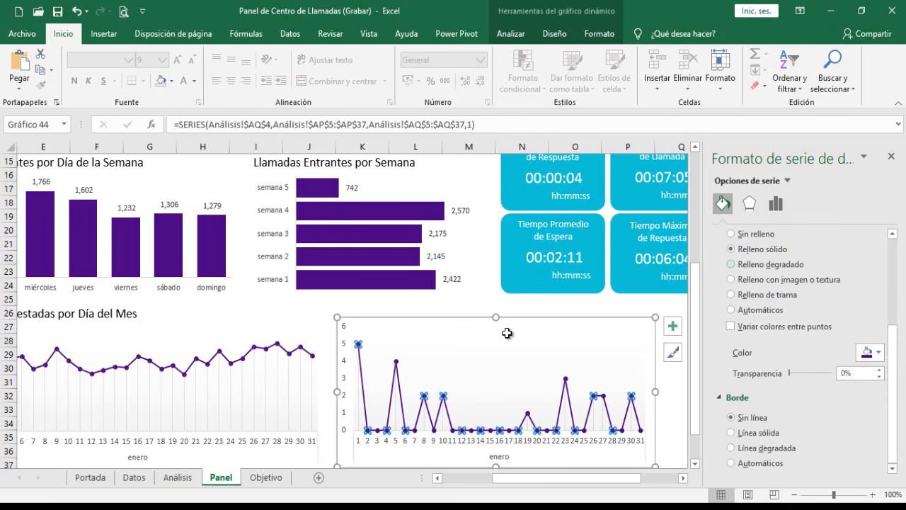
# Step: Nudge the abandoned calls chart down, remove its outline and fill, and close the formatting pane
pyautogui.moveTo(494, 318); pyautogui.dragTo(472, 330)
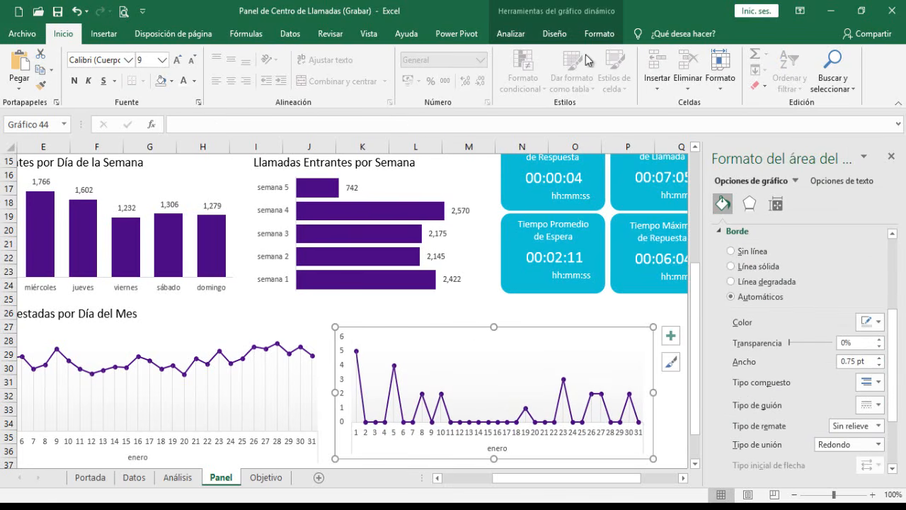
pyautogui.click(596, 34)
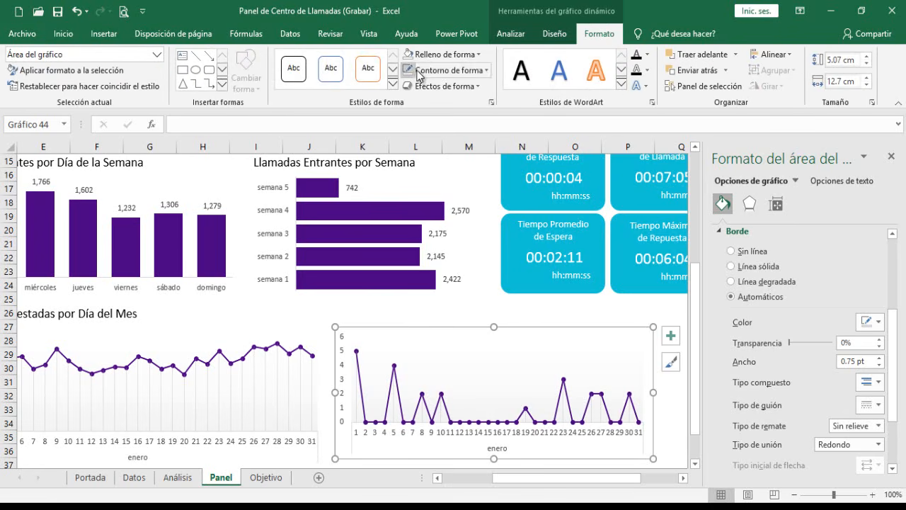
pyautogui.click(437, 72)
pyautogui.click(425, 232)
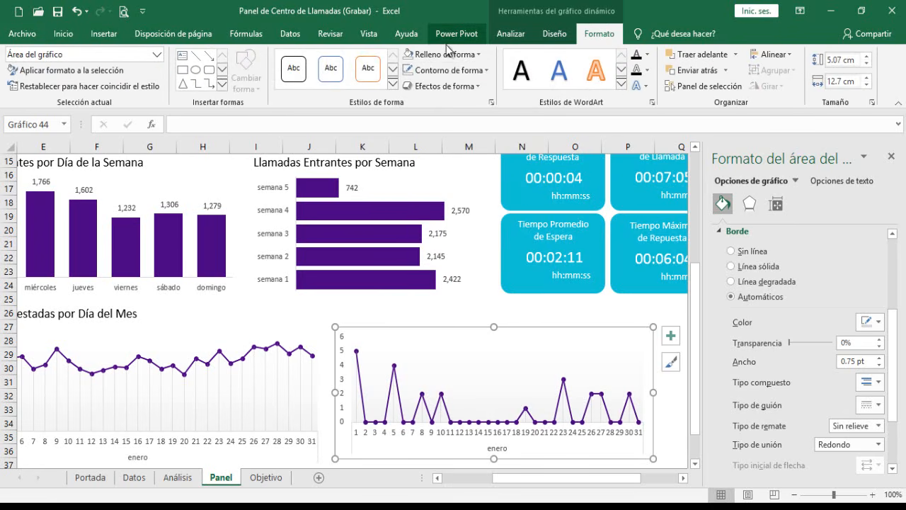
pyautogui.click(444, 55)
pyautogui.click(451, 225)
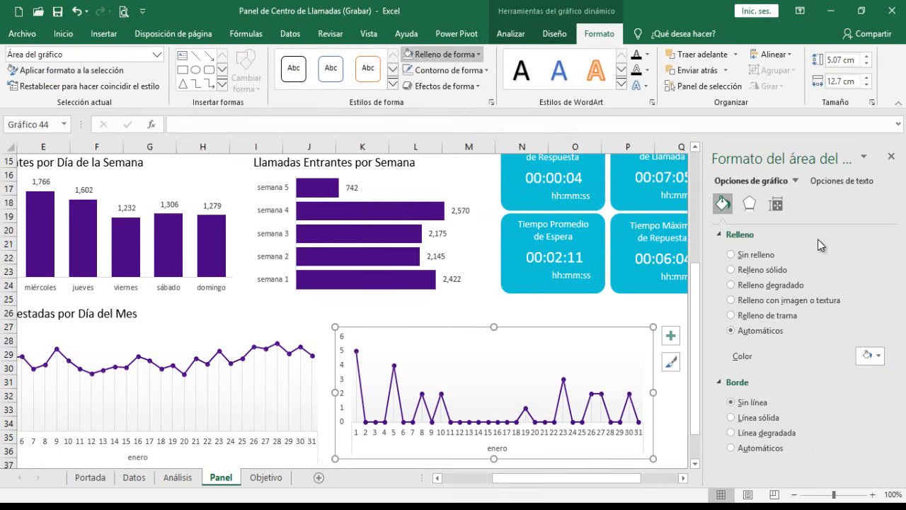
pyautogui.click(892, 157)
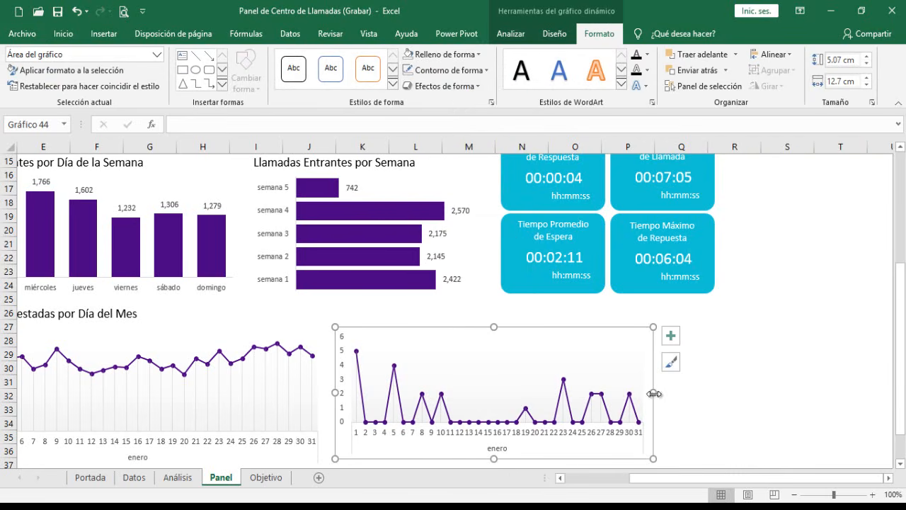
# Step: Resize the abandoned calls chart to about 15.48 cm wide and 5.38 cm high, in line with the time cards above
pyautogui.moveTo(671, 390); pyautogui.dragTo(712, 390)
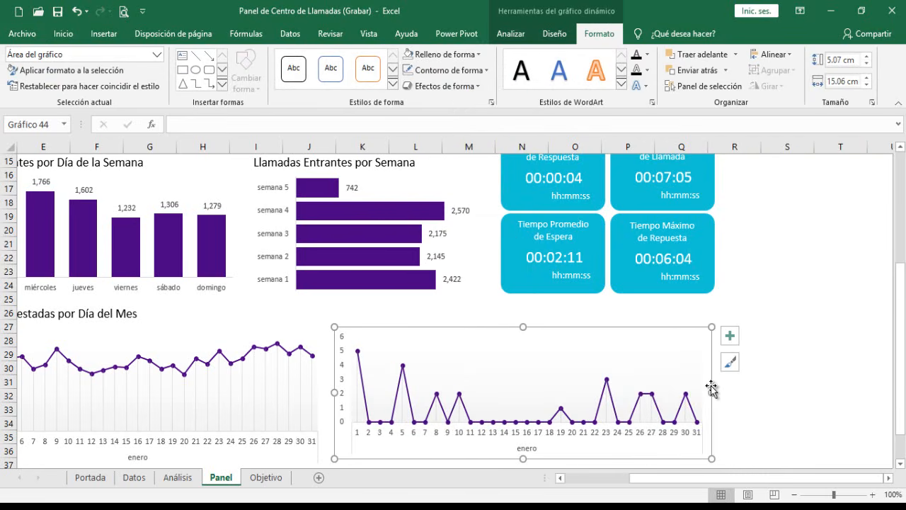
pyautogui.moveTo(572, 330); pyautogui.dragTo(564, 336)
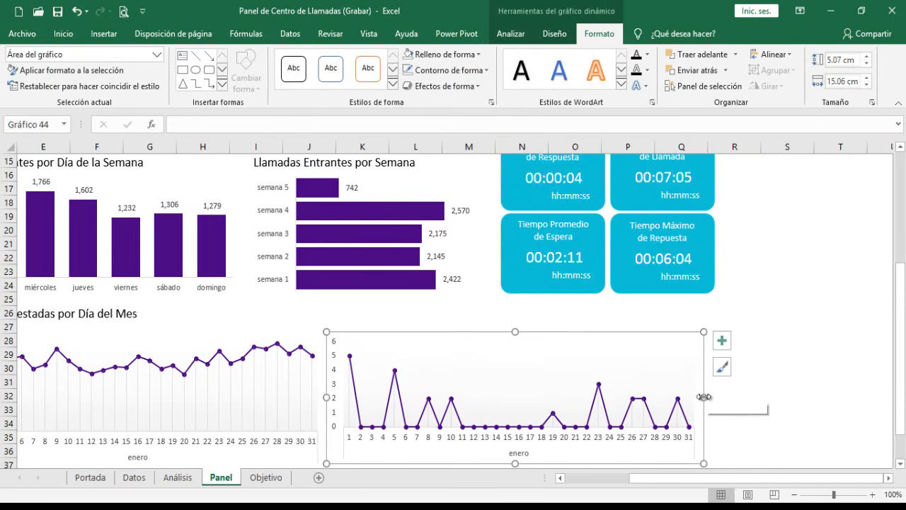
pyautogui.moveTo(704, 398); pyautogui.dragTo(715, 397)
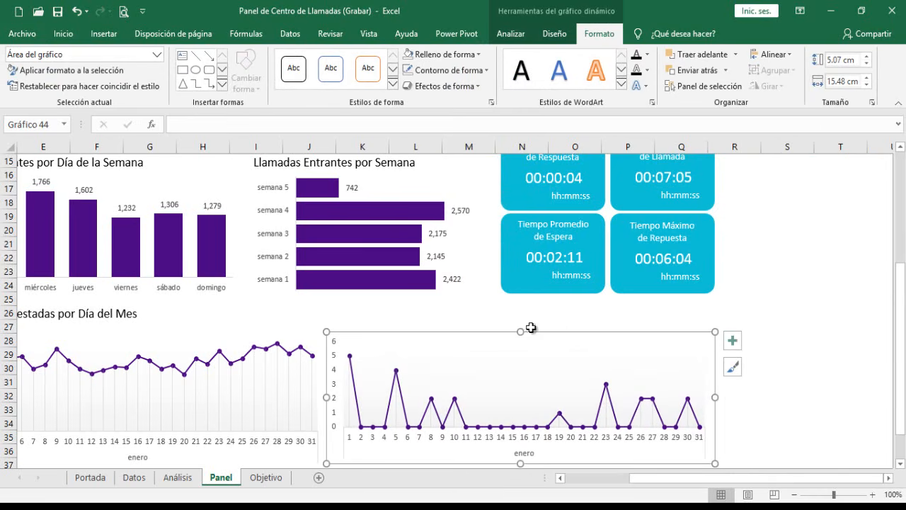
pyautogui.moveTo(718, 479); pyautogui.dragTo(671, 478)
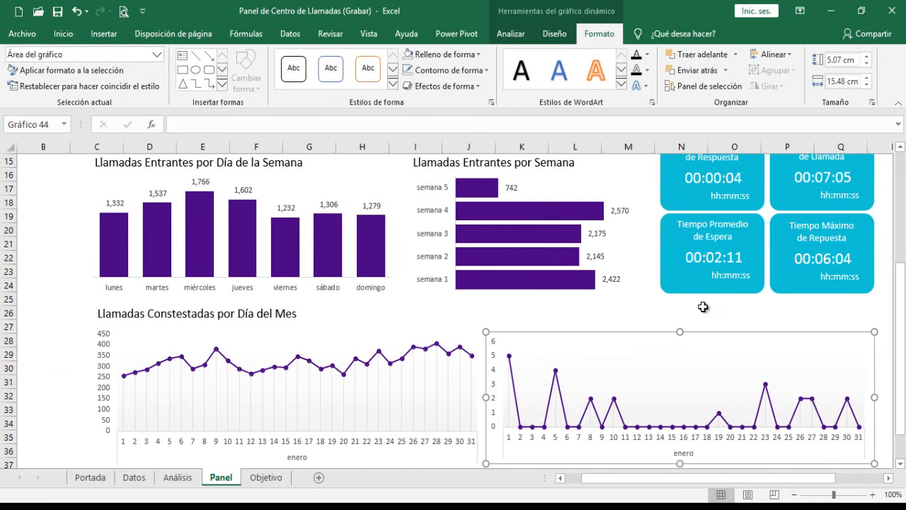
pyautogui.moveTo(681, 330); pyautogui.dragTo(681, 323)
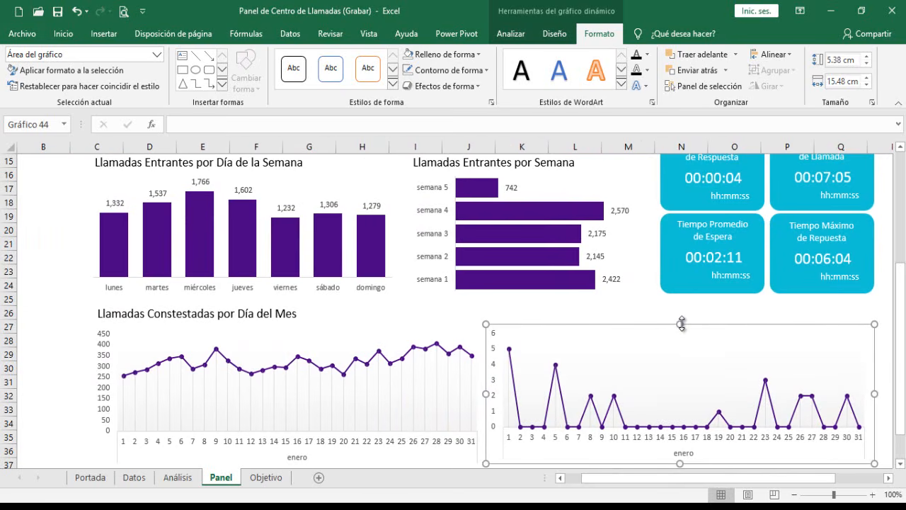
# Step: Copy the answered calls title above the abandoned calls chart and change it to "Llamadas Abandonadas por Día del Mes"
pyautogui.click(226, 324)
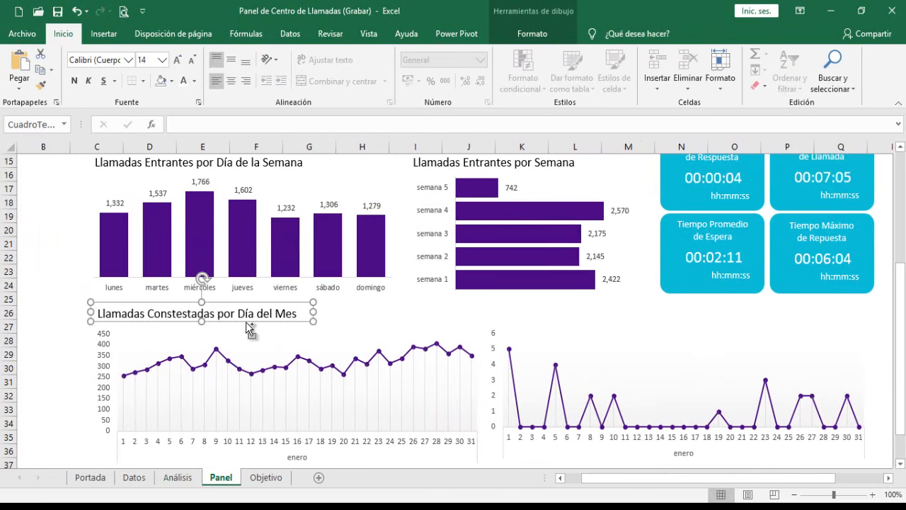
pyautogui.moveTo(247, 323); pyautogui.dragTo(545, 314)
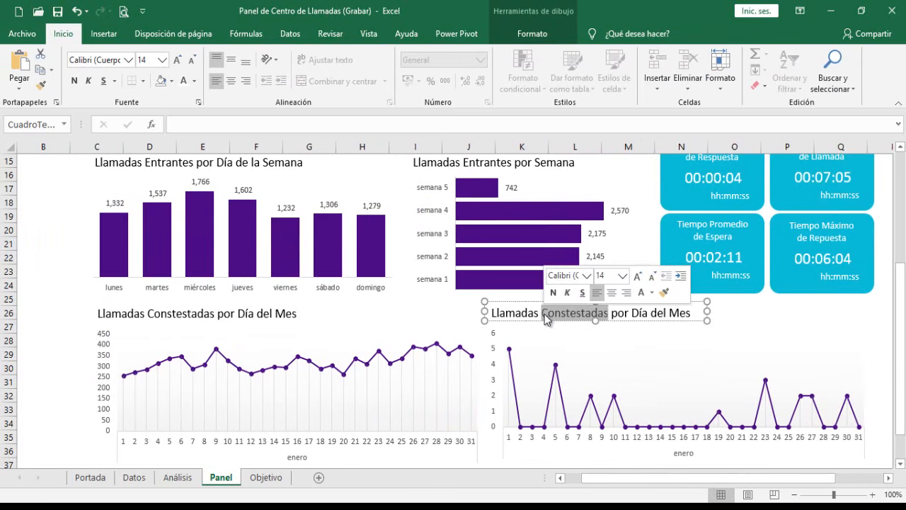
pyautogui.write('Abandona')
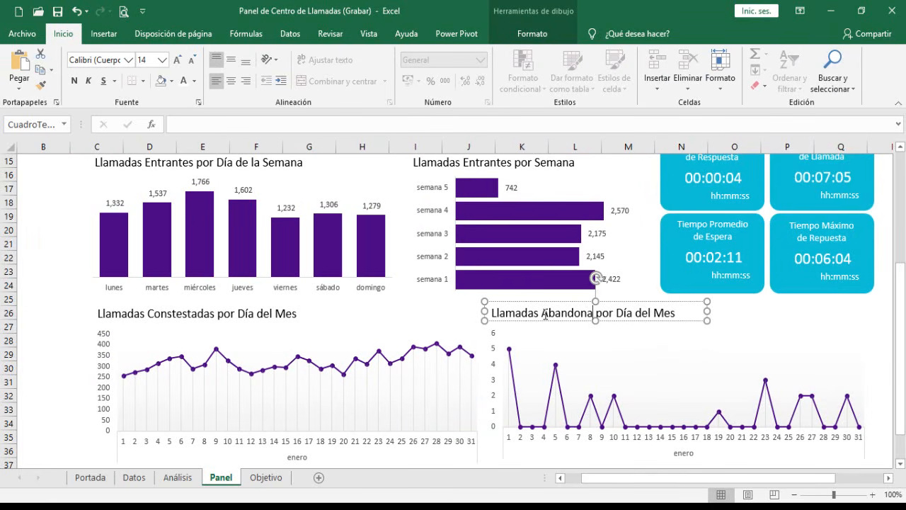
pyautogui.write('das')
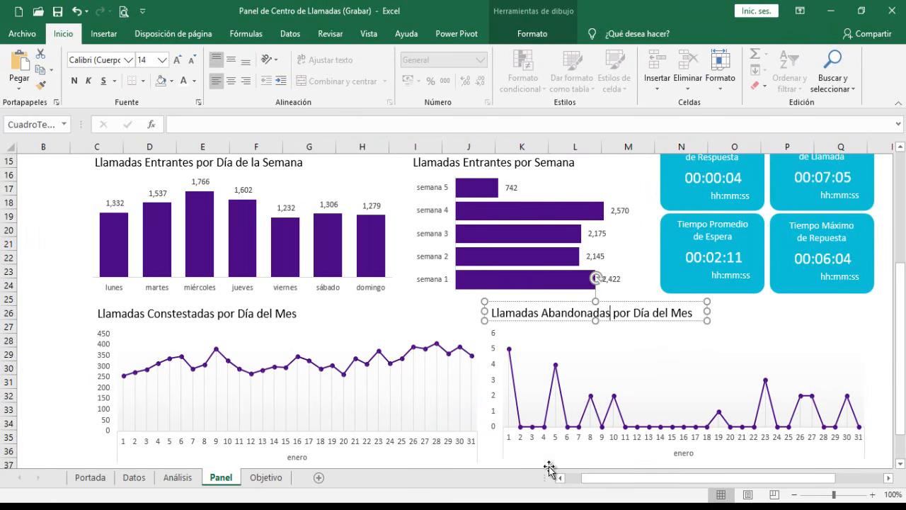
pyautogui.click(78, 341)
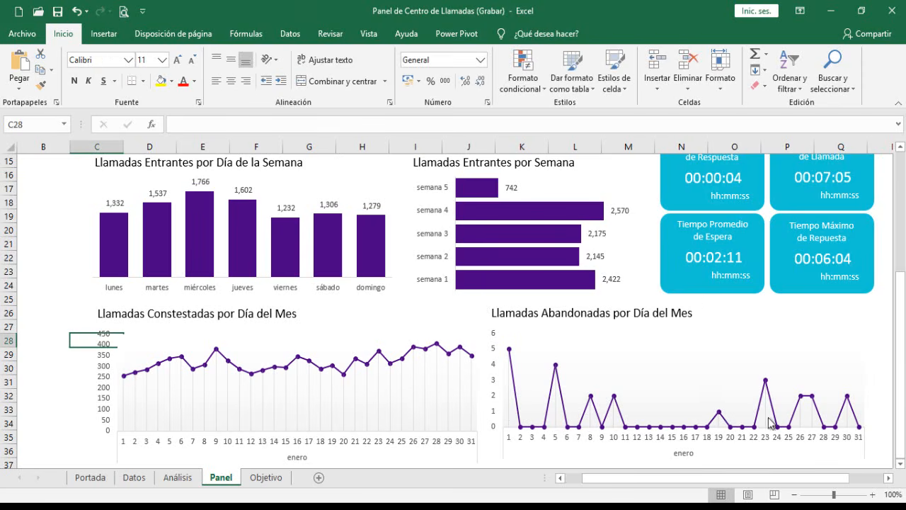
# Step: Check the slicers in Objetivo, then insert # de Día, Día and # de Semana slicers from the nivel de servicio pivot table in Análisis
pyautogui.click(267, 478)
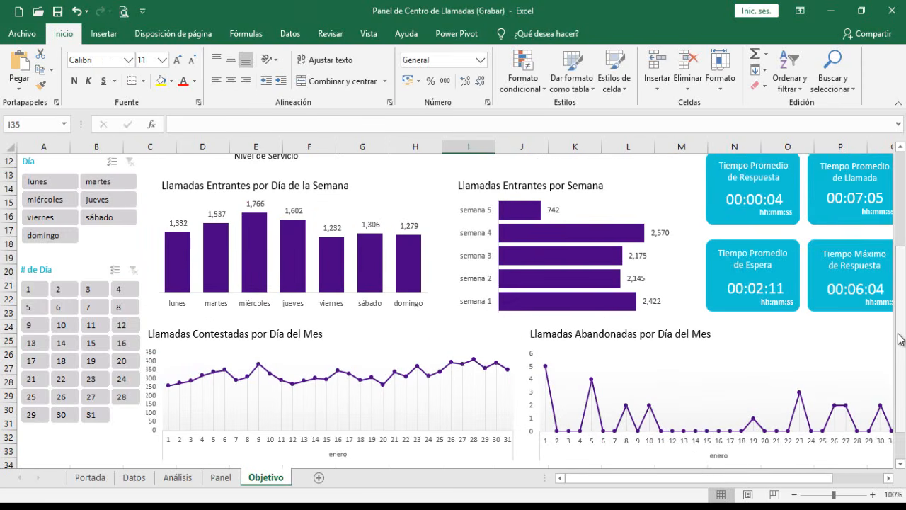
pyautogui.scroll(4, 852, 258)
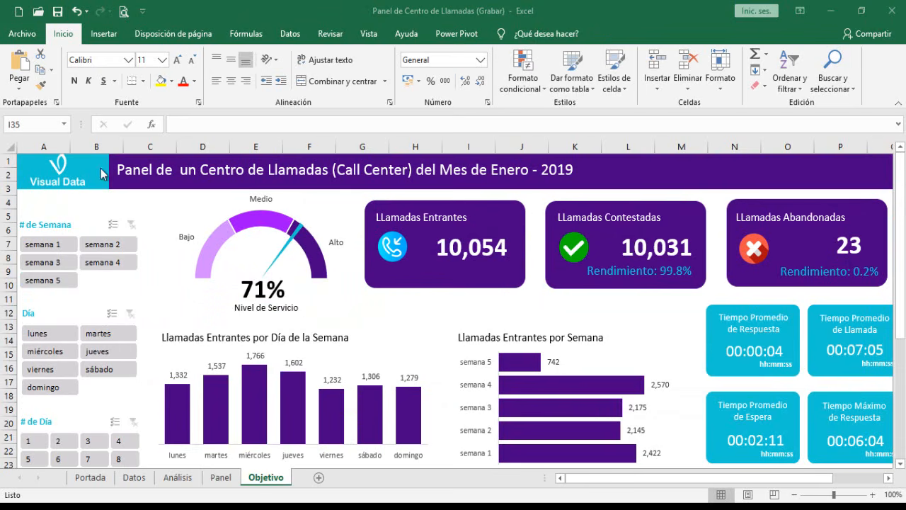
pyautogui.click(176, 478)
pyautogui.moveTo(822, 477); pyautogui.dragTo(556, 486)
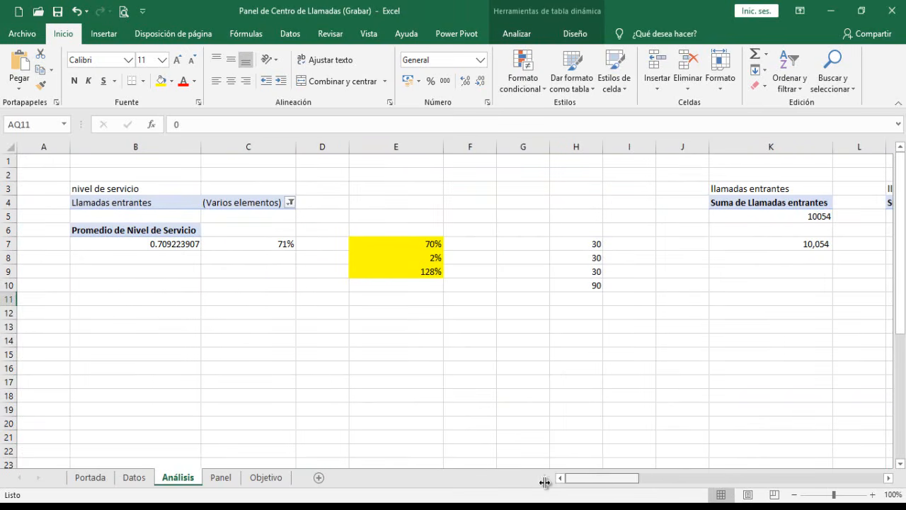
pyautogui.click(137, 242)
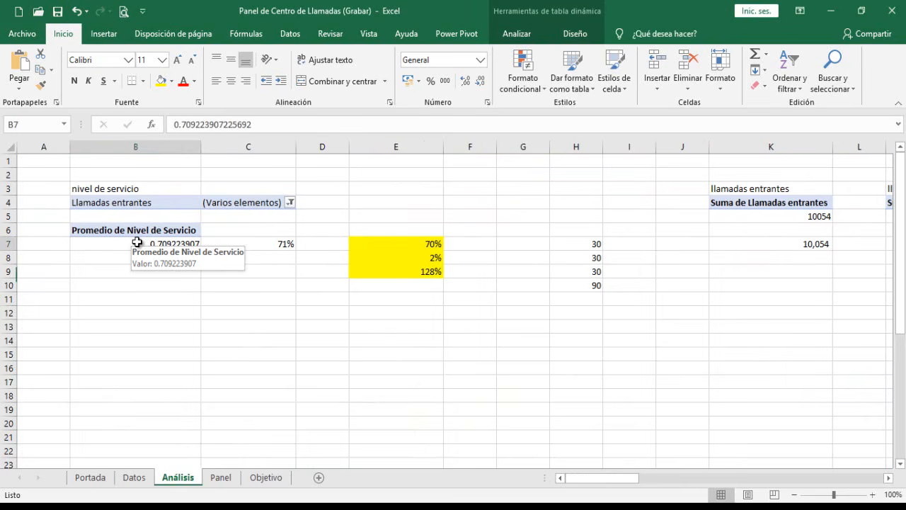
pyautogui.click(532, 33)
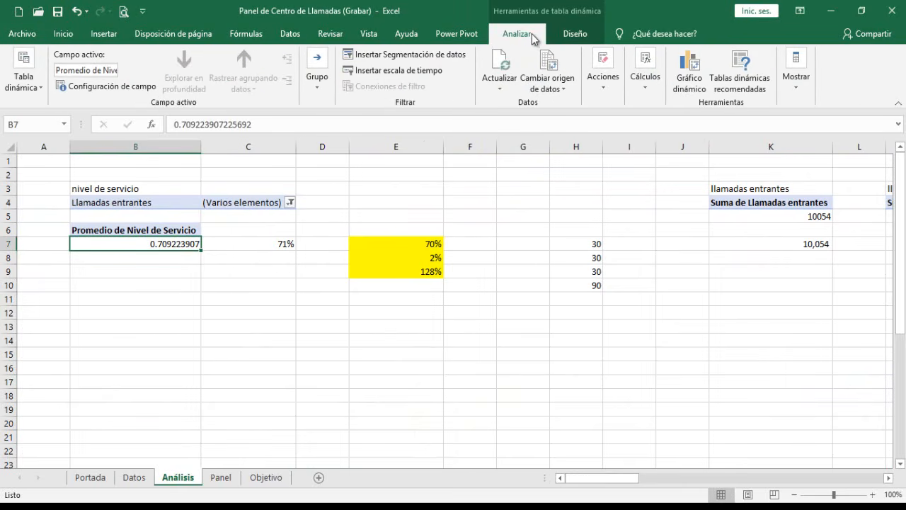
pyautogui.click(459, 56)
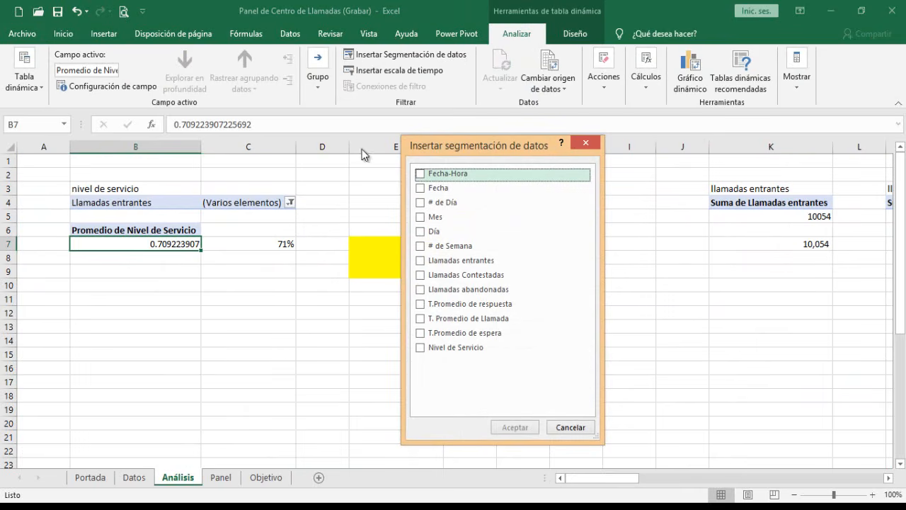
pyautogui.click(421, 204)
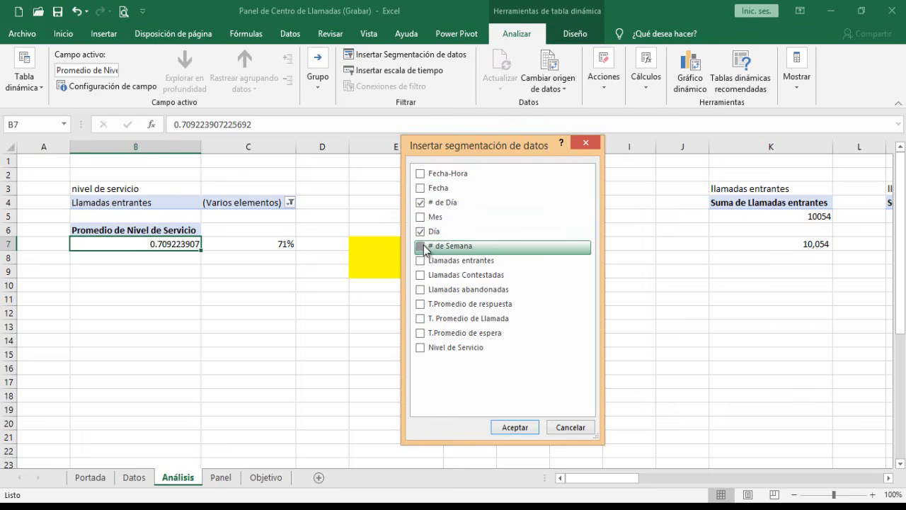
pyautogui.click(517, 428)
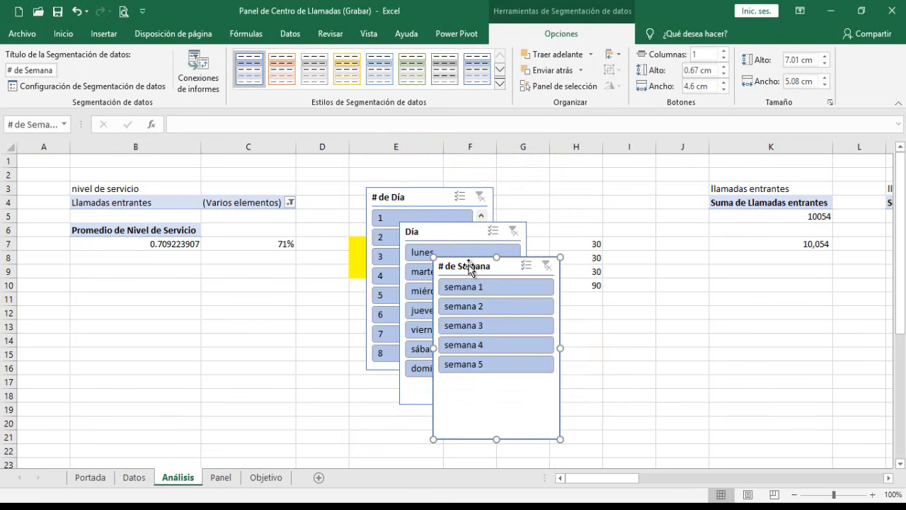
# Step: Move the # de Semana, Día and # de Día slicers from Análisis into Panel, near the lower part of columns A and B
pyautogui.keyDown('ctrl'); pyautogui.click(456, 240); pyautogui.keyUp('ctrl')
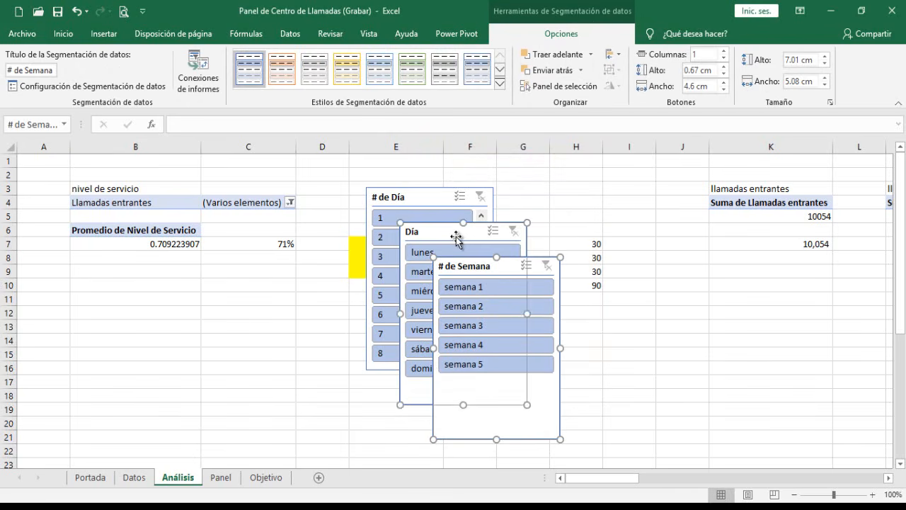
pyautogui.keyDown('ctrl'); pyautogui.click(433, 199); pyautogui.keyUp('ctrl')
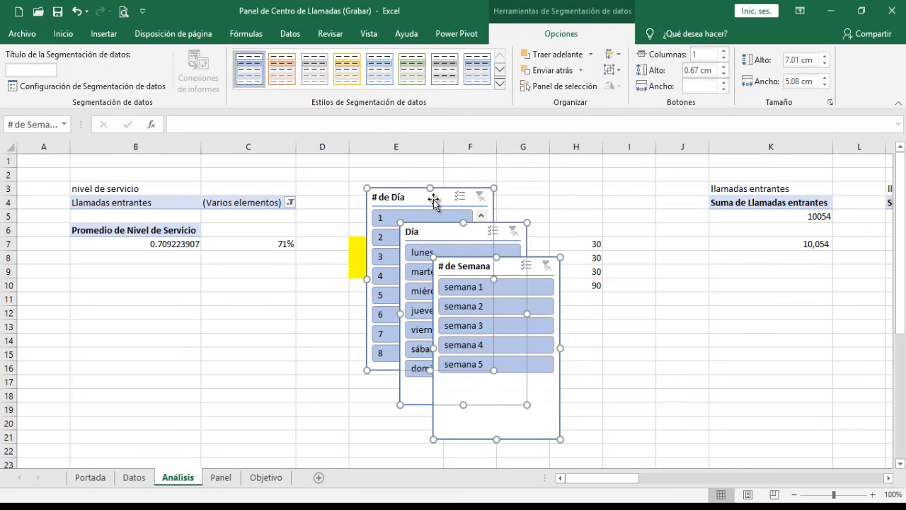
pyautogui.hotkey('ctrl', 'x')
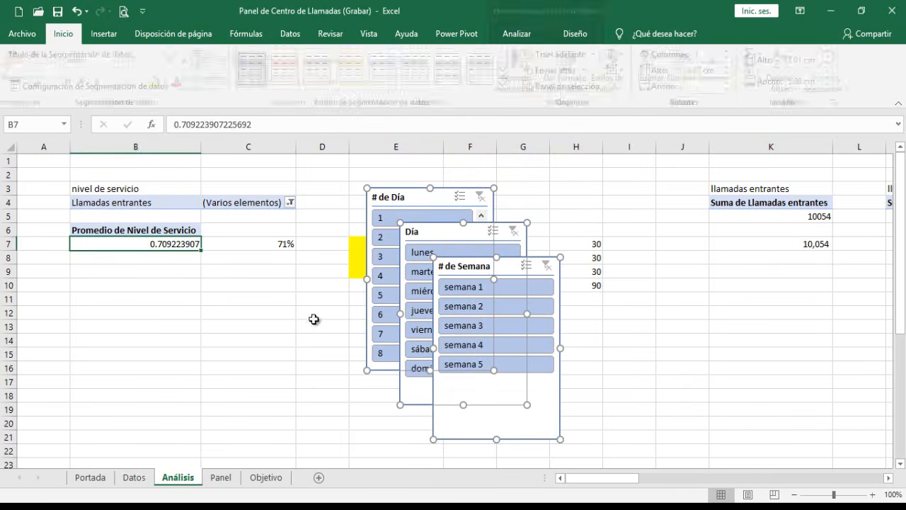
pyautogui.click(220, 480)
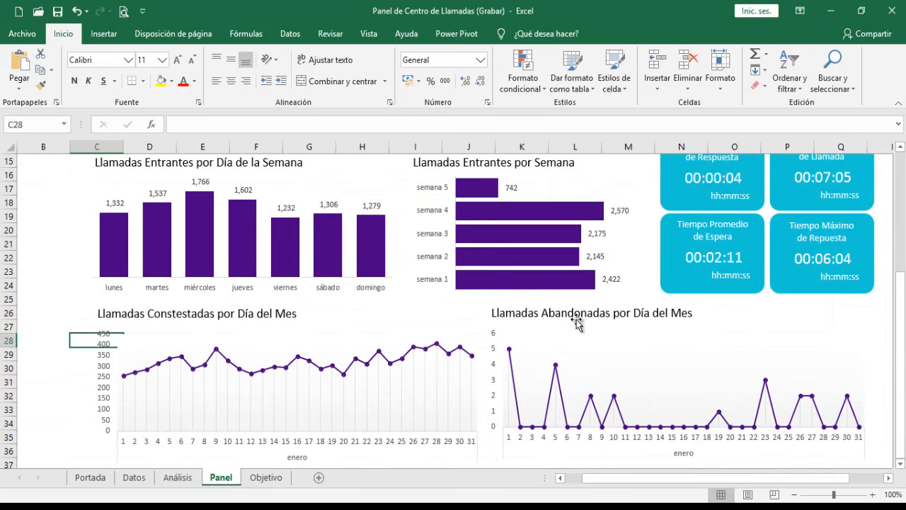
pyautogui.moveTo(672, 482); pyautogui.dragTo(504, 482)
pyautogui.moveTo(902, 289); pyautogui.dragTo(901, 170)
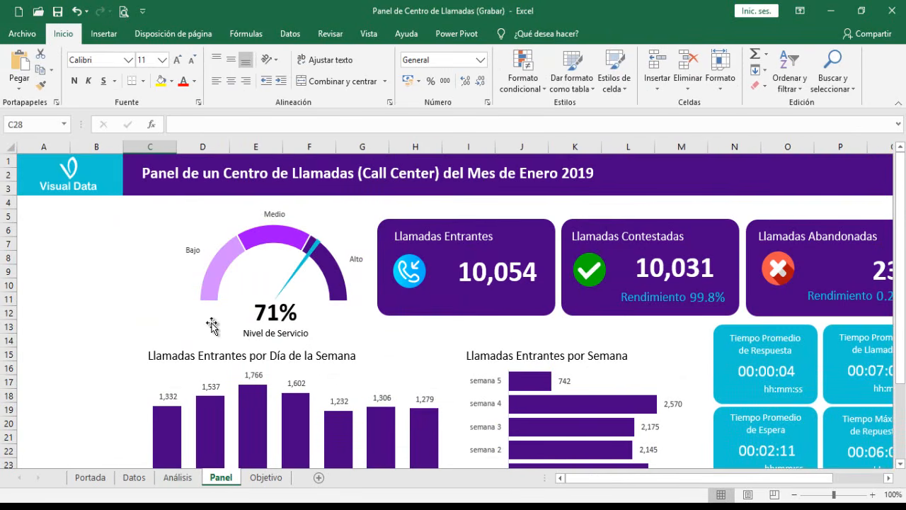
pyautogui.click(83, 352)
pyautogui.hotkey('ctrl', 'v')
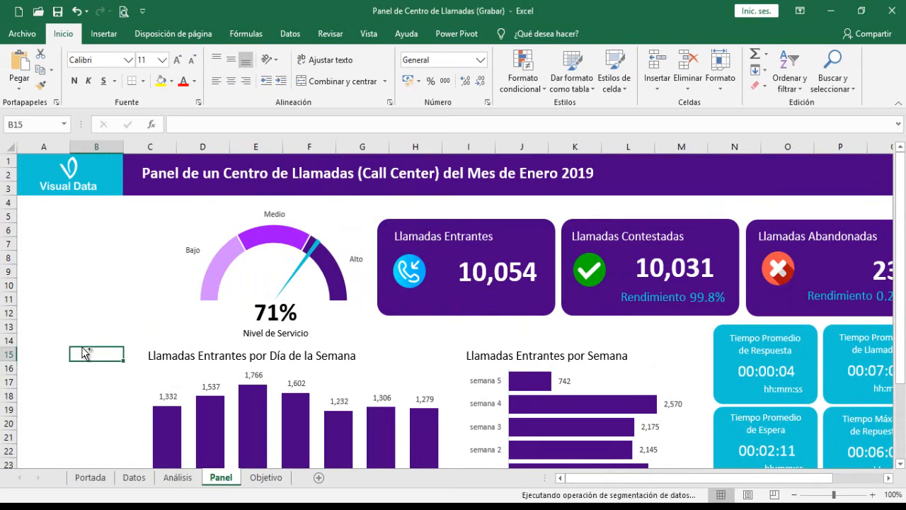
pyautogui.moveTo(126, 356); pyautogui.dragTo(94, 376)
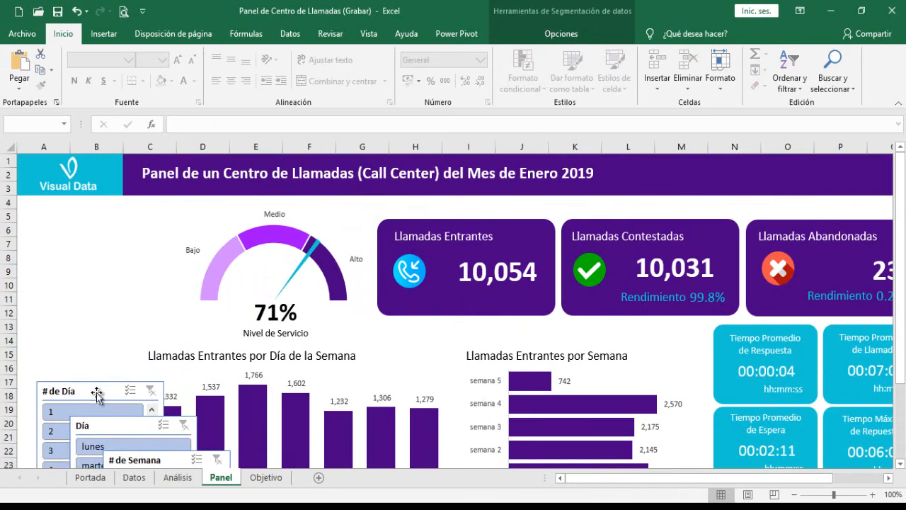
# Step: Check the slicer order in Objetivo, then place the # de Semana slicer below the Panel logo and shorten it to about 4.74 cm
pyautogui.click(274, 478)
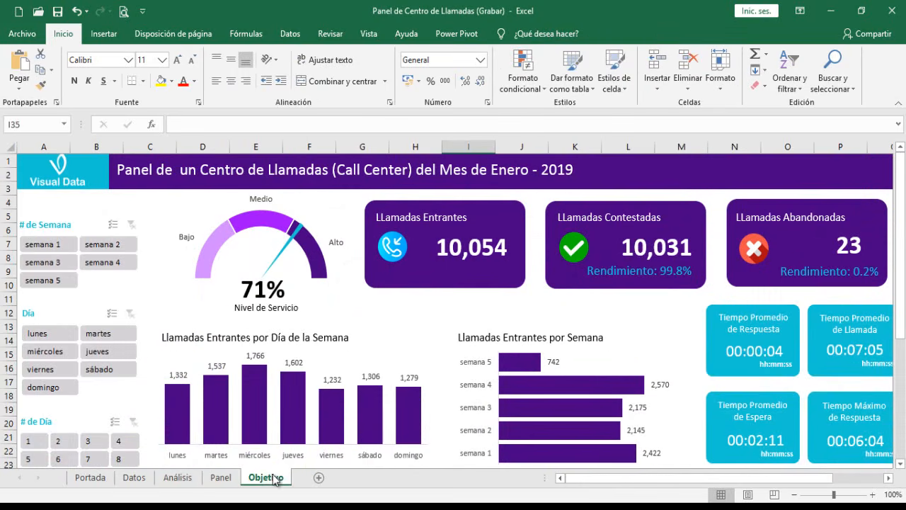
pyautogui.click(232, 479)
pyautogui.press('Escape')
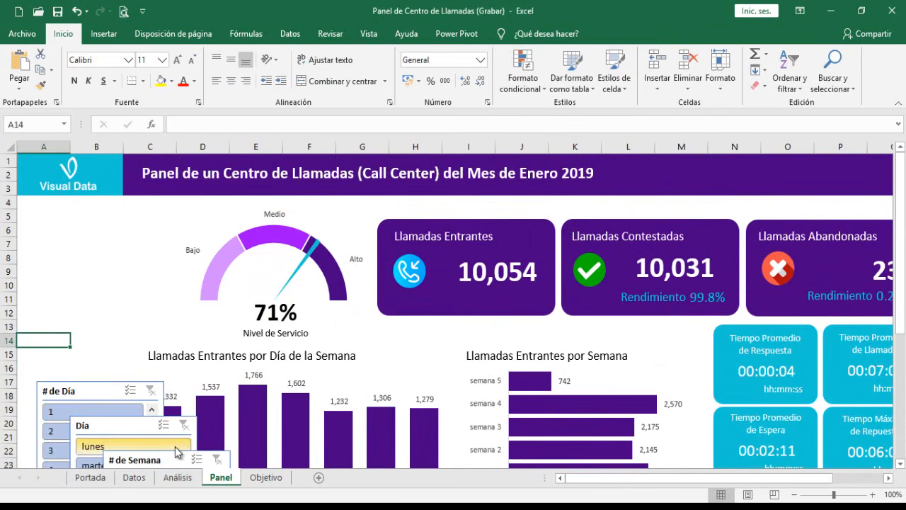
pyautogui.moveTo(174, 459); pyautogui.dragTo(89, 217)
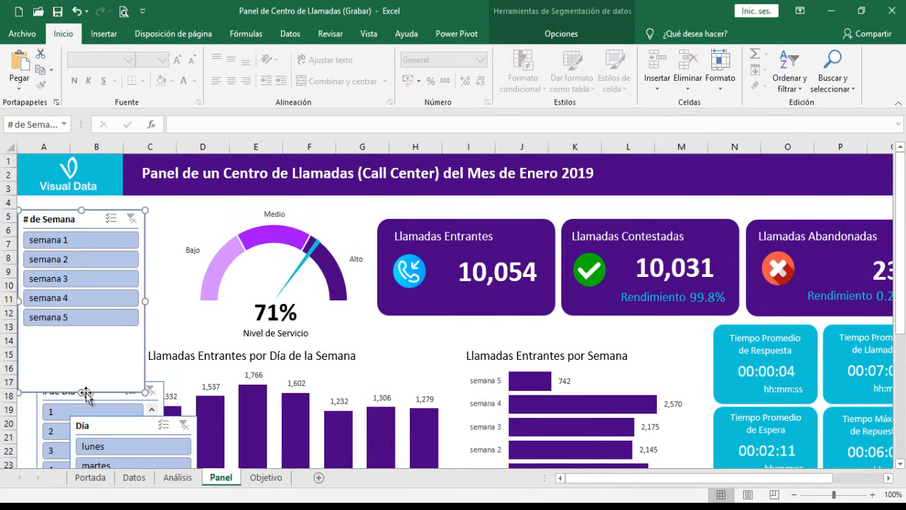
pyautogui.moveTo(82, 391); pyautogui.dragTo(81, 333)
# Step: Arrange the # de Semana slicer's buttons in two columns, comparing the layout with Objetivo
pyautogui.click(265, 477)
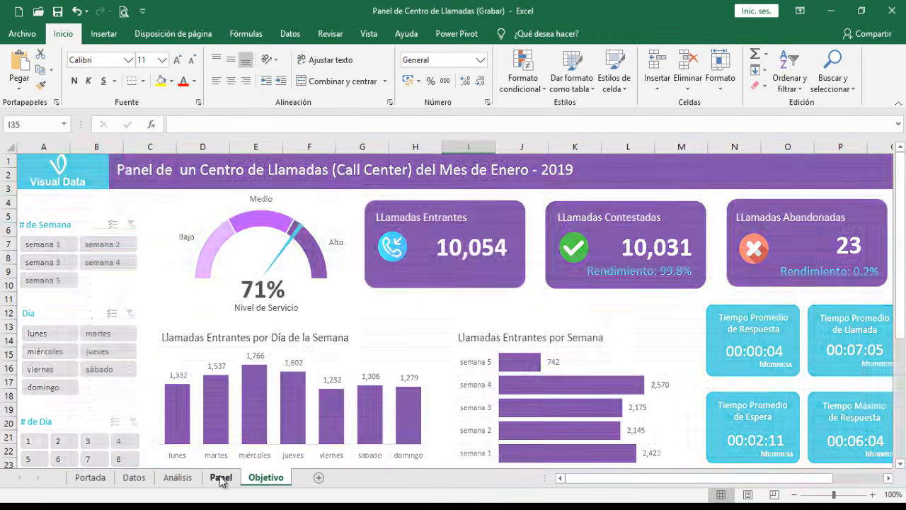
pyautogui.click(221, 477)
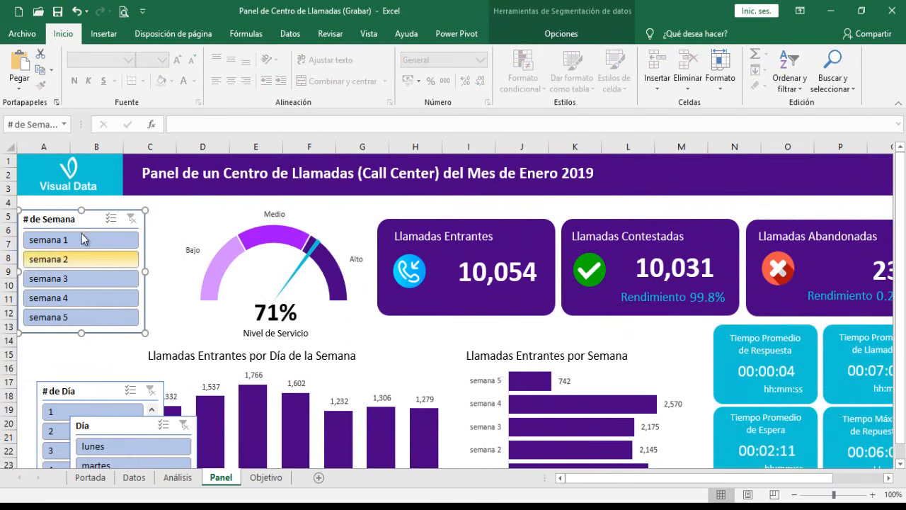
pyautogui.click(560, 33)
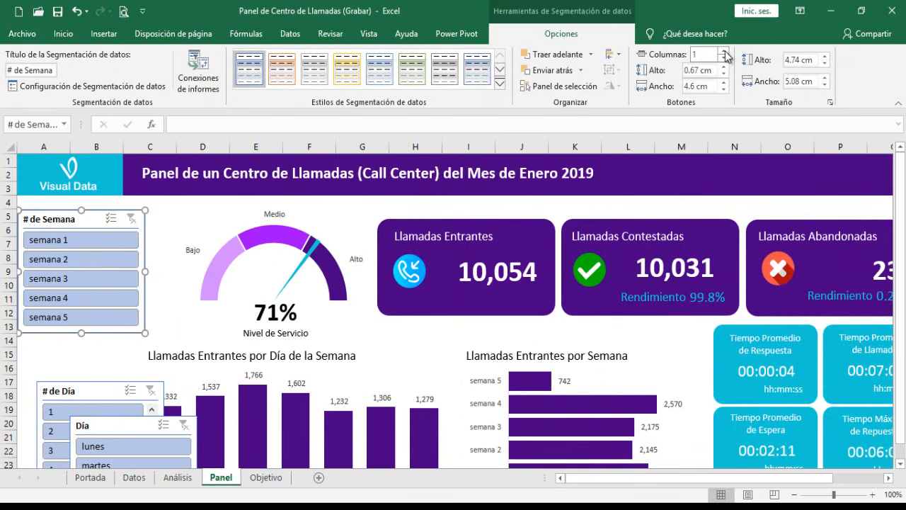
pyautogui.click(724, 51)
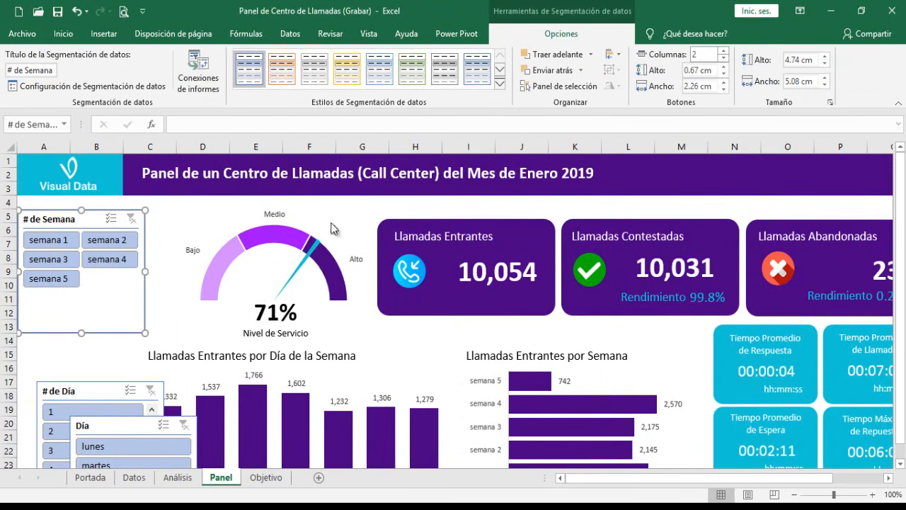
pyautogui.click(260, 480)
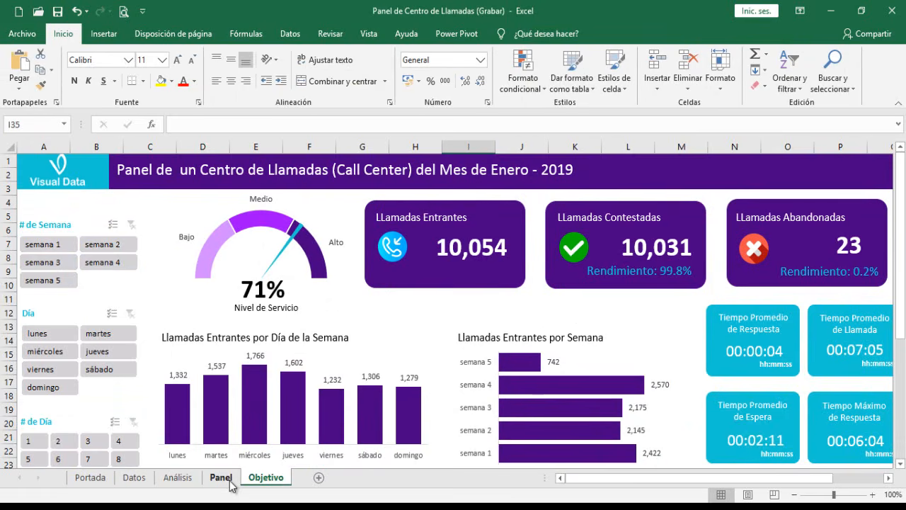
pyautogui.click(226, 481)
# Step: Move the Día slicer up below # de Semana, and shorten the # de Semana slicer to about 3.25 cm high
pyautogui.scroll(-1, 109, 429)
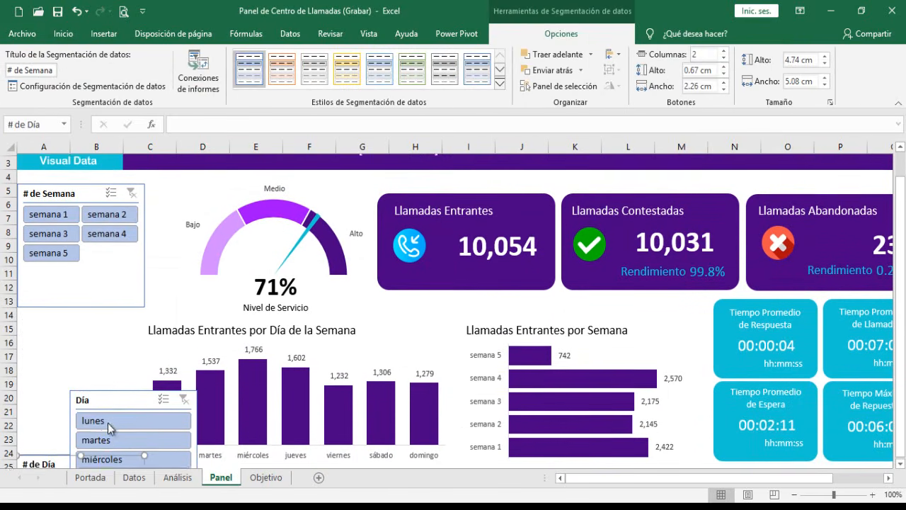
pyautogui.moveTo(106, 399); pyautogui.dragTo(82, 267)
pyautogui.click(73, 296)
pyautogui.moveTo(67, 189); pyautogui.dragTo(68, 203)
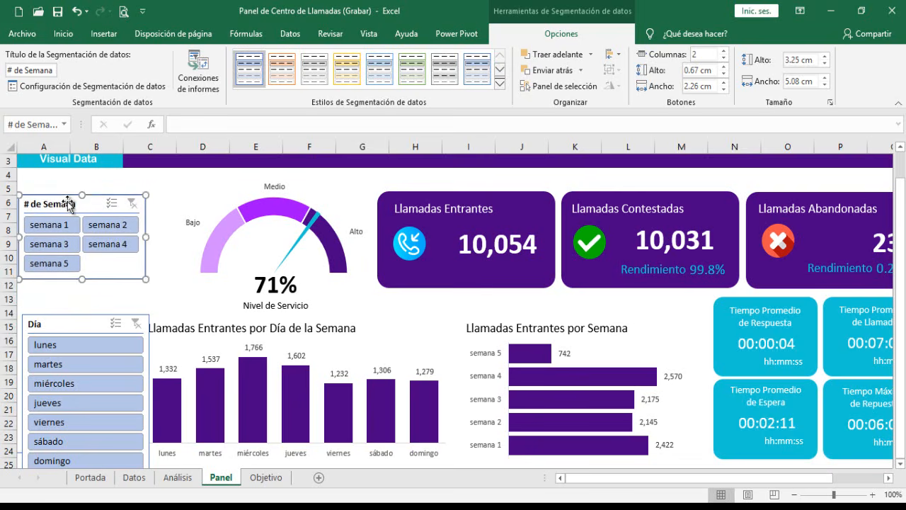
# Step: Align the Día slicer directly under # de Semana, arrange it in two columns and shorten it to about 4 cm high
pyautogui.moveTo(64, 318); pyautogui.dragTo(61, 287)
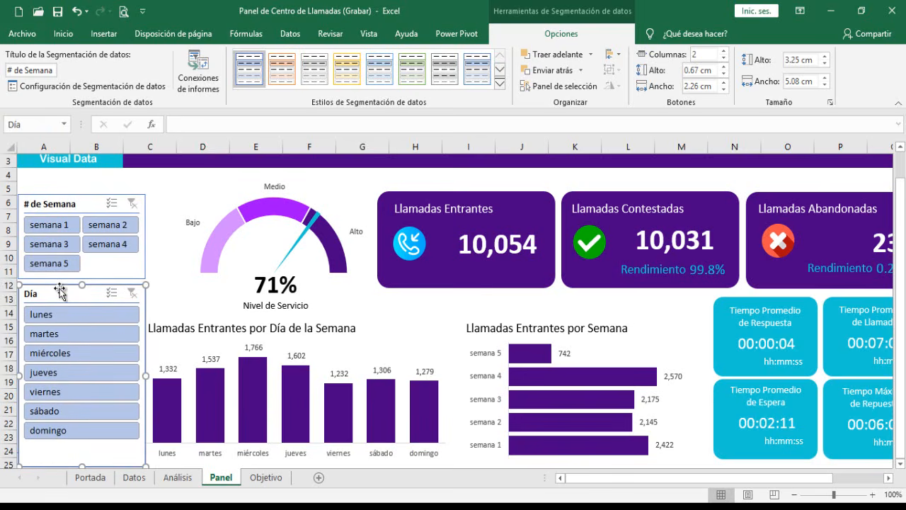
pyautogui.click(724, 51)
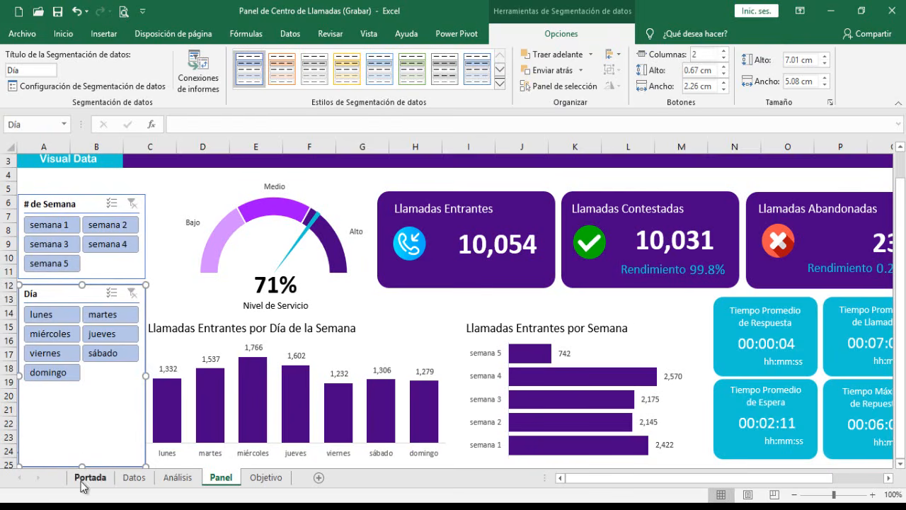
pyautogui.moveTo(83, 466); pyautogui.dragTo(85, 388)
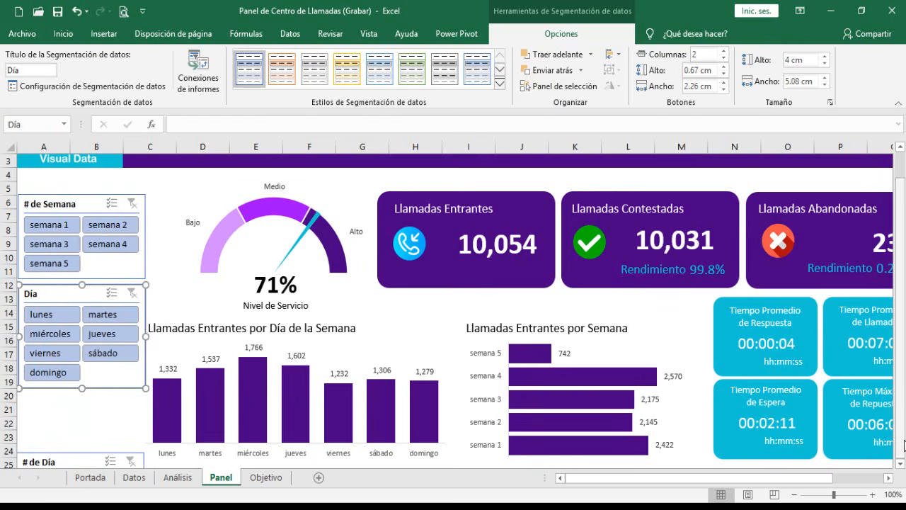
# Step: Place the # de Día slicer directly under Día and arrange its buttons in four columns, as in Objetivo
pyautogui.click(901, 464)
pyautogui.moveTo(50, 446); pyautogui.dragTo(49, 386)
pyautogui.click(273, 480)
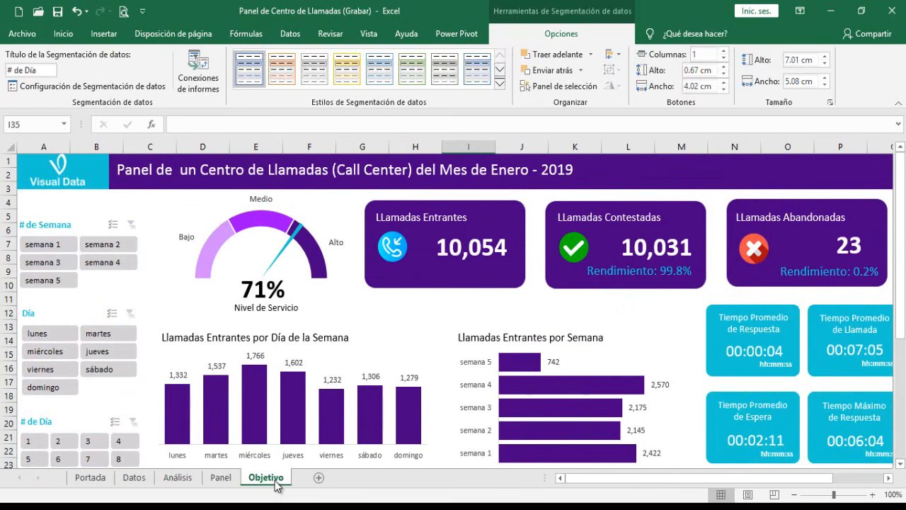
pyautogui.click(220, 477)
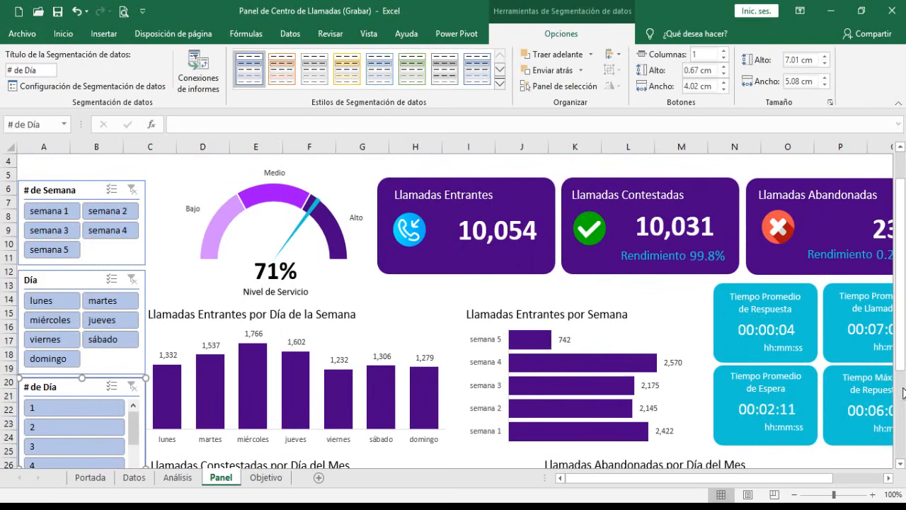
pyautogui.moveTo(904, 366); pyautogui.dragTo(904, 454)
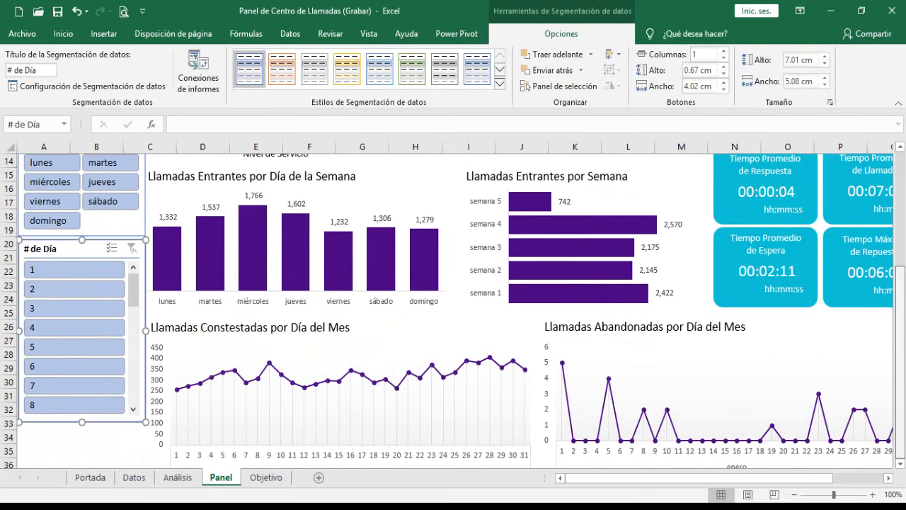
pyautogui.click(724, 51)
pyautogui.click(724, 51)
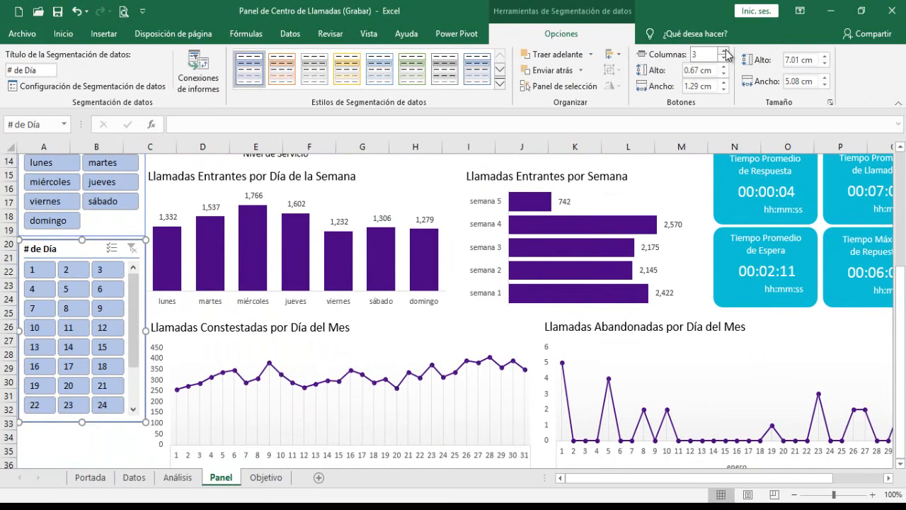
pyautogui.click(725, 51)
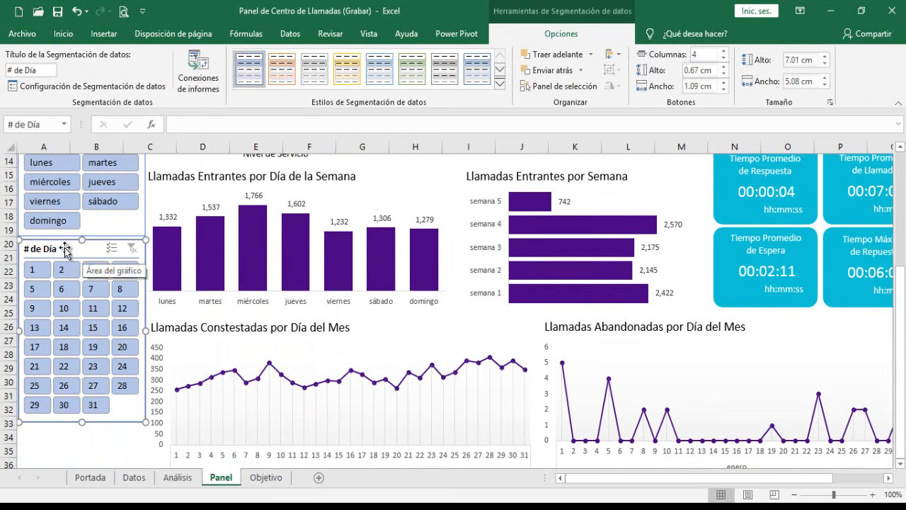
# Step: Space out the stacked slicers by lowering # de Día to row 22 and positioning Día midway between the other two
pyautogui.moveTo(65, 253); pyautogui.dragTo(64, 277)
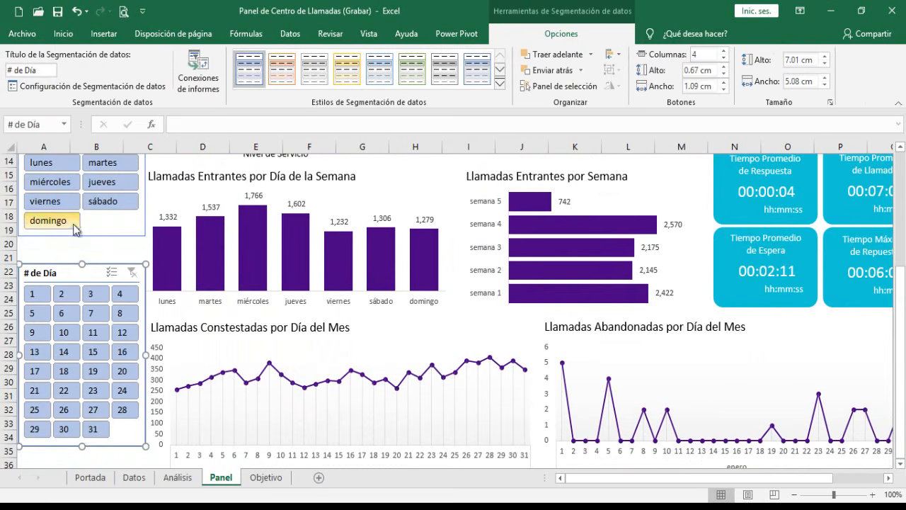
pyautogui.click(92, 239)
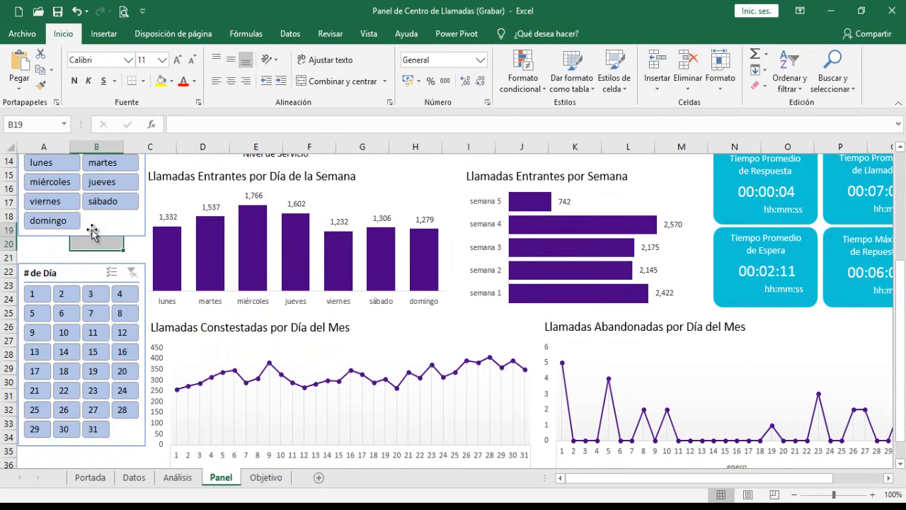
pyautogui.moveTo(99, 236); pyautogui.dragTo(105, 248)
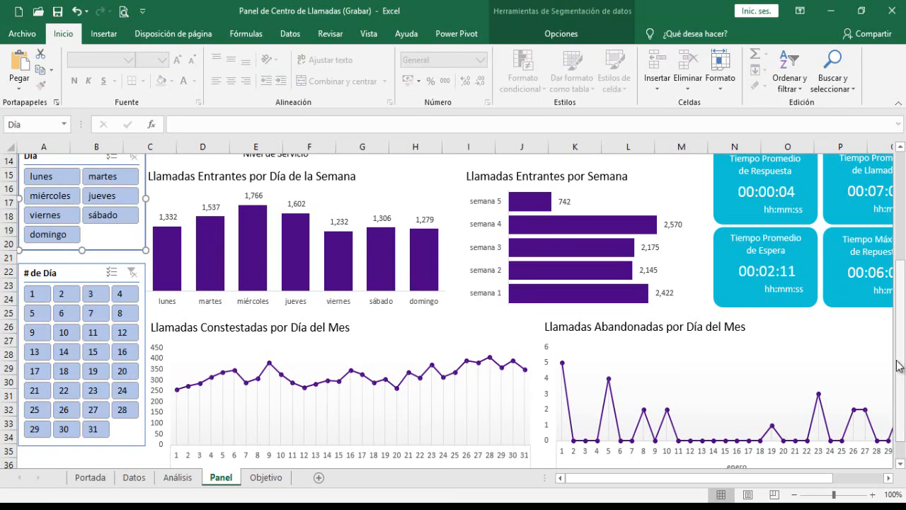
pyautogui.scroll(3, 885, 283)
pyautogui.scroll(1, 884, 286)
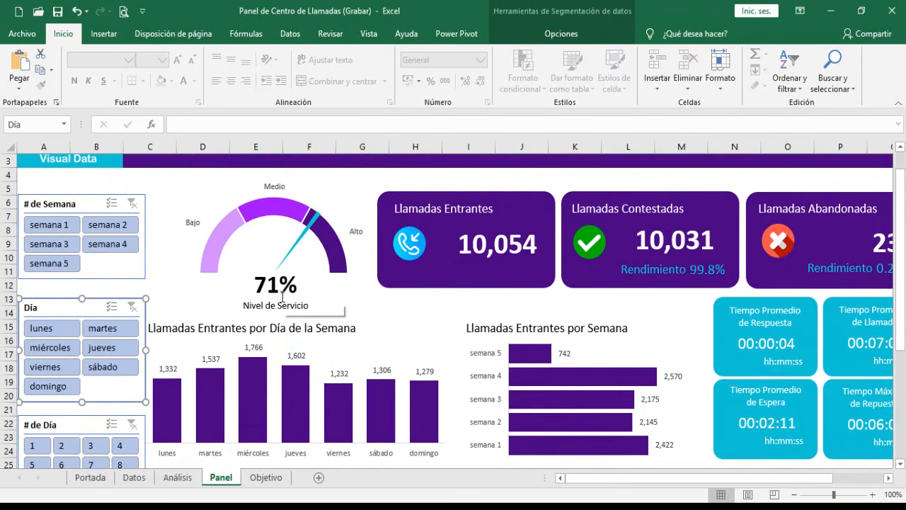
pyautogui.moveTo(94, 298); pyautogui.dragTo(95, 294)
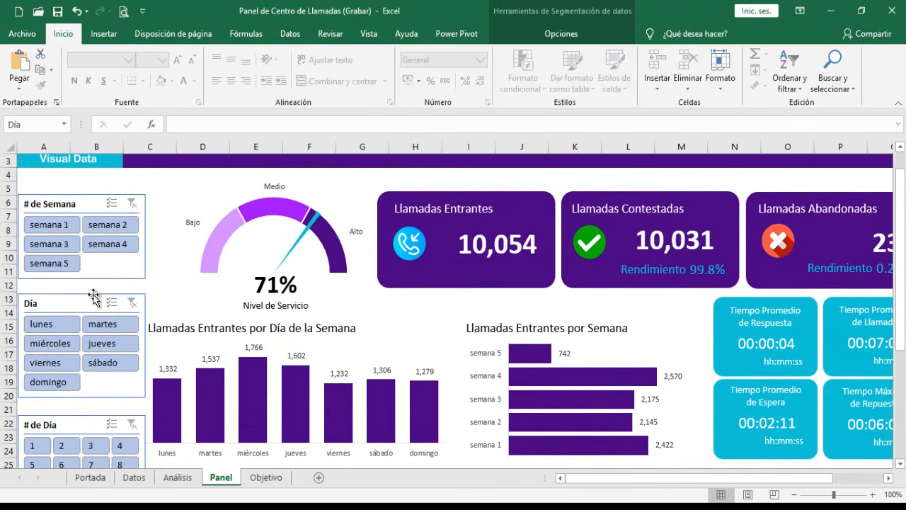
# Step: Check the slicer look in Objetivo, and duplicate the light blue style applied to Panel's # de Semana slicer for editing
pyautogui.click(82, 197)
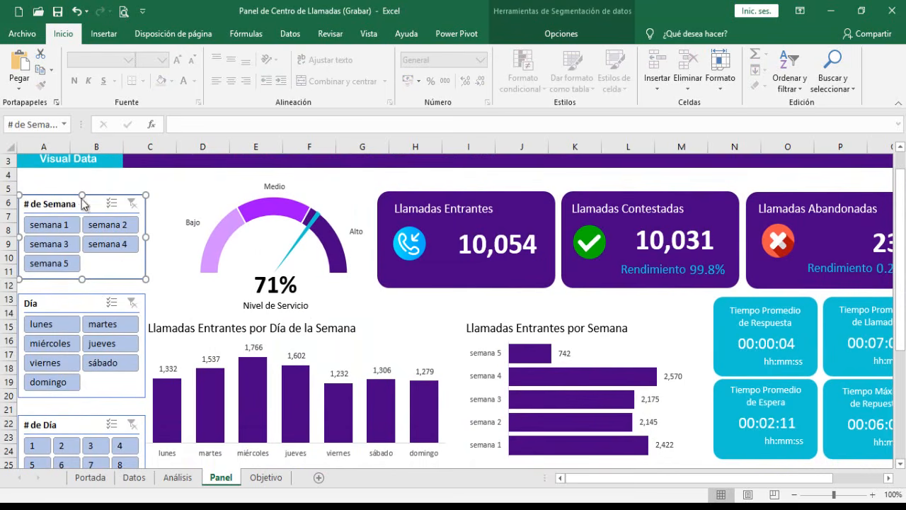
pyautogui.click(266, 477)
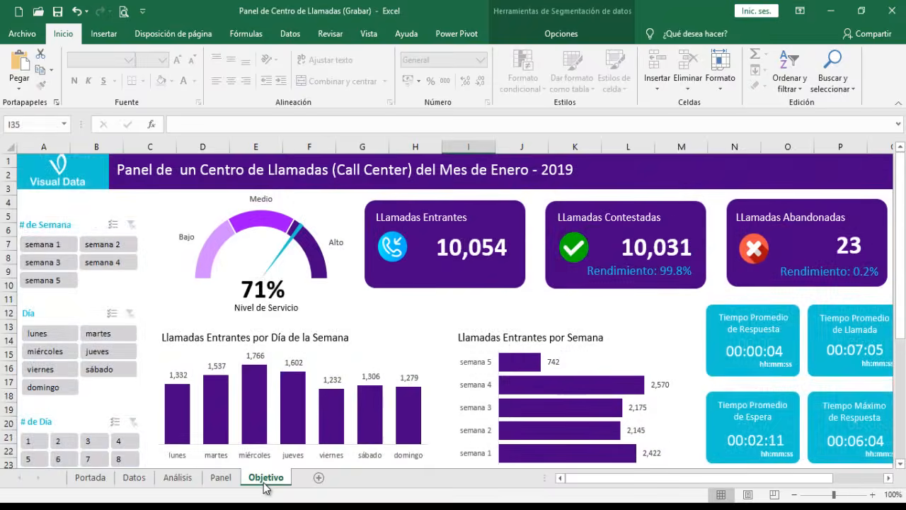
pyautogui.click(216, 480)
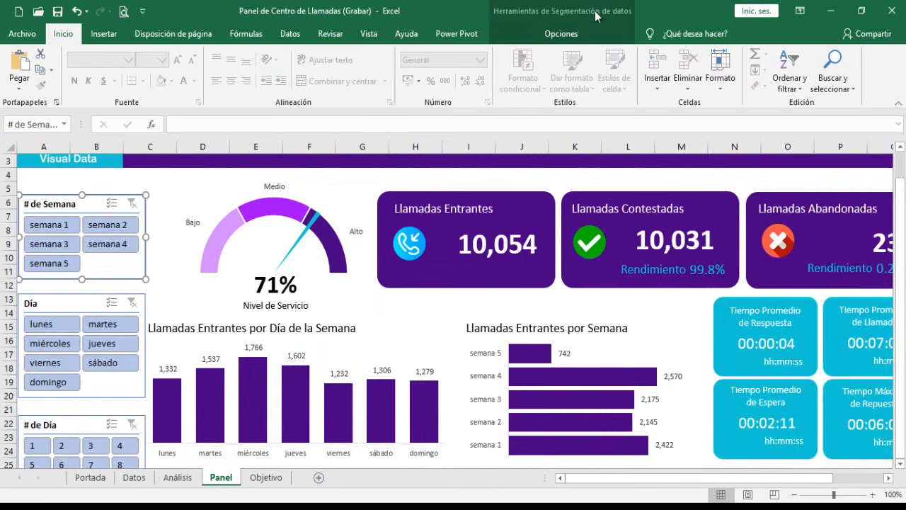
pyautogui.click(562, 33)
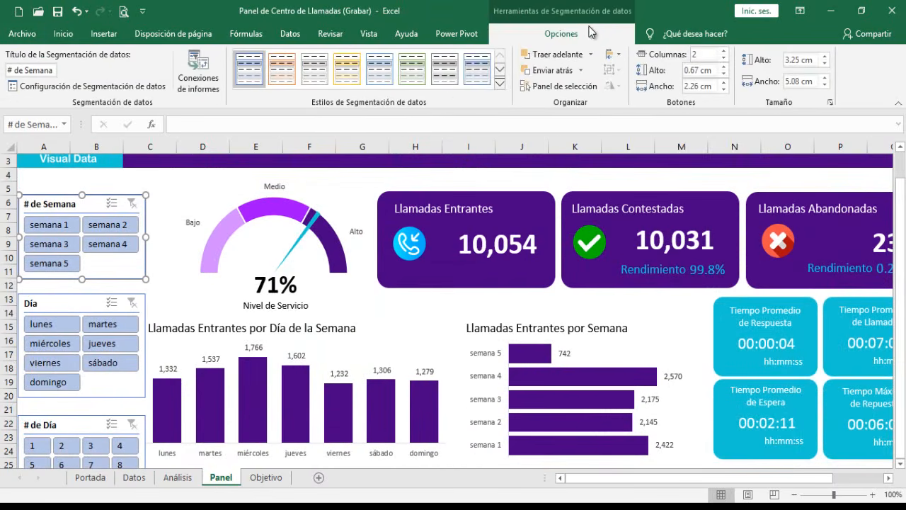
pyautogui.click(249, 70)
pyautogui.rightClick(249, 67)
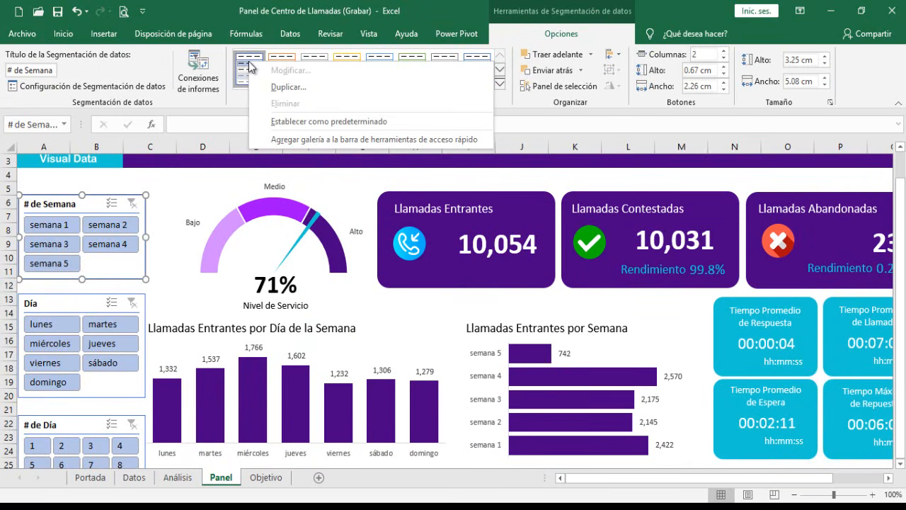
pyautogui.click(286, 88)
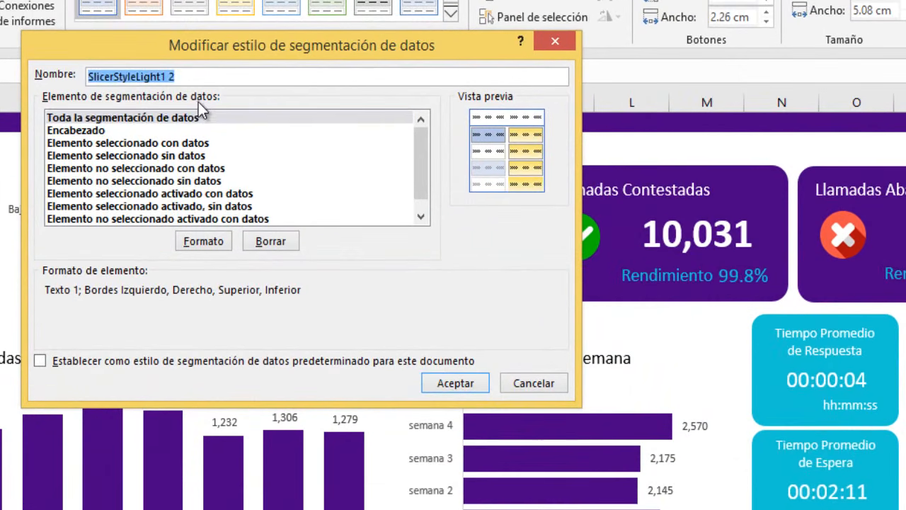
# Step: Format the style's Toda la segmentación de datos element with no borders and no background colour
pyautogui.click(202, 117)
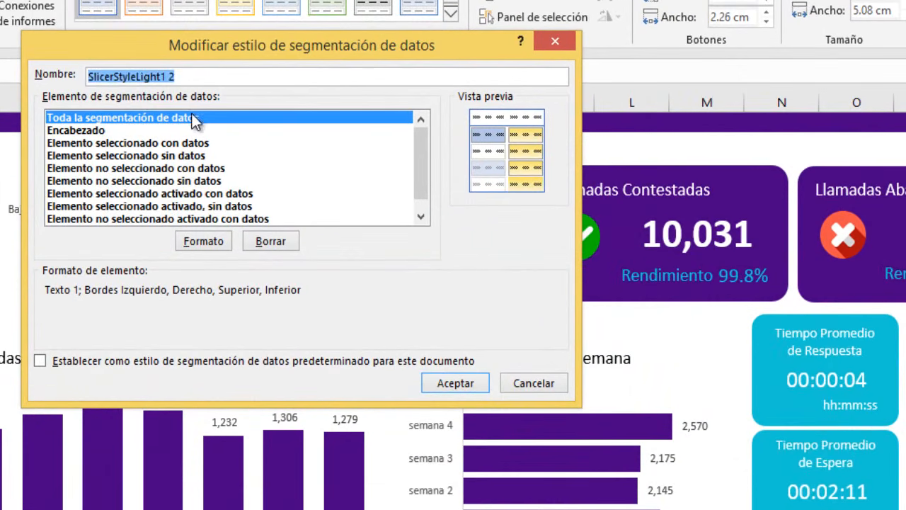
pyautogui.click(192, 242)
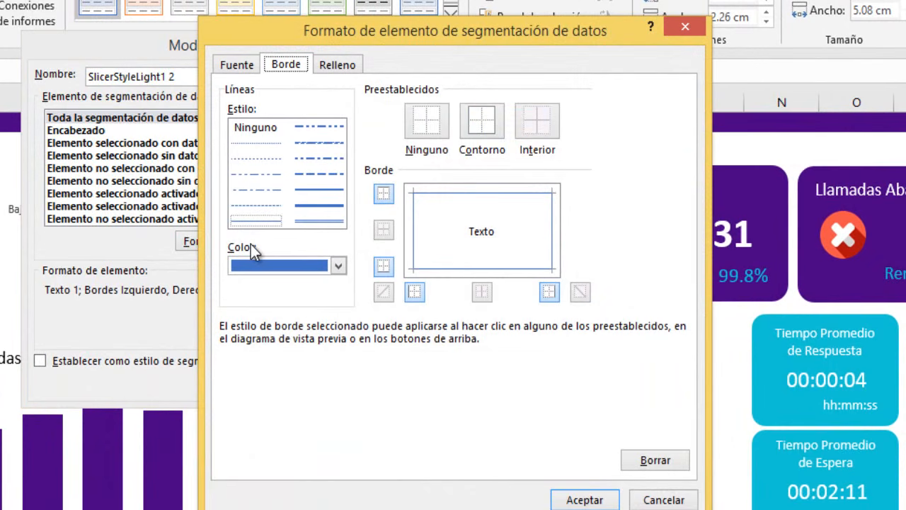
pyautogui.click(427, 124)
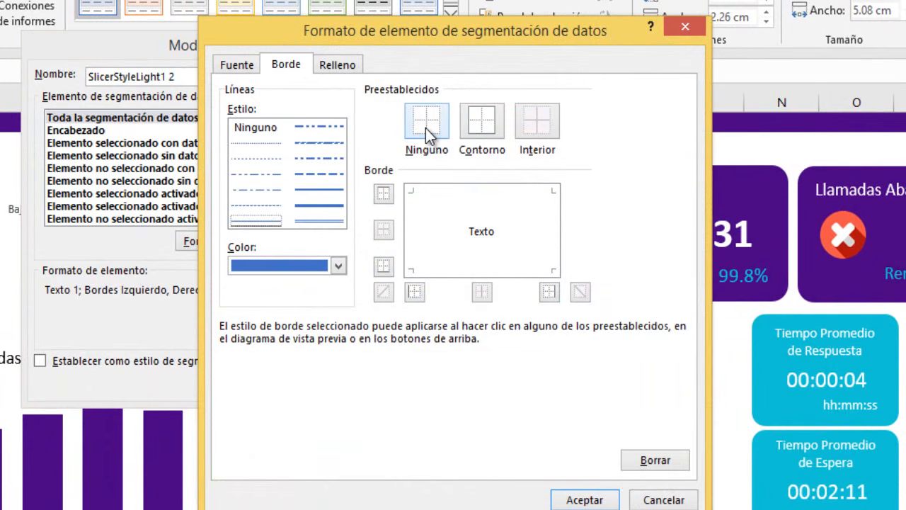
pyautogui.click(327, 65)
pyautogui.click(325, 113)
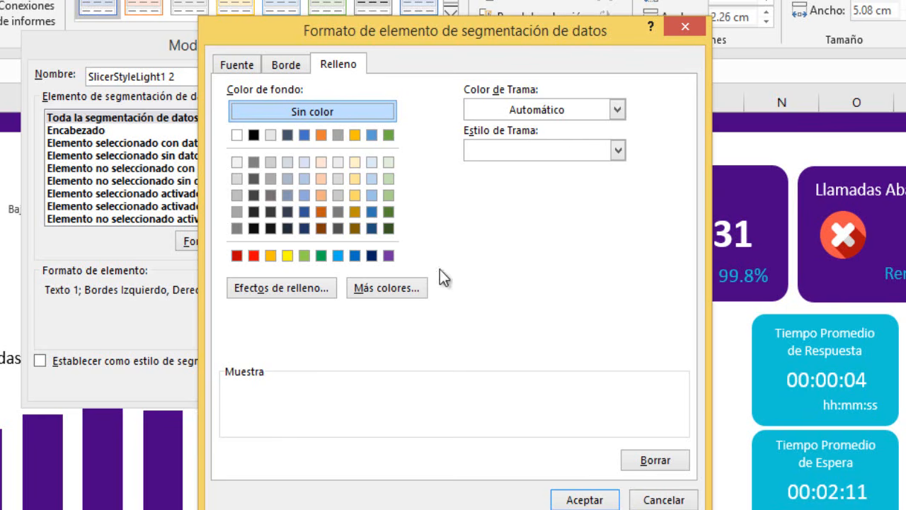
pyautogui.click(582, 499)
# Step: Format the style's Encabezado element with bold text in the recent turquoise colour
pyautogui.click(83, 131)
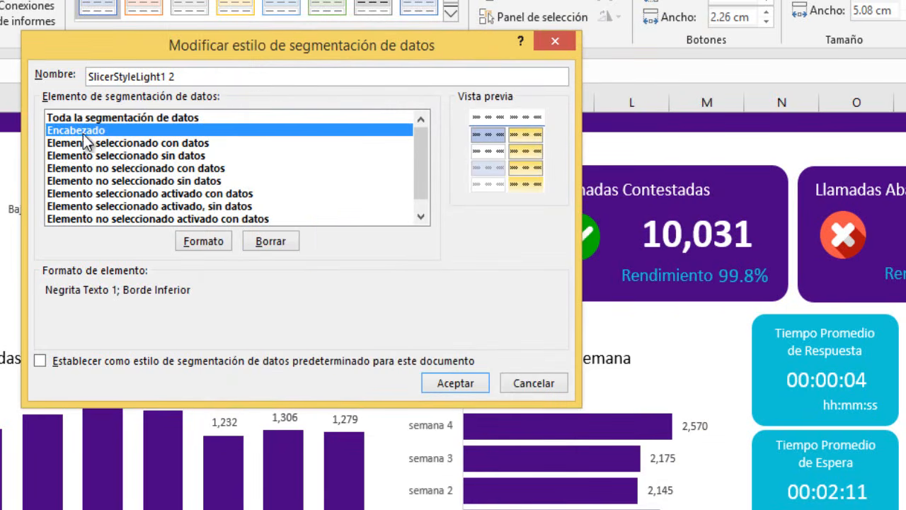
pyautogui.click(202, 243)
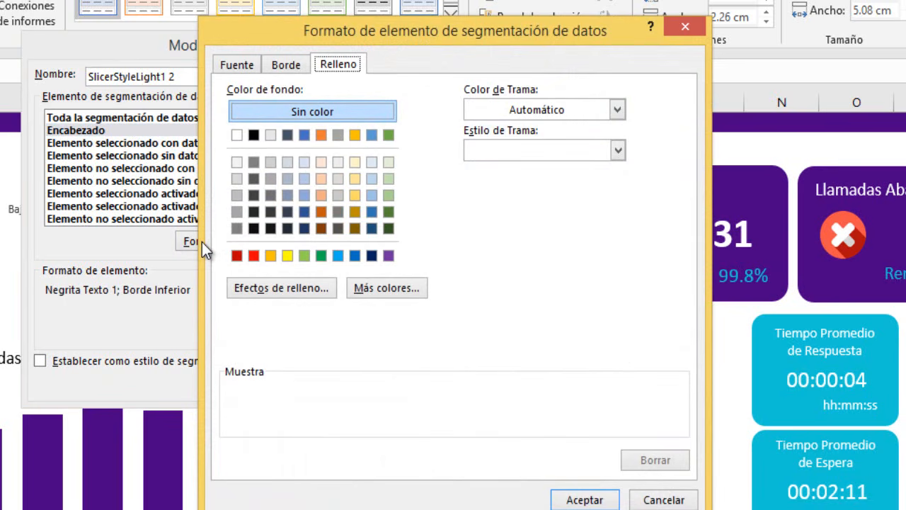
pyautogui.click(238, 66)
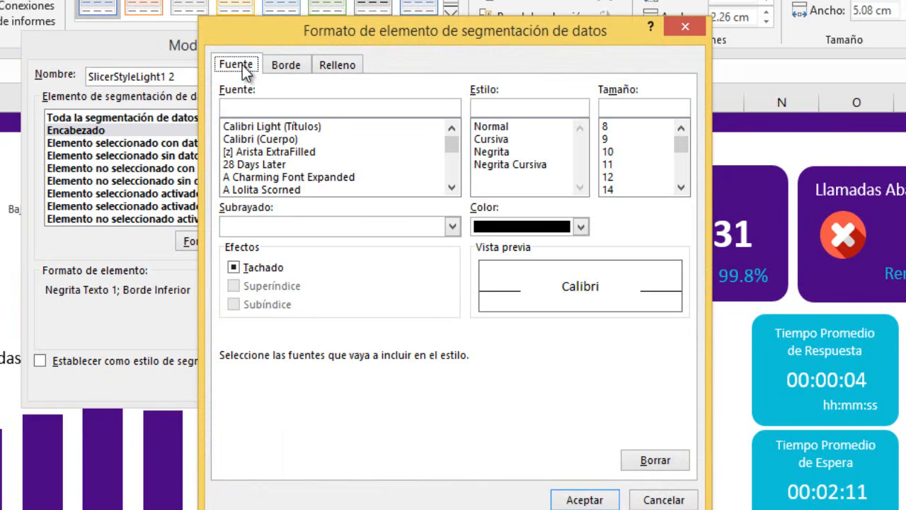
pyautogui.click(497, 152)
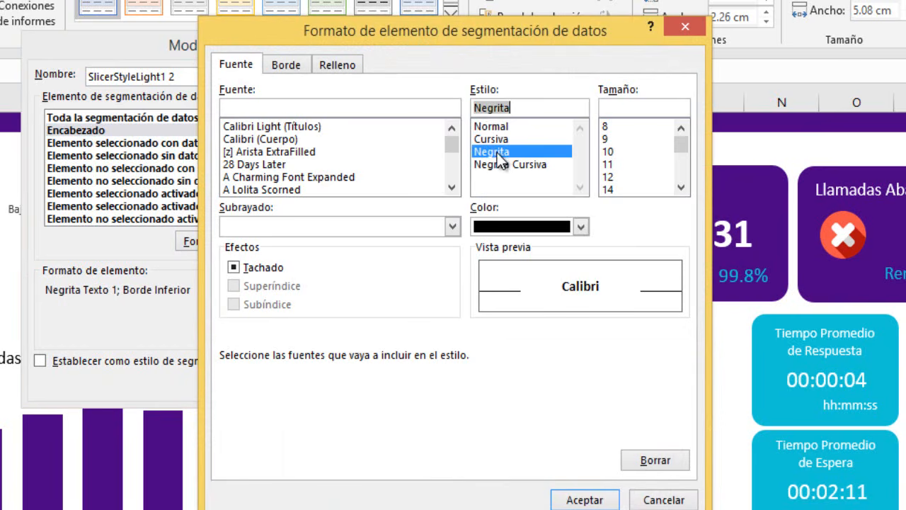
pyautogui.click(581, 226)
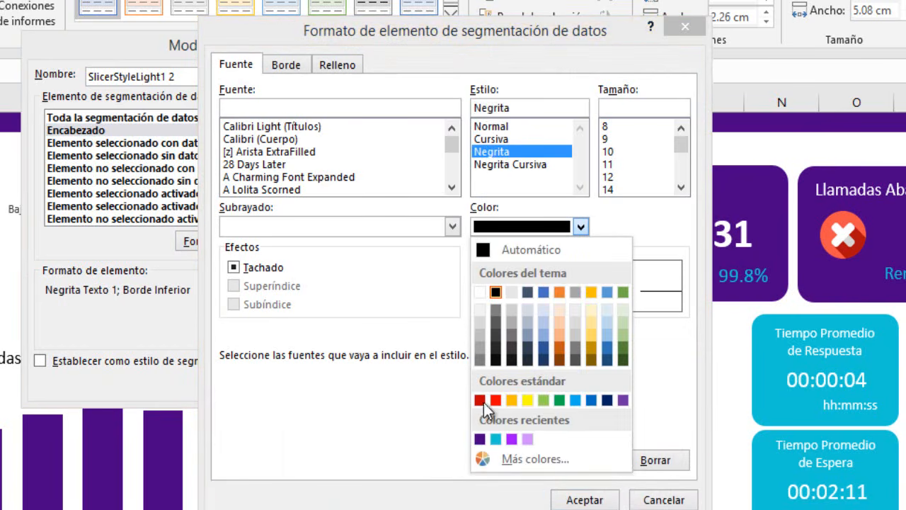
pyautogui.click(495, 440)
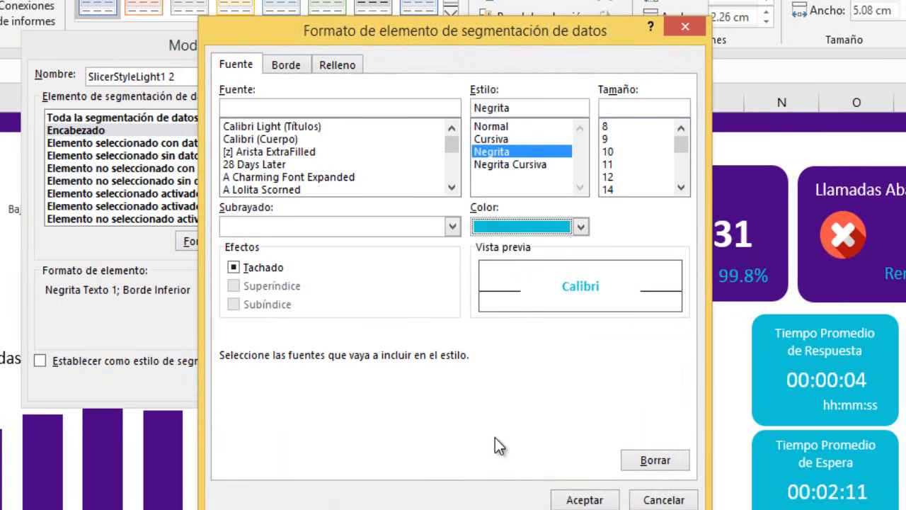
# Step: Remove the borders of the Encabezado element, set its background to Sin color and accept its format
pyautogui.click(291, 69)
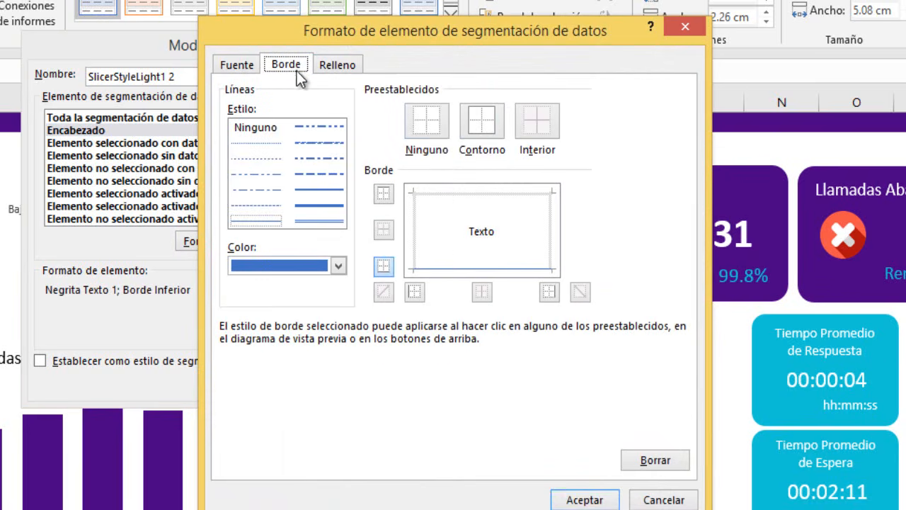
pyautogui.click(424, 123)
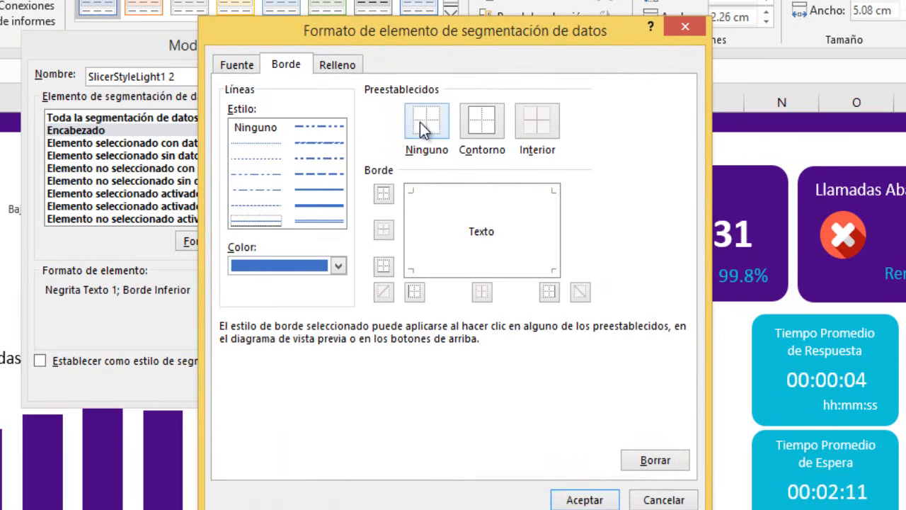
pyautogui.click(329, 68)
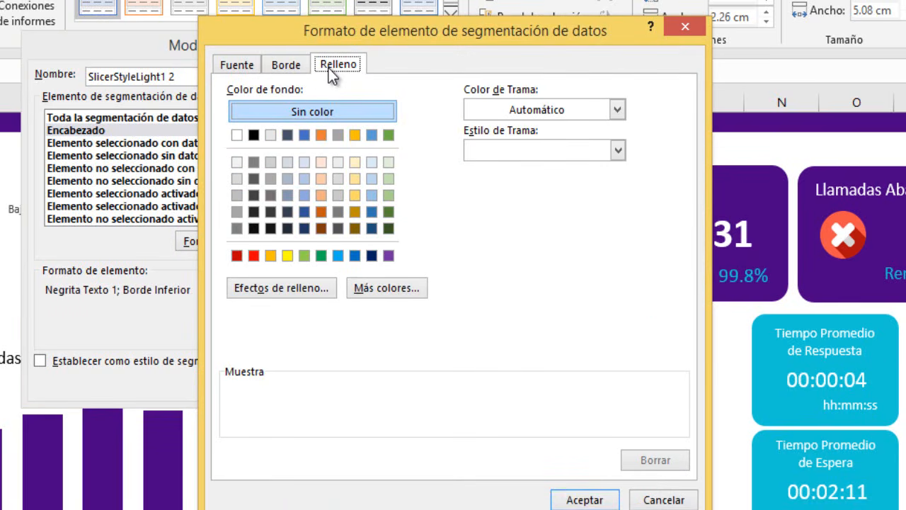
pyautogui.click(294, 116)
pyautogui.click(338, 228)
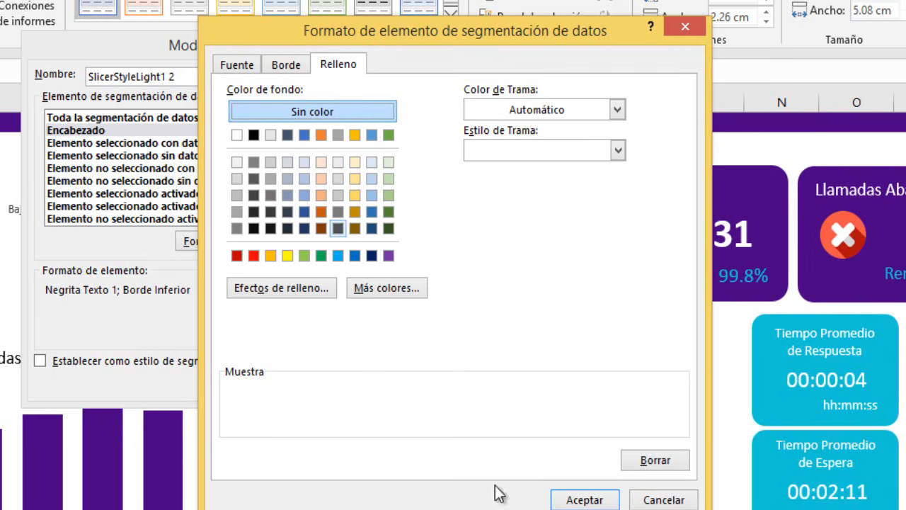
pyautogui.click(587, 500)
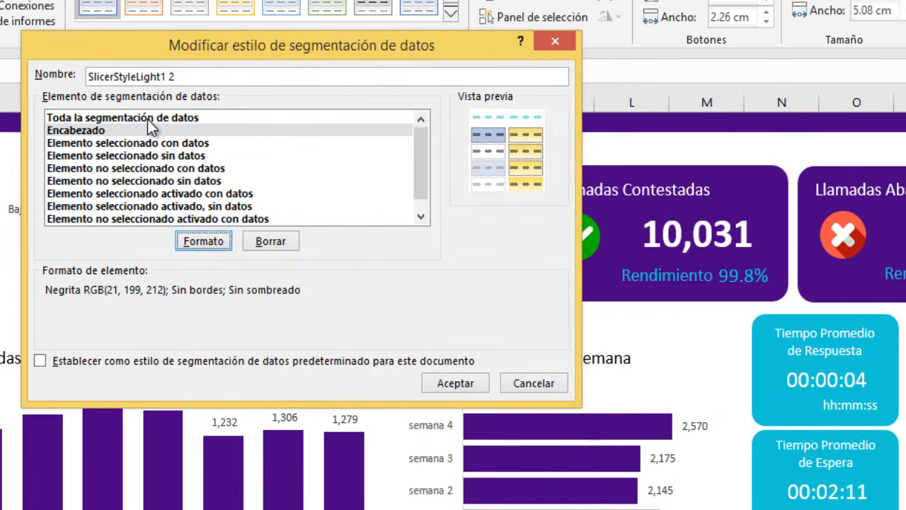
# Step: Format Elemento seleccionado con datos with no borders, a light grey background and the same light grey as pattern colour
pyautogui.click(148, 143)
pyautogui.click(197, 248)
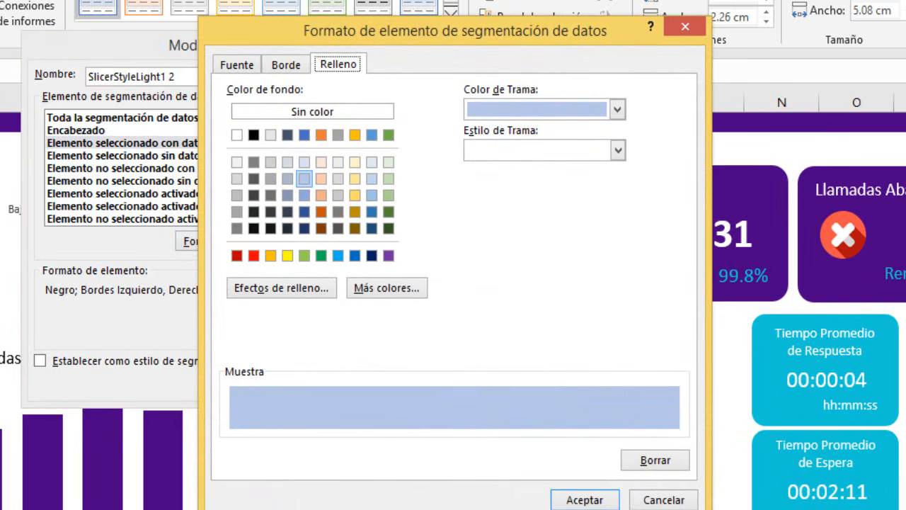
pyautogui.click(287, 63)
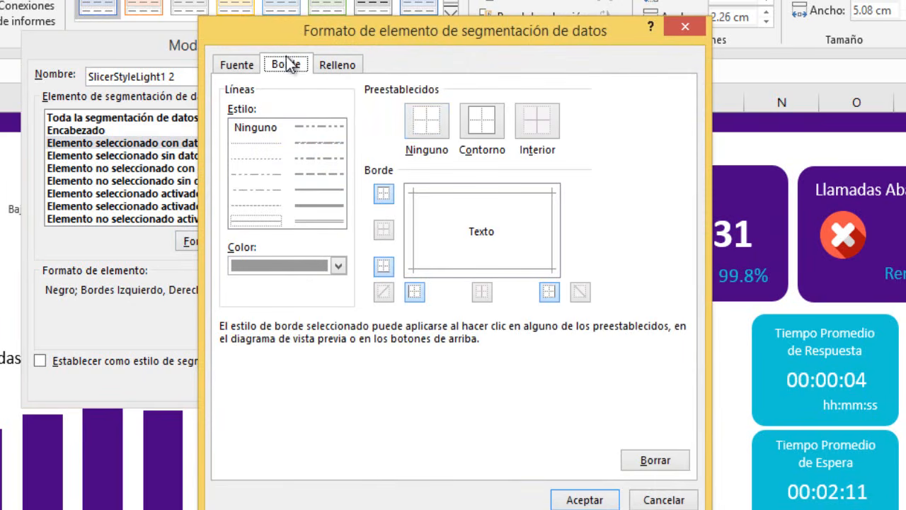
pyautogui.click(422, 118)
pyautogui.click(347, 67)
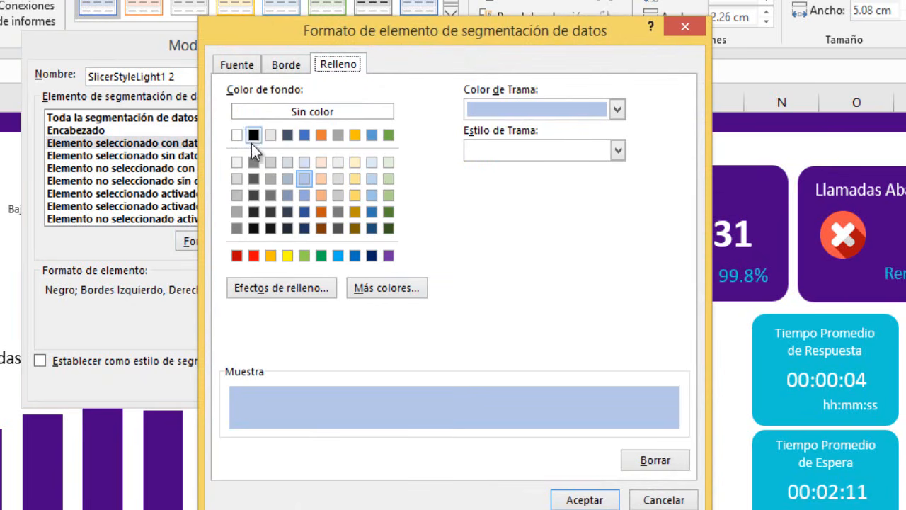
pyautogui.click(234, 183)
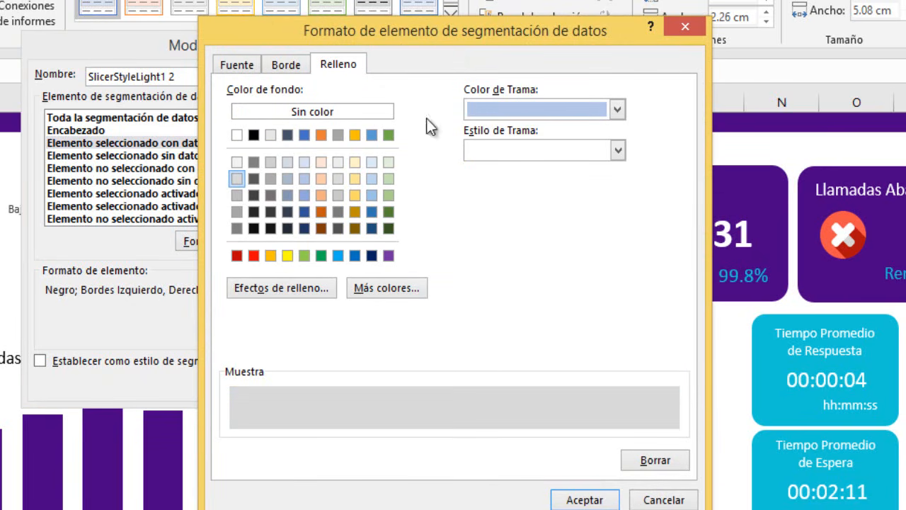
pyautogui.click(617, 110)
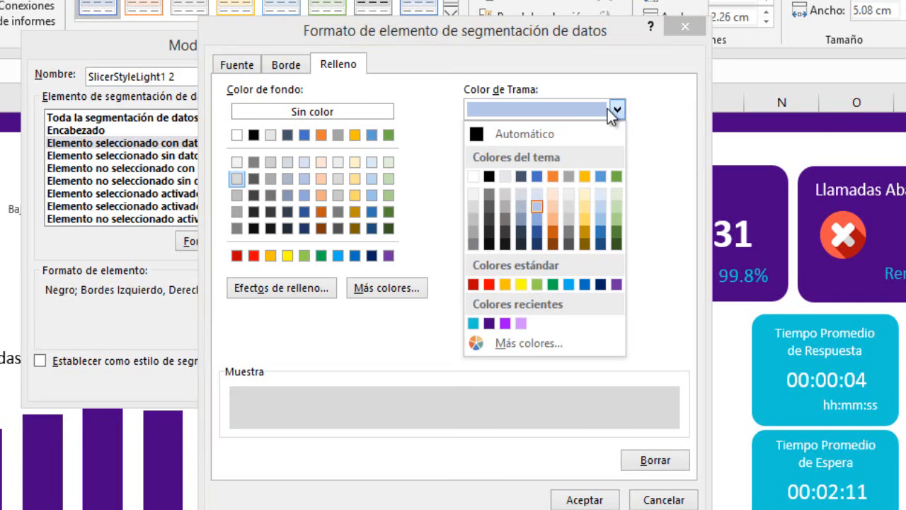
pyautogui.click(471, 208)
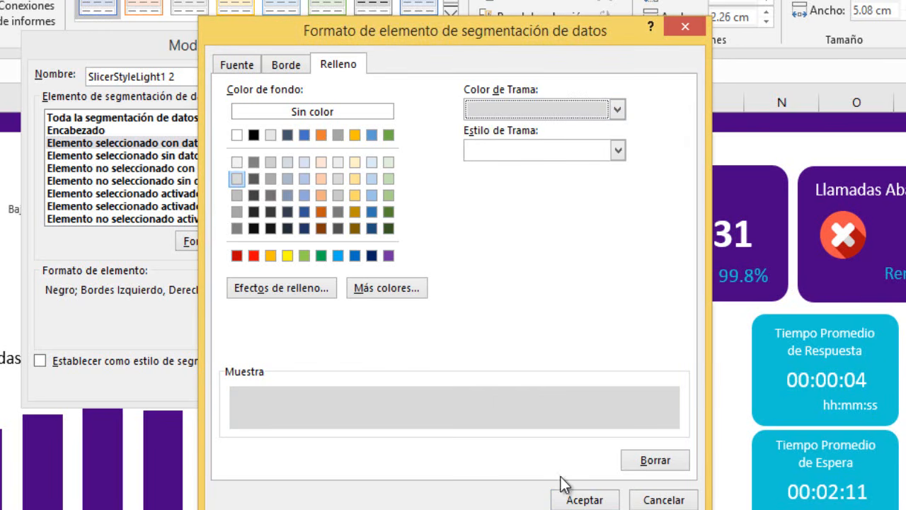
pyautogui.click(585, 500)
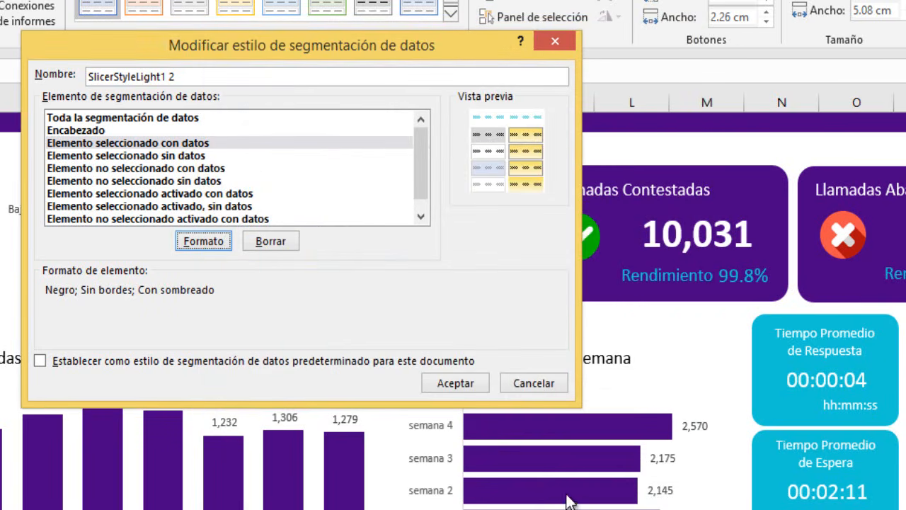
# Step: Format Elemento seleccionado activado con datos with a red background and no borders, and save the custom slicer style
pyautogui.click(203, 194)
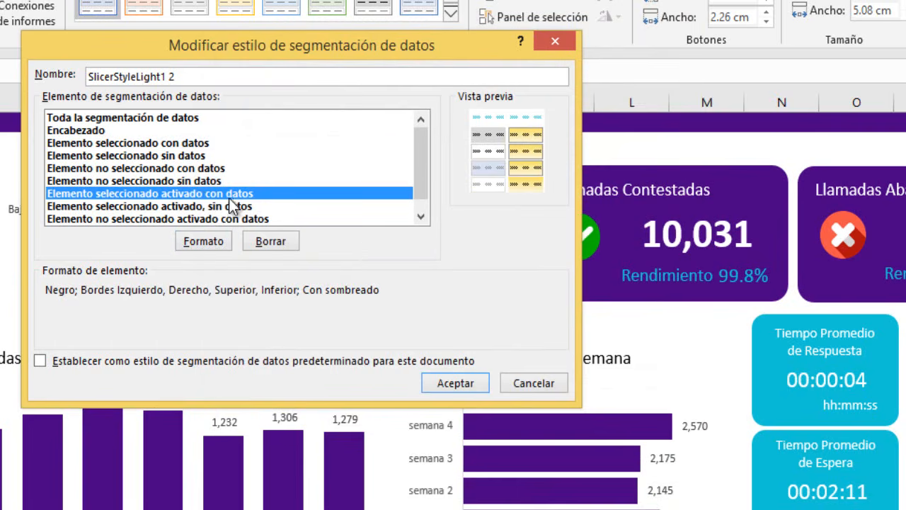
pyautogui.click(214, 243)
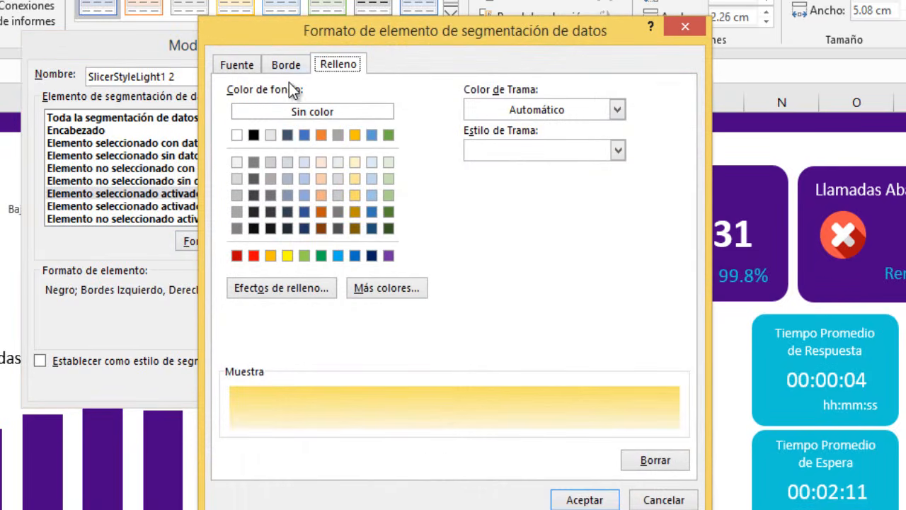
pyautogui.click(255, 254)
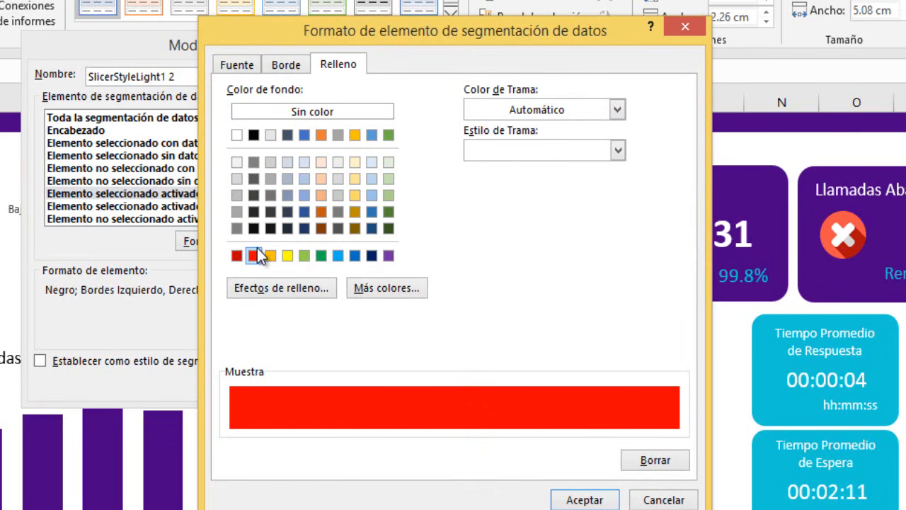
pyautogui.click(286, 67)
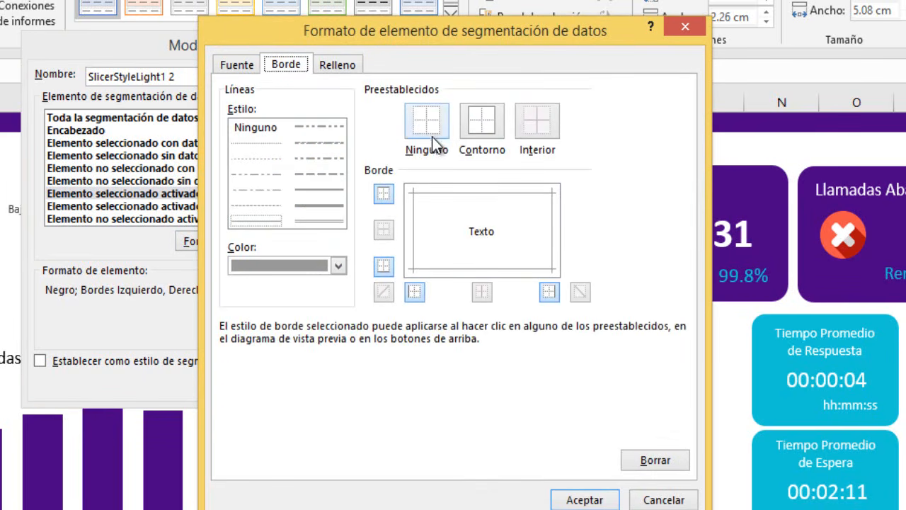
pyautogui.click(427, 120)
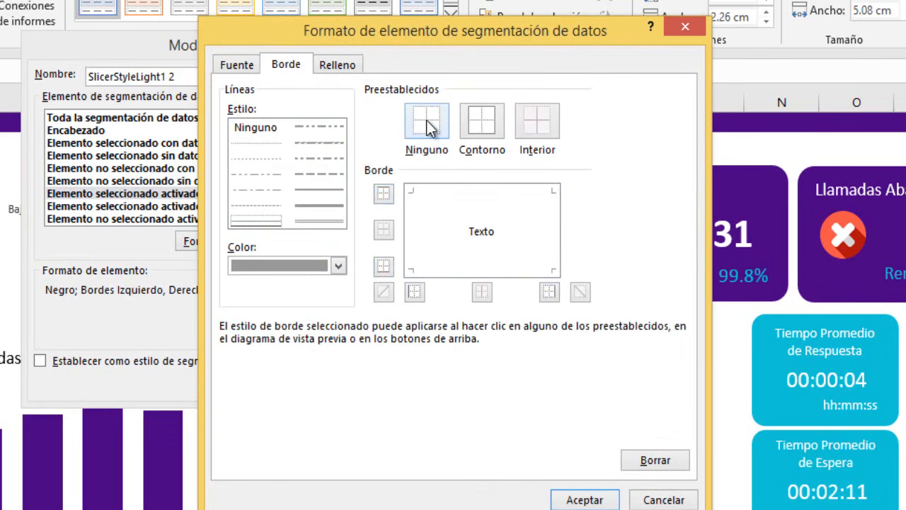
pyautogui.click(585, 500)
pyautogui.click(455, 383)
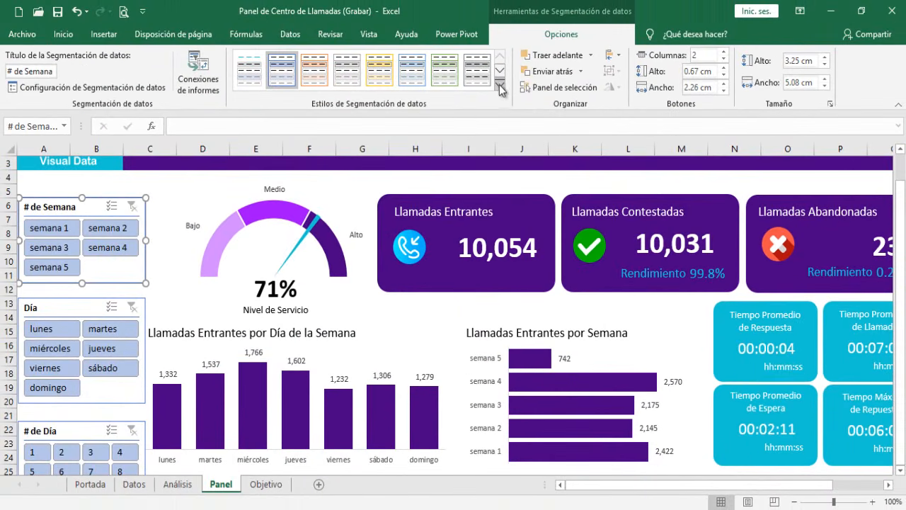
# Step: Apply the custom slicer style to the # de Semana, Día and # de Día slicers
pyautogui.click(500, 85)
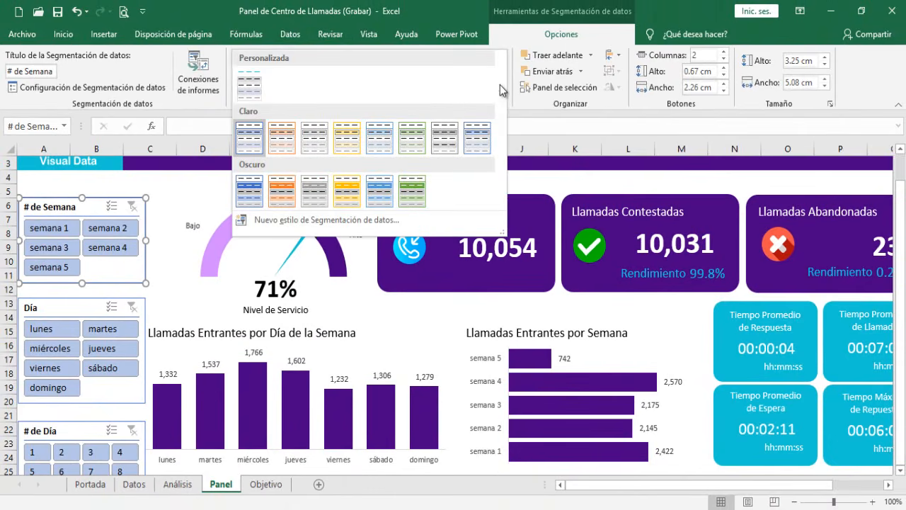
pyautogui.click(252, 89)
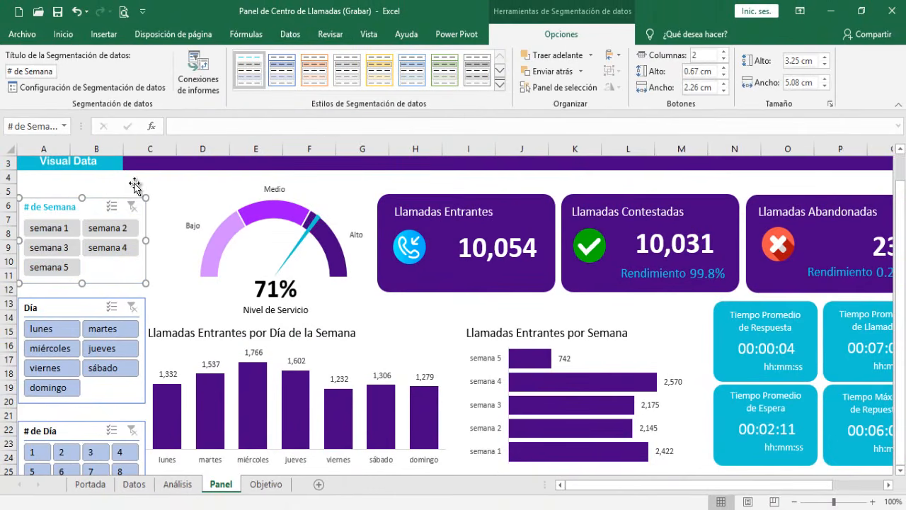
pyautogui.click(78, 312)
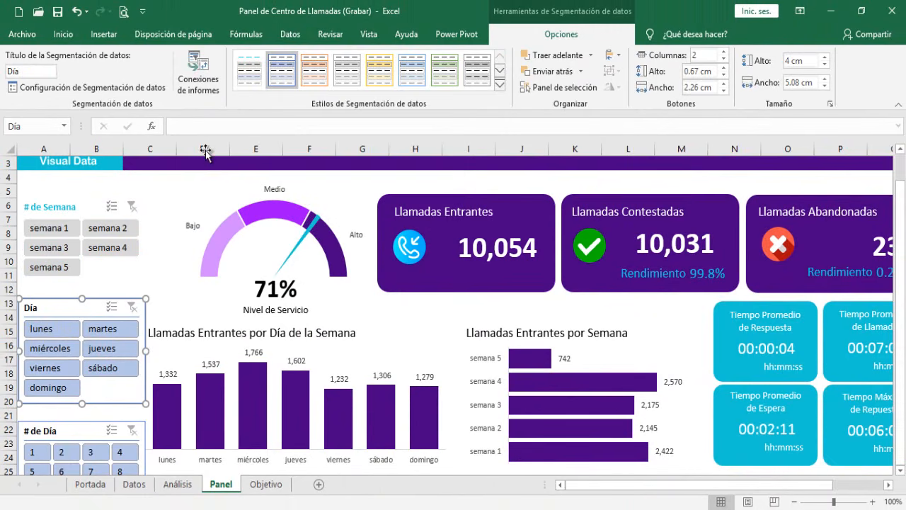
pyautogui.click(250, 77)
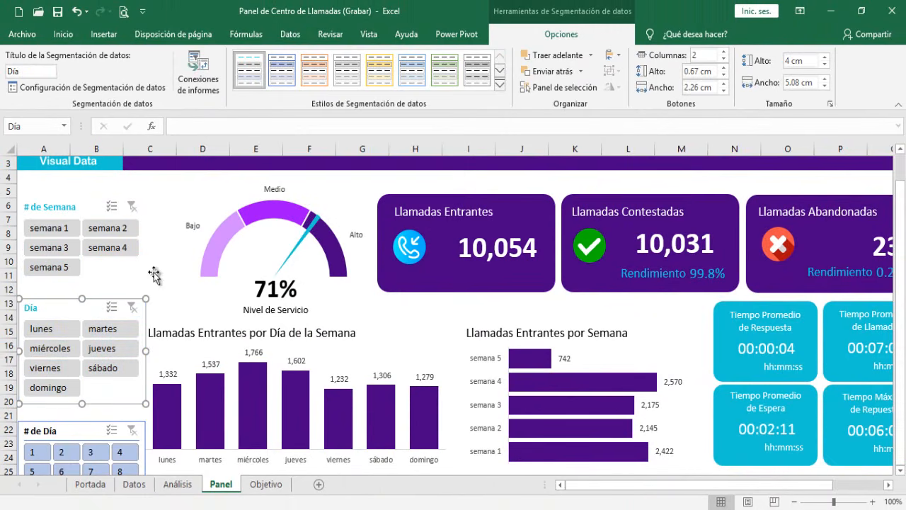
pyautogui.click(91, 436)
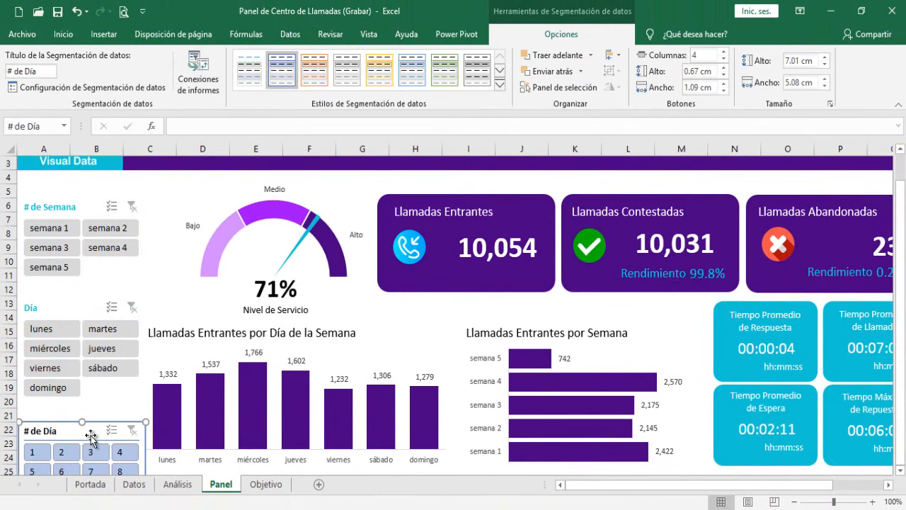
pyautogui.click(241, 84)
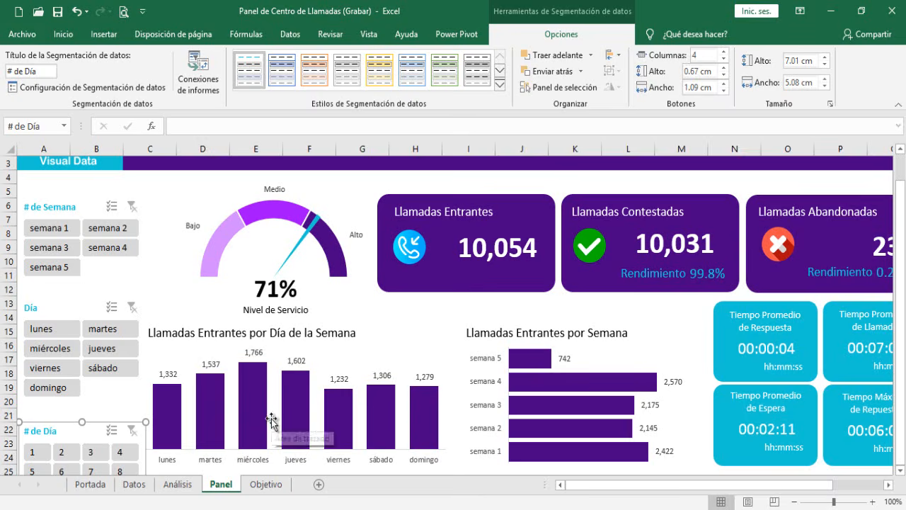
# Step: Compare the restyled slicers in the Panel sheet with those in the Objetivo sheet
pyautogui.click(264, 484)
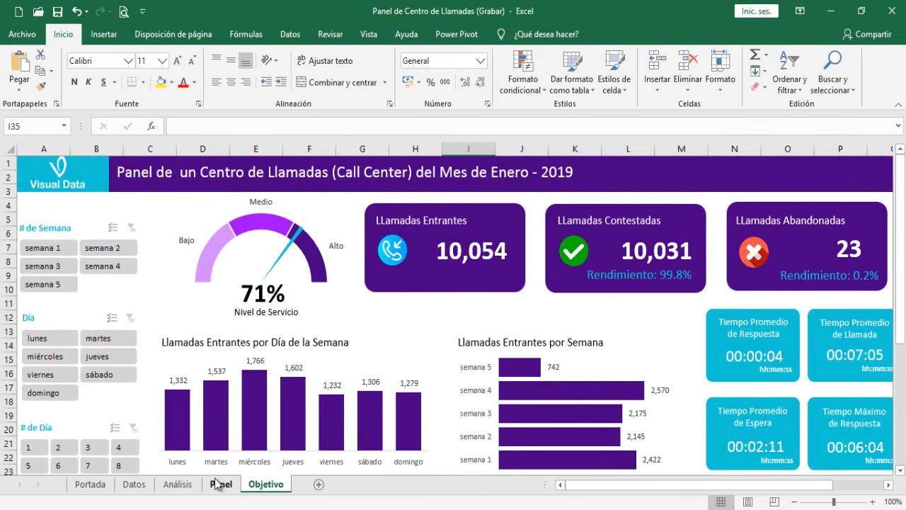
pyautogui.click(222, 485)
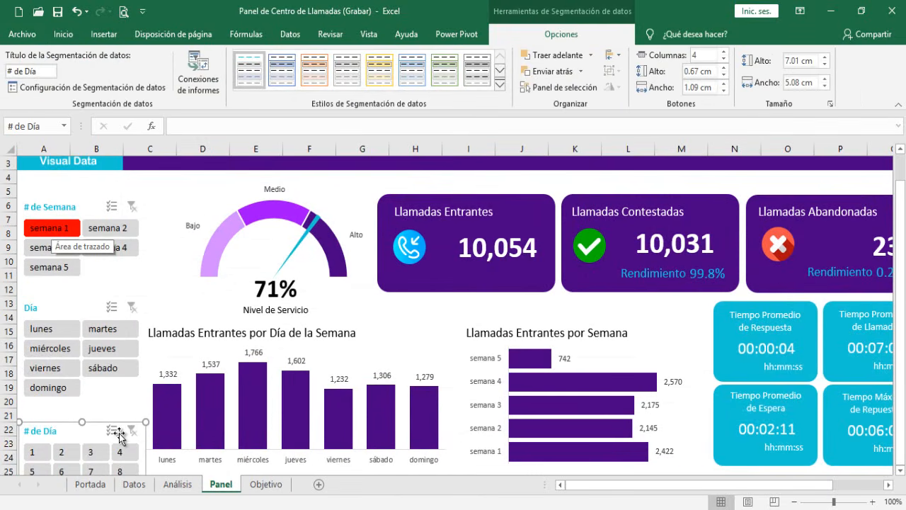
pyautogui.click(263, 486)
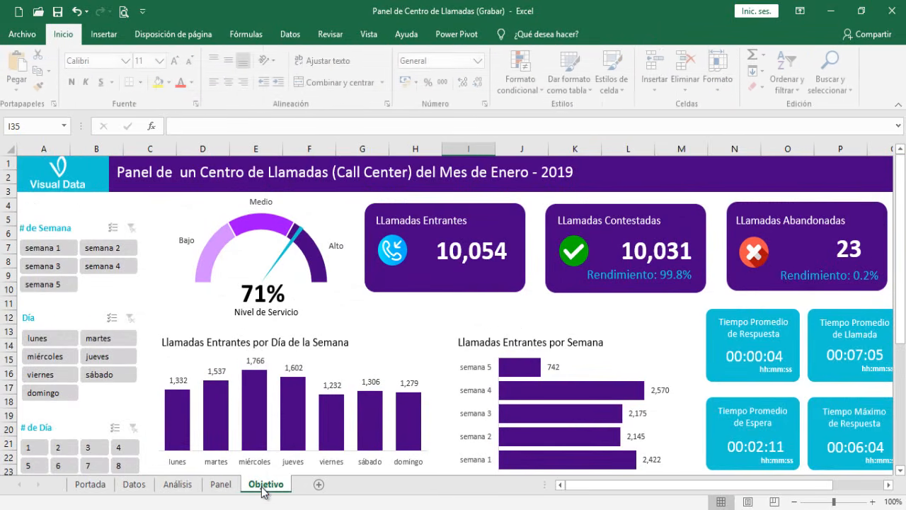
pyautogui.click(216, 486)
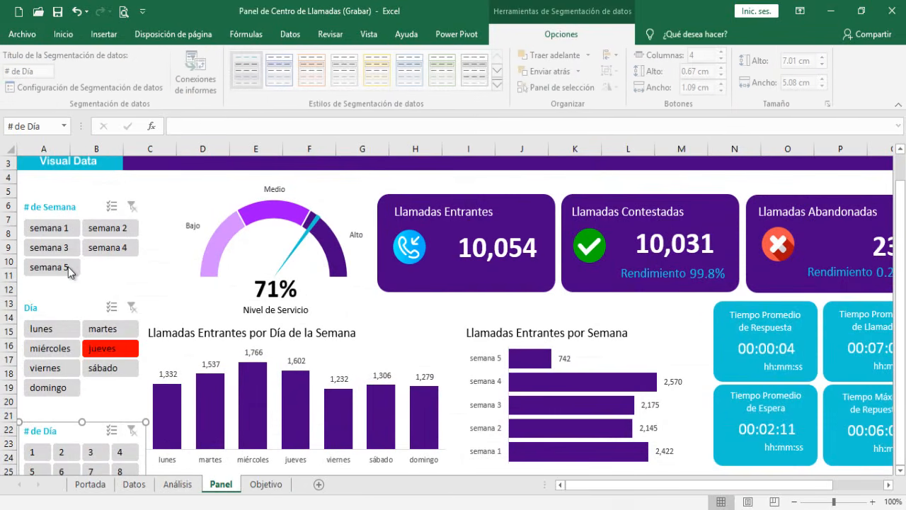
# Step: Test the slicers by filtering on semana 1, semana 2, miércoles and jueves, and clear the day and week filters
pyautogui.click(50, 228)
pyautogui.click(94, 231)
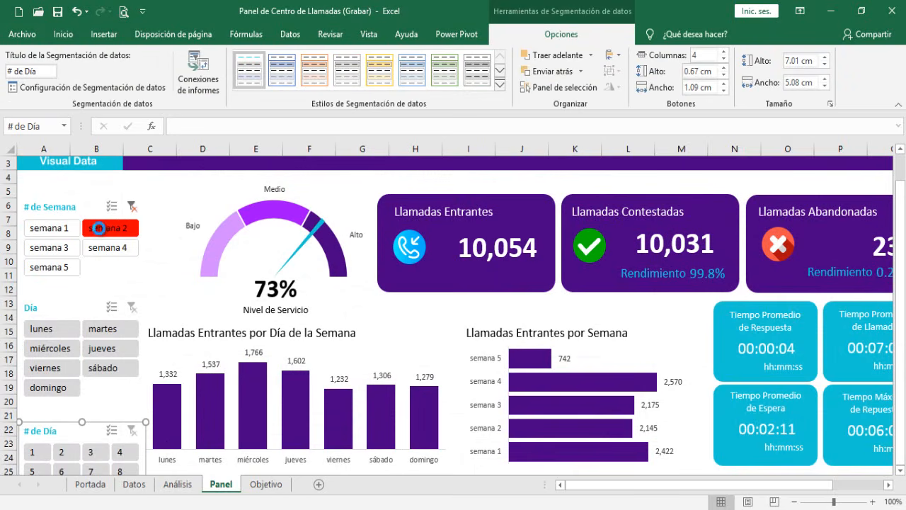
pyautogui.click(61, 340)
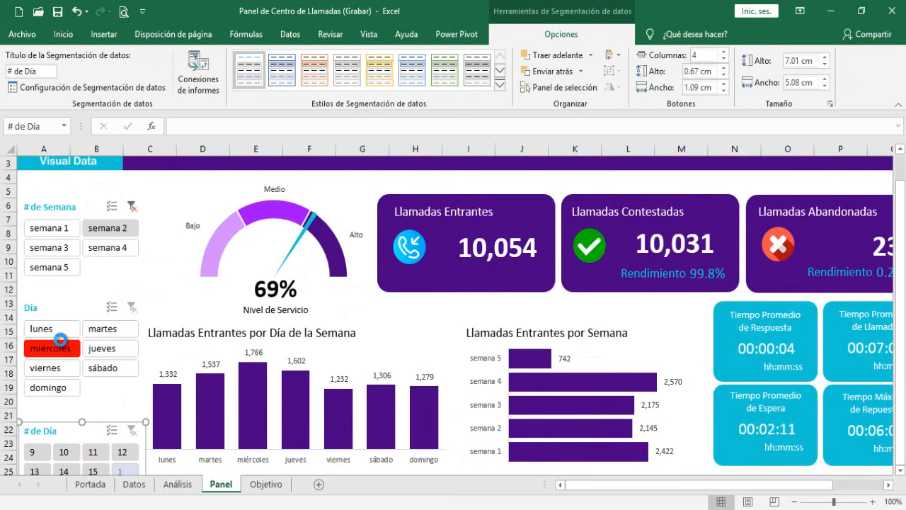
pyautogui.click(110, 352)
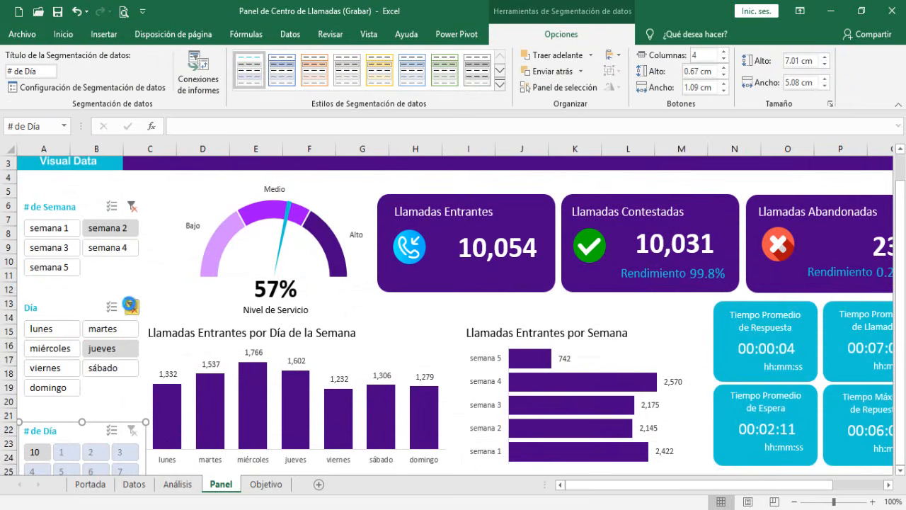
pyautogui.click(131, 307)
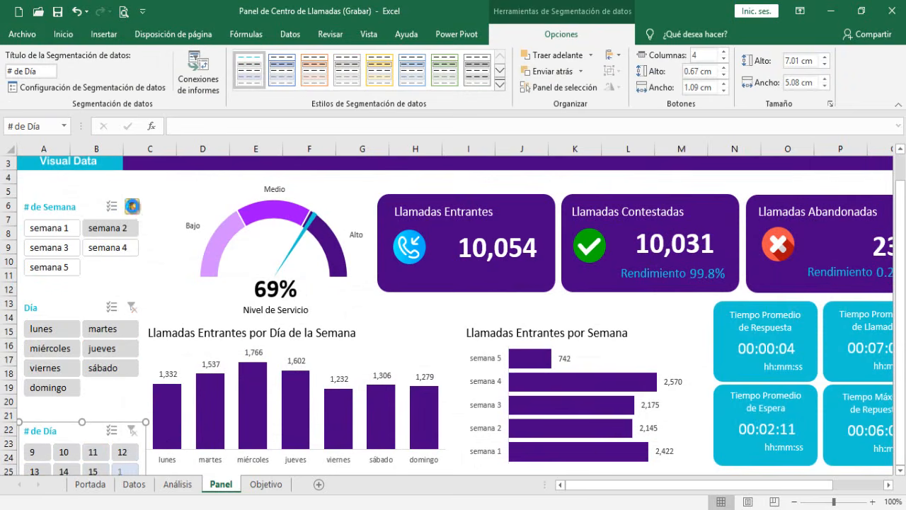
pyautogui.click(132, 207)
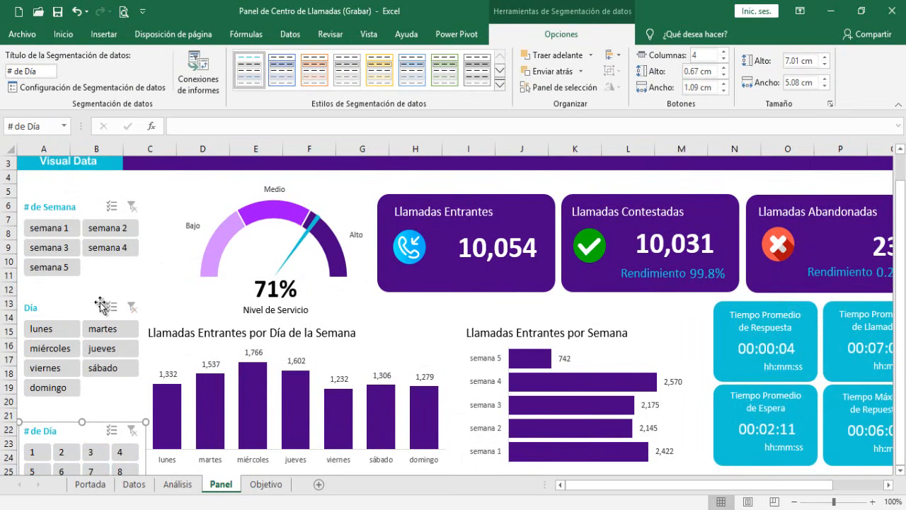
# Step: In the Análisis sheet, connect the llamadas entrantes total pivot table to the # de Día, # de Semana and Día slicers
pyautogui.click(177, 484)
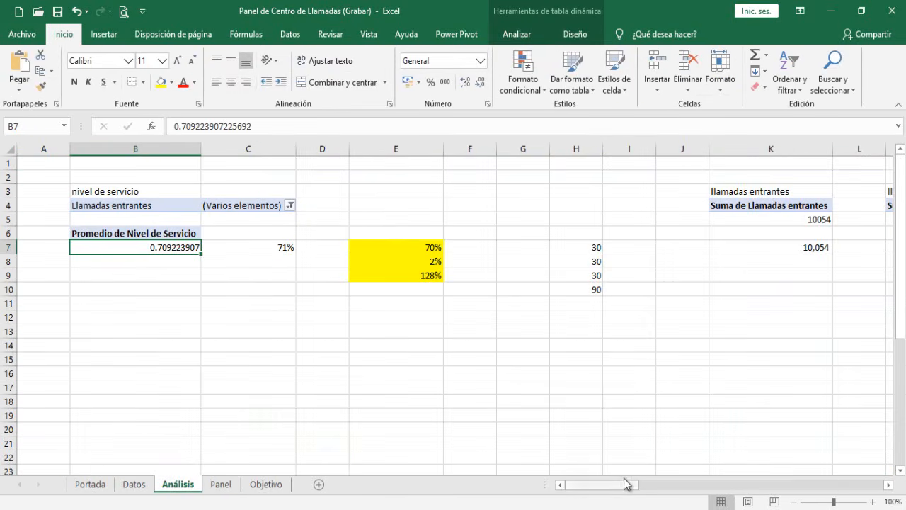
pyautogui.moveTo(619, 488); pyautogui.dragTo(660, 488)
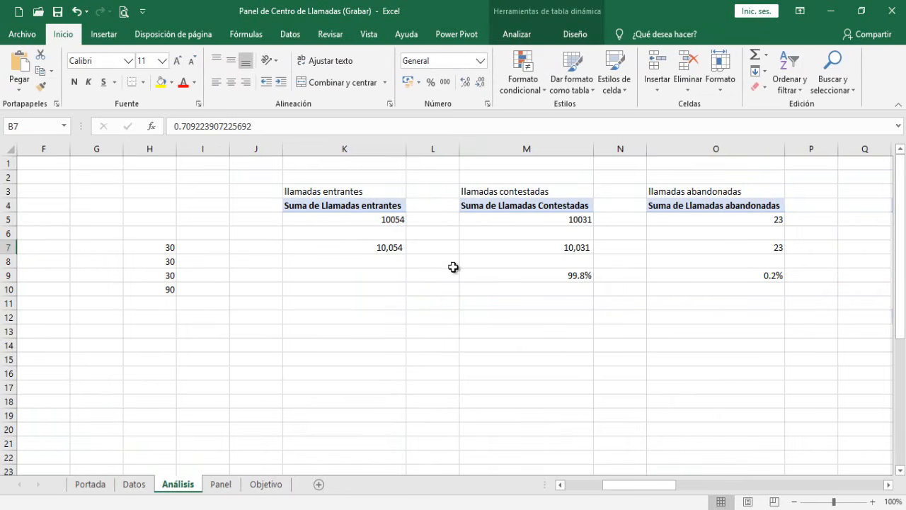
pyautogui.click(360, 216)
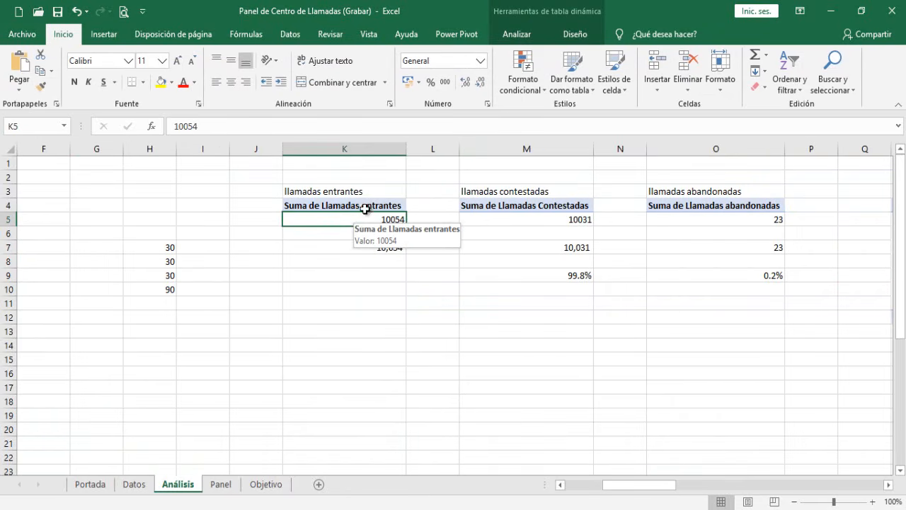
pyautogui.click(524, 41)
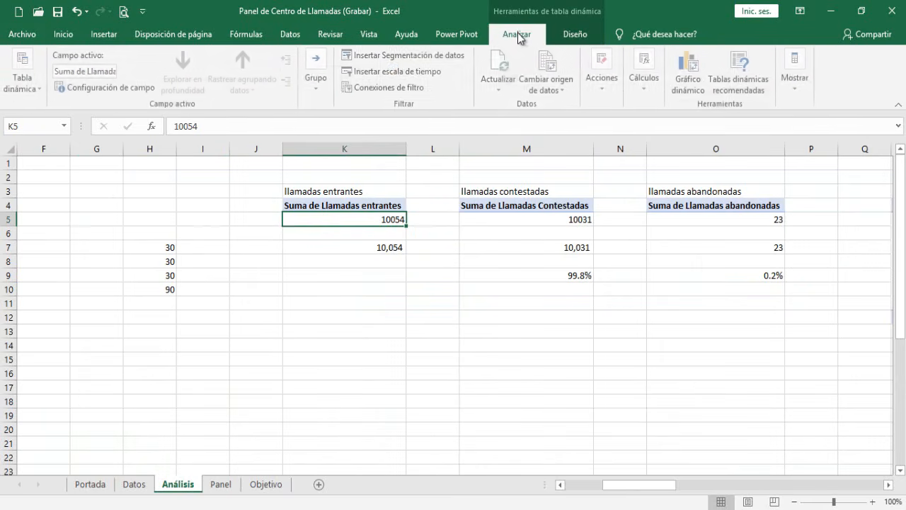
pyautogui.click(397, 87)
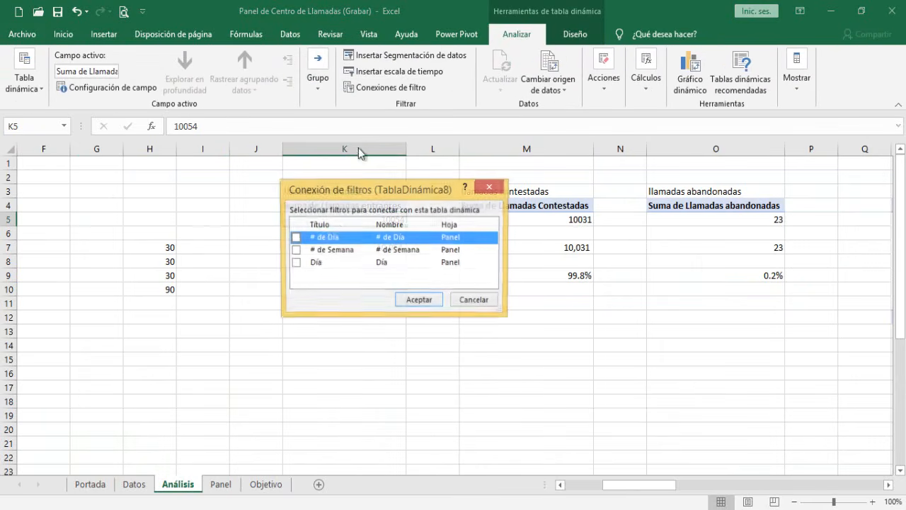
pyautogui.click(296, 238)
pyautogui.click(296, 250)
pyautogui.click(296, 263)
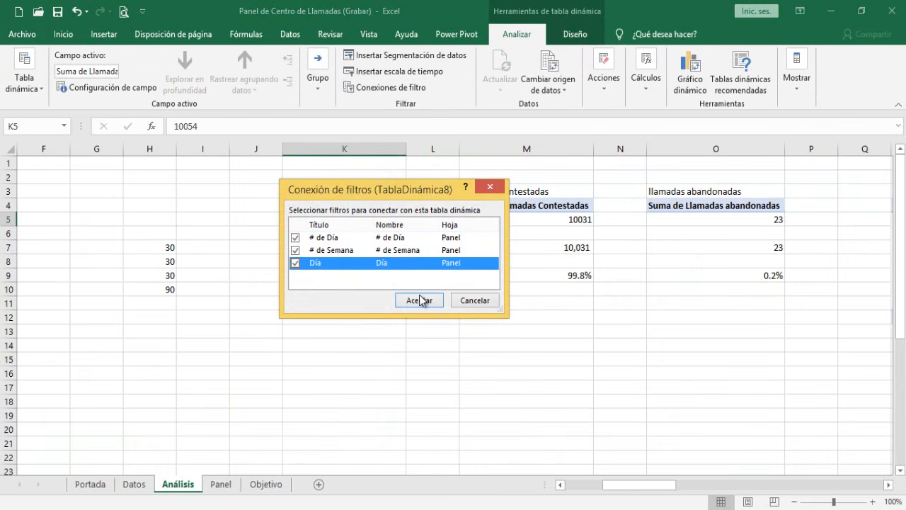
pyautogui.click(425, 304)
# Step: Connect the llamadas contestadas pivot table to the # de Día, # de Semana and Día slicers
pyautogui.click(543, 222)
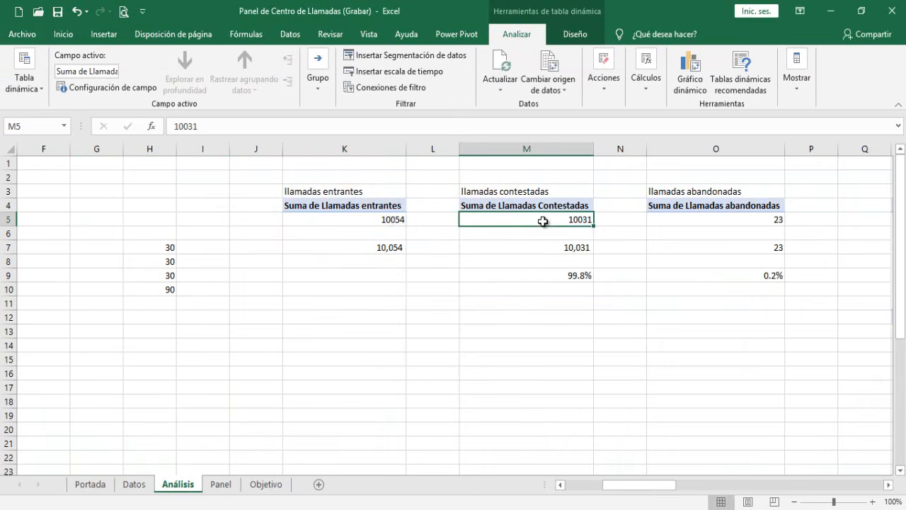
pyautogui.click(368, 88)
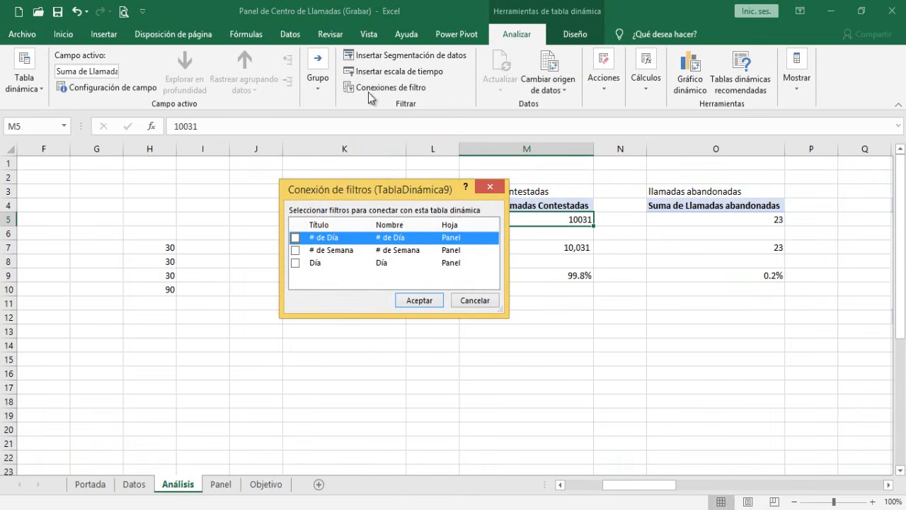
pyautogui.click(295, 250)
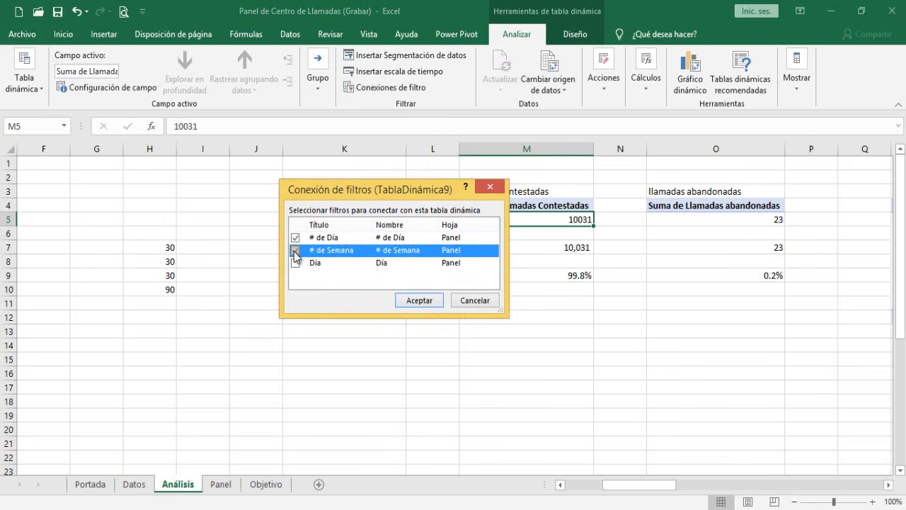
pyautogui.click(295, 263)
pyautogui.click(419, 301)
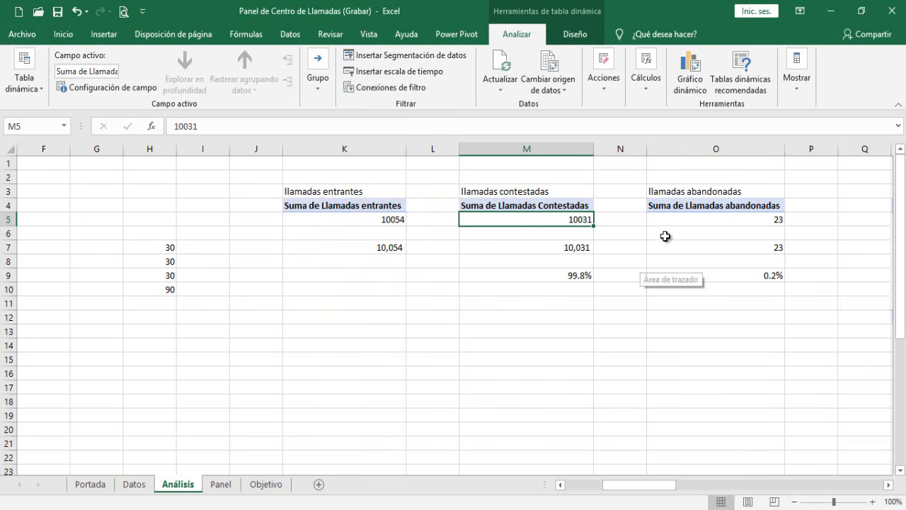
# Step: Connect the llamadas abandonadas pivot table to the # de Día, # de Semana and Día slicers
pyautogui.click(686, 218)
pyautogui.click(380, 86)
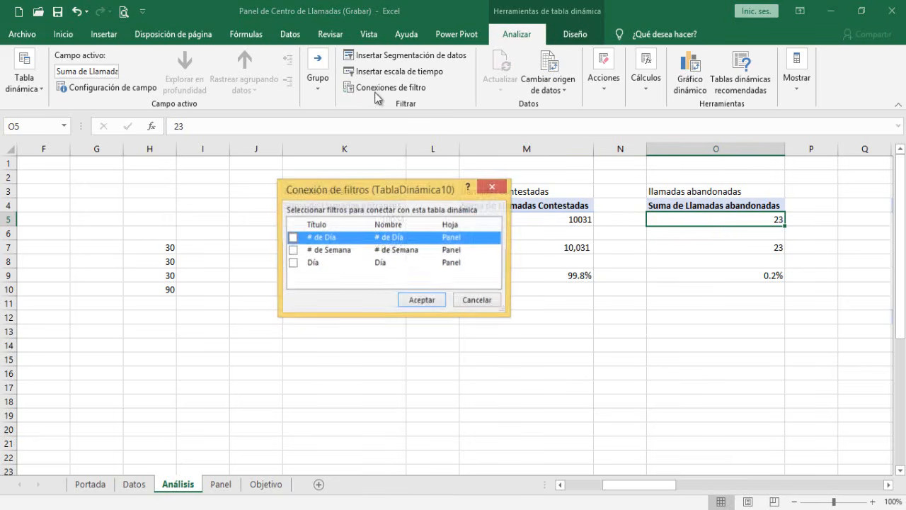
pyautogui.click(292, 239)
pyautogui.click(292, 250)
pyautogui.click(292, 263)
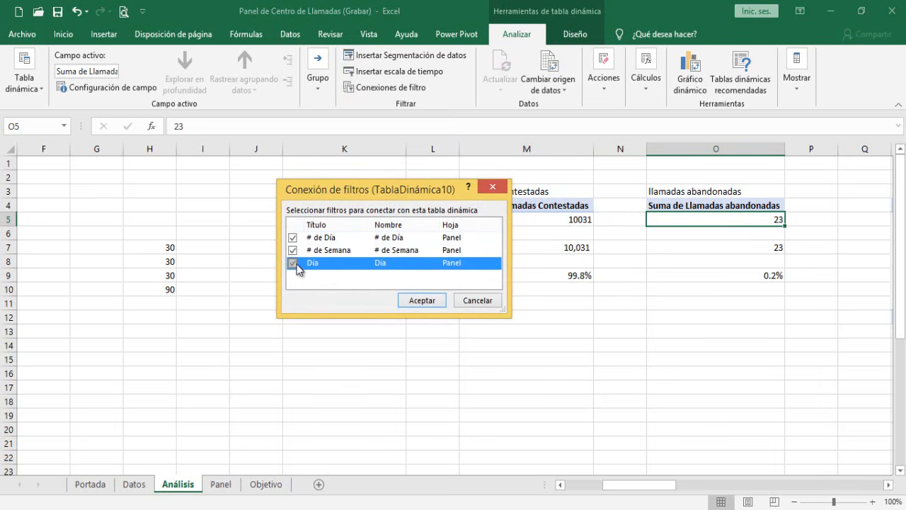
pyautogui.click(422, 300)
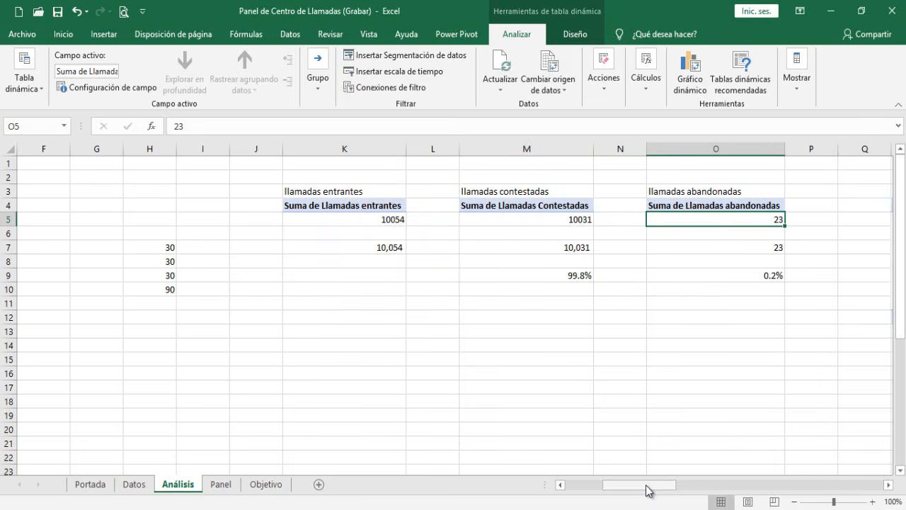
# Step: Connect the llamadas entrantes por día de la semana pivot table to the # de Semana slicer only
pyautogui.moveTo(647, 488); pyautogui.dragTo(716, 488)
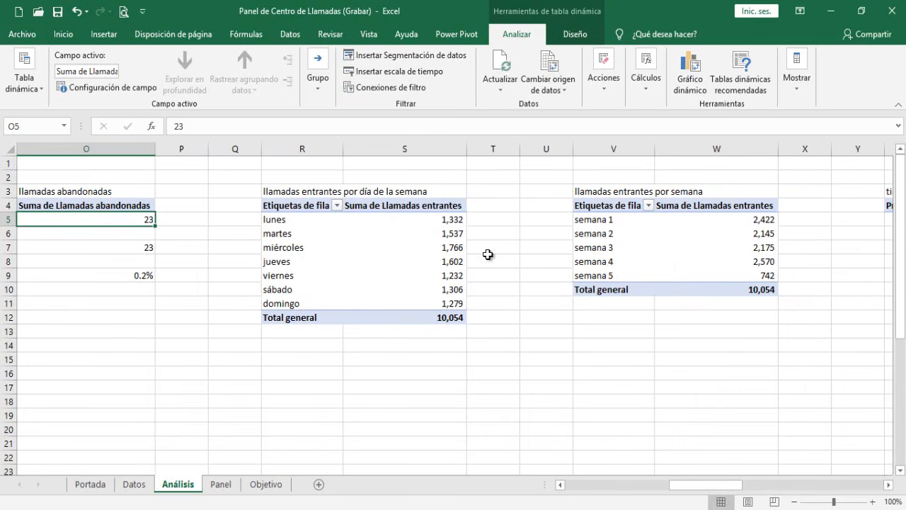
pyautogui.click(373, 275)
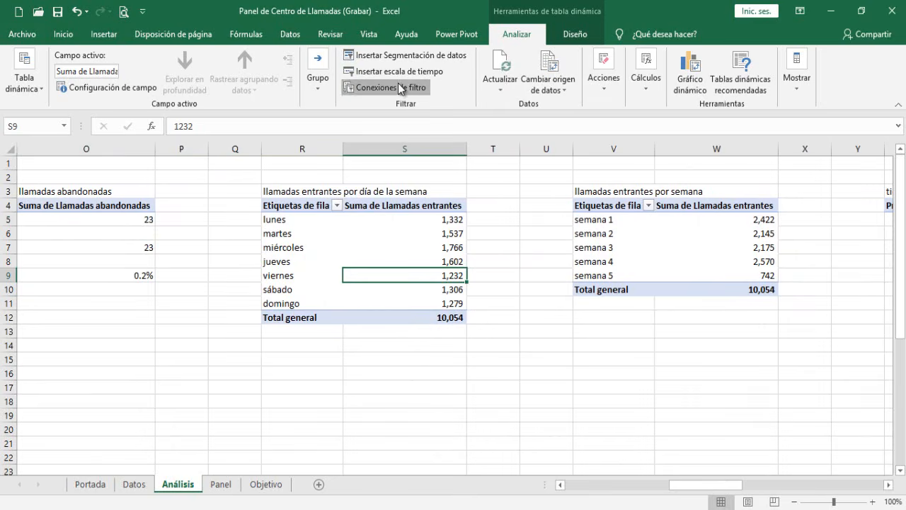
pyautogui.click(398, 87)
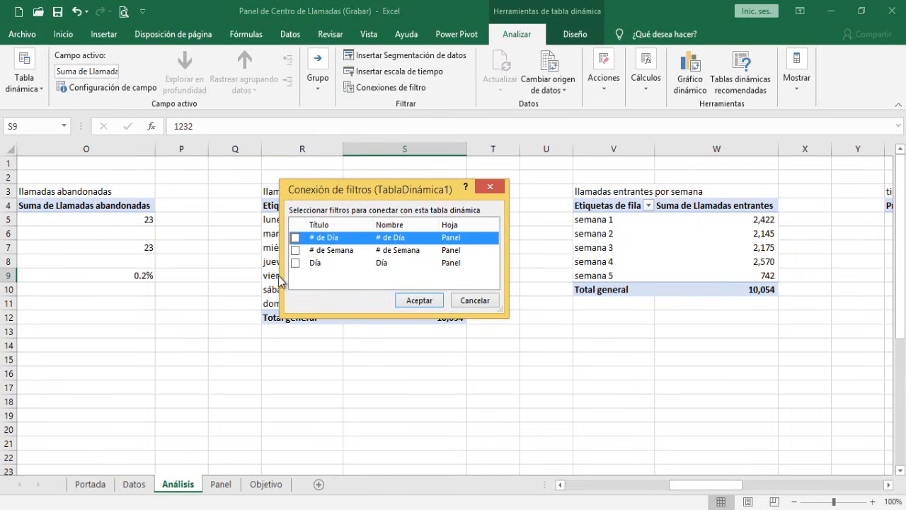
pyautogui.click(295, 252)
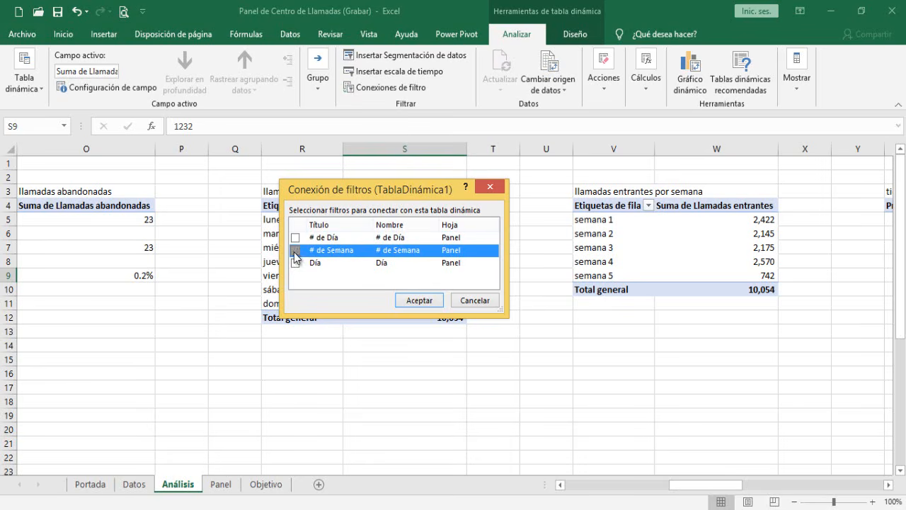
pyautogui.click(418, 301)
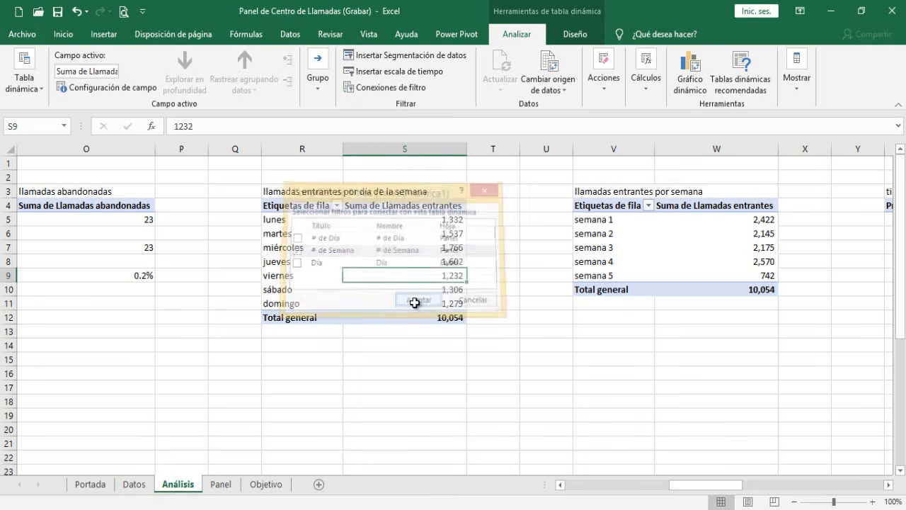
# Step: Connect the llamadas entrantes por semana pivot table to the Día slicer only
pyautogui.click(709, 248)
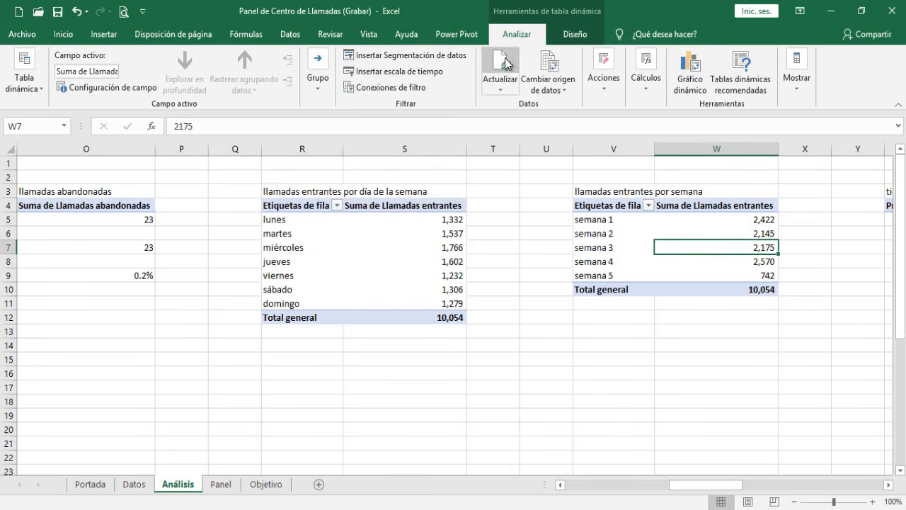
pyautogui.click(416, 89)
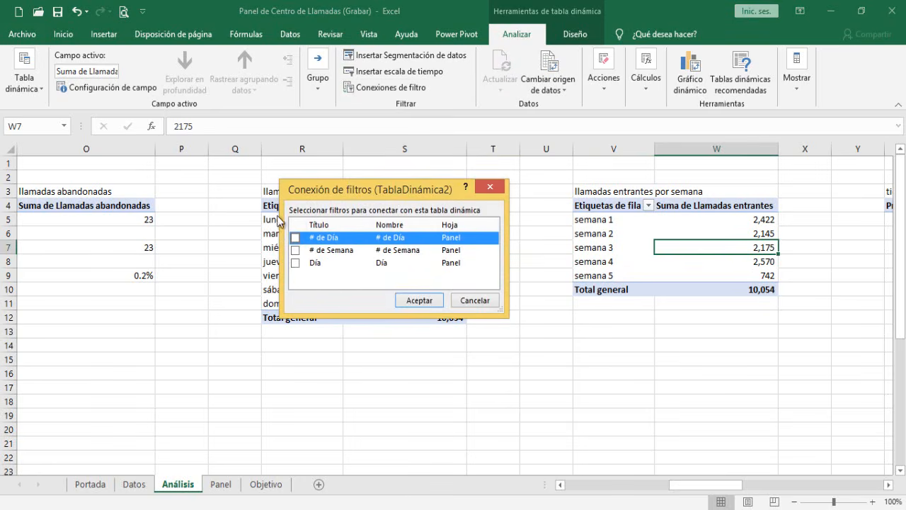
pyautogui.click(296, 263)
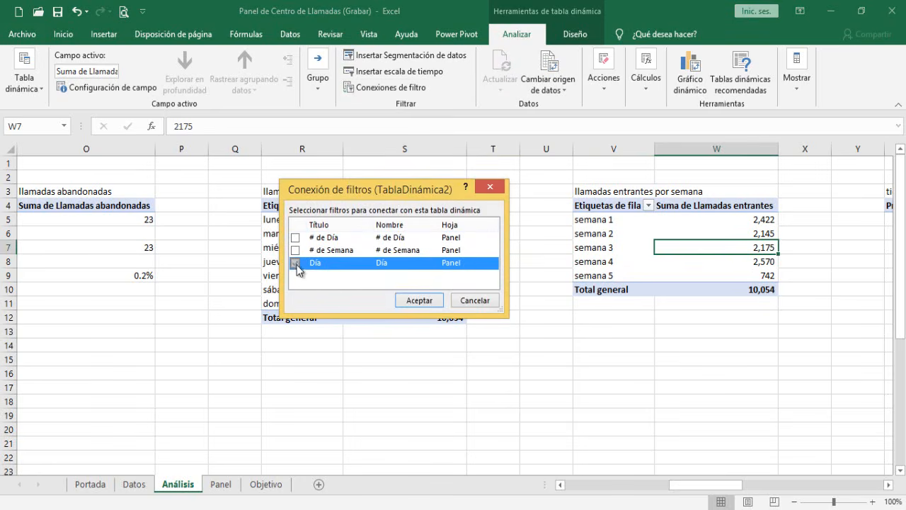
pyautogui.click(417, 303)
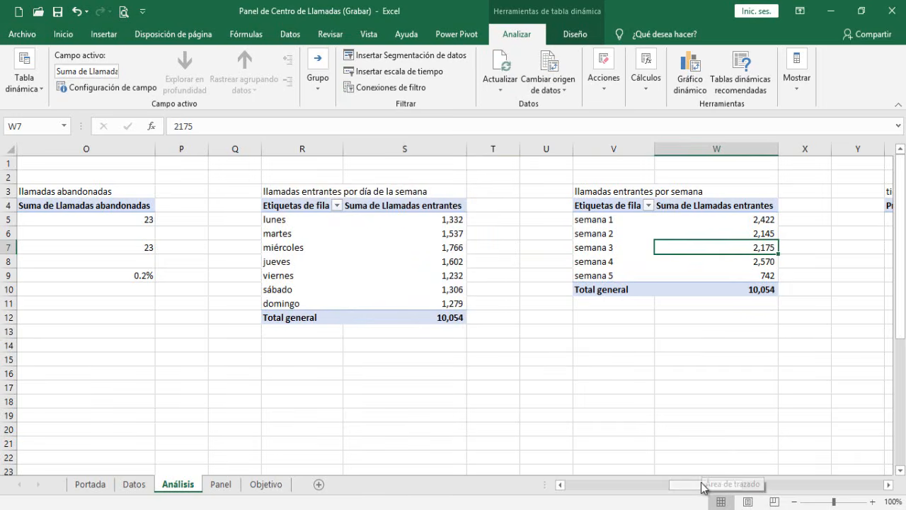
# Step: Connect the tiempo promedio de respuesta pivot table to the # de Día, # de Semana and Día slicers
pyautogui.moveTo(702, 487); pyautogui.dragTo(755, 486)
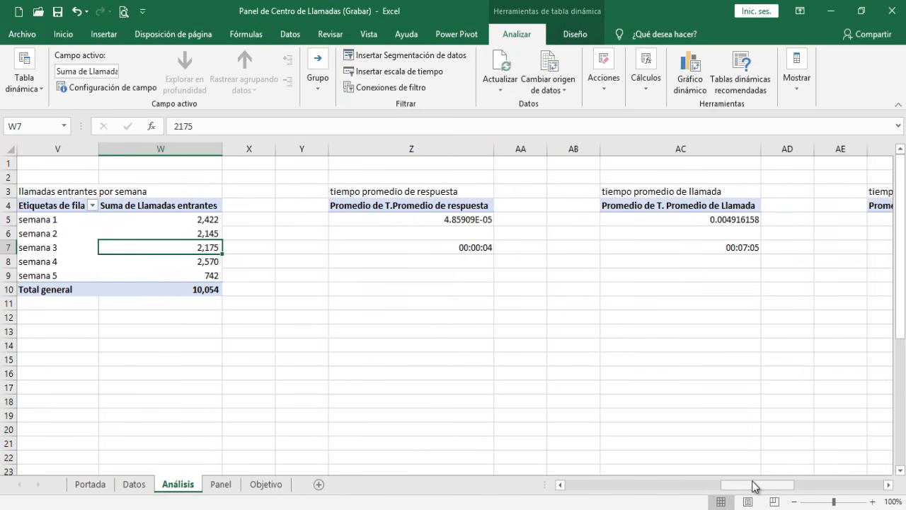
pyautogui.click(459, 225)
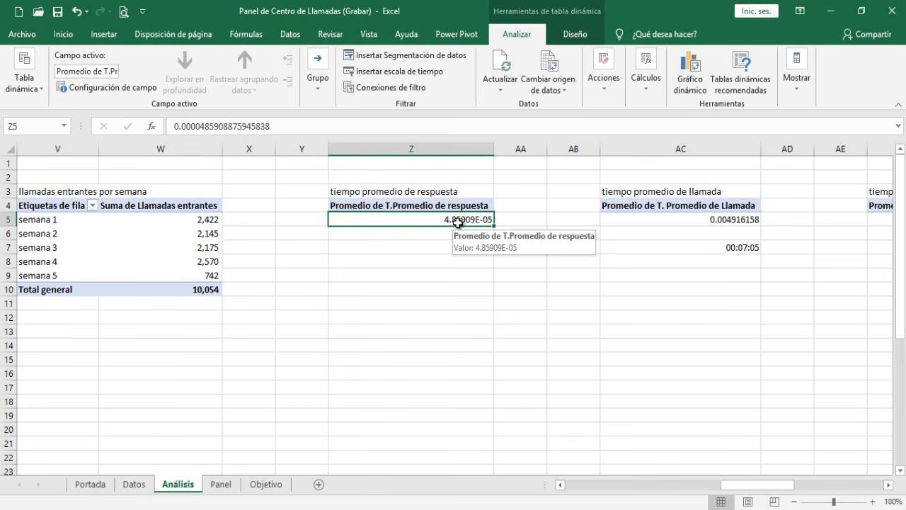
pyautogui.click(375, 88)
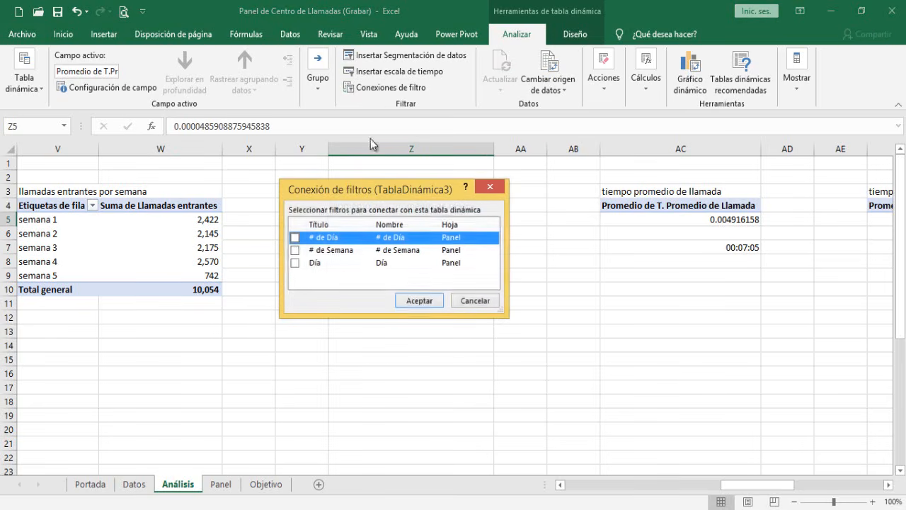
pyautogui.click(296, 238)
pyautogui.click(296, 250)
pyautogui.click(295, 262)
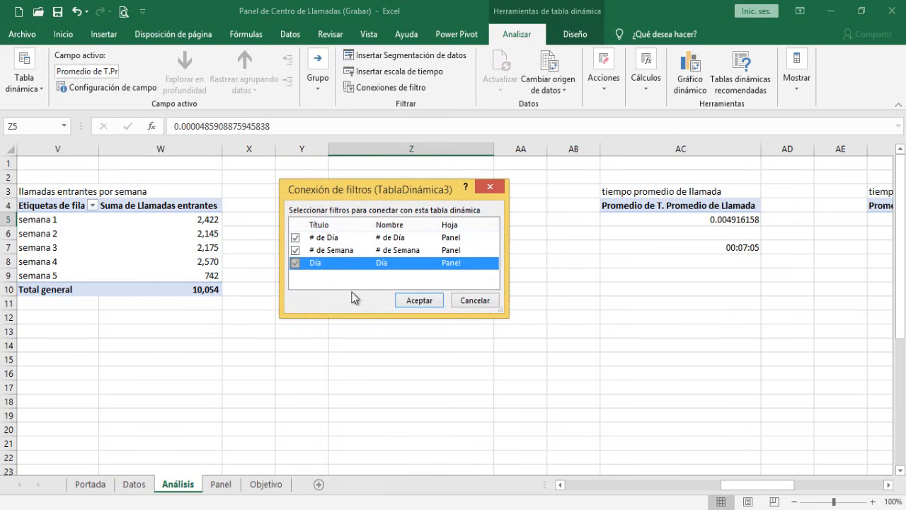
pyautogui.click(419, 303)
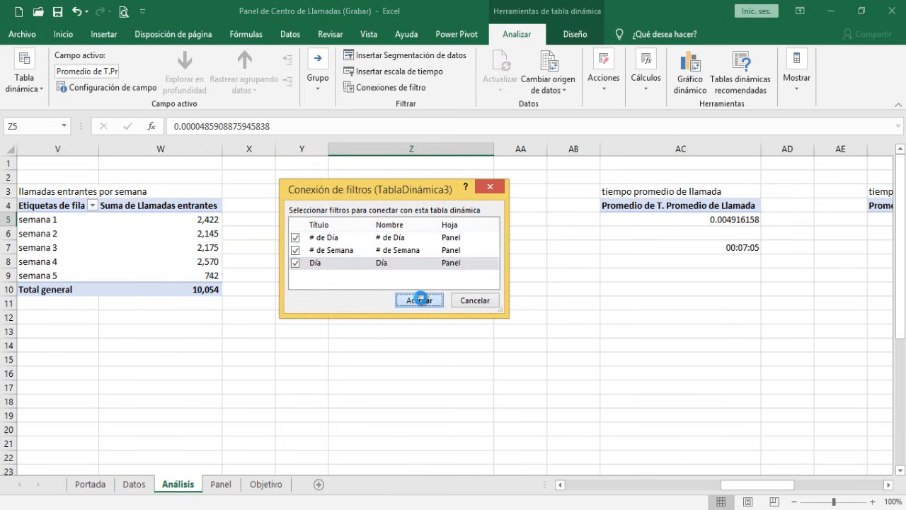
# Step: Connect the tiempo promedio de llamada pivot table to the # de Día, # de Semana and Día slicers
pyautogui.click(707, 221)
pyautogui.click(400, 86)
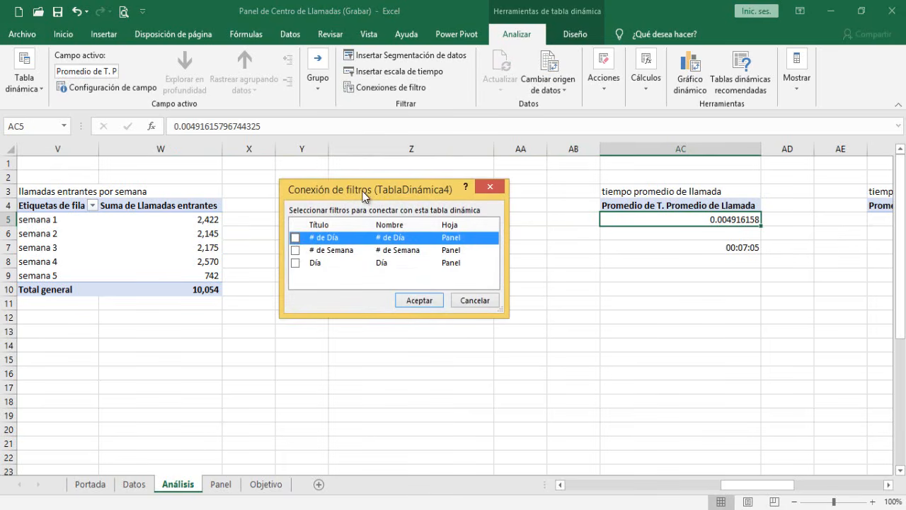
pyautogui.click(295, 250)
pyautogui.click(296, 263)
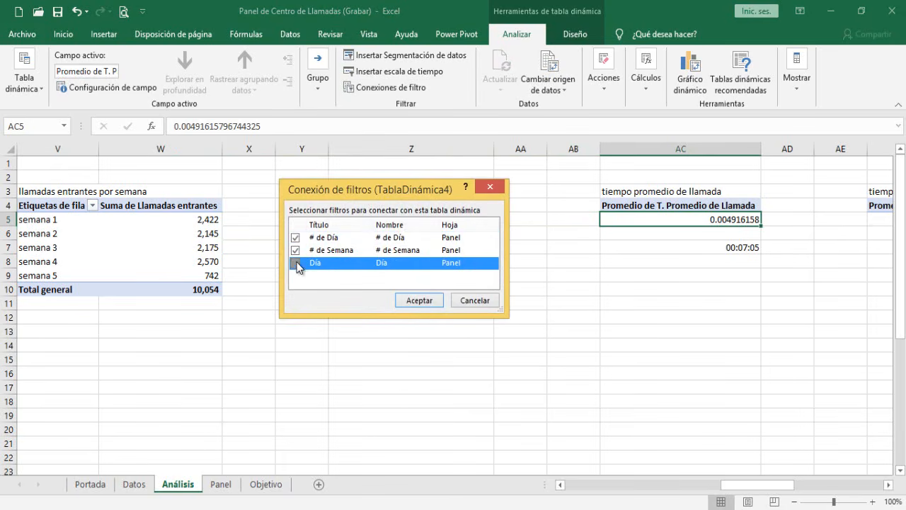
pyautogui.click(418, 301)
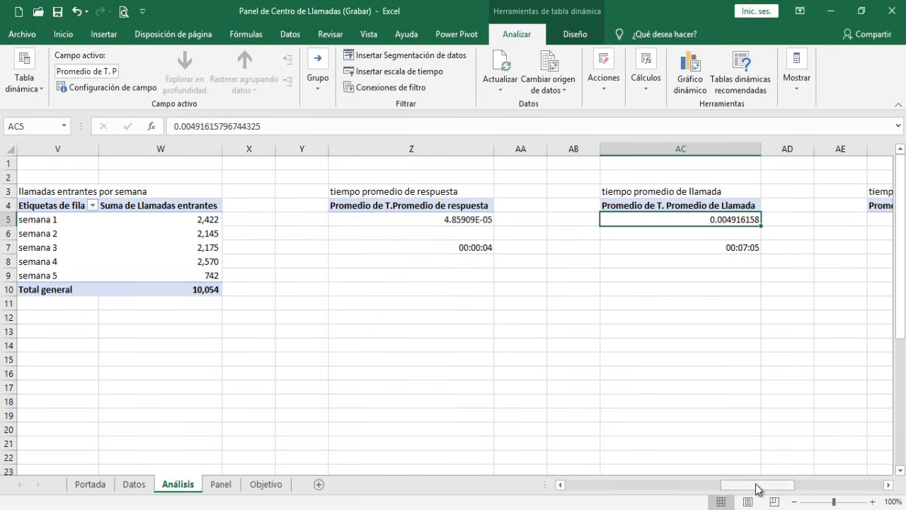
# Step: Connect the tiempo promedio de espera pivot table to the # de Día, # de Semana and Día slicers
pyautogui.moveTo(758, 487); pyautogui.dragTo(811, 488)
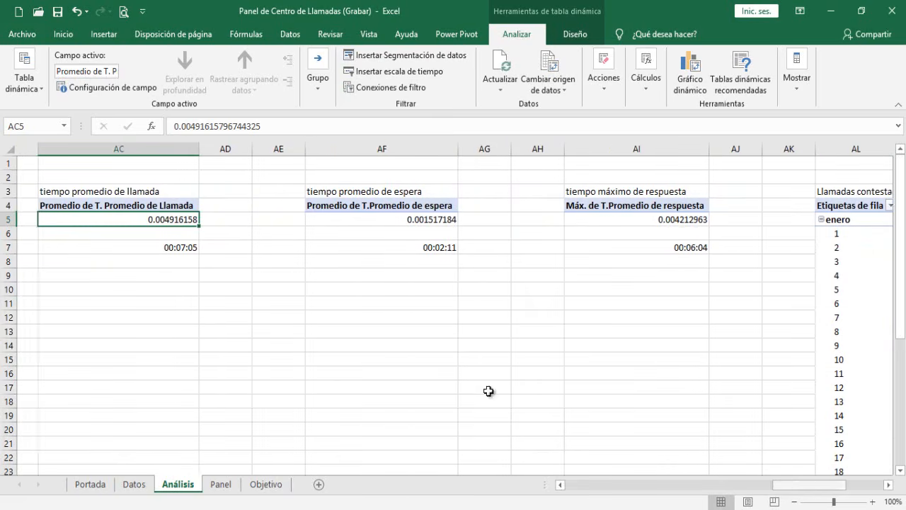
pyautogui.click(396, 225)
pyautogui.click(382, 88)
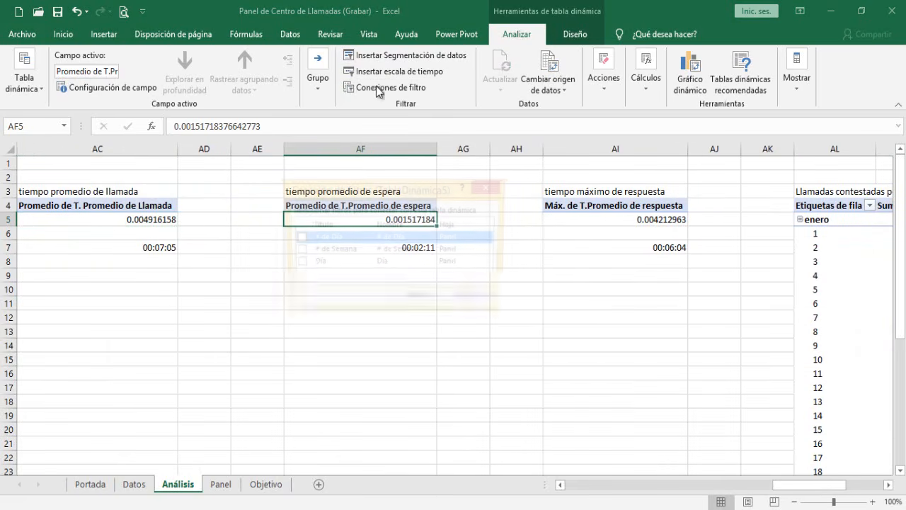
pyautogui.click(293, 238)
pyautogui.click(295, 250)
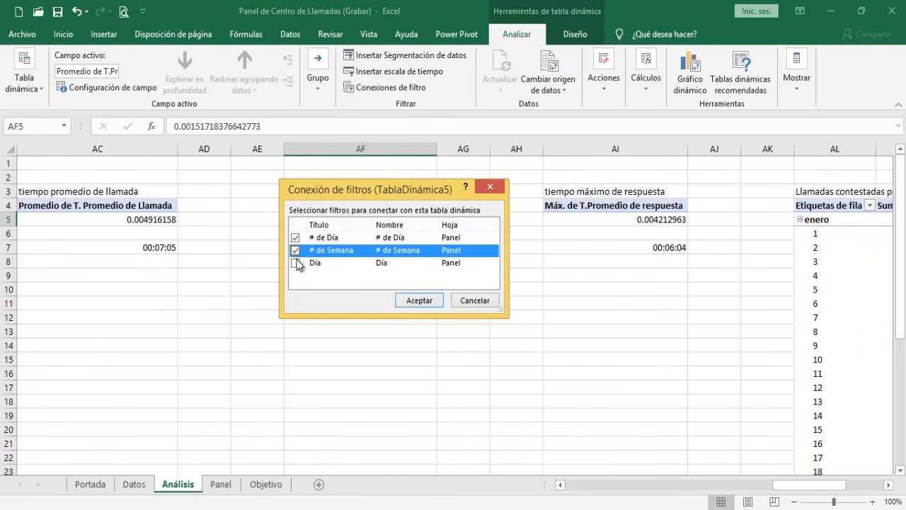
pyautogui.click(297, 263)
pyautogui.click(419, 300)
# Step: Connect the tiempo máximo de respuesta pivot table to the # de Día, # de Semana and Día slicers
pyautogui.click(617, 223)
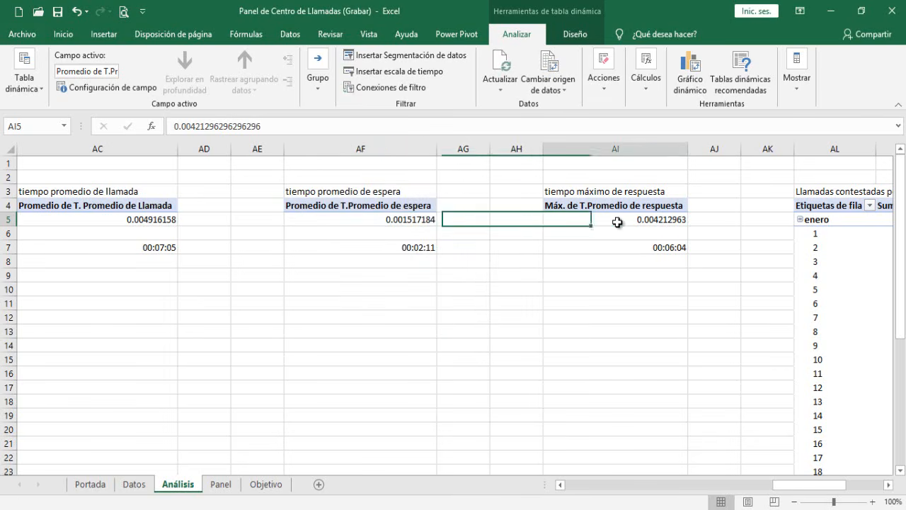
pyautogui.click(360, 89)
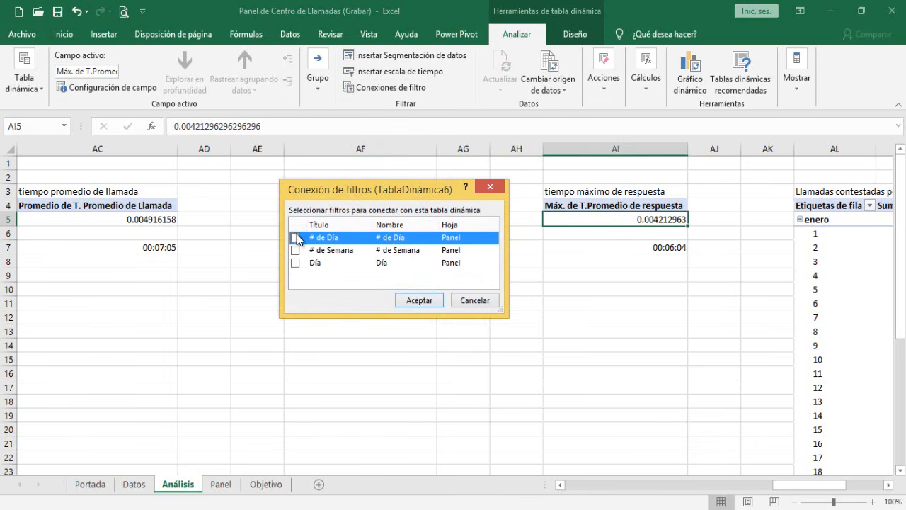
pyautogui.click(295, 250)
pyautogui.click(295, 263)
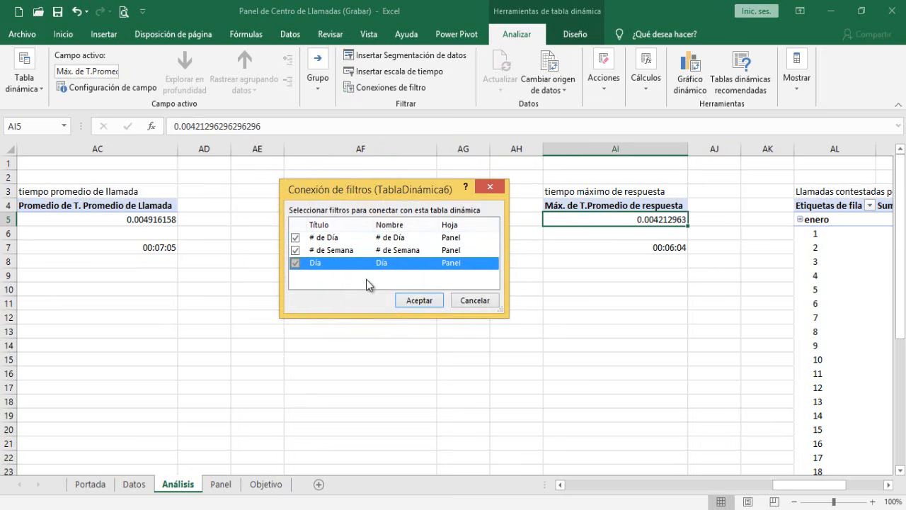
pyautogui.click(419, 300)
# Step: Connect the Llamadas contestadas por día del mes pivot table to the # de Semana slicer only
pyautogui.moveTo(789, 495); pyautogui.dragTo(829, 485)
pyautogui.click(449, 303)
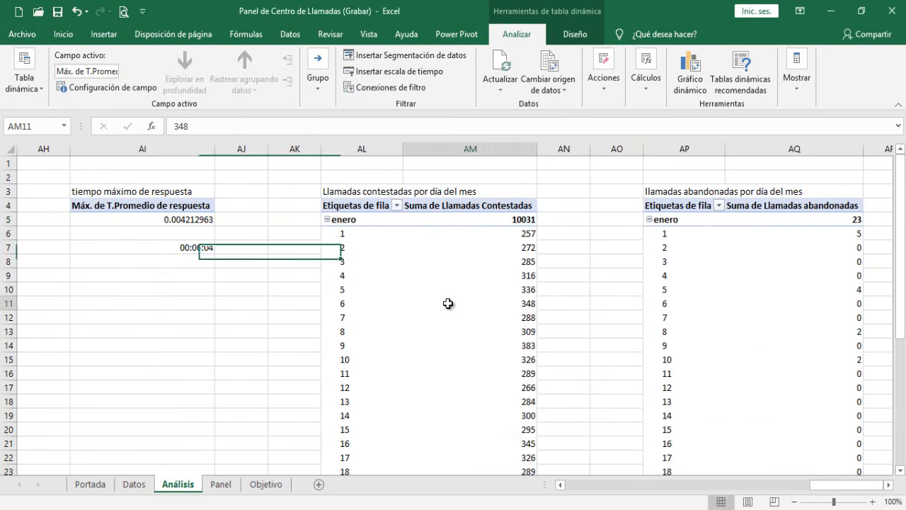
pyautogui.click(371, 87)
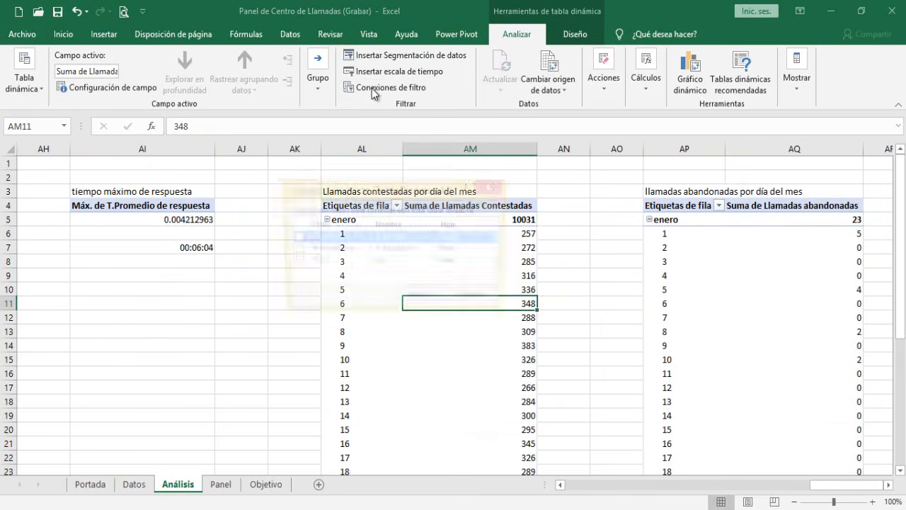
pyautogui.click(293, 251)
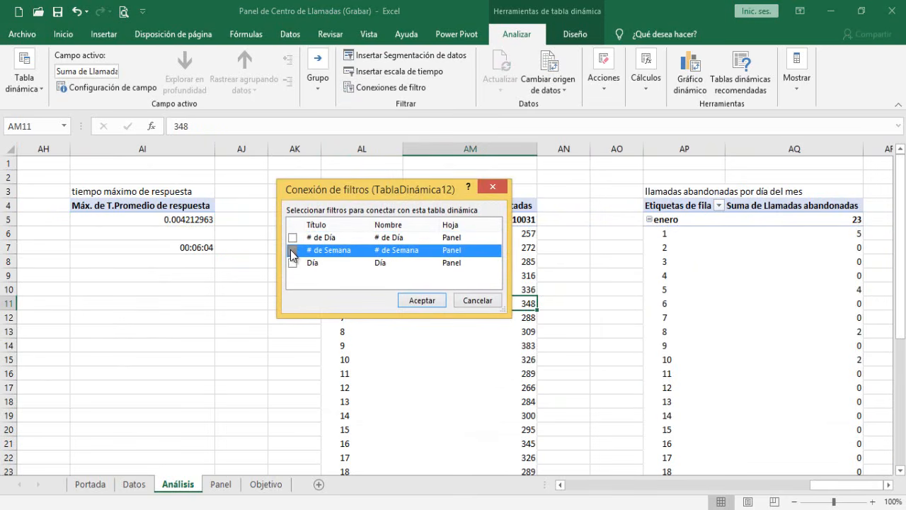
pyautogui.click(406, 302)
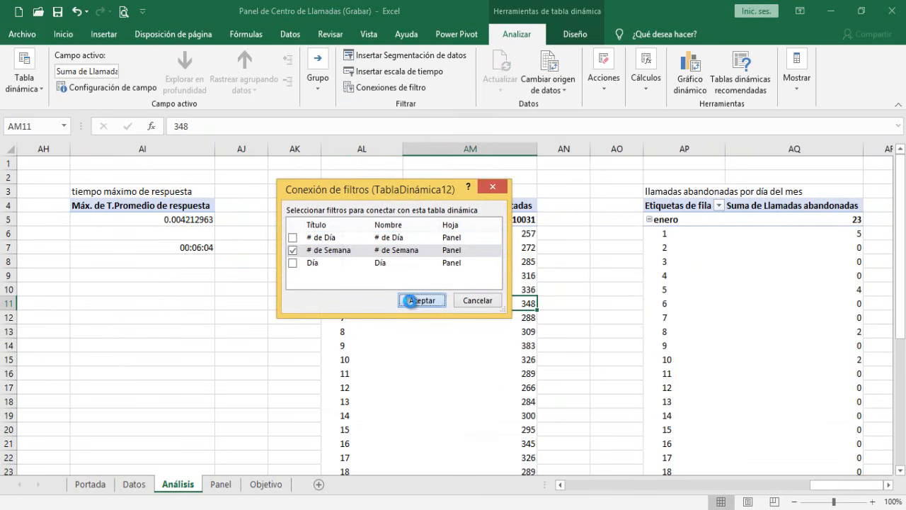
# Step: Connect the llamadas abandonadas por día del mes pivot table to the # de Semana slicer only
pyautogui.click(827, 274)
pyautogui.click(414, 89)
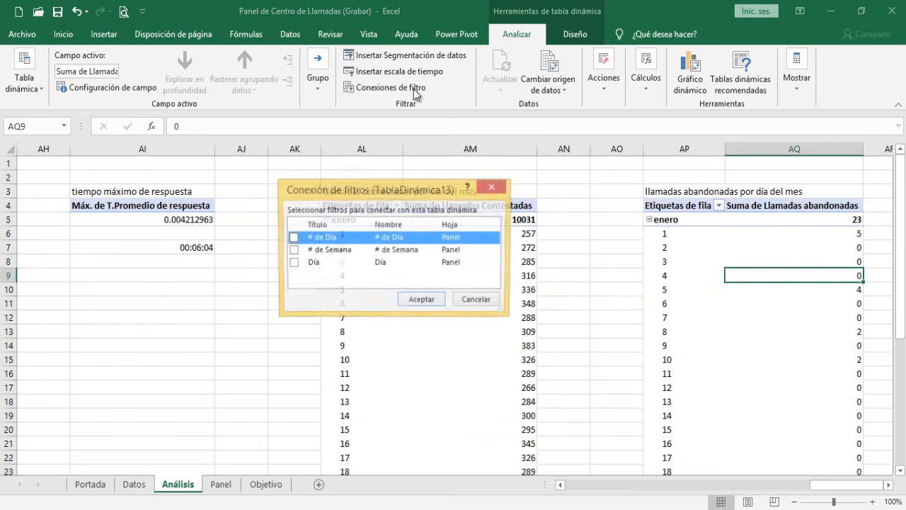
pyautogui.click(293, 250)
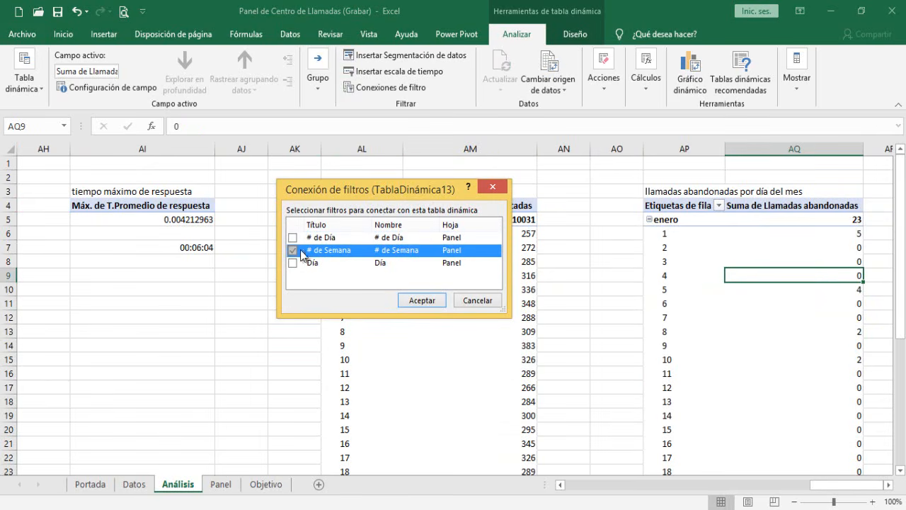
pyautogui.click(422, 301)
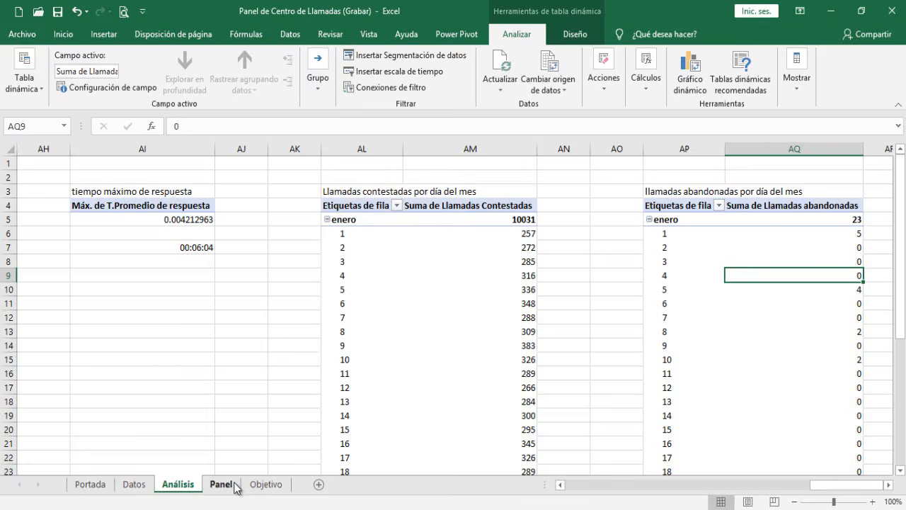
# Step: In the Panel sheet, test the # de Semana slicer with semana 1 and semana 4, and clear its filter
pyautogui.click(236, 487)
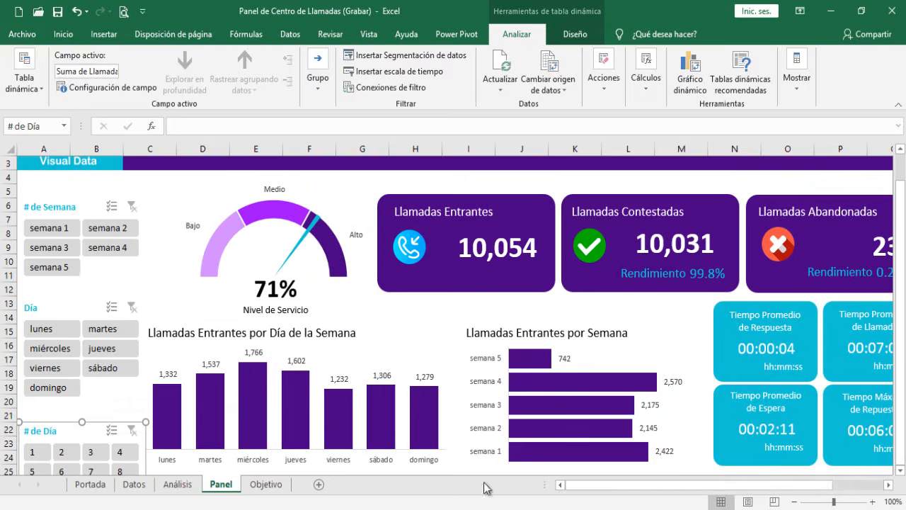
pyautogui.click(51, 233)
pyautogui.click(110, 245)
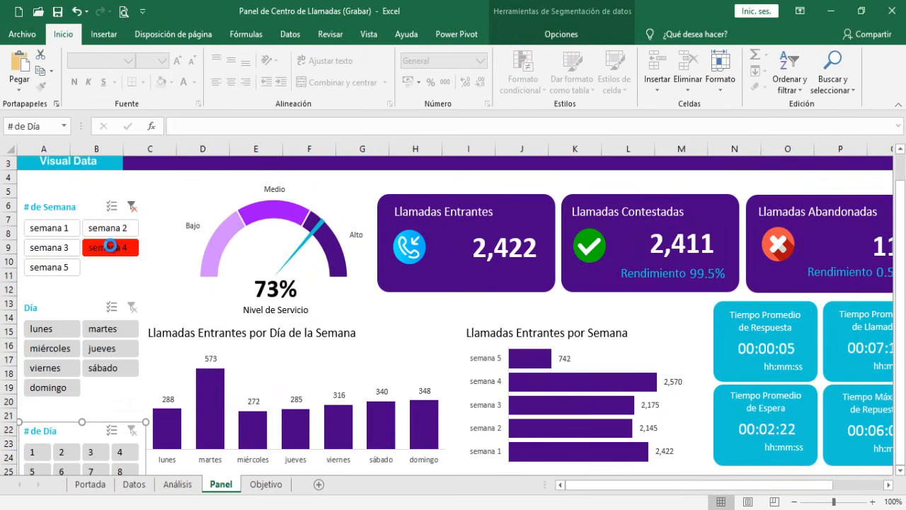
pyautogui.click(131, 207)
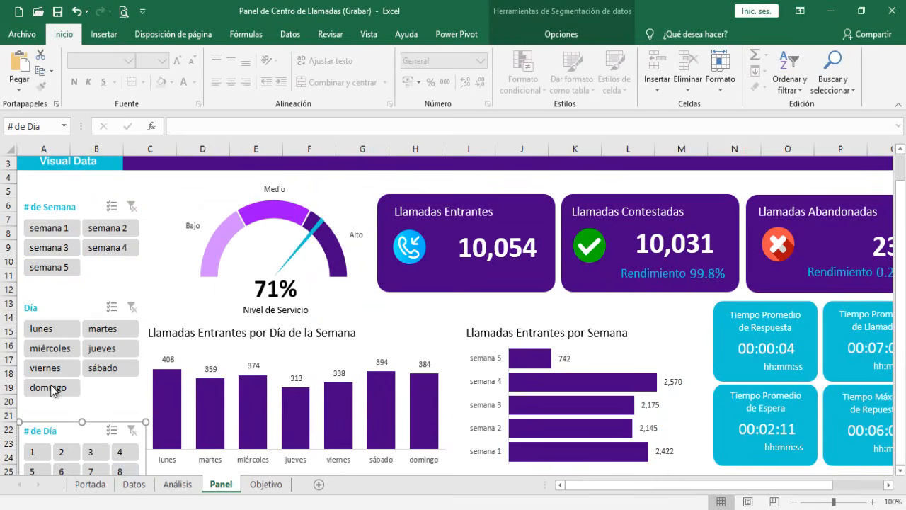
# Step: Test the Día slicer by filtering the dashboard by miércoles and jueves, and clear its filter
pyautogui.click(65, 349)
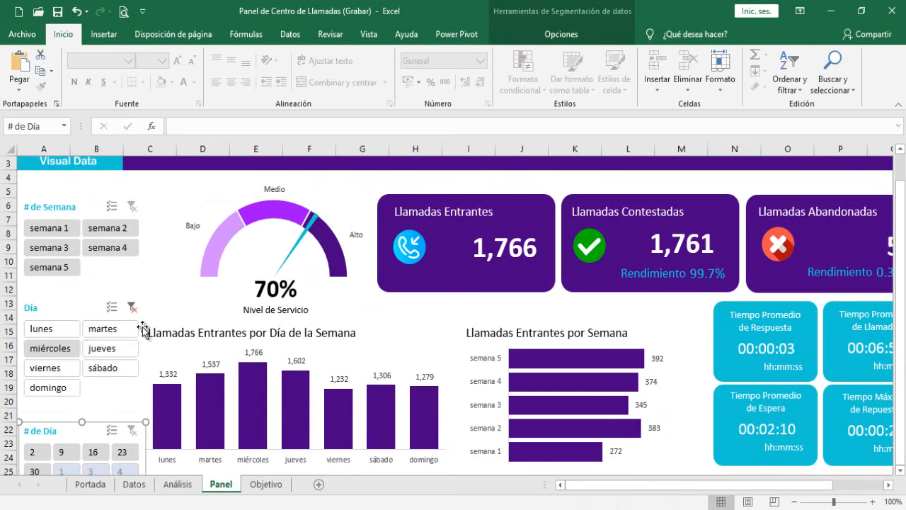
pyautogui.click(122, 351)
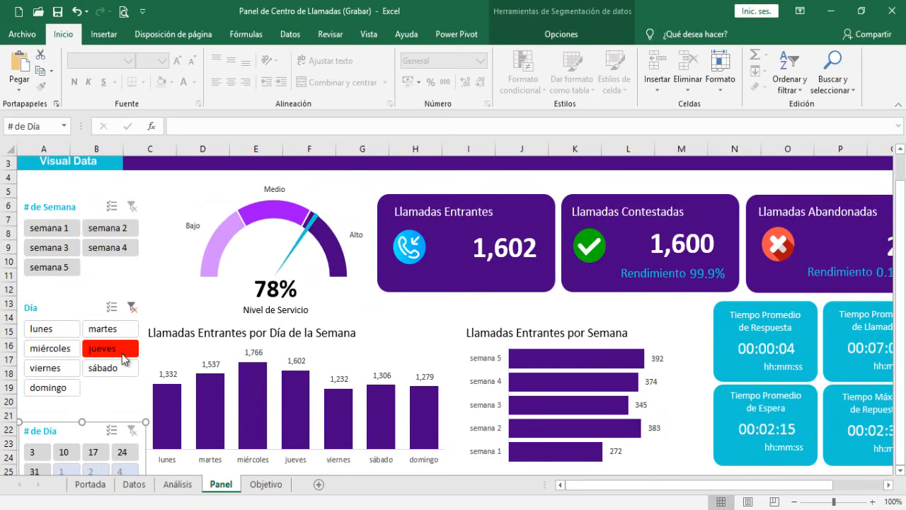
pyautogui.click(131, 309)
# Step: Test the # de Día slicer by filtering the dashboard by days 2, 3 and 4, and clear its filter
pyautogui.click(65, 452)
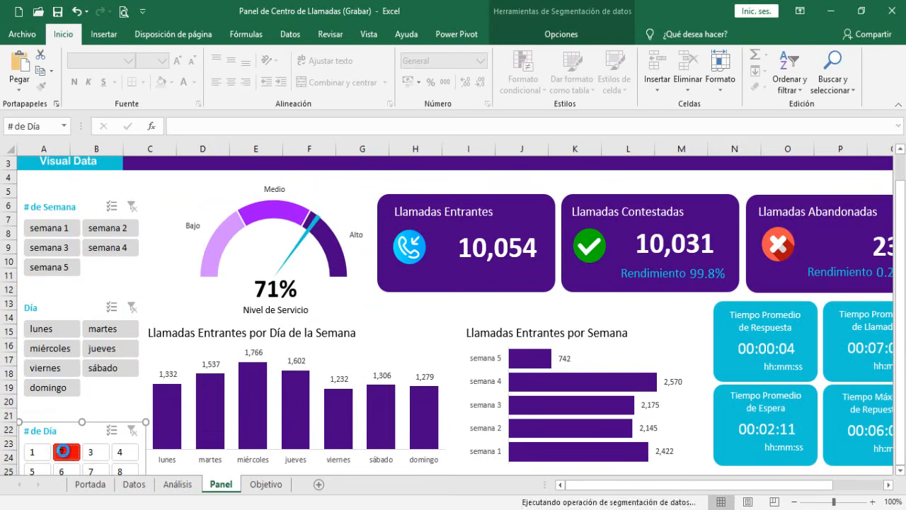
pyautogui.click(103, 457)
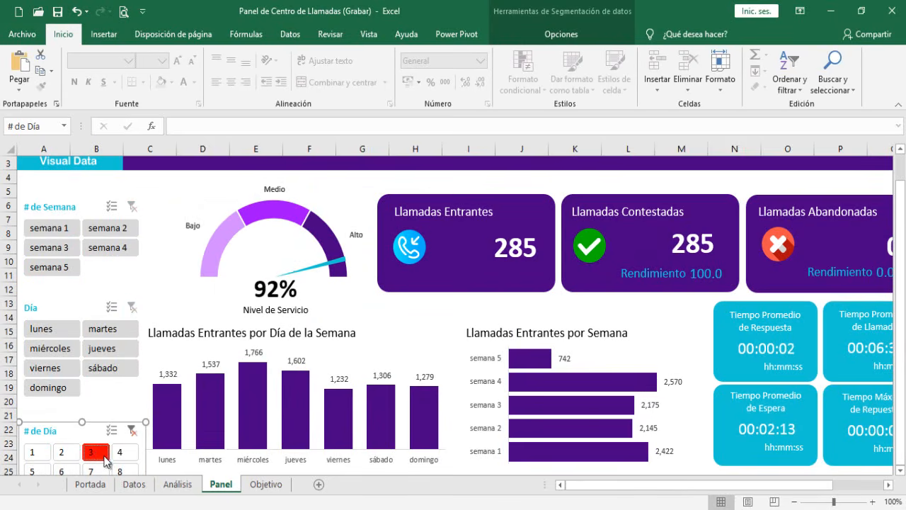
pyautogui.click(122, 454)
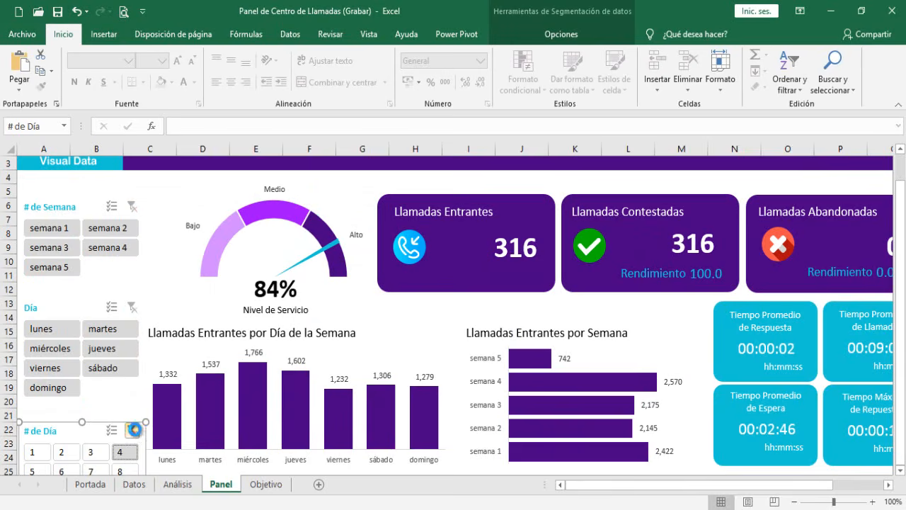
pyautogui.click(134, 430)
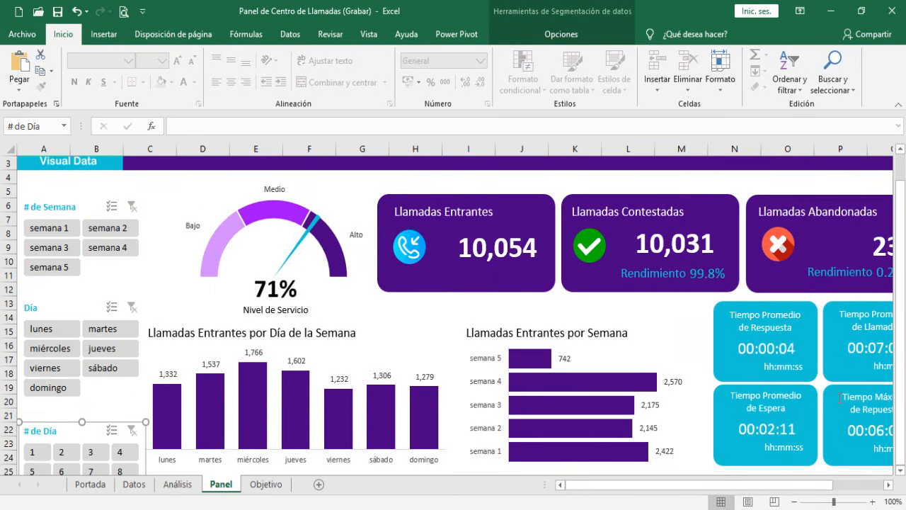
pyautogui.scroll(1, 840, 398)
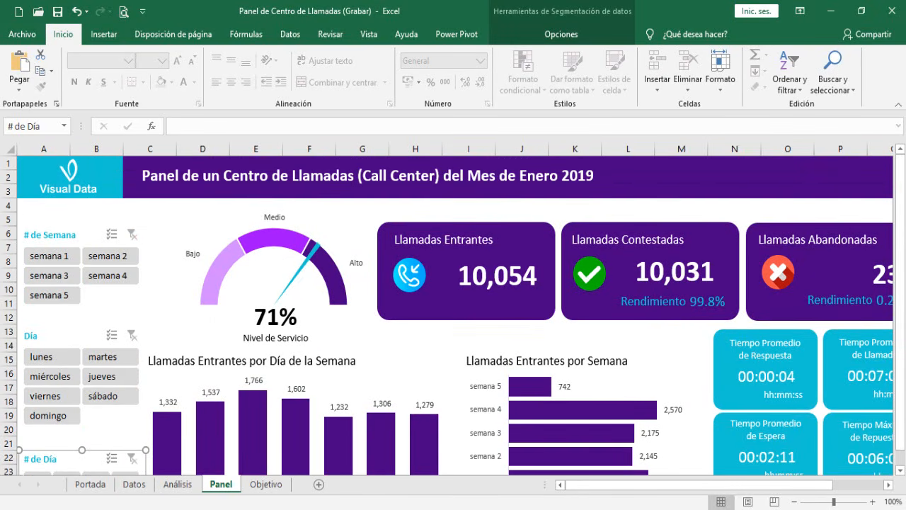
# Step: Collapse the ribbon to tabs only and hide the row and column headings and the formula bar in the Panel sheet
pyautogui.click(801, 9)
pyautogui.click(723, 91)
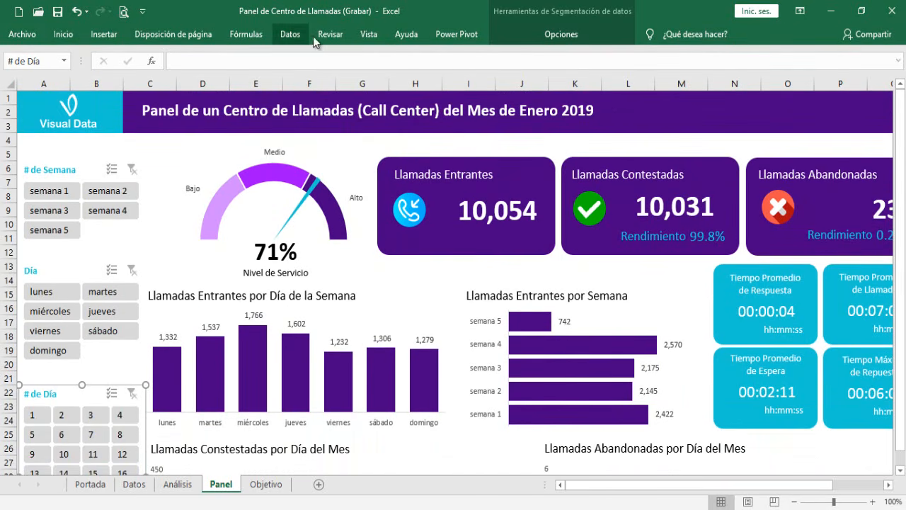
pyautogui.click(359, 34)
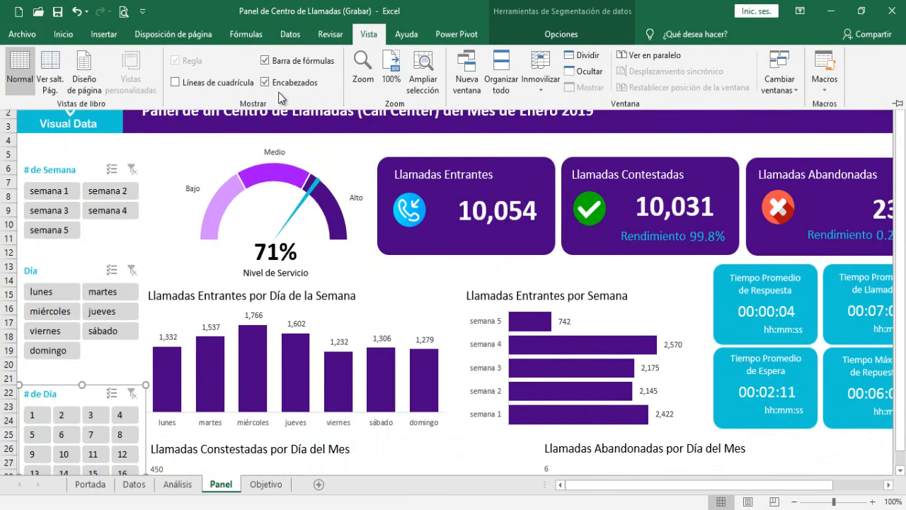
pyautogui.click(282, 85)
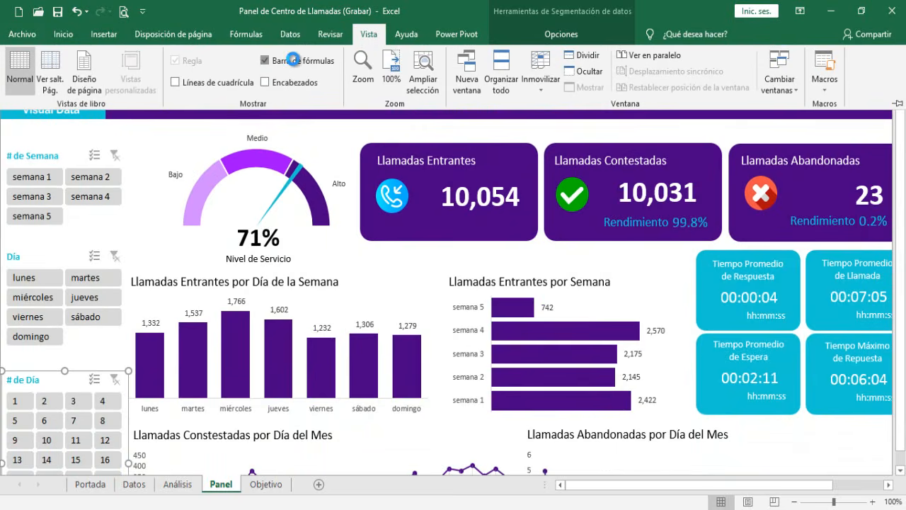
pyautogui.click(294, 61)
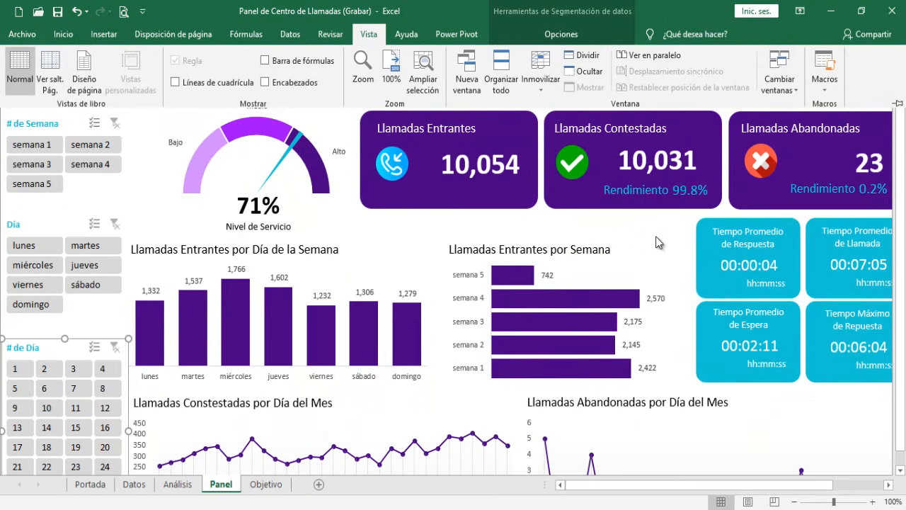
pyautogui.click(660, 239)
pyautogui.click(678, 233)
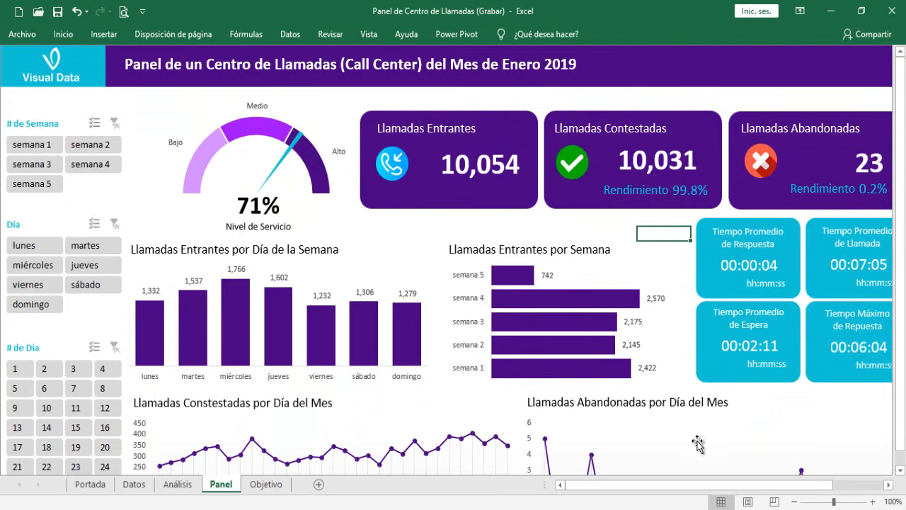
# Step: Test the slicers together by filtering the dashboard by miércoles in Día and semana 4 in # de Semana
pyautogui.moveTo(902, 297)
pyautogui.mouseDown()
pyautogui.moveTo(901, 312)
pyautogui.moveTo(902, 297)
pyautogui.mouseUp()
pyautogui.scroll(-1, 897, 471)
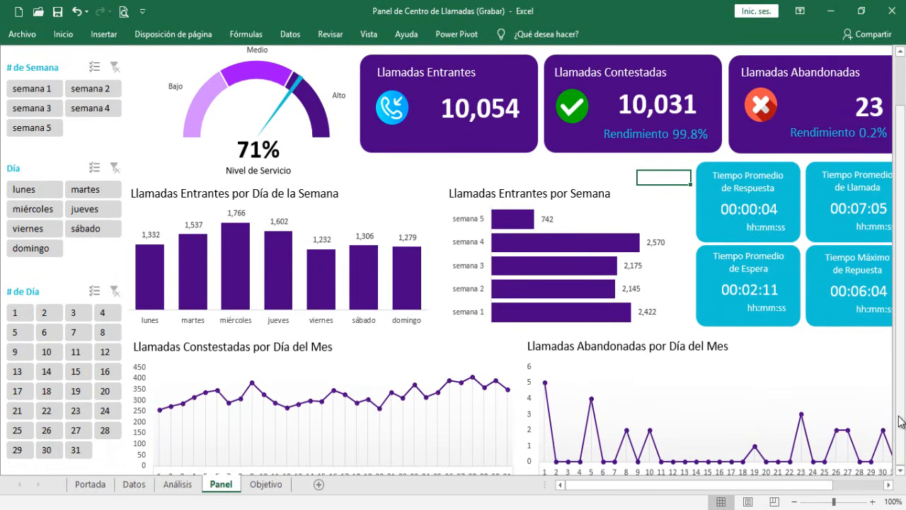
pyautogui.moveTo(902, 421); pyautogui.dragTo(904, 363)
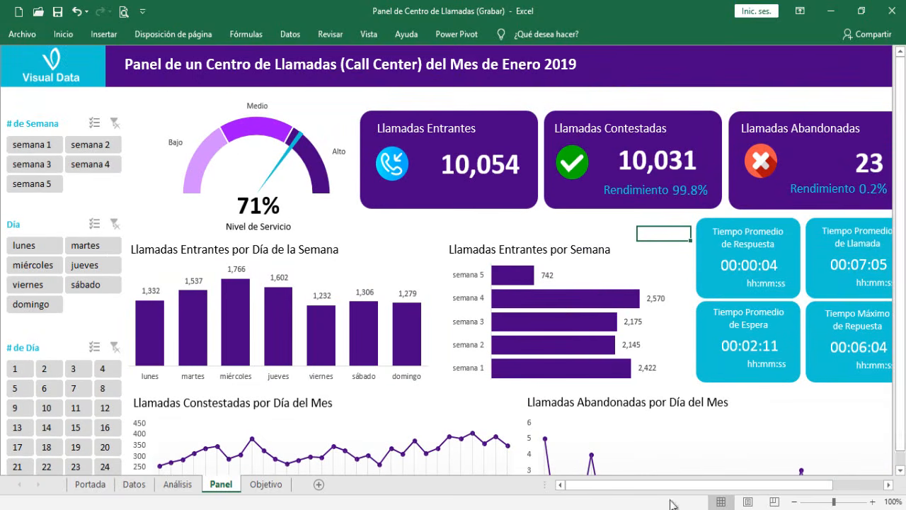
pyautogui.moveTo(669, 492)
pyautogui.mouseDown()
pyautogui.moveTo(694, 492)
pyautogui.moveTo(654, 492)
pyautogui.mouseUp()
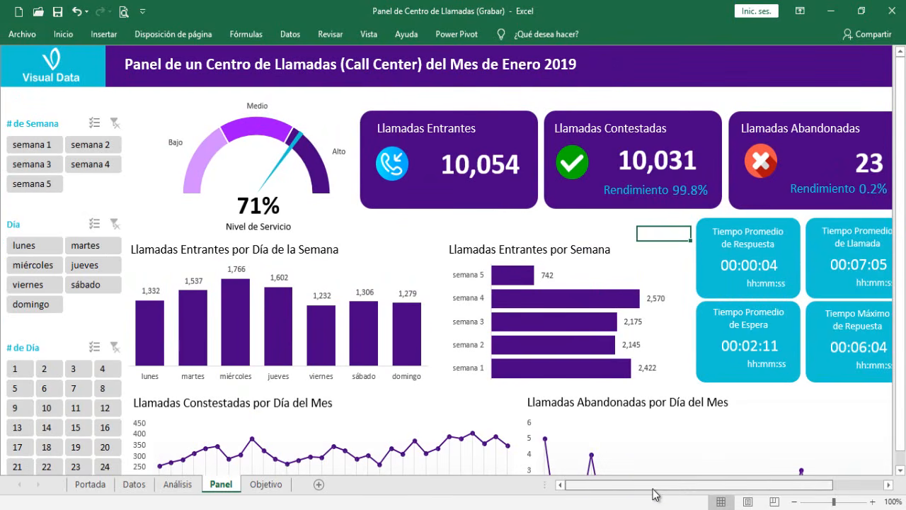
pyautogui.click(43, 263)
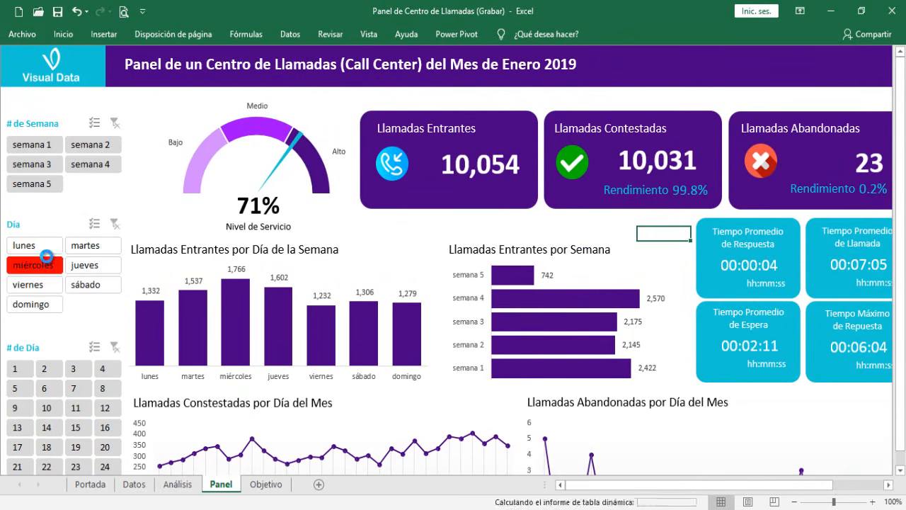
pyautogui.click(94, 162)
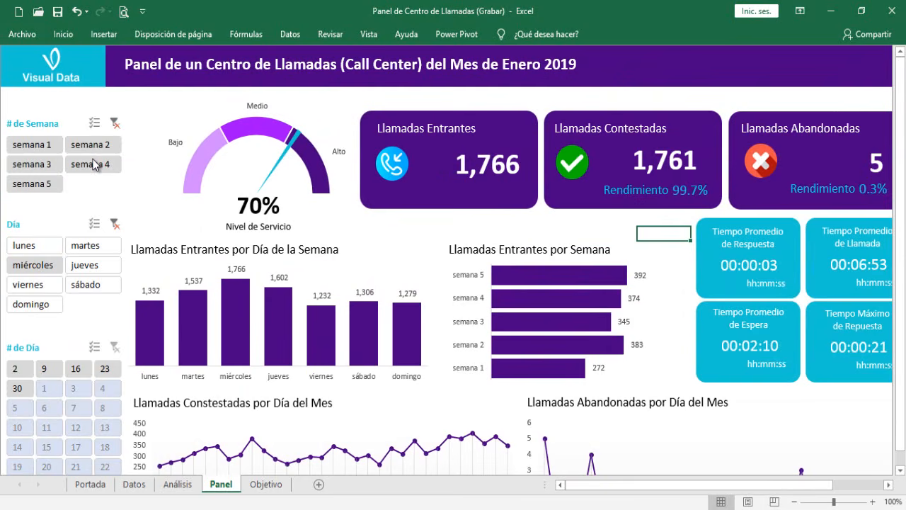